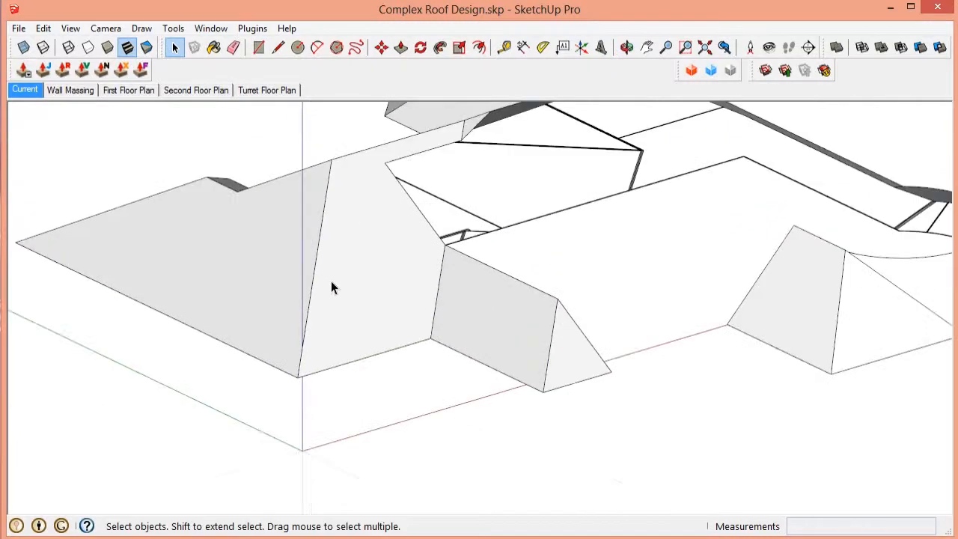
Place a vertical guide line through the main roof's front eave corner, parallel to the blue axis.
{"action": "scroll", "coordinate": [479, 209], "scroll_direction": "down", "scroll_amount": 2}
{"action": "middle_click_drag", "start_coordinate": [457, 266], "coordinate": [437, 256]}
{"action": "scroll", "coordinate": [438, 262], "scroll_direction": "down", "scroll_amount": 1}
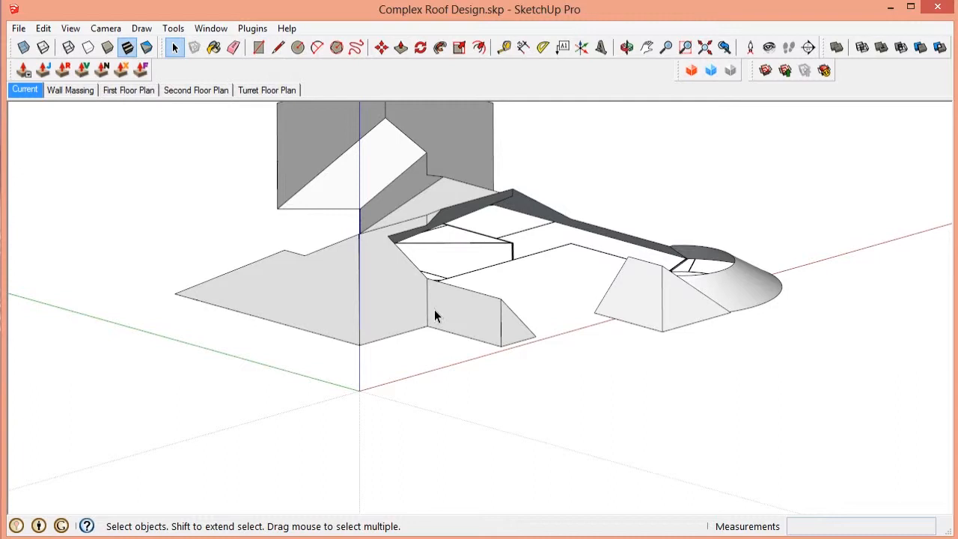
{"action": "scroll", "coordinate": [421, 315], "scroll_direction": "up", "scroll_amount": 5}
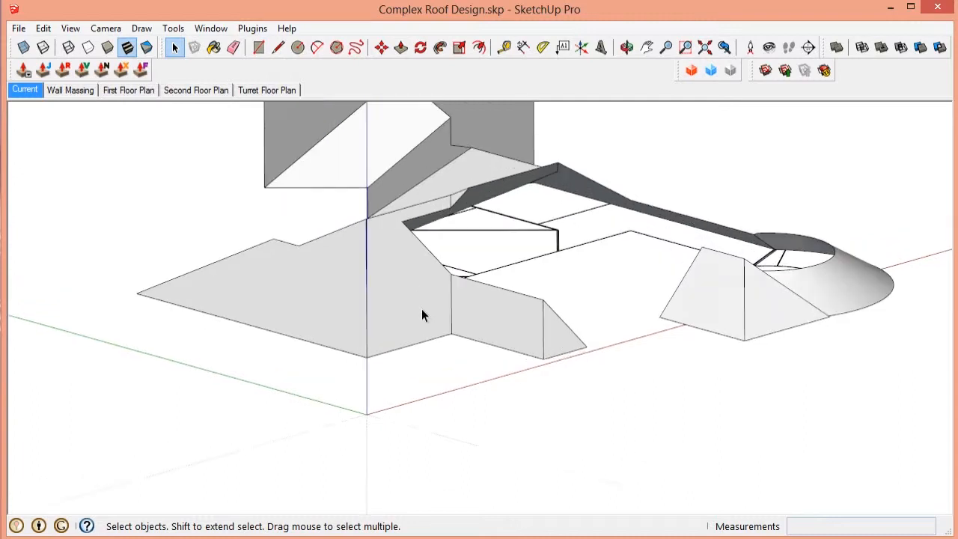
{"action": "key", "text": "space"}
{"action": "scroll", "coordinate": [389, 308], "scroll_direction": "down", "scroll_amount": 3}
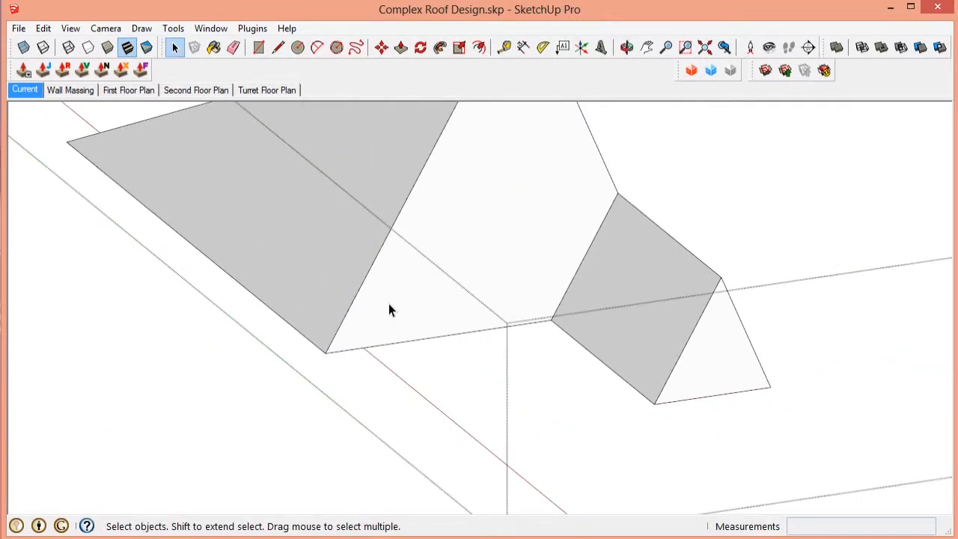
{"action": "key", "text": "ctrl+a"}
{"action": "scroll", "coordinate": [466, 313], "scroll_direction": "down", "scroll_amount": 2}
{"action": "scroll", "coordinate": [438, 310], "scroll_direction": "down", "scroll_amount": 2}
{"action": "key", "text": "t"}
{"action": "left_click", "coordinate": [295, 171]}
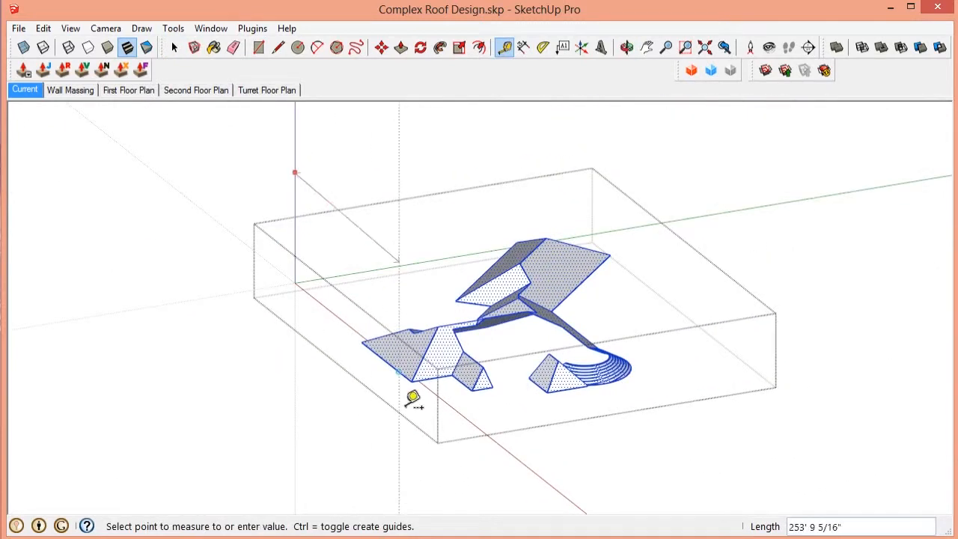
{"action": "scroll", "coordinate": [410, 394], "scroll_direction": "up", "scroll_amount": 6}
{"action": "scroll", "coordinate": [406, 316], "scroll_direction": "down", "scroll_amount": 3}
{"action": "scroll", "coordinate": [444, 292], "scroll_direction": "up", "scroll_amount": 3}
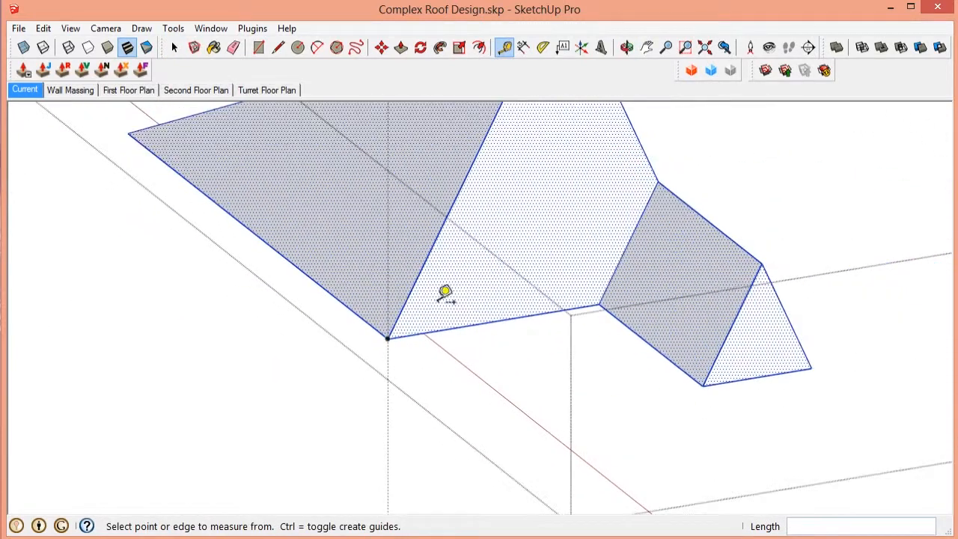
Draw a vertical rectangle rising from the main roof's front corner along the eave and select its face.
{"action": "scroll", "coordinate": [443, 375], "scroll_direction": "down", "scroll_amount": 3}
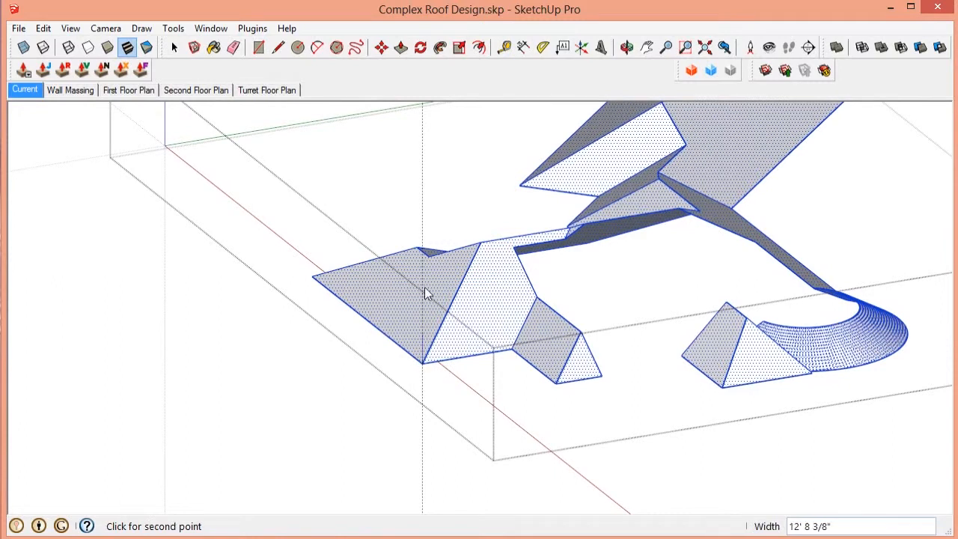
{"action": "left_click", "coordinate": [483, 357]}
{"action": "key", "text": "space"}
{"action": "left_click", "coordinate": [449, 348]}
{"action": "scroll", "coordinate": [453, 350], "scroll_direction": "up", "scroll_amount": 3}
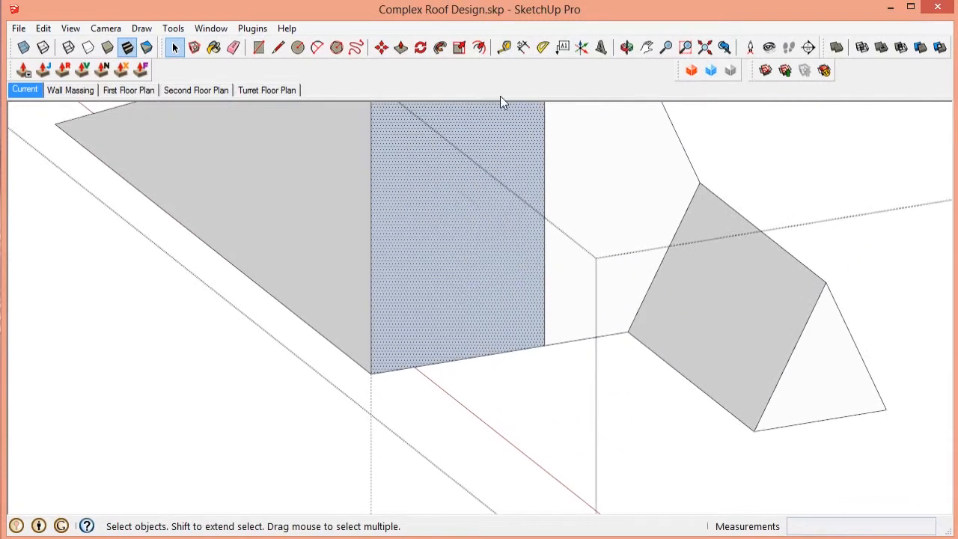
Create a 7:12 slope guide from the roof's front corner in the plane of the vertical rectangle.
{"action": "left_click", "coordinate": [458, 363]}
{"action": "type", "text": "7:12"}
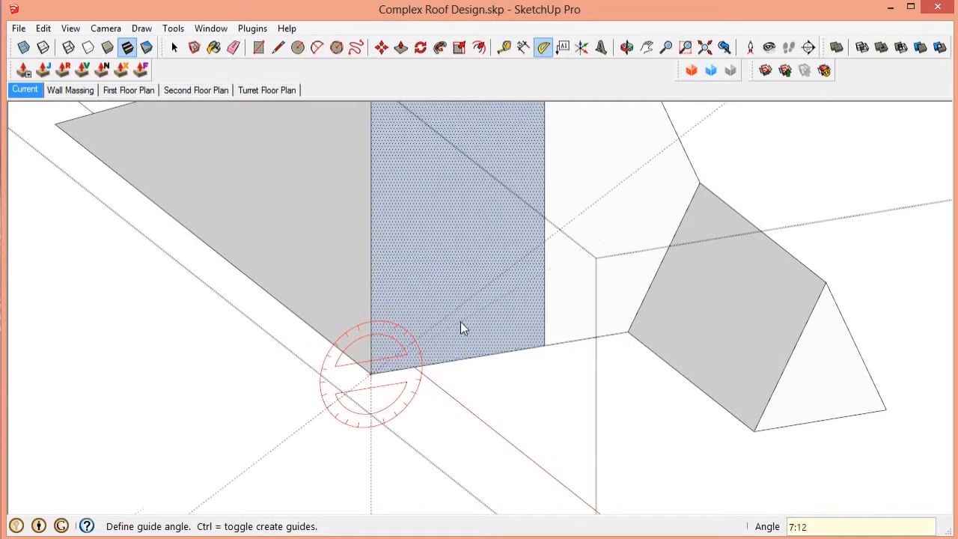
{"action": "key", "text": "Return"}
Add a parallel guide 11.5 inches below the slope guide and measure the vertical distance between the two guides.
{"action": "middle_click_drag", "start_coordinate": [460, 327], "coordinate": [458, 299]}
{"action": "scroll", "coordinate": [477, 353], "scroll_direction": "up", "scroll_amount": 3}
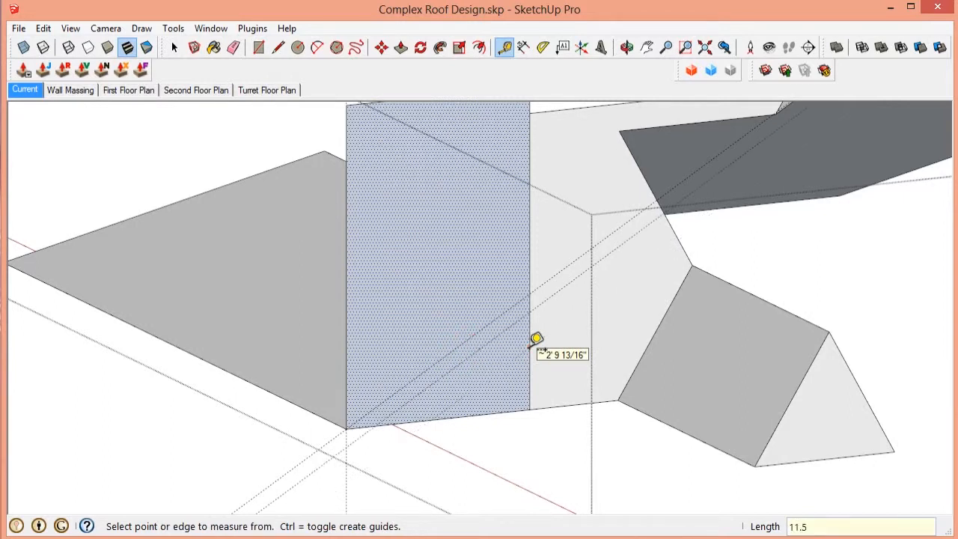
{"action": "scroll", "coordinate": [536, 339], "scroll_direction": "up", "scroll_amount": 4}
{"action": "left_click", "coordinate": [594, 245]}
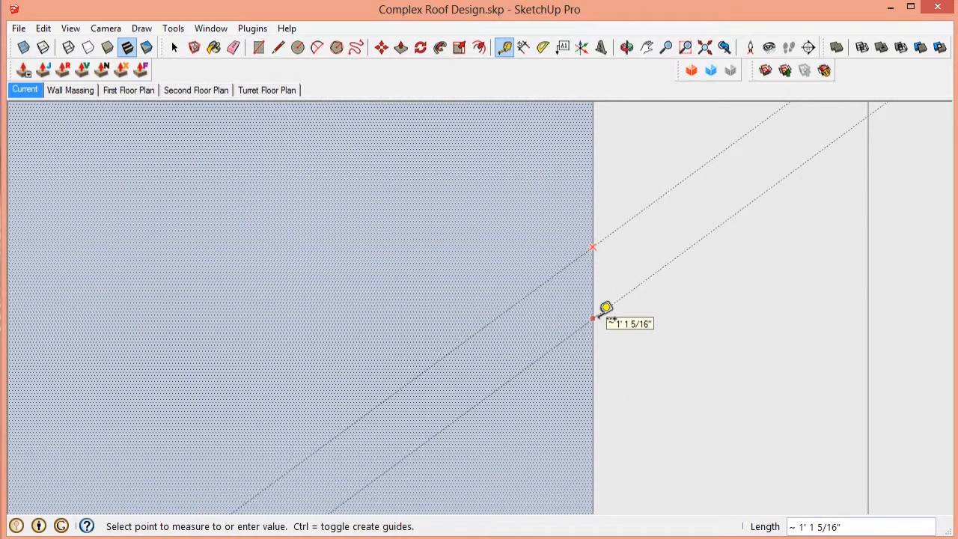
Select all the connected roof faces and edges.
{"action": "scroll", "coordinate": [594, 288], "scroll_direction": "down", "scroll_amount": 3}
{"action": "middle_click_drag", "start_coordinate": [584, 262], "coordinate": [495, 305]}
{"action": "scroll", "coordinate": [494, 278], "scroll_direction": "up", "scroll_amount": 2}
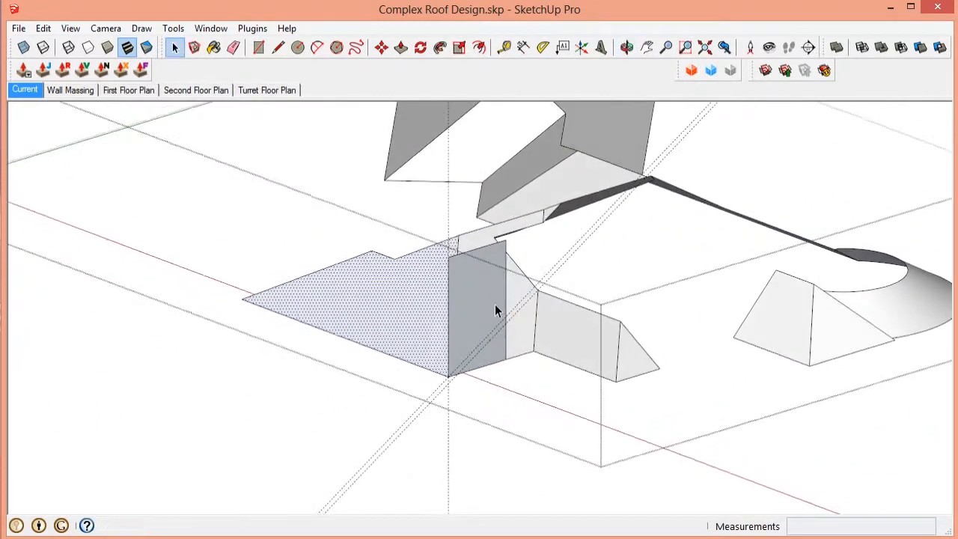
{"action": "scroll", "coordinate": [455, 376], "scroll_direction": "down", "scroll_amount": 3}
{"action": "middle_click_drag", "start_coordinate": [456, 364], "coordinate": [554, 395]}
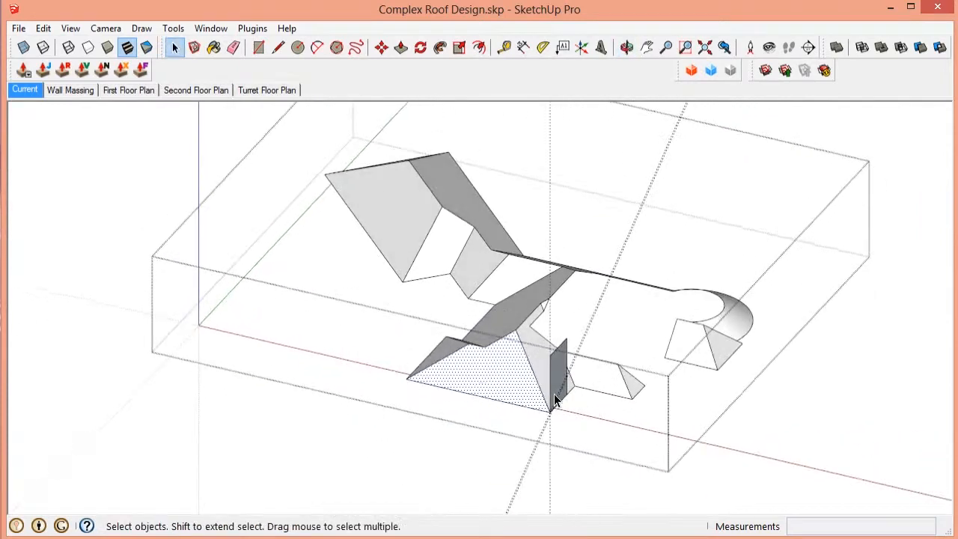
{"action": "scroll", "coordinate": [452, 222], "scroll_direction": "up", "scroll_amount": 3}
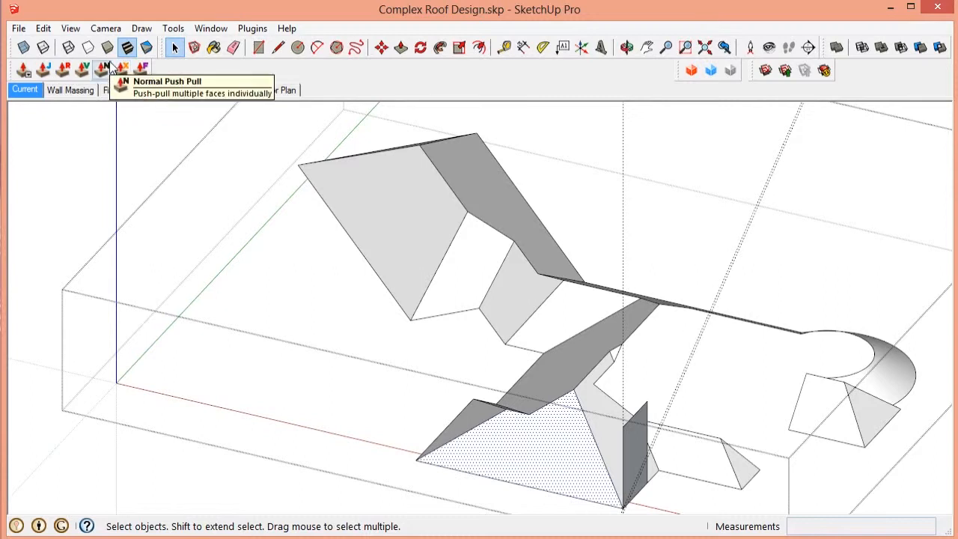
{"action": "triple_click", "coordinate": [529, 458]}
{"action": "middle_click_drag", "start_coordinate": [531, 430], "coordinate": [674, 449]}
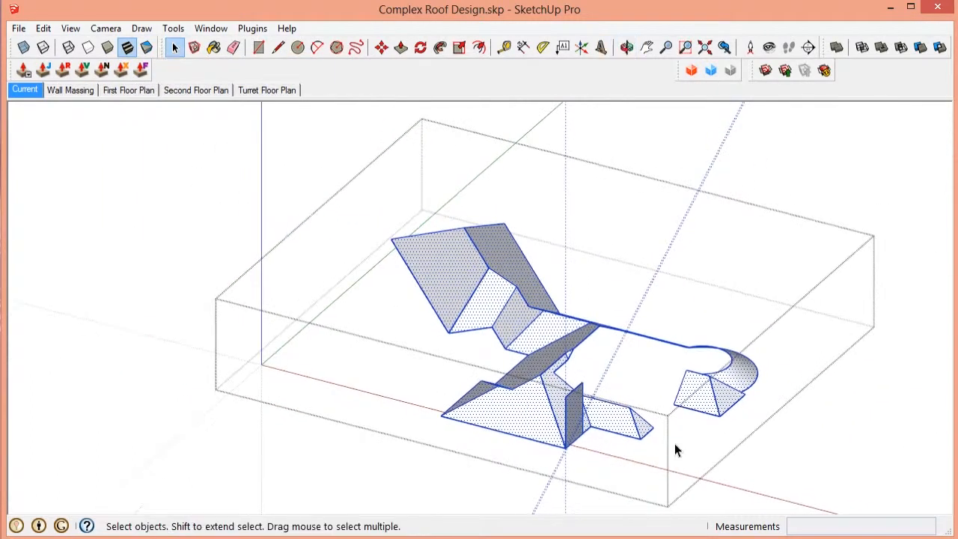
Thicken the selected roof faces straight down with Vector Push Pull, from the front corner to the lower slope guide, using the thickening finish.
{"action": "left_click", "coordinate": [81, 70]}
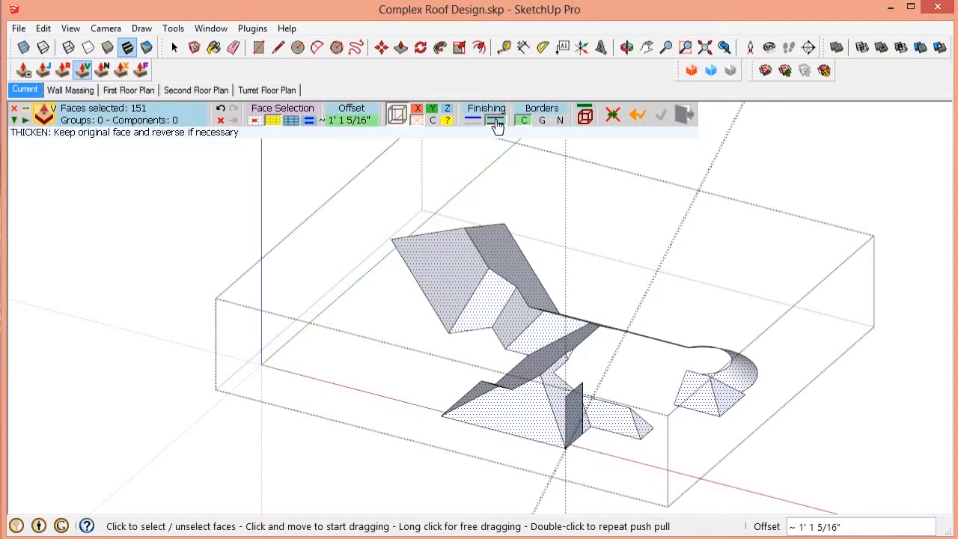
{"action": "scroll", "coordinate": [557, 352], "scroll_direction": "up", "scroll_amount": 6}
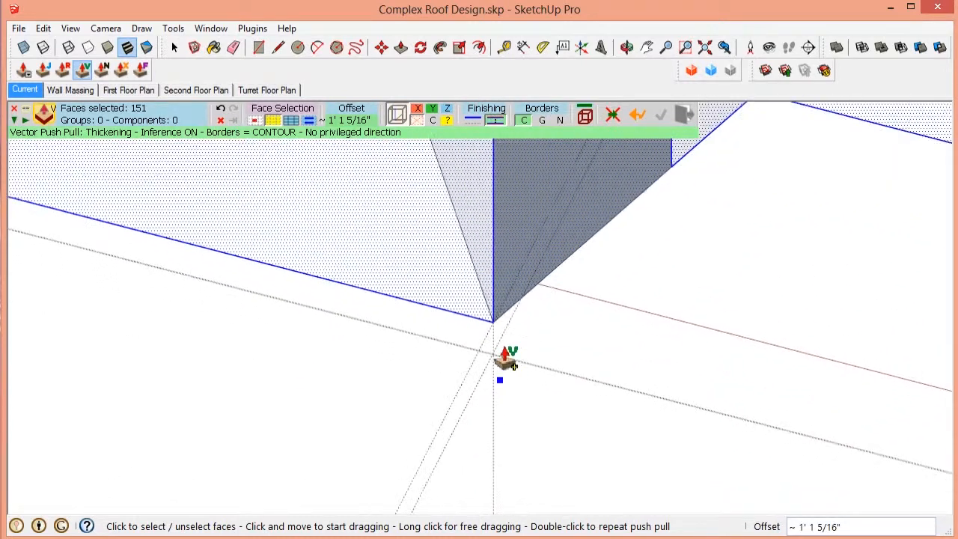
{"action": "scroll", "coordinate": [472, 224], "scroll_direction": "up", "scroll_amount": 4}
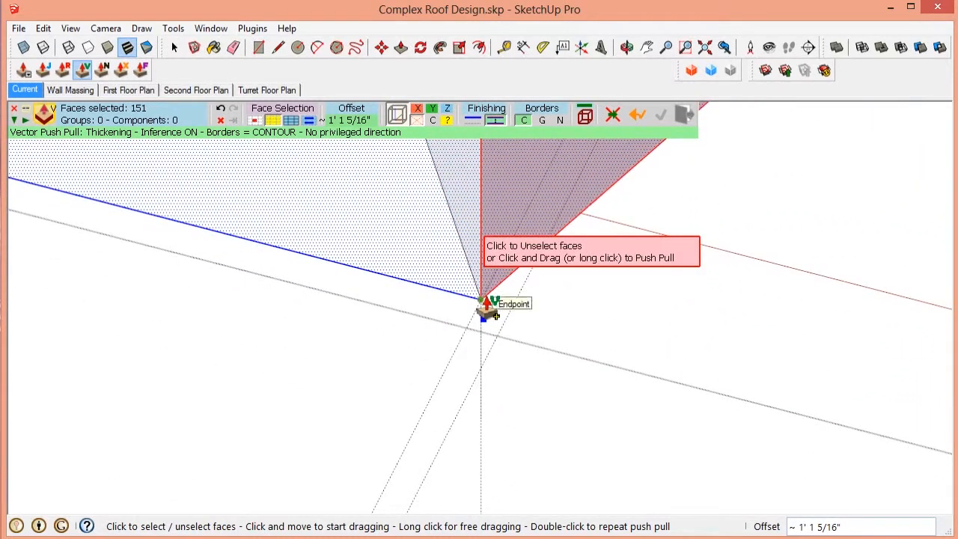
{"action": "middle_click_drag", "start_coordinate": [485, 292], "coordinate": [376, 269]}
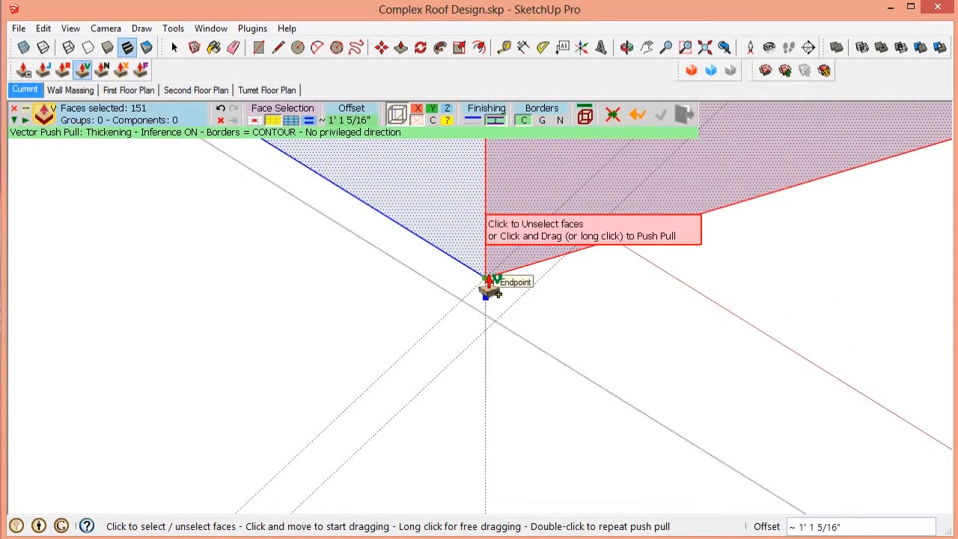
{"action": "left_click_drag", "start_coordinate": [487, 281], "coordinate": [488, 337]}
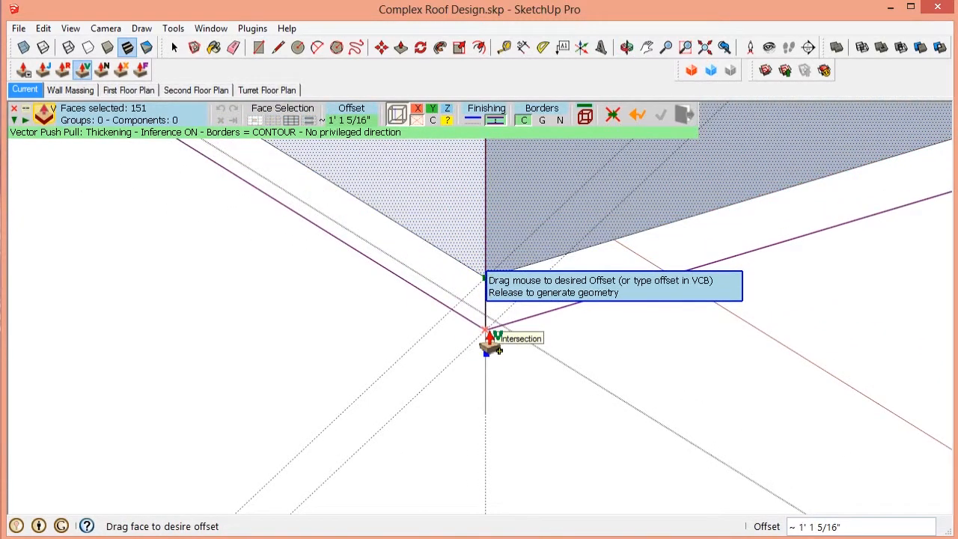
{"action": "scroll", "coordinate": [487, 342], "scroll_direction": "down", "scroll_amount": 3}
{"action": "key", "text": "space"}
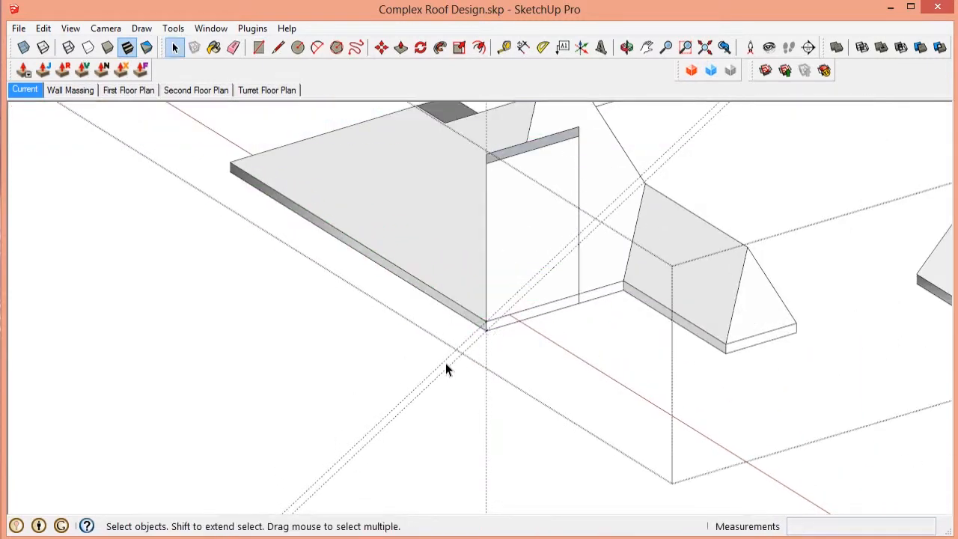
Remove the leftover vertical rectangle and the guide lines around the thickened roof.
{"action": "middle_click_drag", "start_coordinate": [445, 368], "coordinate": [513, 279]}
{"action": "scroll", "coordinate": [513, 278], "scroll_direction": "up", "scroll_amount": 2}
{"action": "left_click", "coordinate": [531, 315]}
{"action": "scroll", "coordinate": [580, 243], "scroll_direction": "up", "scroll_amount": 2}
{"action": "key", "text": "e"}
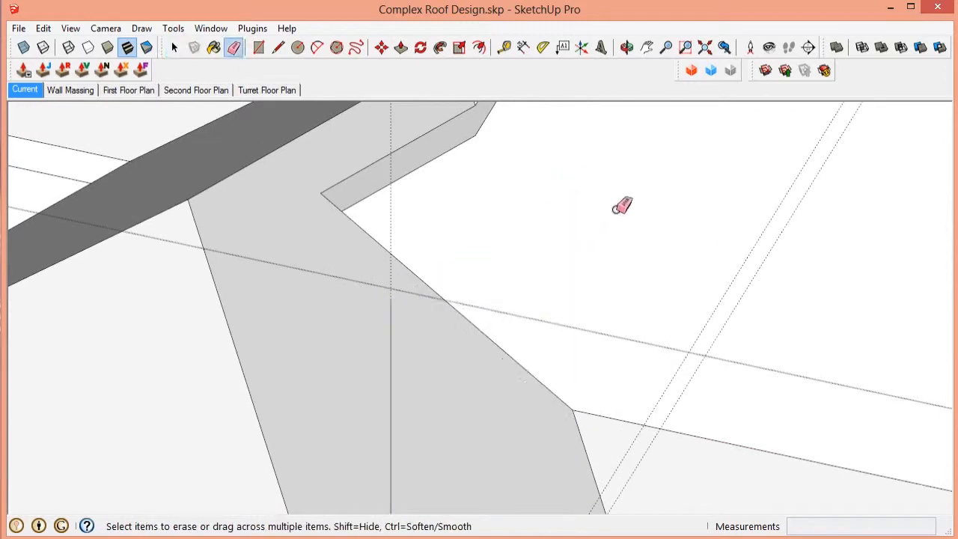
{"action": "scroll", "coordinate": [519, 305], "scroll_direction": "down", "scroll_amount": 2}
{"action": "scroll", "coordinate": [620, 355], "scroll_direction": "up", "scroll_amount": 4}
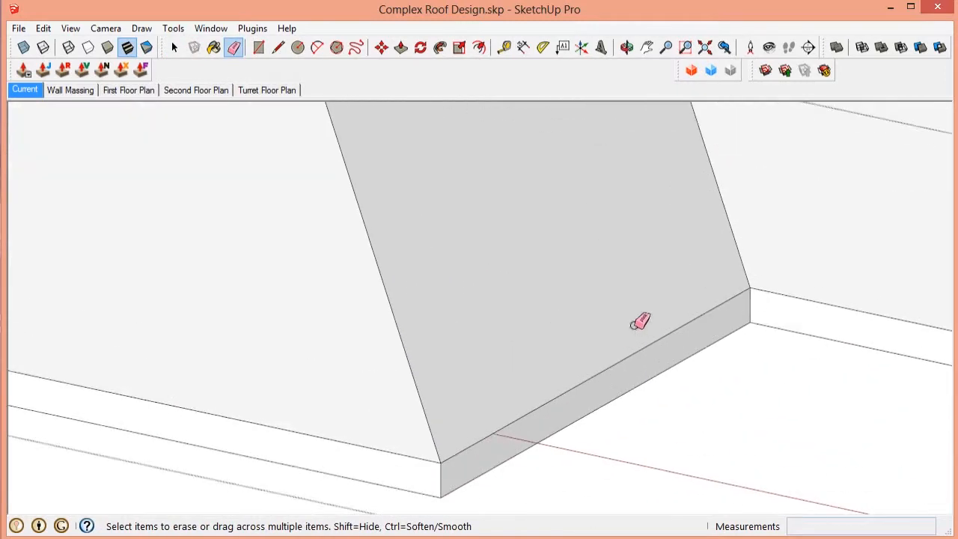
{"action": "mouse_move", "coordinate": [637, 321]}
{"action": "middle_mouse_down"}
{"action": "mouse_move", "coordinate": [554, 212]}
{"action": "mouse_move", "coordinate": [547, 374]}
{"action": "mouse_move", "coordinate": [573, 324]}
{"action": "mouse_move", "coordinate": [455, 389]}
{"action": "mouse_move", "coordinate": [419, 374]}
{"action": "mouse_move", "coordinate": [711, 262]}
{"action": "middle_mouse_up"}
{"action": "scroll", "coordinate": [599, 346], "scroll_direction": "down", "scroll_amount": 5}
{"action": "scroll", "coordinate": [494, 166], "scroll_direction": "up", "scroll_amount": 3}
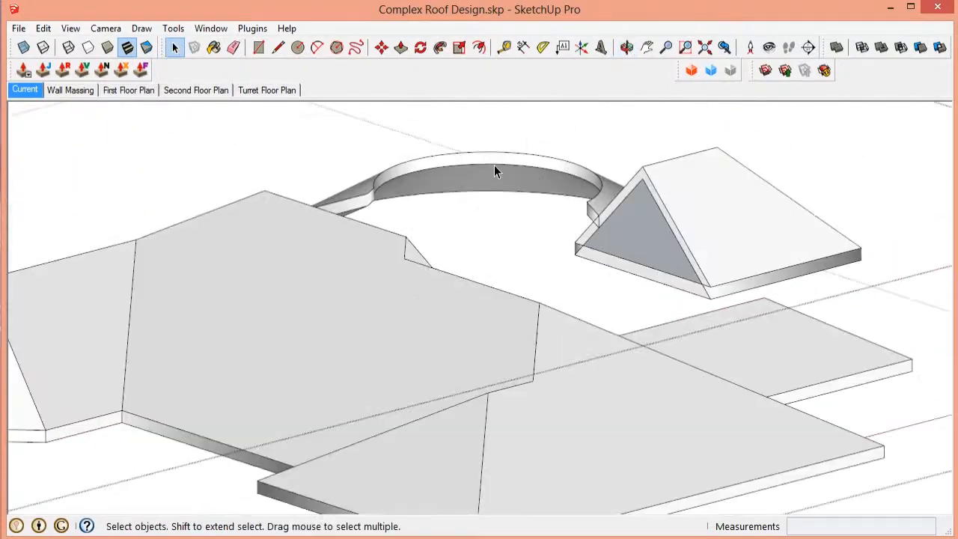
Erase the stray geometry at the open end of the small hipped roof section.
{"action": "scroll", "coordinate": [523, 187], "scroll_direction": "up", "scroll_amount": 2}
{"action": "middle_click_drag", "start_coordinate": [771, 292], "coordinate": [744, 273]}
{"action": "scroll", "coordinate": [745, 268], "scroll_direction": "up", "scroll_amount": 2}
{"action": "key", "text": "e"}
{"action": "scroll", "coordinate": [731, 255], "scroll_direction": "up", "scroll_amount": 1}
{"action": "left_click", "coordinate": [731, 255]}
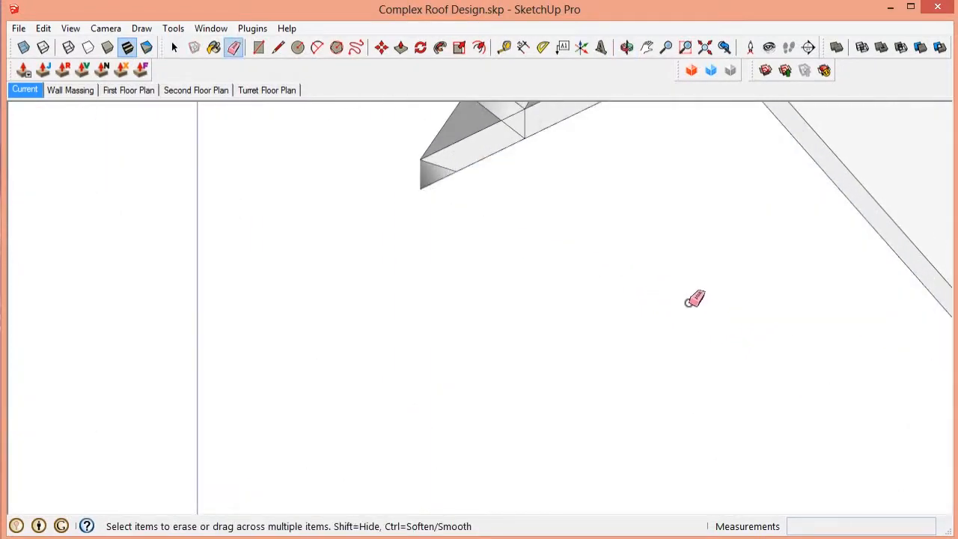
Unsoften the smoothed vertical fascia edges at the corners of the small hipped roof section.
{"action": "mouse_move", "coordinate": [693, 299]}
{"action": "middle_mouse_down"}
{"action": "mouse_move", "coordinate": [774, 263]}
{"action": "mouse_move", "coordinate": [798, 289]}
{"action": "mouse_move", "coordinate": [366, 62]}
{"action": "mouse_move", "coordinate": [564, 255]}
{"action": "mouse_move", "coordinate": [254, 305]}
{"action": "middle_mouse_up"}
{"action": "scroll", "coordinate": [637, 250], "scroll_direction": "up", "scroll_amount": 3}
{"action": "mouse_move", "coordinate": [637, 250]}
{"action": "middle_mouse_down"}
{"action": "mouse_move", "coordinate": [407, 244]}
{"action": "mouse_move", "coordinate": [332, 314]}
{"action": "mouse_move", "coordinate": [515, 340]}
{"action": "middle_mouse_up"}
{"action": "scroll", "coordinate": [516, 341], "scroll_direction": "down", "scroll_amount": 3}
{"action": "scroll", "coordinate": [633, 321], "scroll_direction": "up", "scroll_amount": 3}
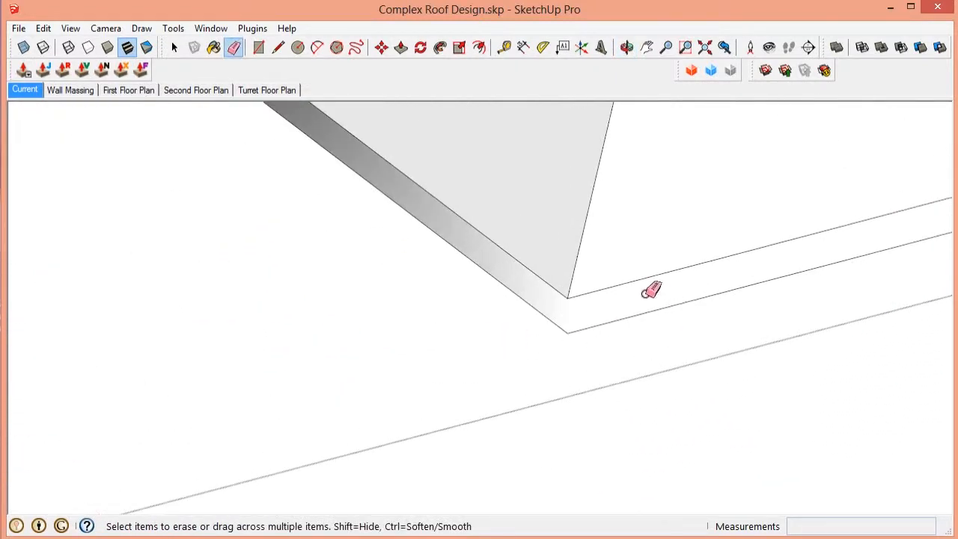
{"action": "scroll", "coordinate": [652, 291], "scroll_direction": "down", "scroll_amount": 4}
{"action": "middle_click_drag", "start_coordinate": [652, 291], "coordinate": [680, 280]}
{"action": "scroll", "coordinate": [533, 331], "scroll_direction": "up", "scroll_amount": 3}
{"action": "key", "text": "space"}
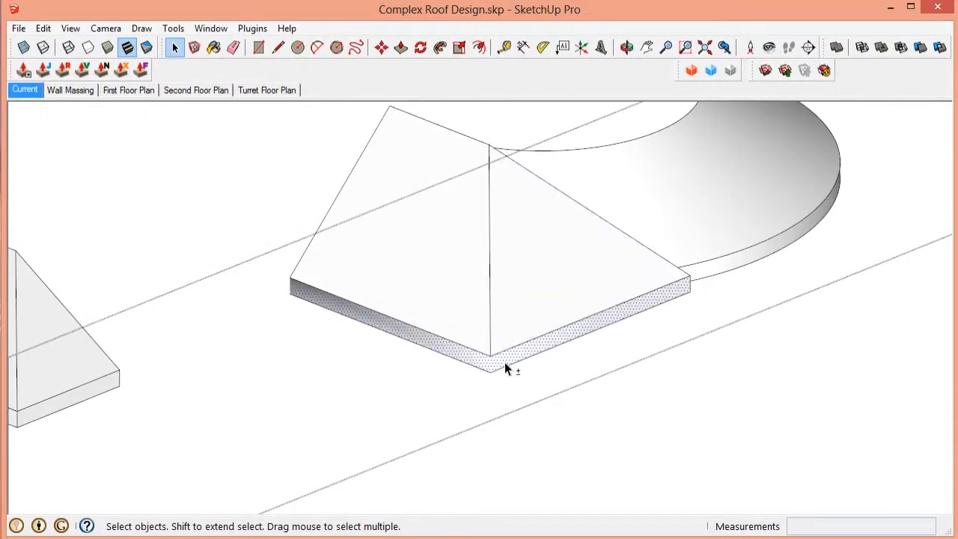
{"action": "key", "text": "e"}
{"action": "scroll", "coordinate": [504, 367], "scroll_direction": "up", "scroll_amount": 3}
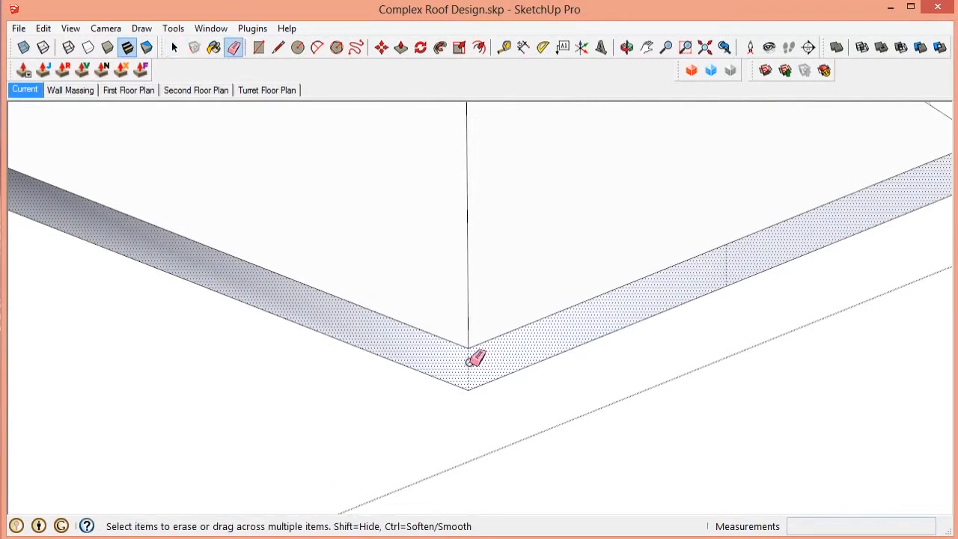
{"action": "left_click_drag", "start_coordinate": [471, 363], "coordinate": [504, 363], "text": "ctrl+shift"}
{"action": "scroll", "coordinate": [367, 408], "scroll_direction": "down", "scroll_amount": 4}
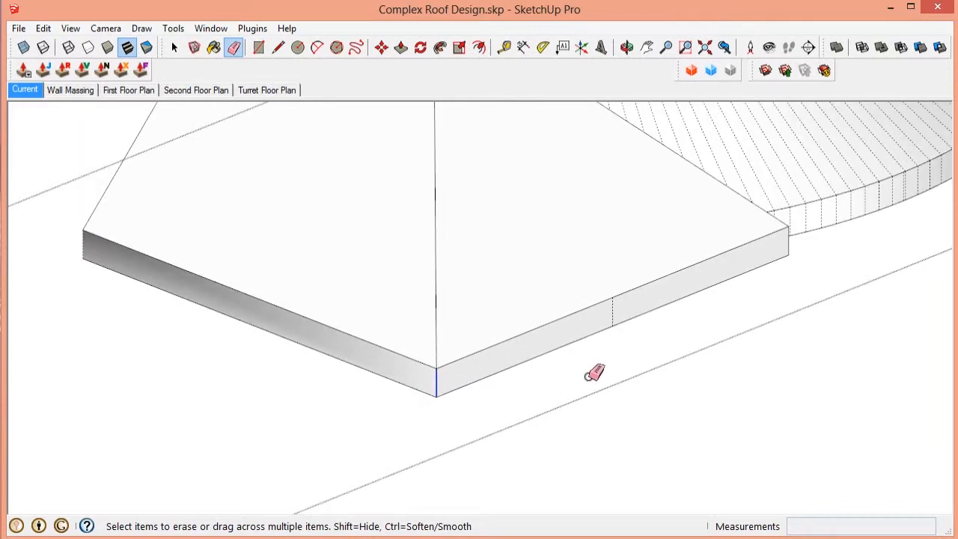
{"action": "scroll", "coordinate": [396, 289], "scroll_direction": "up", "scroll_amount": 5}
{"action": "left_click_drag", "start_coordinate": [420, 284], "coordinate": [443, 280], "text": "ctrl+shift"}
Examine the fascia corners and underside of the thickened roof from several sides.
{"action": "scroll", "coordinate": [352, 328], "scroll_direction": "down", "scroll_amount": 3}
{"action": "scroll", "coordinate": [561, 336], "scroll_direction": "down", "scroll_amount": 2}
{"action": "mouse_move", "coordinate": [615, 358]}
{"action": "middle_mouse_down"}
{"action": "mouse_move", "coordinate": [561, 336]}
{"action": "mouse_move", "coordinate": [566, 325]}
{"action": "mouse_move", "coordinate": [376, 304]}
{"action": "middle_mouse_up"}
{"action": "scroll", "coordinate": [560, 335], "scroll_direction": "up", "scroll_amount": 3}
{"action": "scroll", "coordinate": [376, 304], "scroll_direction": "down", "scroll_amount": 3}
{"action": "scroll", "coordinate": [718, 413], "scroll_direction": "up", "scroll_amount": 5}
{"action": "middle_click_drag", "start_coordinate": [583, 361], "coordinate": [950, 329]}
{"action": "scroll", "coordinate": [951, 329], "scroll_direction": "down", "scroll_amount": 5}
{"action": "scroll", "coordinate": [949, 329], "scroll_direction": "down", "scroll_amount": 2}
{"action": "scroll", "coordinate": [578, 284], "scroll_direction": "up", "scroll_amount": 6}
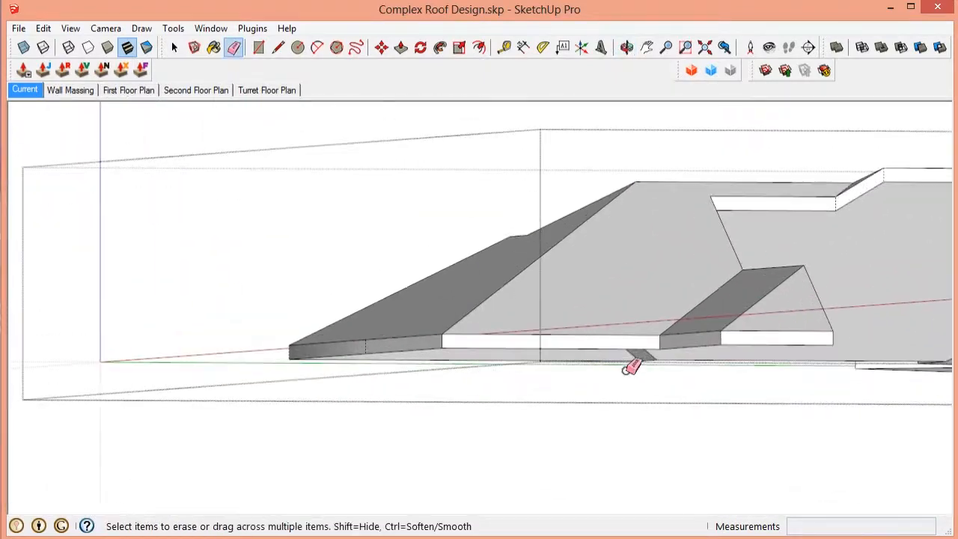
Open the framing layout group beneath the main roof's corner and select the hip strip's face.
{"action": "scroll", "coordinate": [351, 293], "scroll_direction": "down", "scroll_amount": 4}
{"action": "scroll", "coordinate": [239, 287], "scroll_direction": "down", "scroll_amount": 2}
{"action": "middle_click_drag", "start_coordinate": [350, 293], "coordinate": [755, 319]}
{"action": "scroll", "coordinate": [239, 287], "scroll_direction": "up", "scroll_amount": 5}
{"action": "left_click", "coordinate": [774, 267]}
{"action": "scroll", "coordinate": [774, 267], "scroll_direction": "up", "scroll_amount": 2}
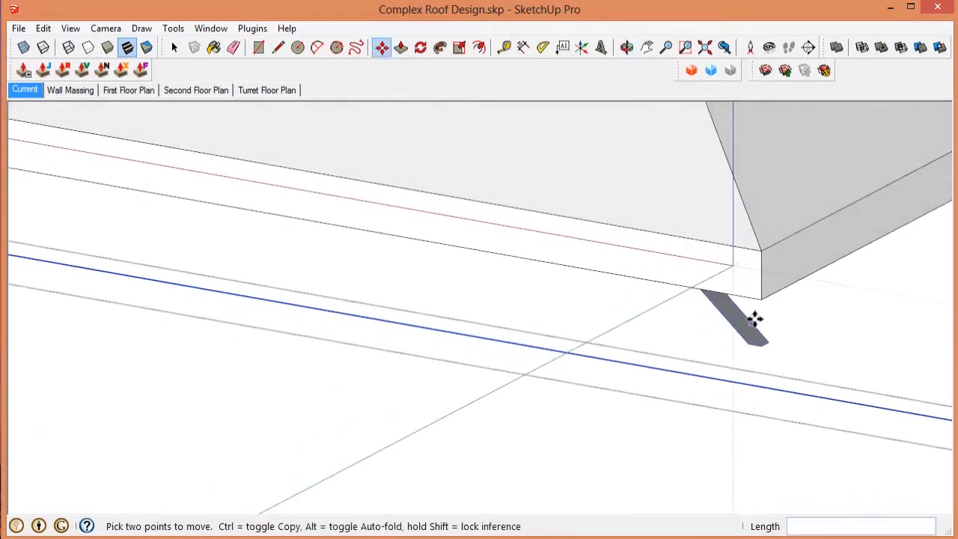
{"action": "scroll", "coordinate": [754, 319], "scroll_direction": "up", "scroll_amount": 1}
{"action": "key", "text": "space"}
{"action": "left_click", "coordinate": [747, 336]}
{"action": "double_click", "coordinate": [747, 336]}
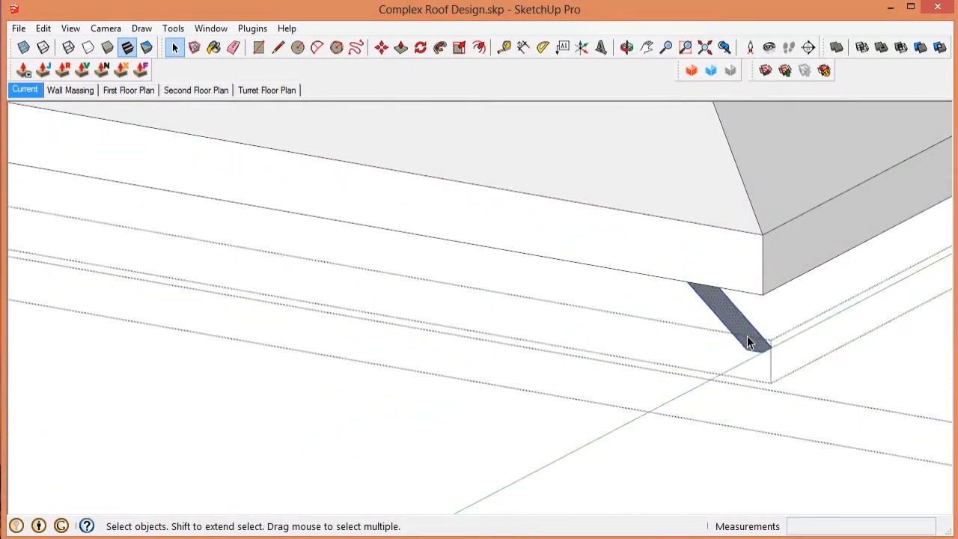
Extrude the hip strip vertically through the main roof by about 17' 6 1/2".
{"action": "key", "text": "p"}
{"action": "left_click", "coordinate": [746, 336]}
{"action": "scroll", "coordinate": [739, 344], "scroll_direction": "down", "scroll_amount": 5}
{"action": "scroll", "coordinate": [704, 183], "scroll_direction": "up", "scroll_amount": 3}
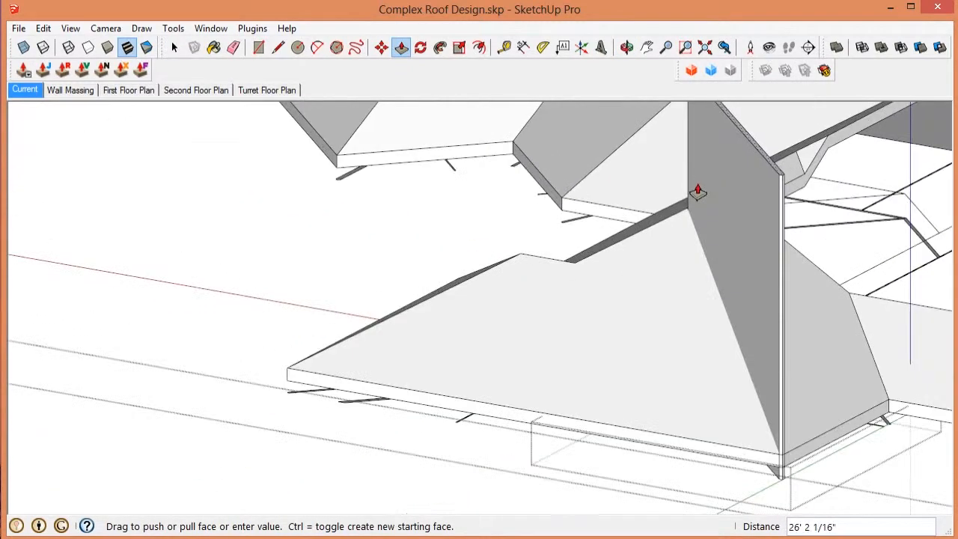
{"action": "scroll", "coordinate": [656, 210], "scroll_direction": "down", "scroll_amount": 3}
{"action": "mouse_move", "coordinate": [656, 231]}
{"action": "middle_mouse_down"}
{"action": "mouse_move", "coordinate": [661, 207]}
{"action": "mouse_move", "coordinate": [658, 216]}
{"action": "middle_mouse_up"}
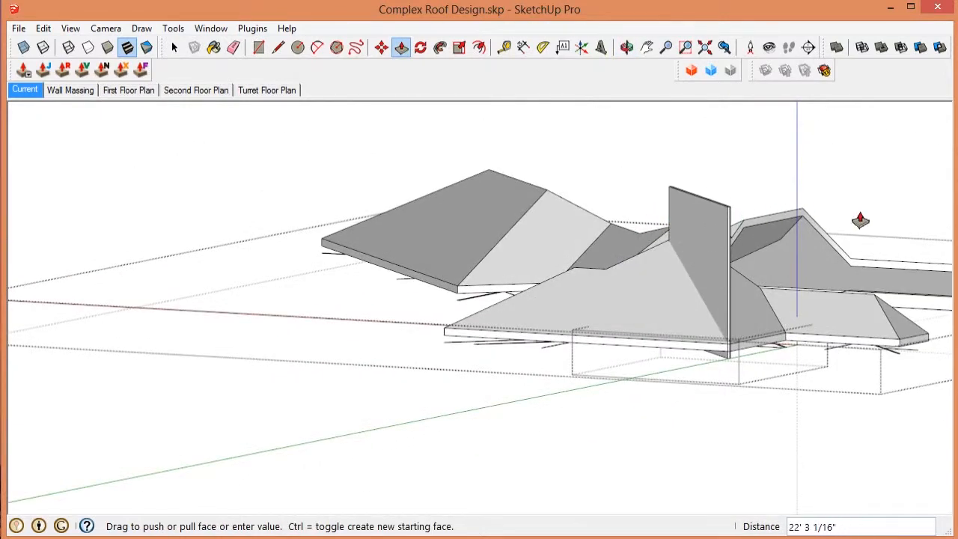
{"action": "left_click", "coordinate": [860, 248]}
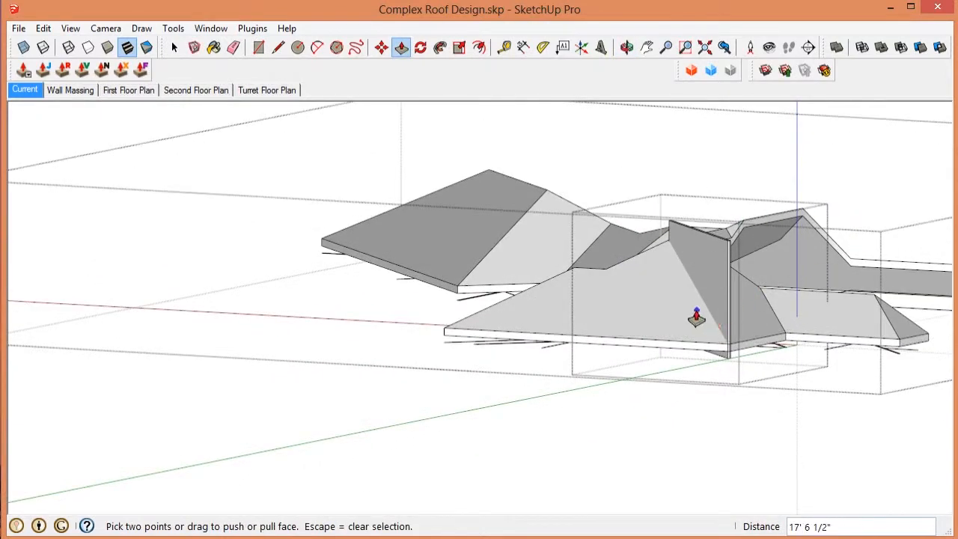
Hide the thickened roof surrounding the extruded hip and the framing layout.
{"action": "key", "text": "shift+h"}
{"action": "key", "text": "space"}
{"action": "scroll", "coordinate": [694, 315], "scroll_direction": "down", "scroll_amount": 3}
{"action": "scroll", "coordinate": [693, 315], "scroll_direction": "up", "scroll_amount": 3}
{"action": "middle_click_drag", "start_coordinate": [694, 315], "coordinate": [514, 293]}
{"action": "scroll", "coordinate": [745, 363], "scroll_direction": "down", "scroll_amount": 3}
{"action": "key", "text": "Escape"}
{"action": "scroll", "coordinate": [746, 364], "scroll_direction": "up", "scroll_amount": 4}
{"action": "scroll", "coordinate": [542, 269], "scroll_direction": "down", "scroll_amount": 4}
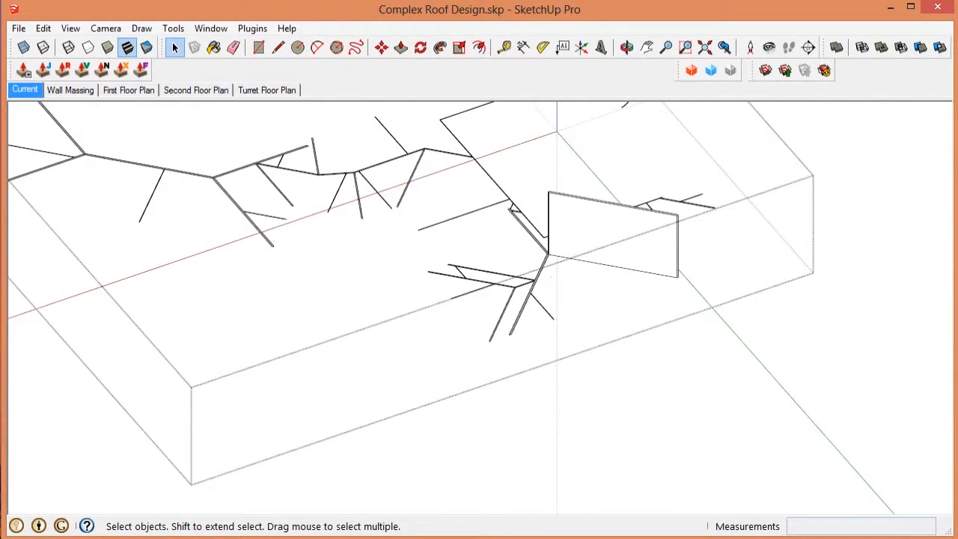
Extrude the wide layout strip running from the first hip's lower corner to the same height as the hip.
{"action": "scroll", "coordinate": [547, 262], "scroll_direction": "up", "scroll_amount": 6}
{"action": "scroll", "coordinate": [572, 298], "scroll_direction": "down", "scroll_amount": 1}
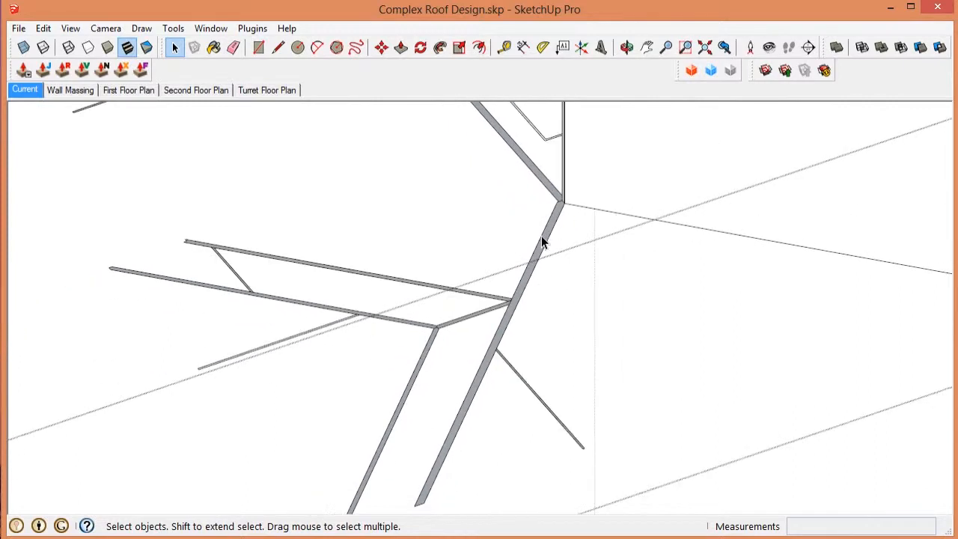
{"action": "scroll", "coordinate": [541, 240], "scroll_direction": "up", "scroll_amount": 3}
{"action": "triple_click", "coordinate": [542, 255]}
{"action": "left_click", "coordinate": [543, 255]}
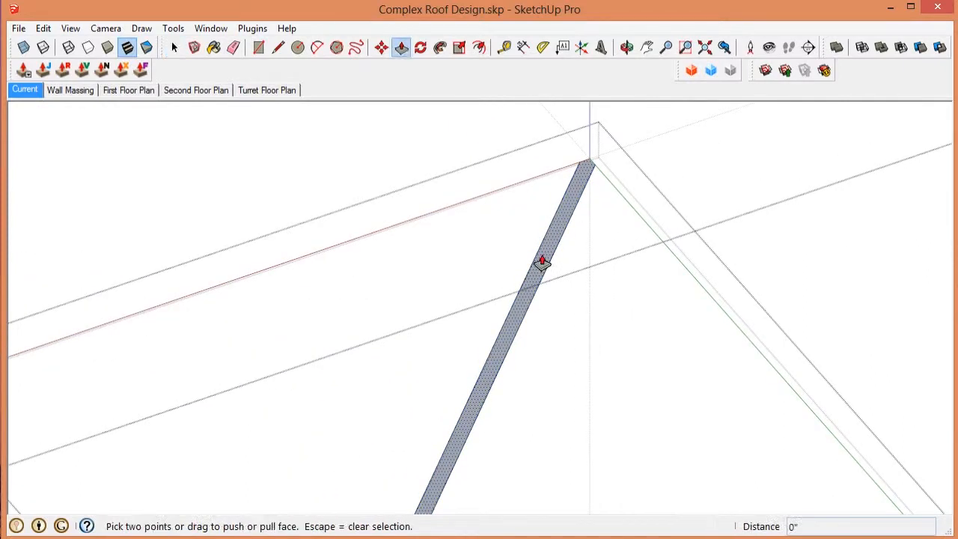
{"action": "middle_click_drag", "start_coordinate": [541, 262], "coordinate": [567, 220]}
{"action": "scroll", "coordinate": [551, 262], "scroll_direction": "down", "scroll_amount": 2}
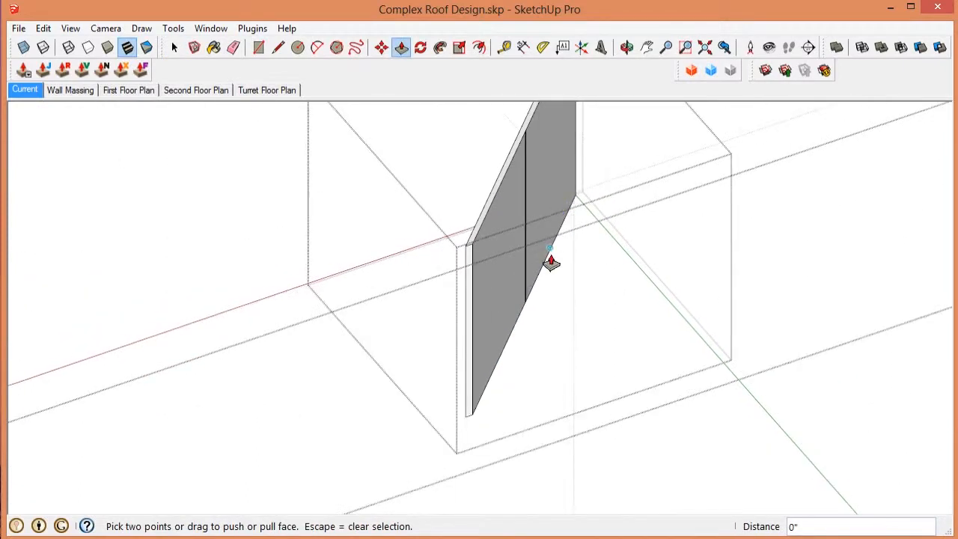
{"action": "key", "text": "space"}
{"action": "key", "text": "Escape"}
Extrude the narrow strip branching diagonally off the newly raised wide member to the same height.
{"action": "scroll", "coordinate": [533, 312], "scroll_direction": "up", "scroll_amount": 7}
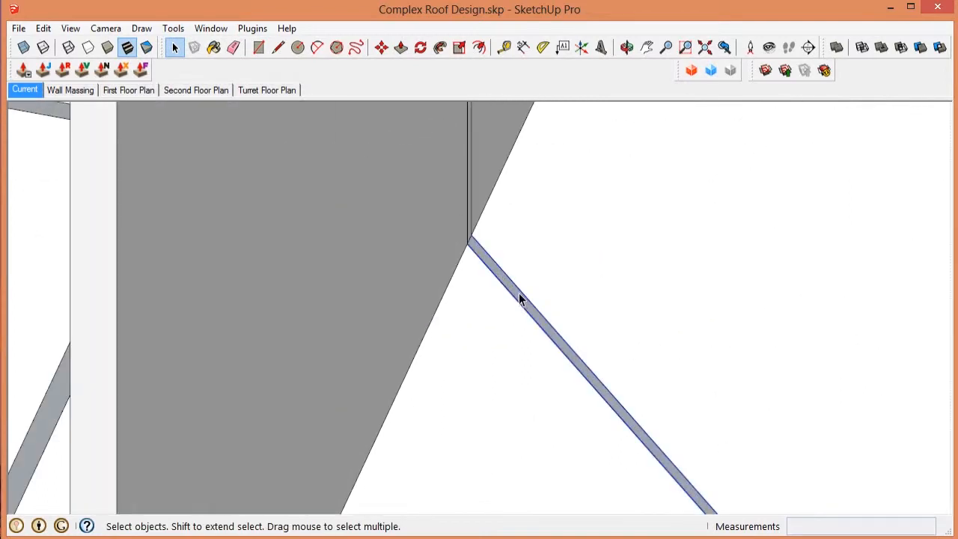
{"action": "double_click", "coordinate": [518, 293]}
{"action": "key", "text": "p"}
{"action": "double_click", "coordinate": [517, 297]}
{"action": "scroll", "coordinate": [564, 283], "scroll_direction": "down", "scroll_amount": 6}
{"action": "key", "text": "space"}
{"action": "key", "text": "Escape"}
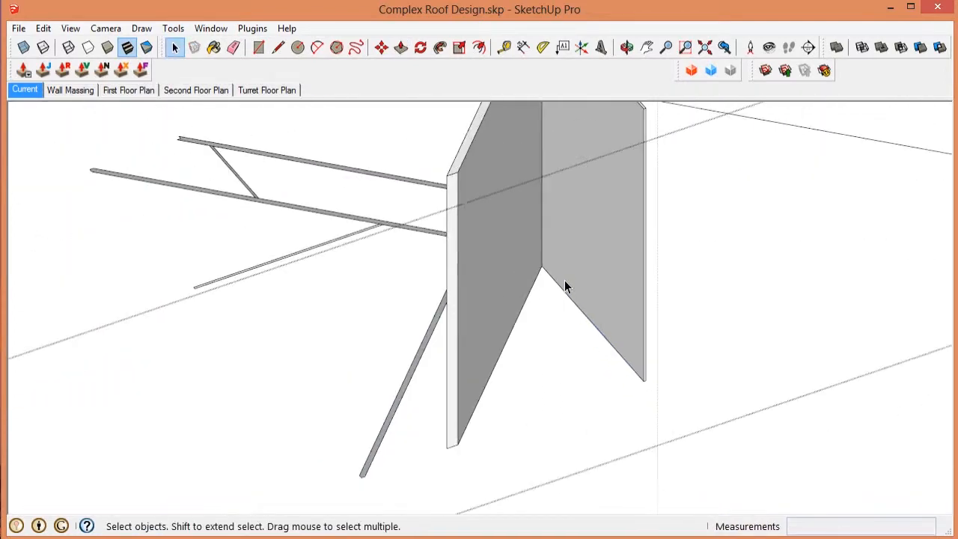
Open the next adjoining layout strip and extrude its face to the same height as the hip.
{"action": "middle_click_drag", "start_coordinate": [565, 287], "coordinate": [658, 362]}
{"action": "scroll", "coordinate": [449, 311], "scroll_direction": "up", "scroll_amount": 6}
{"action": "double_click", "coordinate": [480, 302]}
{"action": "left_click", "coordinate": [480, 303]}
{"action": "key", "text": "p"}
{"action": "double_click", "coordinate": [481, 303]}
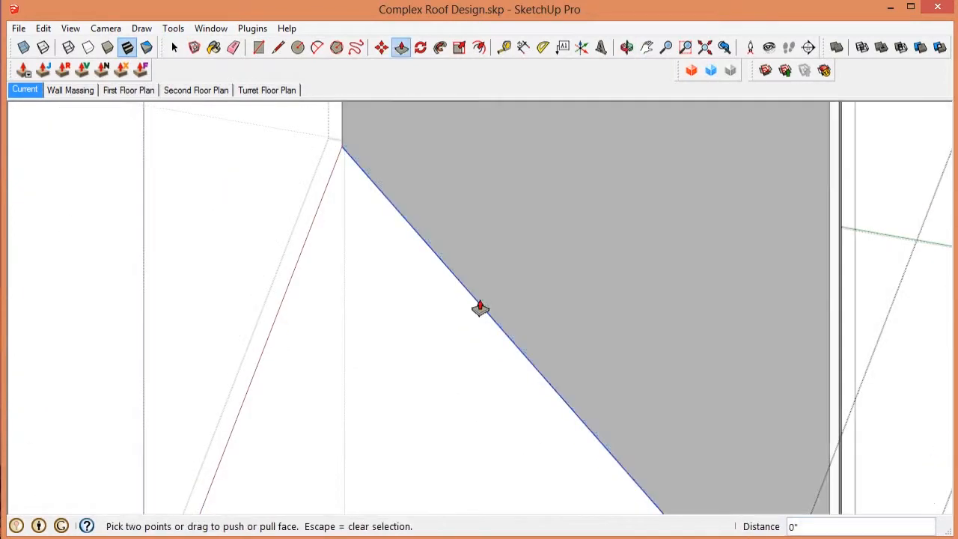
{"action": "key", "text": "space"}
{"action": "scroll", "coordinate": [588, 368], "scroll_direction": "down", "scroll_amount": 3}
{"action": "key", "text": "Escape"}
Extrude the short layout strip with one angled end to the same height as the other members.
{"action": "scroll", "coordinate": [588, 368], "scroll_direction": "down", "scroll_amount": 4}
{"action": "middle_click_drag", "start_coordinate": [588, 368], "coordinate": [565, 282]}
{"action": "scroll", "coordinate": [474, 265], "scroll_direction": "up", "scroll_amount": 6}
{"action": "double_click", "coordinate": [543, 301]}
{"action": "double_click", "coordinate": [543, 302]}
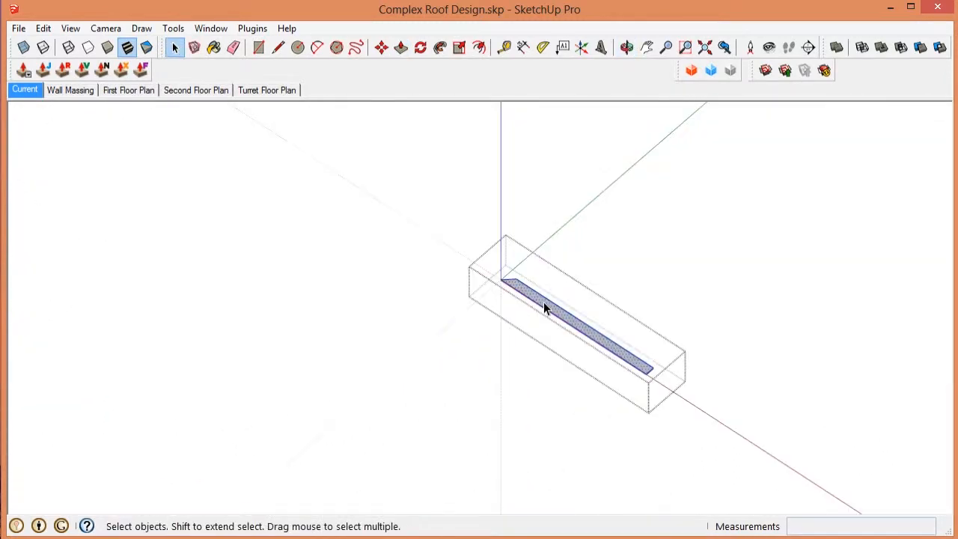
{"action": "key", "text": "p"}
{"action": "double_click", "coordinate": [543, 301]}
{"action": "key", "text": "space"}
{"action": "scroll", "coordinate": [543, 252], "scroll_direction": "down", "scroll_amount": 2}
{"action": "left_click", "coordinate": [625, 397]}
Extrude the long strip with the blunt angled end to the same height as the other members.
{"action": "scroll", "coordinate": [625, 396], "scroll_direction": "up", "scroll_amount": 2}
{"action": "double_click", "coordinate": [460, 251]}
{"action": "double_click", "coordinate": [461, 250]}
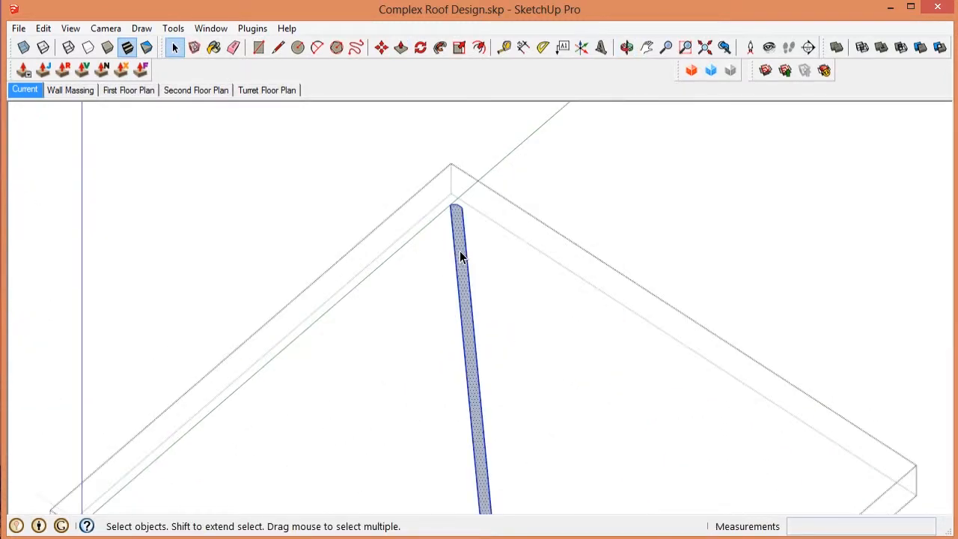
{"action": "key", "text": "p"}
{"action": "double_click", "coordinate": [459, 255]}
{"action": "key", "text": "space"}
{"action": "left_click", "coordinate": [542, 339]}
Extrude the neighbouring long strip with the pointed end to the same height as the other members.
{"action": "scroll", "coordinate": [541, 339], "scroll_direction": "up", "scroll_amount": 3}
{"action": "double_click", "coordinate": [523, 315]}
{"action": "double_click", "coordinate": [522, 317]}
{"action": "key", "text": "p"}
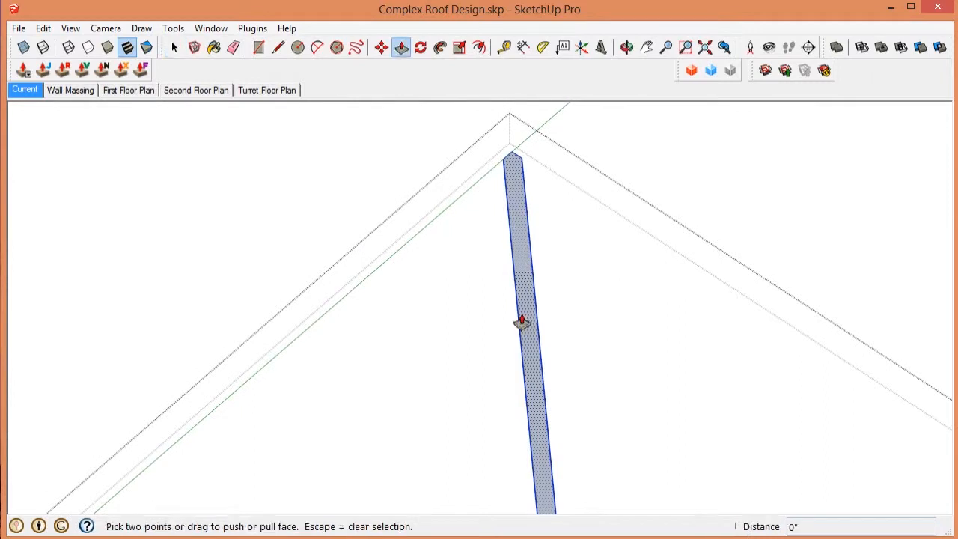
{"action": "double_click", "coordinate": [522, 322]}
{"action": "key", "text": "space"}
{"action": "scroll", "coordinate": [590, 325], "scroll_direction": "down", "scroll_amount": 3}
{"action": "left_click", "coordinate": [589, 324]}
Try to extrude the thin white strip branching off the raised members, and undo the extrusion.
{"action": "scroll", "coordinate": [589, 324], "scroll_direction": "up", "scroll_amount": 3}
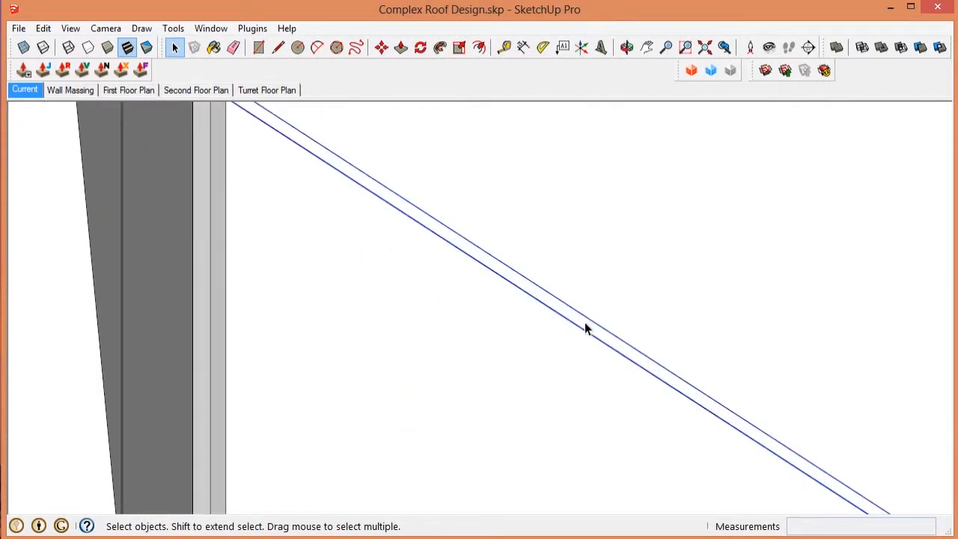
{"action": "double_click", "coordinate": [585, 323]}
{"action": "left_click", "coordinate": [585, 322]}
{"action": "scroll", "coordinate": [584, 322], "scroll_direction": "down", "scroll_amount": 5}
{"action": "middle_click_drag", "start_coordinate": [585, 322], "coordinate": [578, 353]}
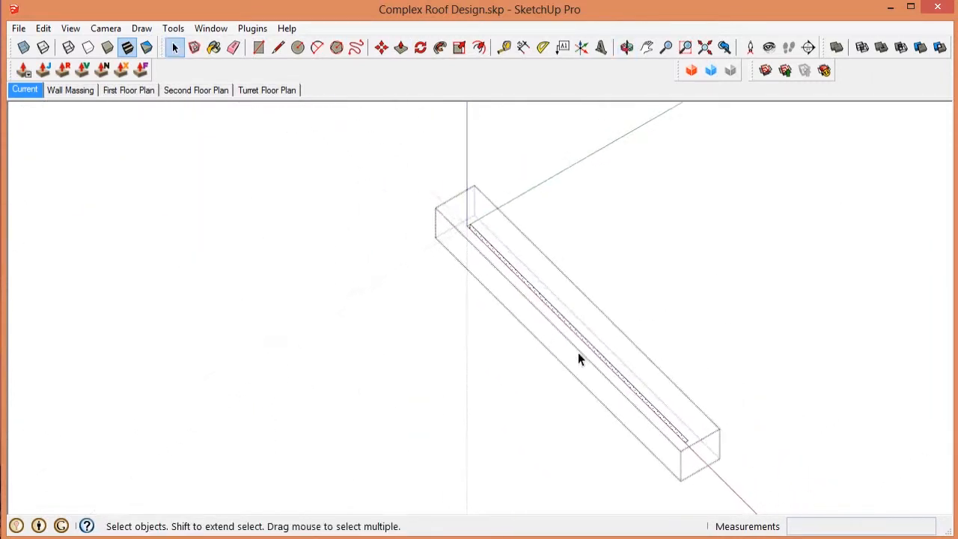
{"action": "key", "text": "p"}
{"action": "scroll", "coordinate": [579, 354], "scroll_direction": "up", "scroll_amount": 5}
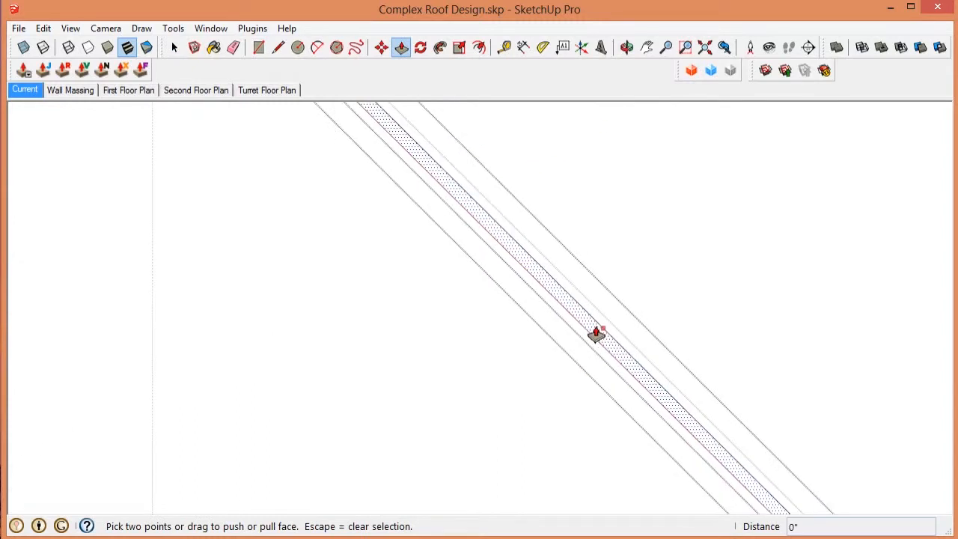
{"action": "double_click", "coordinate": [566, 309]}
{"action": "scroll", "coordinate": [560, 278], "scroll_direction": "down", "scroll_amount": 5}
{"action": "key", "text": "ctrl+z"}
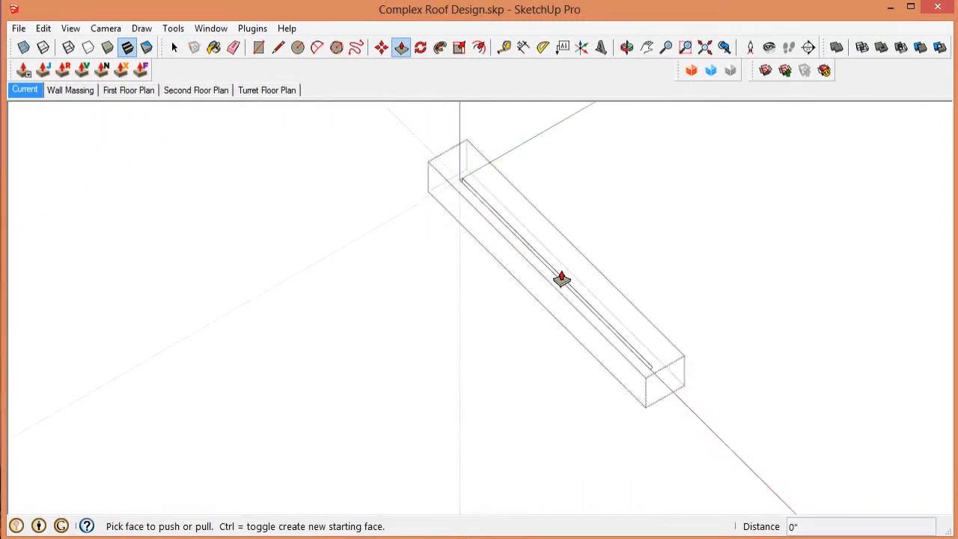
{"action": "scroll", "coordinate": [592, 331], "scroll_direction": "down", "scroll_amount": 3}
{"action": "key", "text": "space"}
{"action": "key", "text": "Escape"}
Open the short grey strip between the two raised members and check the orientation of its face.
{"action": "scroll", "coordinate": [517, 326], "scroll_direction": "up", "scroll_amount": 8}
{"action": "scroll", "coordinate": [481, 398], "scroll_direction": "down", "scroll_amount": 3}
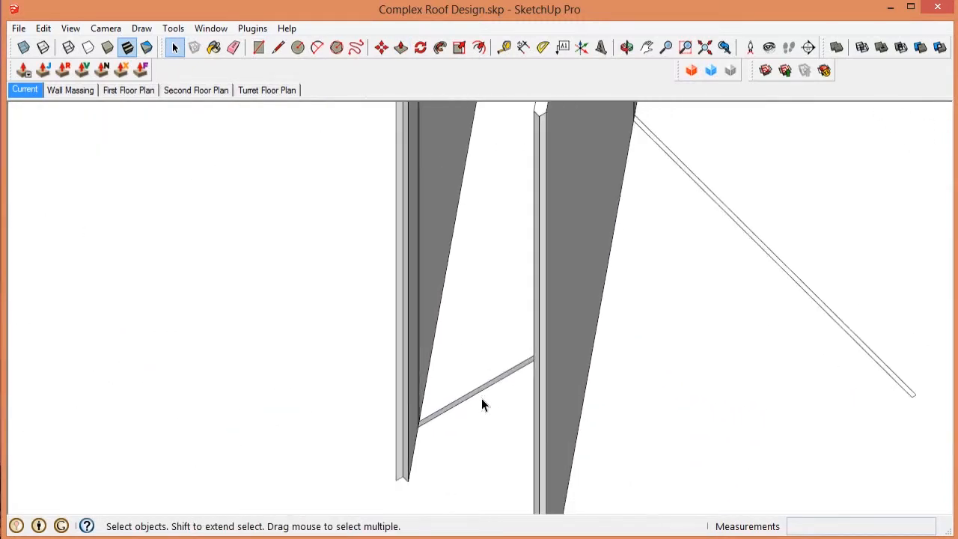
{"action": "scroll", "coordinate": [491, 383], "scroll_direction": "up", "scroll_amount": 3}
{"action": "left_click", "coordinate": [491, 383]}
{"action": "double_click", "coordinate": [491, 383]}
{"action": "scroll", "coordinate": [488, 385], "scroll_direction": "up", "scroll_amount": 3}
{"action": "left_click", "coordinate": [490, 391]}
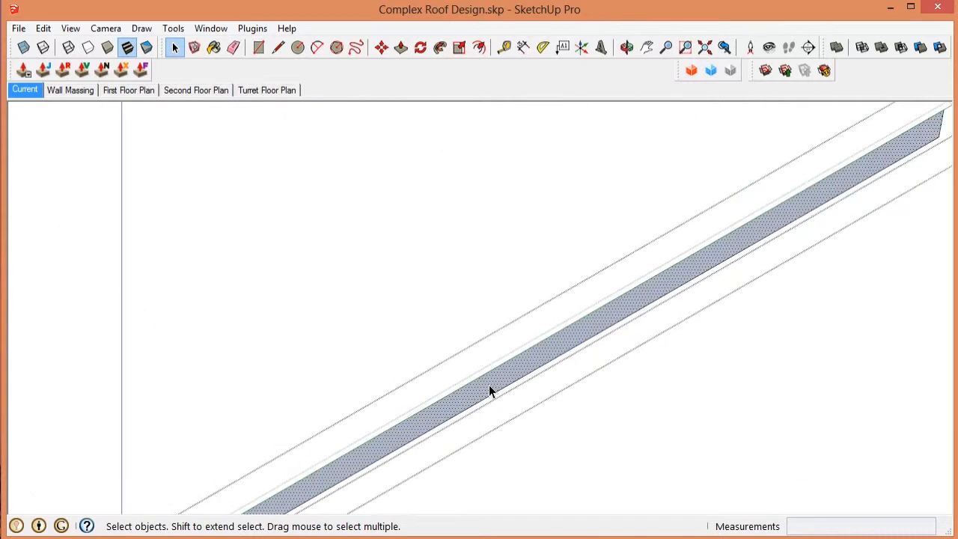
Reverse the thin white strip's face so its orientation matches the grey layout strips.
{"action": "scroll", "coordinate": [489, 386], "scroll_direction": "down", "scroll_amount": 5}
{"action": "middle_click_drag", "start_coordinate": [489, 386], "coordinate": [609, 368]}
{"action": "scroll", "coordinate": [588, 367], "scroll_direction": "up", "scroll_amount": 5}
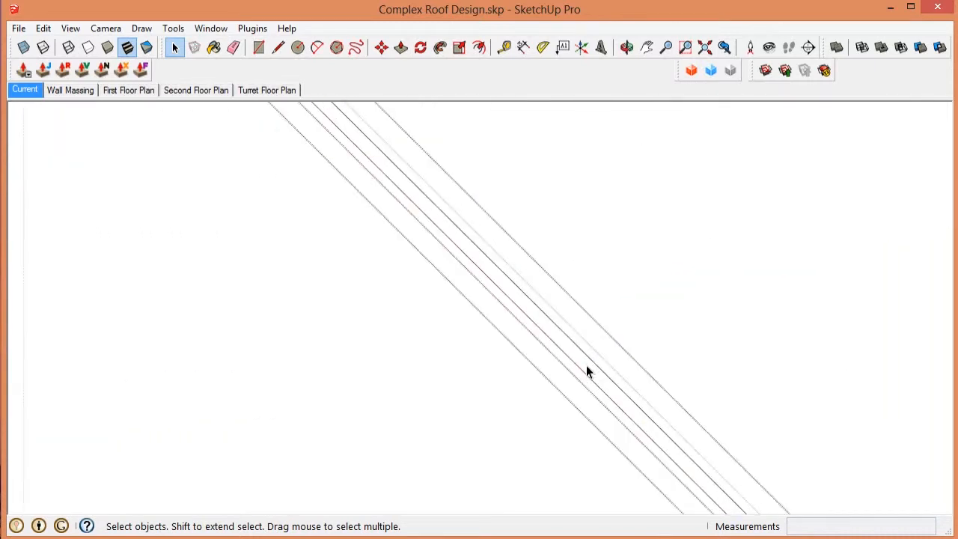
{"action": "right_click", "coordinate": [586, 365]}
{"action": "key", "text": "Escape"}
{"action": "scroll", "coordinate": [584, 364], "scroll_direction": "down", "scroll_amount": 4}
{"action": "key", "text": "Escape"}
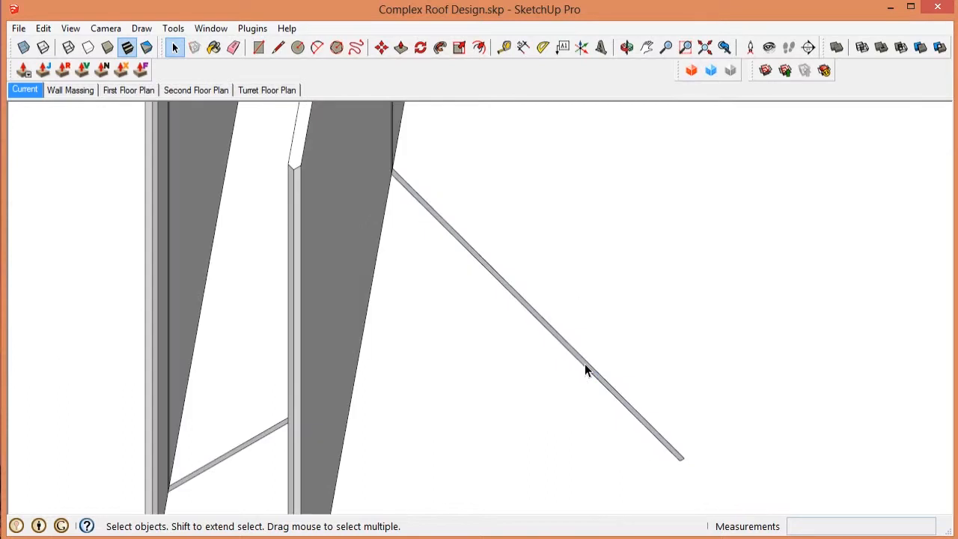
Extrude the thin strip with the reversed face to the same height as the other members.
{"action": "key", "text": "p"}
{"action": "scroll", "coordinate": [584, 369], "scroll_direction": "up", "scroll_amount": 3}
{"action": "middle_click_drag", "start_coordinate": [586, 366], "coordinate": [736, 372]}
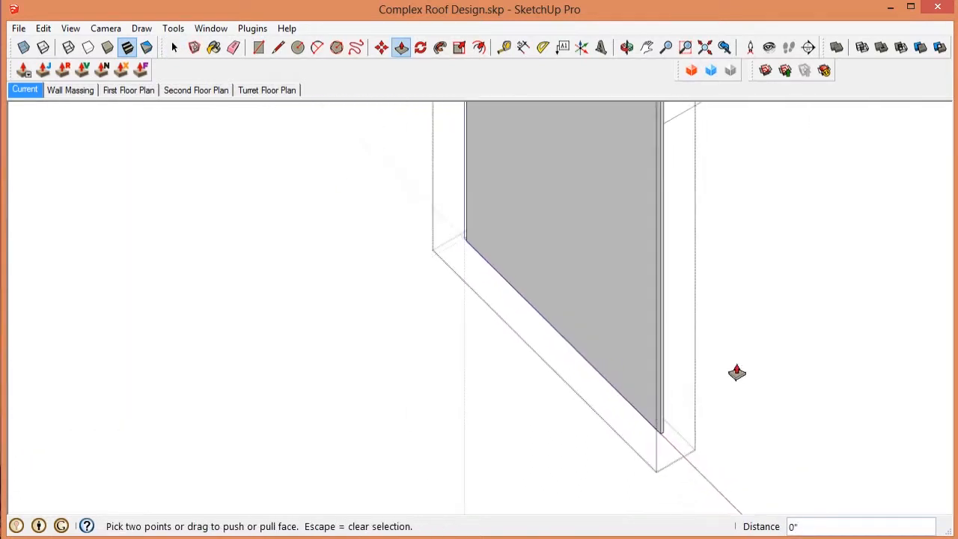
{"action": "key", "text": "space"}
{"action": "scroll", "coordinate": [736, 371], "scroll_direction": "down", "scroll_amount": 5}
{"action": "left_click", "coordinate": [731, 377]}
Extrude the short strip connecting the two raised members to the same height.
{"action": "scroll", "coordinate": [596, 388], "scroll_direction": "up", "scroll_amount": 8}
{"action": "triple_click", "coordinate": [574, 374]}
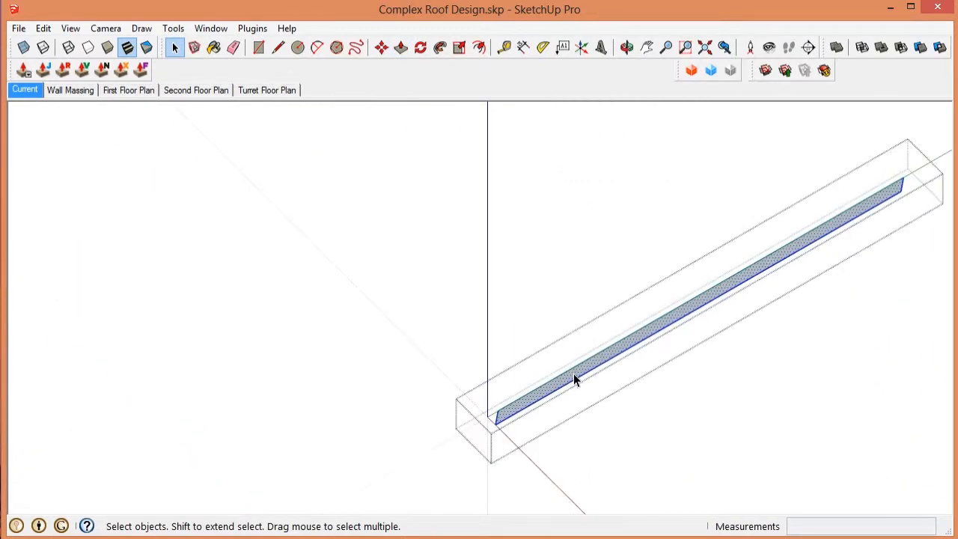
{"action": "key", "text": "p"}
{"action": "double_click", "coordinate": [573, 374]}
{"action": "key", "text": "space"}
{"action": "scroll", "coordinate": [573, 373], "scroll_direction": "down", "scroll_amount": 8}
{"action": "left_click", "coordinate": [441, 329]}
Push the top face of the tall short piece down about 14' 7 1/8" to the adjoining framing member.
{"action": "middle_click_drag", "start_coordinate": [441, 330], "coordinate": [838, 374]}
{"action": "scroll", "coordinate": [354, 248], "scroll_direction": "up", "scroll_amount": 8}
{"action": "middle_click_drag", "start_coordinate": [354, 247], "coordinate": [270, 319]}
{"action": "scroll", "coordinate": [374, 200], "scroll_direction": "up", "scroll_amount": 5}
{"action": "double_click", "coordinate": [393, 200]}
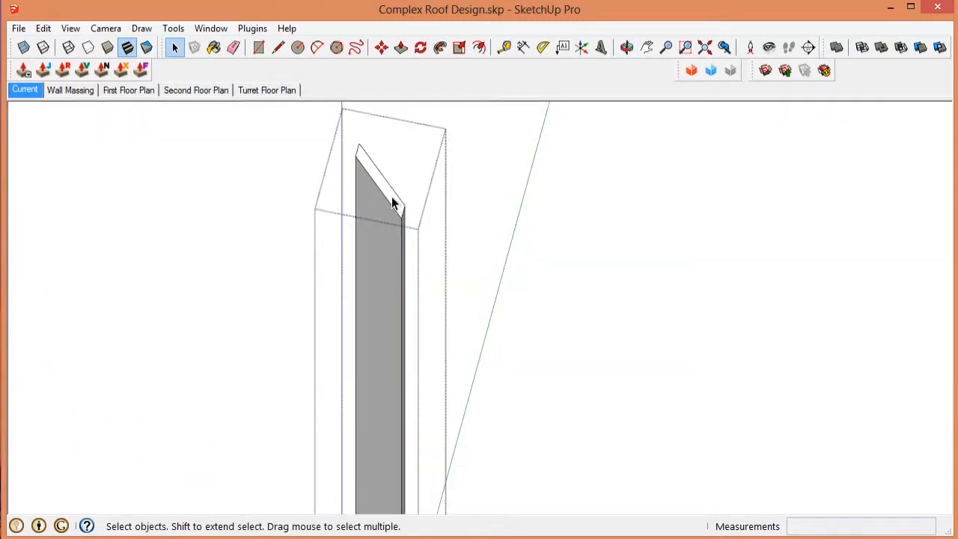
{"action": "key", "text": "p"}
{"action": "left_click", "coordinate": [391, 201]}
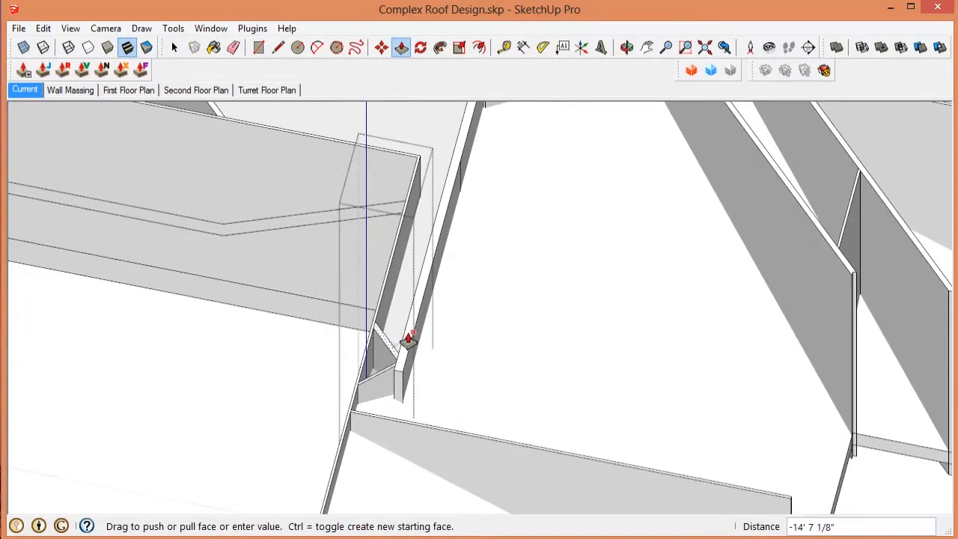
{"action": "left_click", "coordinate": [406, 352]}
{"action": "key", "text": "space"}
Examine the extruded framing skeleton and the lower ends of its members below the roof planes from several sides.
{"action": "middle_click_drag", "start_coordinate": [406, 355], "coordinate": [706, 442]}
{"action": "scroll", "coordinate": [515, 335], "scroll_direction": "down", "scroll_amount": 4}
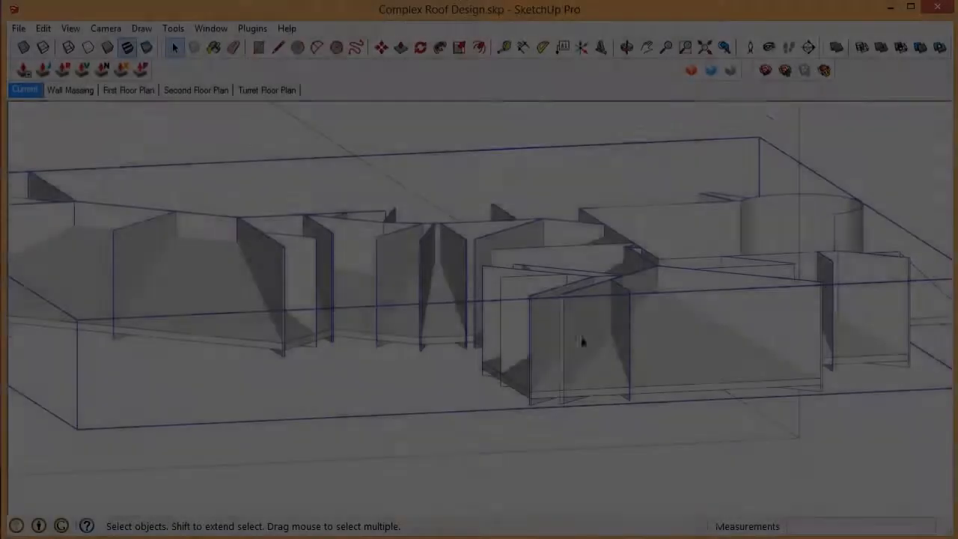
{"action": "scroll", "coordinate": [581, 336], "scroll_direction": "up", "scroll_amount": 8}
{"action": "middle_click_drag", "start_coordinate": [560, 304], "coordinate": [576, 230]}
{"action": "scroll", "coordinate": [576, 230], "scroll_direction": "down", "scroll_amount": 3}
{"action": "scroll", "coordinate": [579, 359], "scroll_direction": "up", "scroll_amount": 4}
{"action": "middle_click_drag", "start_coordinate": [579, 359], "coordinate": [590, 287]}
{"action": "scroll", "coordinate": [589, 281], "scroll_direction": "down", "scroll_amount": 4}
{"action": "scroll", "coordinate": [589, 287], "scroll_direction": "up", "scroll_amount": 3}
{"action": "scroll", "coordinate": [577, 363], "scroll_direction": "up", "scroll_amount": 3}
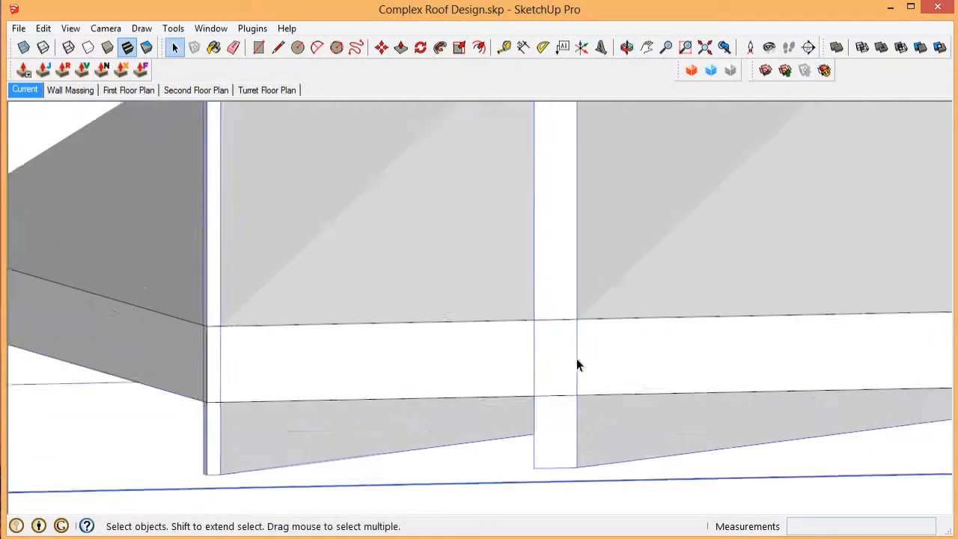
{"action": "middle_click_drag", "start_coordinate": [577, 363], "coordinate": [461, 363]}
{"action": "scroll", "coordinate": [461, 363], "scroll_direction": "down", "scroll_amount": 5}
{"action": "middle_click_drag", "start_coordinate": [571, 383], "coordinate": [667, 327]}
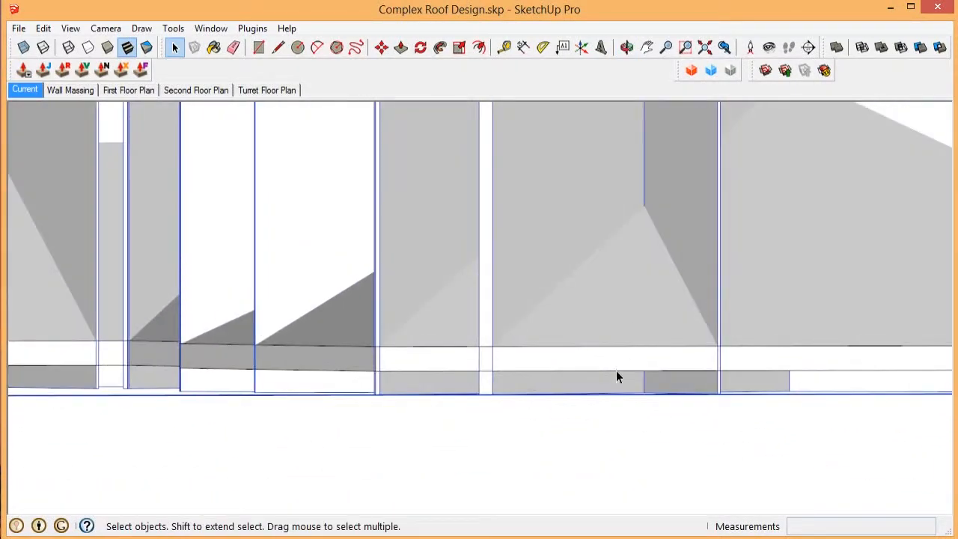
{"action": "middle_click_drag", "start_coordinate": [616, 370], "coordinate": [488, 303]}
{"action": "scroll", "coordinate": [500, 282], "scroll_direction": "up", "scroll_amount": 2}
Bring the Outliner beside the model and select the First Floor Roof Planes group.
{"action": "left_click", "coordinate": [500, 284]}
{"action": "left_click_drag", "start_coordinate": [957, 292], "coordinate": [69, 260]}
{"action": "left_click", "coordinate": [700, 251]}
{"action": "scroll", "coordinate": [796, 313], "scroll_direction": "down", "scroll_amount": 2}
{"action": "left_click", "coordinate": [560, 313]}
{"action": "scroll", "coordinate": [590, 303], "scroll_direction": "up", "scroll_amount": 3}
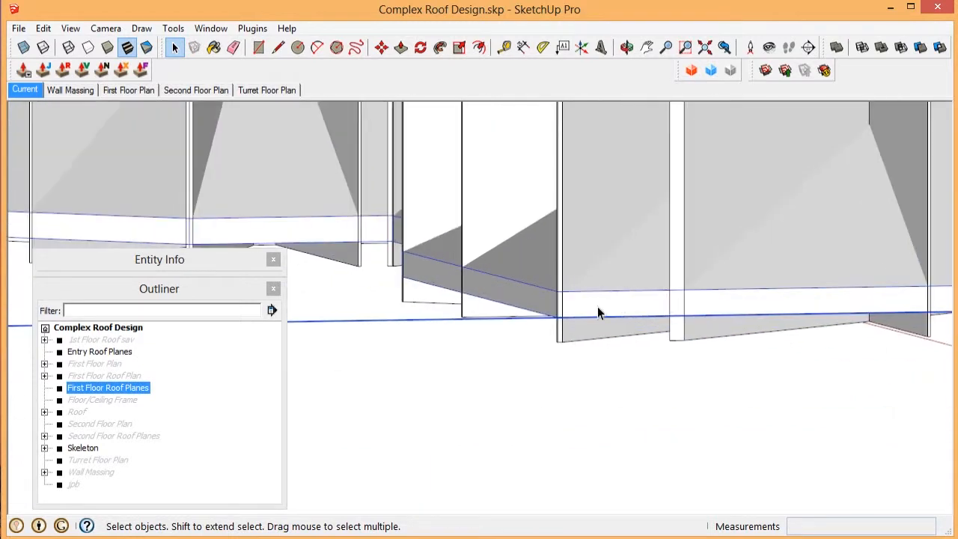
Copy the First Floor Roof Planes group in place and multiply it into three copies with *3.
{"action": "key", "text": "m"}
{"action": "scroll", "coordinate": [675, 336], "scroll_direction": "up", "scroll_amount": 2}
{"action": "key", "text": "ctrl"}
{"action": "left_click", "coordinate": [649, 346]}
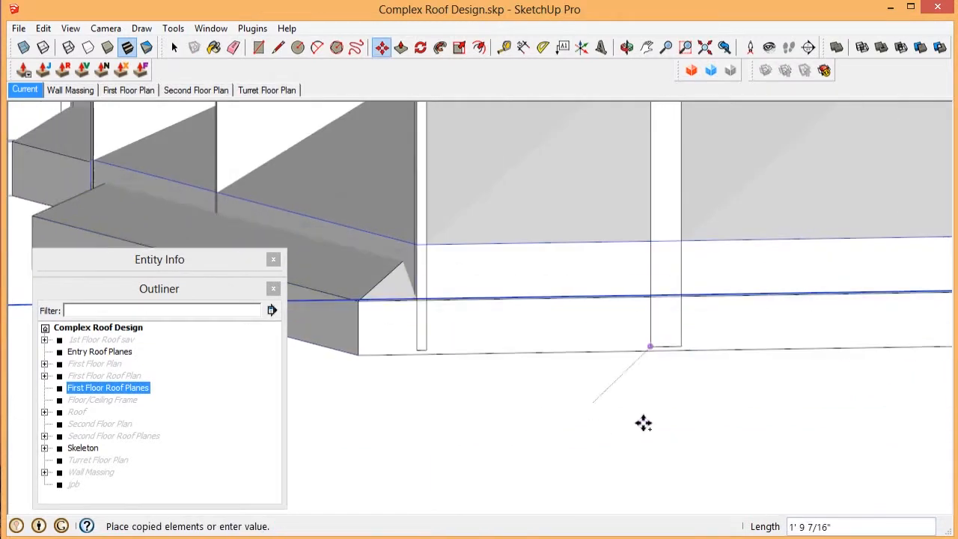
{"action": "left_click", "coordinate": [648, 344]}
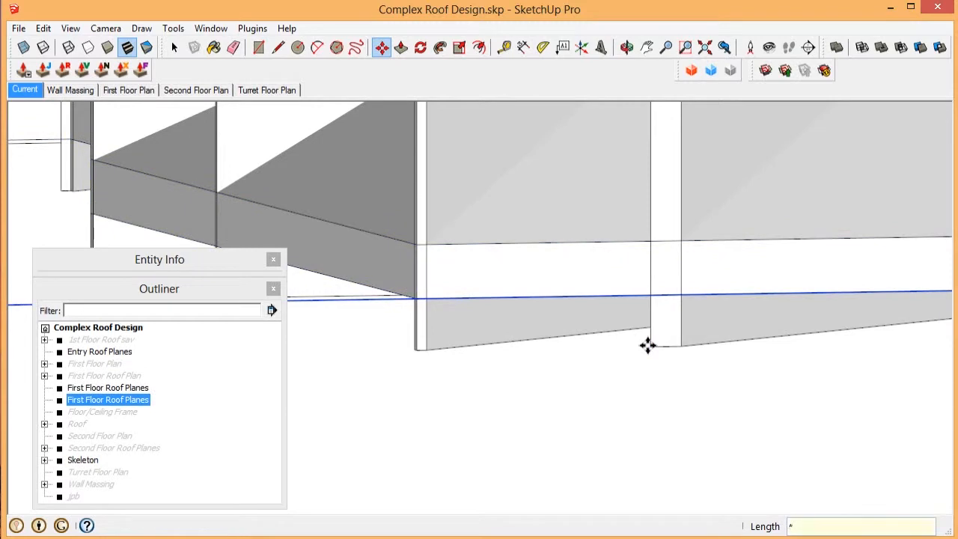
{"action": "key", "text": "Return"}
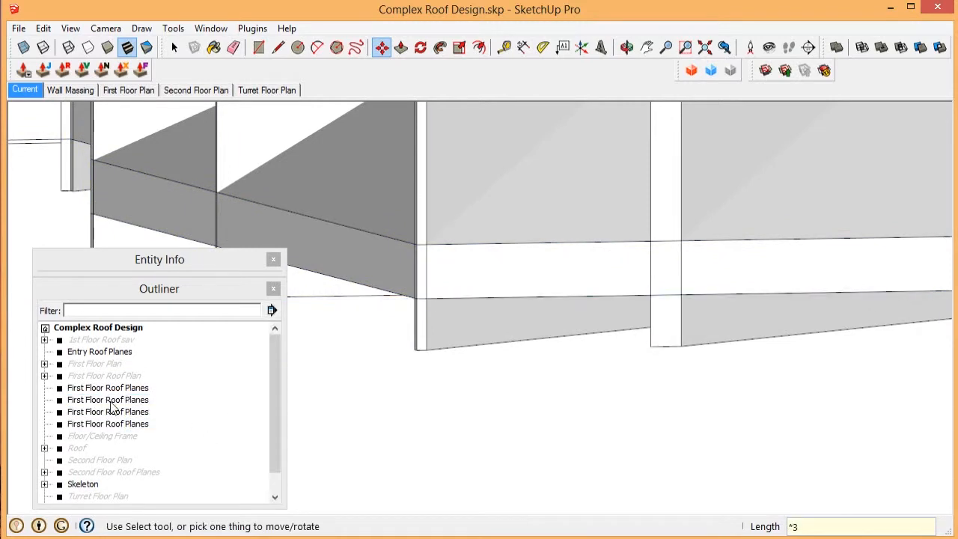
Select the Skeleton group, expand its contents in the Outliner and reposition the Outliner higher.
{"action": "left_click", "coordinate": [109, 401]}
{"action": "key", "text": "space"}
{"action": "left_click", "coordinate": [445, 338]}
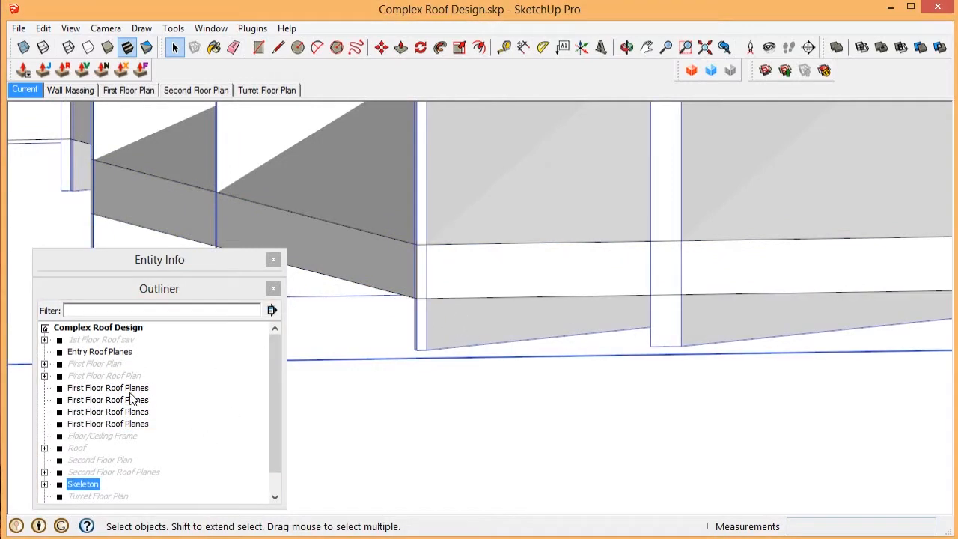
{"action": "left_click", "coordinate": [44, 484]}
{"action": "left_click_drag", "start_coordinate": [125, 254], "coordinate": [137, 107]}
{"action": "left_click_drag", "start_coordinate": [289, 241], "coordinate": [291, 205]}
Move the three First Floor Roof Planes copies into the mSkeleton group, leaving the original outside.
{"action": "left_click", "coordinate": [107, 227]}
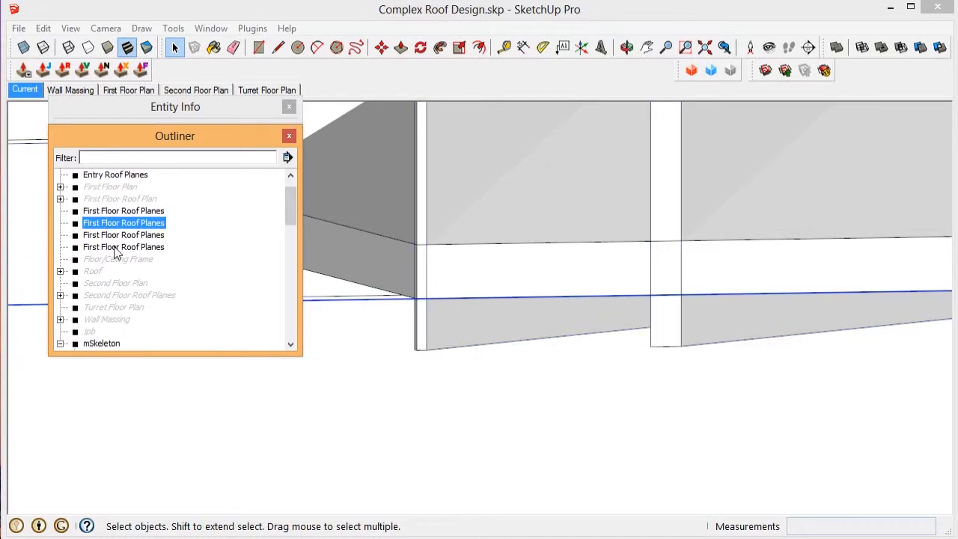
{"action": "left_click", "coordinate": [114, 246], "text": "shift"}
{"action": "scroll", "coordinate": [113, 246], "scroll_direction": "down", "scroll_amount": 2}
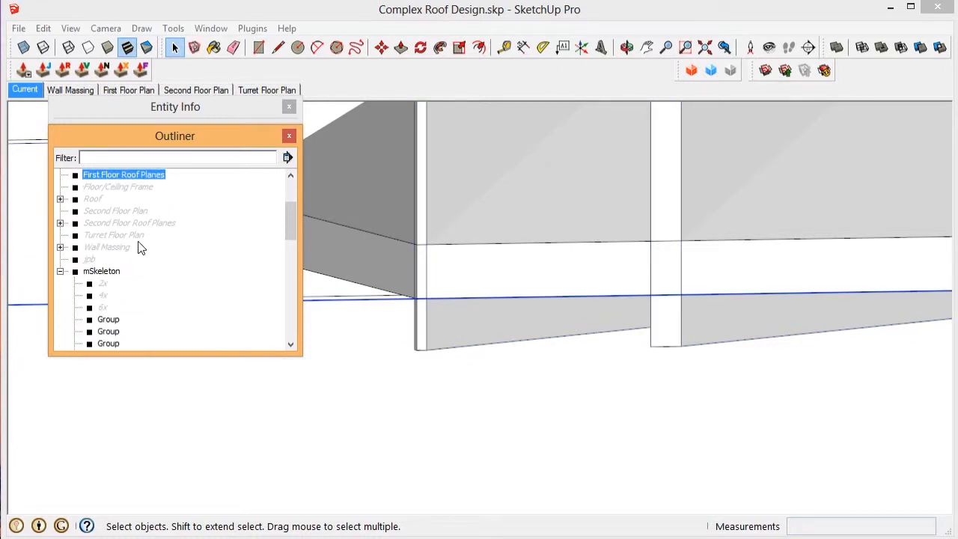
{"action": "left_click_drag", "start_coordinate": [116, 181], "coordinate": [103, 276]}
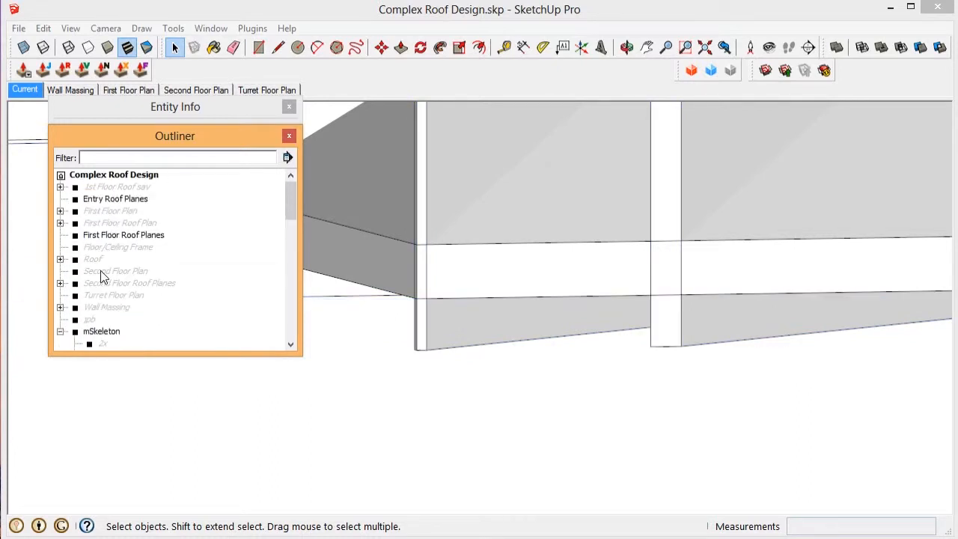
Rename the mSkeleton group as Skeleton.
{"action": "left_click", "coordinate": [95, 331]}
{"action": "left_click", "coordinate": [185, 107]}
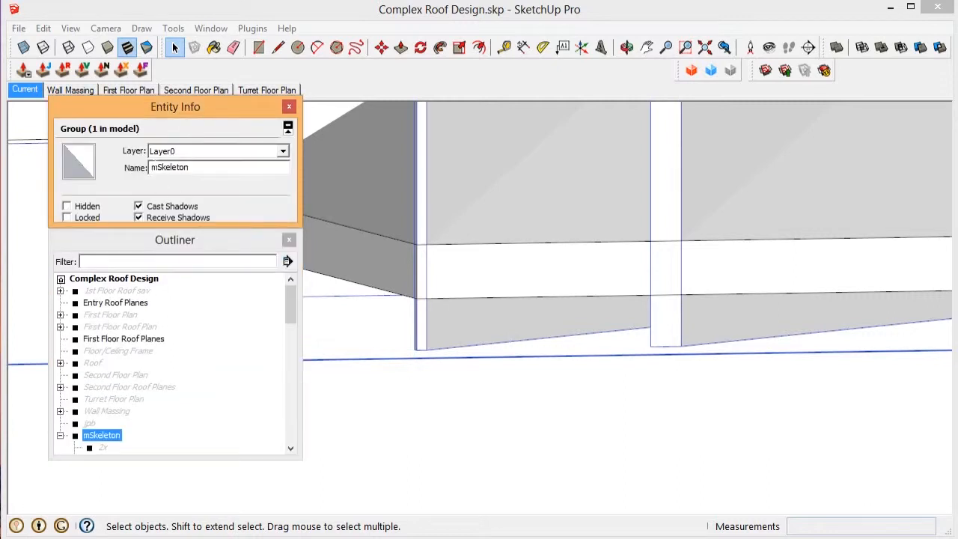
{"action": "left_click", "coordinate": [235, 107]}
Select the corner strip group inside Skeleton and name it a.
{"action": "scroll", "coordinate": [120, 325], "scroll_direction": "down", "scroll_amount": 4}
{"action": "left_click", "coordinate": [109, 331]}
{"action": "scroll", "coordinate": [91, 176], "scroll_direction": "up", "scroll_amount": 3}
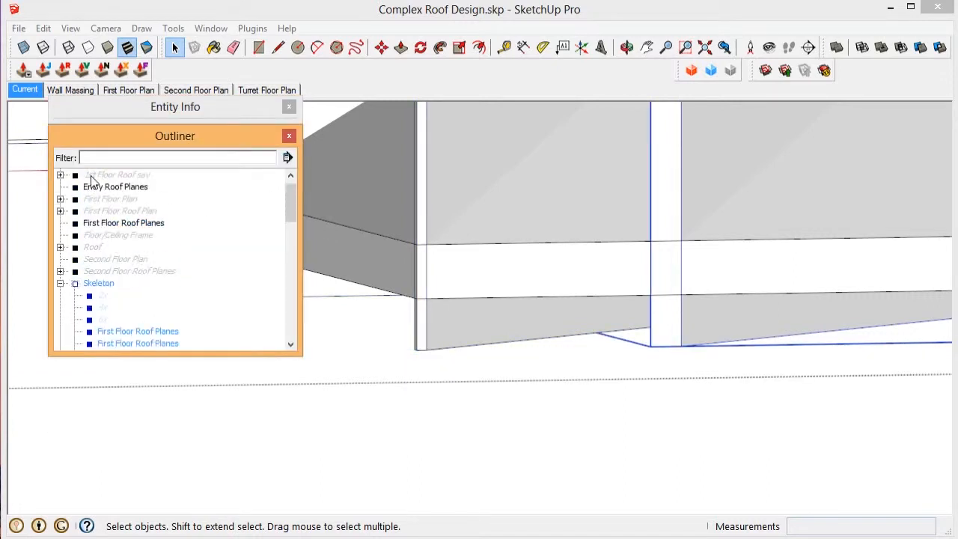
{"action": "scroll", "coordinate": [91, 179], "scroll_direction": "down", "scroll_amount": 15}
{"action": "scroll", "coordinate": [93, 184], "scroll_direction": "up", "scroll_amount": 16}
{"action": "scroll", "coordinate": [102, 203], "scroll_direction": "down", "scroll_amount": 3}
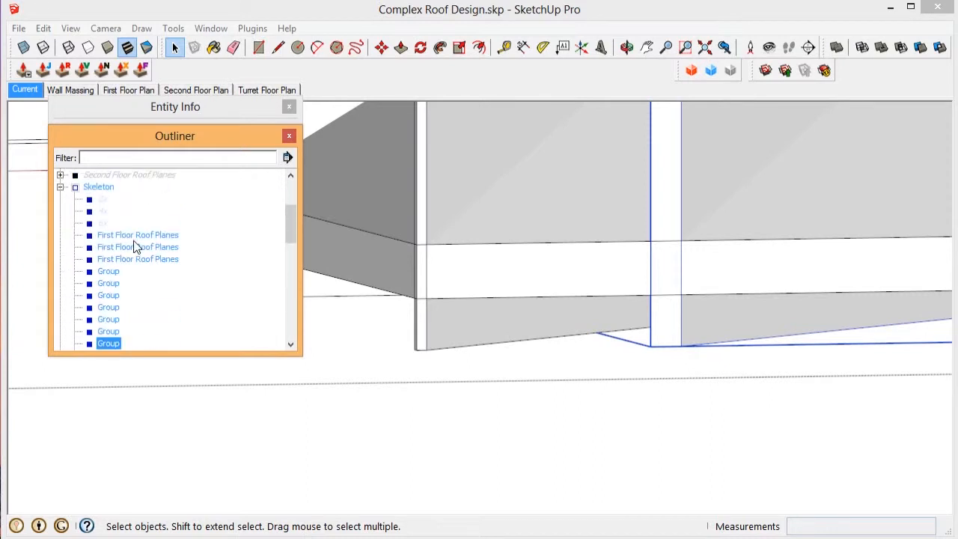
{"action": "left_click", "coordinate": [444, 330]}
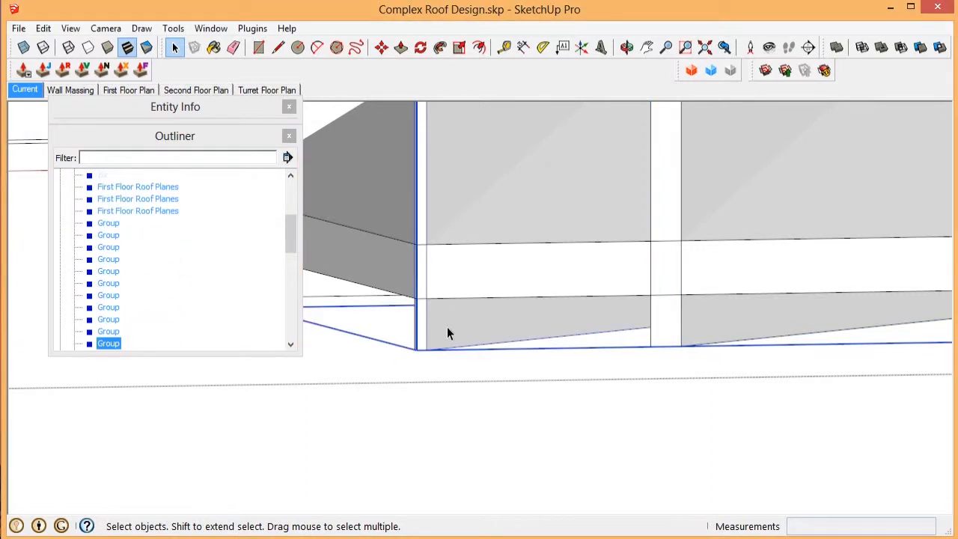
{"action": "left_click", "coordinate": [125, 107]}
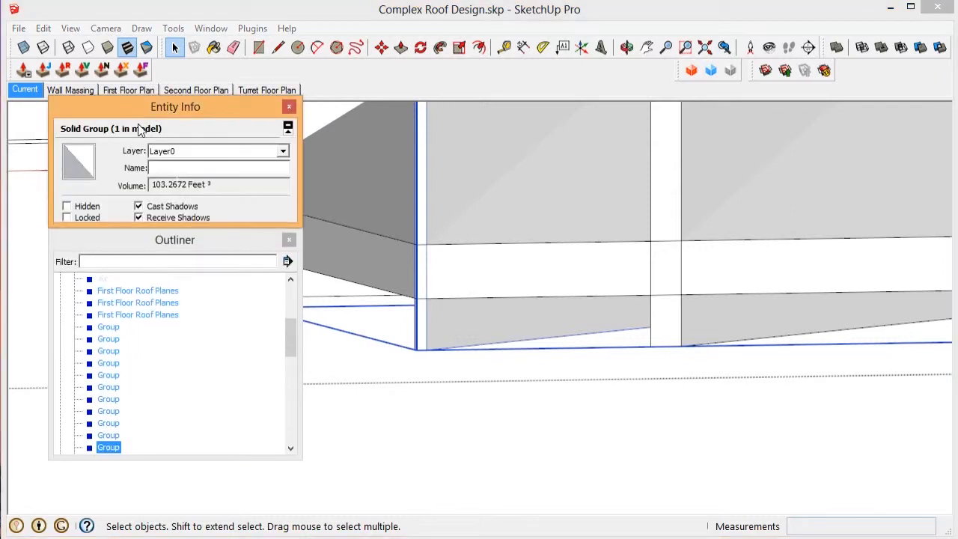
Nest one of the First Floor Roof Planes copies from Skeleton inside group a.
{"action": "left_click", "coordinate": [124, 432]}
{"action": "scroll", "coordinate": [122, 419], "scroll_direction": "up", "scroll_amount": 2}
{"action": "scroll", "coordinate": [112, 411], "scroll_direction": "down", "scroll_amount": 2}
{"action": "scroll", "coordinate": [97, 401], "scroll_direction": "up", "scroll_amount": 3}
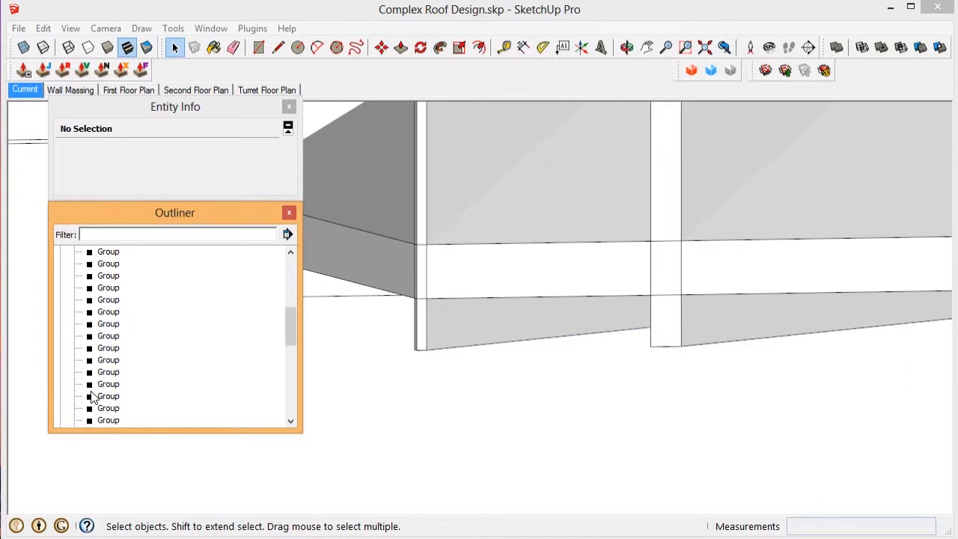
{"action": "scroll", "coordinate": [93, 398], "scroll_direction": "up", "scroll_amount": 3}
{"action": "left_click", "coordinate": [111, 371]}
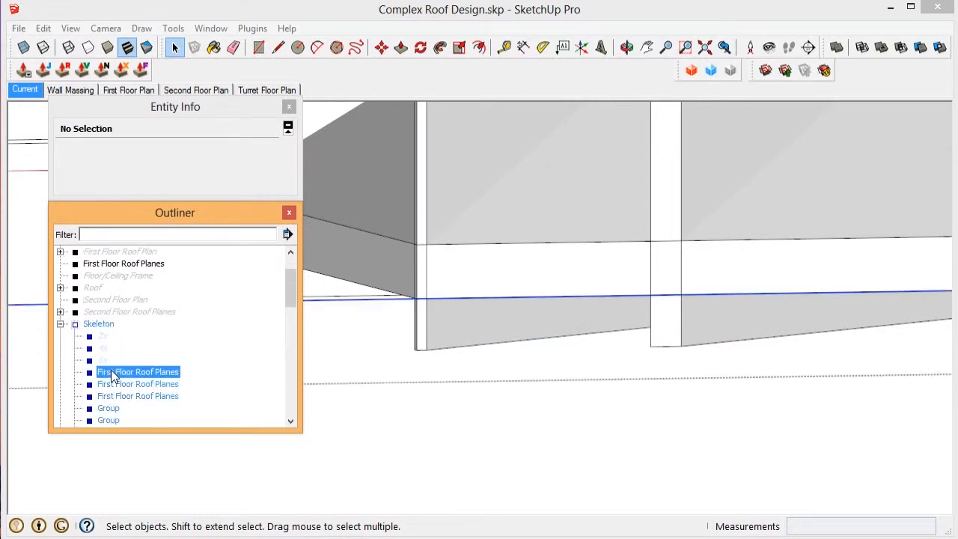
{"action": "scroll", "coordinate": [107, 398], "scroll_direction": "down", "scroll_amount": 5}
{"action": "left_click_drag", "start_coordinate": [112, 449], "coordinate": [128, 399]}
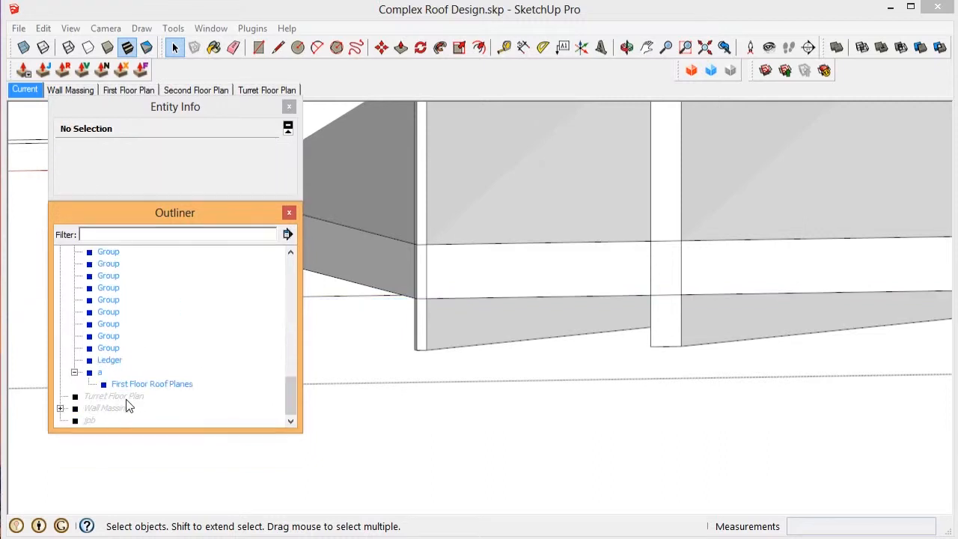
Explode the First Floor Roof Planes copy inside group a and intersect its faces with the strip.
{"action": "right_click", "coordinate": [129, 386]}
{"action": "left_click", "coordinate": [171, 305]}
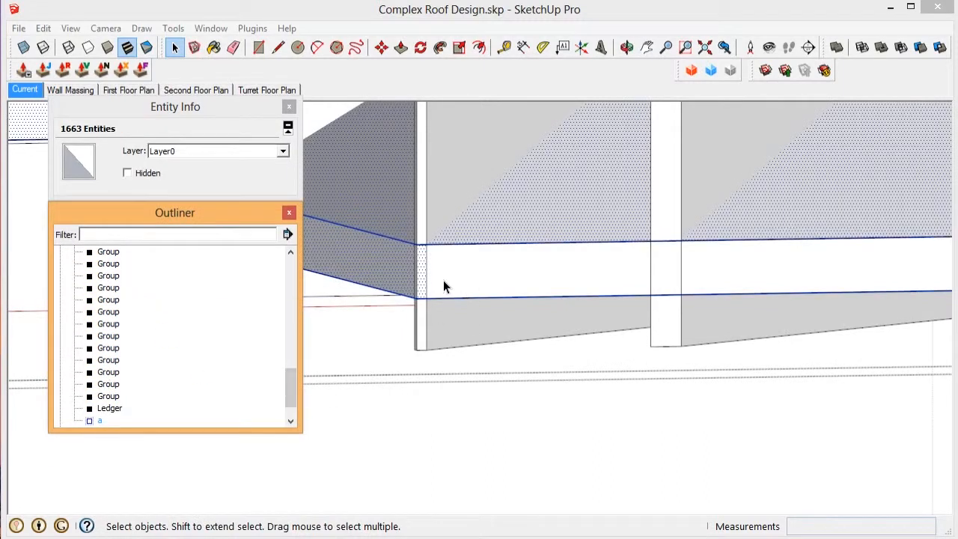
{"action": "left_click", "coordinate": [444, 321]}
{"action": "scroll", "coordinate": [443, 321], "scroll_direction": "down", "scroll_amount": 6}
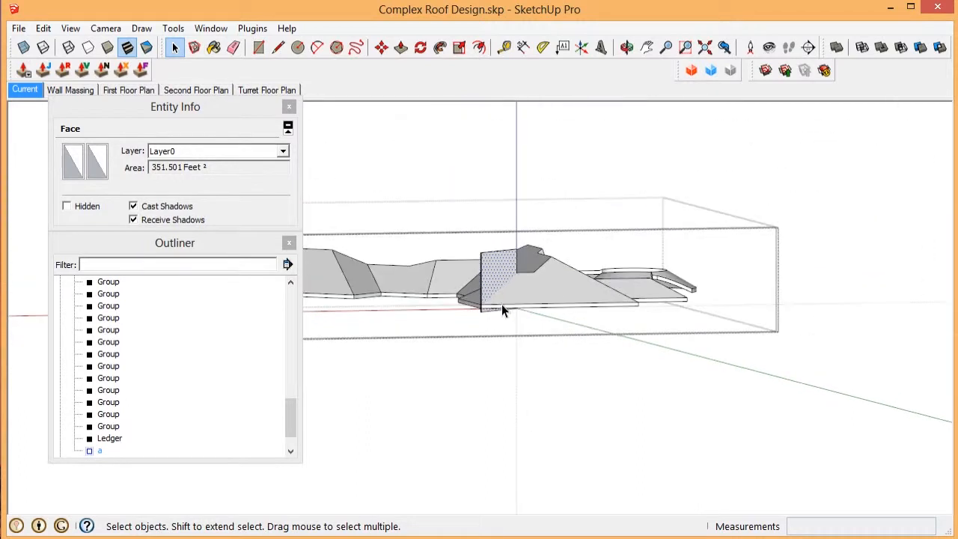
{"action": "scroll", "coordinate": [501, 311], "scroll_direction": "up", "scroll_amount": 10}
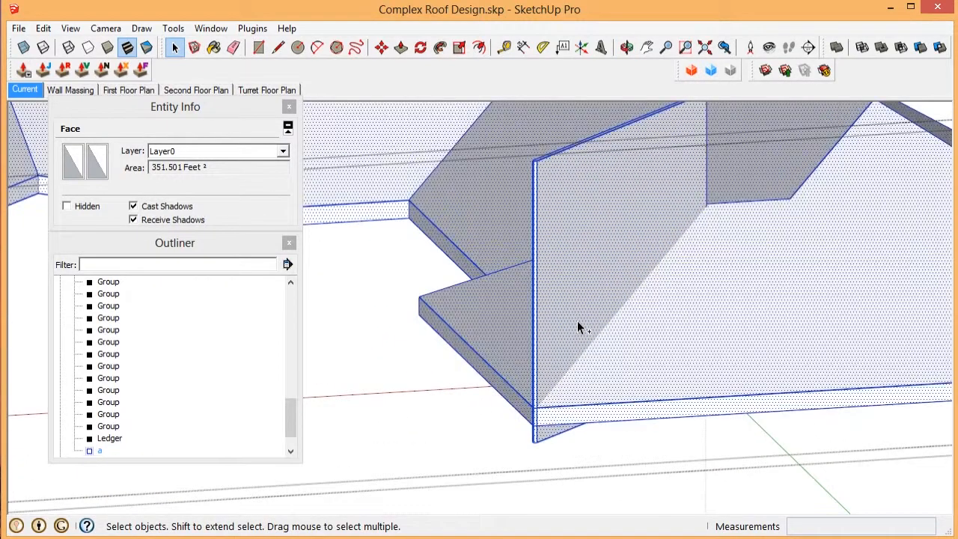
{"action": "triple_click", "coordinate": [577, 320]}
{"action": "scroll", "coordinate": [598, 423], "scroll_direction": "down", "scroll_amount": 4}
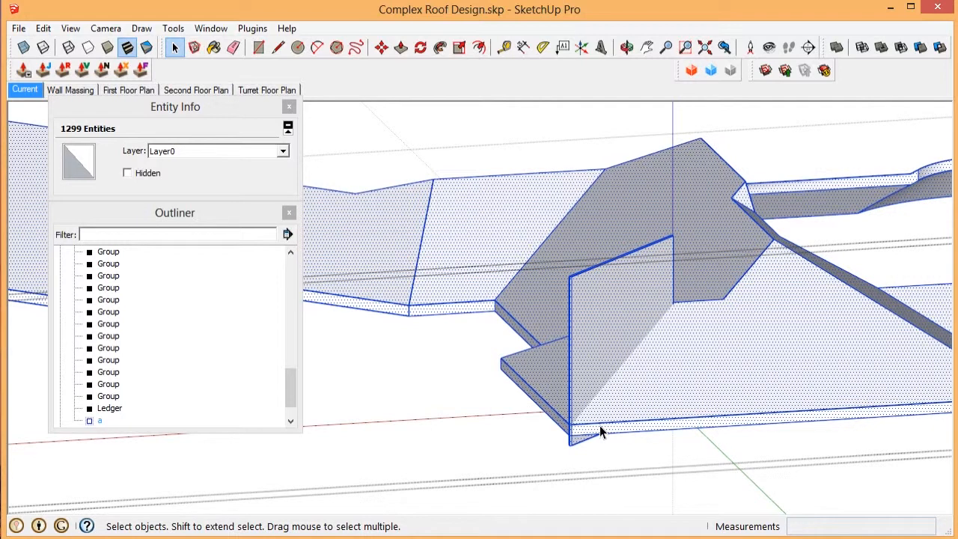
{"action": "key", "text": "ctrl+t"}
{"action": "scroll", "coordinate": [582, 402], "scroll_direction": "up", "scroll_amount": 3}
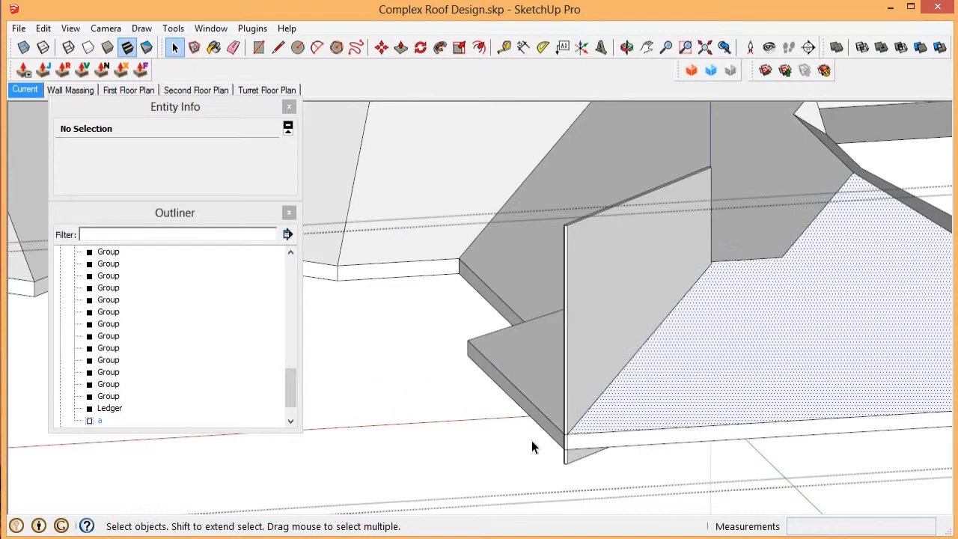
Delete all roof plane geometry in group a that lies outside the strip.
{"action": "scroll", "coordinate": [516, 434], "scroll_direction": "down", "scroll_amount": 5}
{"action": "middle_click_drag", "start_coordinate": [487, 408], "coordinate": [565, 419]}
{"action": "left_click_drag", "start_coordinate": [883, 227], "coordinate": [617, 468]}
{"action": "key", "text": "ctrl+t"}
{"action": "scroll", "coordinate": [791, 383], "scroll_direction": "down", "scroll_amount": 3}
{"action": "middle_click_drag", "start_coordinate": [792, 383], "coordinate": [775, 238]}
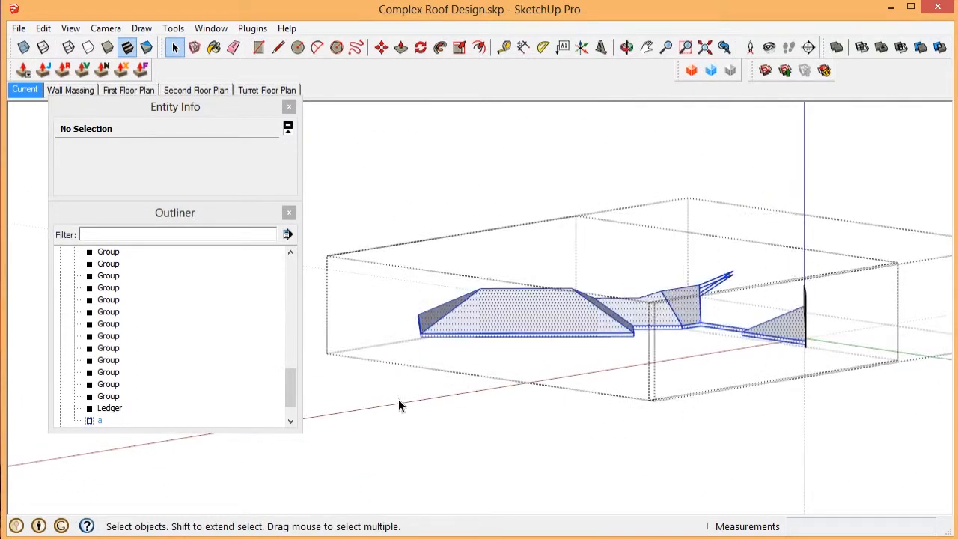
{"action": "scroll", "coordinate": [814, 332], "scroll_direction": "up", "scroll_amount": 5}
{"action": "middle_click_drag", "start_coordinate": [815, 332], "coordinate": [513, 346]}
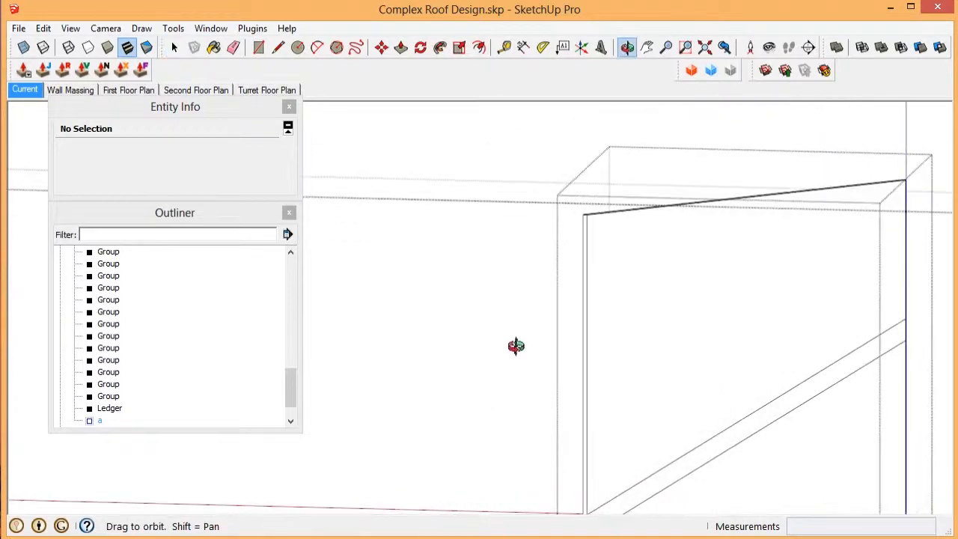
Delete the part of the strip above the sloping roof plane intersection lines.
{"action": "scroll", "coordinate": [513, 346], "scroll_direction": "down", "scroll_amount": 3}
{"action": "left_click_drag", "start_coordinate": [631, 274], "coordinate": [504, 303]}
{"action": "key", "text": "Delete"}
{"action": "left_click", "coordinate": [503, 336]}
{"action": "scroll", "coordinate": [533, 449], "scroll_direction": "up", "scroll_amount": 3}
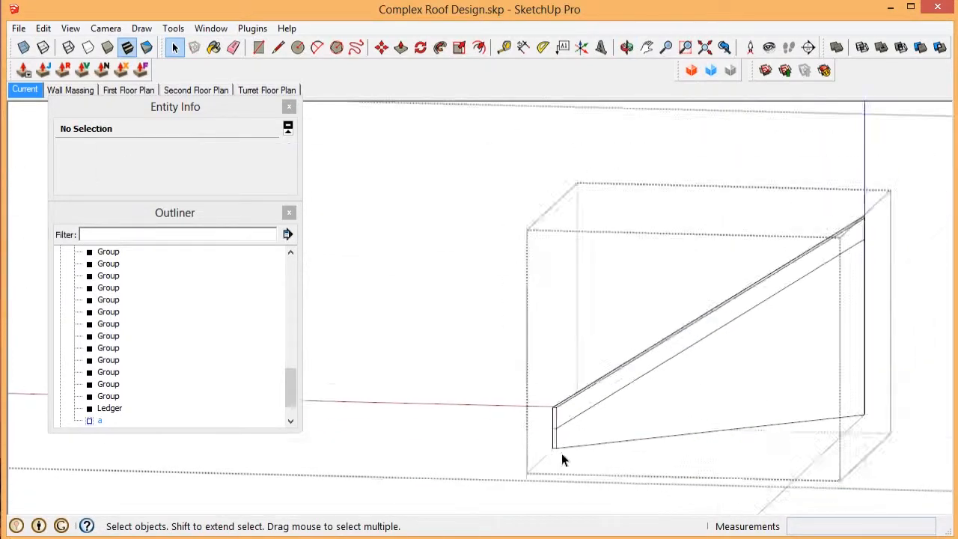
Delete the part of the strip below the intersection lines, keeping only the sloping member.
{"action": "middle_click_drag", "start_coordinate": [562, 456], "coordinate": [605, 374]}
{"action": "scroll", "coordinate": [539, 327], "scroll_direction": "up", "scroll_amount": 3}
{"action": "scroll", "coordinate": [539, 324], "scroll_direction": "down", "scroll_amount": 1}
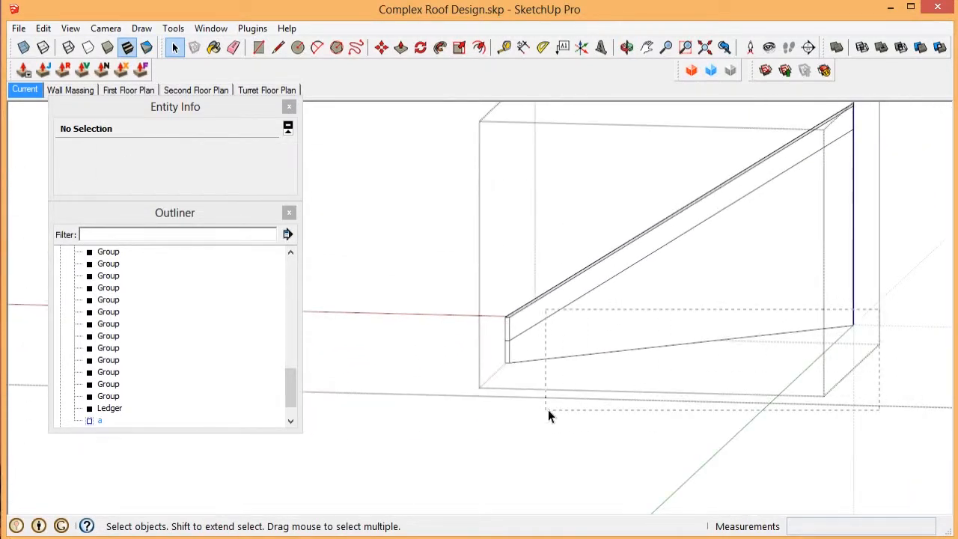
{"action": "triple_click", "coordinate": [636, 392]}
{"action": "key", "text": "Delete"}
{"action": "middle_click_drag", "start_coordinate": [560, 375], "coordinate": [443, 388]}
{"action": "key", "text": "Delete"}
{"action": "scroll", "coordinate": [524, 374], "scroll_direction": "down", "scroll_amount": 4}
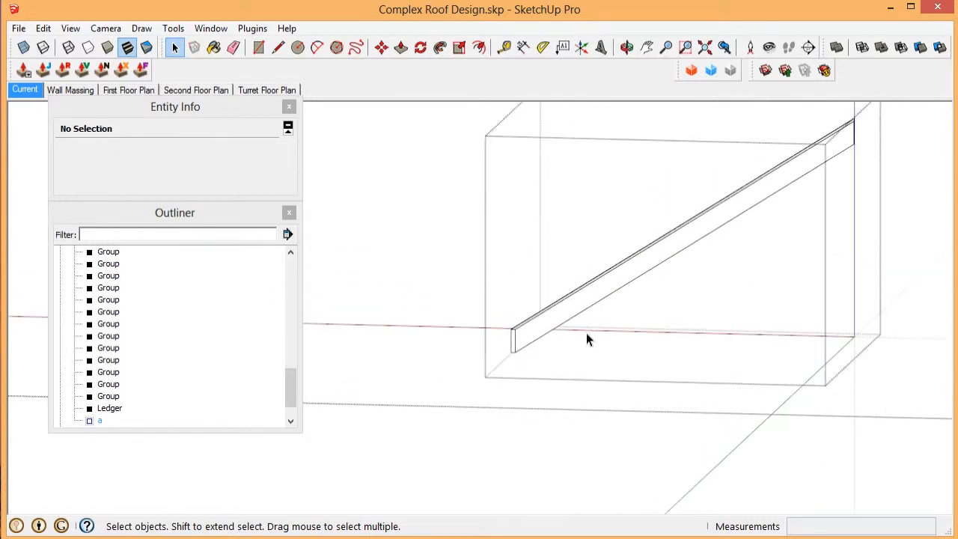
Erase the stray vertical edge at the upper end of the sloping member.
{"action": "scroll", "coordinate": [702, 225], "scroll_direction": "up", "scroll_amount": 3}
{"action": "left_click", "coordinate": [702, 225]}
{"action": "middle_click_drag", "start_coordinate": [702, 225], "coordinate": [378, 288]}
{"action": "scroll", "coordinate": [804, 367], "scroll_direction": "up", "scroll_amount": 4}
{"action": "mouse_move", "coordinate": [807, 369]}
{"action": "middle_mouse_down"}
{"action": "mouse_move", "coordinate": [555, 355]}
{"action": "mouse_move", "coordinate": [731, 359]}
{"action": "mouse_move", "coordinate": [881, 223]}
{"action": "mouse_move", "coordinate": [807, 386]}
{"action": "middle_mouse_up"}
{"action": "scroll", "coordinate": [748, 371], "scroll_direction": "up", "scroll_amount": 4}
{"action": "key", "text": "e"}
{"action": "left_click", "coordinate": [678, 364]}
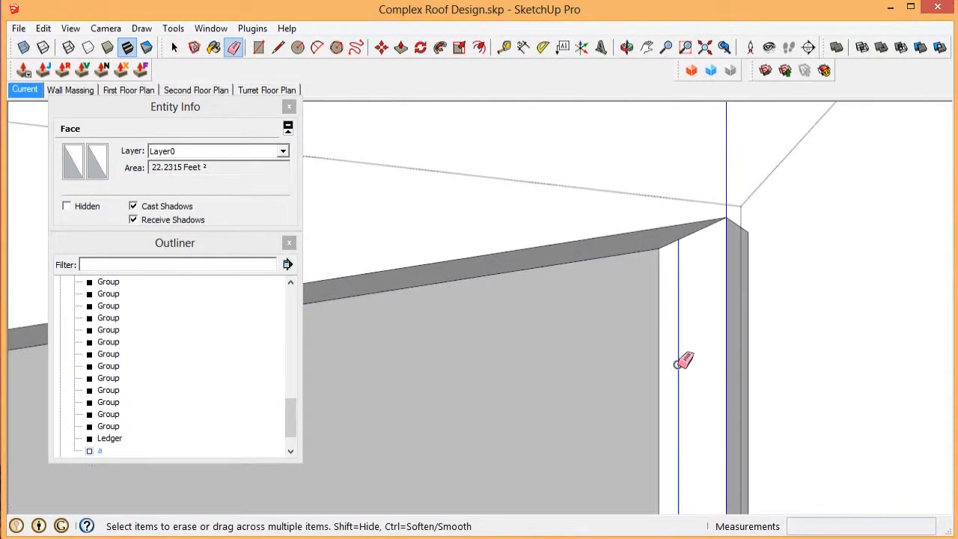
{"action": "key", "text": "space"}
{"action": "left_click", "coordinate": [688, 342]}
Orient all faces of the sloping member to match its front face and close group a.
{"action": "middle_click_drag", "start_coordinate": [688, 341], "coordinate": [424, 396]}
{"action": "scroll", "coordinate": [447, 386], "scroll_direction": "down", "scroll_amount": 4}
{"action": "mouse_move", "coordinate": [591, 393]}
{"action": "middle_mouse_down"}
{"action": "mouse_move", "coordinate": [605, 392]}
{"action": "mouse_move", "coordinate": [675, 315]}
{"action": "mouse_move", "coordinate": [628, 325]}
{"action": "mouse_move", "coordinate": [704, 321]}
{"action": "middle_mouse_up"}
{"action": "left_click", "coordinate": [675, 314]}
{"action": "right_click", "coordinate": [705, 317]}
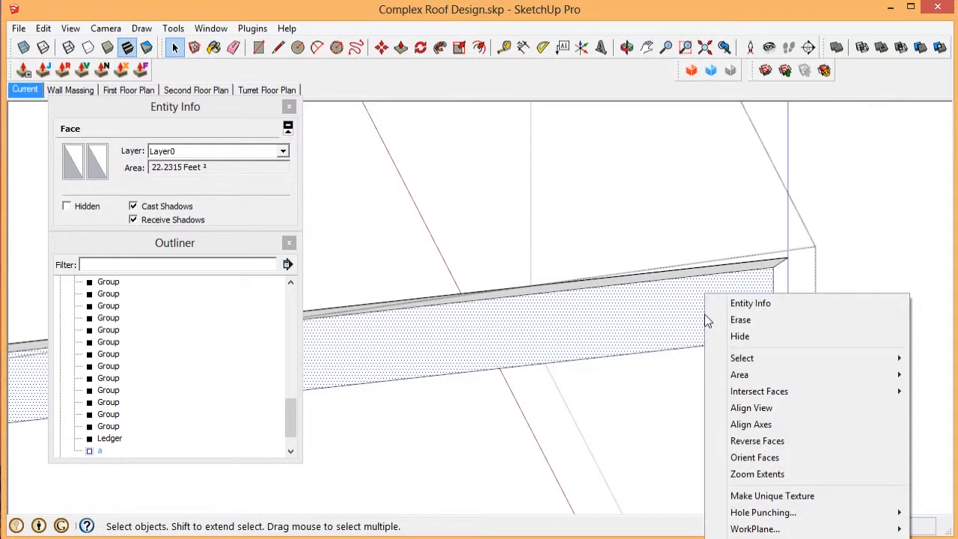
{"action": "left_click", "coordinate": [749, 457]}
{"action": "middle_click_drag", "start_coordinate": [755, 441], "coordinate": [686, 207]}
{"action": "scroll", "coordinate": [656, 193], "scroll_direction": "down", "scroll_amount": 2}
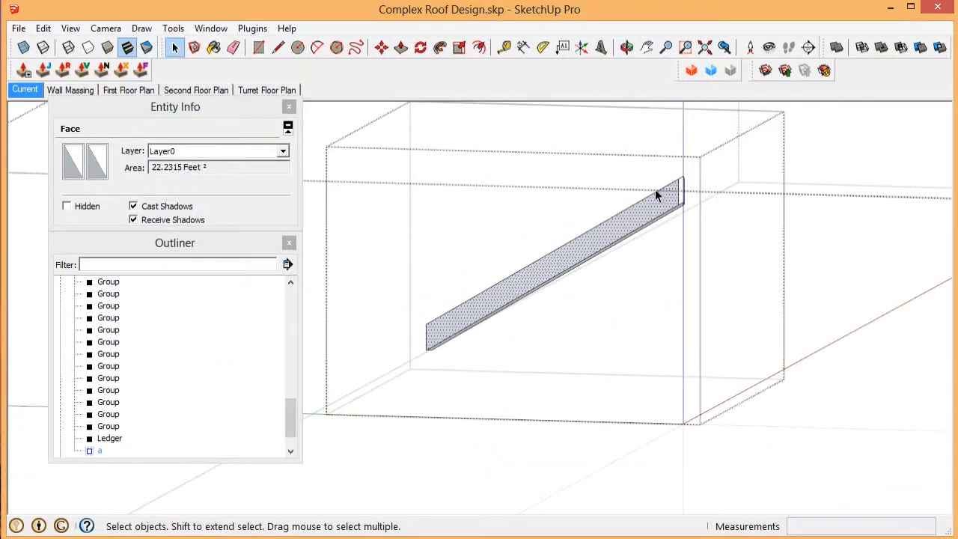
{"action": "scroll", "coordinate": [599, 228], "scroll_direction": "up", "scroll_amount": 2}
{"action": "key", "text": "Escape"}
{"action": "scroll", "coordinate": [580, 270], "scroll_direction": "down", "scroll_amount": 3}
{"action": "scroll", "coordinate": [602, 378], "scroll_direction": "up", "scroll_amount": 3}
{"action": "middle_click_drag", "start_coordinate": [602, 379], "coordinate": [765, 381]}
{"action": "scroll", "coordinate": [763, 380], "scroll_direction": "down", "scroll_amount": 5}
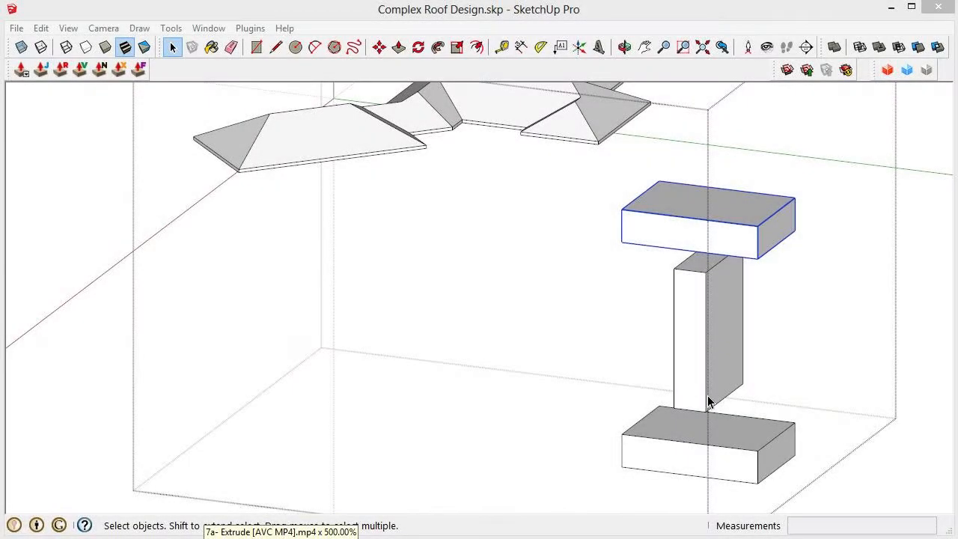
Move the upper sample block down until it overlaps the top end of the post.
{"action": "middle_click_drag", "start_coordinate": [705, 396], "coordinate": [695, 300]}
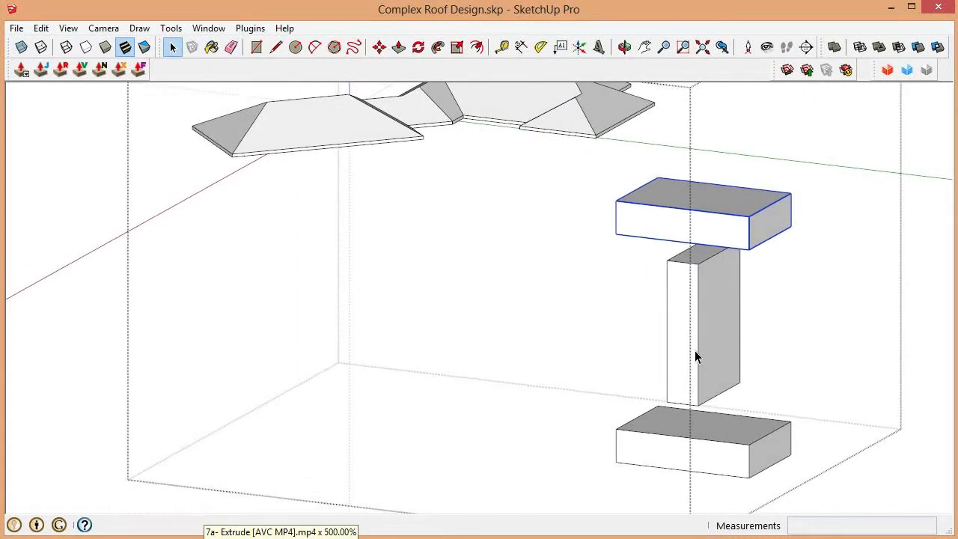
{"action": "key", "text": "m"}
{"action": "left_click", "coordinate": [698, 230]}
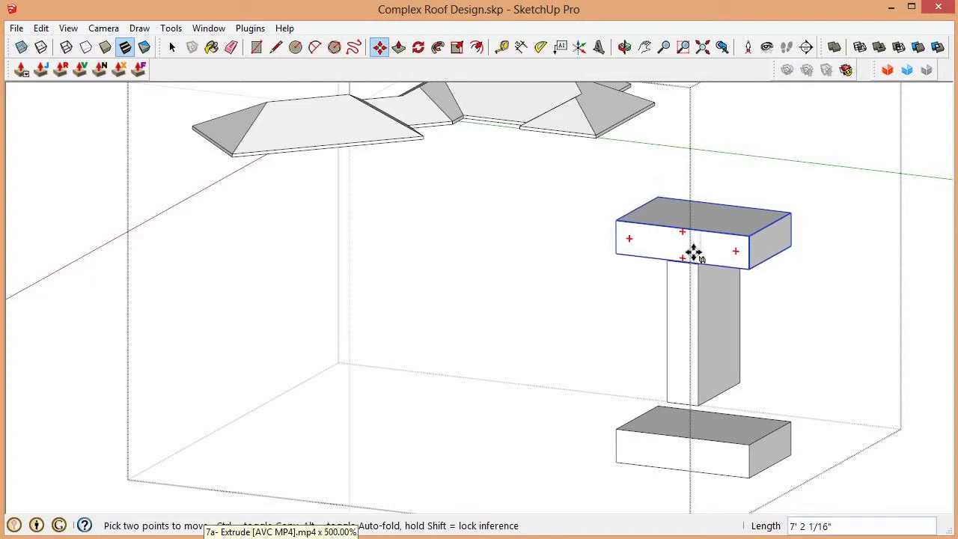
{"action": "key", "text": "Escape"}
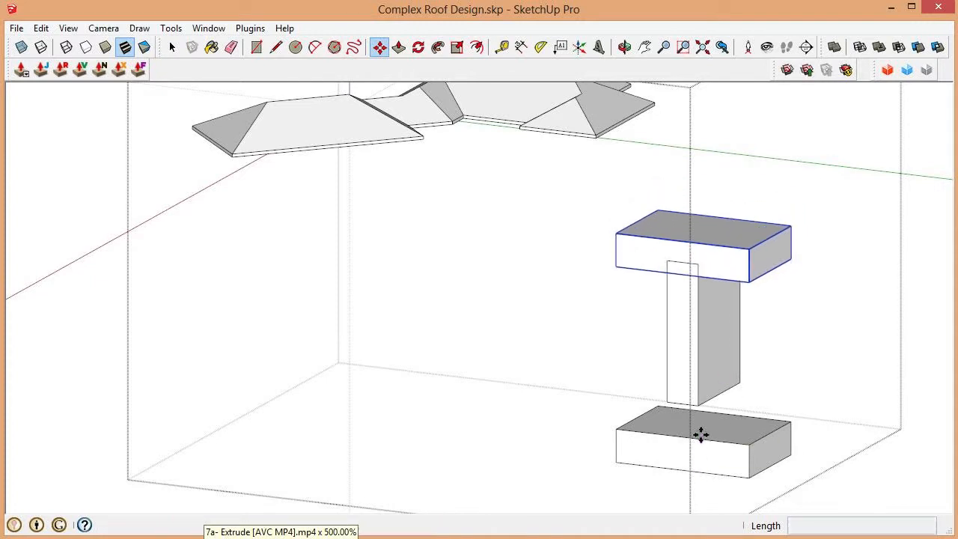
Move the lower sample block up until it overlaps the bottom end of the post.
{"action": "key", "text": "space"}
{"action": "left_click", "coordinate": [701, 457]}
{"action": "key", "text": "m"}
{"action": "left_click", "coordinate": [695, 396]}
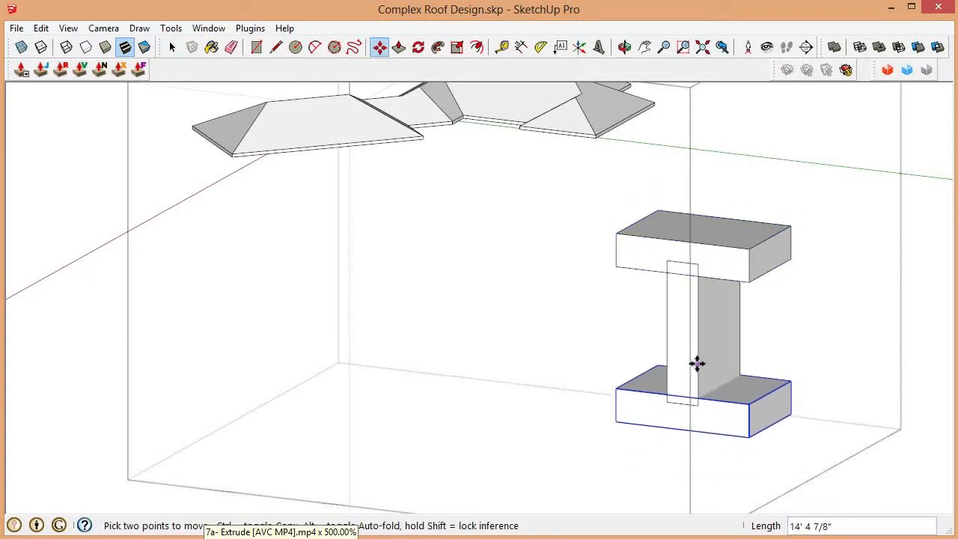
{"action": "left_click", "coordinate": [697, 361]}
{"action": "key", "text": "space"}
{"action": "left_click", "coordinate": [705, 332]}
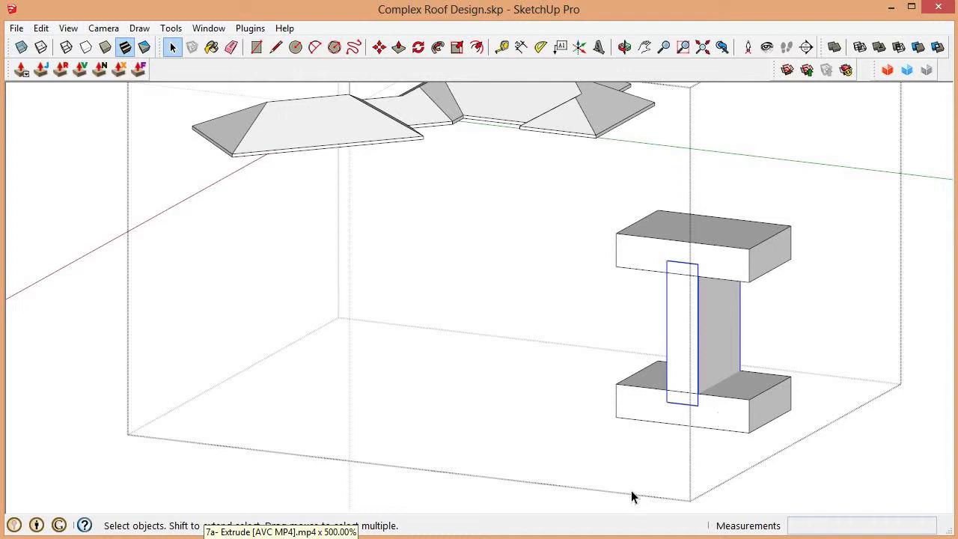
Trim the top of the post with the upper block, and check the cut inside the post's group.
{"action": "left_click", "coordinate": [571, 114]}
{"action": "scroll", "coordinate": [508, 404], "scroll_direction": "down", "scroll_amount": 5}
{"action": "scroll", "coordinate": [586, 442], "scroll_direction": "up", "scroll_amount": 8}
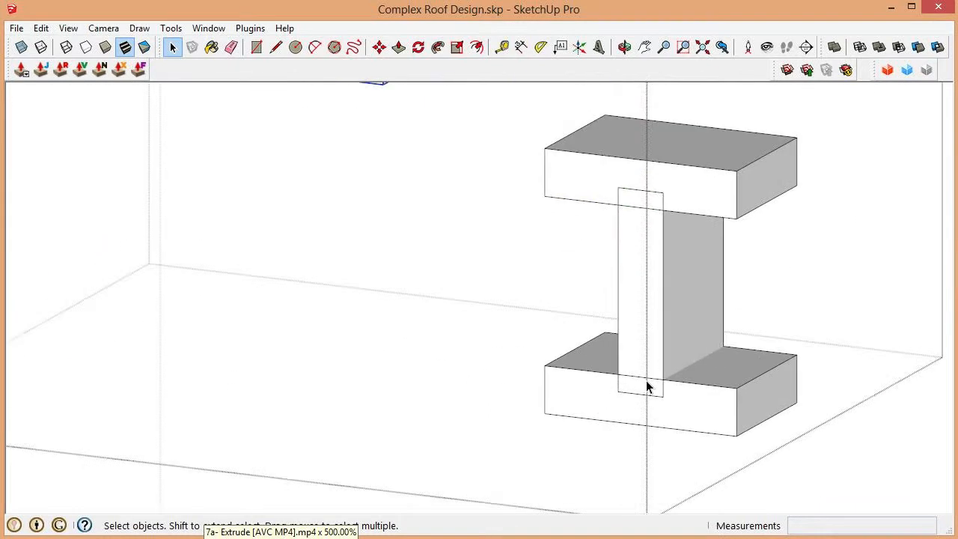
{"action": "left_click", "coordinate": [644, 373]}
{"action": "scroll", "coordinate": [645, 374], "scroll_direction": "down", "scroll_amount": 1}
{"action": "left_click", "coordinate": [712, 212]}
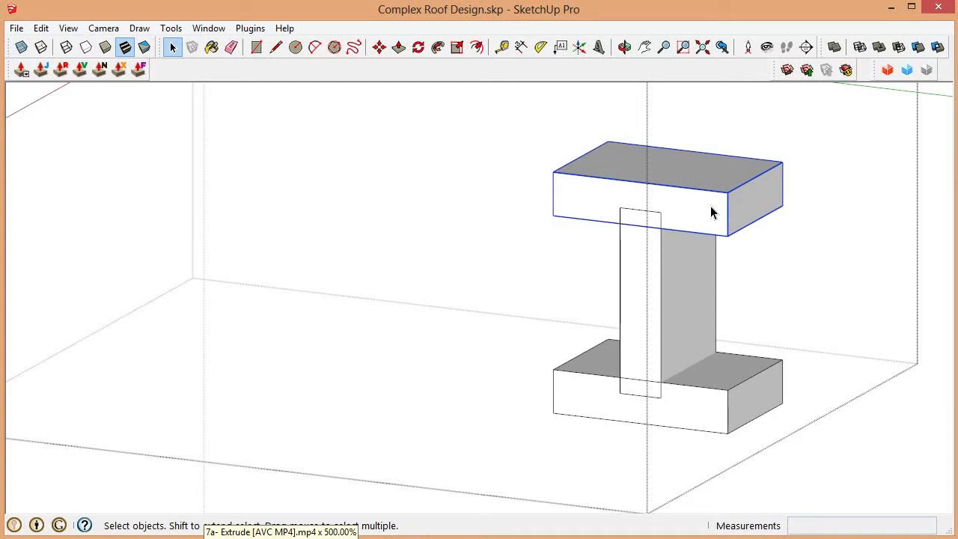
{"action": "left_click", "coordinate": [918, 47]}
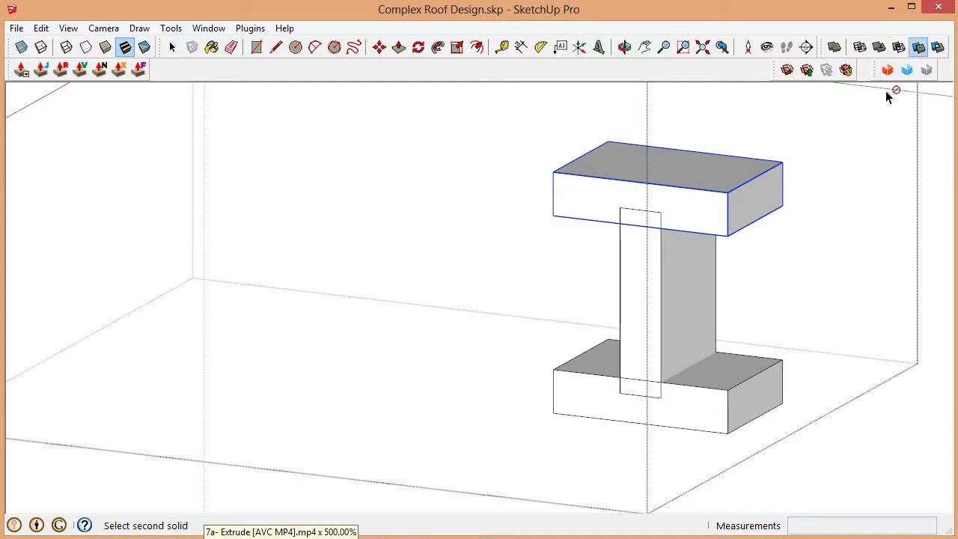
{"action": "left_click", "coordinate": [659, 276]}
{"action": "key", "text": "ctrl+z"}
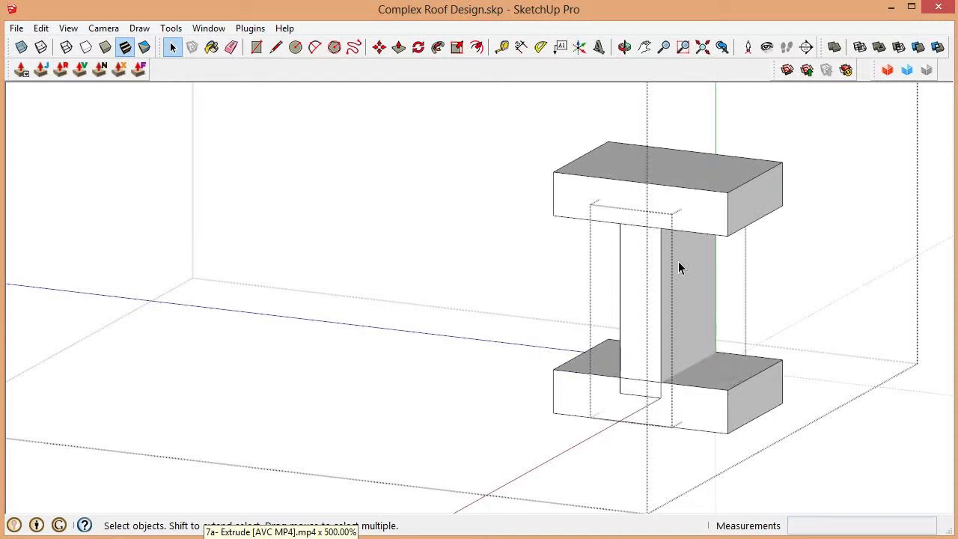
{"action": "scroll", "coordinate": [678, 261], "scroll_direction": "up", "scroll_amount": 1}
{"action": "left_click", "coordinate": [666, 300]}
{"action": "left_click", "coordinate": [652, 264]}
{"action": "key", "text": "Escape"}
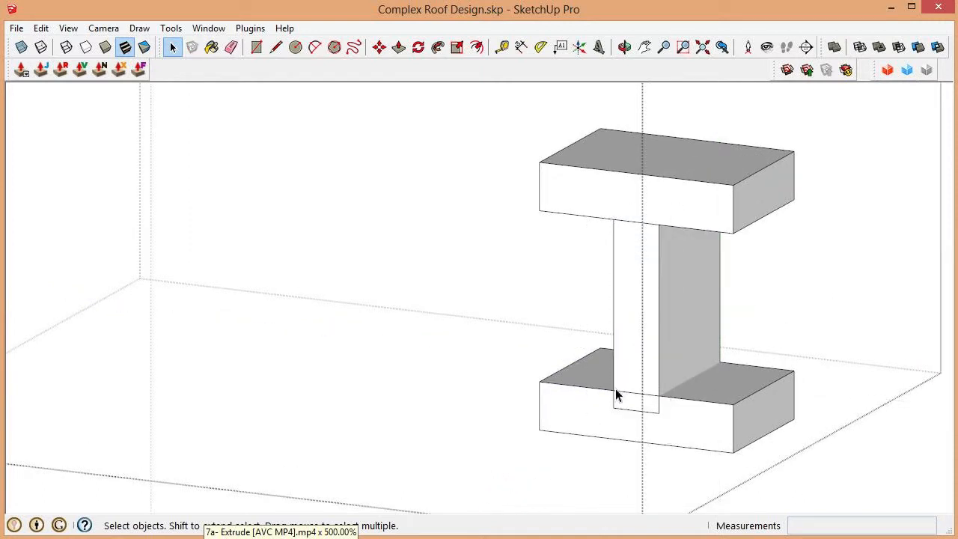
Trim the bottom of the post with the lower block, check the cut inside its group and close the groups.
{"action": "left_click", "coordinate": [701, 425]}
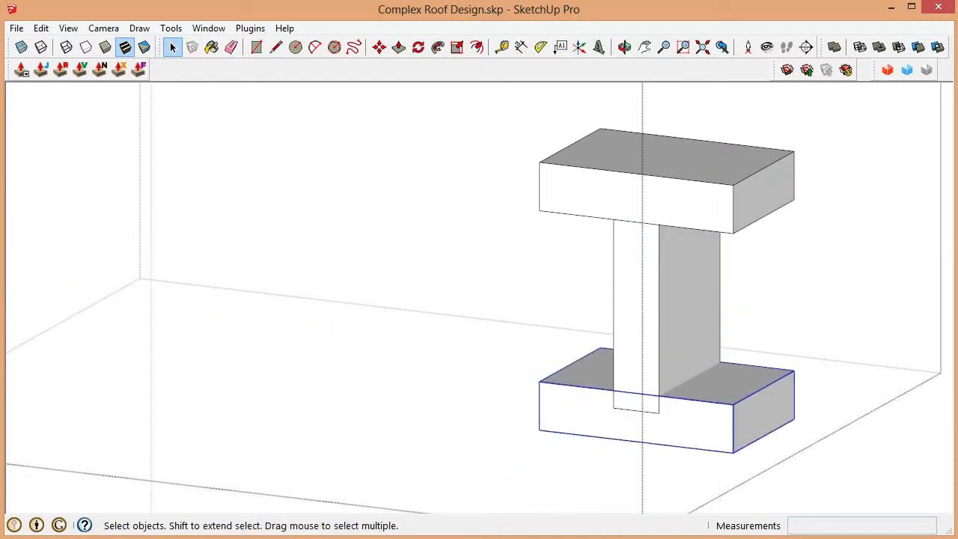
{"action": "left_click", "coordinate": [918, 46]}
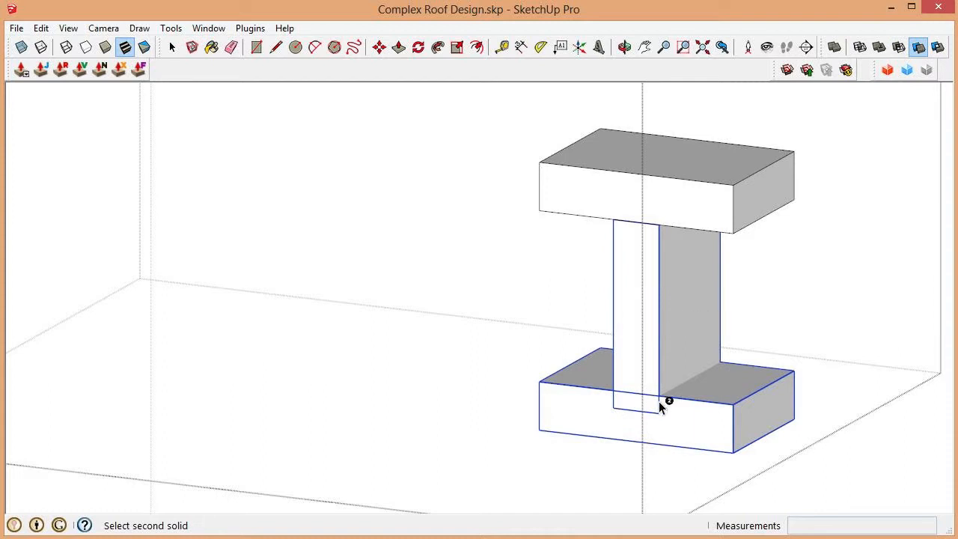
{"action": "key", "text": "space"}
{"action": "double_click", "coordinate": [673, 314]}
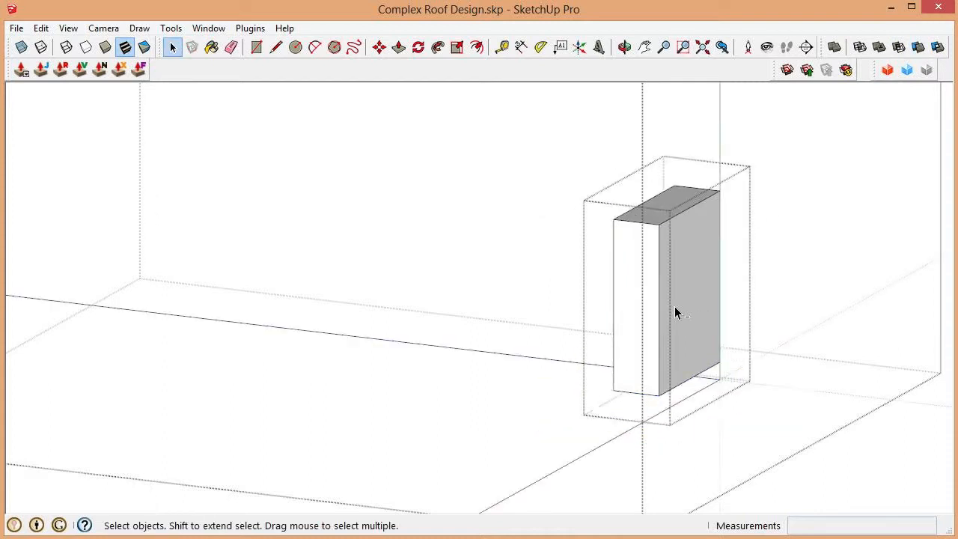
{"action": "key", "text": "Escape"}
{"action": "scroll", "coordinate": [735, 244], "scroll_direction": "down", "scroll_amount": 5}
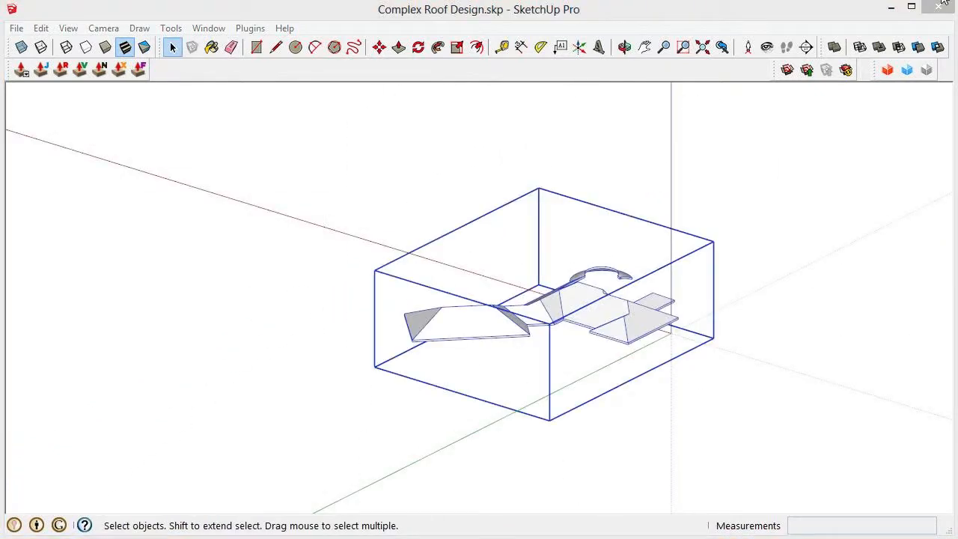
Open the nested First Floor Roof Planes group for editing, down to its individual faces.
{"action": "scroll", "coordinate": [615, 337], "scroll_direction": "up", "scroll_amount": 4}
{"action": "middle_click_drag", "start_coordinate": [616, 342], "coordinate": [710, 255]}
{"action": "scroll", "coordinate": [330, 243], "scroll_direction": "up", "scroll_amount": 5}
{"action": "middle_click_drag", "start_coordinate": [329, 243], "coordinate": [367, 332]}
{"action": "scroll", "coordinate": [359, 306], "scroll_direction": "down", "scroll_amount": 4}
{"action": "scroll", "coordinate": [412, 242], "scroll_direction": "down", "scroll_amount": 3}
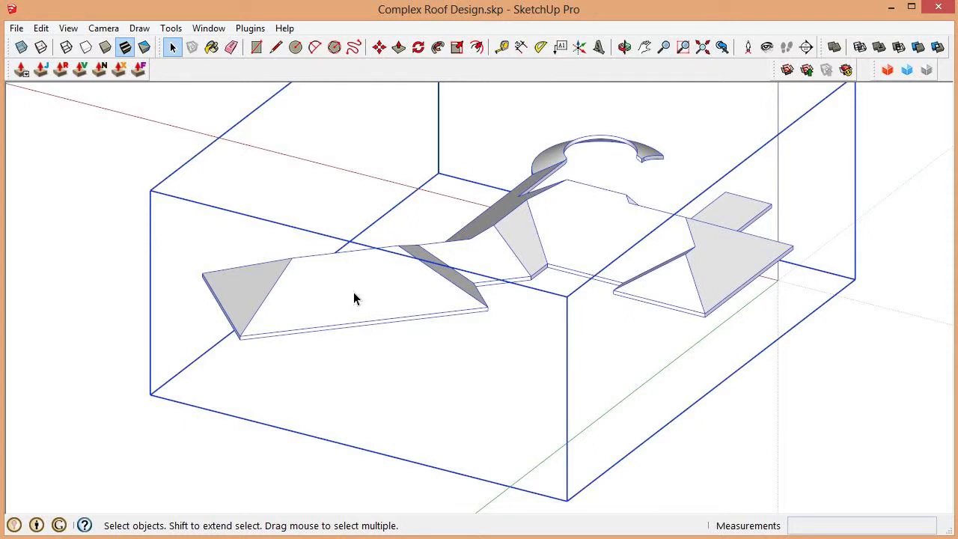
{"action": "double_click", "coordinate": [354, 293]}
{"action": "left_click", "coordinate": [354, 292]}
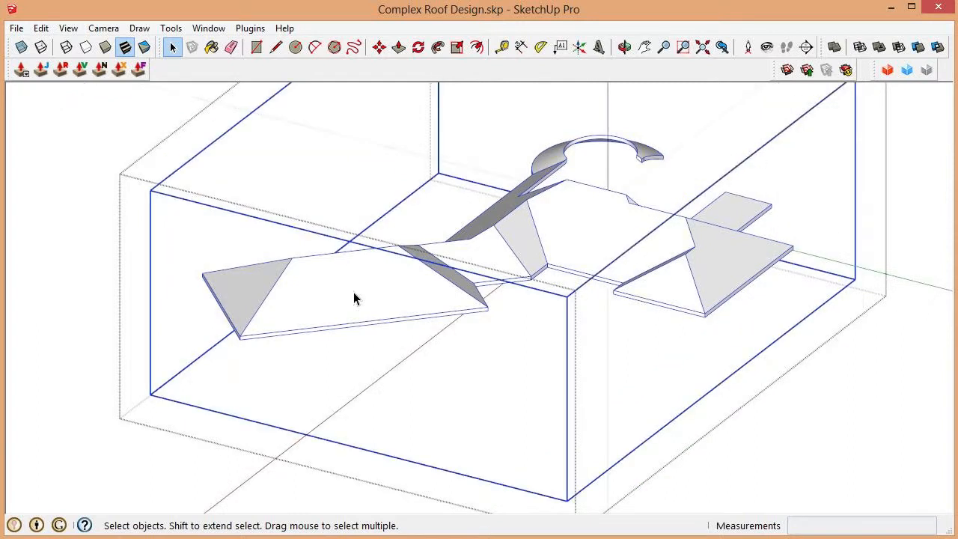
{"action": "double_click", "coordinate": [354, 292]}
{"action": "triple_click", "coordinate": [354, 293]}
{"action": "middle_click_drag", "start_coordinate": [354, 293], "coordinate": [390, 287]}
{"action": "scroll", "coordinate": [247, 294], "scroll_direction": "up", "scroll_amount": 5}
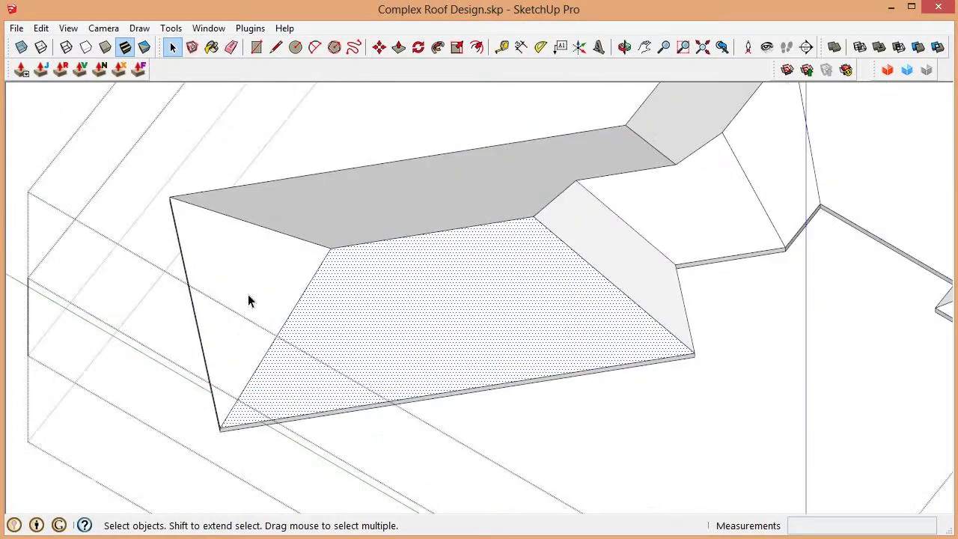
Select all the upper faces of the first floor roof, including the curved section and the small wing.
{"action": "scroll", "coordinate": [607, 253], "scroll_direction": "down", "scroll_amount": 4}
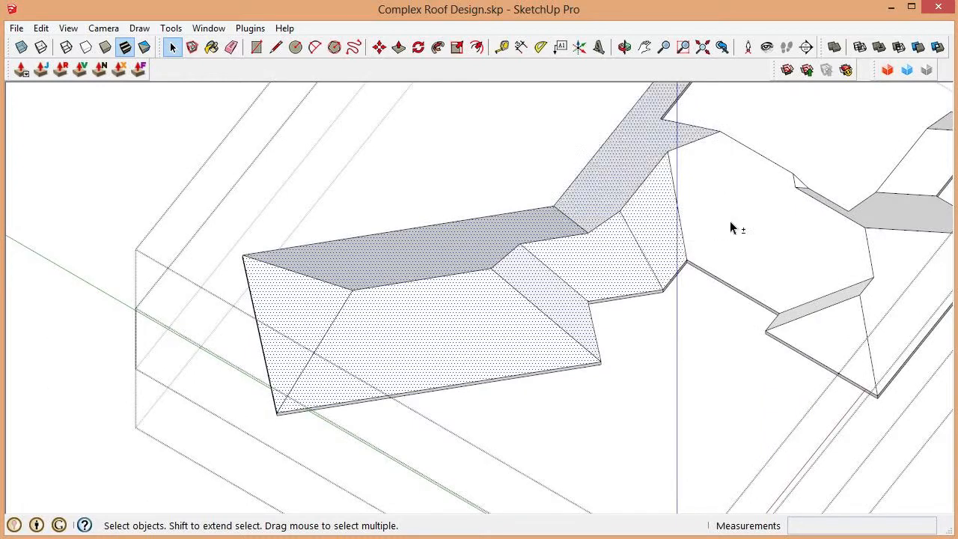
{"action": "scroll", "coordinate": [690, 316], "scroll_direction": "up", "scroll_amount": 5}
{"action": "left_click", "coordinate": [650, 290], "text": "shift"}
{"action": "scroll", "coordinate": [650, 290], "scroll_direction": "up", "scroll_amount": 3}
{"action": "scroll", "coordinate": [703, 273], "scroll_direction": "down", "scroll_amount": 5}
{"action": "scroll", "coordinate": [698, 194], "scroll_direction": "up", "scroll_amount": 4}
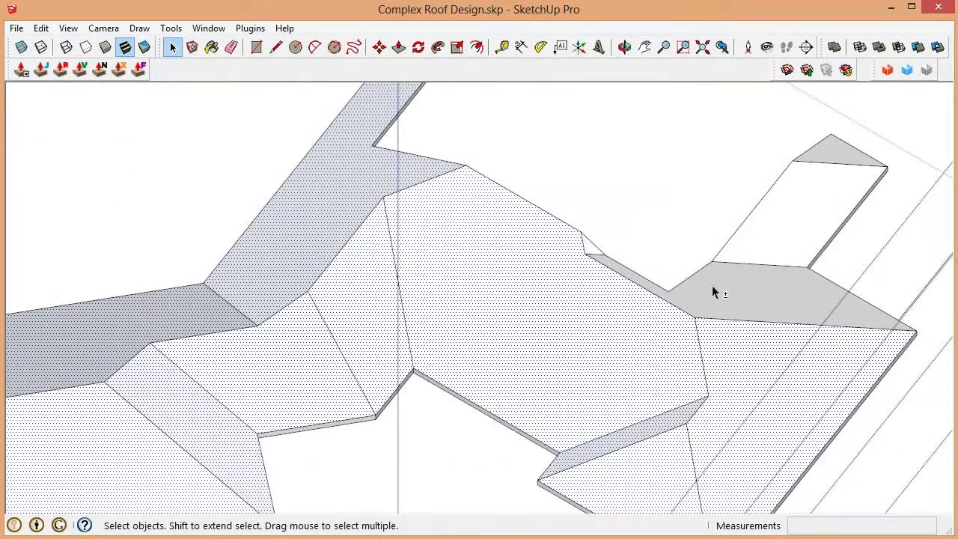
{"action": "left_click", "coordinate": [712, 286], "text": "shift"}
{"action": "scroll", "coordinate": [601, 253], "scroll_direction": "up", "scroll_amount": 5}
{"action": "left_click", "coordinate": [566, 237], "text": "shift"}
{"action": "scroll", "coordinate": [566, 246], "scroll_direction": "down", "scroll_amount": 5}
{"action": "scroll", "coordinate": [711, 331], "scroll_direction": "down", "scroll_amount": 4}
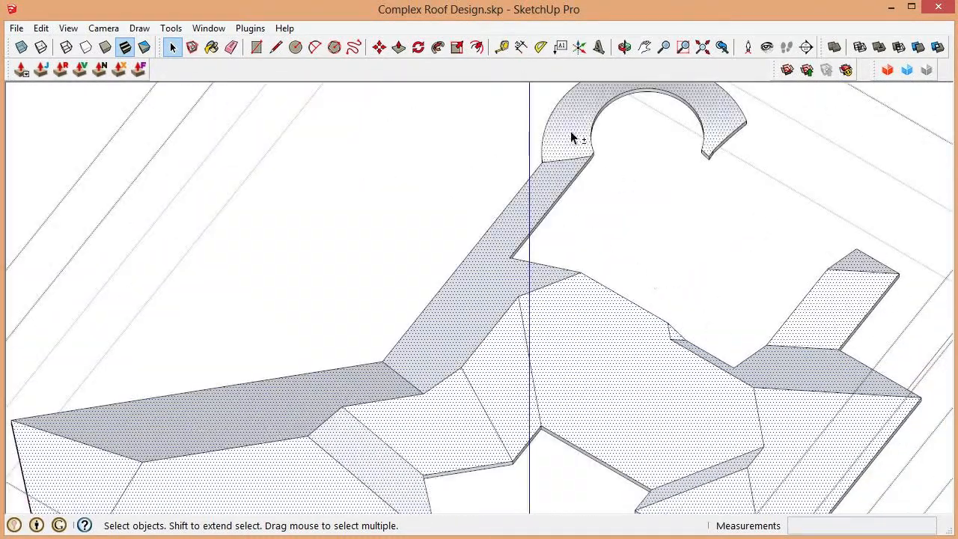
Copy the selected roof faces about 440 feet away from the original roof, using the front eave corner as base point.
{"action": "scroll", "coordinate": [574, 135], "scroll_direction": "down", "scroll_amount": 4}
{"action": "middle_click_drag", "start_coordinate": [636, 399], "coordinate": [661, 229]}
{"action": "key", "text": "m"}
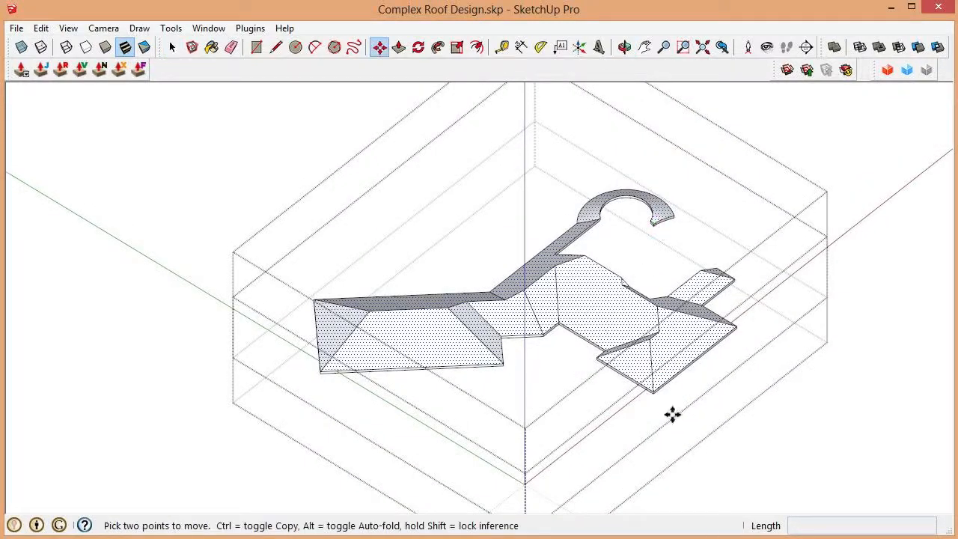
{"action": "scroll", "coordinate": [658, 396], "scroll_direction": "up", "scroll_amount": 4}
{"action": "key", "text": "ctrl"}
{"action": "left_click", "coordinate": [631, 362]}
{"action": "scroll", "coordinate": [122, 255], "scroll_direction": "down", "scroll_amount": 6}
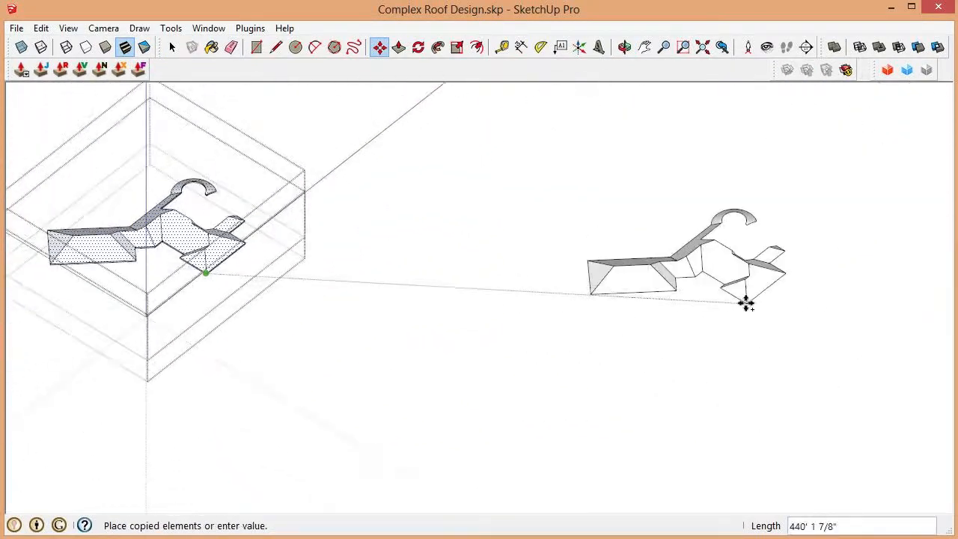
{"action": "scroll", "coordinate": [740, 317], "scroll_direction": "up", "scroll_amount": 3}
{"action": "left_click", "coordinate": [737, 314]}
{"action": "middle_click_drag", "start_coordinate": [737, 314], "coordinate": [759, 204]}
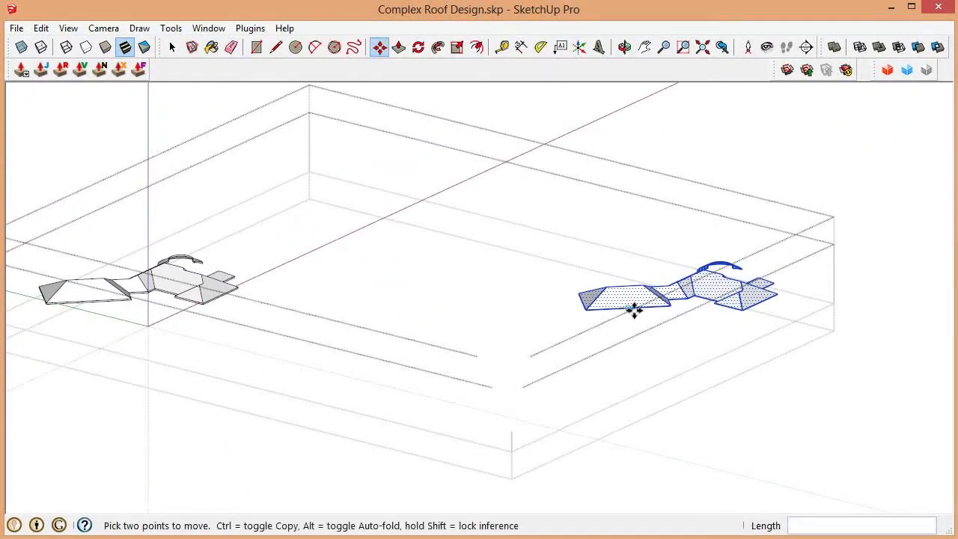
Thicken the copied roof faces vertically upward by about 19' 6" with Vector Push Pull.
{"action": "scroll", "coordinate": [634, 310], "scroll_direction": "up", "scroll_amount": 5}
{"action": "mouse_move", "coordinate": [634, 310]}
{"action": "middle_mouse_down"}
{"action": "mouse_move", "coordinate": [630, 300]}
{"action": "mouse_move", "coordinate": [628, 346]}
{"action": "middle_mouse_up"}
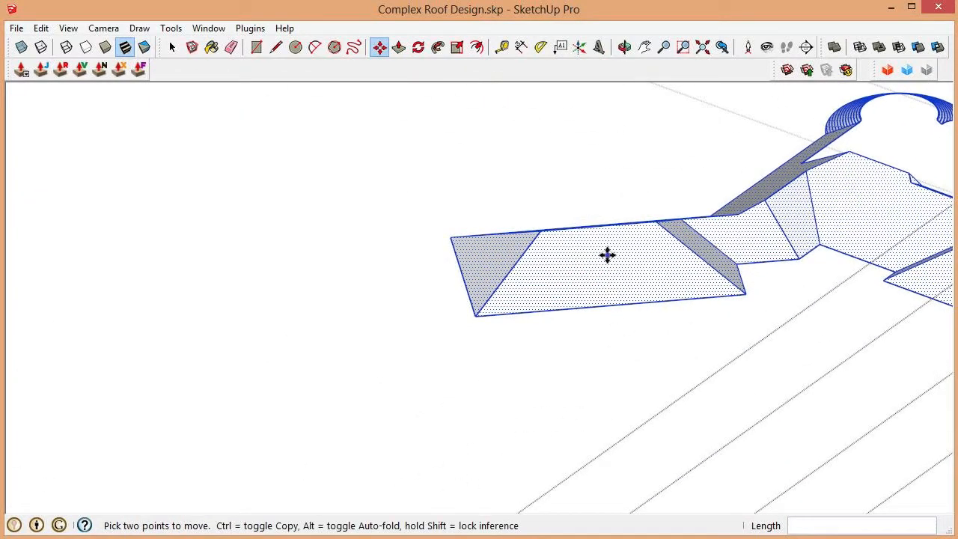
{"action": "left_click", "coordinate": [81, 69]}
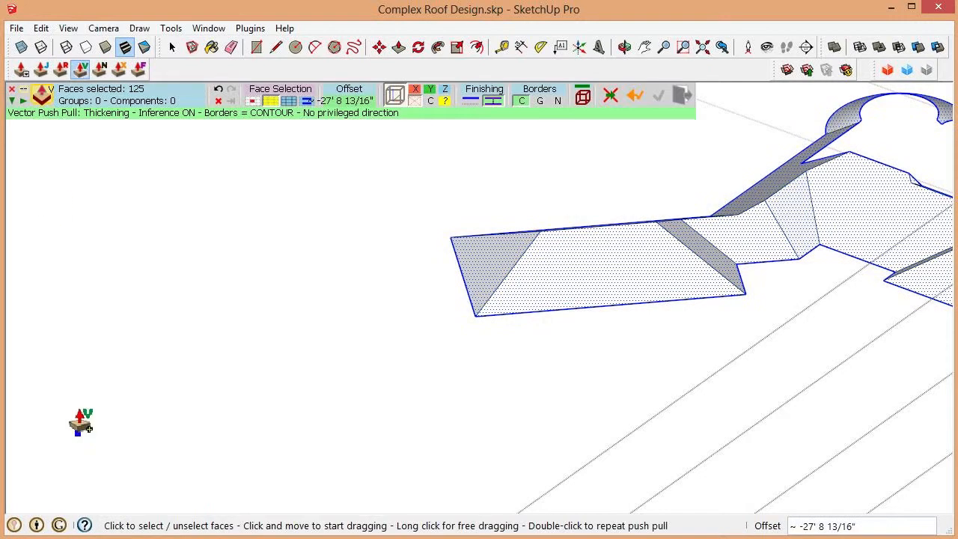
{"action": "scroll", "coordinate": [79, 404], "scroll_direction": "down", "scroll_amount": 2}
{"action": "scroll", "coordinate": [672, 334], "scroll_direction": "up", "scroll_amount": 3}
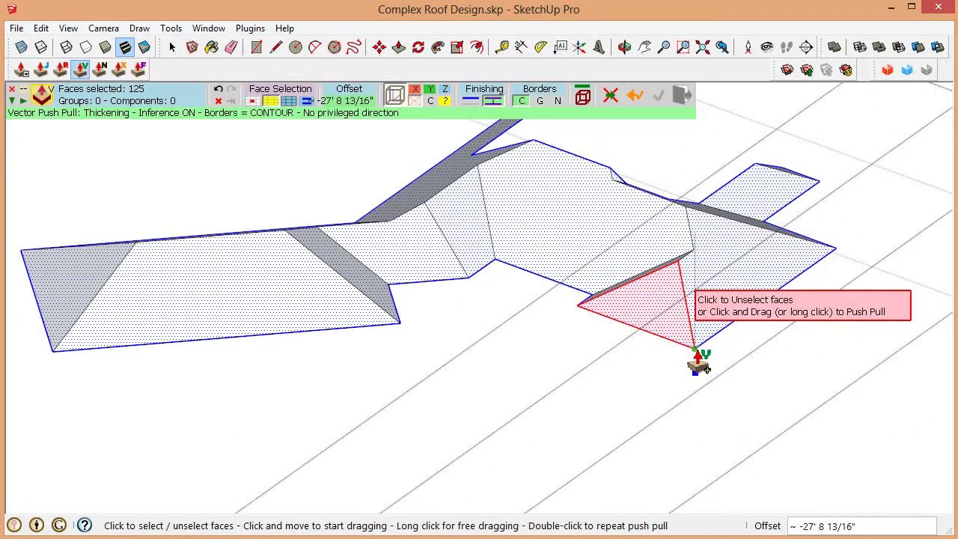
{"action": "left_click_drag", "start_coordinate": [696, 357], "coordinate": [693, 271]}
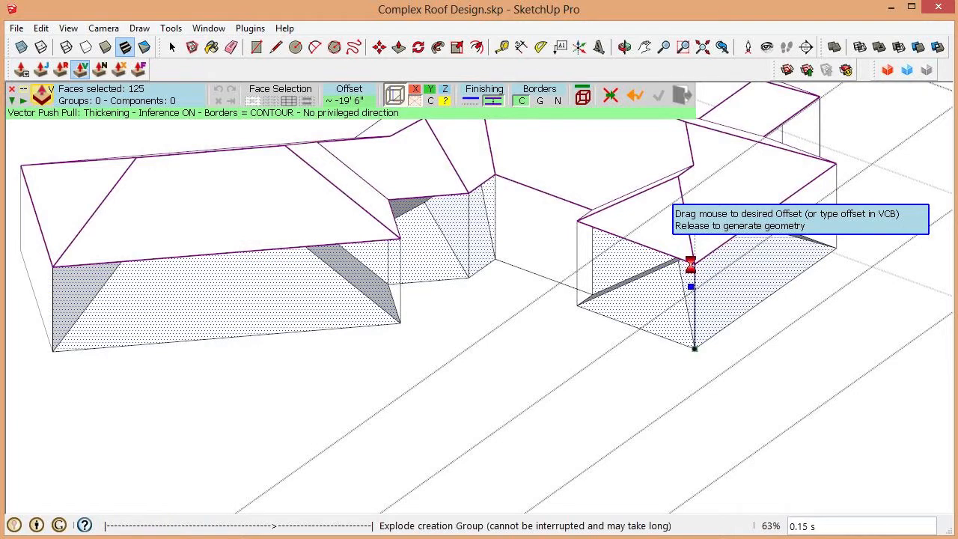
Select all geometry of the thickened roof block and bring the Entity Info window into view.
{"action": "scroll", "coordinate": [687, 342], "scroll_direction": "down", "scroll_amount": 2}
{"action": "key", "text": "space"}
{"action": "left_click", "coordinate": [612, 228]}
{"action": "left_click", "coordinate": [598, 265]}
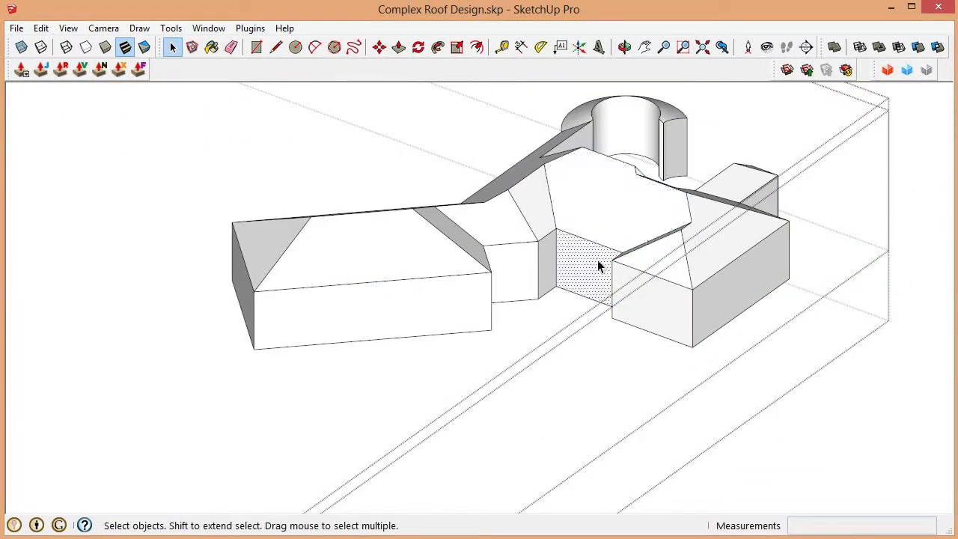
{"action": "triple_click", "coordinate": [598, 265]}
{"action": "scroll", "coordinate": [710, 291], "scroll_direction": "up", "scroll_amount": 2}
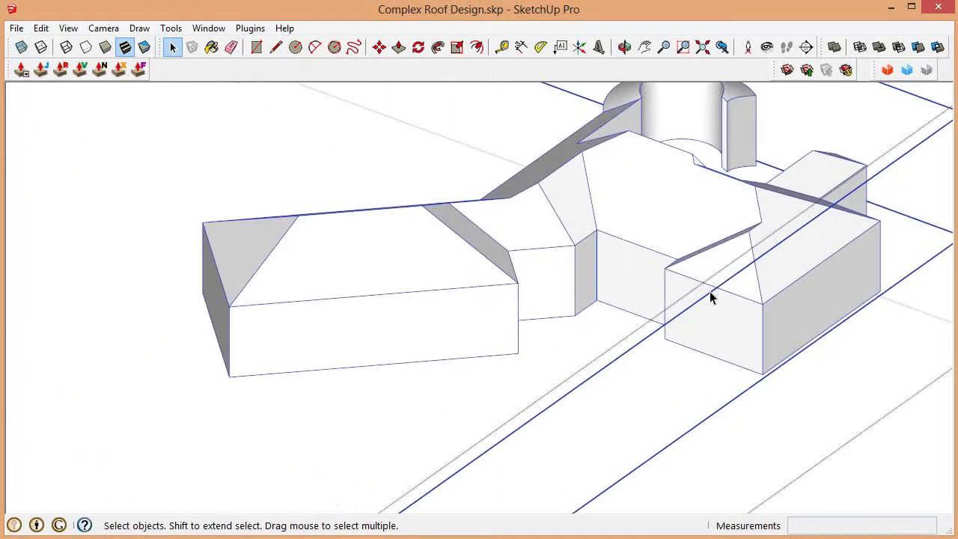
{"action": "left_click", "coordinate": [710, 291]}
{"action": "triple_click", "coordinate": [620, 243]}
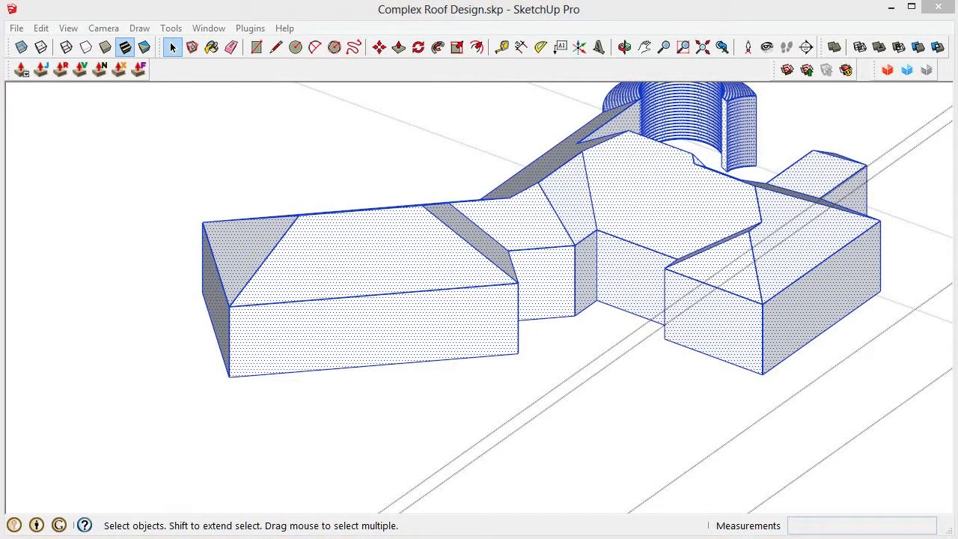
{"action": "left_click_drag", "start_coordinate": [957, 120], "coordinate": [431, 354]}
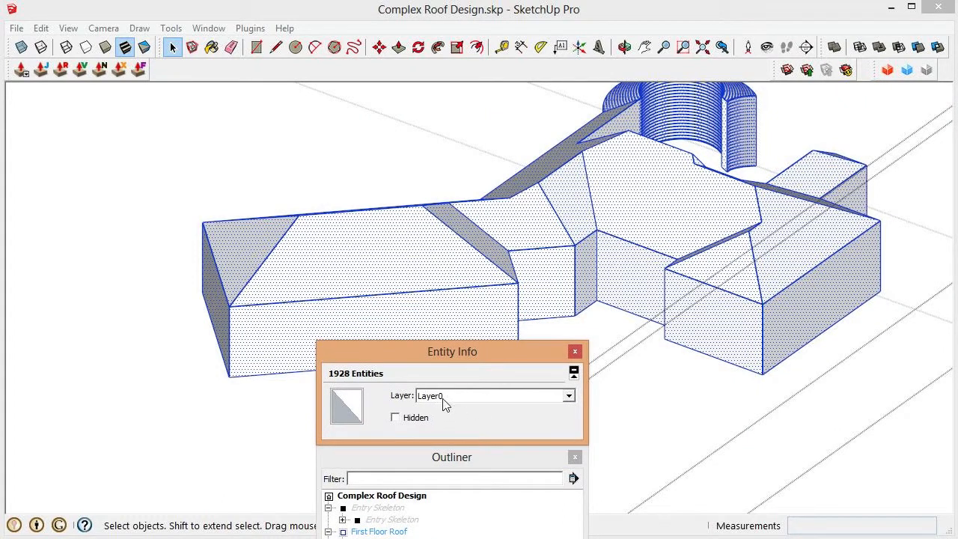
Make the thickened roof geometry a group and name it First Floor Roof Planes Upper.
{"action": "left_click", "coordinate": [545, 286]}
{"action": "left_click", "coordinate": [487, 296]}
{"action": "triple_click", "coordinate": [487, 296]}
{"action": "right_click", "coordinate": [487, 296]}
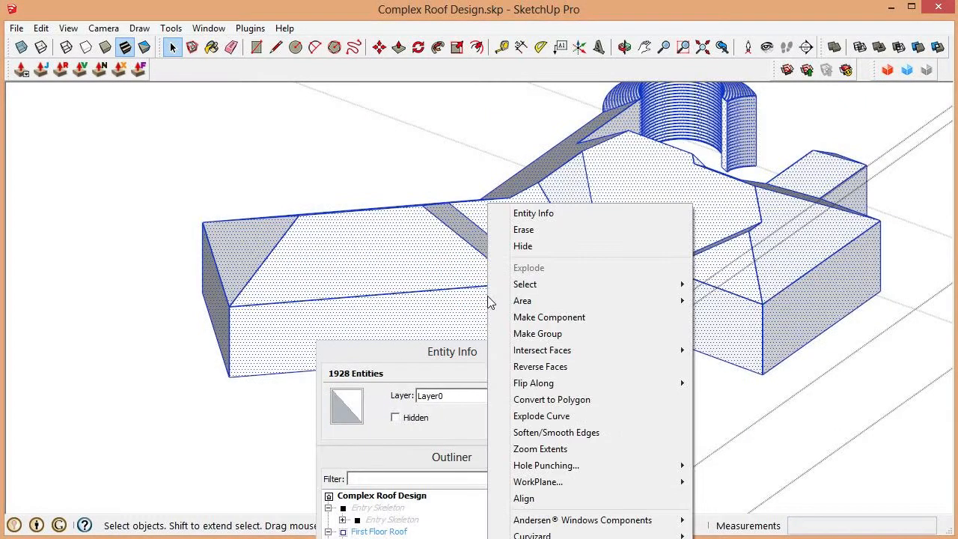
{"action": "left_click", "coordinate": [537, 334]}
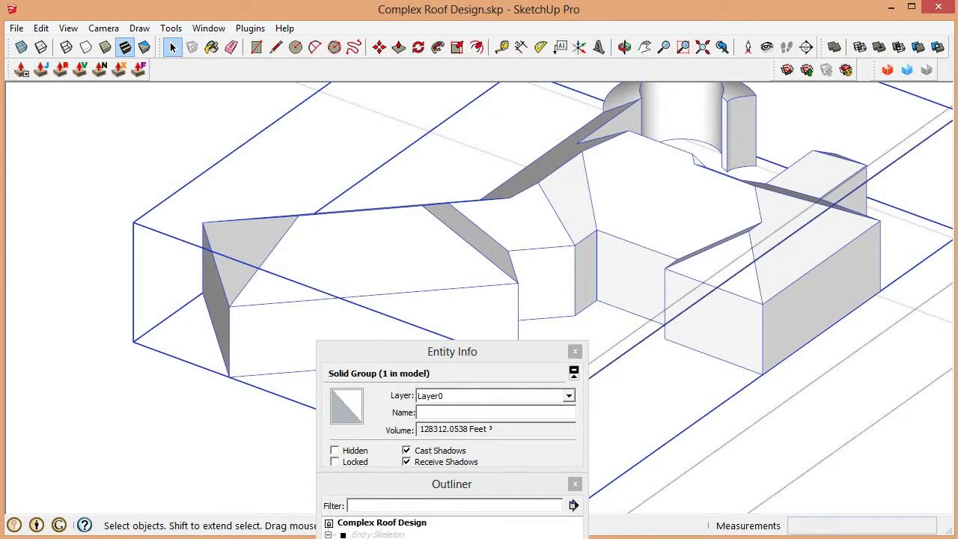
{"action": "left_click", "coordinate": [419, 412]}
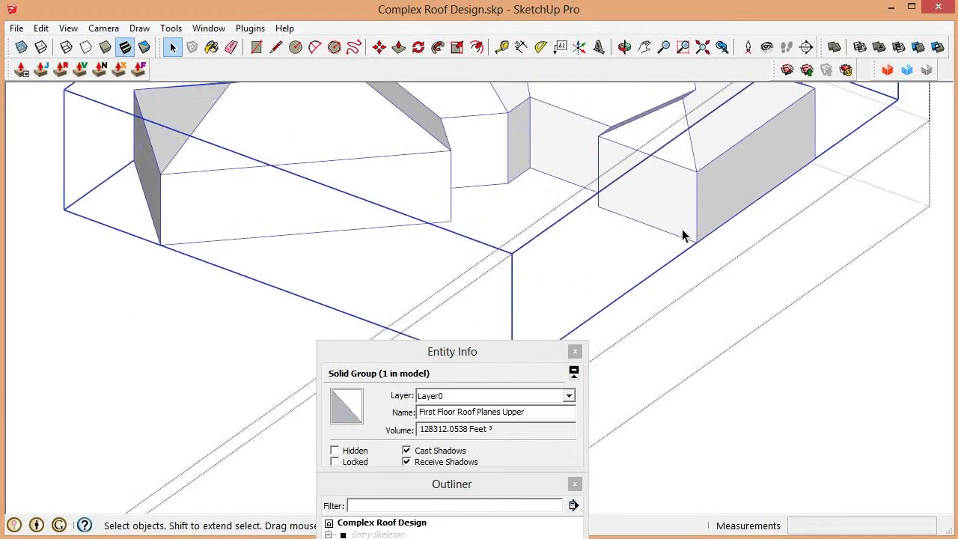
Move the upper block back onto the original roof, placing its bottom front corner on the roof's upper front corner.
{"action": "key", "text": "m"}
{"action": "key", "text": "space"}
{"action": "scroll", "coordinate": [692, 244], "scroll_direction": "down", "scroll_amount": 6}
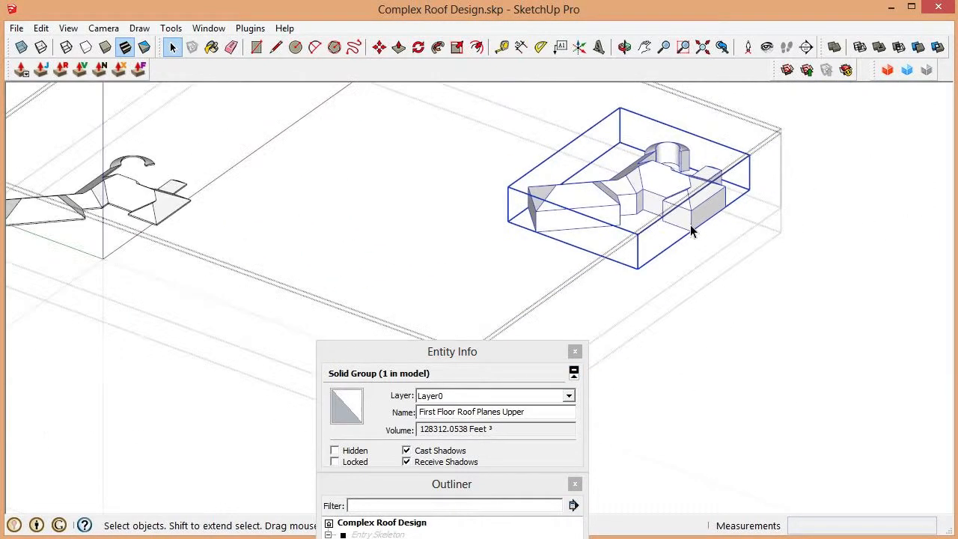
{"action": "key", "text": "m"}
{"action": "scroll", "coordinate": [692, 232], "scroll_direction": "up", "scroll_amount": 4}
{"action": "left_click", "coordinate": [682, 236]}
{"action": "scroll", "coordinate": [678, 235], "scroll_direction": "down", "scroll_amount": 6}
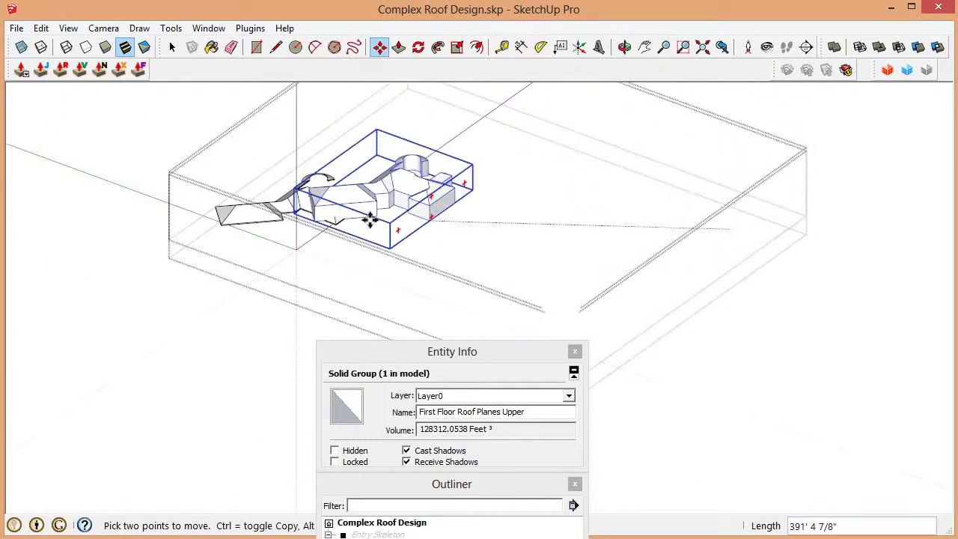
{"action": "scroll", "coordinate": [374, 234], "scroll_direction": "up", "scroll_amount": 8}
{"action": "scroll", "coordinate": [375, 236], "scroll_direction": "up", "scroll_amount": 5}
{"action": "left_click", "coordinate": [415, 246]}
{"action": "scroll", "coordinate": [455, 351], "scroll_direction": "down", "scroll_amount": 5}
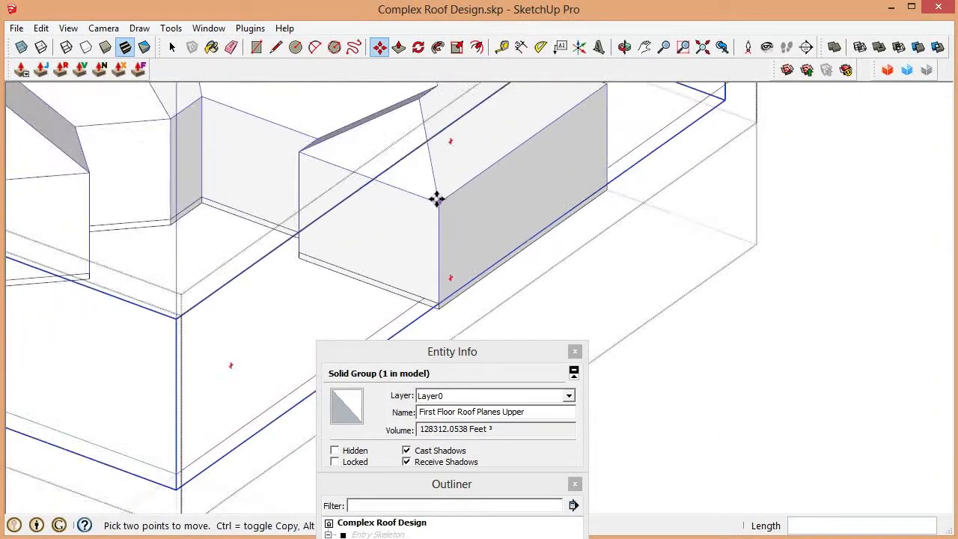
Copy the block down about 20' 7 5/16" so its top corner meets the roof's lower corner, and name it First Floor Roof Planes Lower.
{"action": "left_click", "coordinate": [438, 199]}
{"action": "key", "text": "ctrl"}
{"action": "scroll", "coordinate": [462, 105], "scroll_direction": "down", "scroll_amount": 1}
{"action": "scroll", "coordinate": [465, 285], "scroll_direction": "up", "scroll_amount": 4}
{"action": "scroll", "coordinate": [573, 199], "scroll_direction": "down", "scroll_amount": 4}
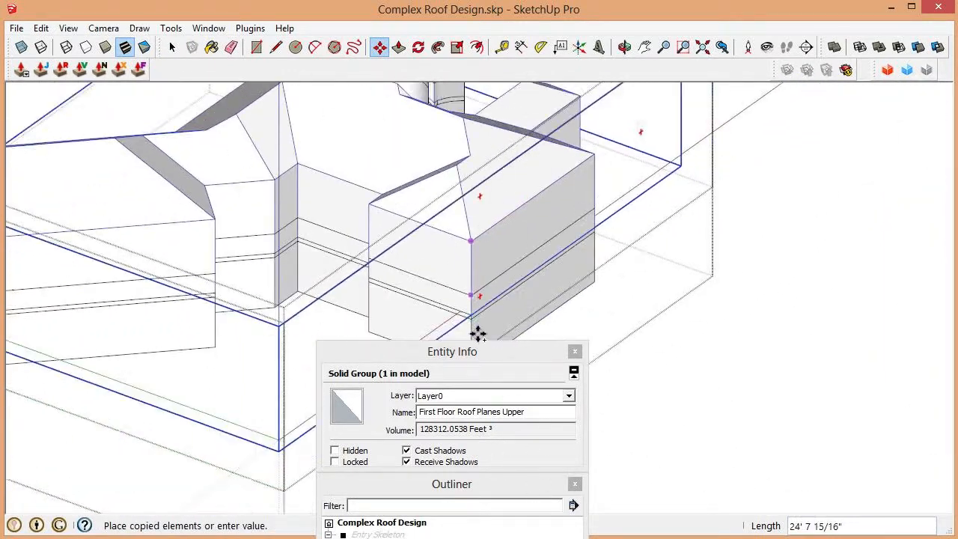
{"action": "scroll", "coordinate": [479, 331], "scroll_direction": "up", "scroll_amount": 3}
{"action": "scroll", "coordinate": [467, 324], "scroll_direction": "up", "scroll_amount": 3}
{"action": "scroll", "coordinate": [449, 299], "scroll_direction": "up", "scroll_amount": 2}
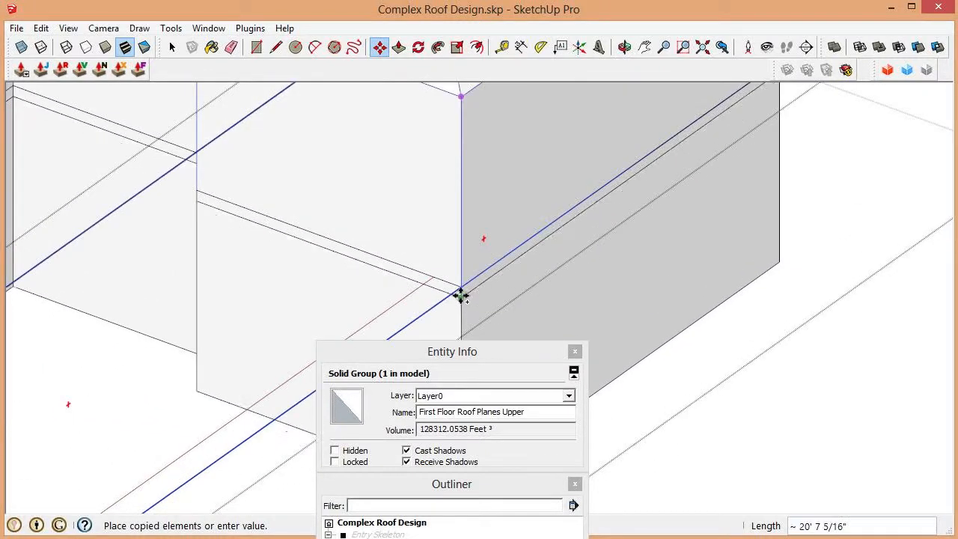
{"action": "left_click", "coordinate": [460, 295]}
{"action": "double_click", "coordinate": [515, 412]}
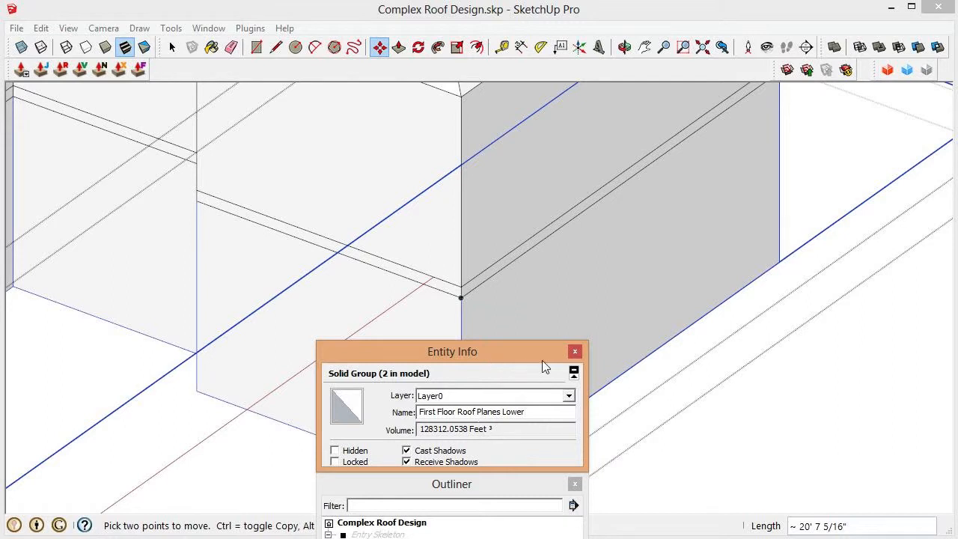
{"action": "key", "text": "Return"}
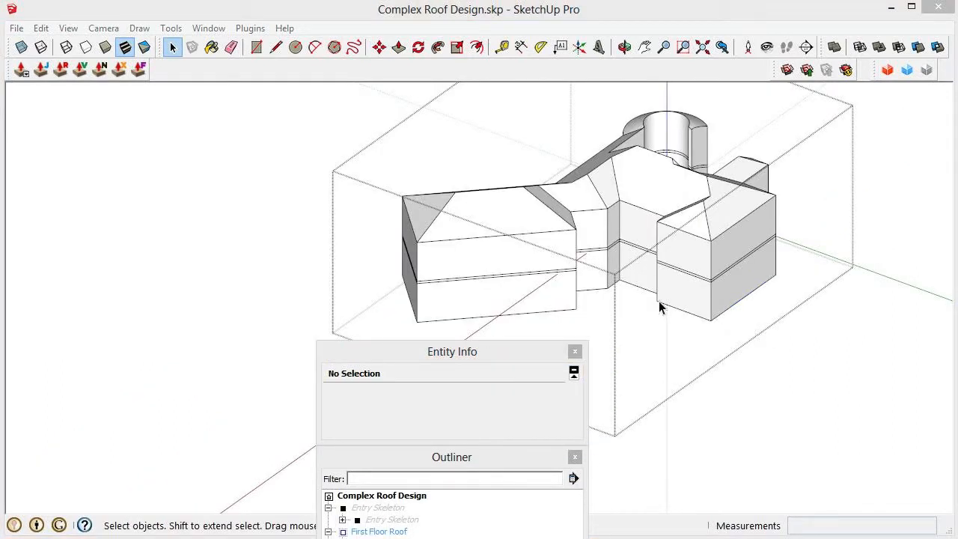
Inspect the First Floor Roof Planes group, and check in Entity Info whether its upper and lower blocks are solid groups.
{"action": "left_click", "coordinate": [485, 250]}
{"action": "double_click", "coordinate": [480, 247]}
{"action": "left_click", "coordinate": [480, 247]}
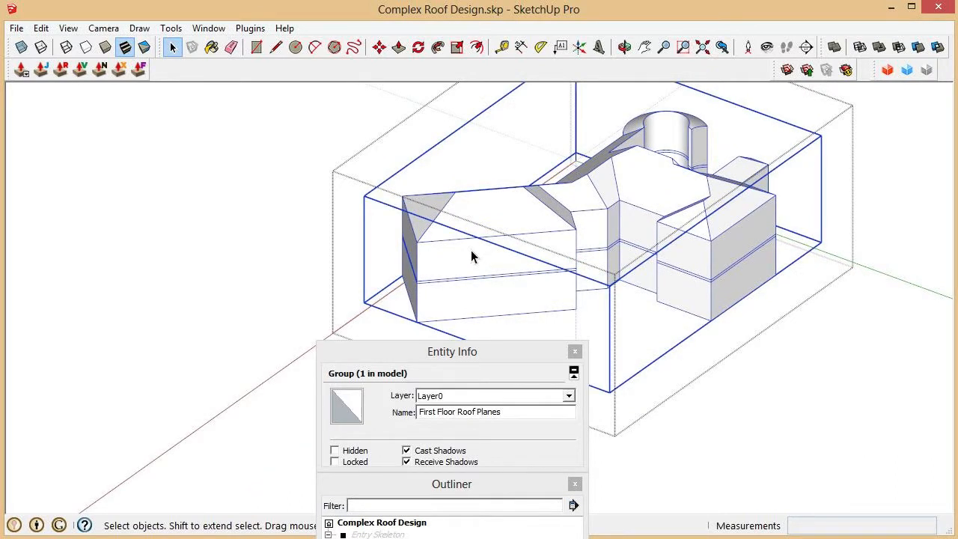
{"action": "double_click", "coordinate": [471, 257]}
{"action": "left_click", "coordinate": [438, 316]}
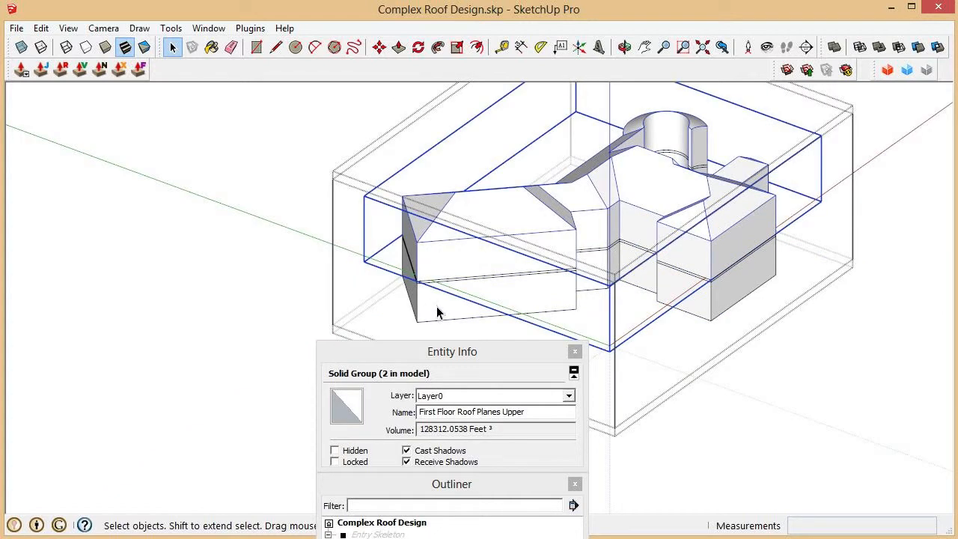
{"action": "left_click", "coordinate": [442, 307]}
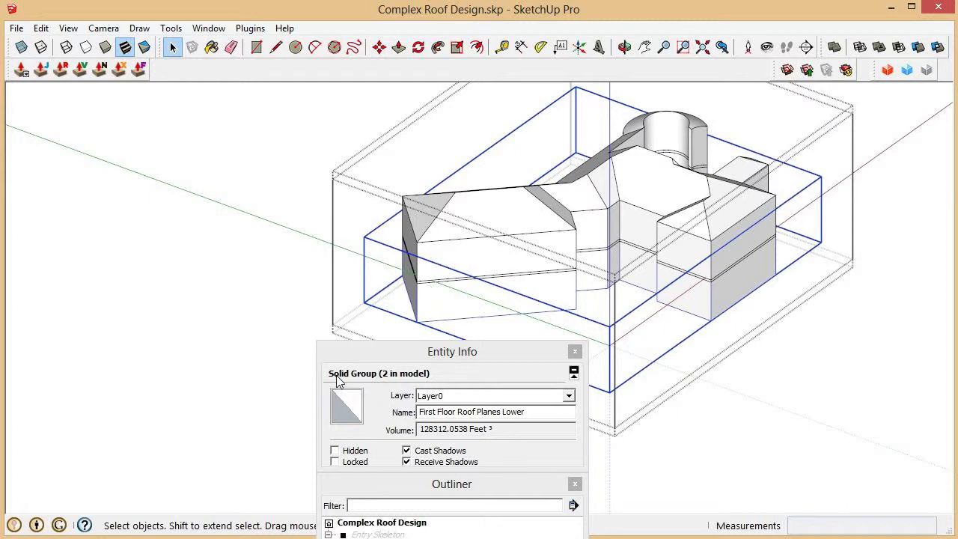
{"action": "left_click", "coordinate": [469, 257]}
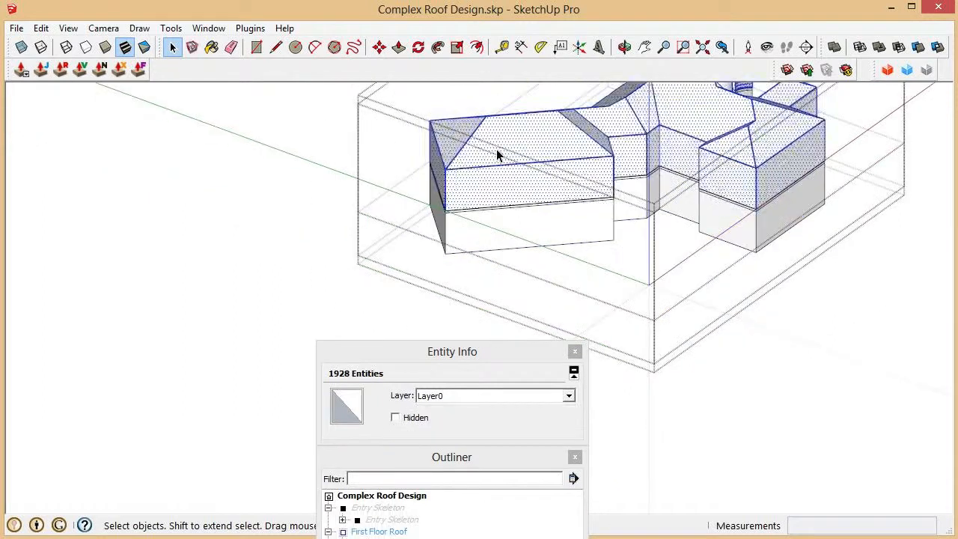
Delete the front sloping face of the upper block, and select its group to check the solid status.
{"action": "left_click", "coordinate": [498, 154]}
{"action": "key", "text": "Delete"}
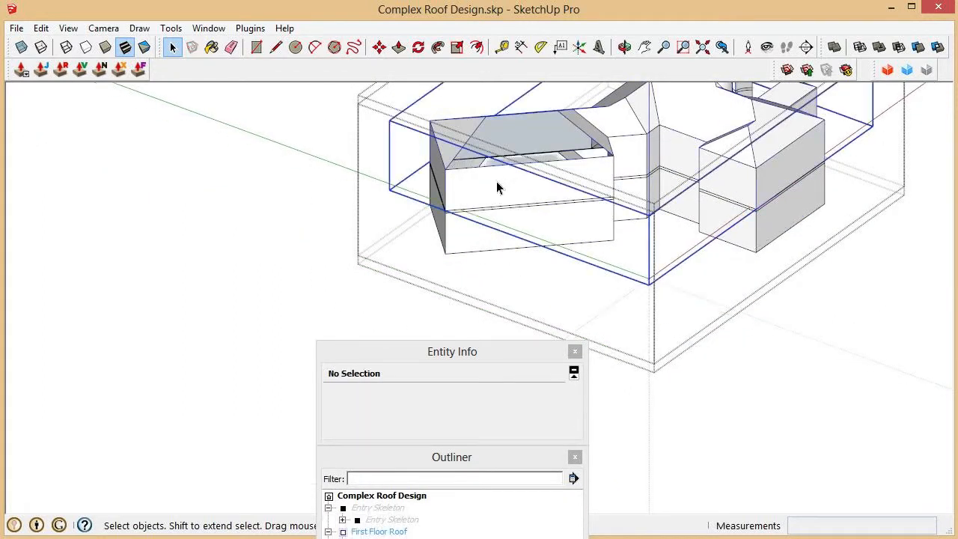
{"action": "left_click", "coordinate": [497, 187]}
Run Fix Solid on First Floor Roof Planes Upper with risky fix set to No and coplanar face fixing set to Yes.
{"action": "right_click", "coordinate": [497, 188]}
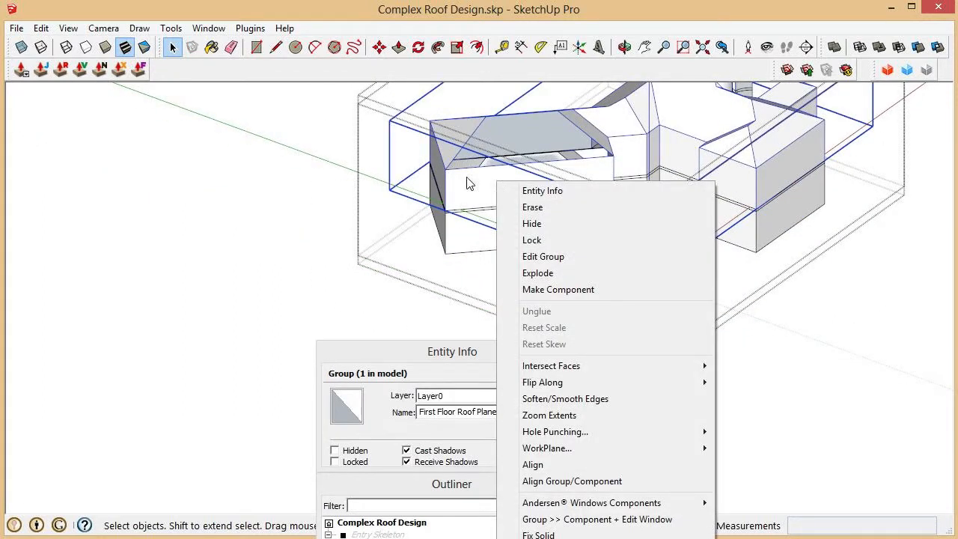
{"action": "left_click", "coordinate": [467, 178]}
{"action": "scroll", "coordinate": [510, 129], "scroll_direction": "down", "scroll_amount": 2}
{"action": "scroll", "coordinate": [466, 389], "scroll_direction": "up", "scroll_amount": 2}
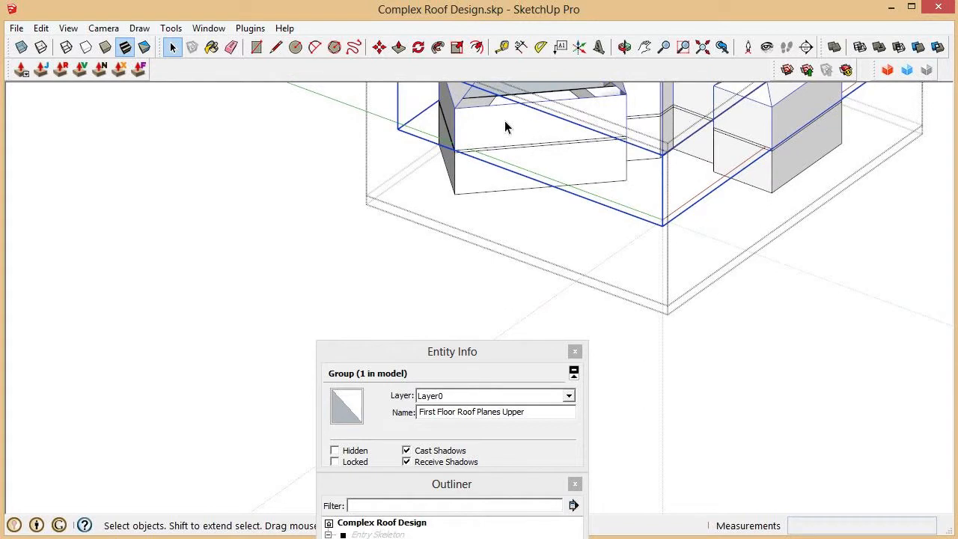
{"action": "right_click", "coordinate": [505, 127]}
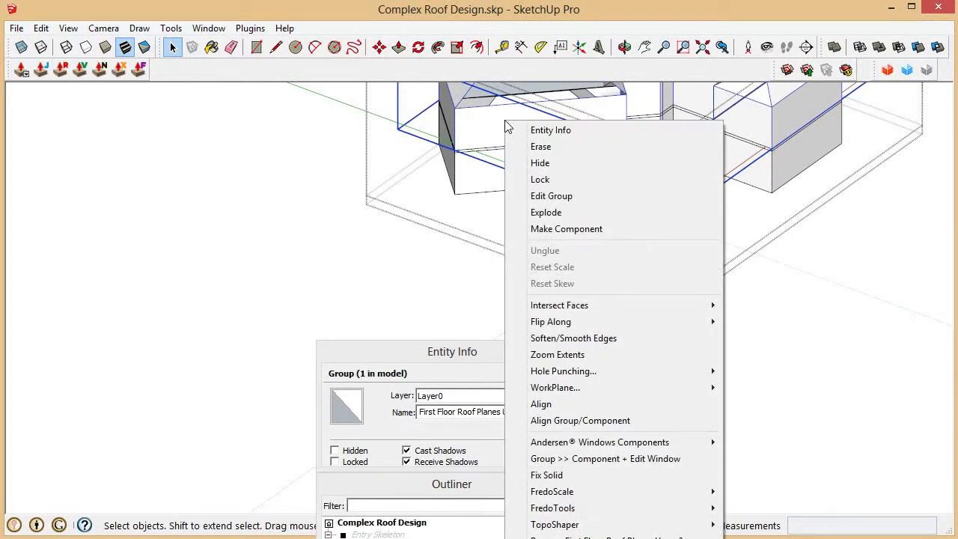
{"action": "left_click", "coordinate": [562, 476]}
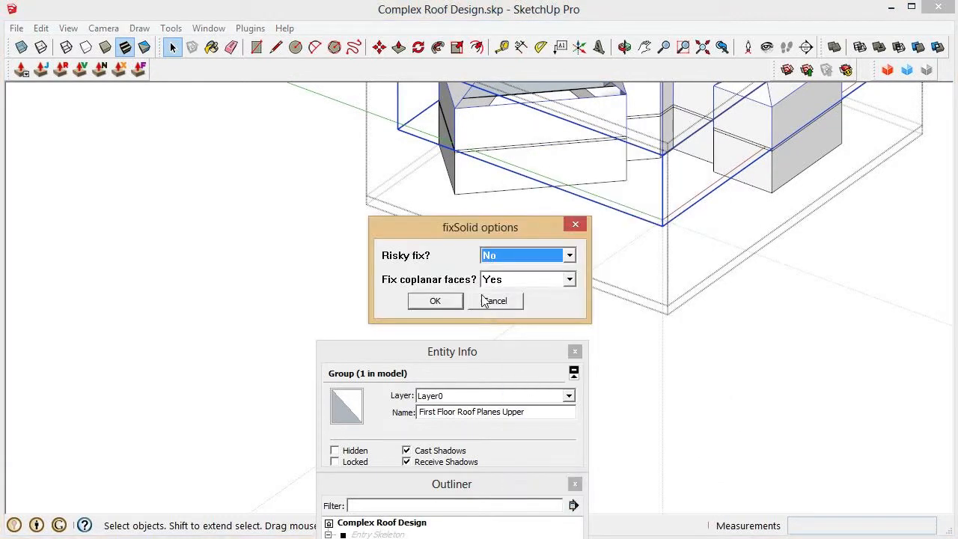
{"action": "left_click", "coordinate": [436, 302]}
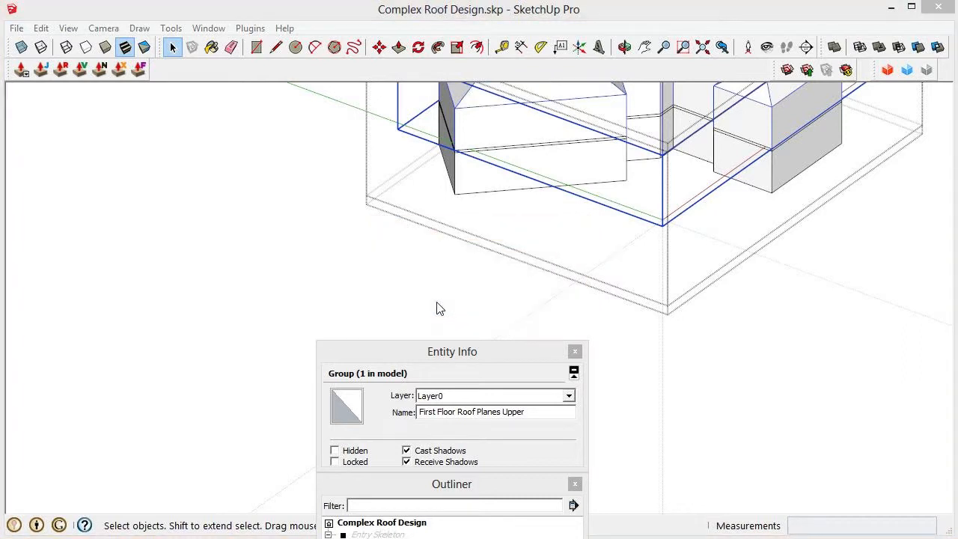
{"action": "left_click", "coordinate": [524, 315]}
{"action": "scroll", "coordinate": [513, 160], "scroll_direction": "up", "scroll_amount": 5}
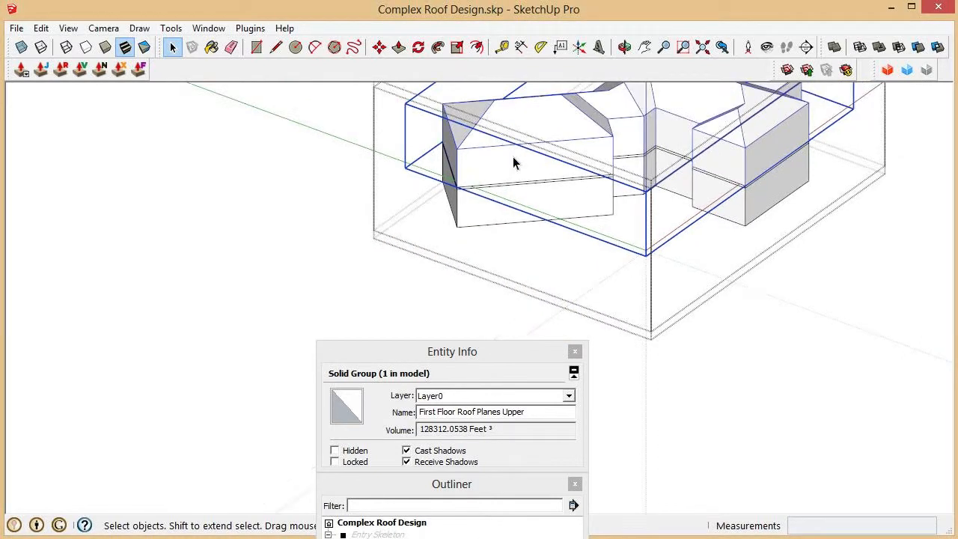
Open the upper roof planes block and select its front sloping face to inspect the repair.
{"action": "middle_click_drag", "start_coordinate": [498, 150], "coordinate": [621, 90]}
{"action": "scroll", "coordinate": [426, 211], "scroll_direction": "down", "scroll_amount": 3}
{"action": "mouse_move", "coordinate": [427, 211]}
{"action": "middle_mouse_down"}
{"action": "mouse_move", "coordinate": [262, 184]}
{"action": "mouse_move", "coordinate": [451, 188]}
{"action": "middle_mouse_up"}
{"action": "scroll", "coordinate": [390, 204], "scroll_direction": "up", "scroll_amount": 3}
{"action": "double_click", "coordinate": [390, 204]}
{"action": "double_click", "coordinate": [391, 204]}
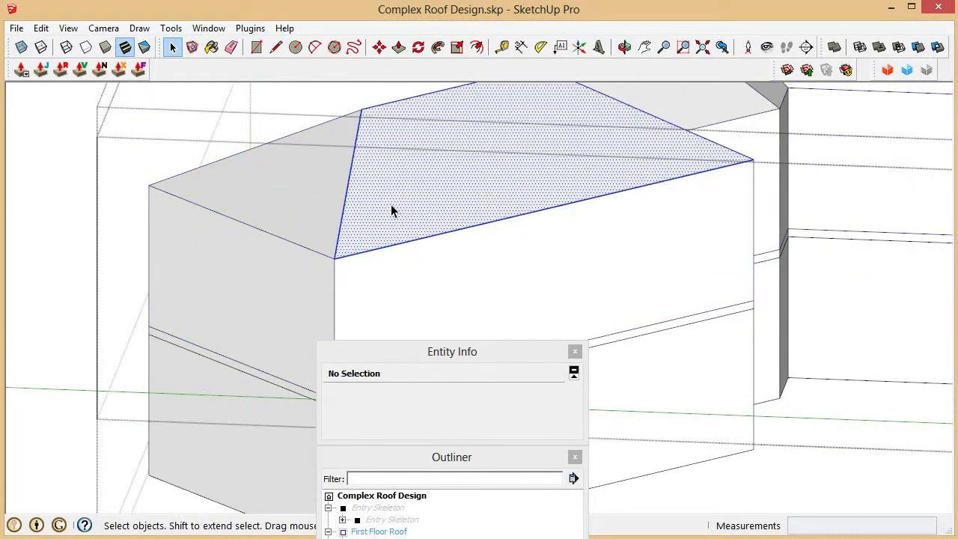
{"action": "middle_click_drag", "start_coordinate": [391, 204], "coordinate": [349, 214]}
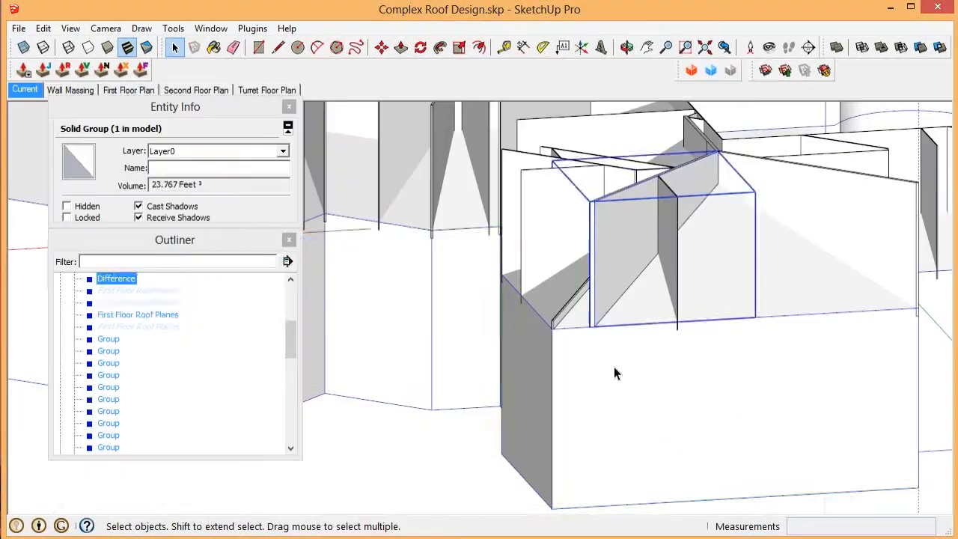
Trim the framing members around the front roof corner with the First Floor Roof Planes block below them.
{"action": "left_click", "coordinate": [542, 360]}
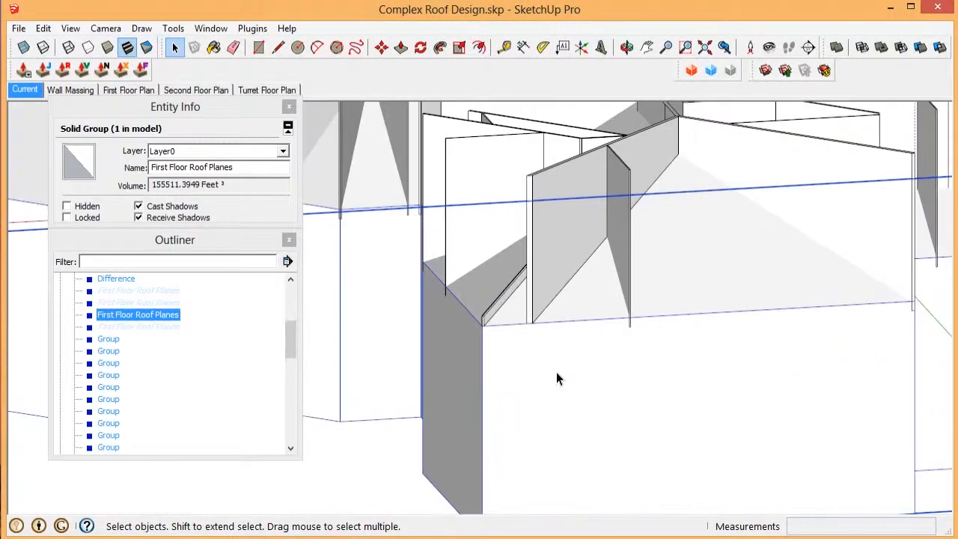
{"action": "left_click", "coordinate": [920, 47]}
{"action": "left_click", "coordinate": [542, 281]}
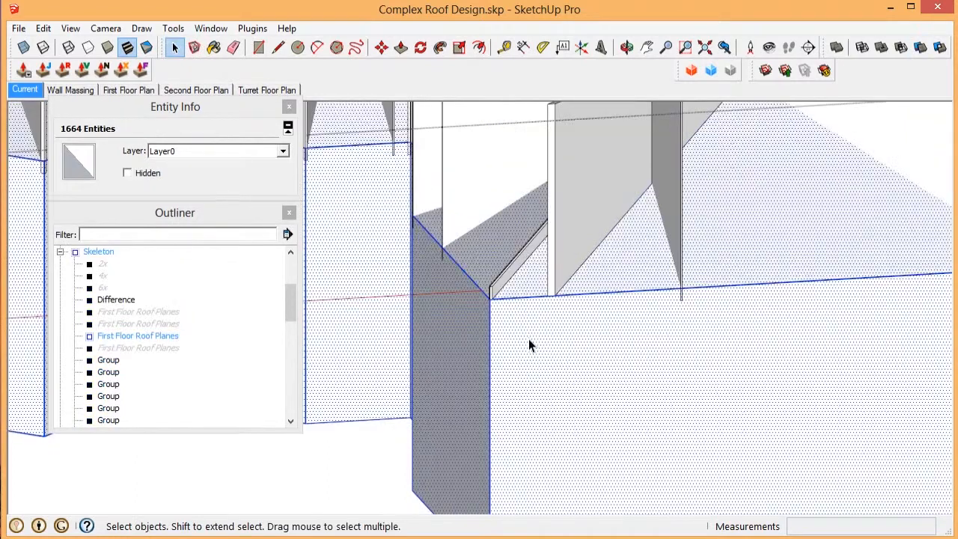
{"action": "key", "text": "Escape"}
{"action": "scroll", "coordinate": [423, 362], "scroll_direction": "down", "scroll_amount": 2}
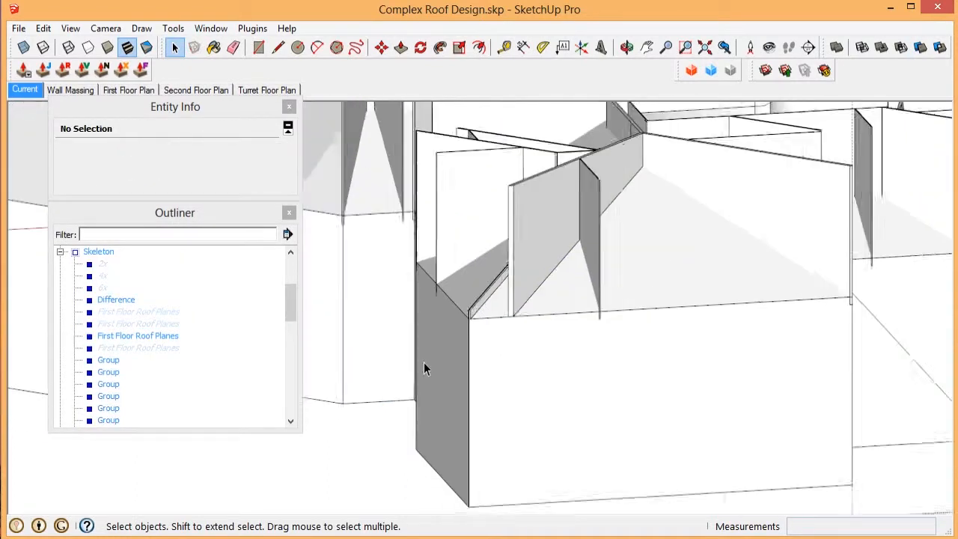
{"action": "scroll", "coordinate": [502, 327], "scroll_direction": "up", "scroll_amount": 4}
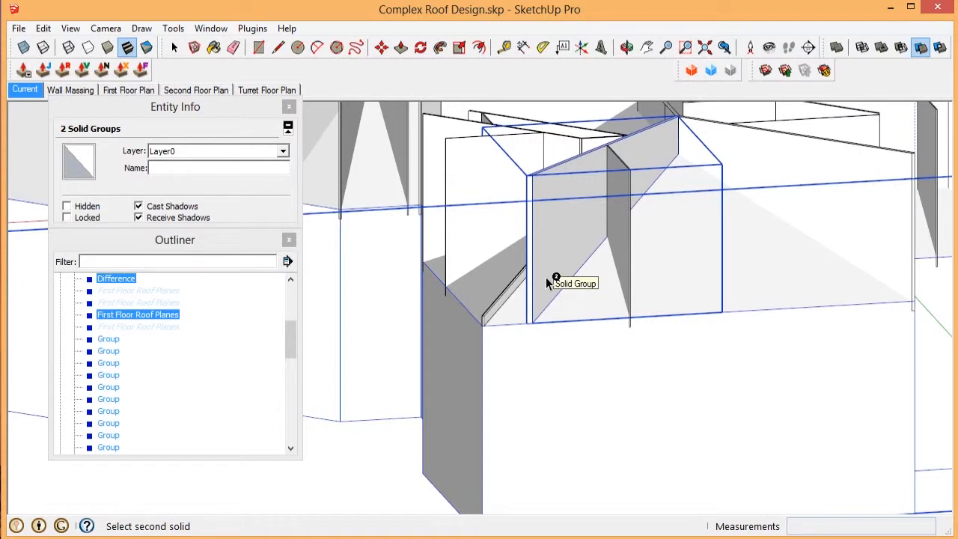
{"action": "left_click", "coordinate": [547, 272]}
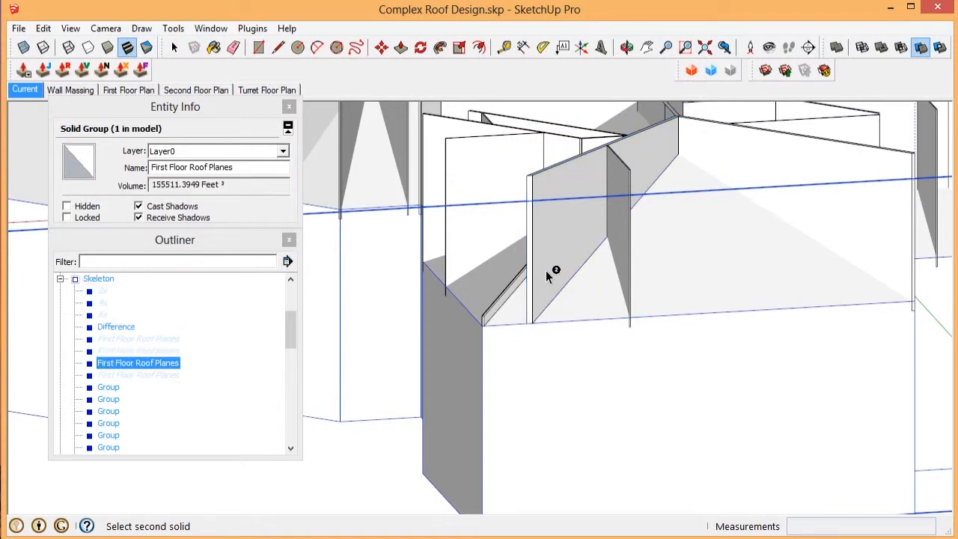
{"action": "left_click", "coordinate": [578, 279]}
{"action": "left_click", "coordinate": [620, 255]}
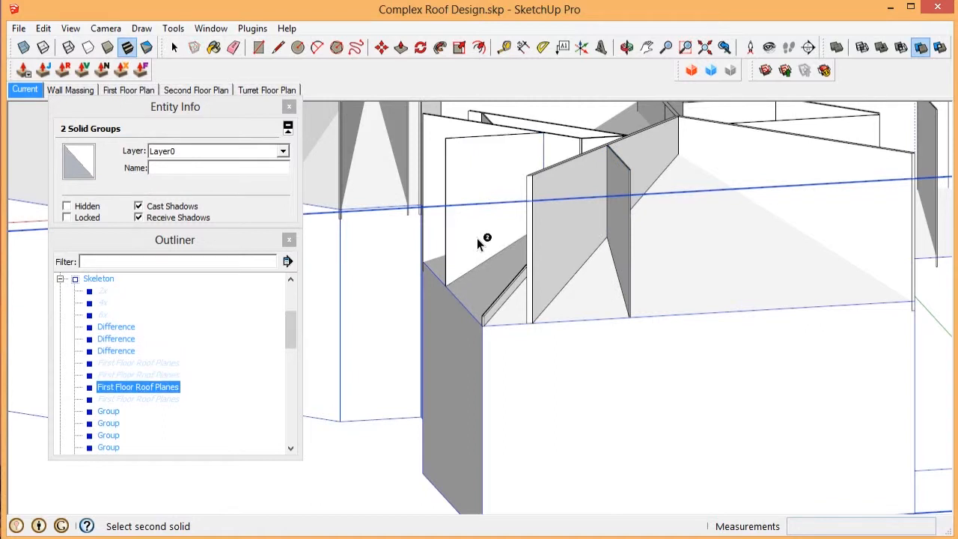
{"action": "left_click", "coordinate": [479, 241]}
{"action": "key", "text": "space"}
{"action": "left_click", "coordinate": [460, 259]}
Continue trimming the undersides of the remaining hip, valley and ridge members around the roof with the same lower block.
{"action": "middle_click_drag", "start_coordinate": [466, 261], "coordinate": [748, 383]}
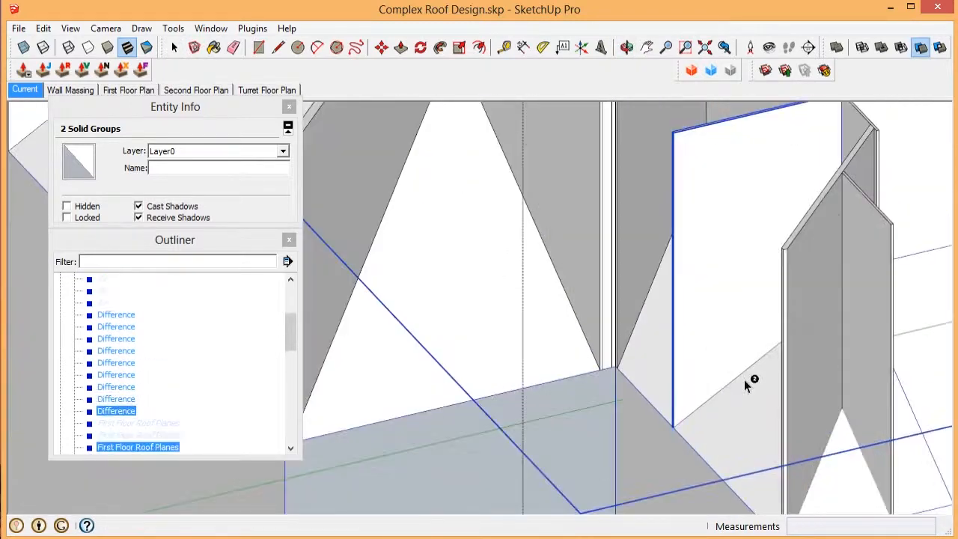
{"action": "scroll", "coordinate": [883, 367], "scroll_direction": "down", "scroll_amount": 5}
{"action": "middle_click_drag", "start_coordinate": [883, 367], "coordinate": [740, 232]}
{"action": "scroll", "coordinate": [651, 226], "scroll_direction": "up", "scroll_amount": 5}
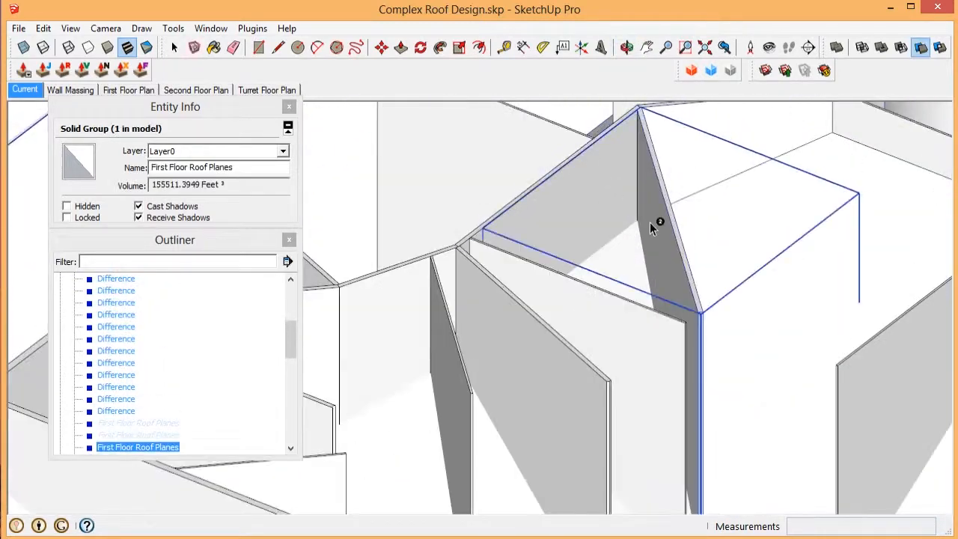
{"action": "middle_click_drag", "start_coordinate": [651, 227], "coordinate": [511, 356]}
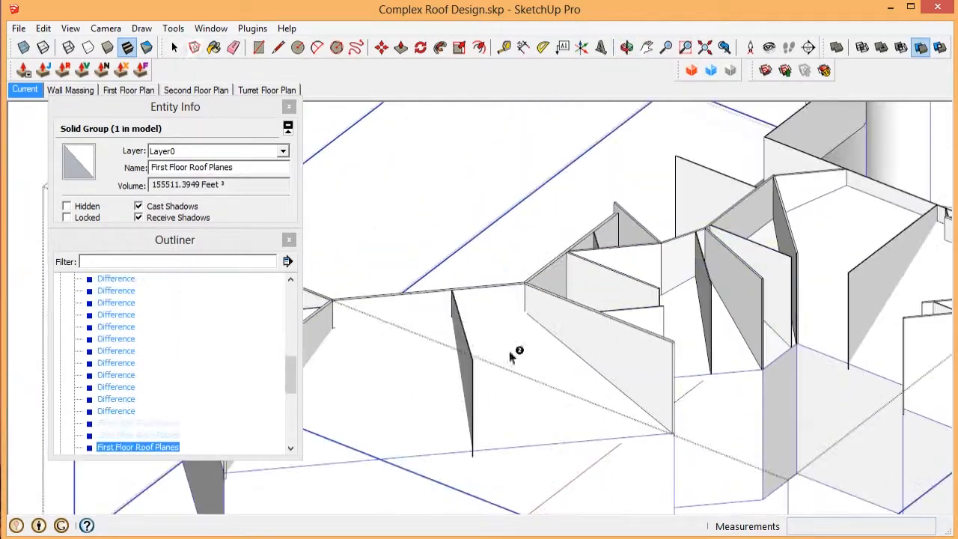
{"action": "middle_click_drag", "start_coordinate": [352, 352], "coordinate": [494, 325]}
Hide the lower First Floor Roof Planes block and trim the tops of the framing members with the upper block.
{"action": "left_click", "coordinate": [455, 334]}
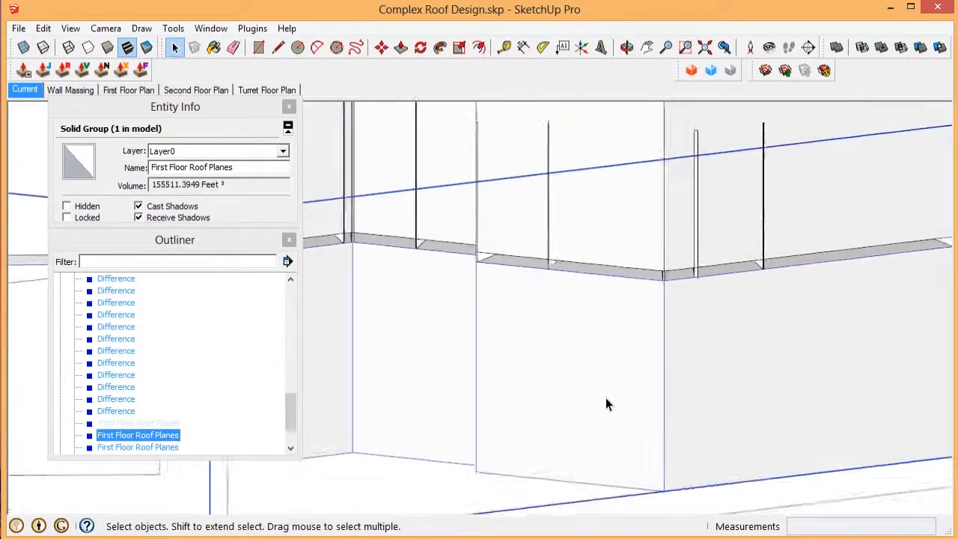
{"action": "right_click", "coordinate": [606, 402]}
{"action": "left_click", "coordinate": [791, 314]}
{"action": "middle_click_drag", "start_coordinate": [791, 314], "coordinate": [679, 197]}
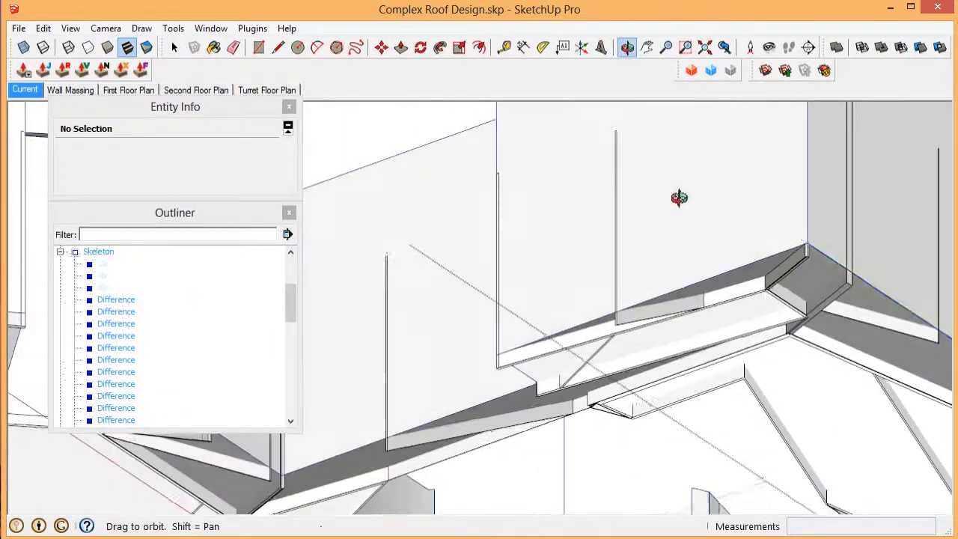
{"action": "left_click", "coordinate": [723, 269]}
{"action": "left_click", "coordinate": [920, 47]}
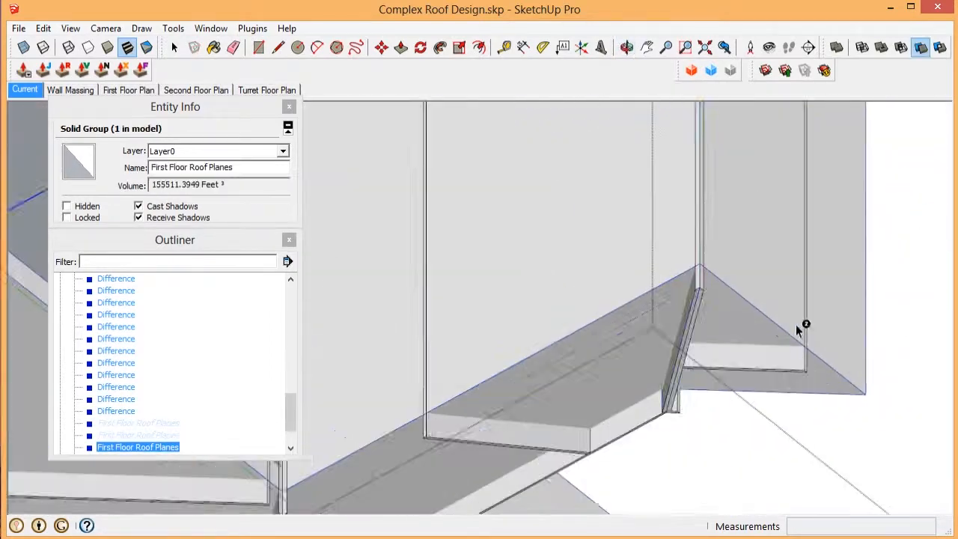
{"action": "left_click", "coordinate": [624, 430]}
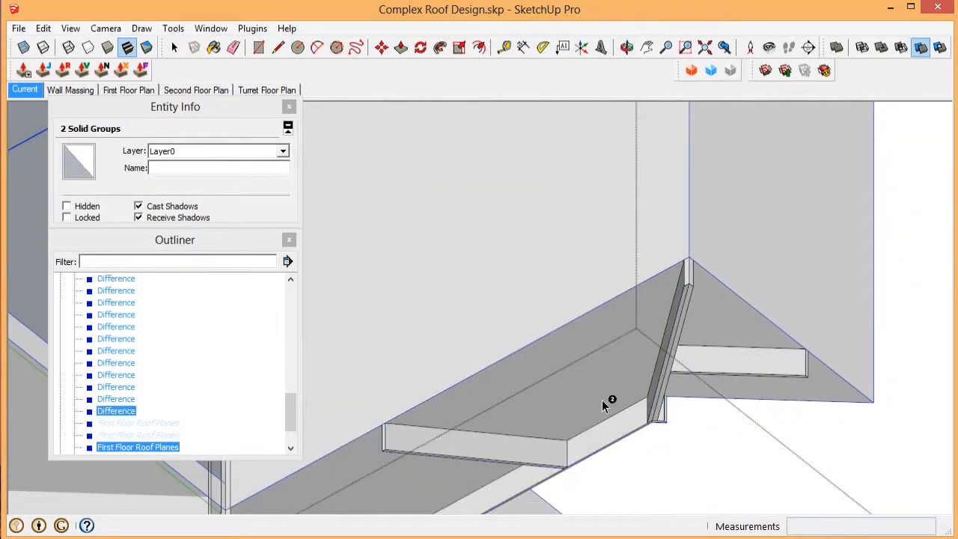
{"action": "middle_click_drag", "start_coordinate": [607, 400], "coordinate": [690, 354]}
{"action": "scroll", "coordinate": [455, 256], "scroll_direction": "down", "scroll_amount": 4}
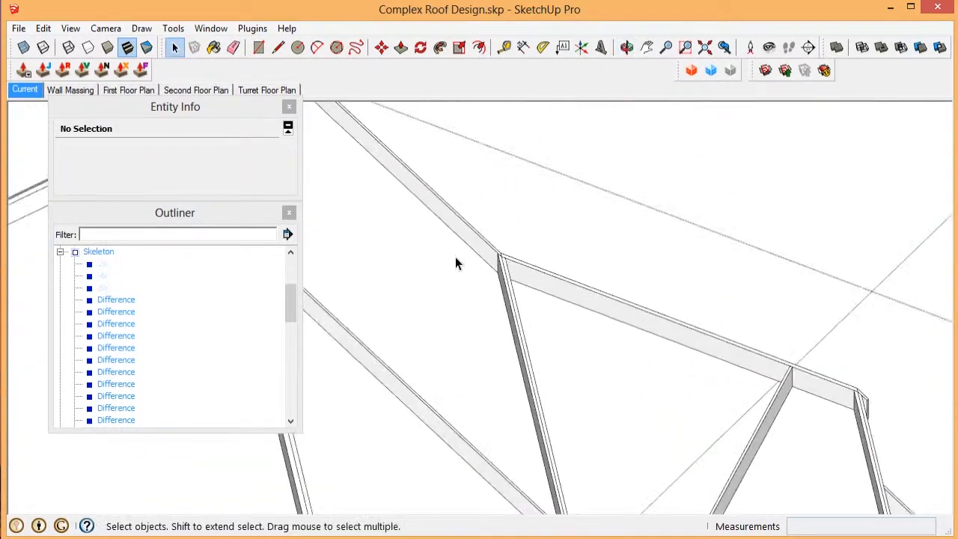
Examine the trimmed framing where the hip and ridge members meet, then view the whole roof skeleton.
{"action": "scroll", "coordinate": [707, 445], "scroll_direction": "up", "scroll_amount": 3}
{"action": "scroll", "coordinate": [705, 402], "scroll_direction": "up", "scroll_amount": 3}
{"action": "middle_click_drag", "start_coordinate": [706, 402], "coordinate": [511, 389]}
{"action": "scroll", "coordinate": [512, 390], "scroll_direction": "down", "scroll_amount": 3}
{"action": "scroll", "coordinate": [780, 326], "scroll_direction": "up", "scroll_amount": 6}
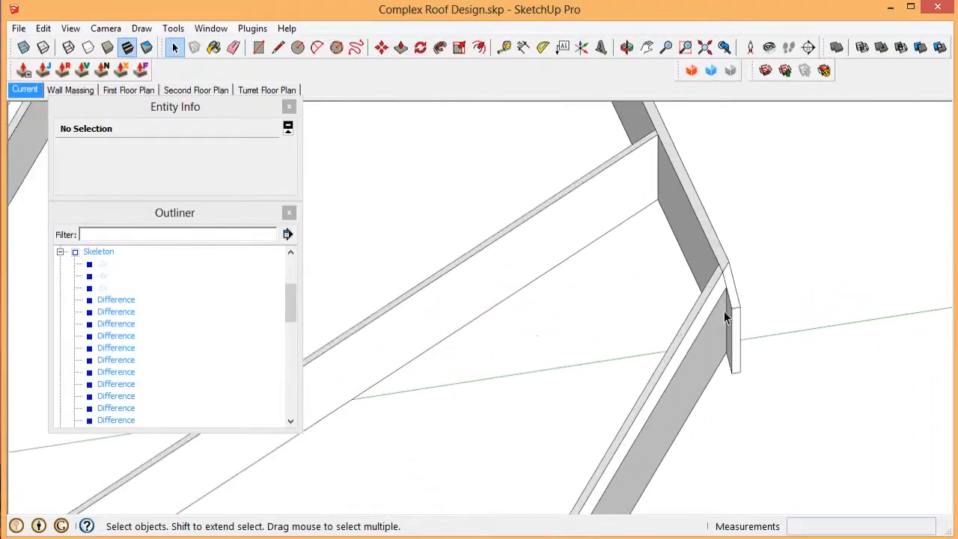
{"action": "middle_click_drag", "start_coordinate": [724, 310], "coordinate": [695, 293]}
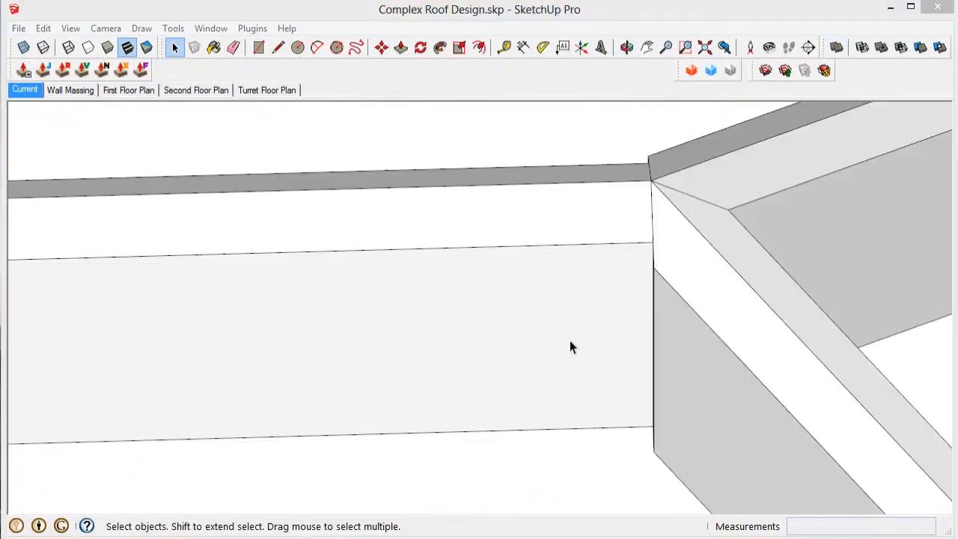
{"action": "scroll", "coordinate": [569, 347], "scroll_direction": "down", "scroll_amount": 2}
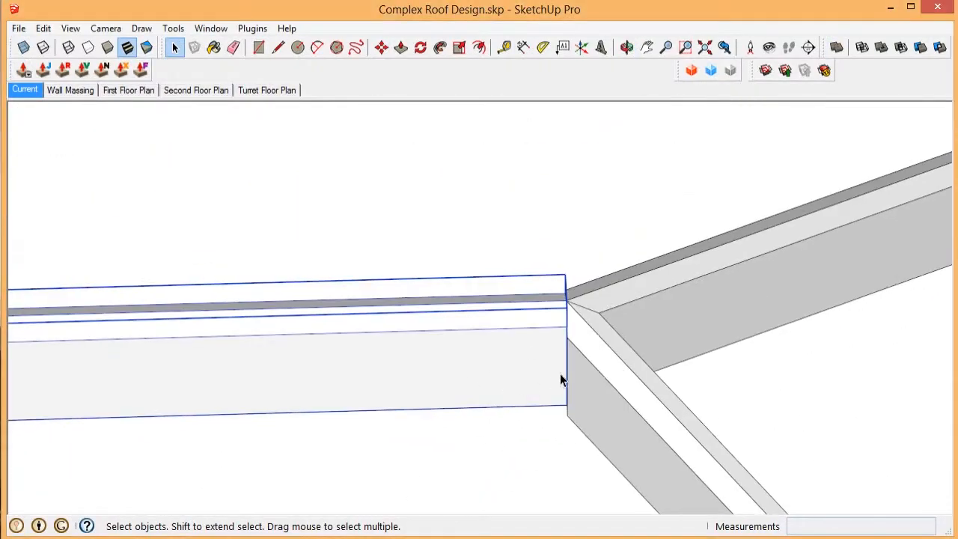
{"action": "middle_click_drag", "start_coordinate": [562, 378], "coordinate": [498, 438]}
{"action": "scroll", "coordinate": [669, 333], "scroll_direction": "down", "scroll_amount": 5}
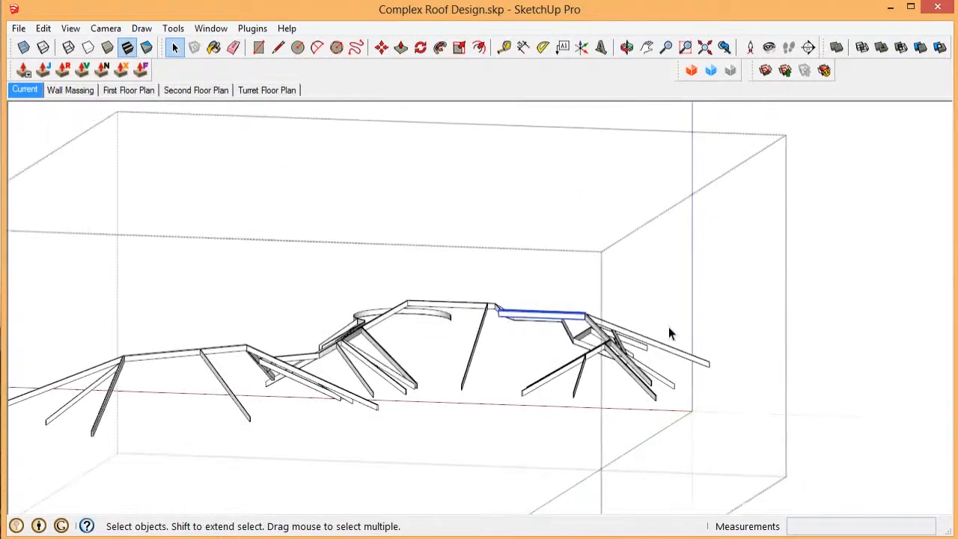
{"action": "middle_click_drag", "start_coordinate": [670, 333], "coordinate": [581, 374]}
Draw a narrow flat rectangle on the ground beside the origin, along the dotted extension of the red axis.
{"action": "scroll", "coordinate": [776, 437], "scroll_direction": "up", "scroll_amount": 5}
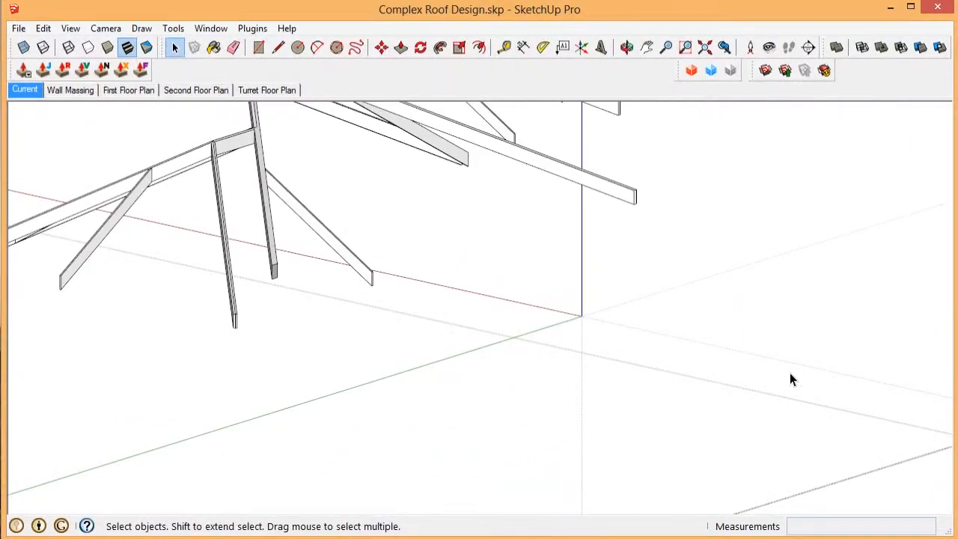
{"action": "key", "text": "t"}
{"action": "left_click", "coordinate": [618, 324]}
{"action": "left_click", "coordinate": [620, 320]}
{"action": "key", "text": "r"}
{"action": "left_click", "coordinate": [610, 323]}
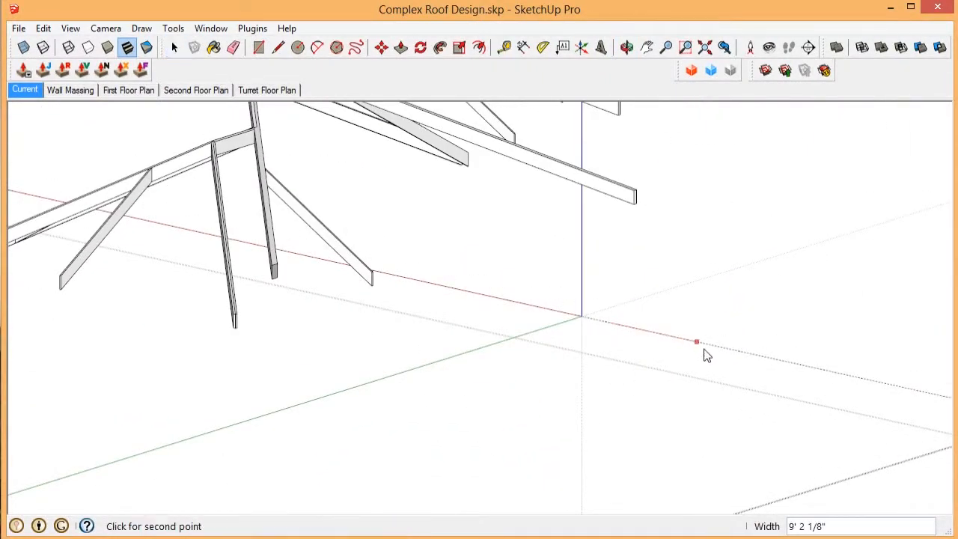
{"action": "left_click", "coordinate": [716, 348]}
{"action": "left_click", "coordinate": [711, 364]}
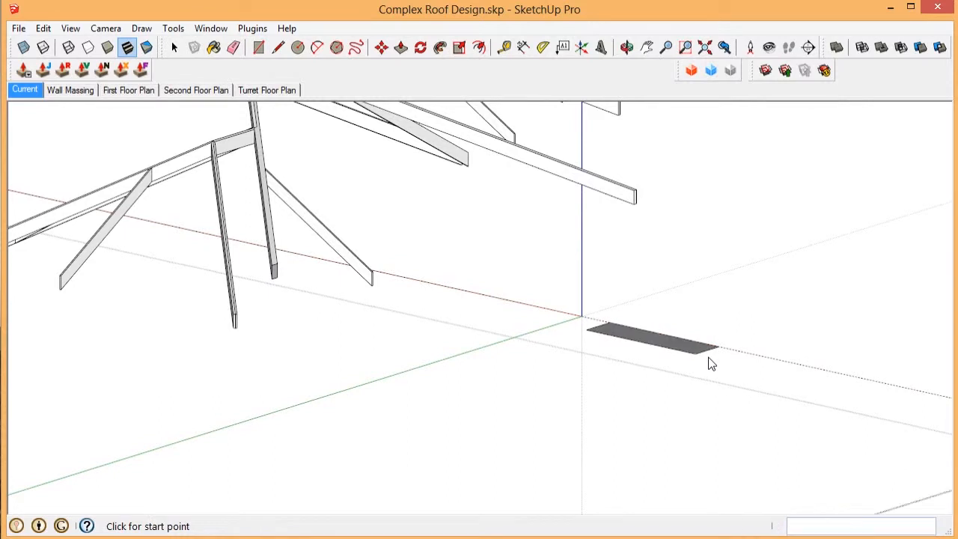
Push/Pull the rectangle upward into a low rectangular box.
{"action": "key", "text": "space"}
{"action": "scroll", "coordinate": [696, 356], "scroll_direction": "up", "scroll_amount": 3}
{"action": "key", "text": "p"}
{"action": "left_click", "coordinate": [679, 344]}
{"action": "left_click", "coordinate": [671, 321]}
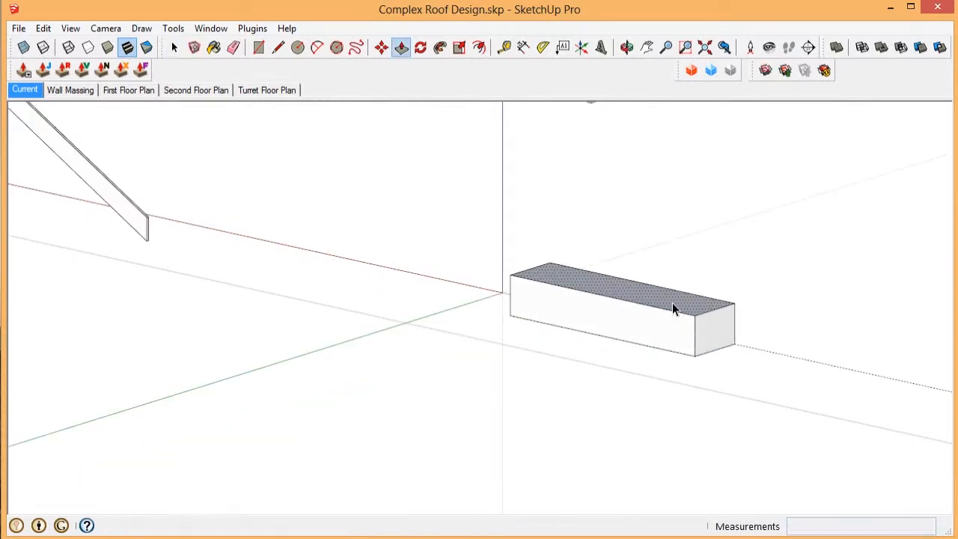
Select all connected geometry of the box and make it a group.
{"action": "key", "text": "space"}
{"action": "triple_click", "coordinate": [672, 302]}
{"action": "scroll", "coordinate": [632, 348], "scroll_direction": "down", "scroll_amount": 3}
{"action": "scroll", "coordinate": [629, 350], "scroll_direction": "up", "scroll_amount": 5}
Reset the axes inside the box group to its upper front corner, red along the long top edge and green down the vertical edge.
{"action": "middle_click_drag", "start_coordinate": [629, 349], "coordinate": [645, 365]}
{"action": "double_click", "coordinate": [645, 365]}
{"action": "left_click", "coordinate": [646, 364]}
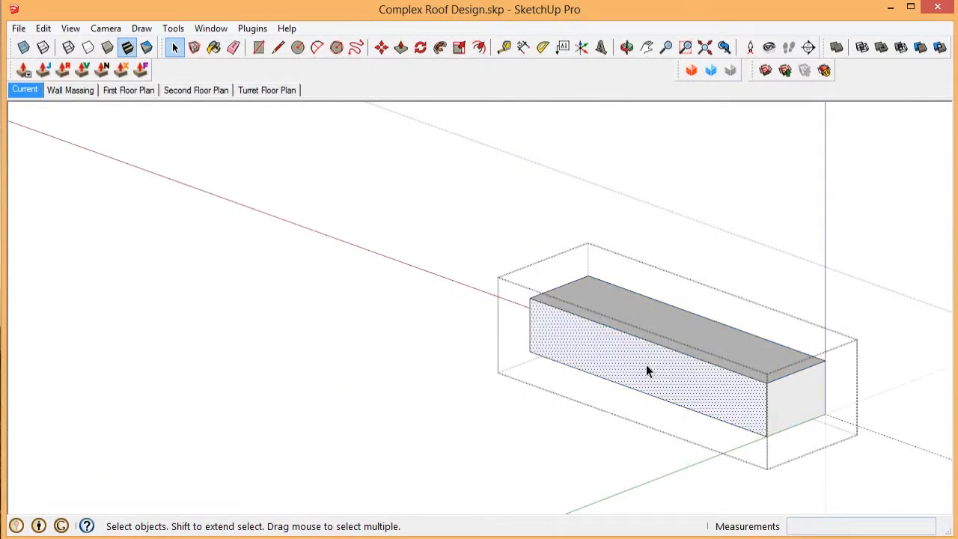
{"action": "left_click", "coordinate": [581, 47]}
{"action": "scroll", "coordinate": [770, 386], "scroll_direction": "up", "scroll_amount": 4}
{"action": "left_click", "coordinate": [754, 374]}
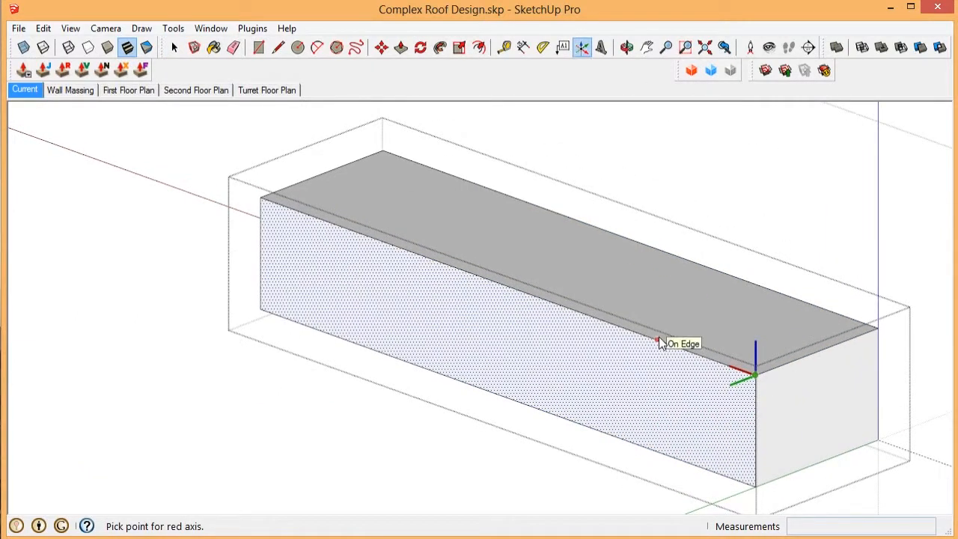
{"action": "left_click", "coordinate": [654, 338]}
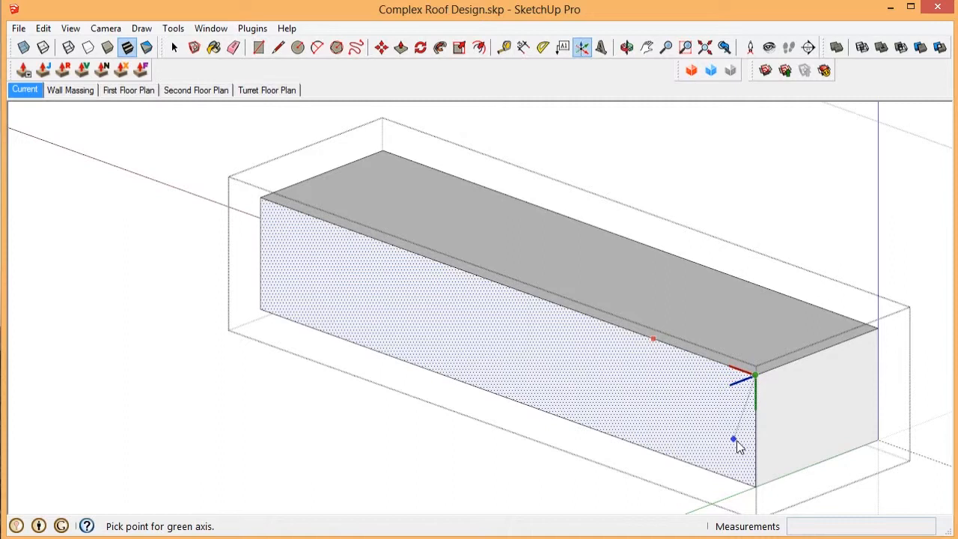
{"action": "left_click", "coordinate": [754, 482]}
{"action": "scroll", "coordinate": [741, 383], "scroll_direction": "down", "scroll_amount": 3}
{"action": "key", "text": "Escape"}
Use Align Group/Component to place a duplicate of the box group on the long roof board, red axis along its upper front edge.
{"action": "scroll", "coordinate": [742, 384], "scroll_direction": "down", "scroll_amount": 3}
{"action": "scroll", "coordinate": [713, 373], "scroll_direction": "up", "scroll_amount": 2}
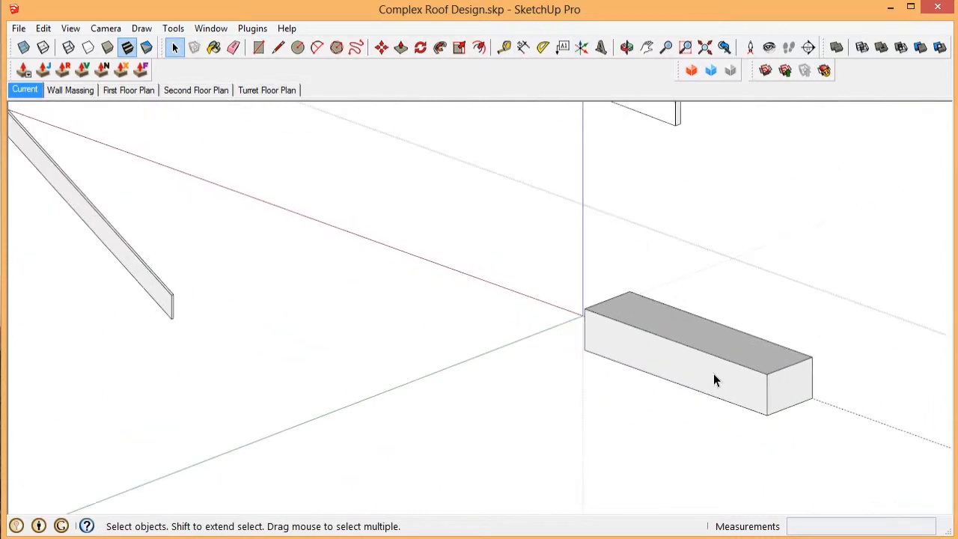
{"action": "scroll", "coordinate": [651, 210], "scroll_direction": "down", "scroll_amount": 3}
{"action": "scroll", "coordinate": [660, 449], "scroll_direction": "up", "scroll_amount": 2}
{"action": "right_click", "coordinate": [680, 201]}
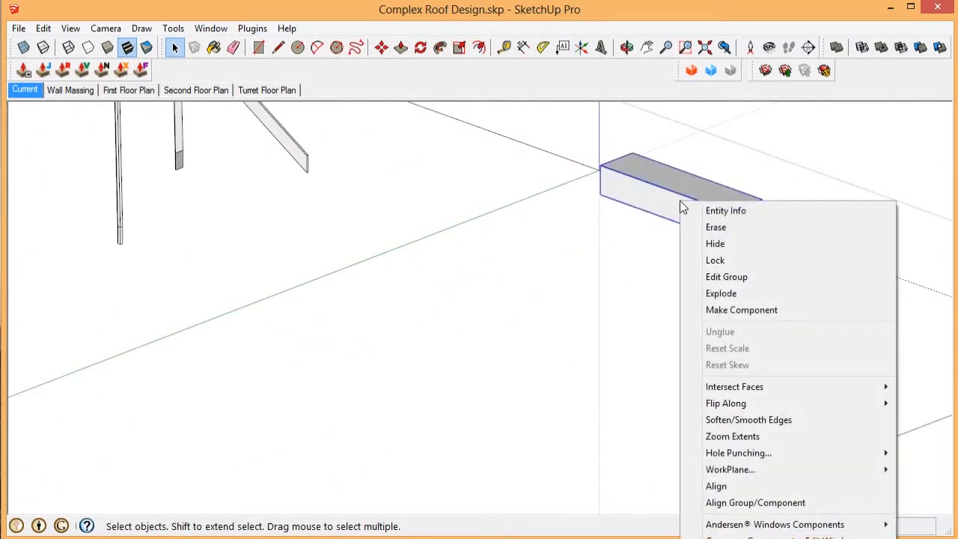
{"action": "left_click", "coordinate": [740, 504]}
{"action": "scroll", "coordinate": [833, 449], "scroll_direction": "down", "scroll_amount": 5}
{"action": "scroll", "coordinate": [640, 307], "scroll_direction": "up", "scroll_amount": 6}
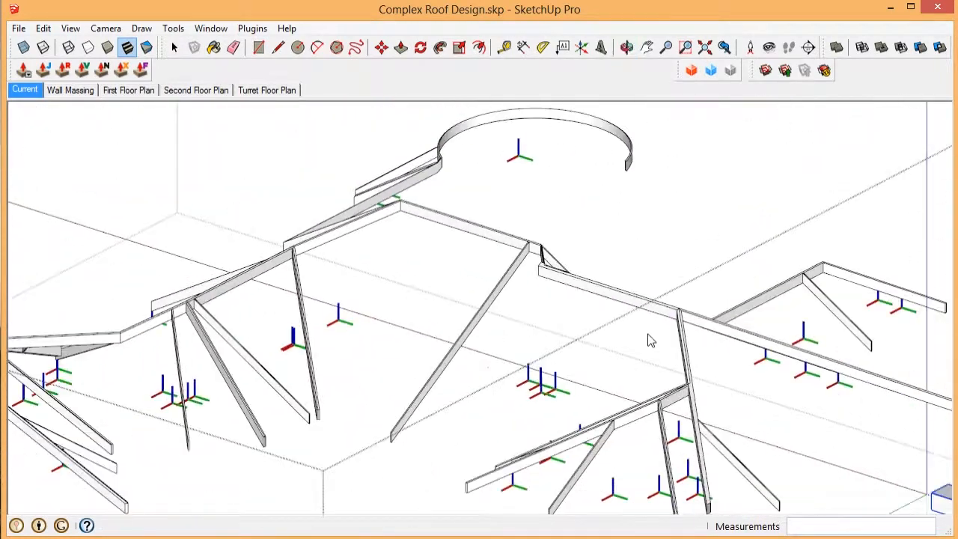
{"action": "middle_click_drag", "start_coordinate": [650, 341], "coordinate": [673, 419]}
{"action": "scroll", "coordinate": [709, 402], "scroll_direction": "up", "scroll_amount": 6}
{"action": "middle_click_drag", "start_coordinate": [738, 399], "coordinate": [789, 337]}
{"action": "scroll", "coordinate": [788, 342], "scroll_direction": "up", "scroll_amount": 3}
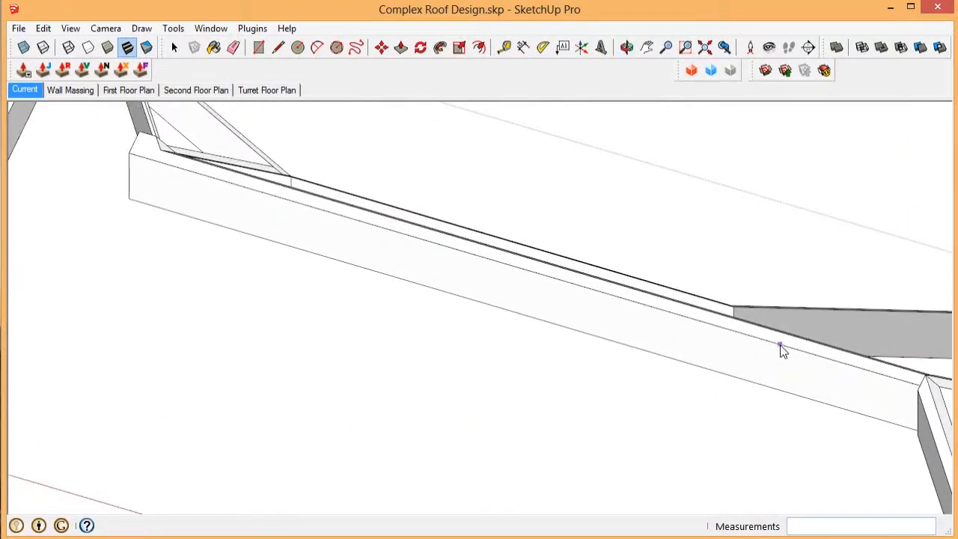
{"action": "left_click", "coordinate": [778, 345]}
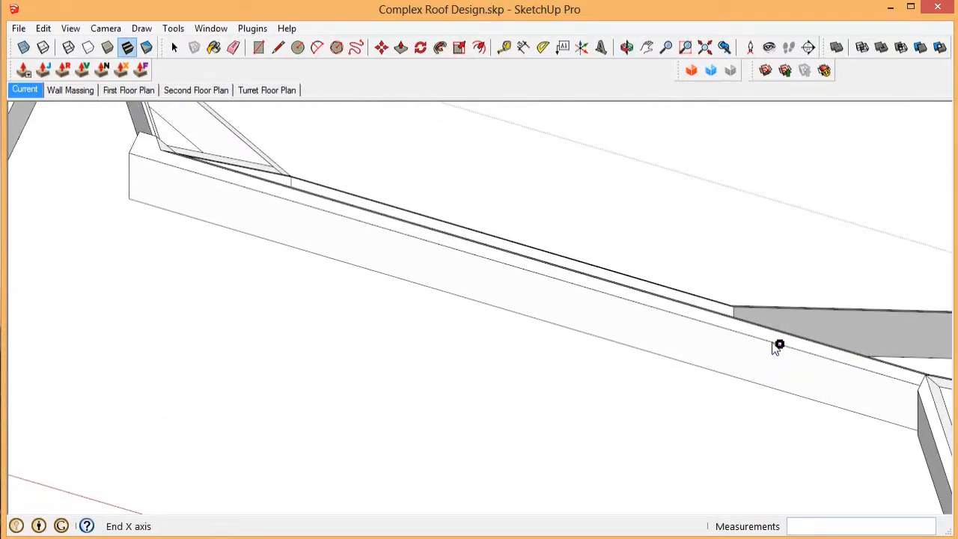
{"action": "left_click", "coordinate": [765, 389]}
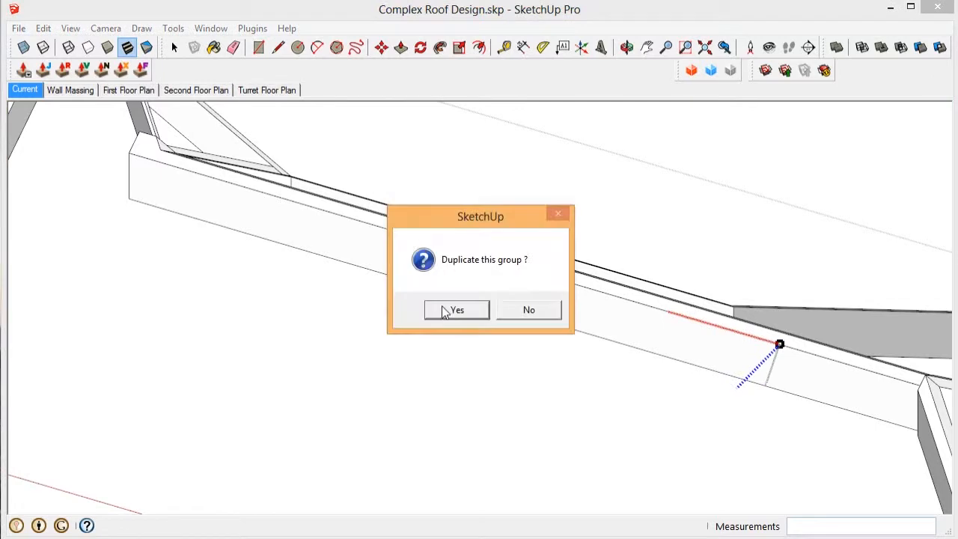
{"action": "left_click", "coordinate": [457, 310]}
Open the duplicated box group and Push/Pull its end face inward to shorten the box along the roof board.
{"action": "middle_click_drag", "start_coordinate": [770, 364], "coordinate": [726, 336]}
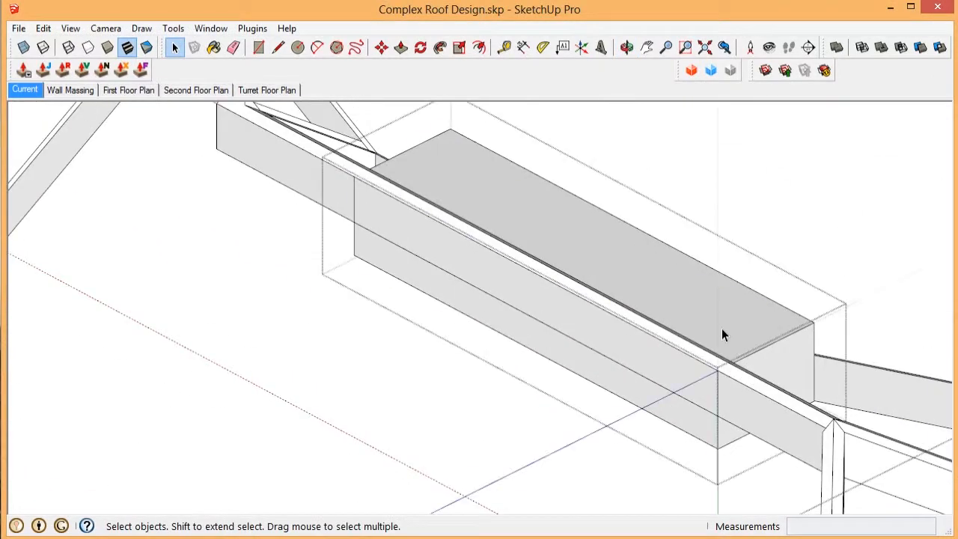
{"action": "triple_click", "coordinate": [721, 328]}
{"action": "scroll", "coordinate": [773, 358], "scroll_direction": "down", "scroll_amount": 2}
{"action": "scroll", "coordinate": [774, 359], "scroll_direction": "up", "scroll_amount": 3}
{"action": "left_click", "coordinate": [779, 360]}
{"action": "key", "text": "p"}
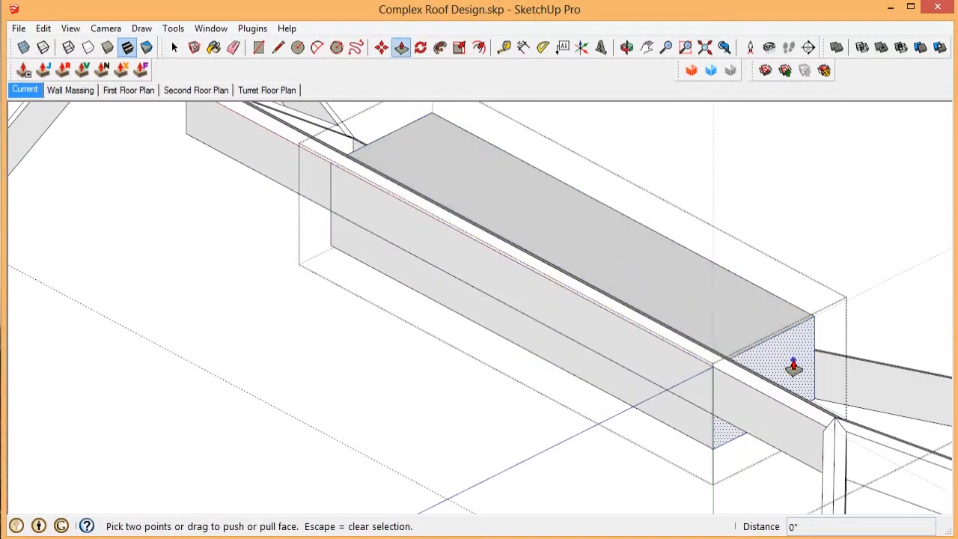
{"action": "left_click_drag", "start_coordinate": [793, 368], "coordinate": [494, 227]}
{"action": "scroll", "coordinate": [778, 336], "scroll_direction": "down", "scroll_amount": 1}
{"action": "scroll", "coordinate": [528, 250], "scroll_direction": "up", "scroll_amount": 4}
{"action": "key", "text": "space"}
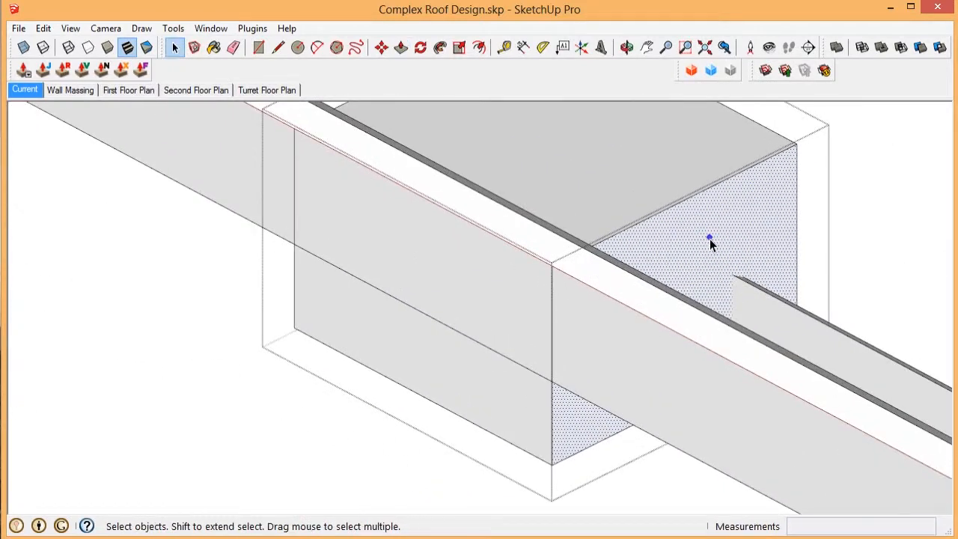
Push/Pull the box's long rear face inward by 1' 7 1/4" to make the box narrower.
{"action": "middle_click_drag", "start_coordinate": [711, 243], "coordinate": [870, 396]}
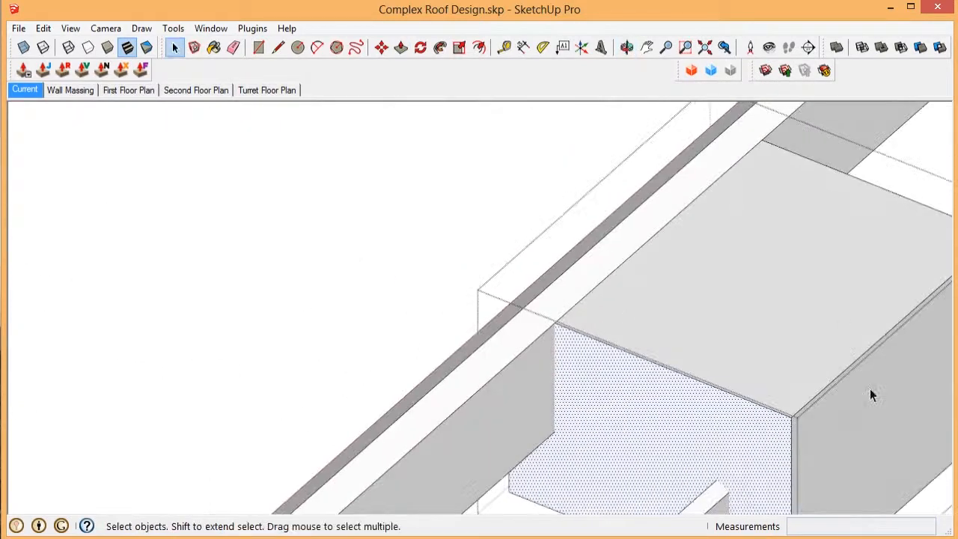
{"action": "key", "text": "p"}
{"action": "key", "text": "space"}
{"action": "triple_click", "coordinate": [854, 423]}
{"action": "left_click", "coordinate": [854, 423]}
{"action": "key", "text": "p"}
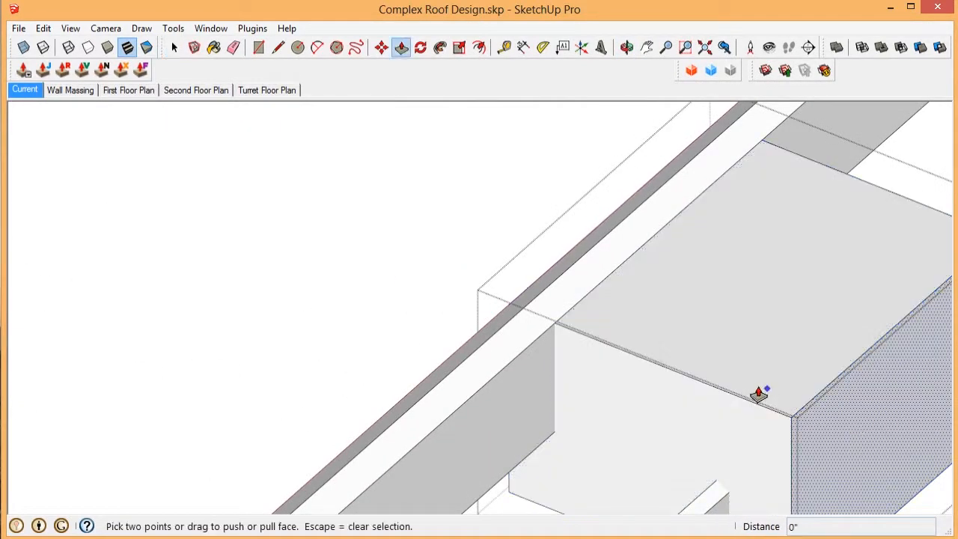
{"action": "left_click", "coordinate": [860, 432]}
{"action": "middle_click_drag", "start_coordinate": [701, 374], "coordinate": [955, 345]}
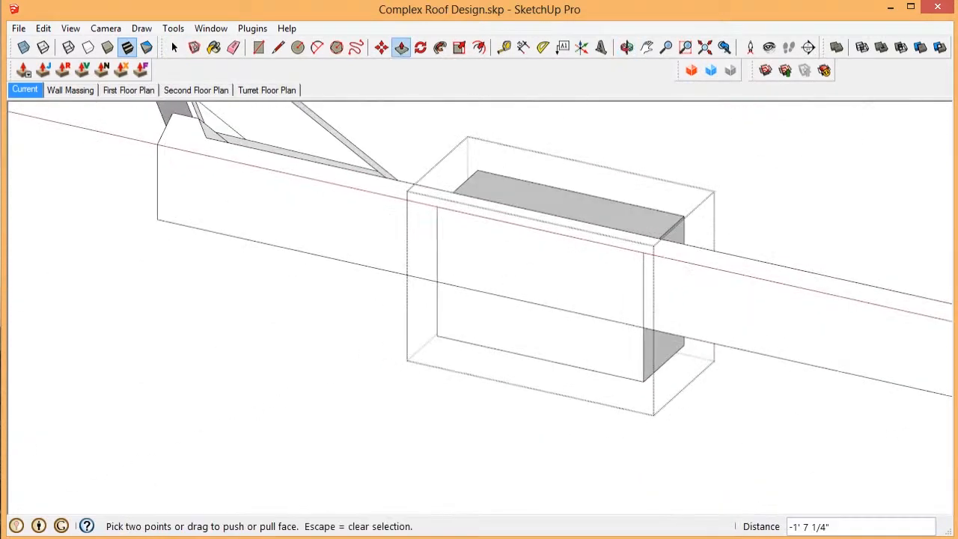
{"action": "scroll", "coordinate": [703, 342], "scroll_direction": "up", "scroll_amount": 3}
{"action": "key", "text": "space"}
With the rest of the model hidden, erase everything but the box's top face and Push/Pull that face downward into a box.
{"action": "left_click", "coordinate": [616, 124]}
{"action": "scroll", "coordinate": [636, 154], "scroll_direction": "down", "scroll_amount": 3}
{"action": "middle_click_drag", "start_coordinate": [627, 215], "coordinate": [940, 235]}
{"action": "scroll", "coordinate": [590, 231], "scroll_direction": "up", "scroll_amount": 5}
{"action": "scroll", "coordinate": [680, 317], "scroll_direction": "up", "scroll_amount": 3}
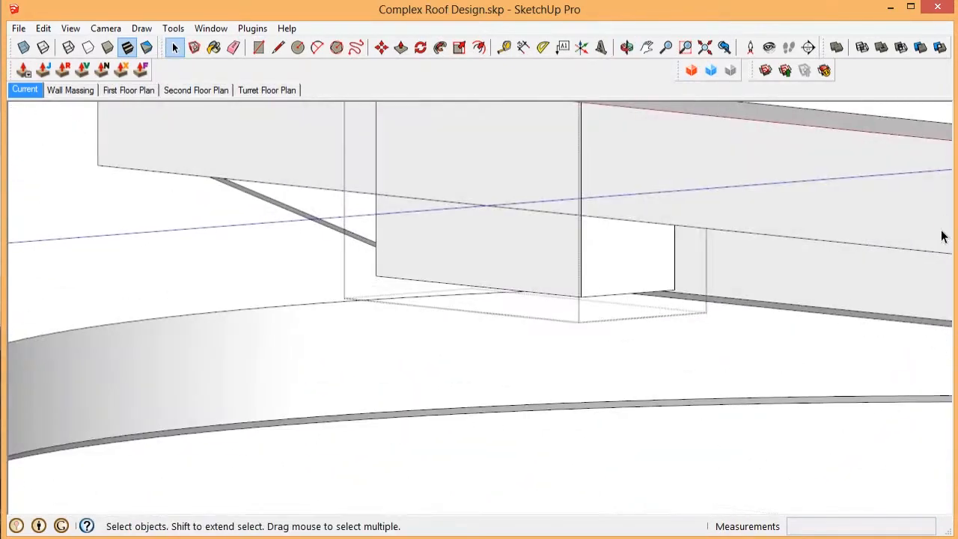
{"action": "key", "text": "shift+h"}
{"action": "scroll", "coordinate": [900, 249], "scroll_direction": "down", "scroll_amount": 4}
{"action": "left_click", "coordinate": [790, 246]}
{"action": "key", "text": "Delete"}
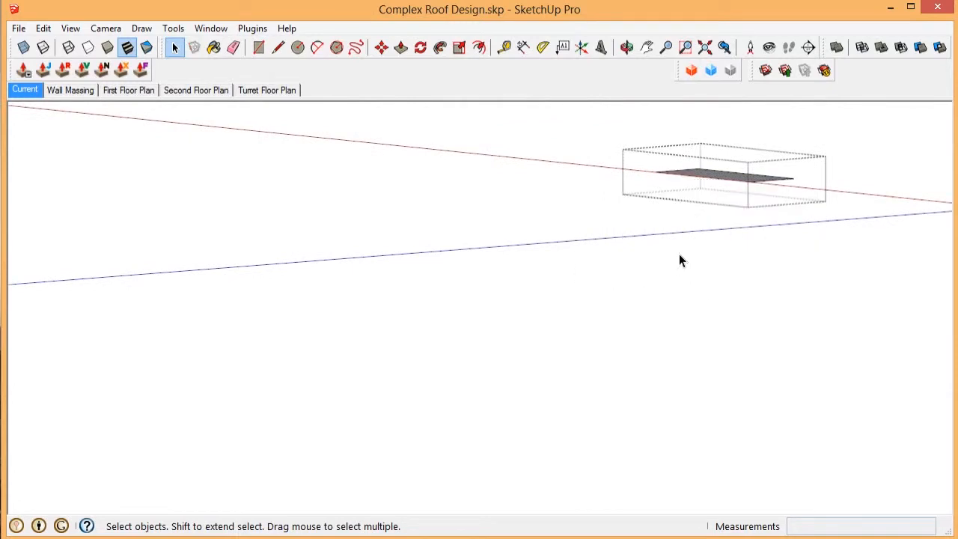
{"action": "scroll", "coordinate": [740, 146], "scroll_direction": "up", "scroll_amount": 4}
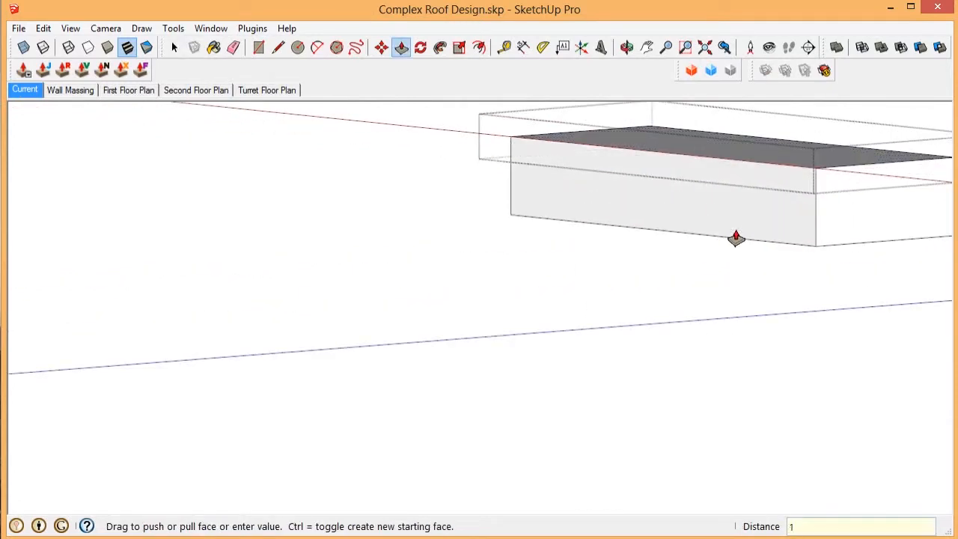
{"action": "key", "text": "Return"}
Show the rest of the model and move the box group by the midpoint of its end edge onto the roof board.
{"action": "key", "text": "space"}
{"action": "scroll", "coordinate": [718, 262], "scroll_direction": "down", "scroll_amount": 3}
{"action": "key", "text": "h"}
{"action": "middle_click_drag", "start_coordinate": [676, 267], "coordinate": [734, 284]}
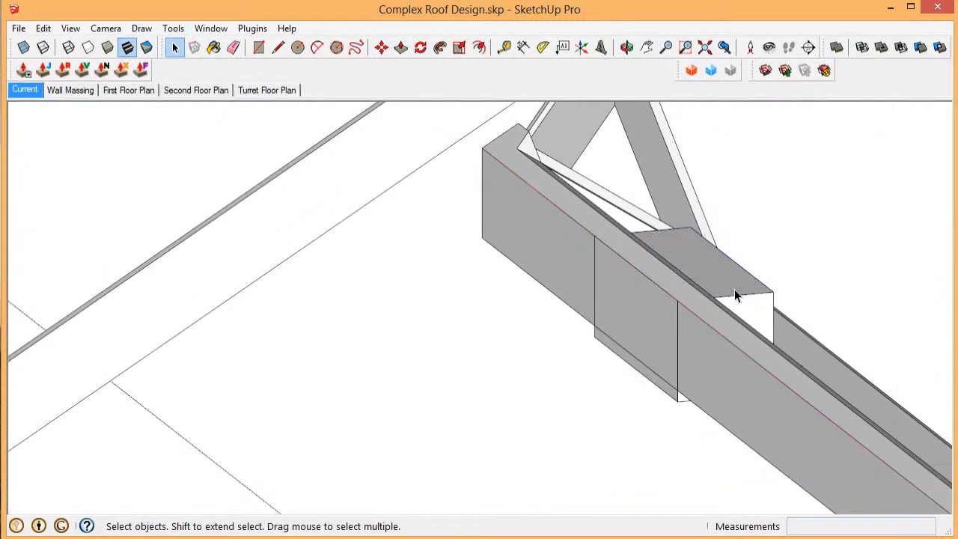
{"action": "left_click", "coordinate": [736, 294]}
{"action": "scroll", "coordinate": [738, 298], "scroll_direction": "up", "scroll_amount": 5}
{"action": "key", "text": "m"}
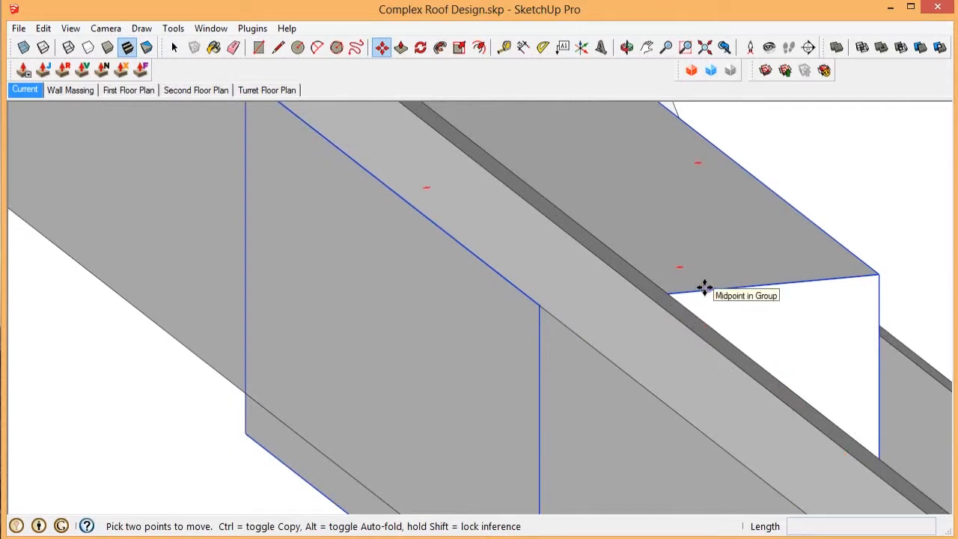
{"action": "scroll", "coordinate": [705, 288], "scroll_direction": "down", "scroll_amount": 5}
Inside the roof board's group, draw a large circle through the board, parallel to the box's underside, extending well beyond both board ends.
{"action": "middle_click_drag", "start_coordinate": [726, 295], "coordinate": [607, 387]}
{"action": "key", "text": "space"}
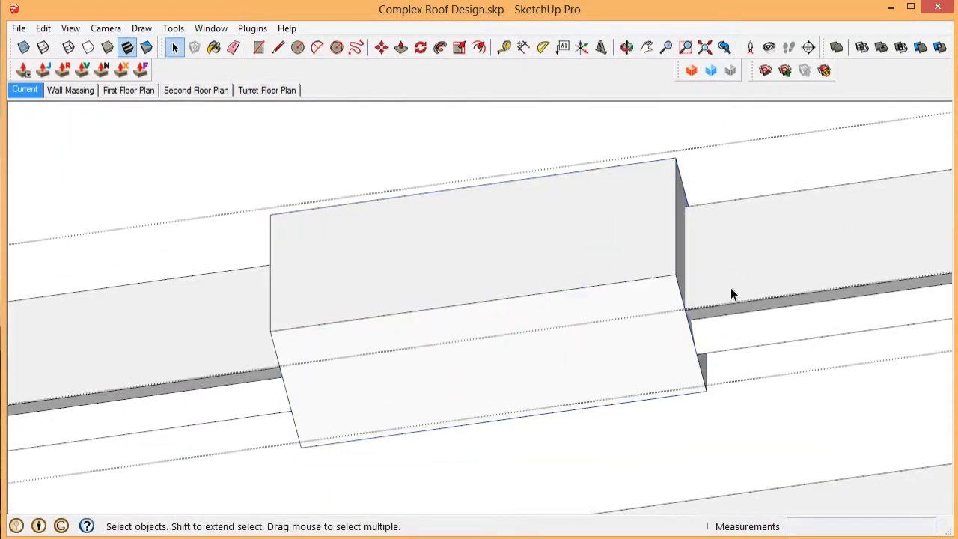
{"action": "left_click", "coordinate": [730, 293]}
{"action": "mouse_move", "coordinate": [735, 284]}
{"action": "middle_mouse_down"}
{"action": "mouse_move", "coordinate": [620, 289]}
{"action": "mouse_move", "coordinate": [617, 297]}
{"action": "middle_mouse_up"}
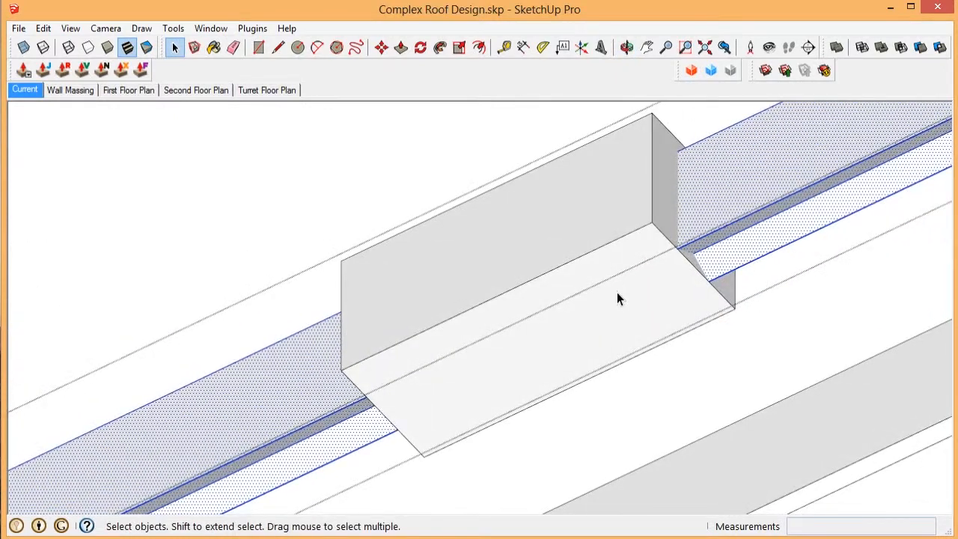
{"action": "key", "text": "c"}
{"action": "scroll", "coordinate": [618, 298], "scroll_direction": "down", "scroll_amount": 2}
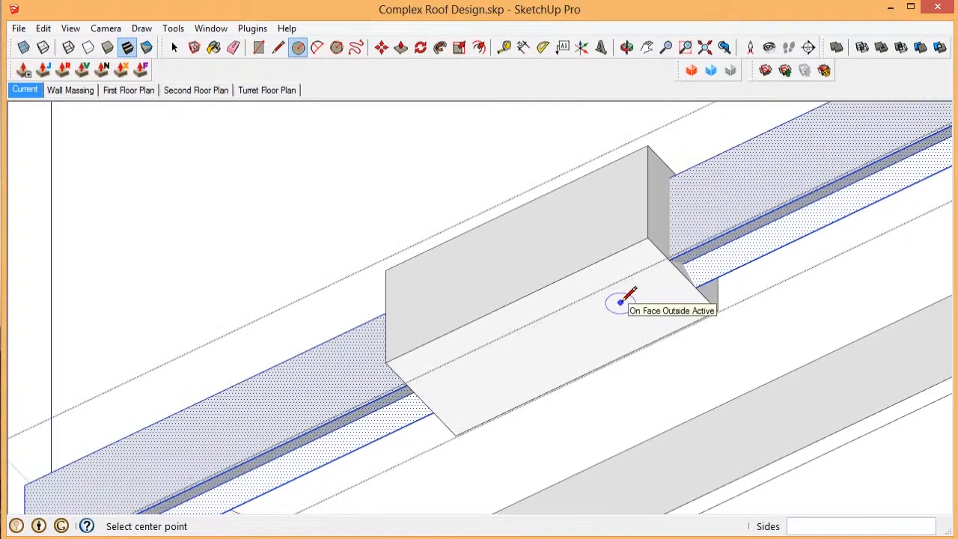
{"action": "scroll", "coordinate": [575, 329], "scroll_direction": "up", "scroll_amount": 3}
{"action": "scroll", "coordinate": [580, 329], "scroll_direction": "down", "scroll_amount": 1}
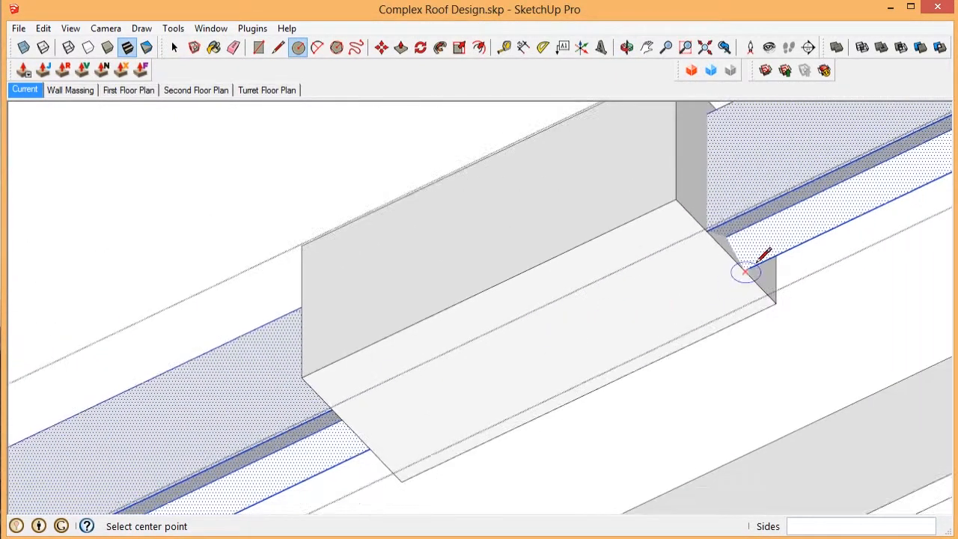
{"action": "scroll", "coordinate": [746, 271], "scroll_direction": "up", "scroll_amount": 4}
{"action": "scroll", "coordinate": [475, 366], "scroll_direction": "down", "scroll_amount": 4}
{"action": "scroll", "coordinate": [703, 196], "scroll_direction": "down", "scroll_amount": 6}
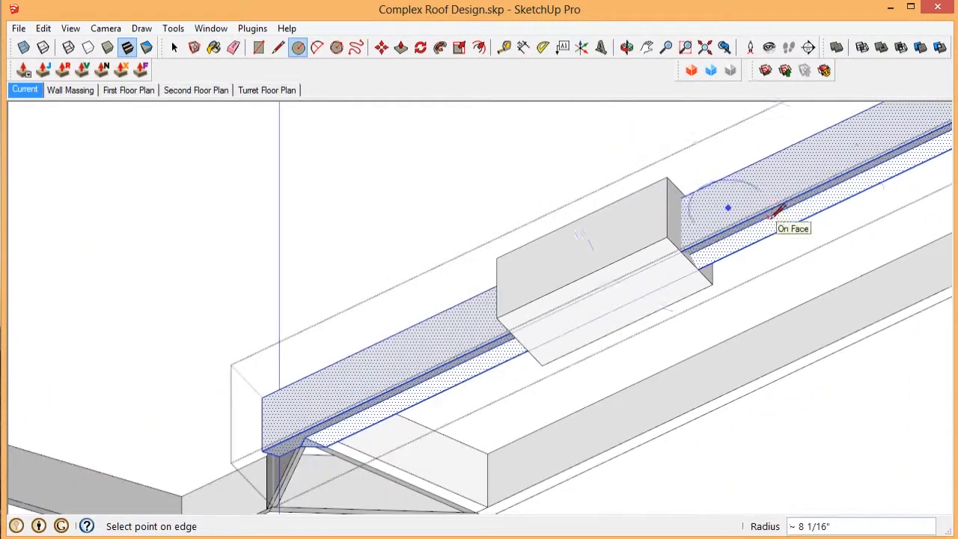
{"action": "left_click", "coordinate": [642, 408]}
{"action": "scroll", "coordinate": [686, 254], "scroll_direction": "up", "scroll_amount": 4}
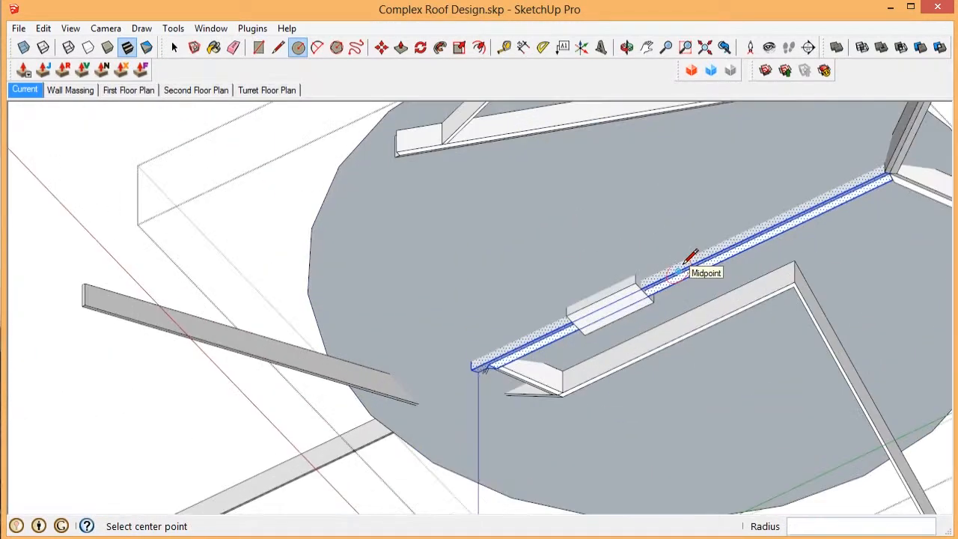
Isolate the roof board with its cutting circle, intersect the two, and erase the part of the board below the circle.
{"action": "key", "text": "space"}
{"action": "left_click", "coordinate": [680, 267]}
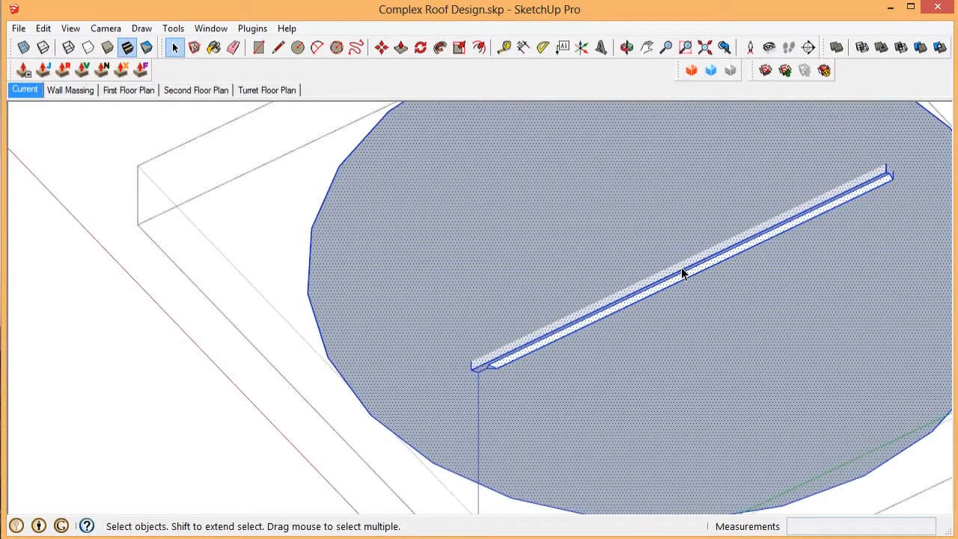
{"action": "key", "text": "ctrl+t"}
{"action": "scroll", "coordinate": [766, 185], "scroll_direction": "down", "scroll_amount": 4}
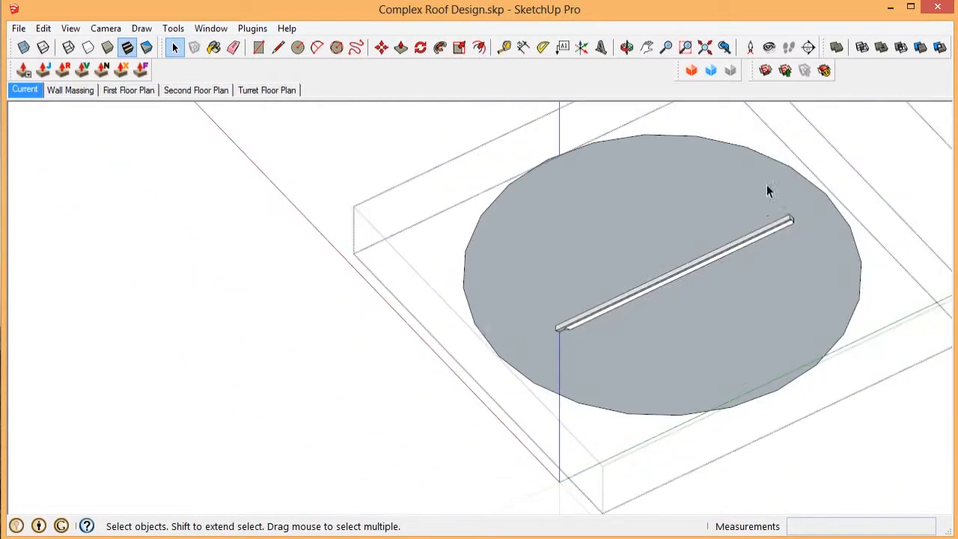
{"action": "scroll", "coordinate": [781, 220], "scroll_direction": "up", "scroll_amount": 6}
{"action": "middle_click_drag", "start_coordinate": [633, 314], "coordinate": [912, 421]}
{"action": "scroll", "coordinate": [927, 314], "scroll_direction": "down", "scroll_amount": 2}
{"action": "scroll", "coordinate": [866, 271], "scroll_direction": "up", "scroll_amount": 3}
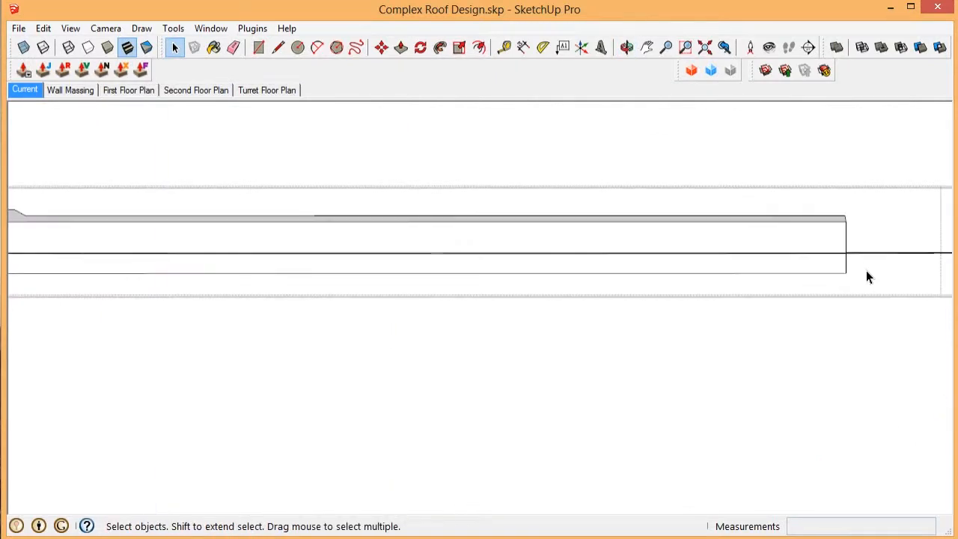
{"action": "scroll", "coordinate": [868, 266], "scroll_direction": "down", "scroll_amount": 2}
{"action": "left_click", "coordinate": [228, 434]}
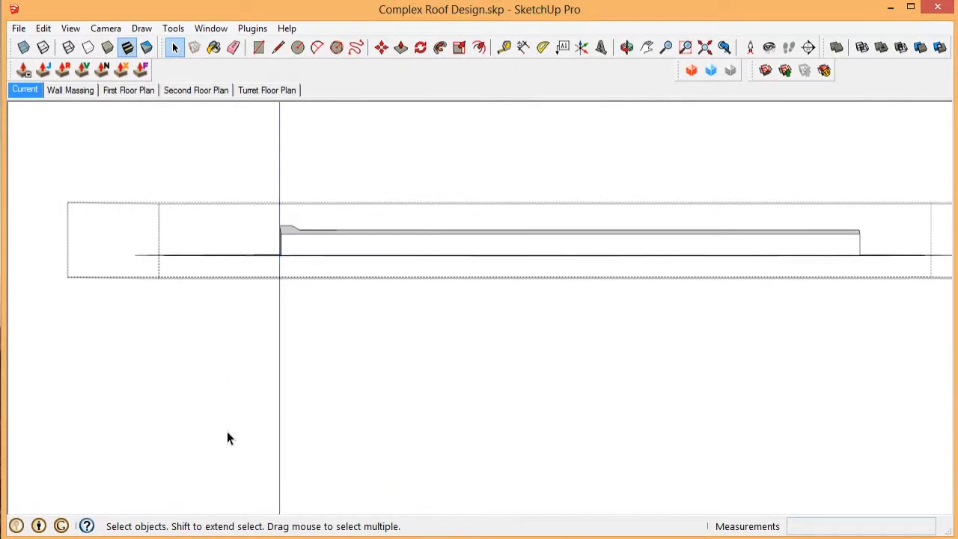
Erase the leftover cutting circle and show the rest of the model around the trimmed roof board.
{"action": "scroll", "coordinate": [496, 251], "scroll_direction": "down", "scroll_amount": 2}
{"action": "middle_click_drag", "start_coordinate": [738, 305], "coordinate": [629, 322]}
{"action": "scroll", "coordinate": [611, 261], "scroll_direction": "up", "scroll_amount": 5}
{"action": "middle_click_drag", "start_coordinate": [610, 267], "coordinate": [421, 242]}
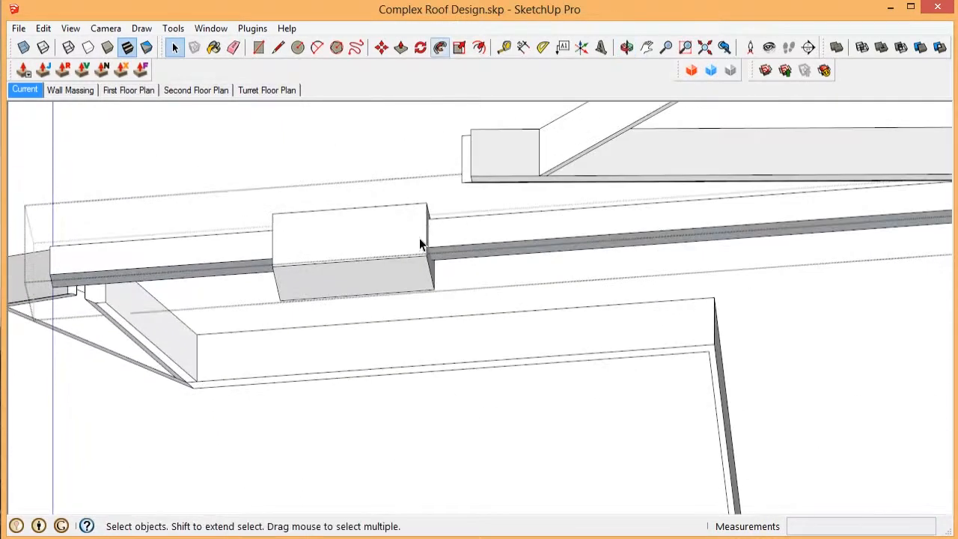
Reverse the narrow bottom face of the trimmed roof board.
{"action": "scroll", "coordinate": [472, 254], "scroll_direction": "up", "scroll_amount": 3}
{"action": "key", "text": "p"}
{"action": "left_click", "coordinate": [383, 300]}
{"action": "key", "text": "space"}
{"action": "right_click", "coordinate": [471, 287]}
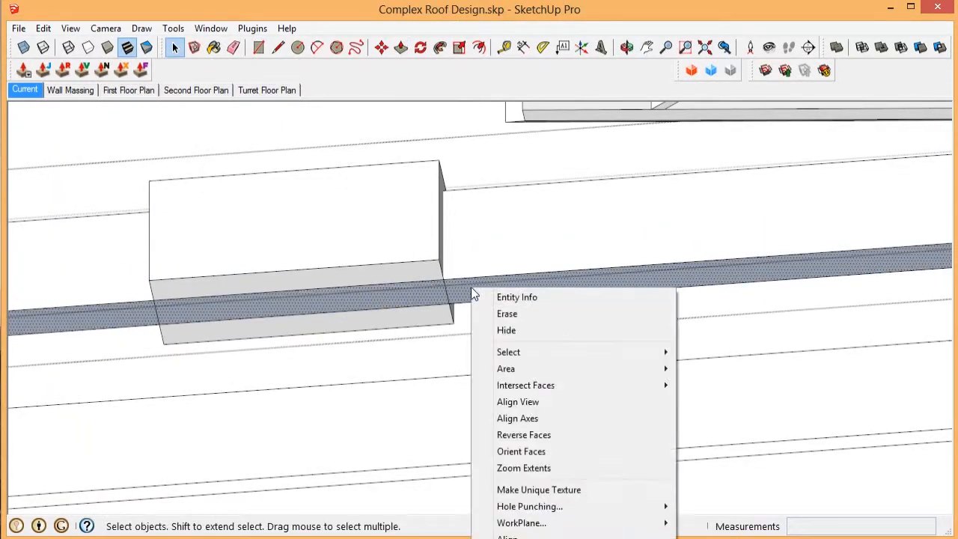
{"action": "key", "text": "r"}
Use Align Group/Component to place another duplicate of the box on the next long roof board, red axis along its upper edge.
{"action": "scroll", "coordinate": [472, 288], "scroll_direction": "down", "scroll_amount": 3}
{"action": "middle_click_drag", "start_coordinate": [470, 292], "coordinate": [579, 345]}
{"action": "scroll", "coordinate": [579, 344], "scroll_direction": "up", "scroll_amount": 2}
{"action": "scroll", "coordinate": [580, 345], "scroll_direction": "down", "scroll_amount": 2}
{"action": "scroll", "coordinate": [266, 300], "scroll_direction": "up", "scroll_amount": 3}
{"action": "left_click", "coordinate": [235, 325]}
{"action": "right_click", "coordinate": [235, 325]}
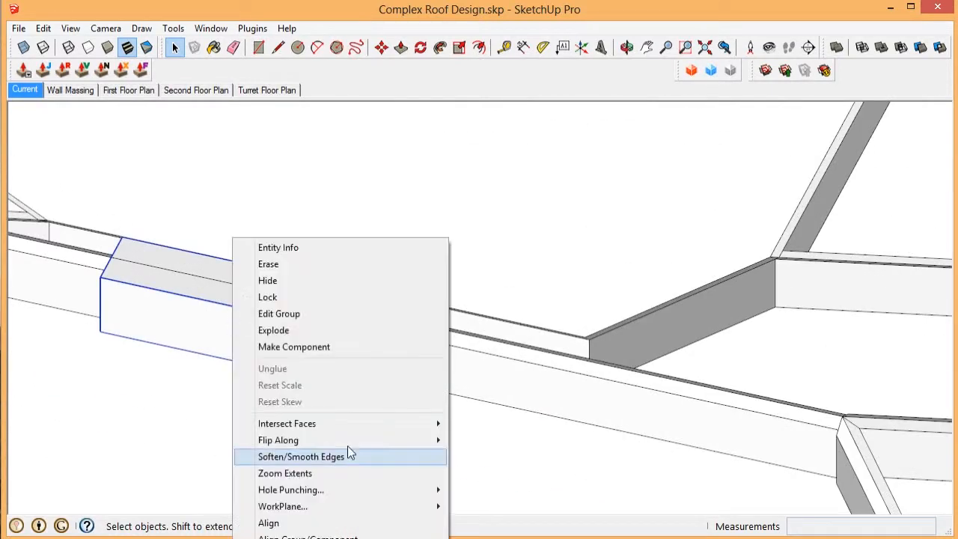
{"action": "left_click", "coordinate": [295, 220]}
{"action": "middle_click_drag", "start_coordinate": [294, 220], "coordinate": [304, 224]}
{"action": "scroll", "coordinate": [299, 202], "scroll_direction": "up", "scroll_amount": 3}
{"action": "right_click", "coordinate": [295, 184]}
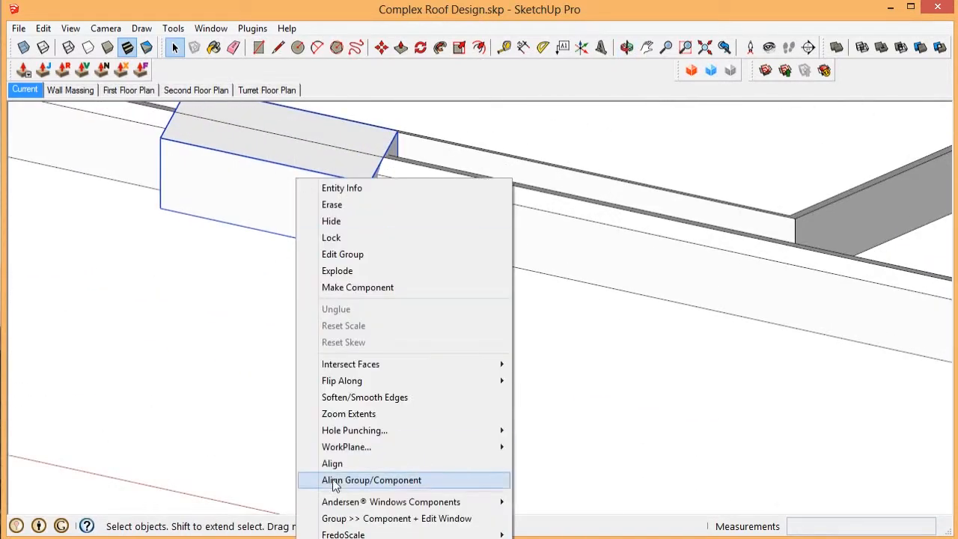
{"action": "left_click", "coordinate": [364, 479]}
{"action": "scroll", "coordinate": [364, 337], "scroll_direction": "down", "scroll_amount": 5}
{"action": "scroll", "coordinate": [352, 329], "scroll_direction": "up", "scroll_amount": 4}
{"action": "scroll", "coordinate": [338, 320], "scroll_direction": "up", "scroll_amount": 3}
{"action": "left_click", "coordinate": [338, 314]}
{"action": "left_click", "coordinate": [269, 282]}
{"action": "left_click", "coordinate": [323, 338]}
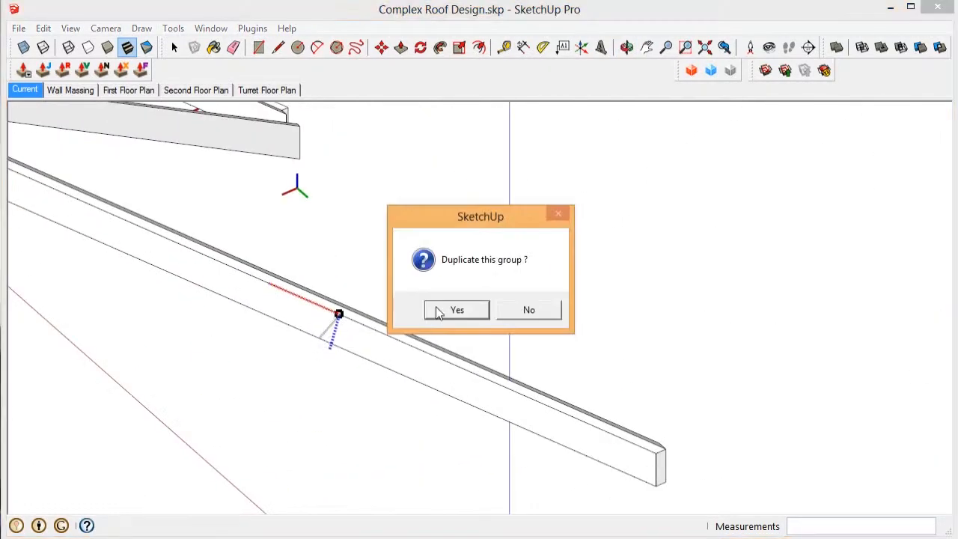
{"action": "left_click", "coordinate": [439, 310]}
Move the newly placed box by the midpoint of its end edge onto the adjoining corner of the roof board.
{"action": "scroll", "coordinate": [559, 311], "scroll_direction": "up", "scroll_amount": 2}
{"action": "middle_click_drag", "start_coordinate": [558, 311], "coordinate": [510, 331]}
{"action": "scroll", "coordinate": [472, 319], "scroll_direction": "down", "scroll_amount": 3}
{"action": "scroll", "coordinate": [473, 319], "scroll_direction": "up", "scroll_amount": 1}
{"action": "scroll", "coordinate": [508, 331], "scroll_direction": "up", "scroll_amount": 3}
{"action": "left_click", "coordinate": [652, 297]}
{"action": "key", "text": "m"}
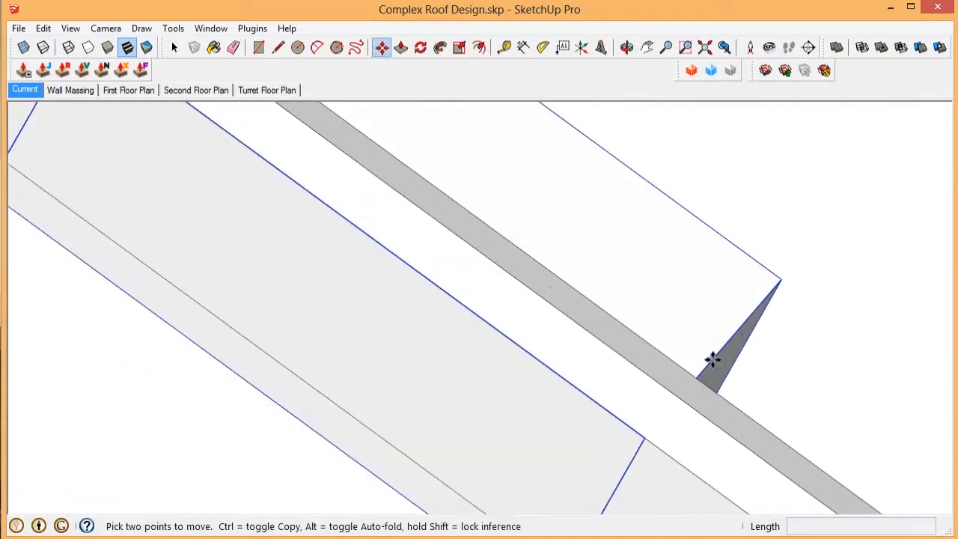
{"action": "left_click", "coordinate": [712, 359]}
{"action": "left_click", "coordinate": [697, 385]}
Open the new box group and Push/Pull its long side face outward past the roof board.
{"action": "key", "text": "space"}
{"action": "triple_click", "coordinate": [575, 339]}
{"action": "middle_click_drag", "start_coordinate": [624, 332], "coordinate": [554, 365]}
{"action": "left_click", "coordinate": [553, 365]}
{"action": "key", "text": "p"}
{"action": "left_click_drag", "start_coordinate": [554, 366], "coordinate": [560, 353]}
{"action": "key", "text": "space"}
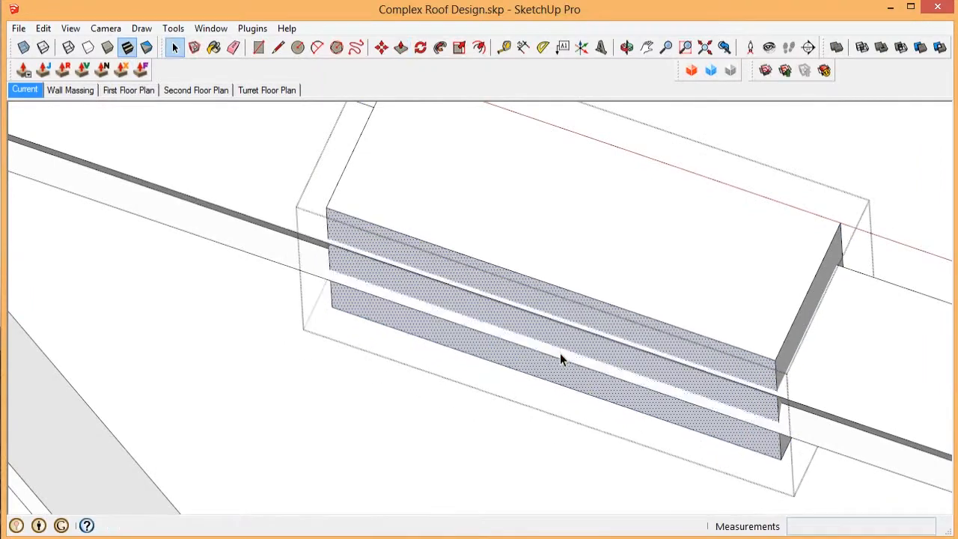
Select all geometry of the long roof board and draw a large circle through it on the aligned box's plane.
{"action": "scroll", "coordinate": [560, 354], "scroll_direction": "down", "scroll_amount": 3}
{"action": "mouse_move", "coordinate": [560, 353]}
{"action": "middle_mouse_down"}
{"action": "mouse_move", "coordinate": [462, 231]}
{"action": "mouse_move", "coordinate": [572, 353]}
{"action": "middle_mouse_up"}
{"action": "scroll", "coordinate": [572, 357], "scroll_direction": "up", "scroll_amount": 2}
{"action": "triple_click", "coordinate": [582, 357]}
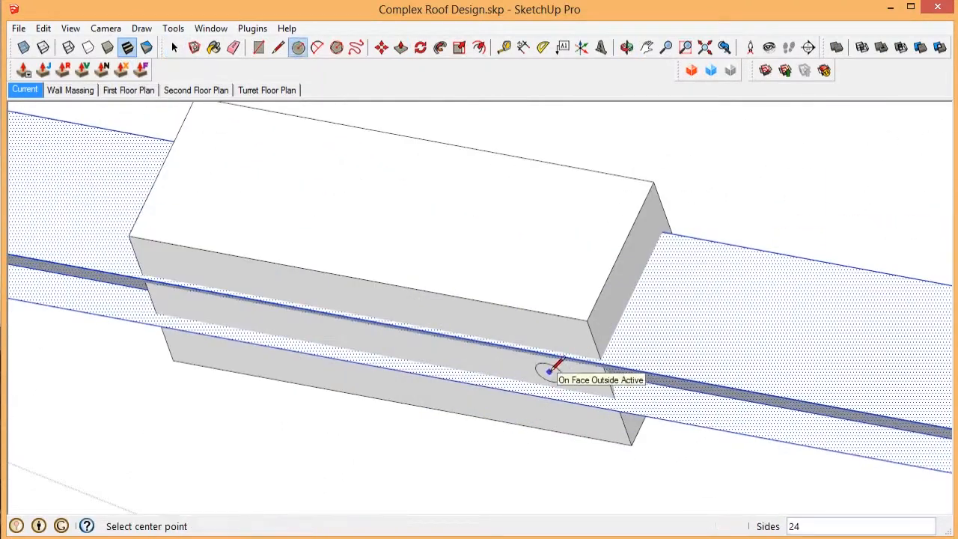
{"action": "scroll", "coordinate": [524, 350], "scroll_direction": "down", "scroll_amount": 2}
{"action": "left_click", "coordinate": [713, 347]}
{"action": "scroll", "coordinate": [634, 401], "scroll_direction": "down", "scroll_amount": 5}
{"action": "scroll", "coordinate": [557, 271], "scroll_direction": "down", "scroll_amount": 2}
{"action": "left_click", "coordinate": [530, 217]}
{"action": "scroll", "coordinate": [556, 344], "scroll_direction": "up", "scroll_amount": 2}
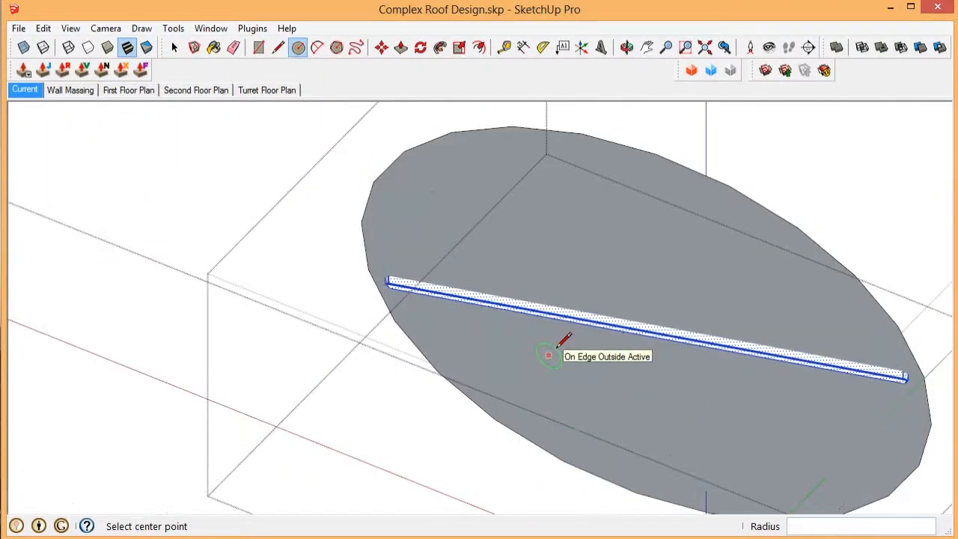
Try to Push/Pull the long roof board's narrow bottom face to change the board's depth.
{"action": "middle_click_drag", "start_coordinate": [577, 336], "coordinate": [716, 274]}
{"action": "key", "text": "space"}
{"action": "scroll", "coordinate": [577, 291], "scroll_direction": "down", "scroll_amount": 2}
{"action": "middle_click_drag", "start_coordinate": [577, 291], "coordinate": [874, 229]}
{"action": "scroll", "coordinate": [658, 352], "scroll_direction": "up", "scroll_amount": 4}
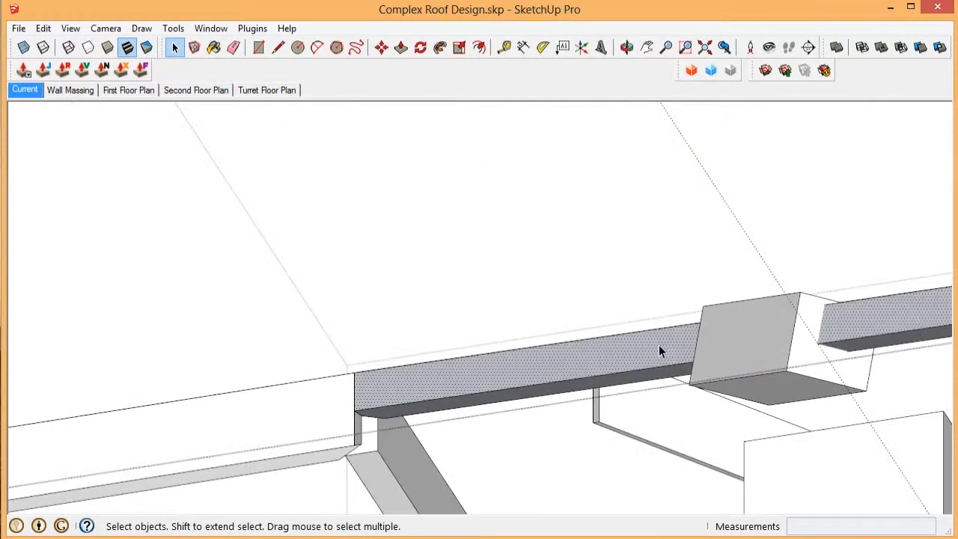
{"action": "middle_click_drag", "start_coordinate": [658, 351], "coordinate": [688, 314]}
{"action": "left_click", "coordinate": [688, 374]}
{"action": "key", "text": "p"}
{"action": "left_click", "coordinate": [688, 377]}
{"action": "scroll", "coordinate": [791, 326], "scroll_direction": "down", "scroll_amount": 5}
{"action": "left_click", "coordinate": [799, 329]}
{"action": "scroll", "coordinate": [647, 407], "scroll_direction": "up", "scroll_amount": 5}
{"action": "scroll", "coordinate": [636, 410], "scroll_direction": "down", "scroll_amount": 2}
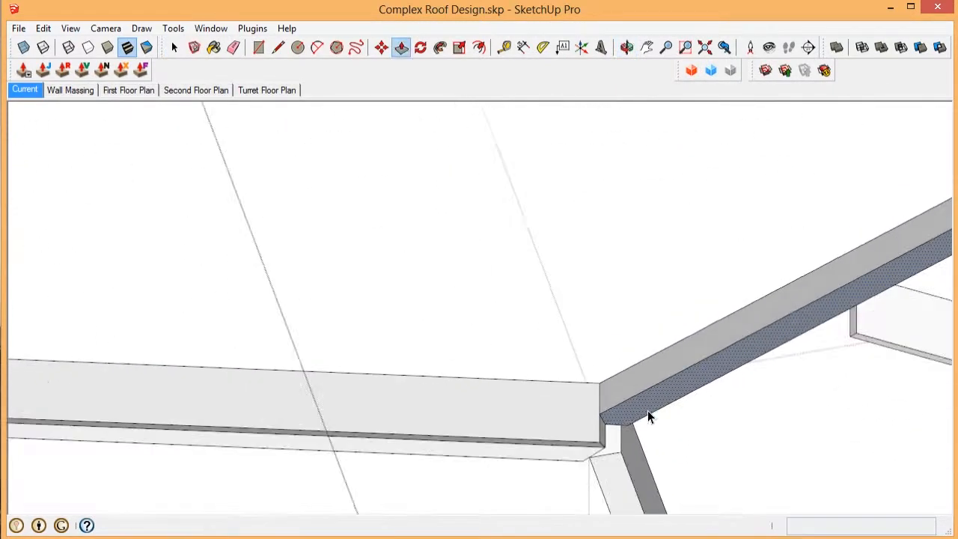
Move the long roof board's narrow bottom face from its end corner to the lower corner of the adjoining roof board.
{"action": "scroll", "coordinate": [615, 421], "scroll_direction": "up", "scroll_amount": 4}
{"action": "mouse_move", "coordinate": [615, 420]}
{"action": "middle_mouse_down"}
{"action": "mouse_move", "coordinate": [626, 419]}
{"action": "mouse_move", "coordinate": [599, 413]}
{"action": "middle_mouse_up"}
{"action": "key", "text": "space"}
{"action": "left_click", "coordinate": [614, 402]}
{"action": "scroll", "coordinate": [599, 411], "scroll_direction": "down", "scroll_amount": 3}
{"action": "key", "text": "m"}
{"action": "scroll", "coordinate": [596, 417], "scroll_direction": "up", "scroll_amount": 5}
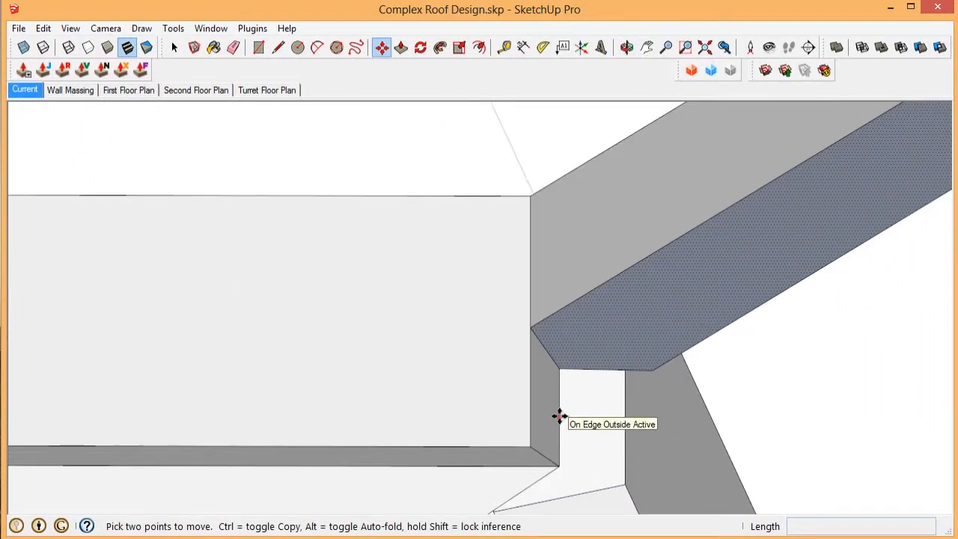
{"action": "left_click", "coordinate": [531, 329]}
{"action": "scroll", "coordinate": [519, 374], "scroll_direction": "down", "scroll_amount": 5}
{"action": "left_click", "coordinate": [522, 389]}
{"action": "key", "text": "space"}
Examine the trimmed long roof board along its bottom face and ends.
{"action": "scroll", "coordinate": [479, 393], "scroll_direction": "down", "scroll_amount": 2}
{"action": "scroll", "coordinate": [704, 285], "scroll_direction": "up", "scroll_amount": 4}
{"action": "middle_click_drag", "start_coordinate": [703, 285], "coordinate": [851, 289]}
{"action": "scroll", "coordinate": [650, 367], "scroll_direction": "down", "scroll_amount": 3}
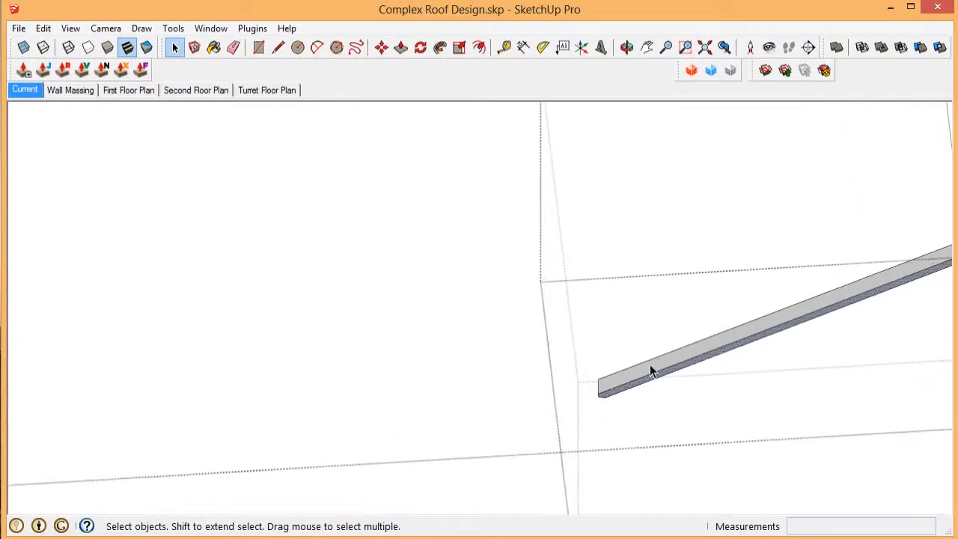
{"action": "scroll", "coordinate": [625, 387], "scroll_direction": "up", "scroll_amount": 5}
{"action": "scroll", "coordinate": [623, 385], "scroll_direction": "down", "scroll_amount": 5}
{"action": "mouse_move", "coordinate": [624, 389]}
{"action": "middle_mouse_down"}
{"action": "mouse_move", "coordinate": [711, 496]}
{"action": "mouse_move", "coordinate": [856, 495]}
{"action": "mouse_move", "coordinate": [672, 288]}
{"action": "mouse_move", "coordinate": [701, 392]}
{"action": "mouse_move", "coordinate": [931, 299]}
{"action": "mouse_move", "coordinate": [646, 306]}
{"action": "mouse_move", "coordinate": [613, 284]}
{"action": "mouse_move", "coordinate": [585, 474]}
{"action": "mouse_move", "coordinate": [636, 161]}
{"action": "middle_mouse_up"}
{"action": "scroll", "coordinate": [671, 289], "scroll_direction": "down", "scroll_amount": 2}
{"action": "scroll", "coordinate": [629, 298], "scroll_direction": "up", "scroll_amount": 5}
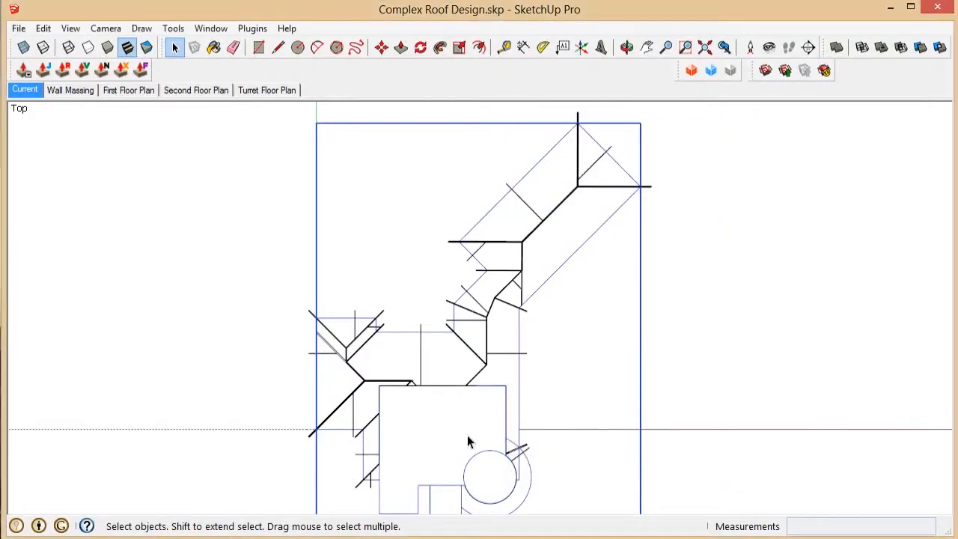
Review the roof boards over the first floor massing, checking where they overhang the wall edges.
{"action": "middle_click_drag", "start_coordinate": [467, 436], "coordinate": [656, 192]}
{"action": "scroll", "coordinate": [474, 421], "scroll_direction": "up", "scroll_amount": 8}
{"action": "middle_click_drag", "start_coordinate": [474, 421], "coordinate": [396, 420]}
{"action": "scroll", "coordinate": [770, 342], "scroll_direction": "down", "scroll_amount": 7}
{"action": "middle_click_drag", "start_coordinate": [770, 342], "coordinate": [520, 301]}
{"action": "scroll", "coordinate": [520, 302], "scroll_direction": "down", "scroll_amount": 3}
{"action": "scroll", "coordinate": [468, 273], "scroll_direction": "up", "scroll_amount": 7}
{"action": "middle_click_drag", "start_coordinate": [419, 288], "coordinate": [424, 329]}
{"action": "scroll", "coordinate": [536, 346], "scroll_direction": "down", "scroll_amount": 5}
{"action": "scroll", "coordinate": [537, 346], "scroll_direction": "up", "scroll_amount": 6}
{"action": "scroll", "coordinate": [424, 329], "scroll_direction": "down", "scroll_amount": 4}
{"action": "scroll", "coordinate": [424, 329], "scroll_direction": "up", "scroll_amount": 5}
{"action": "middle_click_drag", "start_coordinate": [258, 331], "coordinate": [557, 282], "text": "shift"}
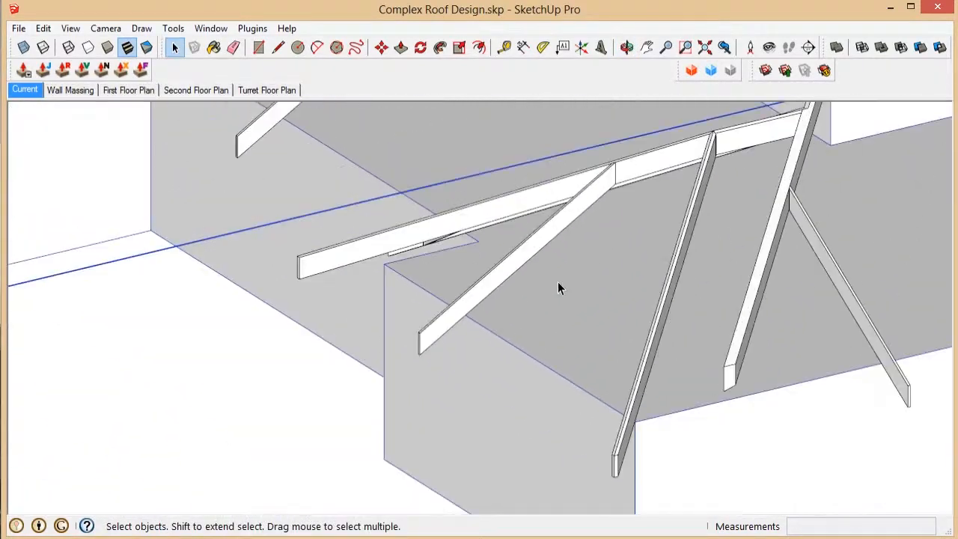
Select the first floor massing's top face and offset its outline inward by 6 1/8".
{"action": "scroll", "coordinate": [557, 289], "scroll_direction": "down", "scroll_amount": 3}
{"action": "scroll", "coordinate": [547, 310], "scroll_direction": "up", "scroll_amount": 3}
{"action": "left_click", "coordinate": [547, 310]}
{"action": "scroll", "coordinate": [547, 310], "scroll_direction": "down", "scroll_amount": 4}
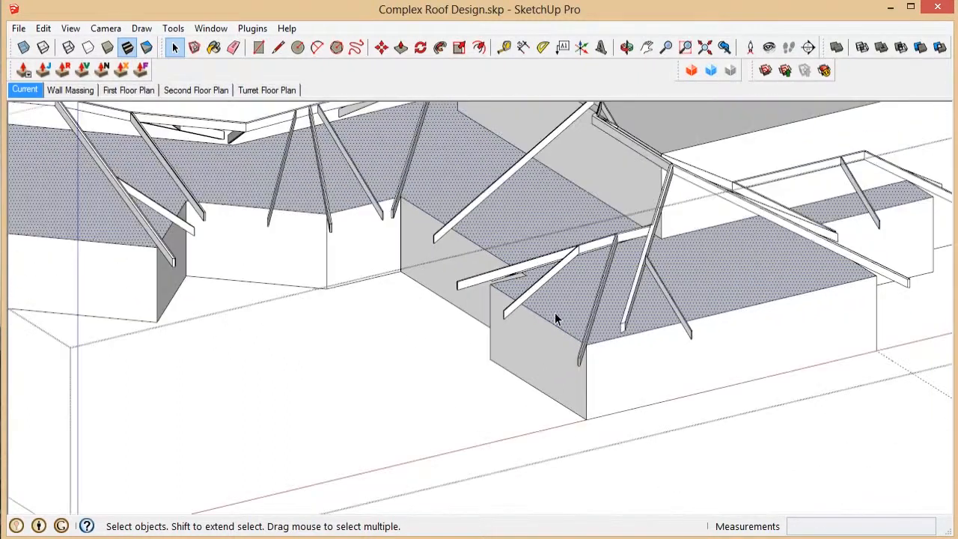
{"action": "scroll", "coordinate": [555, 318], "scroll_direction": "up", "scroll_amount": 4}
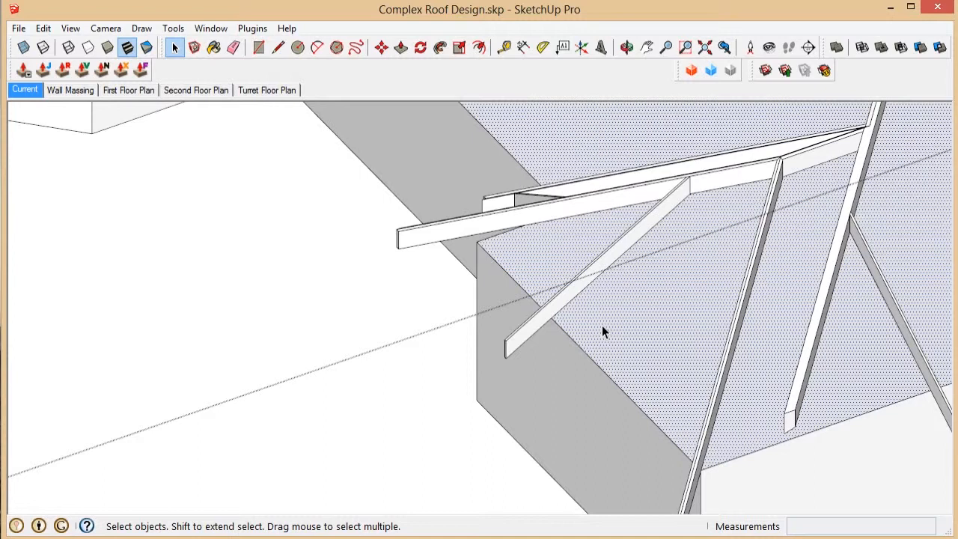
{"action": "scroll", "coordinate": [602, 327], "scroll_direction": "up", "scroll_amount": 5}
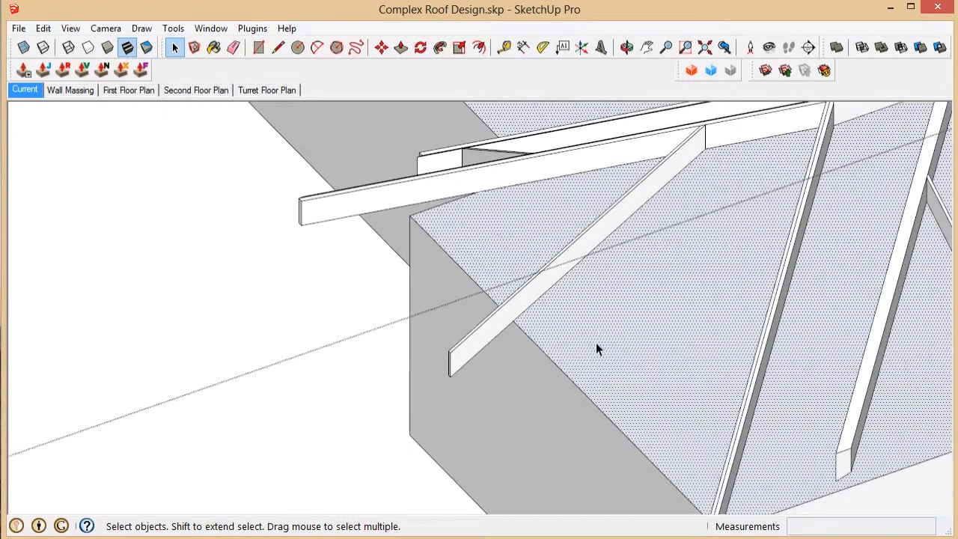
{"action": "scroll", "coordinate": [531, 336], "scroll_direction": "down", "scroll_amount": 2}
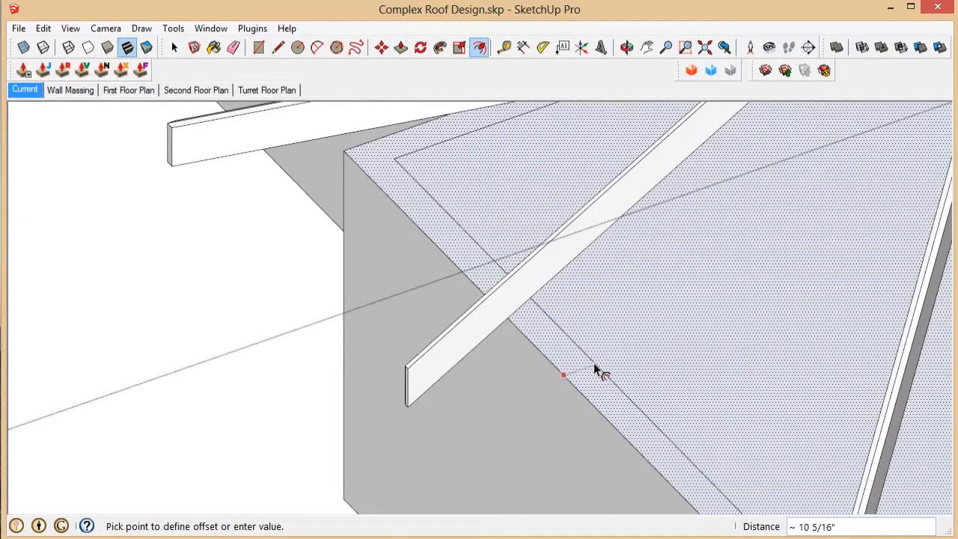
{"action": "type", "text": "1/8"}
{"action": "key", "text": "Return"}
{"action": "key", "text": "space"}
{"action": "scroll", "coordinate": [531, 326], "scroll_direction": "up", "scroll_amount": 3}
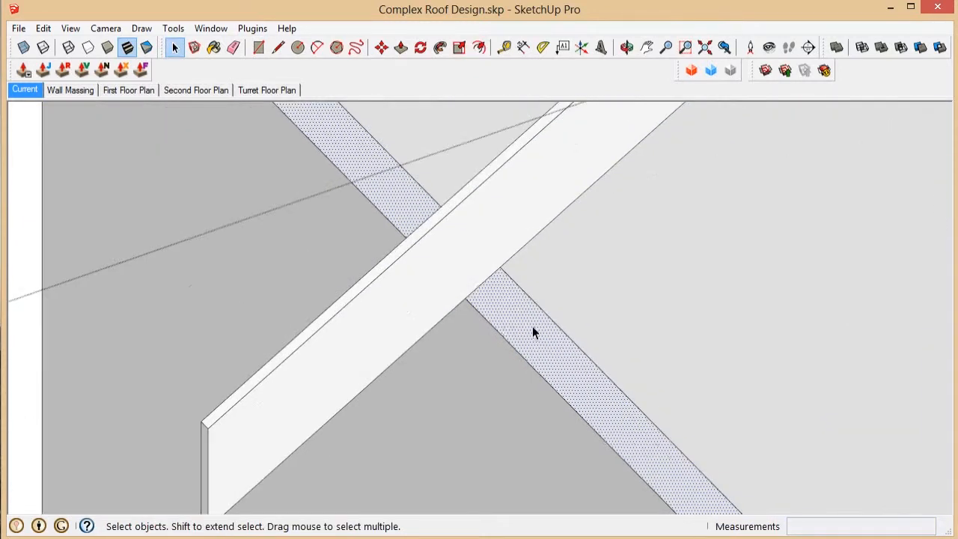
Place a vertical guide, parallel to the wall's corner edge, on the offset strip's inner edge beside the common roof board.
{"action": "scroll", "coordinate": [525, 321], "scroll_direction": "down", "scroll_amount": 2}
{"action": "key", "text": "t"}
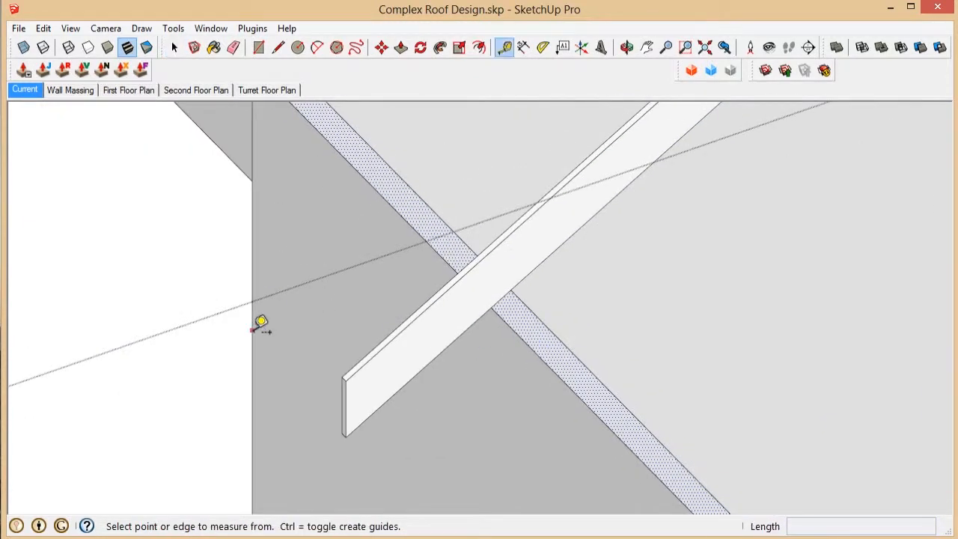
{"action": "scroll", "coordinate": [499, 314], "scroll_direction": "up", "scroll_amount": 2}
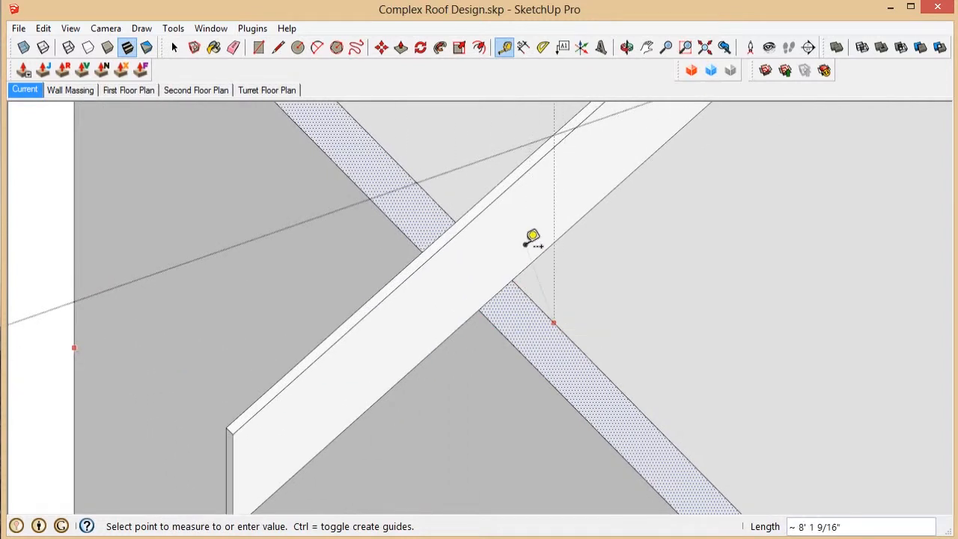
{"action": "scroll", "coordinate": [525, 245], "scroll_direction": "down", "scroll_amount": 2}
{"action": "mouse_move", "coordinate": [525, 245]}
{"action": "middle_mouse_down"}
{"action": "mouse_move", "coordinate": [550, 223]}
{"action": "mouse_move", "coordinate": [531, 260]}
{"action": "middle_mouse_up"}
{"action": "scroll", "coordinate": [532, 260], "scroll_direction": "up", "scroll_amount": 2}
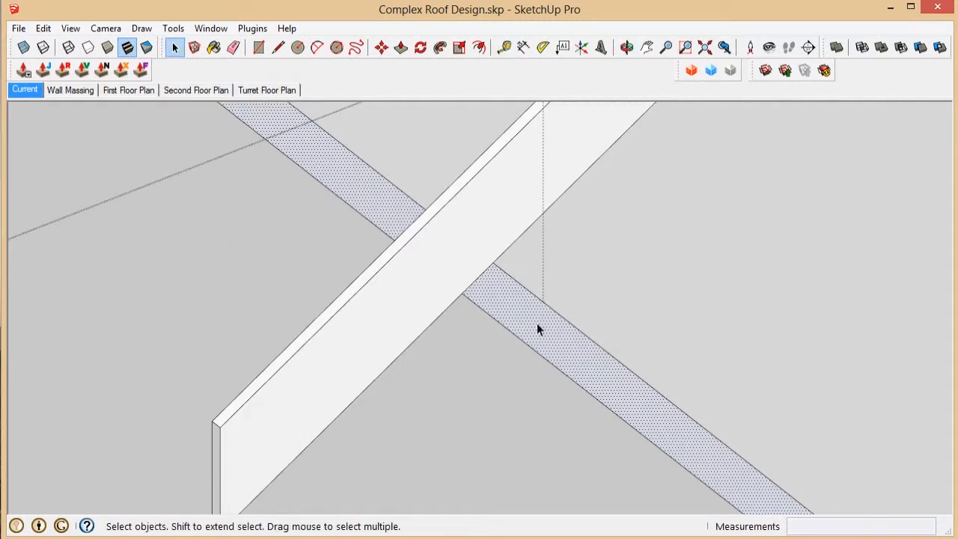
Push/Pull the narrow wall strip up about 11 1/4" to the roof board's lower edge at the guide.
{"action": "key", "text": "p"}
{"action": "left_click_drag", "start_coordinate": [542, 303], "coordinate": [546, 222]}
{"action": "middle_click_drag", "start_coordinate": [545, 222], "coordinate": [602, 329]}
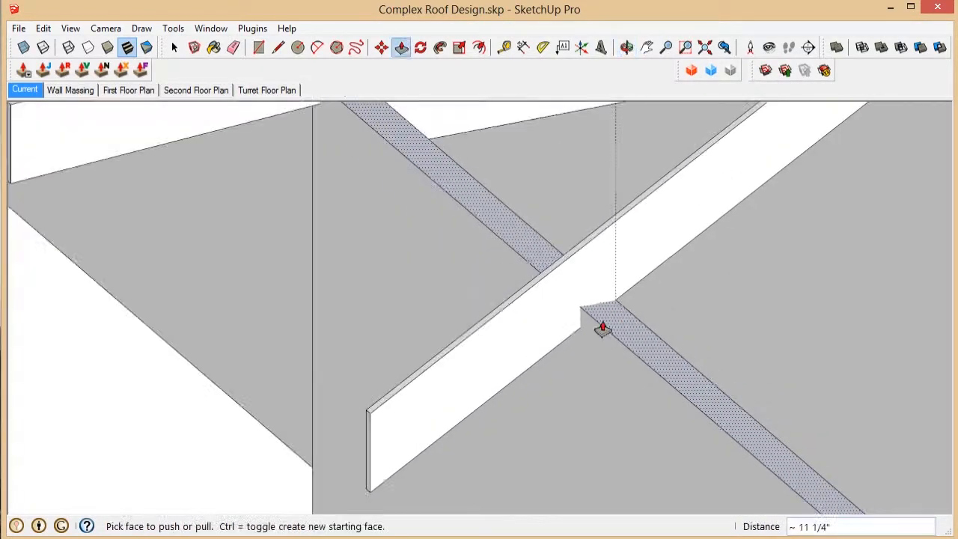
Measure vertically from the raised strip's outer corner to the roof board's top edge along a guide, and erase the inner guide.
{"action": "key", "text": "t"}
{"action": "scroll", "coordinate": [606, 309], "scroll_direction": "up", "scroll_amount": 3}
{"action": "left_click", "coordinate": [616, 263]}
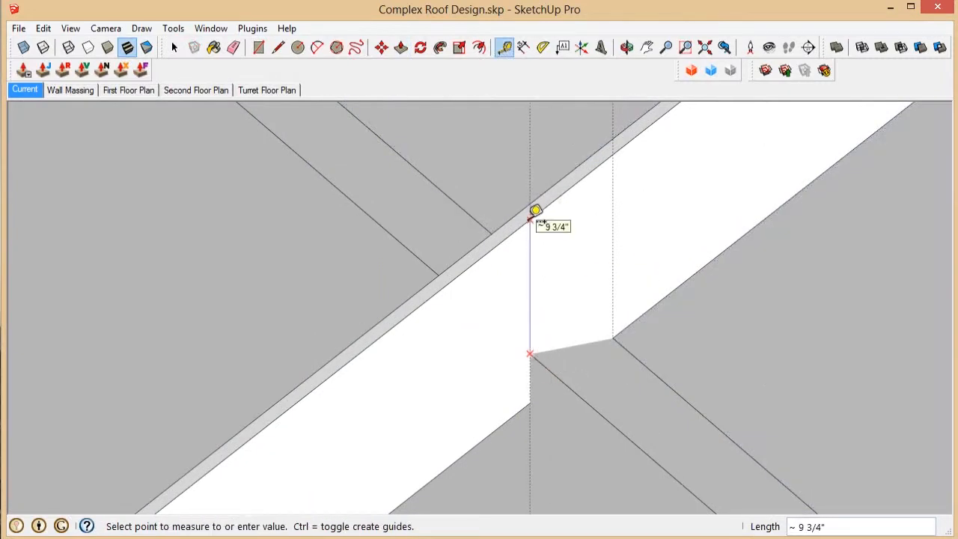
{"action": "key", "text": "space"}
{"action": "scroll", "coordinate": [609, 254], "scroll_direction": "down", "scroll_amount": 3}
{"action": "key", "text": "e"}
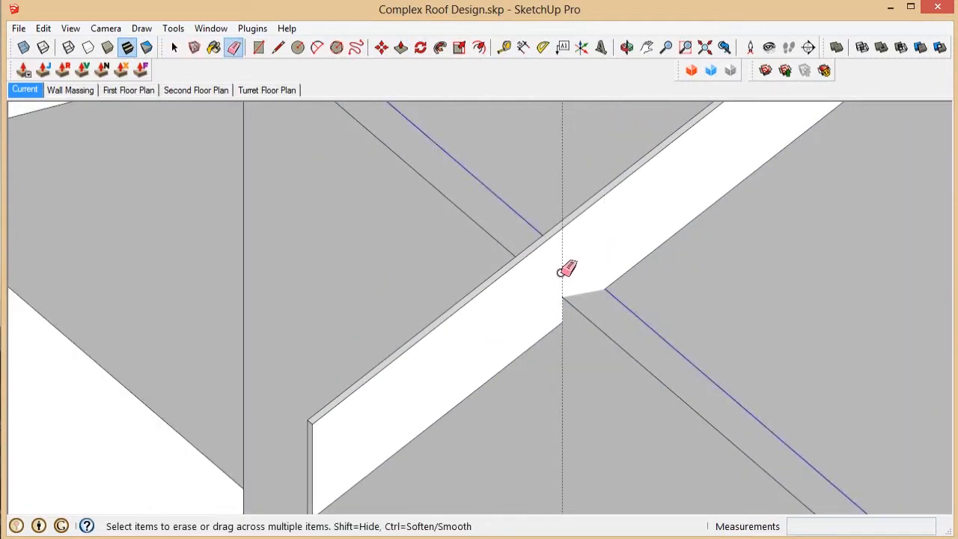
{"action": "mouse_move", "coordinate": [566, 267]}
{"action": "middle_mouse_down"}
{"action": "mouse_move", "coordinate": [636, 324]}
{"action": "mouse_move", "coordinate": [519, 297]}
{"action": "mouse_move", "coordinate": [633, 381]}
{"action": "middle_mouse_up"}
{"action": "key", "text": "space"}
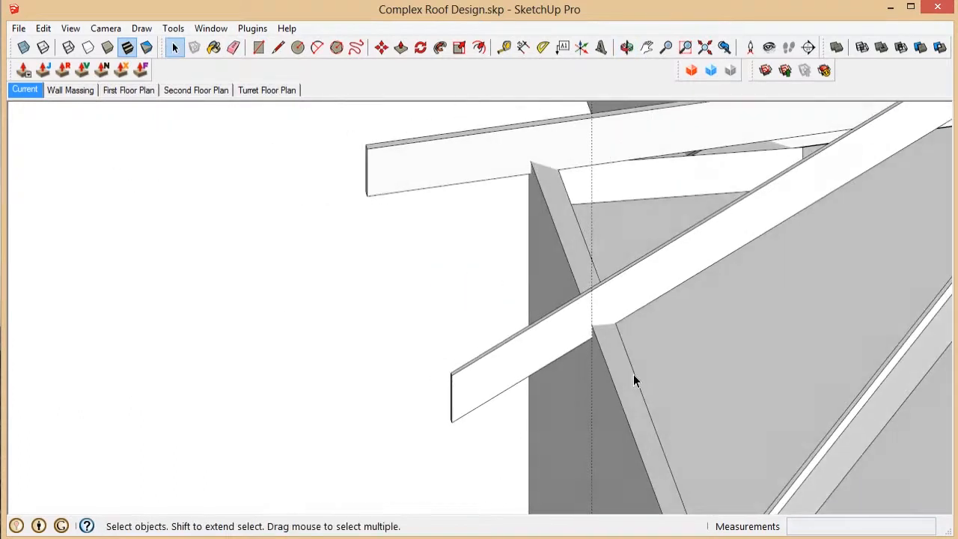
Try to offset the outer edge of the round turret base's top face inward.
{"action": "scroll", "coordinate": [616, 313], "scroll_direction": "down", "scroll_amount": 2}
{"action": "scroll", "coordinate": [616, 310], "scroll_direction": "up", "scroll_amount": 3}
{"action": "middle_click_drag", "start_coordinate": [616, 310], "coordinate": [292, 314]}
{"action": "scroll", "coordinate": [368, 234], "scroll_direction": "down", "scroll_amount": 3}
{"action": "scroll", "coordinate": [368, 235], "scroll_direction": "up", "scroll_amount": 3}
{"action": "scroll", "coordinate": [396, 341], "scroll_direction": "down", "scroll_amount": 3}
{"action": "scroll", "coordinate": [721, 381], "scroll_direction": "up", "scroll_amount": 3}
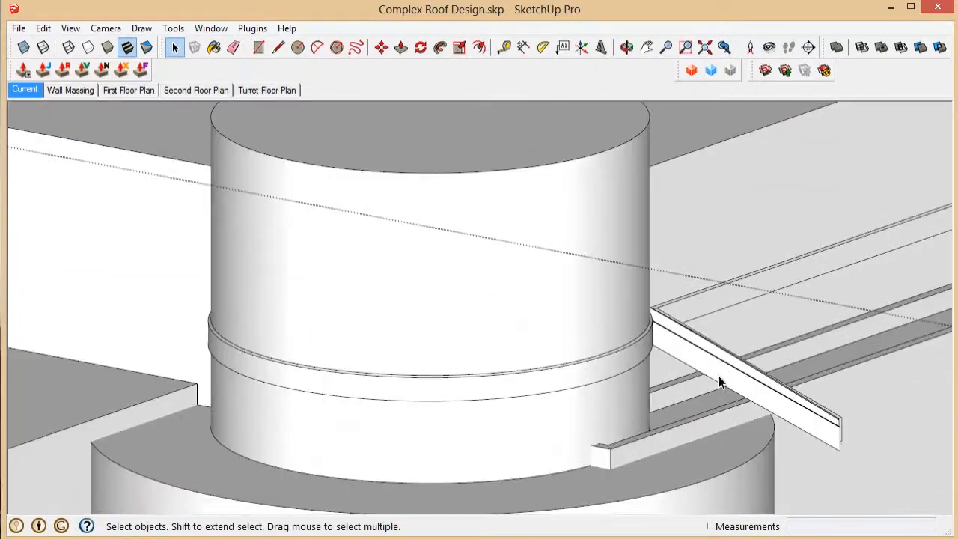
{"action": "middle_click_drag", "start_coordinate": [720, 381], "coordinate": [384, 342]}
{"action": "scroll", "coordinate": [384, 342], "scroll_direction": "down", "scroll_amount": 3}
{"action": "scroll", "coordinate": [534, 247], "scroll_direction": "up", "scroll_amount": 3}
{"action": "middle_click_drag", "start_coordinate": [535, 247], "coordinate": [565, 376]}
{"action": "left_click", "coordinate": [596, 361]}
{"action": "scroll", "coordinate": [599, 364], "scroll_direction": "down", "scroll_amount": 3}
{"action": "scroll", "coordinate": [613, 364], "scroll_direction": "up", "scroll_amount": 3}
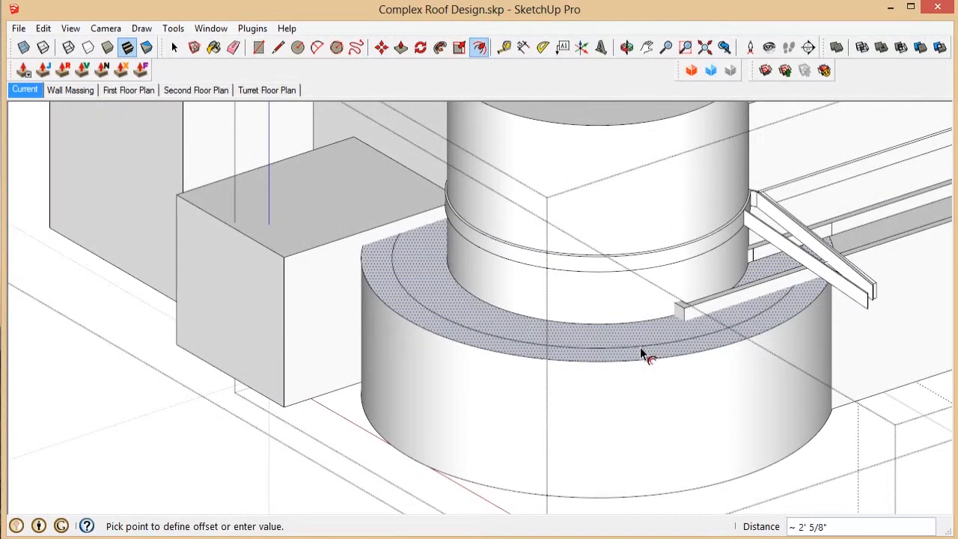
{"action": "key", "text": "Return"}
{"action": "key", "text": "space"}
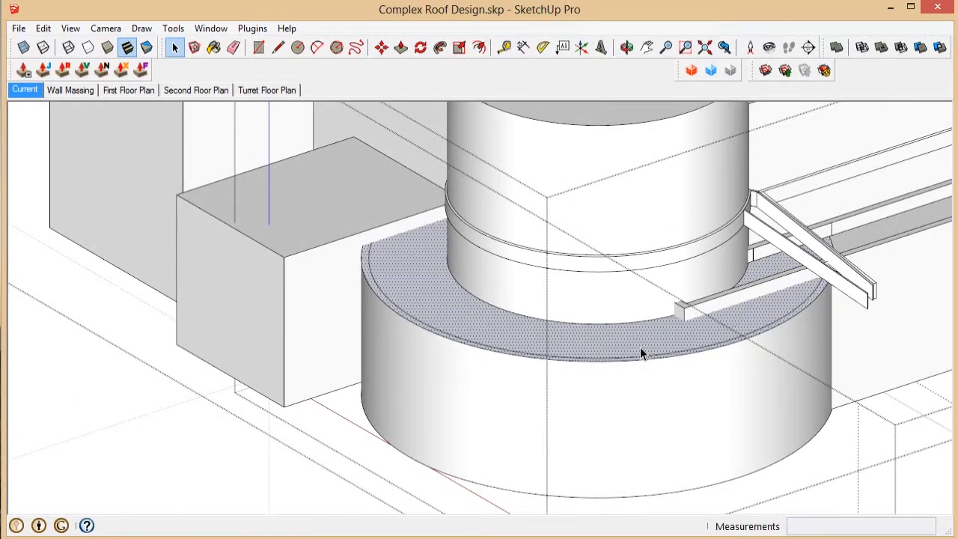
Examine the offset outline around the round turret base and where it meets the adjoining walls.
{"action": "scroll", "coordinate": [791, 302], "scroll_direction": "up", "scroll_amount": 5}
{"action": "scroll", "coordinate": [853, 303], "scroll_direction": "down", "scroll_amount": 5}
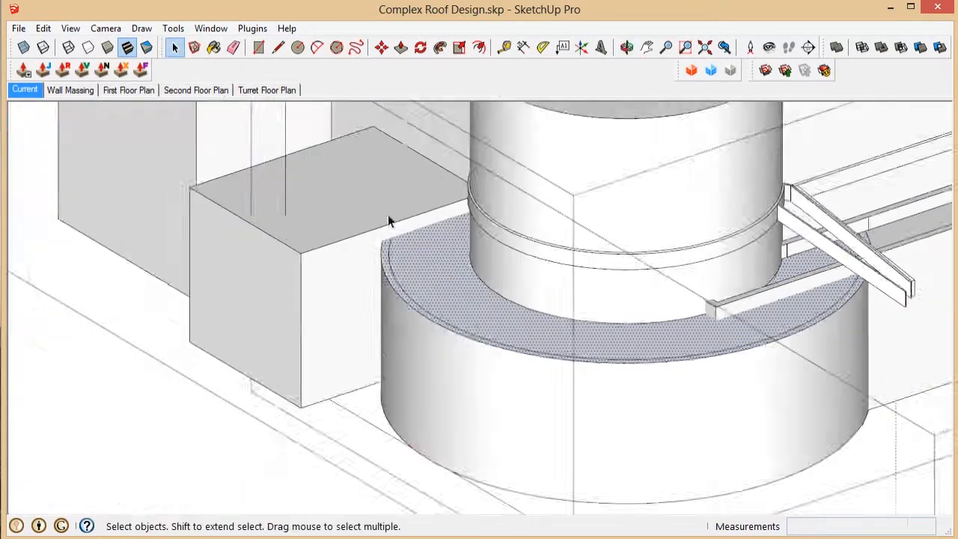
{"action": "scroll", "coordinate": [403, 269], "scroll_direction": "up", "scroll_amount": 6}
{"action": "scroll", "coordinate": [403, 268], "scroll_direction": "down", "scroll_amount": 4}
{"action": "middle_click_drag", "start_coordinate": [409, 291], "coordinate": [916, 378]}
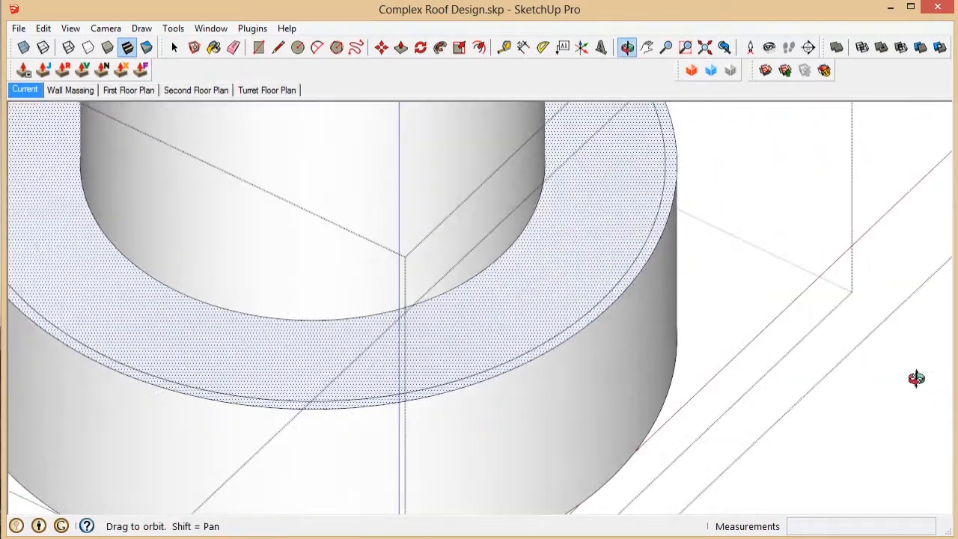
{"action": "scroll", "coordinate": [915, 379], "scroll_direction": "down", "scroll_amount": 4}
{"action": "scroll", "coordinate": [558, 327], "scroll_direction": "up", "scroll_amount": 5}
{"action": "scroll", "coordinate": [452, 346], "scroll_direction": "up", "scroll_amount": 4}
{"action": "scroll", "coordinate": [527, 355], "scroll_direction": "down", "scroll_amount": 6}
{"action": "middle_click_drag", "start_coordinate": [705, 469], "coordinate": [812, 434]}
{"action": "scroll", "coordinate": [637, 338], "scroll_direction": "up", "scroll_amount": 4}
{"action": "middle_click_drag", "start_coordinate": [638, 338], "coordinate": [609, 338]}
Offset the outer edge of the round turret base's top face inward by 6 1/8".
{"action": "scroll", "coordinate": [481, 363], "scroll_direction": "down", "scroll_amount": 6}
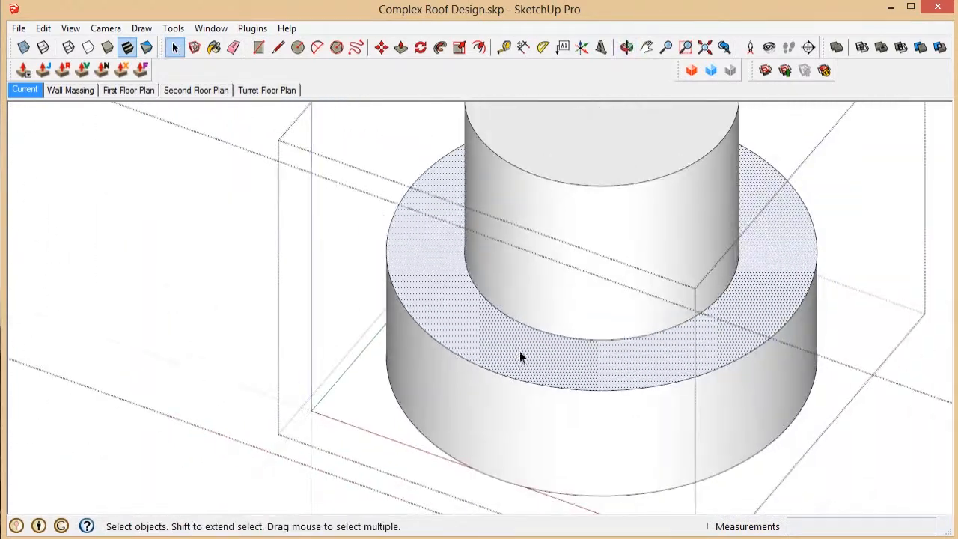
{"action": "left_click", "coordinate": [502, 360]}
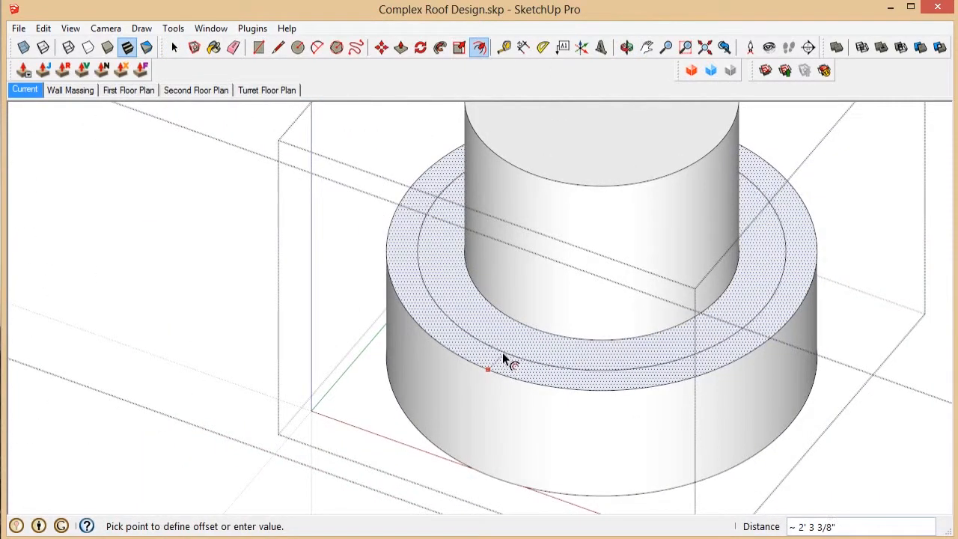
{"action": "type", "text": "6 1/8"}
{"action": "key", "text": "Return"}
{"action": "key", "text": "space"}
Draw a line across the narrow rim strip of the round base to separate its face, and erase the crossing line.
{"action": "scroll", "coordinate": [502, 352], "scroll_direction": "up", "scroll_amount": 5}
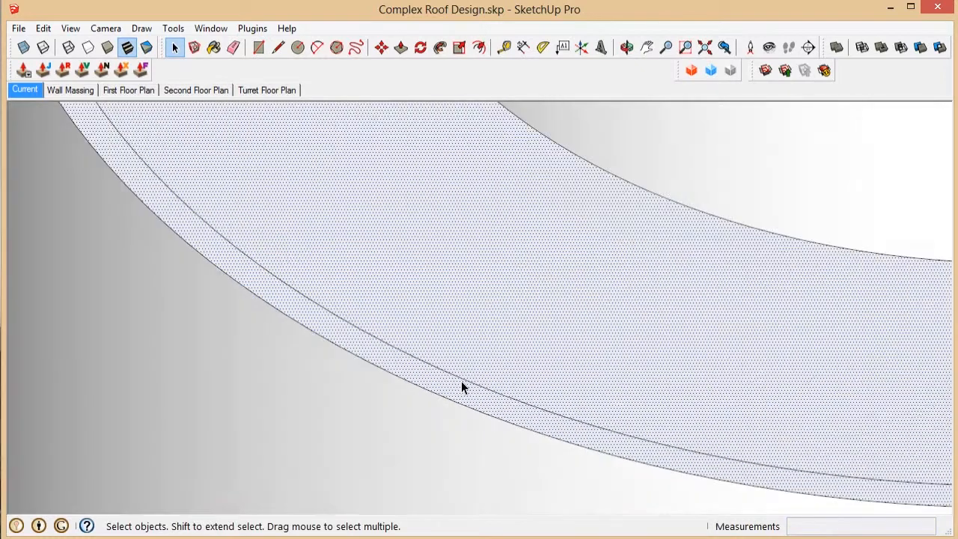
{"action": "middle_click_drag", "start_coordinate": [461, 381], "coordinate": [325, 302]}
{"action": "scroll", "coordinate": [325, 297], "scroll_direction": "up", "scroll_amount": 2}
{"action": "key", "text": "l"}
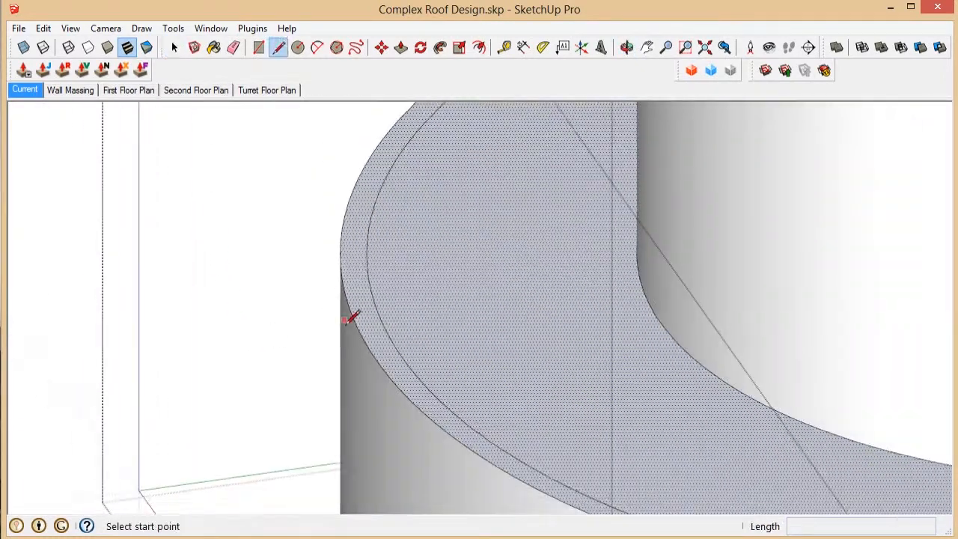
{"action": "left_click", "coordinate": [357, 328]}
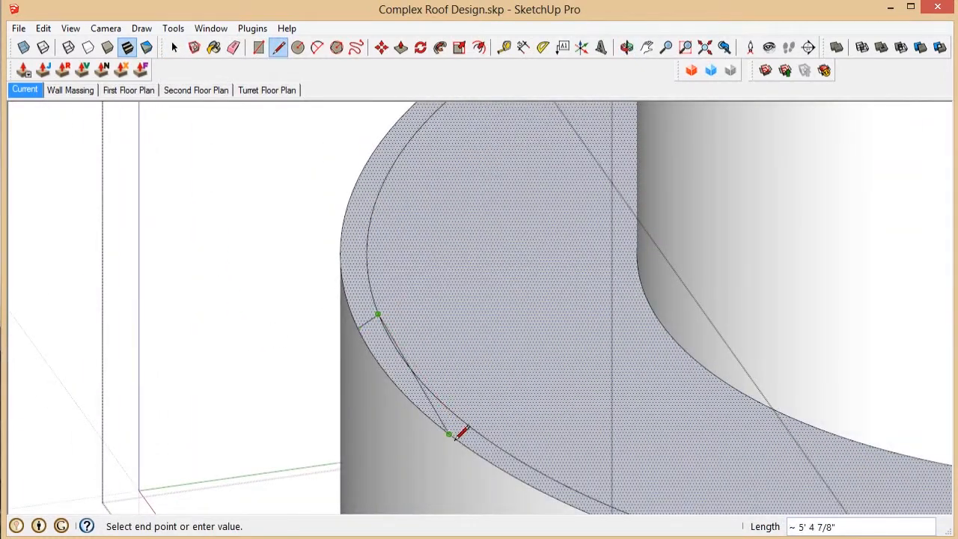
{"action": "left_click", "coordinate": [465, 437]}
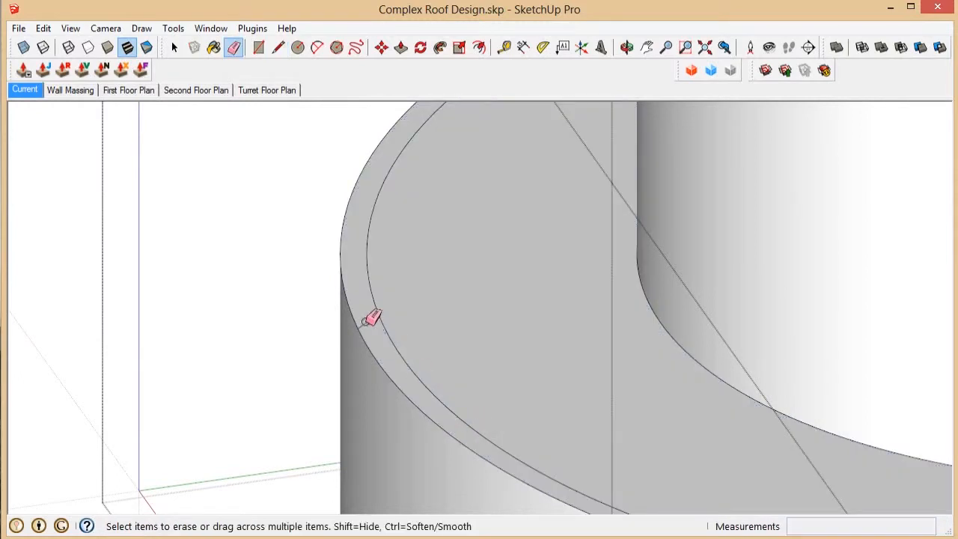
{"action": "scroll", "coordinate": [368, 330], "scroll_direction": "down", "scroll_amount": 5}
{"action": "middle_click_drag", "start_coordinate": [379, 345], "coordinate": [450, 389]}
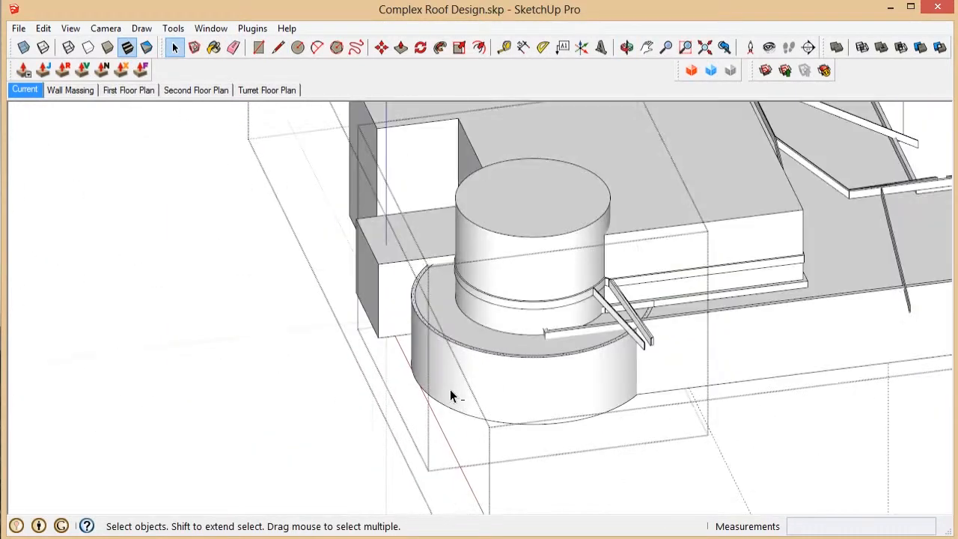
Push/Pull the curved rim strip up about 11 1/4" to the top edge of the straight raised wall strip.
{"action": "scroll", "coordinate": [450, 389], "scroll_direction": "up", "scroll_amount": 3}
{"action": "left_click", "coordinate": [545, 352]}
{"action": "scroll", "coordinate": [544, 352], "scroll_direction": "up", "scroll_amount": 4}
{"action": "key", "text": "p"}
{"action": "scroll", "coordinate": [801, 320], "scroll_direction": "up", "scroll_amount": 2}
{"action": "left_click", "coordinate": [801, 336]}
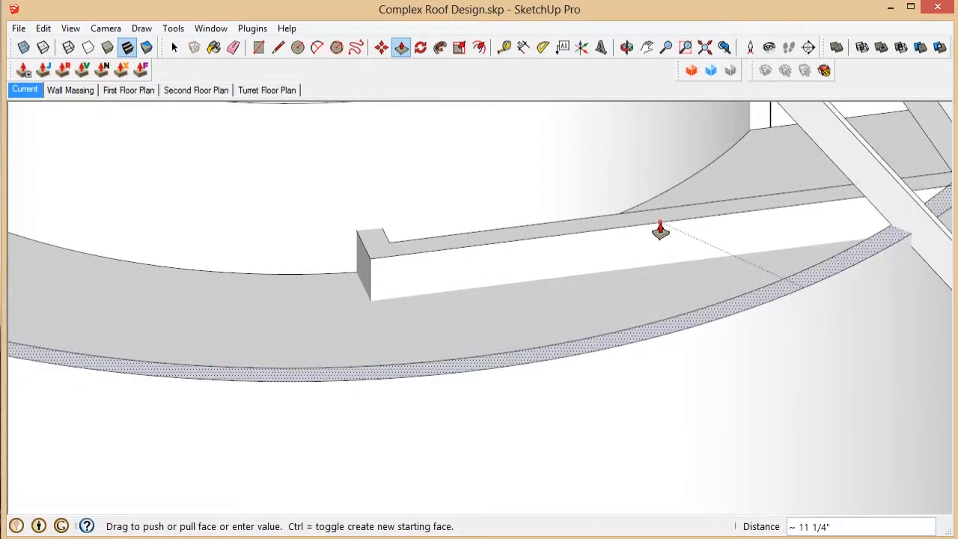
{"action": "left_click", "coordinate": [661, 229]}
Examine the raised curved wall strip where it meets the turret roof boards and the adjoining massing.
{"action": "scroll", "coordinate": [666, 229], "scroll_direction": "down", "scroll_amount": 4}
{"action": "scroll", "coordinate": [662, 281], "scroll_direction": "down", "scroll_amount": 4}
{"action": "scroll", "coordinate": [568, 291], "scroll_direction": "up", "scroll_amount": 3}
{"action": "scroll", "coordinate": [569, 291], "scroll_direction": "down", "scroll_amount": 3}
{"action": "scroll", "coordinate": [744, 276], "scroll_direction": "up", "scroll_amount": 5}
{"action": "scroll", "coordinate": [686, 338], "scroll_direction": "down", "scroll_amount": 6}
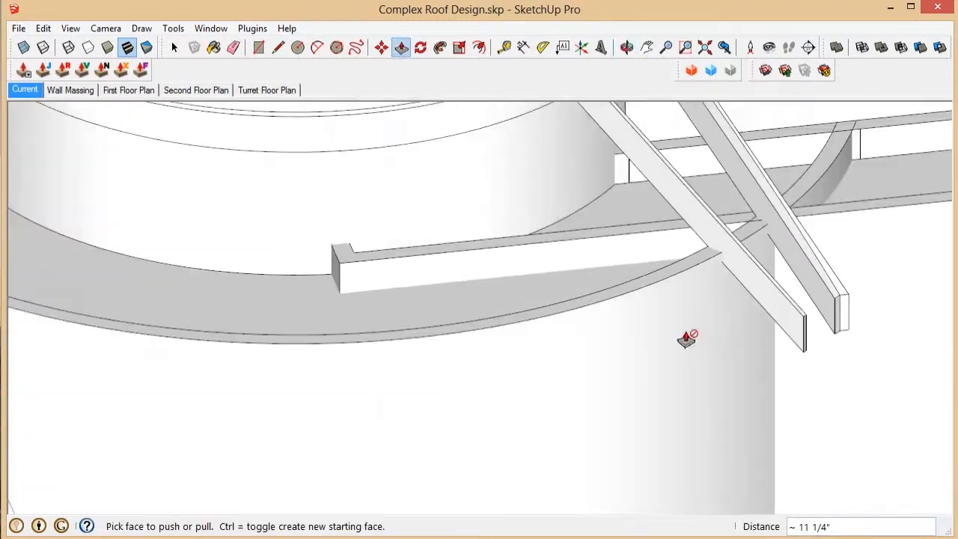
{"action": "key", "text": "space"}
{"action": "middle_click_drag", "start_coordinate": [617, 329], "coordinate": [300, 367]}
{"action": "scroll", "coordinate": [251, 372], "scroll_direction": "up", "scroll_amount": 8}
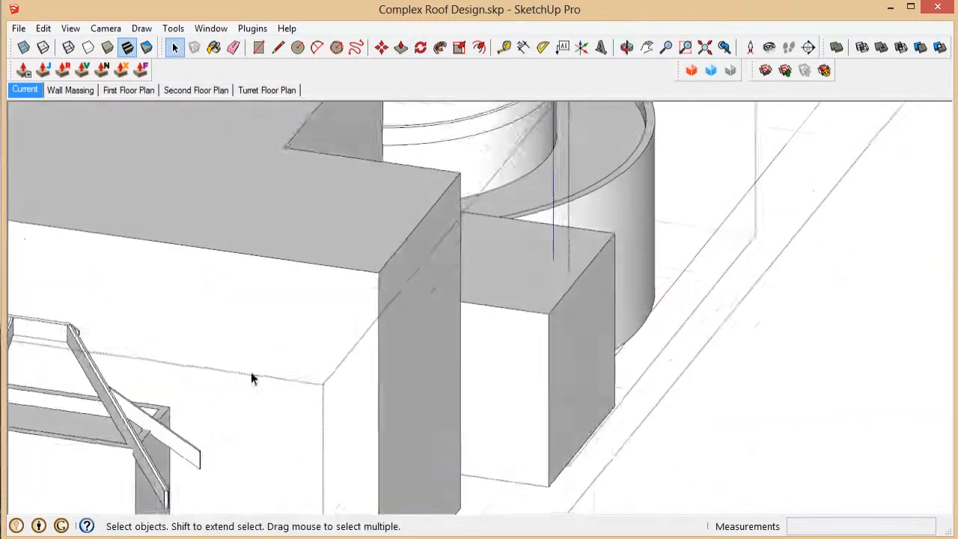
Intersect the small side wing's rear hip board with the raised wall strips to outline a notch on its side face.
{"action": "scroll", "coordinate": [318, 410], "scroll_direction": "up", "scroll_amount": 2}
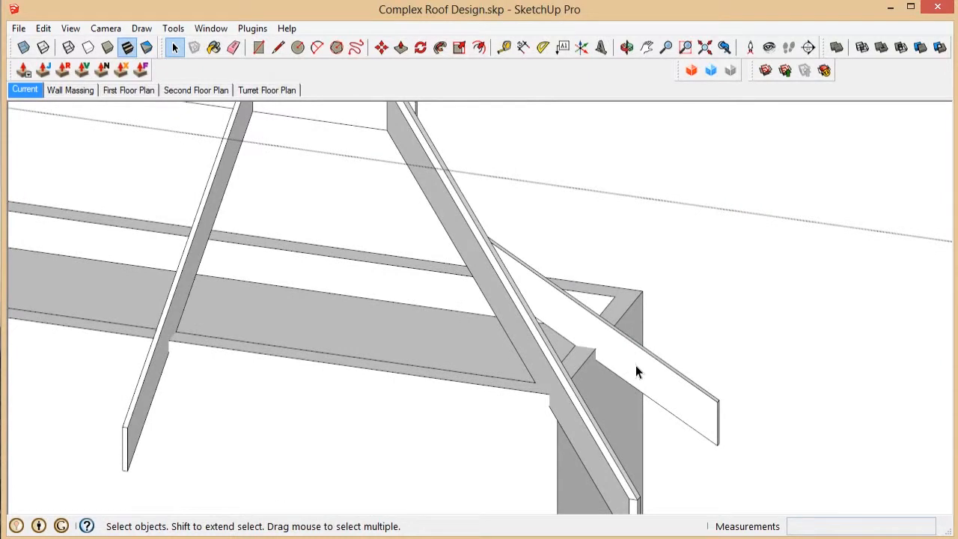
{"action": "middle_click_drag", "start_coordinate": [635, 365], "coordinate": [729, 327]}
{"action": "scroll", "coordinate": [759, 315], "scroll_direction": "up", "scroll_amount": 3}
{"action": "left_click", "coordinate": [751, 308]}
{"action": "triple_click", "coordinate": [751, 307]}
{"action": "scroll", "coordinate": [752, 312], "scroll_direction": "up", "scroll_amount": 3}
{"action": "scroll", "coordinate": [729, 327], "scroll_direction": "down", "scroll_amount": 2}
{"action": "scroll", "coordinate": [729, 327], "scroll_direction": "up", "scroll_amount": 1}
{"action": "left_click", "coordinate": [765, 331]}
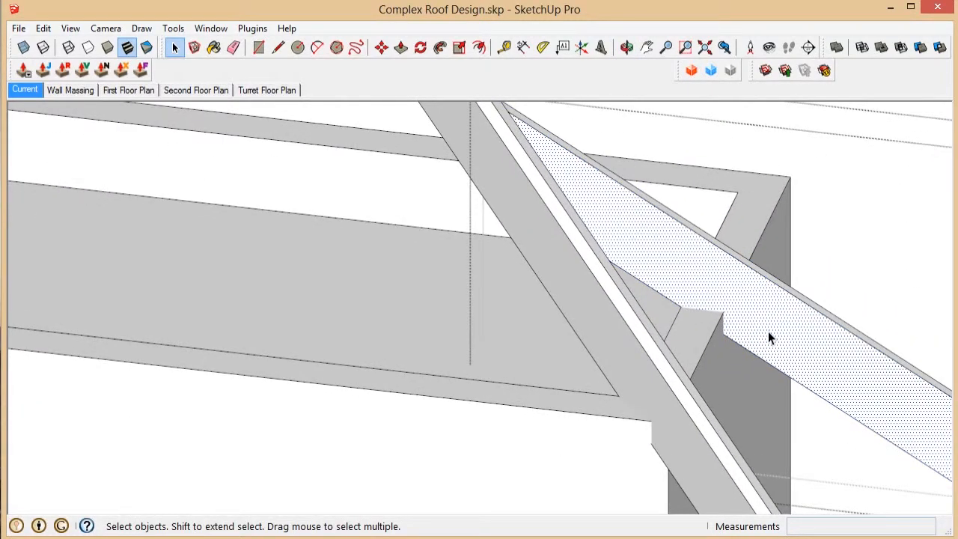
{"action": "key", "text": "Delete"}
Push/Pull the triangular notch face 1 1/2" through the rear hip board to cut its seat, and close the board's group.
{"action": "scroll", "coordinate": [768, 333], "scroll_direction": "up", "scroll_amount": 5}
{"action": "left_click", "coordinate": [711, 320]}
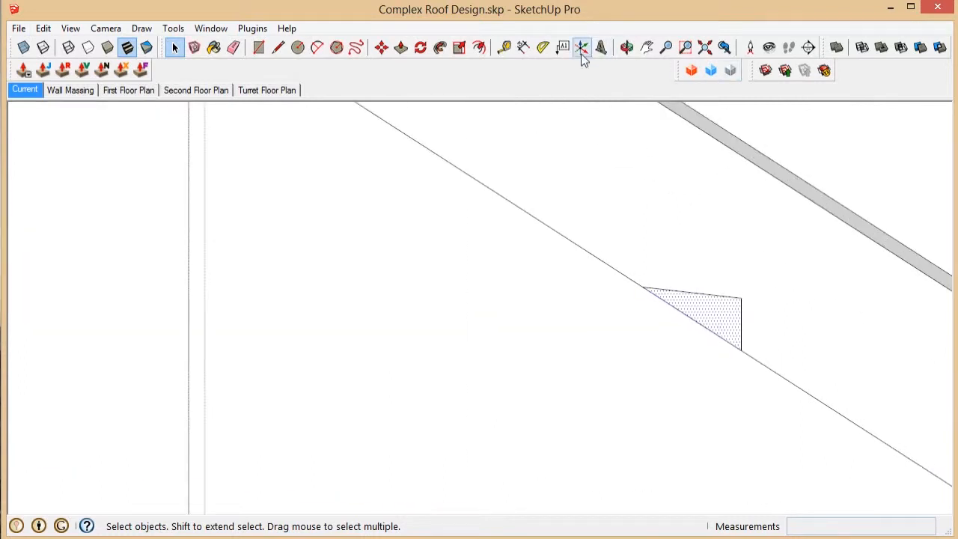
{"action": "middle_click_drag", "start_coordinate": [775, 195], "coordinate": [706, 363]}
{"action": "key", "text": "p"}
{"action": "scroll", "coordinate": [701, 352], "scroll_direction": "up", "scroll_amount": 2}
{"action": "left_click", "coordinate": [702, 354]}
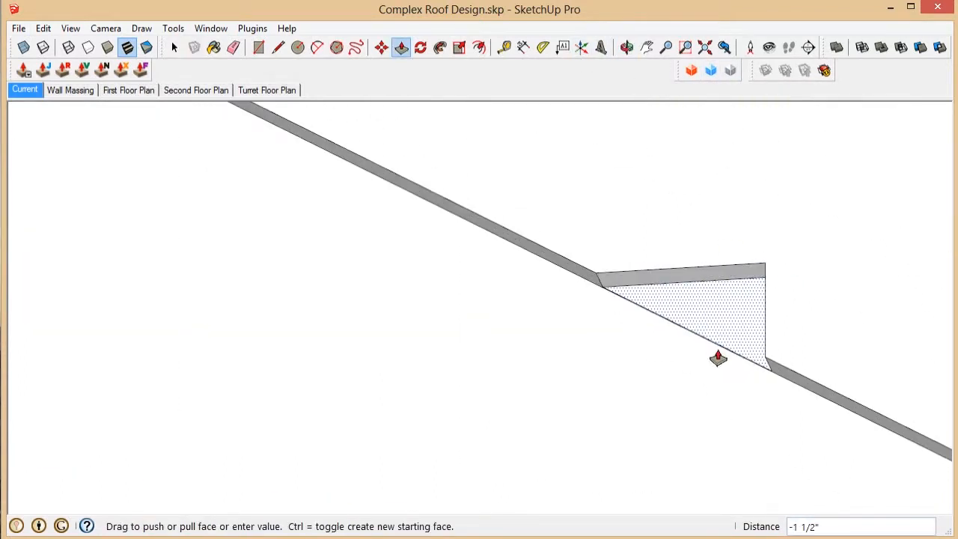
{"action": "left_click", "coordinate": [719, 358]}
{"action": "scroll", "coordinate": [719, 362], "scroll_direction": "down", "scroll_amount": 3}
{"action": "middle_click_drag", "start_coordinate": [780, 312], "coordinate": [800, 460]}
{"action": "scroll", "coordinate": [749, 396], "scroll_direction": "down", "scroll_amount": 3}
{"action": "key", "text": "space"}
{"action": "scroll", "coordinate": [753, 352], "scroll_direction": "down", "scroll_amount": 3}
{"action": "key", "text": "Escape"}
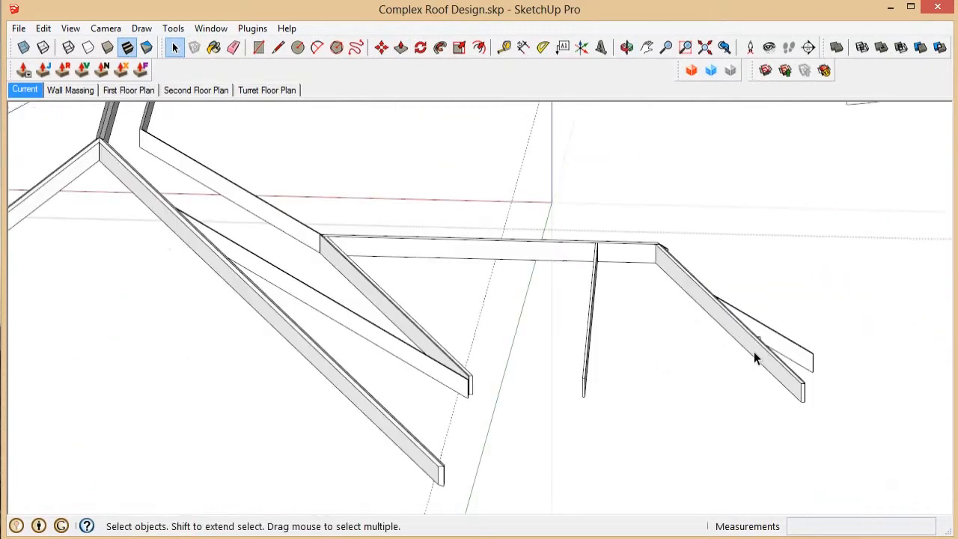
Examine where the side wing's front hip board crosses the corner of the raised wall strips.
{"action": "scroll", "coordinate": [752, 350], "scroll_direction": "up", "scroll_amount": 4}
{"action": "middle_click_drag", "start_coordinate": [753, 351], "coordinate": [662, 266]}
{"action": "scroll", "coordinate": [756, 347], "scroll_direction": "down", "scroll_amount": 5}
{"action": "scroll", "coordinate": [488, 265], "scroll_direction": "up", "scroll_amount": 5}
{"action": "middle_click_drag", "start_coordinate": [487, 265], "coordinate": [521, 340]}
{"action": "scroll", "coordinate": [370, 314], "scroll_direction": "down", "scroll_amount": 4}
{"action": "scroll", "coordinate": [486, 264], "scroll_direction": "up", "scroll_amount": 5}
{"action": "scroll", "coordinate": [483, 386], "scroll_direction": "down", "scroll_amount": 4}
{"action": "scroll", "coordinate": [483, 386], "scroll_direction": "up", "scroll_amount": 5}
{"action": "scroll", "coordinate": [599, 365], "scroll_direction": "down", "scroll_amount": 4}
{"action": "scroll", "coordinate": [608, 360], "scroll_direction": "down", "scroll_amount": 4}
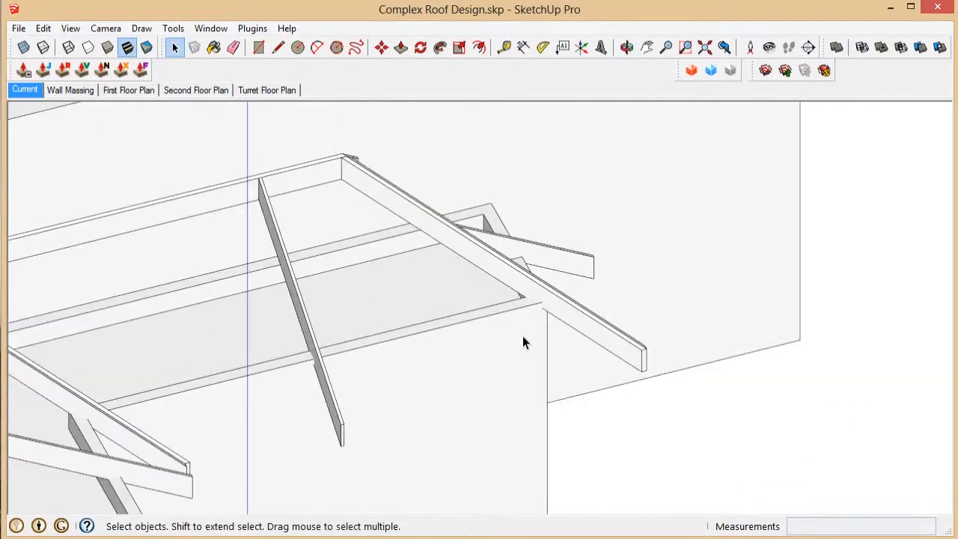
Select the Wall Massing group, bring the Entity Info and Outliner windows into view, and copy the group in place.
{"action": "scroll", "coordinate": [523, 335], "scroll_direction": "up", "scroll_amount": 4}
{"action": "left_click", "coordinate": [523, 336]}
{"action": "scroll", "coordinate": [523, 336], "scroll_direction": "down", "scroll_amount": 2}
{"action": "middle_click_drag", "start_coordinate": [523, 354], "coordinate": [461, 272]}
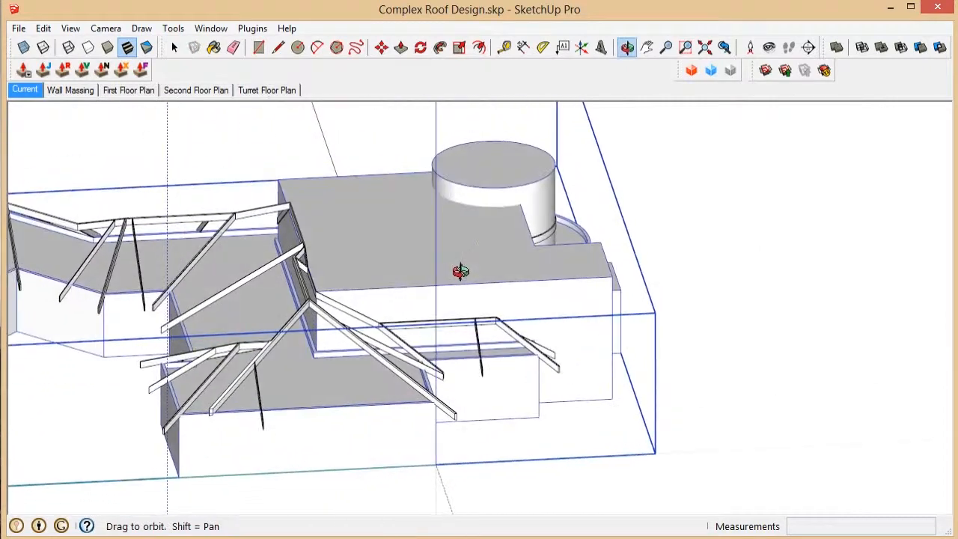
{"action": "scroll", "coordinate": [515, 357], "scroll_direction": "up", "scroll_amount": 6}
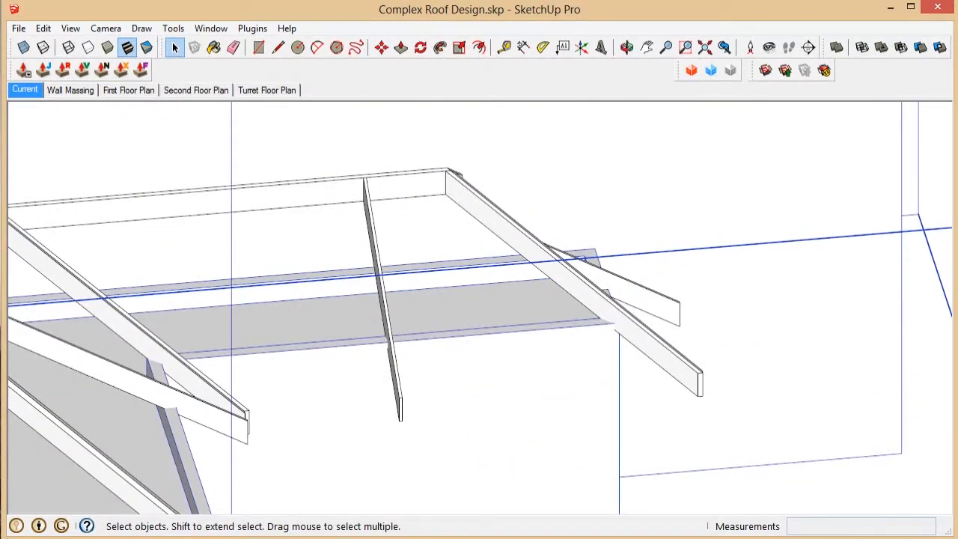
{"action": "left_click_drag", "start_coordinate": [957, 92], "coordinate": [197, 125]}
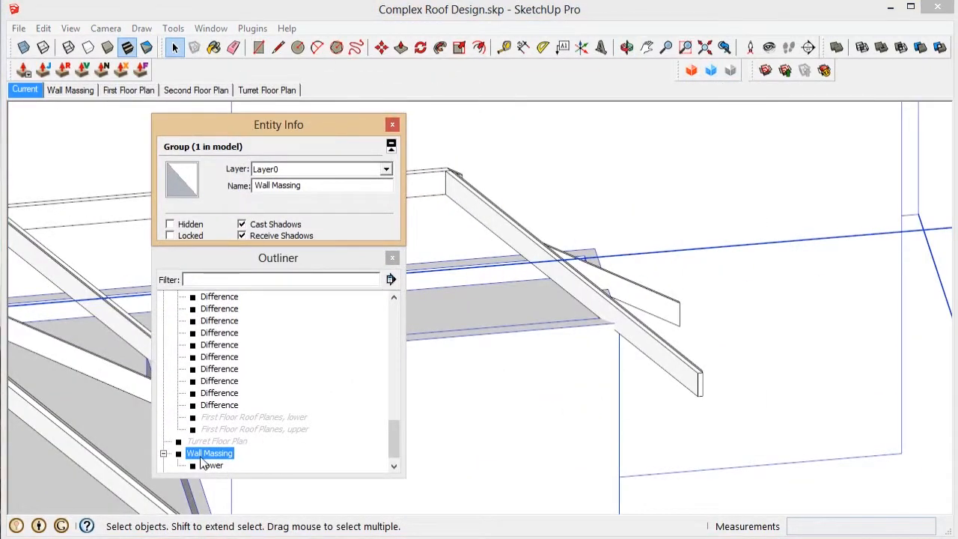
{"action": "left_click", "coordinate": [596, 353]}
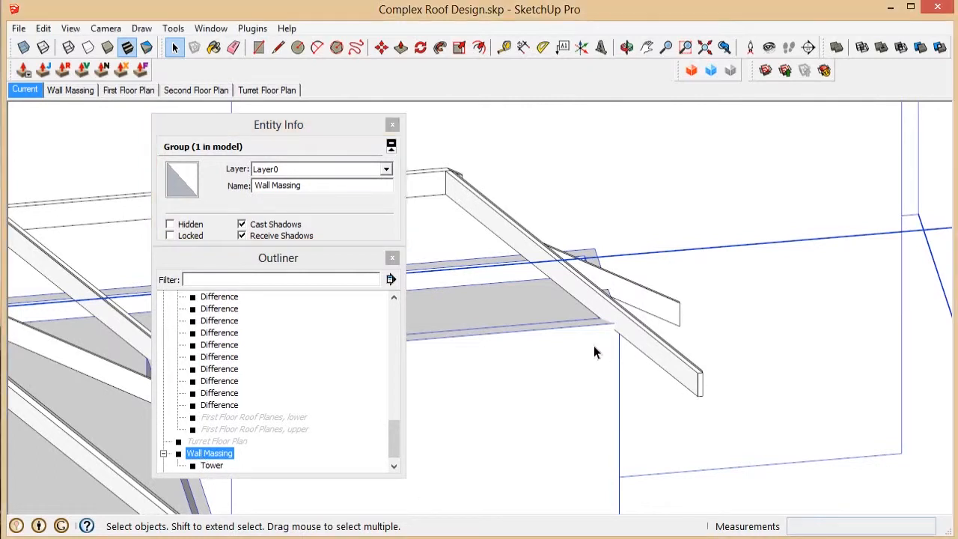
{"action": "key", "text": "m"}
{"action": "scroll", "coordinate": [645, 355], "scroll_direction": "up", "scroll_amount": 6}
{"action": "left_click", "coordinate": [780, 469]}
{"action": "key", "text": "ctrl"}
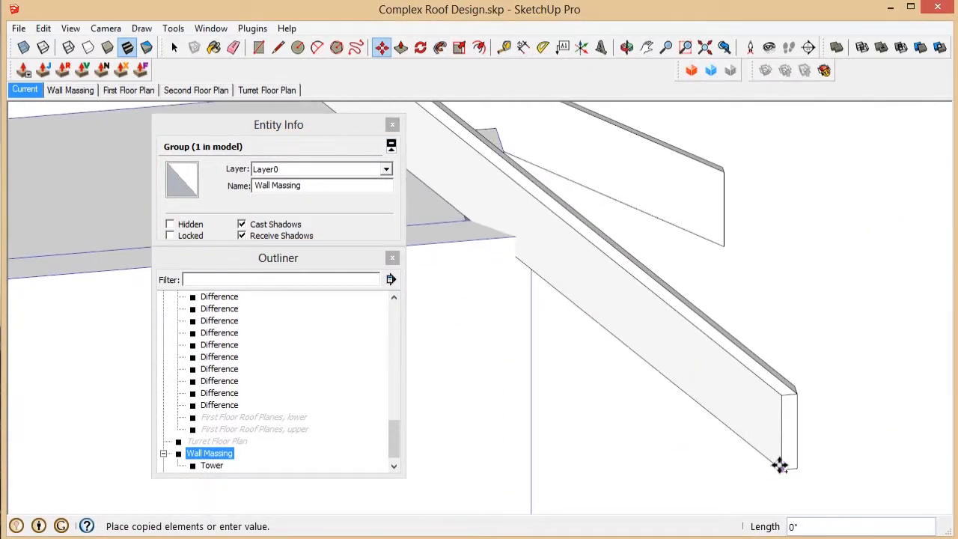
{"action": "left_click", "coordinate": [780, 464]}
{"action": "scroll", "coordinate": [773, 347], "scroll_direction": "down", "scroll_amount": 5}
{"action": "key", "text": "space"}
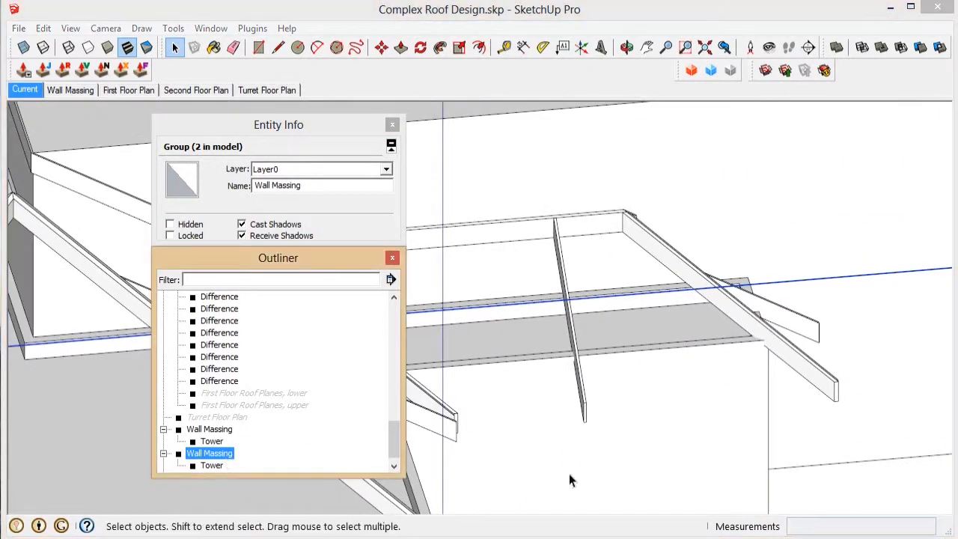
Rename the side wing's front hip board group inside Skeleton as "a Difference" and locate it in the Outliner.
{"action": "left_click", "coordinate": [797, 362]}
{"action": "double_click", "coordinate": [797, 362]}
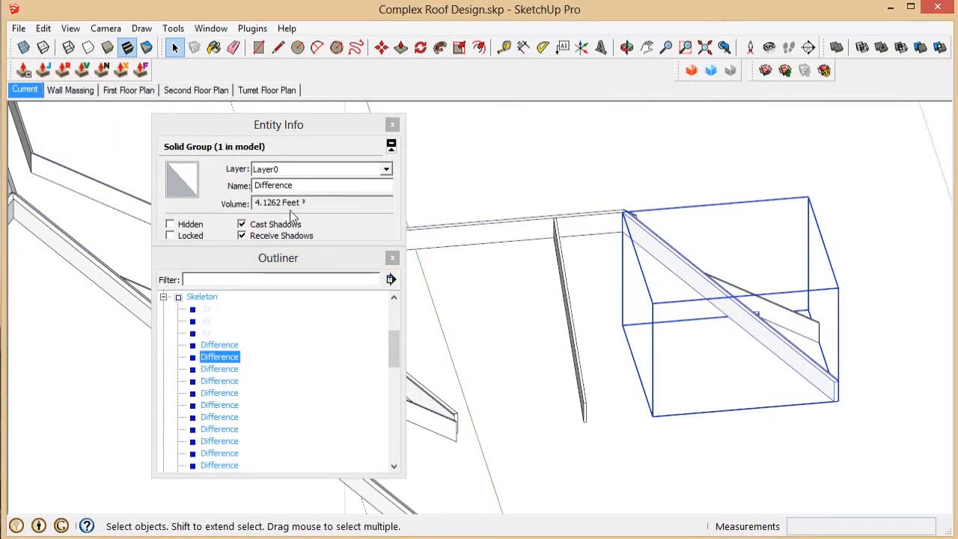
{"action": "type", "text": "a"}
{"action": "left_click", "coordinate": [229, 358]}
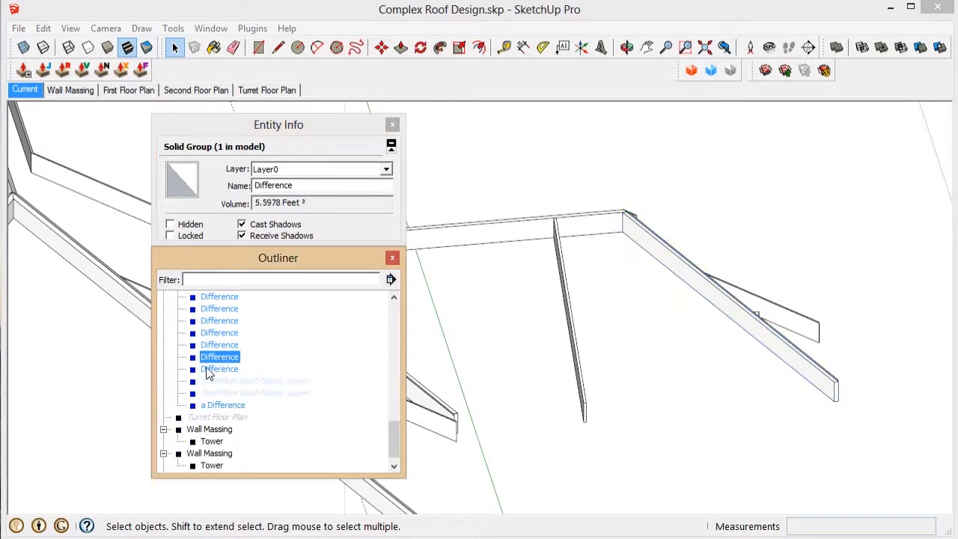
{"action": "left_click", "coordinate": [215, 334]}
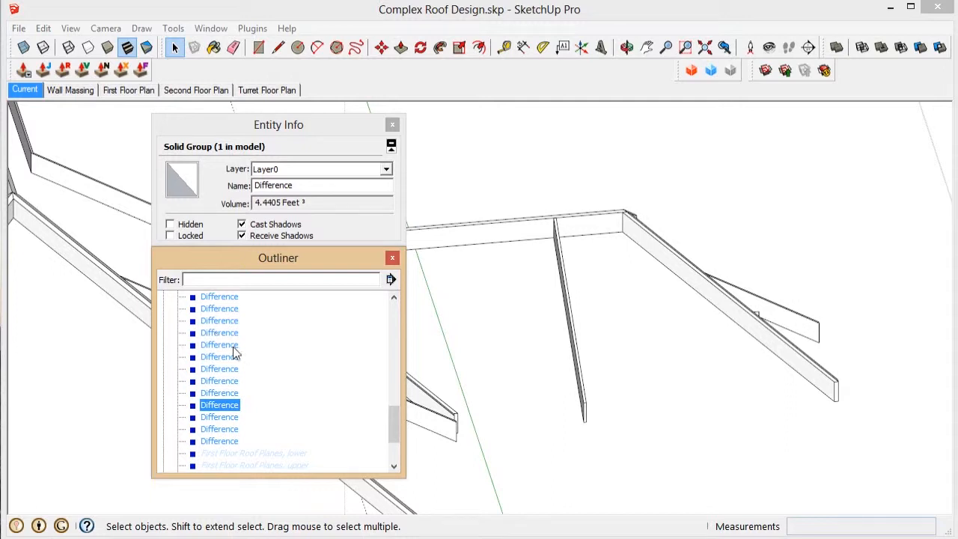
{"action": "left_click_drag", "start_coordinate": [393, 419], "coordinate": [393, 428]}
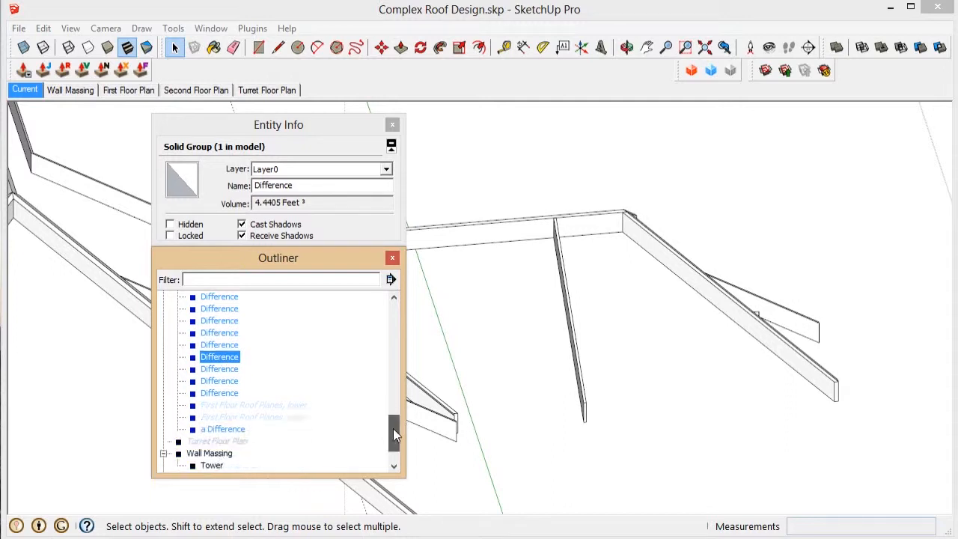
{"action": "left_click", "coordinate": [721, 306]}
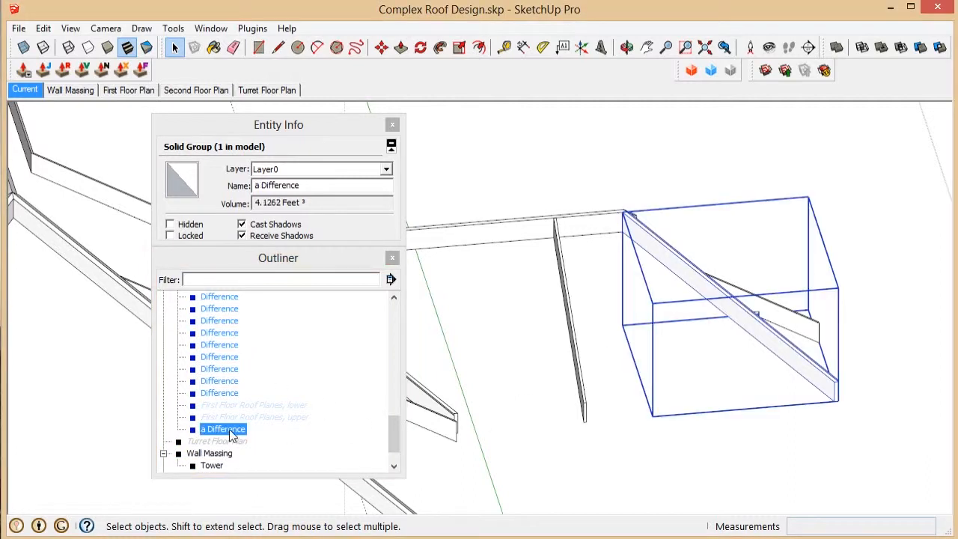
Nest one Wall Massing copy inside the "a Difference" group and delete the nested copy's Tower group.
{"action": "left_click", "coordinate": [211, 419]}
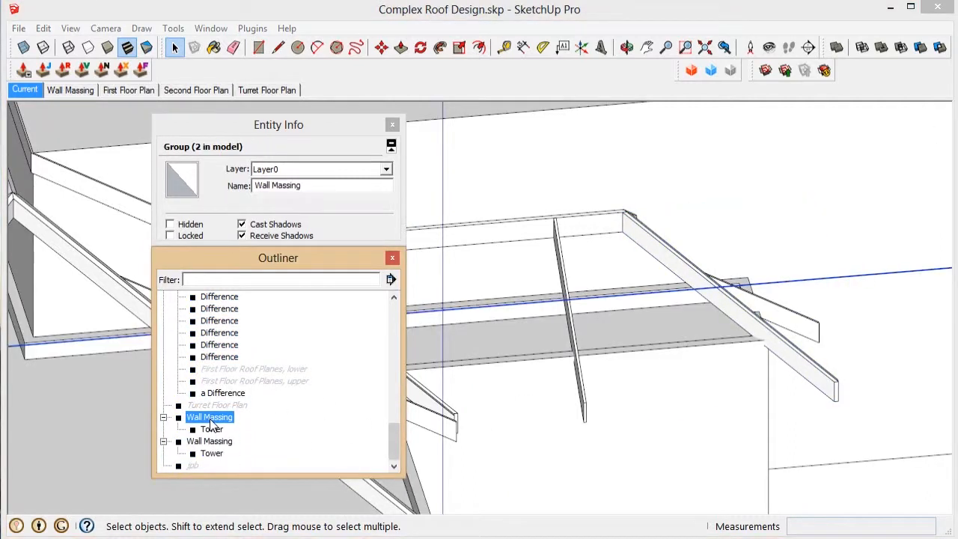
{"action": "left_click_drag", "start_coordinate": [212, 441], "coordinate": [225, 396]}
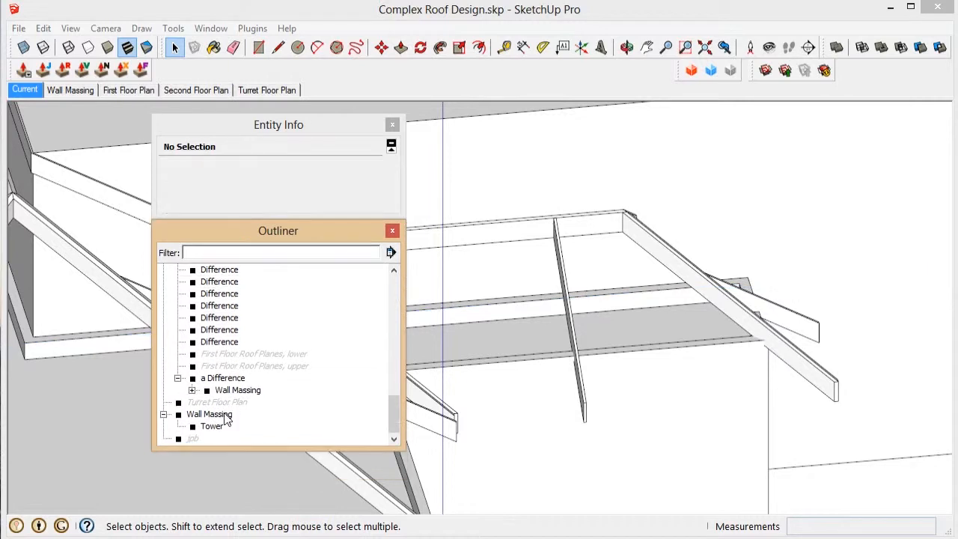
{"action": "left_click", "coordinate": [191, 391]}
{"action": "left_click", "coordinate": [237, 410]}
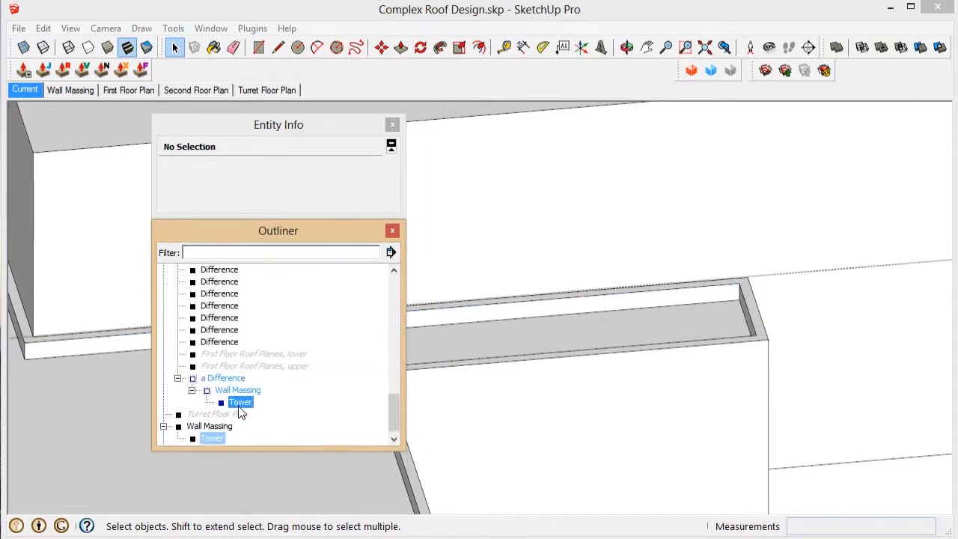
{"action": "key", "text": "Delete"}
Explode the nested Wall Massing copy inside "a Difference" and intersect its geometry with the hip board.
{"action": "right_click", "coordinate": [230, 405]}
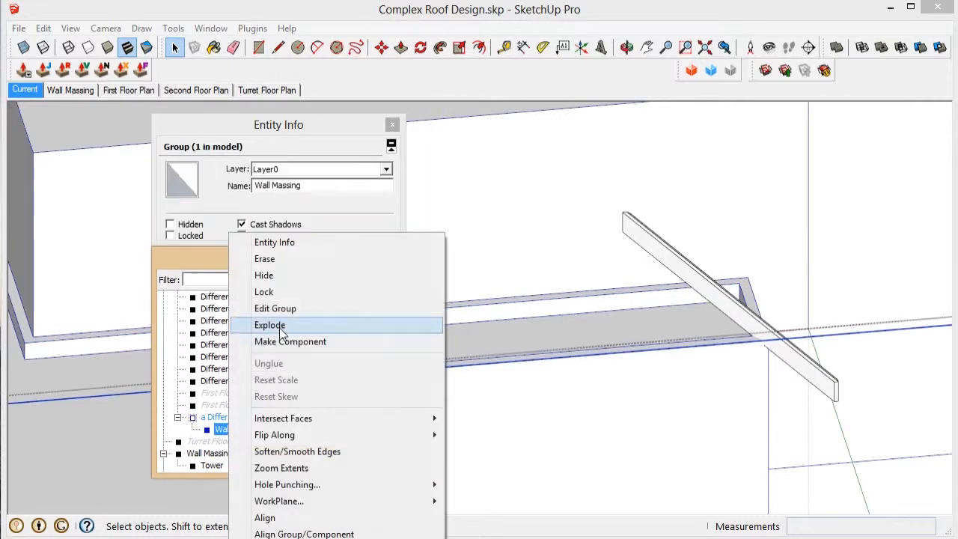
{"action": "left_click", "coordinate": [271, 325]}
{"action": "double_click", "coordinate": [799, 360]}
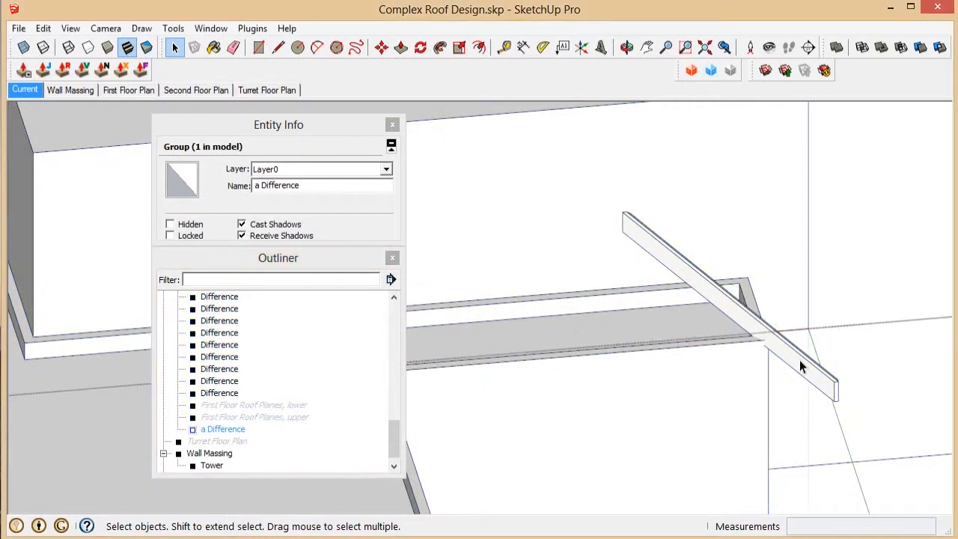
{"action": "scroll", "coordinate": [799, 360], "scroll_direction": "down", "scroll_amount": 4}
{"action": "left_click", "coordinate": [799, 362]}
{"action": "scroll", "coordinate": [793, 363], "scroll_direction": "up", "scroll_amount": 6}
{"action": "left_click", "coordinate": [836, 334]}
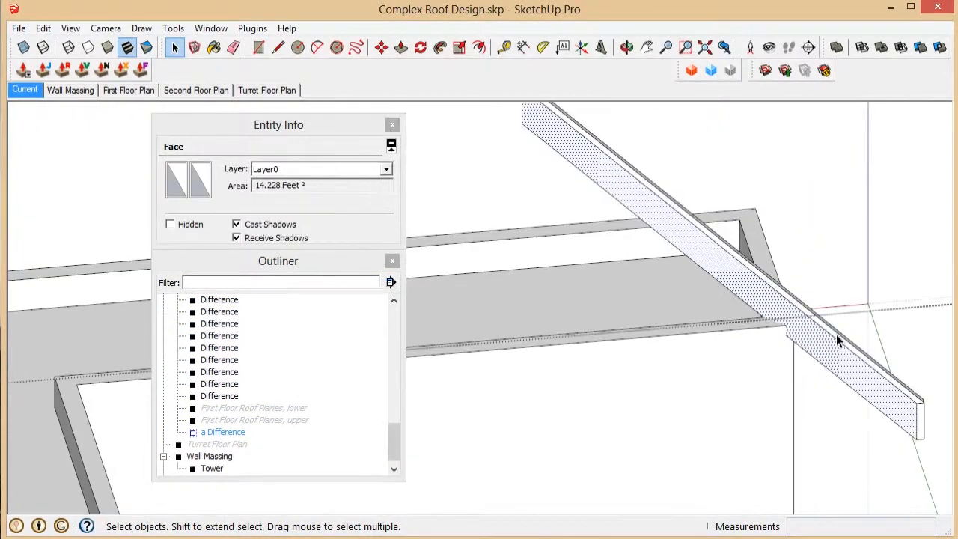
{"action": "scroll", "coordinate": [831, 335], "scroll_direction": "up", "scroll_amount": 2}
{"action": "key", "text": "ctrl+a"}
{"action": "key", "text": "ctrl+t"}
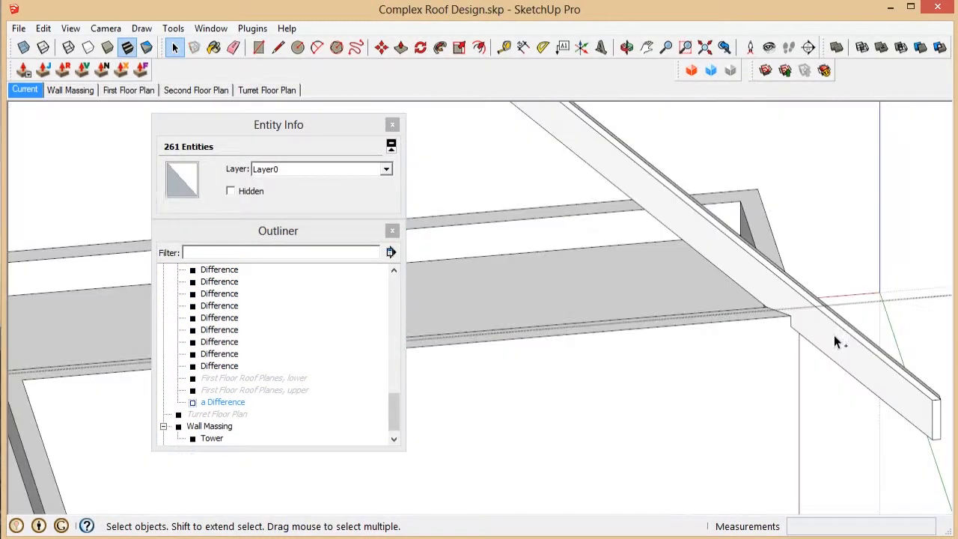
Delete the surplus wall massing geometry around the hip board inside the "a Difference" group.
{"action": "middle_click_drag", "start_coordinate": [833, 335], "coordinate": [908, 271]}
{"action": "scroll", "coordinate": [719, 319], "scroll_direction": "up", "scroll_amount": 8}
{"action": "scroll", "coordinate": [853, 288], "scroll_direction": "down", "scroll_amount": 5}
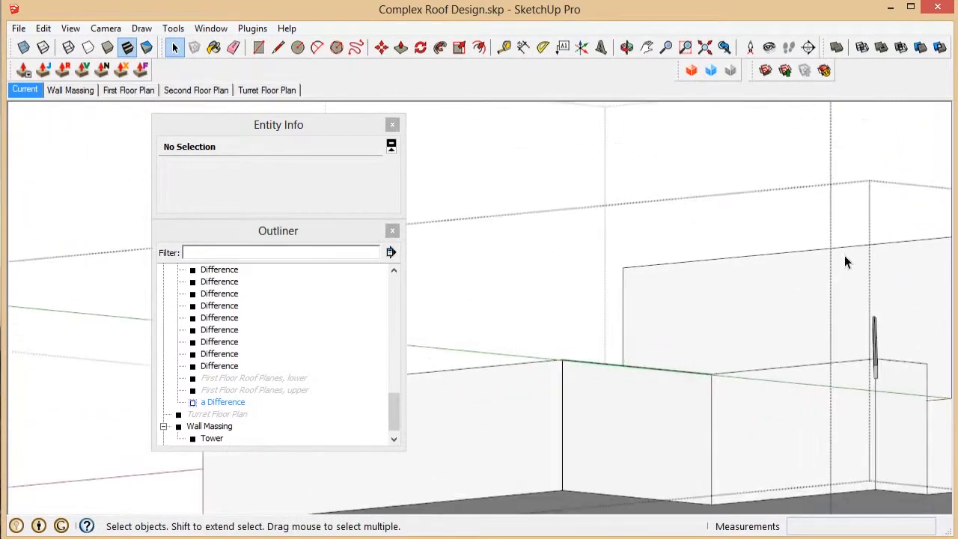
{"action": "left_click_drag", "start_coordinate": [835, 238], "coordinate": [524, 496]}
{"action": "key", "text": "Delete"}
{"action": "scroll", "coordinate": [505, 496], "scroll_direction": "down", "scroll_amount": 3}
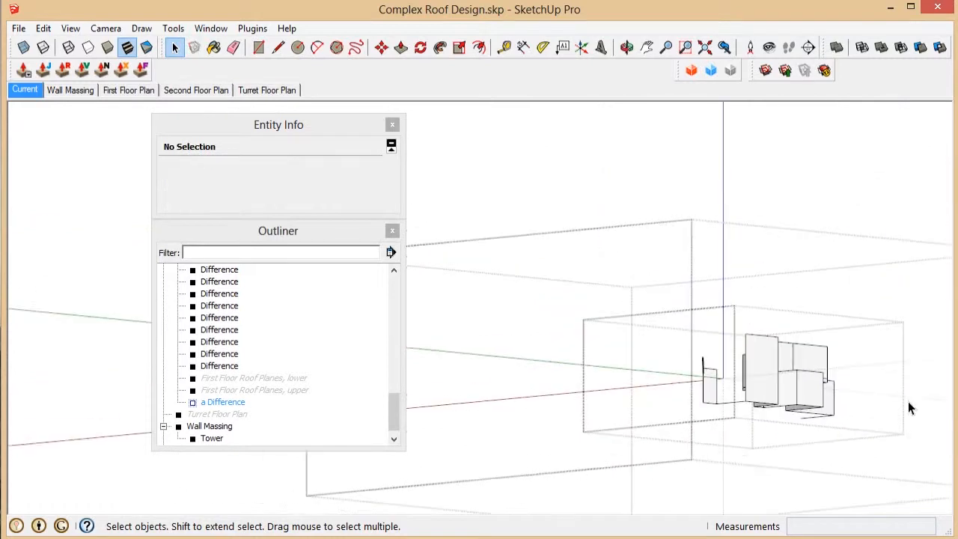
Erase the leftover notch faces and edges on the underside of the front hip board to open its wall seat.
{"action": "scroll", "coordinate": [716, 438], "scroll_direction": "up", "scroll_amount": 8}
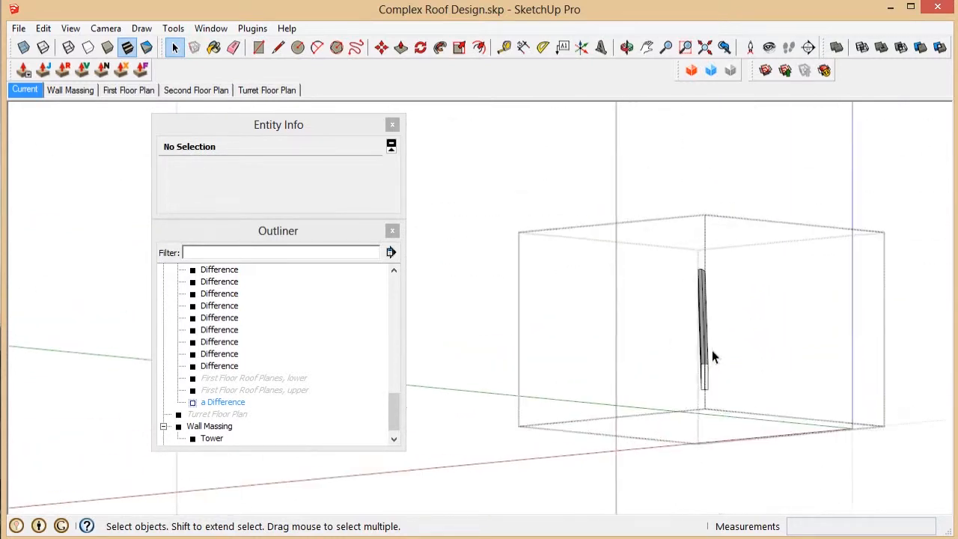
{"action": "middle_click_drag", "start_coordinate": [712, 350], "coordinate": [549, 408]}
{"action": "scroll", "coordinate": [783, 339], "scroll_direction": "up", "scroll_amount": 5}
{"action": "left_click", "coordinate": [740, 404]}
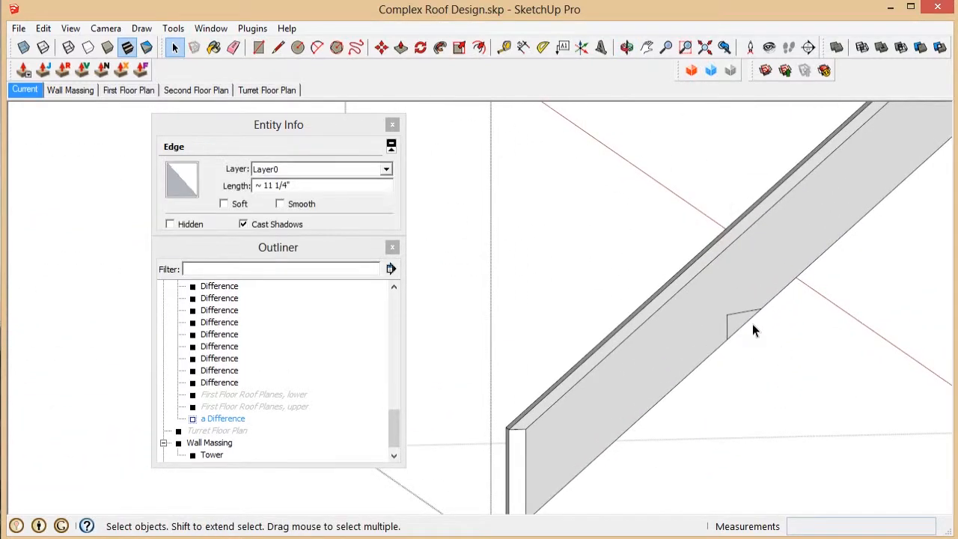
{"action": "key", "text": "Delete"}
{"action": "mouse_move", "coordinate": [752, 327]}
{"action": "middle_mouse_down"}
{"action": "mouse_move", "coordinate": [549, 101]}
{"action": "mouse_move", "coordinate": [733, 273]}
{"action": "mouse_move", "coordinate": [737, 252]}
{"action": "middle_mouse_up"}
{"action": "key", "text": "e"}
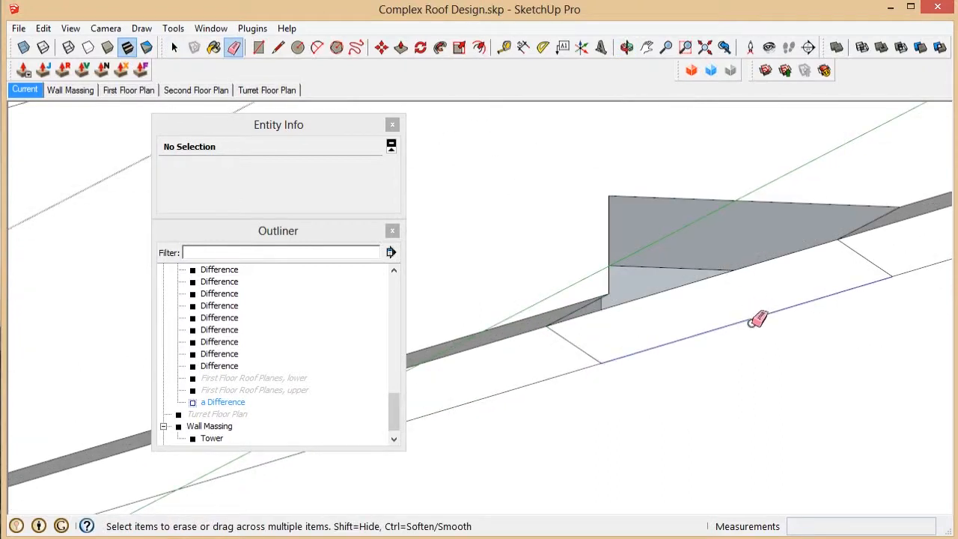
{"action": "middle_click_drag", "start_coordinate": [683, 292], "coordinate": [759, 182]}
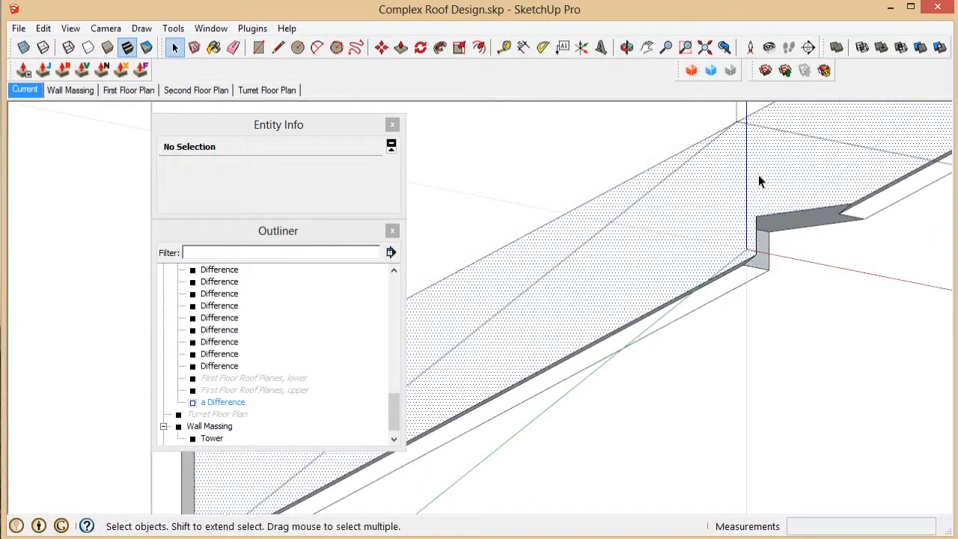
{"action": "right_click", "coordinate": [763, 176]}
{"action": "left_click", "coordinate": [809, 331]}
Move the Entity Info and Outliner windows clear of the boards and select the Skeleton group.
{"action": "middle_click_drag", "start_coordinate": [729, 241], "coordinate": [827, 380]}
{"action": "scroll", "coordinate": [767, 356], "scroll_direction": "up", "scroll_amount": 5}
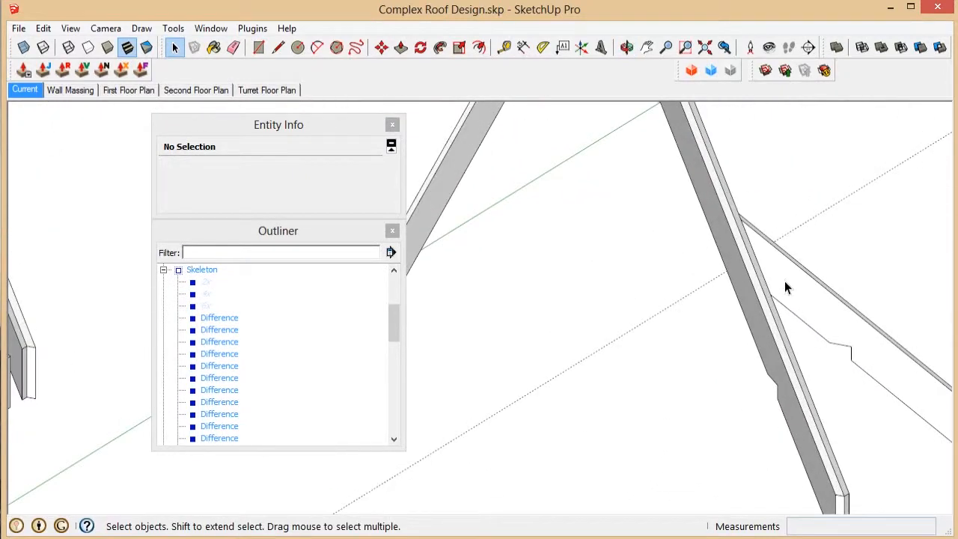
{"action": "scroll", "coordinate": [783, 299], "scroll_direction": "down", "scroll_amount": 3}
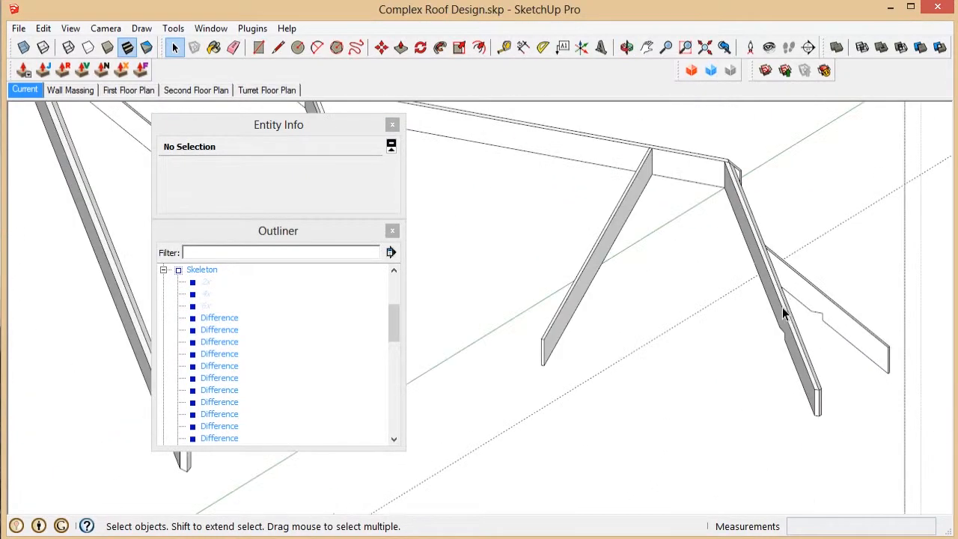
{"action": "scroll", "coordinate": [861, 288], "scroll_direction": "down", "scroll_amount": 4}
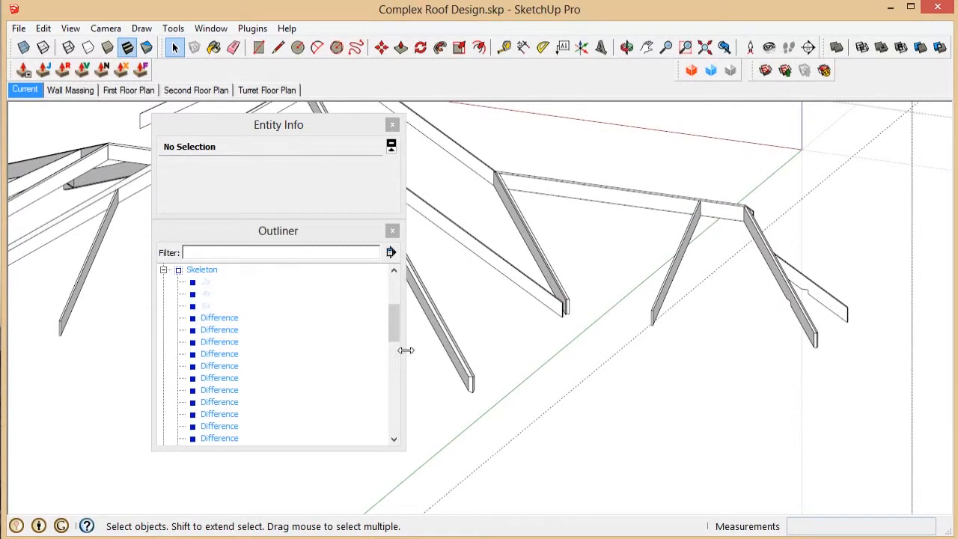
{"action": "left_click_drag", "start_coordinate": [325, 125], "coordinate": [158, 160]}
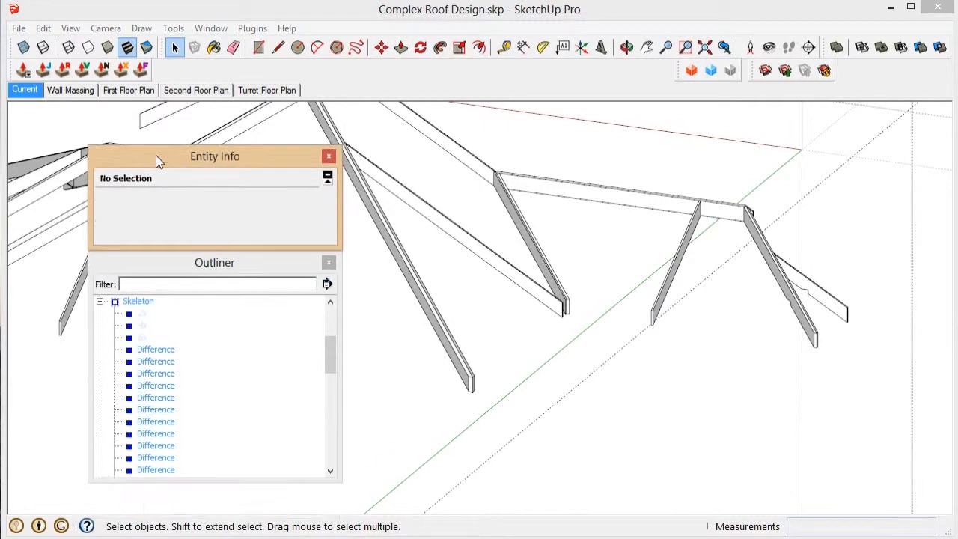
{"action": "left_click", "coordinate": [327, 354]}
{"action": "left_click", "coordinate": [137, 301]}
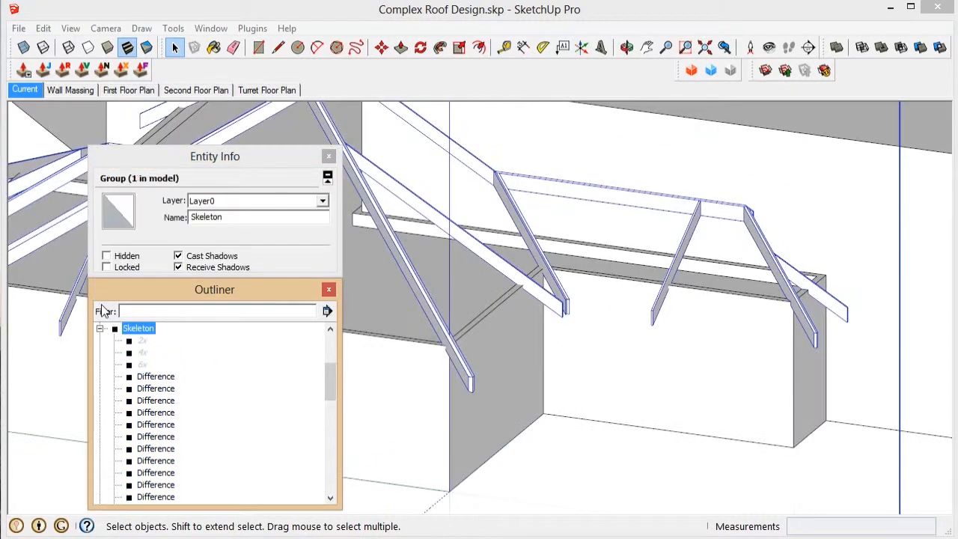
Collapse the Skeleton group in the Outliner and duplicate the Wall Massing group in place with zero offset.
{"action": "left_click", "coordinate": [100, 301]}
{"action": "left_click", "coordinate": [146, 473]}
{"action": "left_click", "coordinate": [156, 474]}
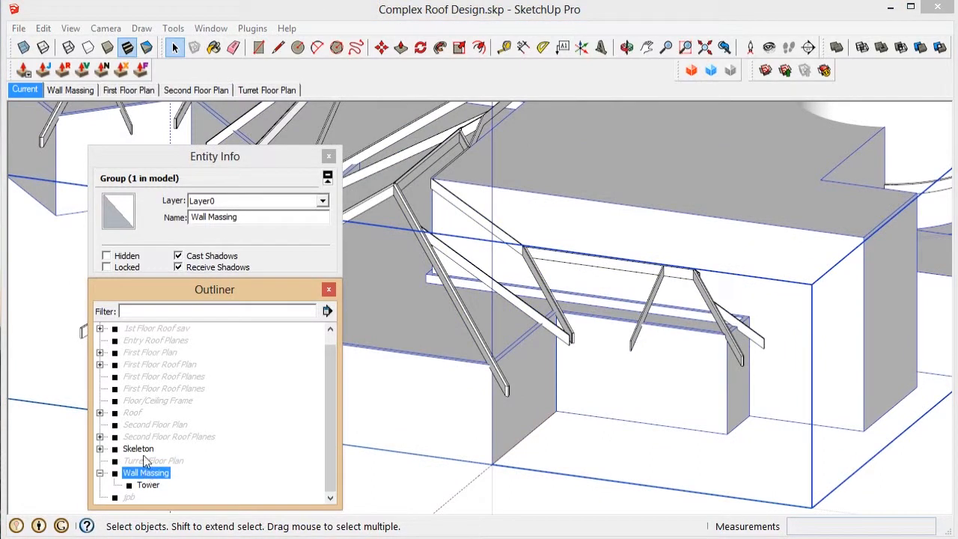
{"action": "key", "text": "m"}
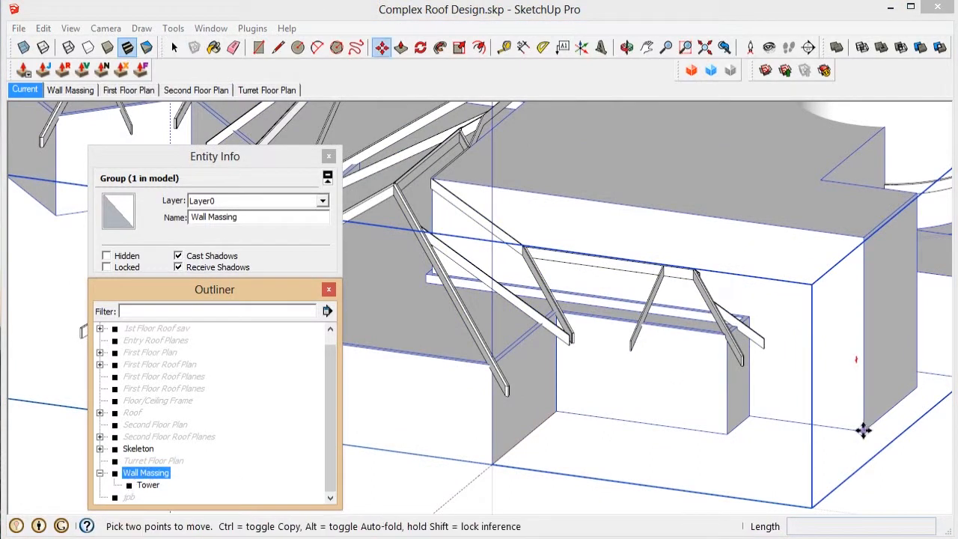
{"action": "key", "text": "ctrl"}
{"action": "left_click", "coordinate": [863, 430]}
{"action": "left_click", "coordinate": [864, 430]}
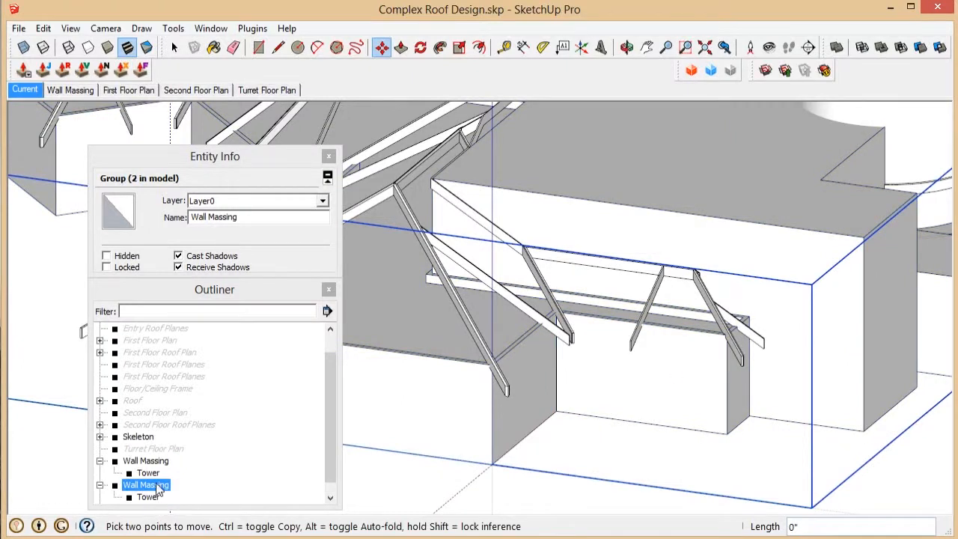
Nest the duplicated Wall Massing group inside the Skeleton group in the Outliner.
{"action": "scroll", "coordinate": [157, 487], "scroll_direction": "down", "scroll_amount": 1}
{"action": "left_click", "coordinate": [148, 485]}
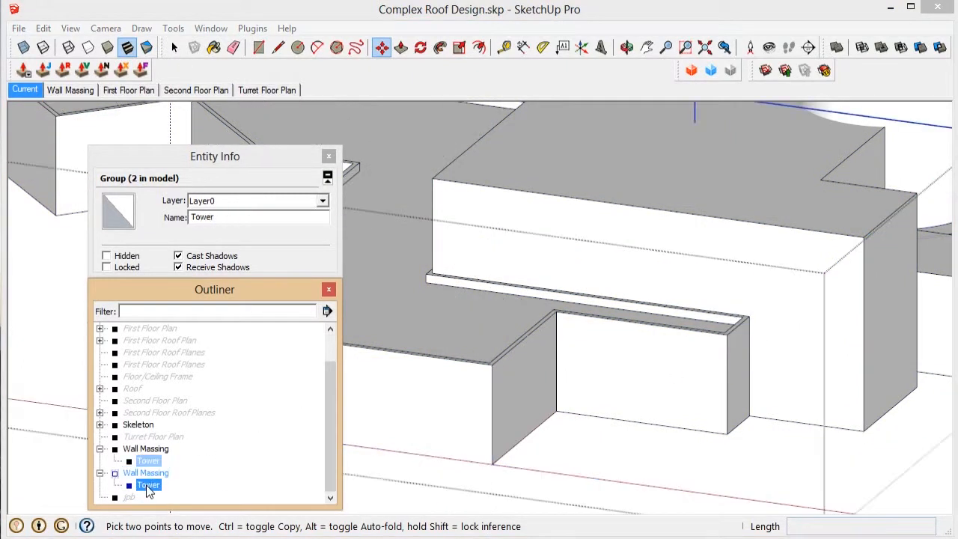
{"action": "left_click_drag", "start_coordinate": [145, 473], "coordinate": [149, 425]}
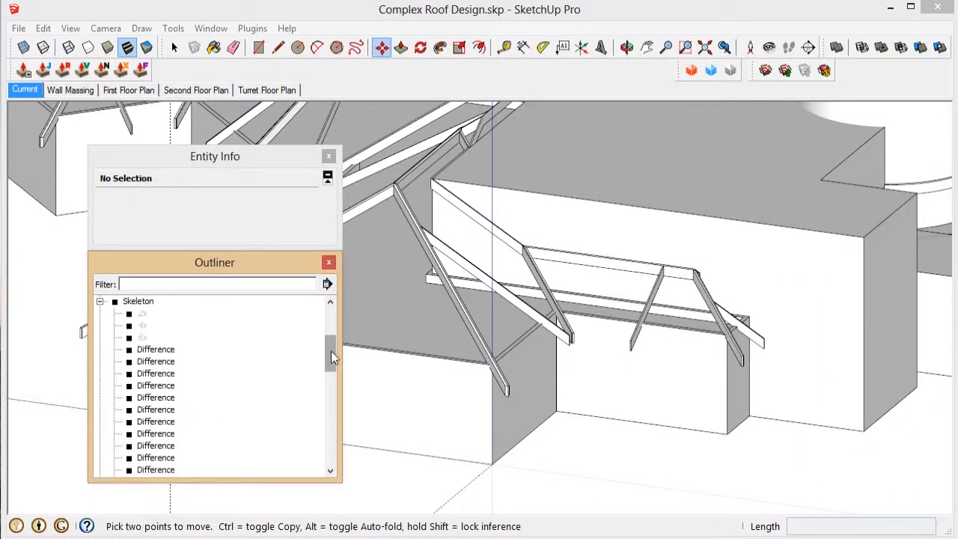
Take the Tower subgroup out of the nested Wall Massing group and place it directly under Skeleton.
{"action": "left_click_drag", "start_coordinate": [331, 352], "coordinate": [326, 449]}
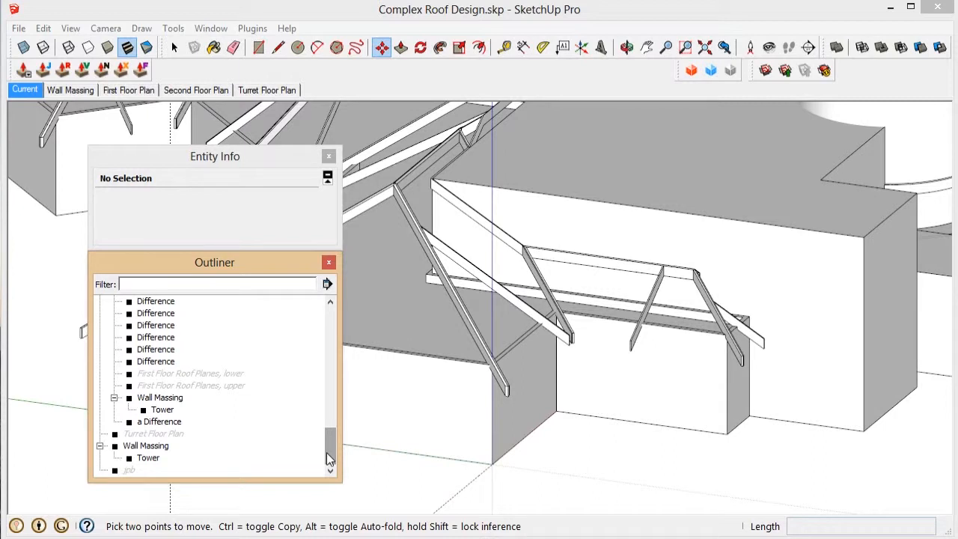
{"action": "left_click", "coordinate": [161, 410]}
{"action": "left_click_drag", "start_coordinate": [158, 436], "coordinate": [156, 391]}
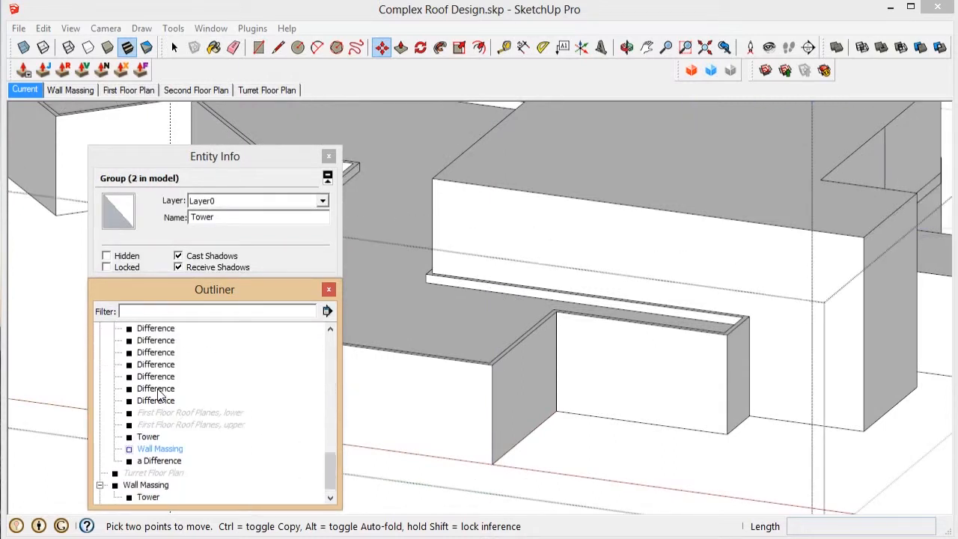
{"action": "left_click_drag", "start_coordinate": [326, 447], "coordinate": [327, 452]}
{"action": "left_click", "coordinate": [161, 410]}
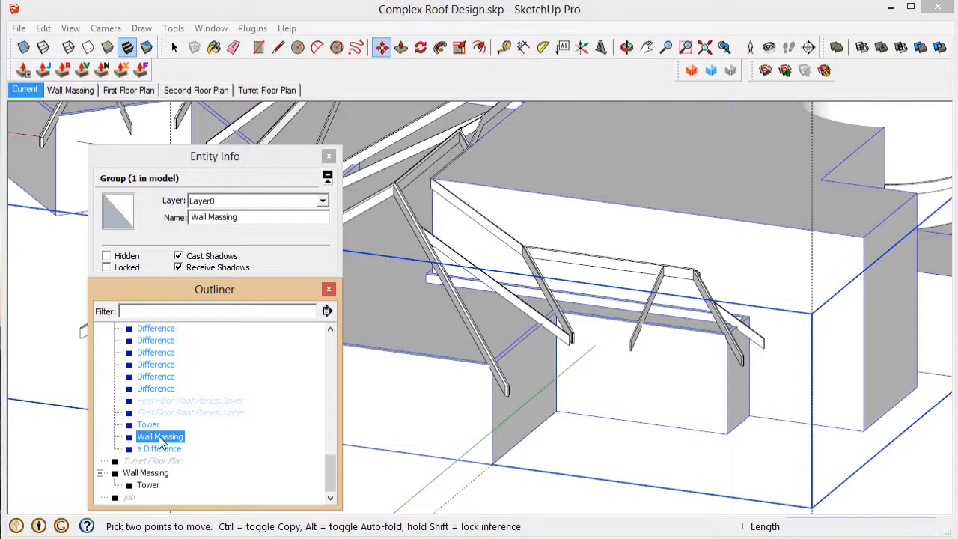
Open the Wall Massing group inside Skeleton for editing and select all of its geometry.
{"action": "key", "text": "space"}
{"action": "double_click", "coordinate": [399, 409]}
{"action": "key", "text": "ctrl+a"}
{"action": "scroll", "coordinate": [565, 410], "scroll_direction": "down", "scroll_amount": 5}
{"action": "middle_click_drag", "start_coordinate": [547, 415], "coordinate": [740, 479]}
{"action": "scroll", "coordinate": [598, 293], "scroll_direction": "up", "scroll_amount": 3}
{"action": "middle_click_drag", "start_coordinate": [599, 293], "coordinate": [858, 329]}
{"action": "scroll", "coordinate": [857, 329], "scroll_direction": "down", "scroll_amount": 2}
{"action": "middle_click_drag", "start_coordinate": [701, 355], "coordinate": [296, 311]}
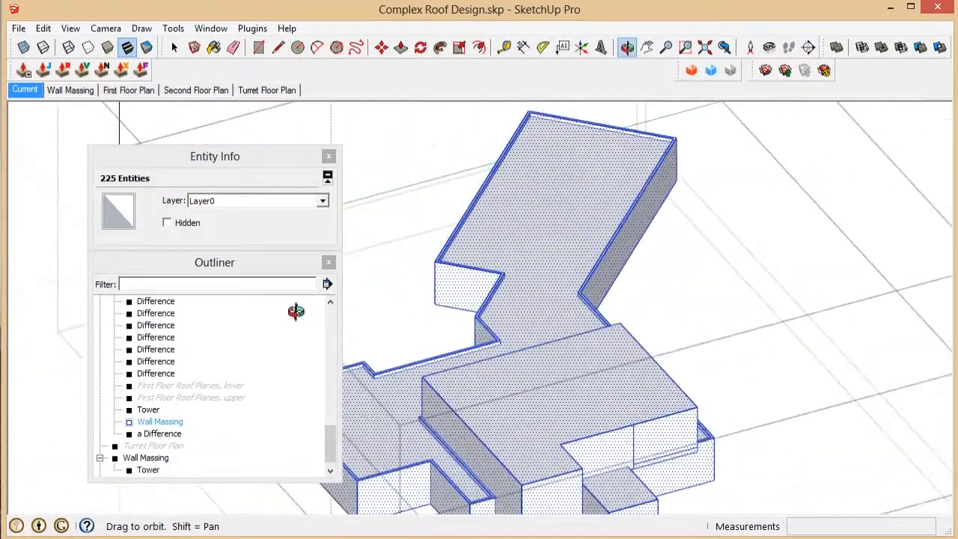
Erase the stray vertical and horizontal edges dividing the upper-storey wall face of the massing.
{"action": "scroll", "coordinate": [633, 451], "scroll_direction": "up", "scroll_amount": 5}
{"action": "middle_click_drag", "start_coordinate": [633, 452], "coordinate": [624, 396]}
{"action": "scroll", "coordinate": [562, 393], "scroll_direction": "down", "scroll_amount": 2}
{"action": "scroll", "coordinate": [544, 397], "scroll_direction": "up", "scroll_amount": 2}
{"action": "key", "text": "e"}
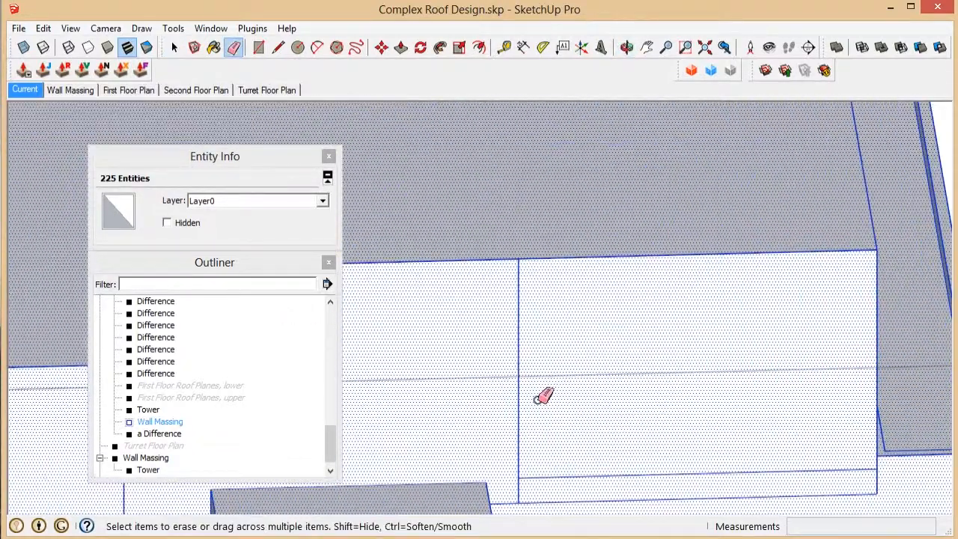
{"action": "left_click", "coordinate": [518, 398]}
{"action": "left_click", "coordinate": [576, 475]}
{"action": "left_click", "coordinate": [520, 482]}
{"action": "mouse_move", "coordinate": [711, 464]}
{"action": "middle_mouse_down"}
{"action": "mouse_move", "coordinate": [606, 404]}
{"action": "mouse_move", "coordinate": [584, 437]}
{"action": "middle_mouse_up"}
{"action": "scroll", "coordinate": [737, 425], "scroll_direction": "down", "scroll_amount": 3}
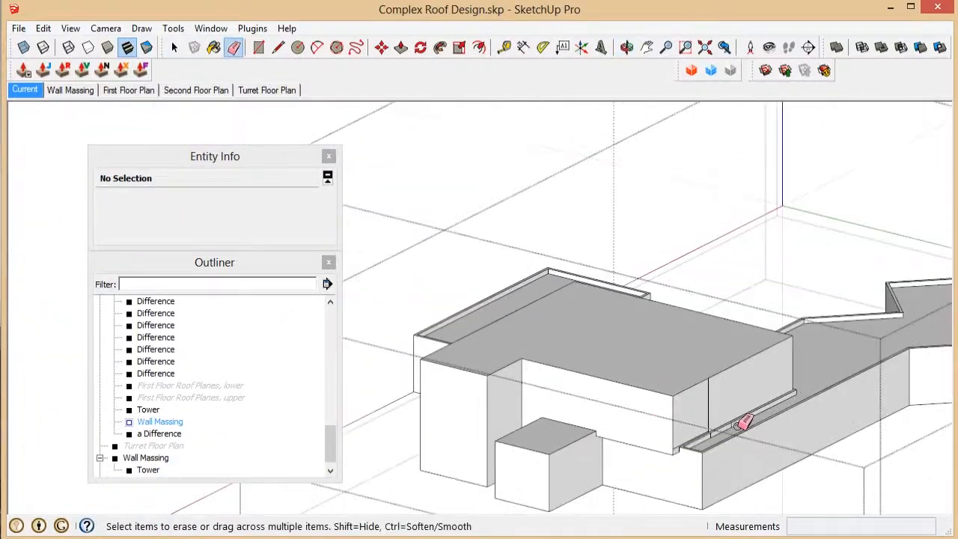
Erase the stray edges where the upper-storey wall meets the lower roof's parapet corner.
{"action": "scroll", "coordinate": [743, 422], "scroll_direction": "up", "scroll_amount": 6}
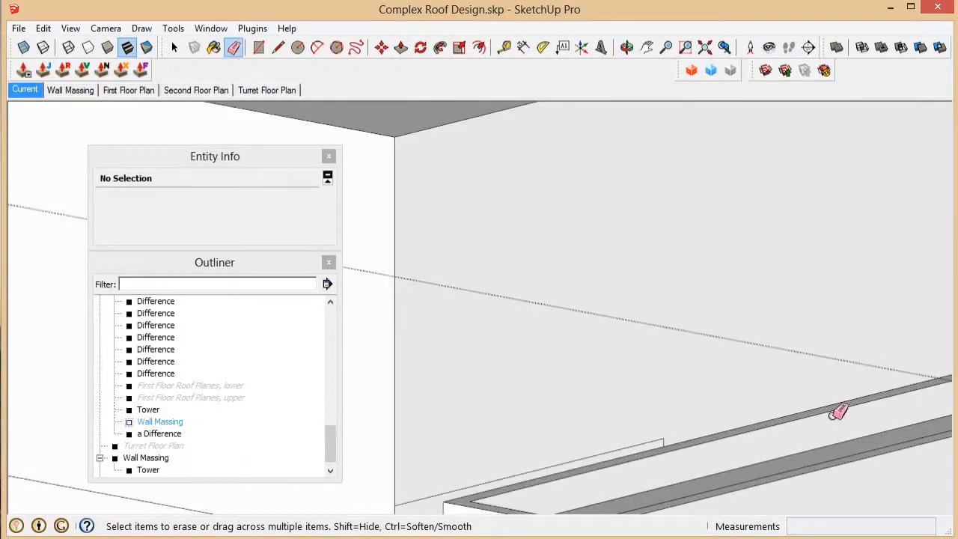
{"action": "scroll", "coordinate": [829, 416], "scroll_direction": "down", "scroll_amount": 3}
{"action": "scroll", "coordinate": [734, 468], "scroll_direction": "up", "scroll_amount": 3}
{"action": "left_click", "coordinate": [511, 421]}
{"action": "scroll", "coordinate": [758, 368], "scroll_direction": "up", "scroll_amount": 3}
{"action": "left_click", "coordinate": [770, 376]}
{"action": "scroll", "coordinate": [838, 315], "scroll_direction": "down", "scroll_amount": 3}
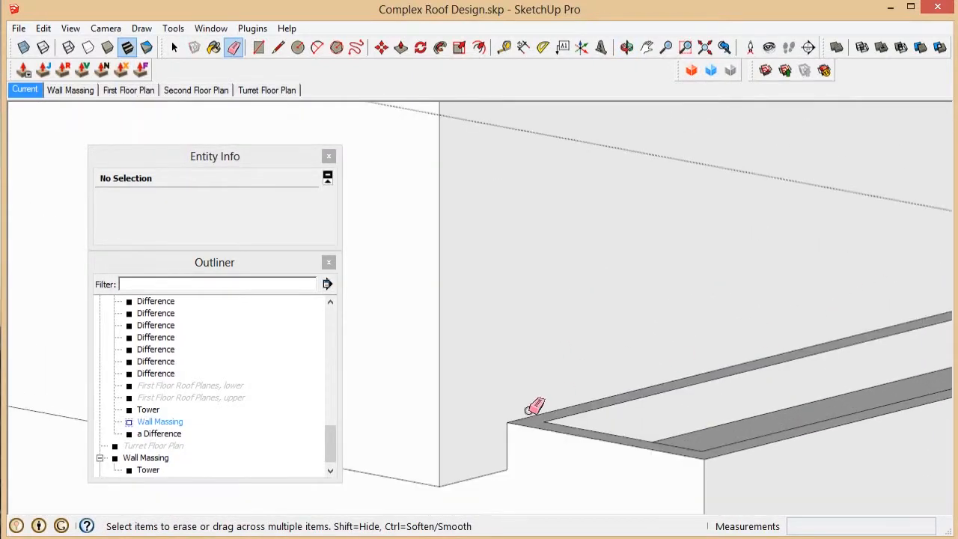
Examine the massing from below and around its wings for leftover edges or faces.
{"action": "scroll", "coordinate": [537, 337], "scroll_direction": "down", "scroll_amount": 3}
{"action": "middle_click_drag", "start_coordinate": [541, 267], "coordinate": [603, 357]}
{"action": "scroll", "coordinate": [673, 370], "scroll_direction": "down", "scroll_amount": 3}
{"action": "mouse_move", "coordinate": [688, 374]}
{"action": "middle_mouse_down"}
{"action": "mouse_move", "coordinate": [414, 318]}
{"action": "mouse_move", "coordinate": [348, 328]}
{"action": "middle_mouse_up"}
{"action": "scroll", "coordinate": [780, 342], "scroll_direction": "up", "scroll_amount": 4}
{"action": "mouse_move", "coordinate": [781, 342]}
{"action": "middle_mouse_down"}
{"action": "mouse_move", "coordinate": [606, 368]}
{"action": "mouse_move", "coordinate": [671, 132]}
{"action": "middle_mouse_up"}
{"action": "scroll", "coordinate": [669, 160], "scroll_direction": "down", "scroll_amount": 5}
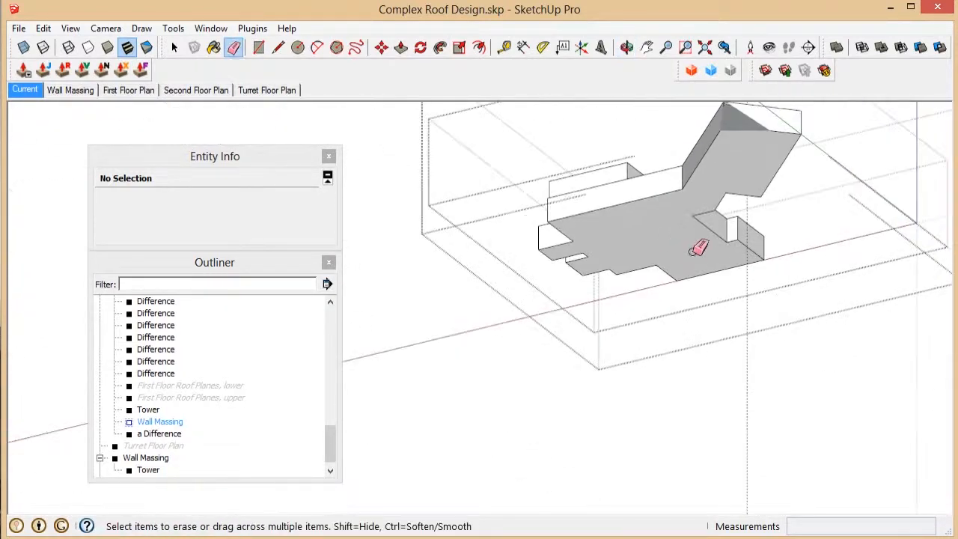
{"action": "middle_click_drag", "start_coordinate": [693, 251], "coordinate": [562, 398]}
{"action": "scroll", "coordinate": [540, 229], "scroll_direction": "up", "scroll_amount": 5}
{"action": "middle_click_drag", "start_coordinate": [540, 230], "coordinate": [734, 414]}
{"action": "left_click", "coordinate": [724, 47]}
{"action": "scroll", "coordinate": [659, 397], "scroll_direction": "up", "scroll_amount": 5}
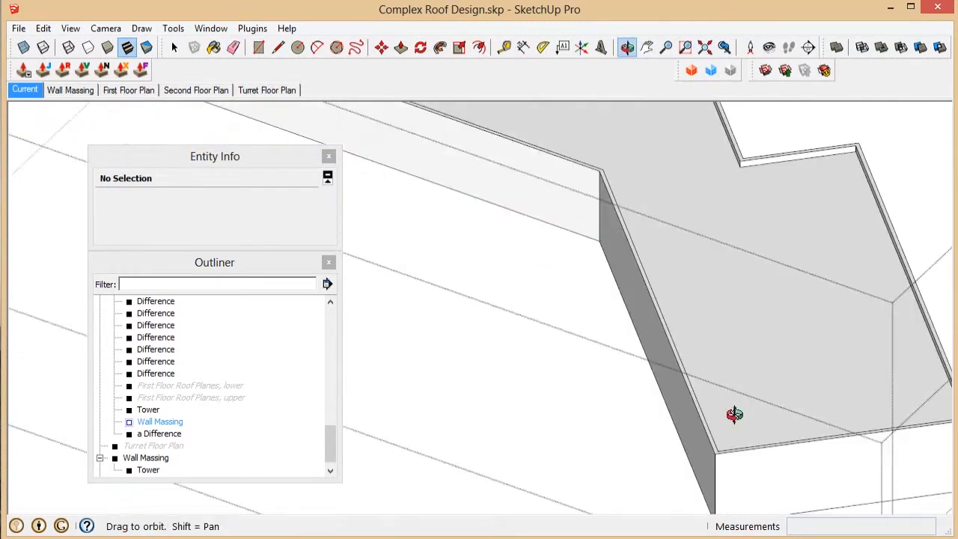
{"action": "scroll", "coordinate": [734, 413], "scroll_direction": "down", "scroll_amount": 5}
Show the massing in X-ray mode and inspect its walls and parapet corners for internal geometry.
{"action": "left_click", "coordinate": [23, 47]}
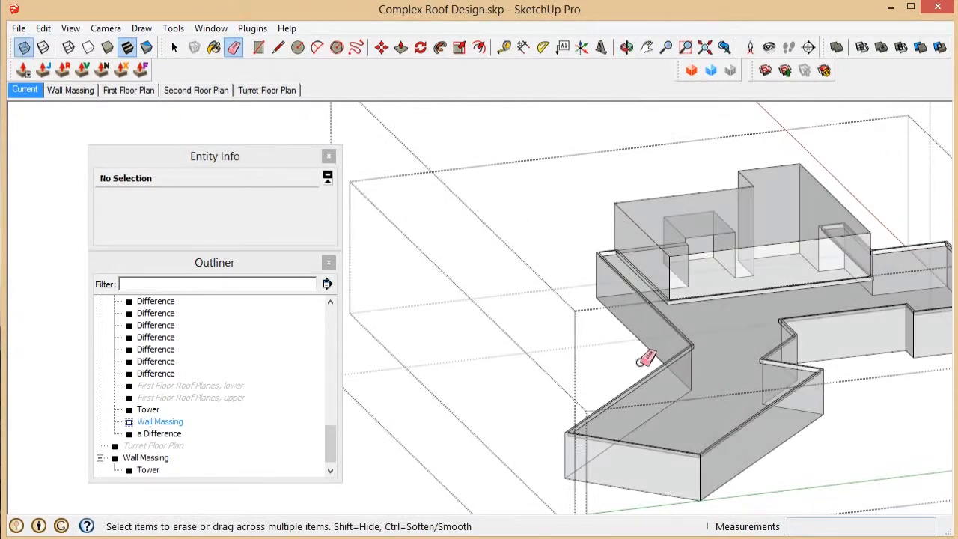
{"action": "middle_click_drag", "start_coordinate": [693, 427], "coordinate": [669, 428]}
{"action": "scroll", "coordinate": [667, 427], "scroll_direction": "up", "scroll_amount": 6}
{"action": "middle_click_drag", "start_coordinate": [468, 442], "coordinate": [419, 374]}
{"action": "scroll", "coordinate": [374, 310], "scroll_direction": "down", "scroll_amount": 6}
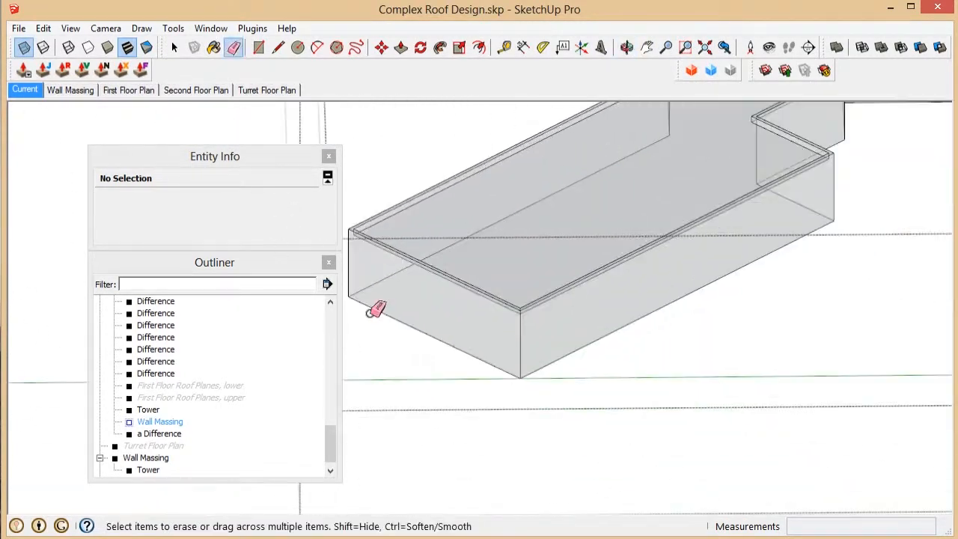
{"action": "scroll", "coordinate": [714, 211], "scroll_direction": "up", "scroll_amount": 5}
{"action": "middle_click_drag", "start_coordinate": [715, 211], "coordinate": [755, 327]}
{"action": "scroll", "coordinate": [755, 327], "scroll_direction": "down", "scroll_amount": 3}
{"action": "scroll", "coordinate": [474, 274], "scroll_direction": "up", "scroll_amount": 5}
{"action": "middle_click_drag", "start_coordinate": [474, 274], "coordinate": [821, 257]}
{"action": "scroll", "coordinate": [820, 257], "scroll_direction": "down", "scroll_amount": 4}
{"action": "scroll", "coordinate": [643, 265], "scroll_direction": "up", "scroll_amount": 5}
{"action": "middle_click_drag", "start_coordinate": [643, 265], "coordinate": [630, 279]}
{"action": "scroll", "coordinate": [703, 321], "scroll_direction": "down", "scroll_amount": 4}
{"action": "scroll", "coordinate": [601, 241], "scroll_direction": "up", "scroll_amount": 4}
{"action": "middle_click_drag", "start_coordinate": [601, 240], "coordinate": [911, 269]}
{"action": "scroll", "coordinate": [911, 270], "scroll_direction": "down", "scroll_amount": 5}
{"action": "scroll", "coordinate": [600, 255], "scroll_direction": "up", "scroll_amount": 4}
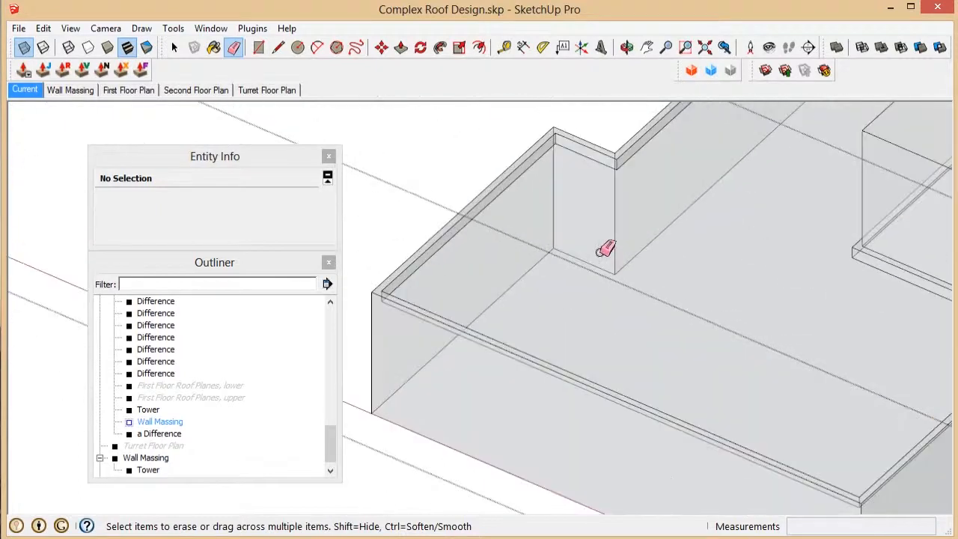
Turn X-ray mode off, check the lower flat roof face and close the Wall Massing group.
{"action": "left_click", "coordinate": [24, 47]}
{"action": "scroll", "coordinate": [514, 288], "scroll_direction": "down", "scroll_amount": 2}
{"action": "key", "text": "space"}
{"action": "left_click", "coordinate": [515, 287]}
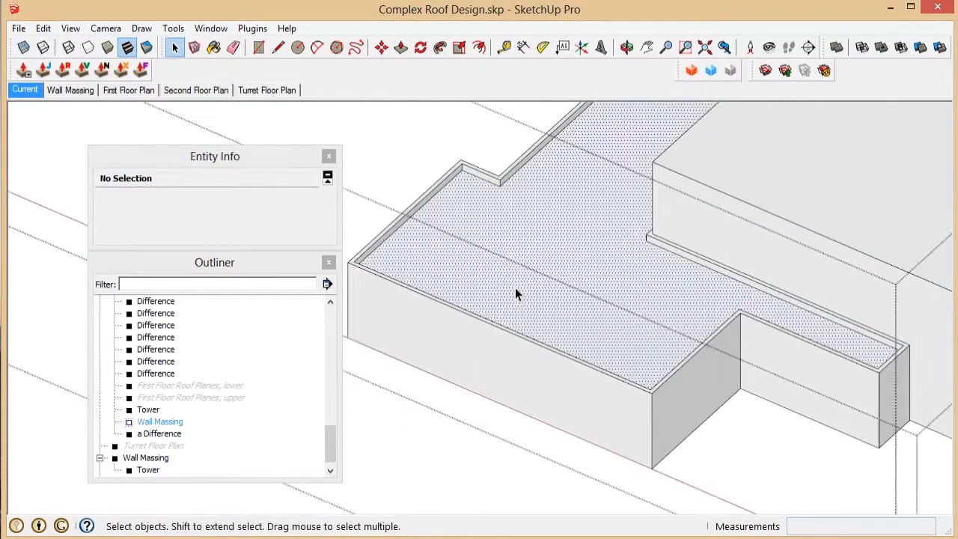
{"action": "key", "text": "Escape"}
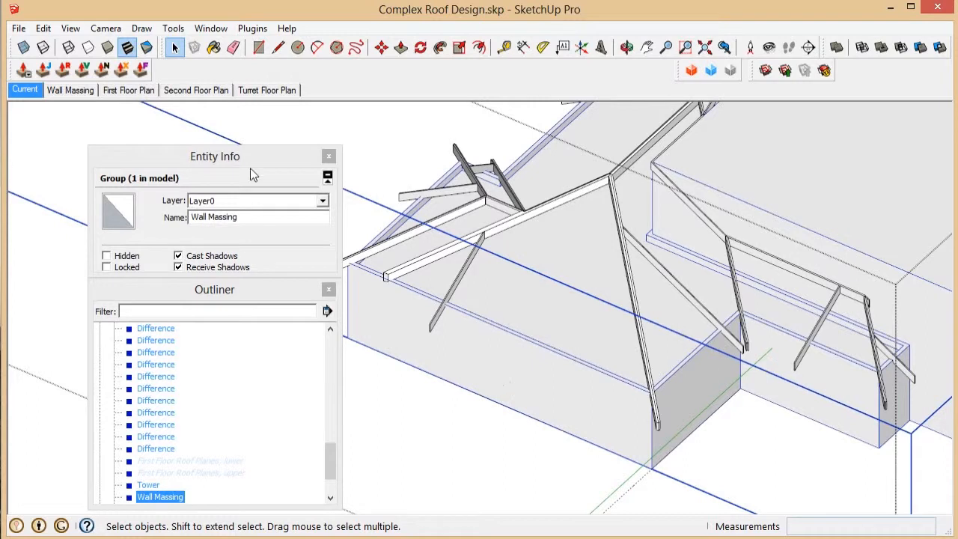
Run Fix Solid on the Wall Massing group with Risky fix set to No and Fix coplanar faces to Yes.
{"action": "right_click", "coordinate": [597, 123]}
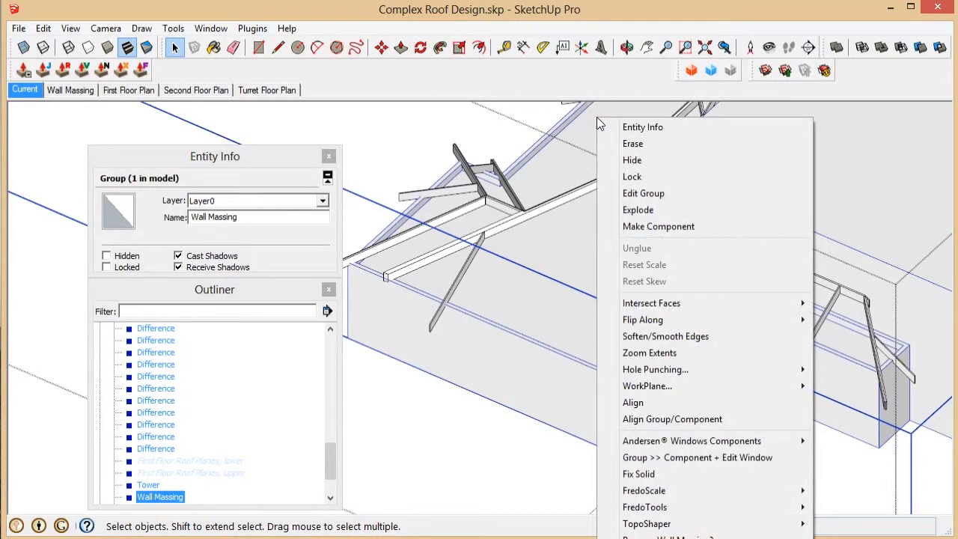
{"action": "left_click", "coordinate": [658, 474]}
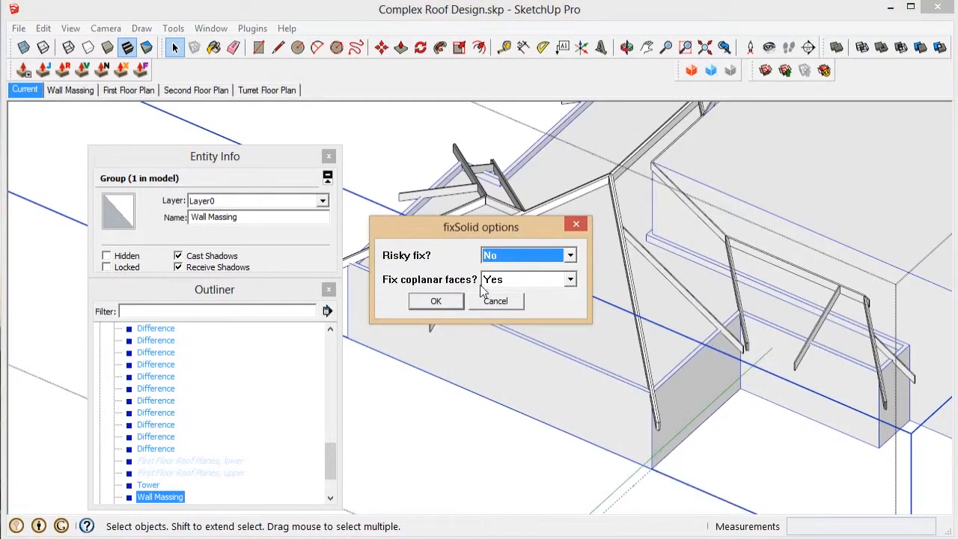
{"action": "left_click", "coordinate": [436, 301]}
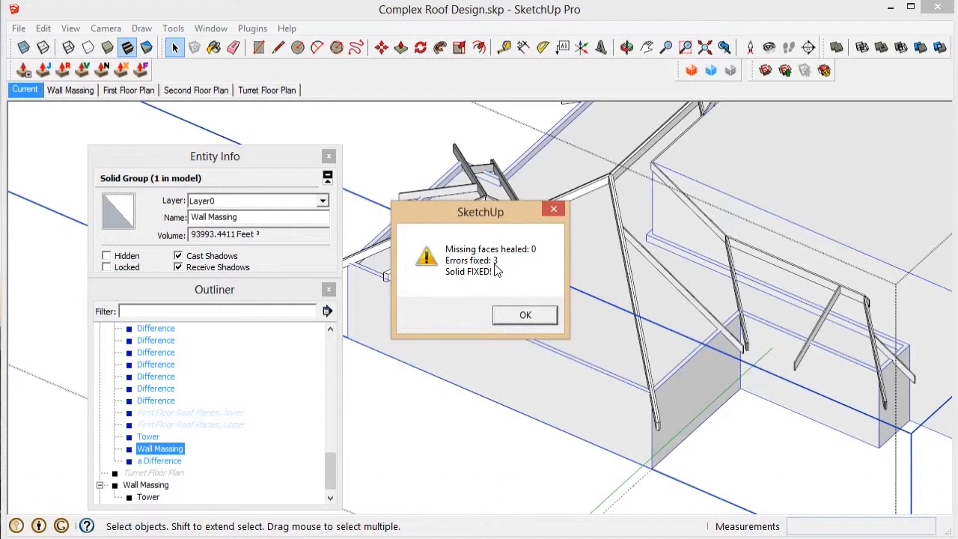
{"action": "left_click", "coordinate": [523, 315]}
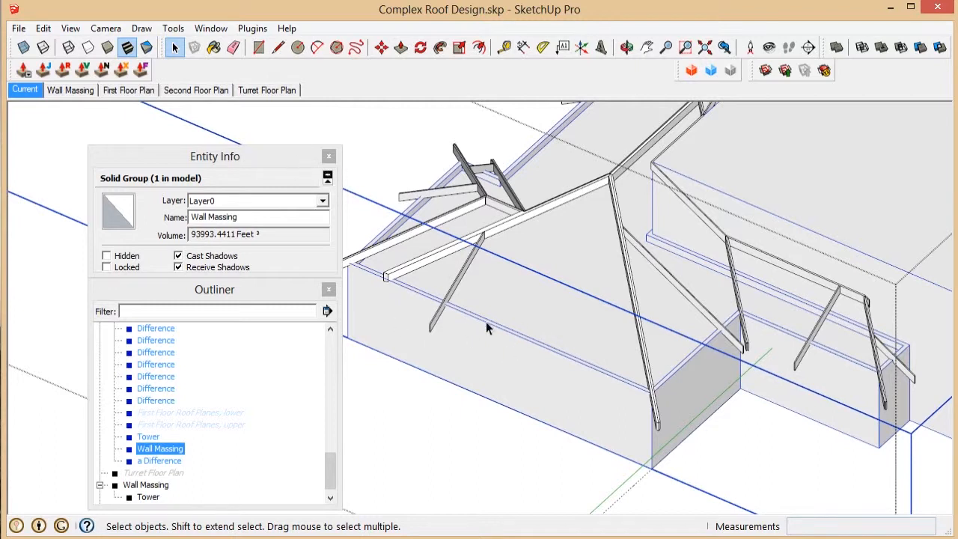
Move the Entity Info and Outliner windows out of the way of the model.
{"action": "middle_click_drag", "start_coordinate": [483, 357], "coordinate": [588, 294]}
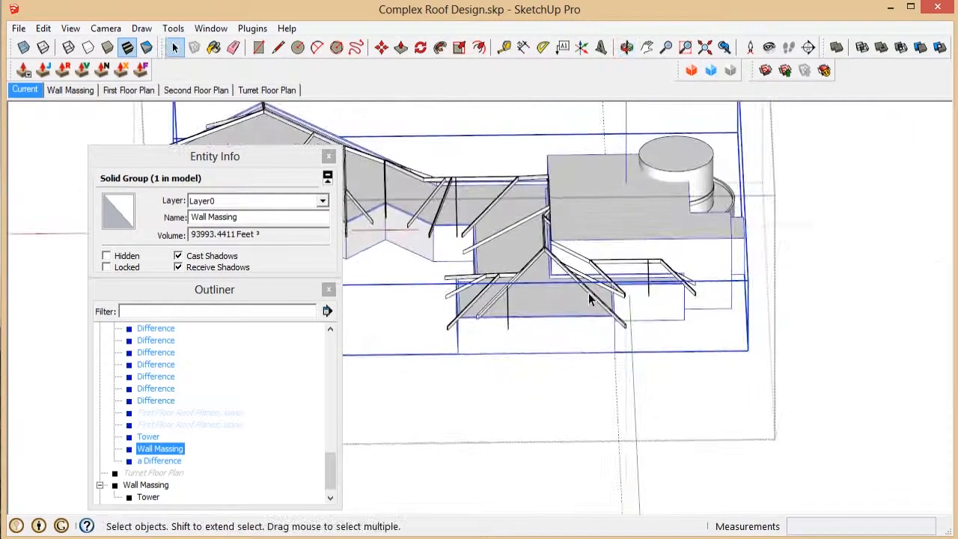
{"action": "scroll", "coordinate": [286, 192], "scroll_direction": "up", "scroll_amount": 3}
{"action": "left_click", "coordinate": [262, 161]}
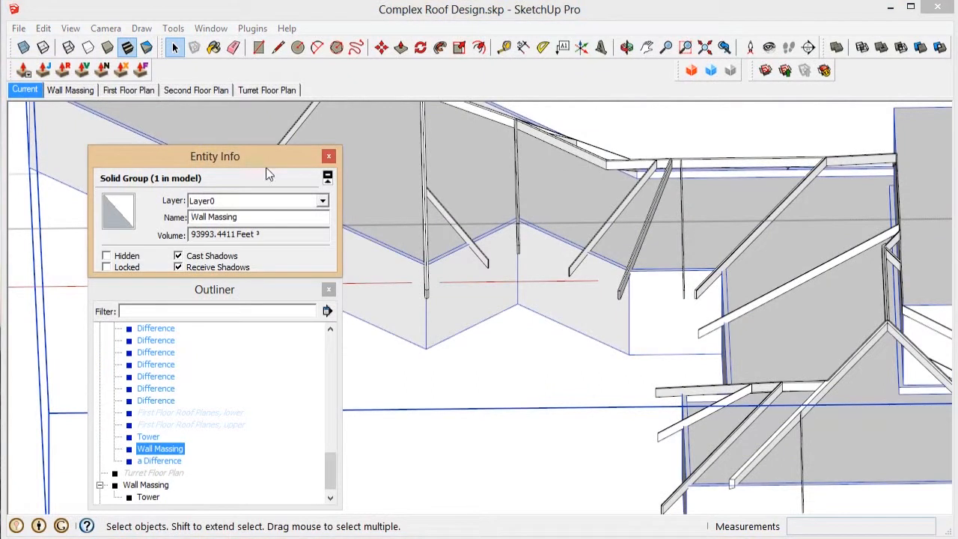
{"action": "left_click_drag", "start_coordinate": [266, 167], "coordinate": [524, 538]}
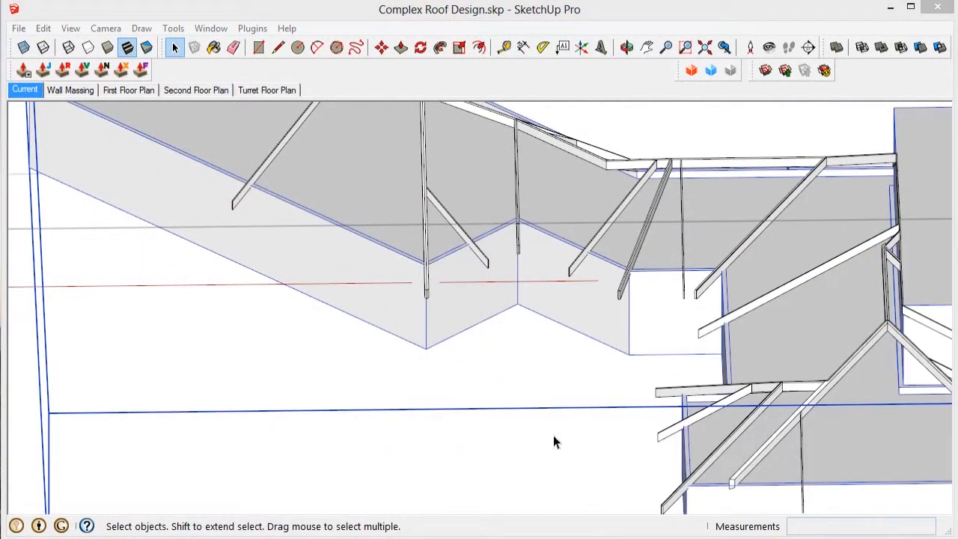
Trim the long hip rafter at the front wing's corner using the Wall Massing solid as the cutter.
{"action": "middle_click_drag", "start_coordinate": [553, 441], "coordinate": [718, 353]}
{"action": "scroll", "coordinate": [714, 361], "scroll_direction": "up", "scroll_amount": 3}
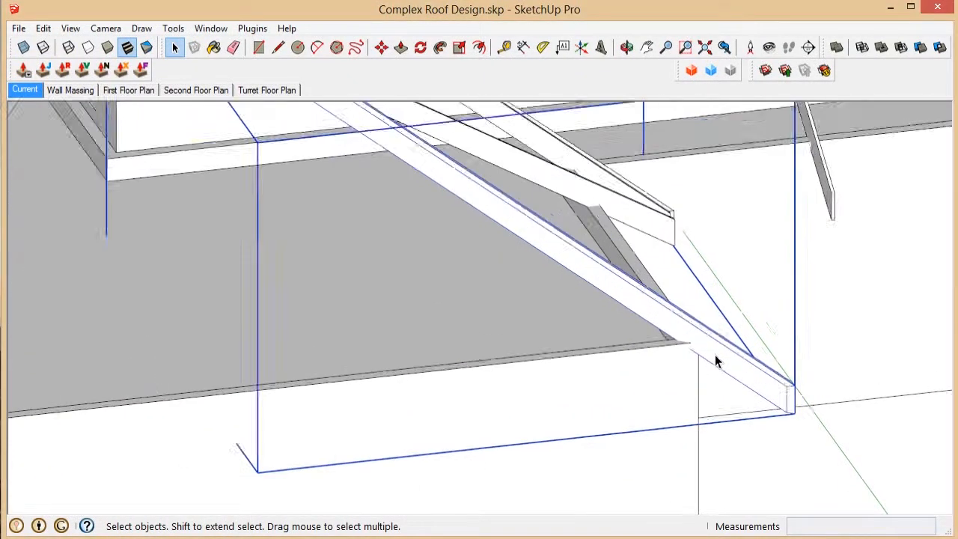
{"action": "scroll", "coordinate": [715, 359], "scroll_direction": "up", "scroll_amount": 2}
{"action": "middle_click_drag", "start_coordinate": [612, 386], "coordinate": [685, 393]}
{"action": "scroll", "coordinate": [667, 327], "scroll_direction": "down", "scroll_amount": 6}
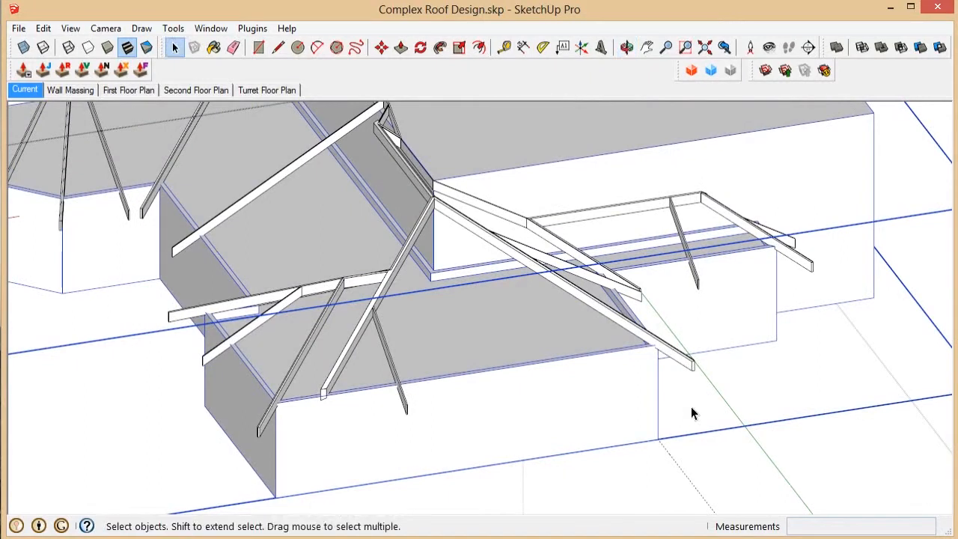
{"action": "left_click", "coordinate": [920, 48]}
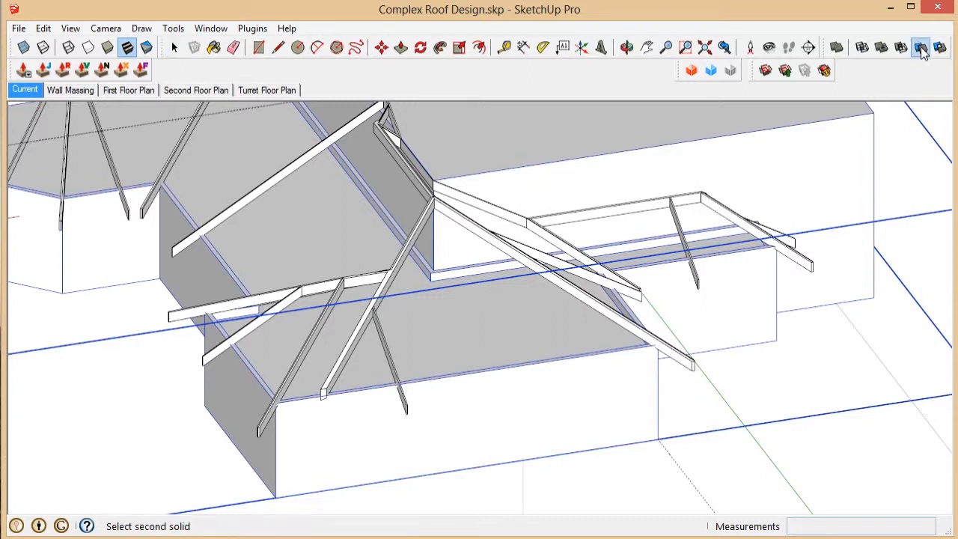
{"action": "scroll", "coordinate": [627, 387], "scroll_direction": "up", "scroll_amount": 3}
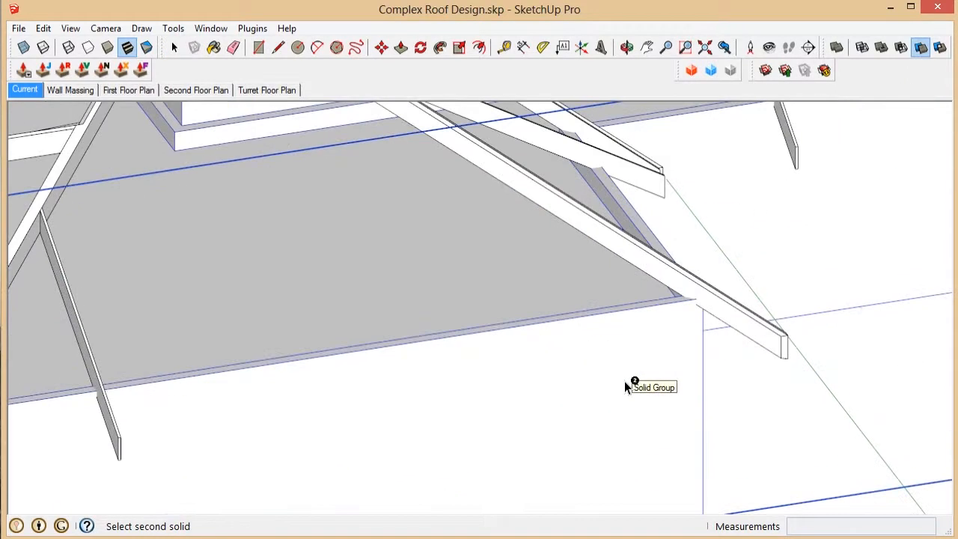
{"action": "middle_click_drag", "start_coordinate": [627, 387], "coordinate": [570, 388]}
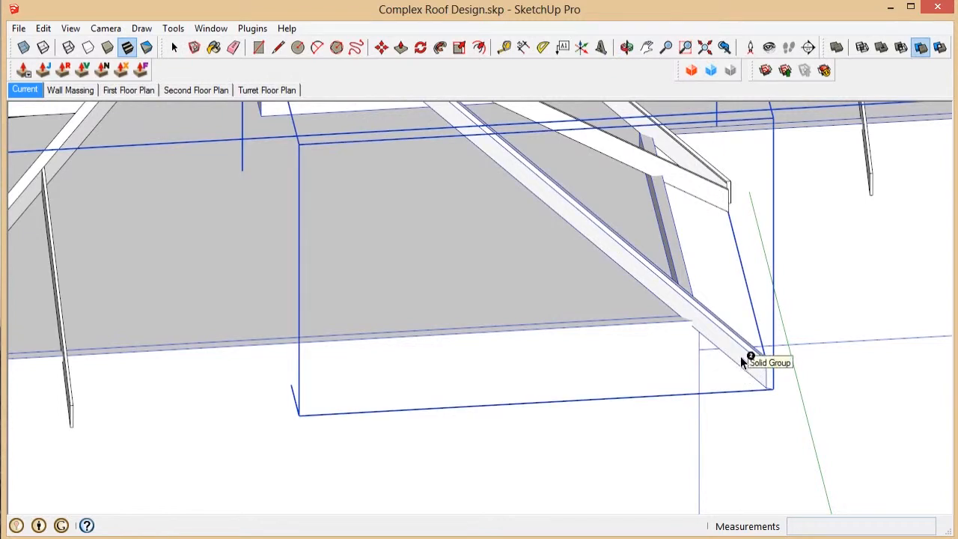
{"action": "middle_click_drag", "start_coordinate": [738, 355], "coordinate": [524, 364]}
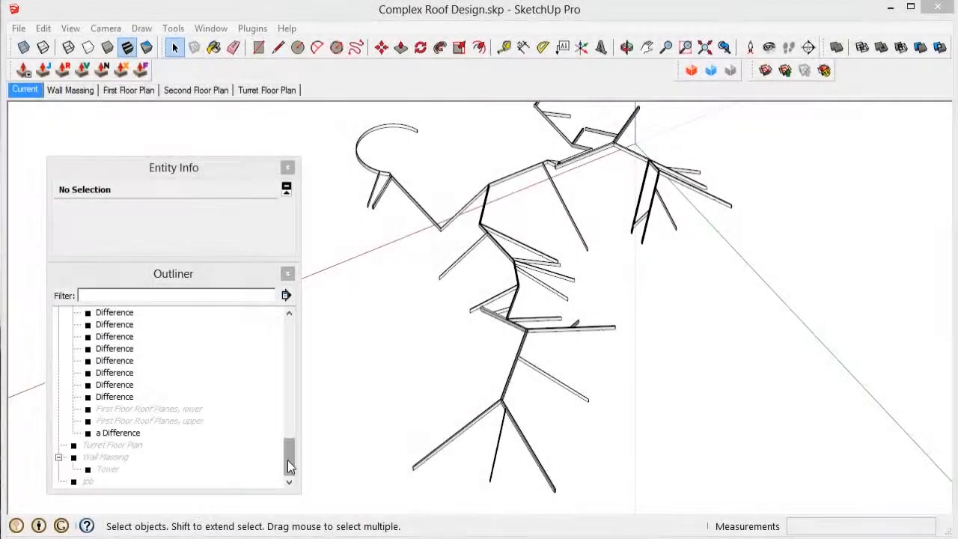
Collapse the Skeleton group in the Outliner and unhide the First Floor Roof Plan group.
{"action": "scroll", "coordinate": [284, 475], "scroll_direction": "down", "scroll_amount": 1}
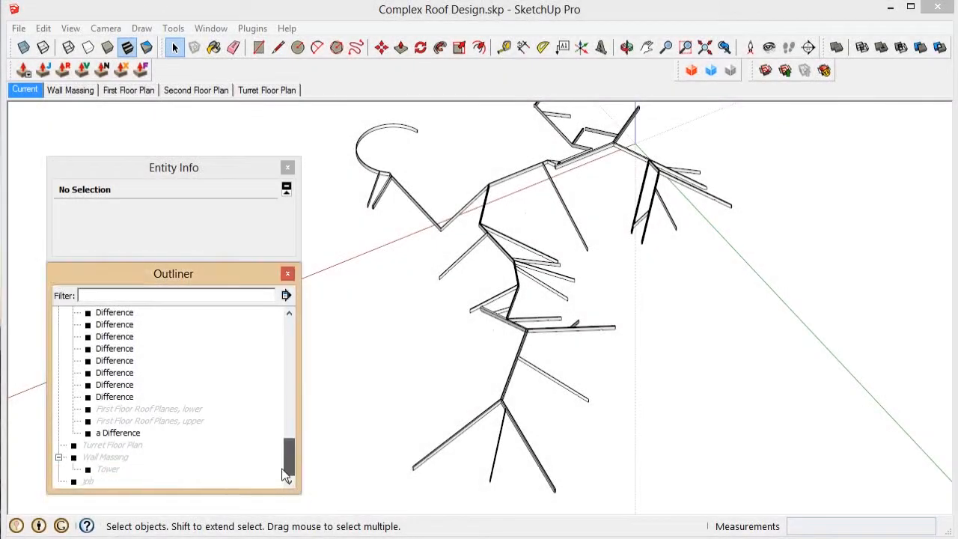
{"action": "left_click_drag", "start_coordinate": [284, 476], "coordinate": [289, 348]}
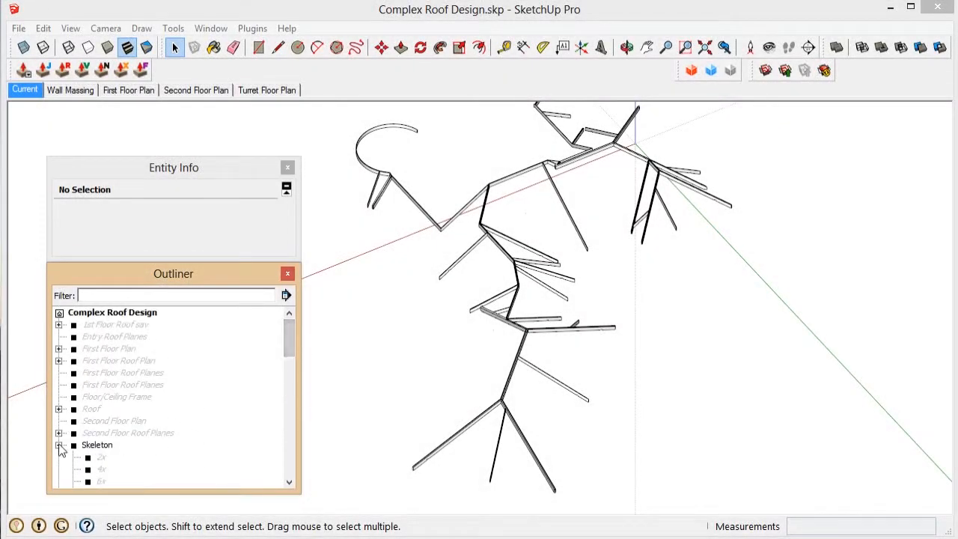
{"action": "right_click", "coordinate": [95, 364]}
{"action": "left_click", "coordinate": [149, 294]}
{"action": "middle_click_drag", "start_coordinate": [534, 395], "coordinate": [396, 391]}
{"action": "scroll", "coordinate": [595, 370], "scroll_direction": "down", "scroll_amount": 3}
{"action": "scroll", "coordinate": [628, 218], "scroll_direction": "up", "scroll_amount": 10}
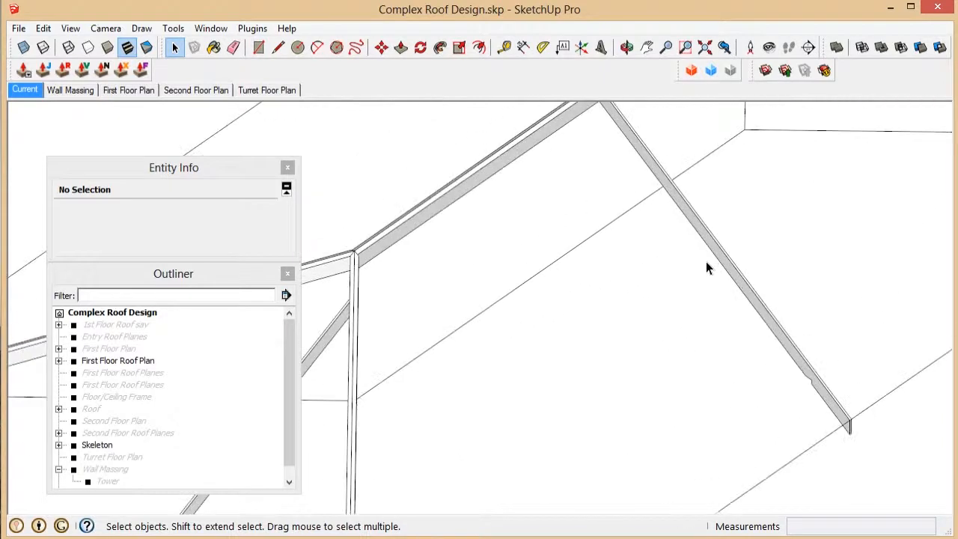
Move the notched common rafter about 38' 6 7/16" along the eave line to the front wing's hip corner.
{"action": "scroll", "coordinate": [821, 390], "scroll_direction": "down", "scroll_amount": 3}
{"action": "scroll", "coordinate": [705, 274], "scroll_direction": "down", "scroll_amount": 3}
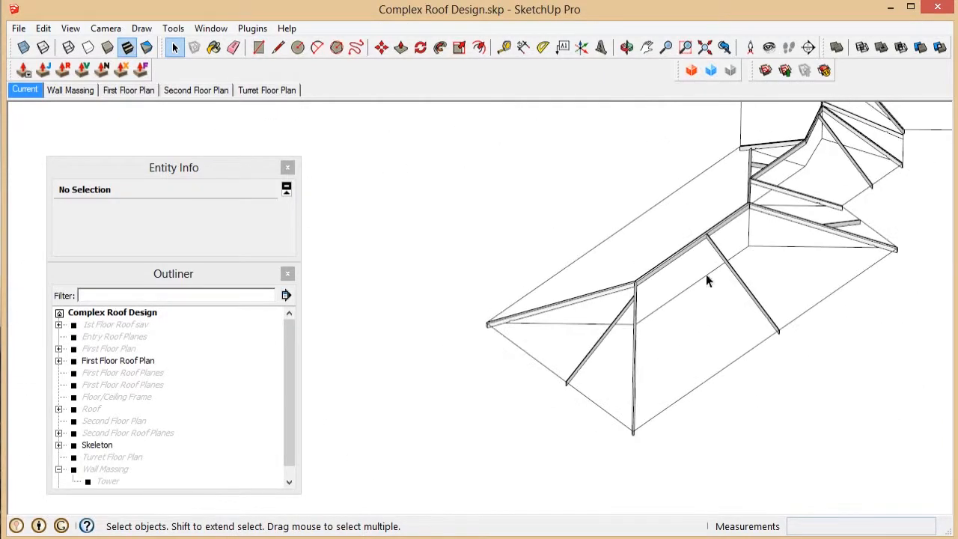
{"action": "scroll", "coordinate": [780, 323], "scroll_direction": "up", "scroll_amount": 7}
{"action": "left_click", "coordinate": [737, 397]}
{"action": "left_click", "coordinate": [737, 394]}
{"action": "scroll", "coordinate": [749, 384], "scroll_direction": "down", "scroll_amount": 4}
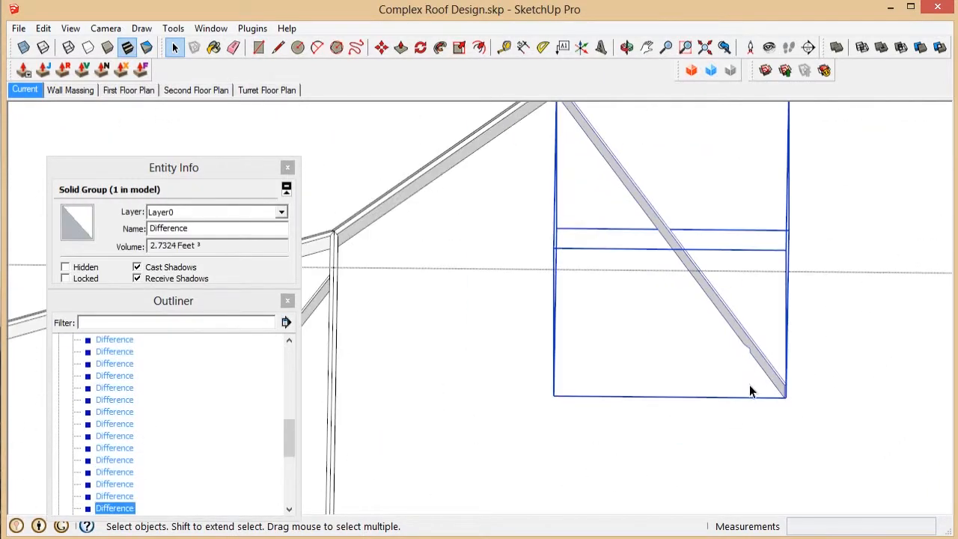
{"action": "scroll", "coordinate": [782, 371], "scroll_direction": "up", "scroll_amount": 2}
{"action": "scroll", "coordinate": [852, 357], "scroll_direction": "up", "scroll_amount": 3}
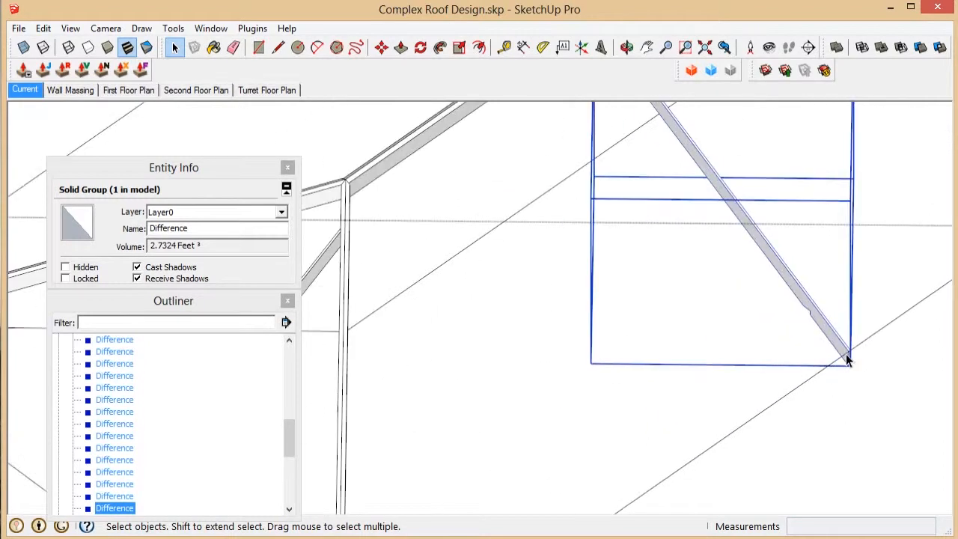
{"action": "scroll", "coordinate": [853, 350], "scroll_direction": "up", "scroll_amount": 3}
{"action": "left_click", "coordinate": [835, 319]}
{"action": "scroll", "coordinate": [915, 260], "scroll_direction": "down", "scroll_amount": 8}
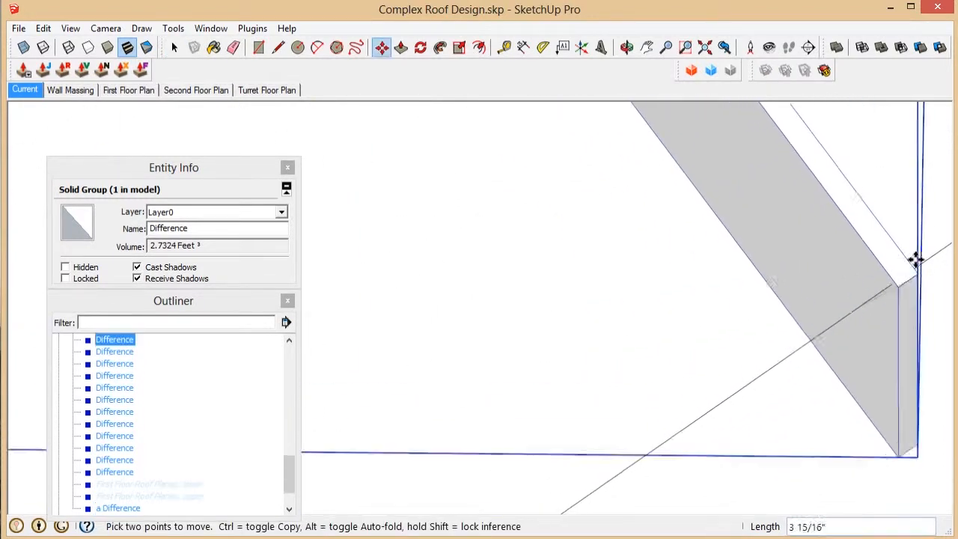
{"action": "scroll", "coordinate": [678, 416], "scroll_direction": "up", "scroll_amount": 4}
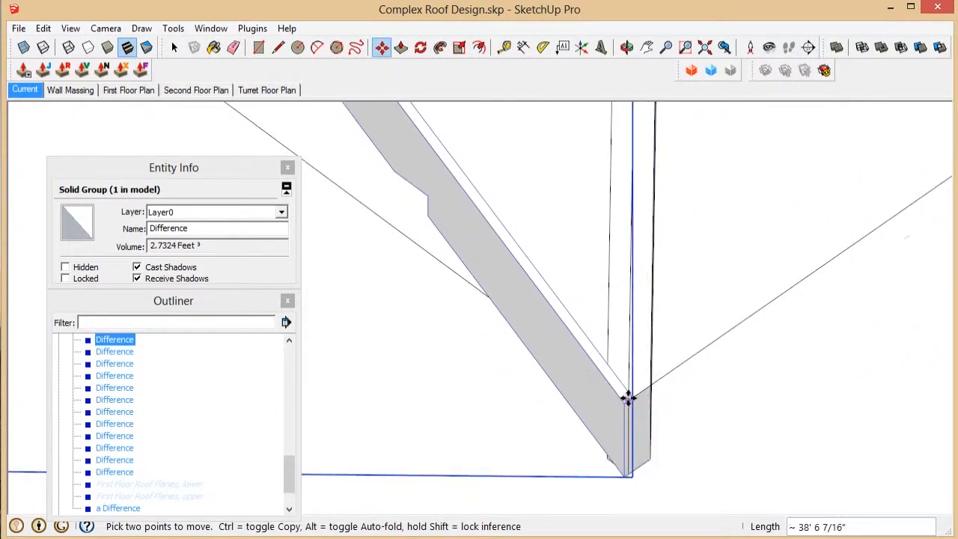
{"action": "scroll", "coordinate": [637, 402], "scroll_direction": "up", "scroll_amount": 2}
Copy the corner rafter 24 inches along the eave line, starting from the midpoint of its tail end.
{"action": "middle_click_drag", "start_coordinate": [625, 394], "coordinate": [561, 417], "text": "shift"}
{"action": "scroll", "coordinate": [561, 416], "scroll_direction": "up", "scroll_amount": 1}
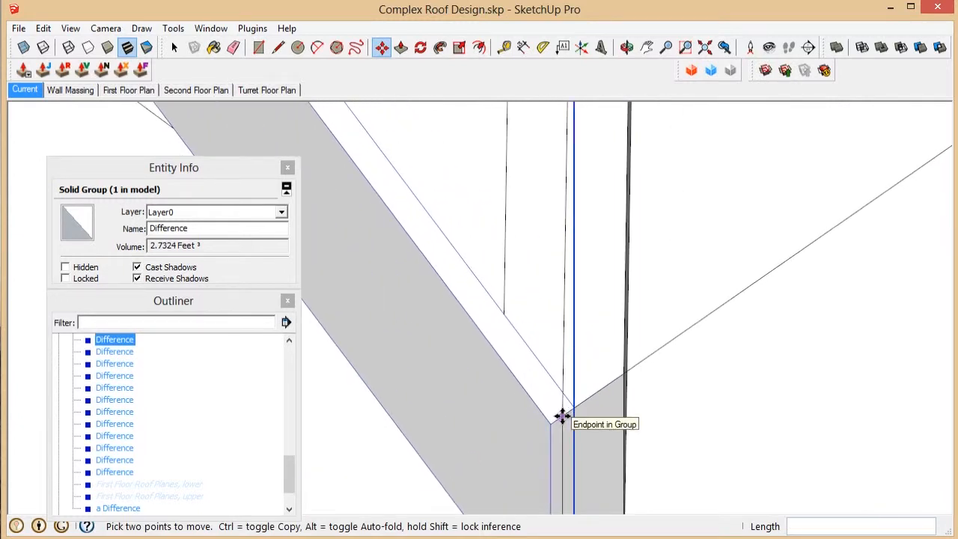
{"action": "left_click", "coordinate": [562, 416]}
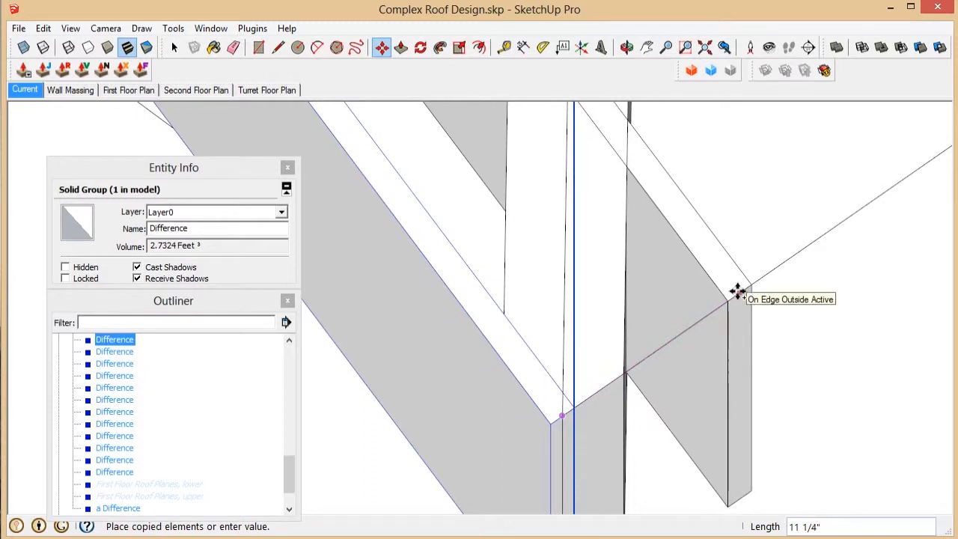
{"action": "scroll", "coordinate": [737, 292], "scroll_direction": "down", "scroll_amount": 2}
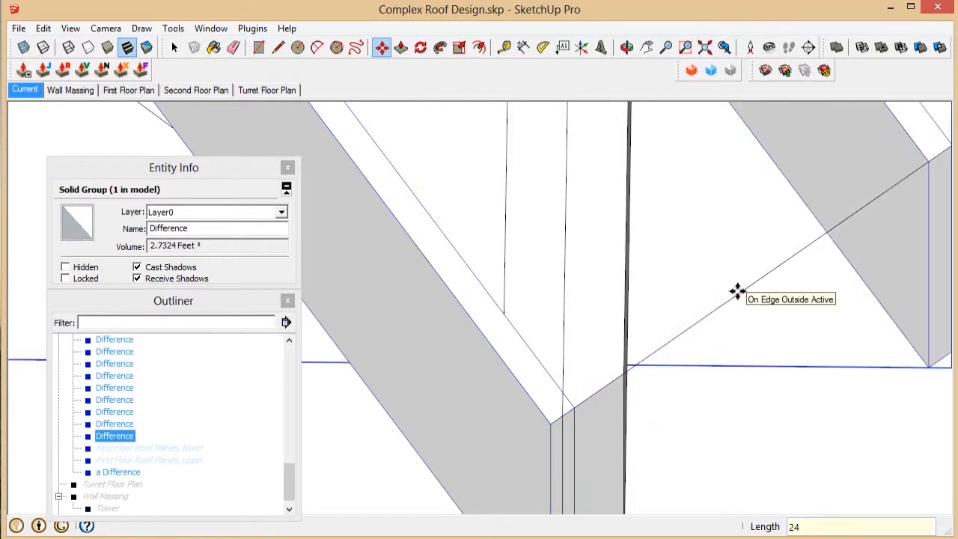
{"action": "left_click", "coordinate": [738, 293]}
Array the rafter copy 20 times (*20) along the eave at the same spacing.
{"action": "scroll", "coordinate": [686, 415], "scroll_direction": "down", "scroll_amount": 5}
{"action": "scroll", "coordinate": [654, 436], "scroll_direction": "up", "scroll_amount": 7}
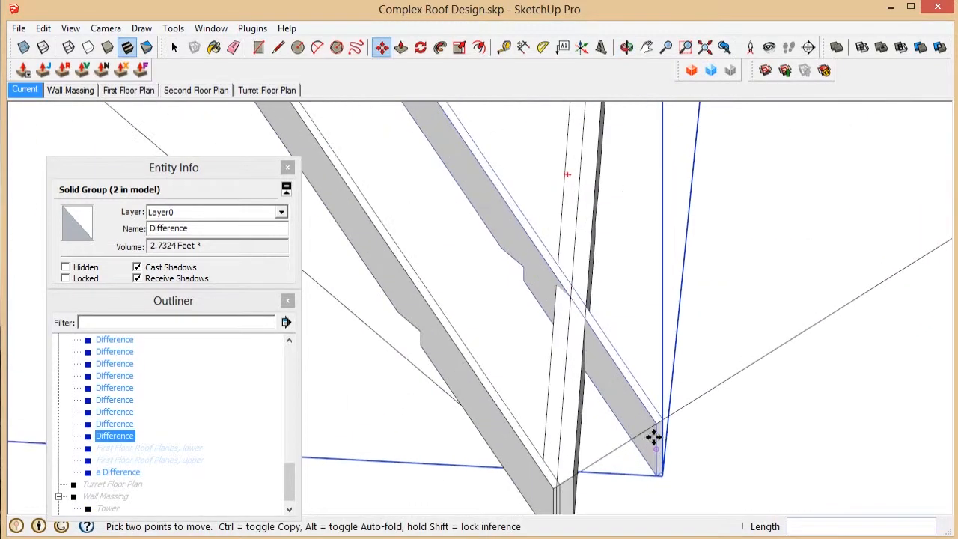
{"action": "scroll", "coordinate": [364, 470], "scroll_direction": "down", "scroll_amount": 9}
{"action": "scroll", "coordinate": [449, 443], "scroll_direction": "up", "scroll_amount": 5}
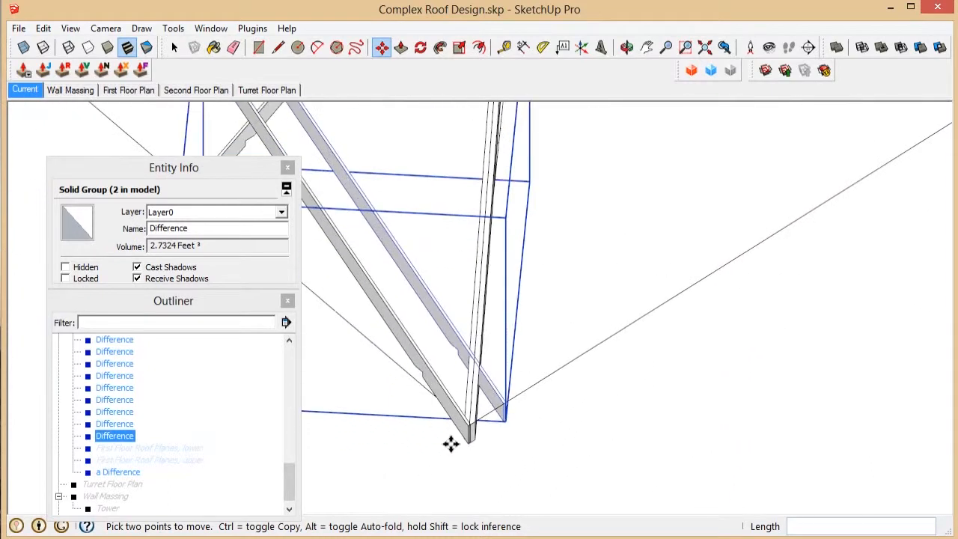
{"action": "type", "text": "*"}
{"action": "scroll", "coordinate": [448, 432], "scroll_direction": "down", "scroll_amount": 3}
{"action": "type", "text": "20"}
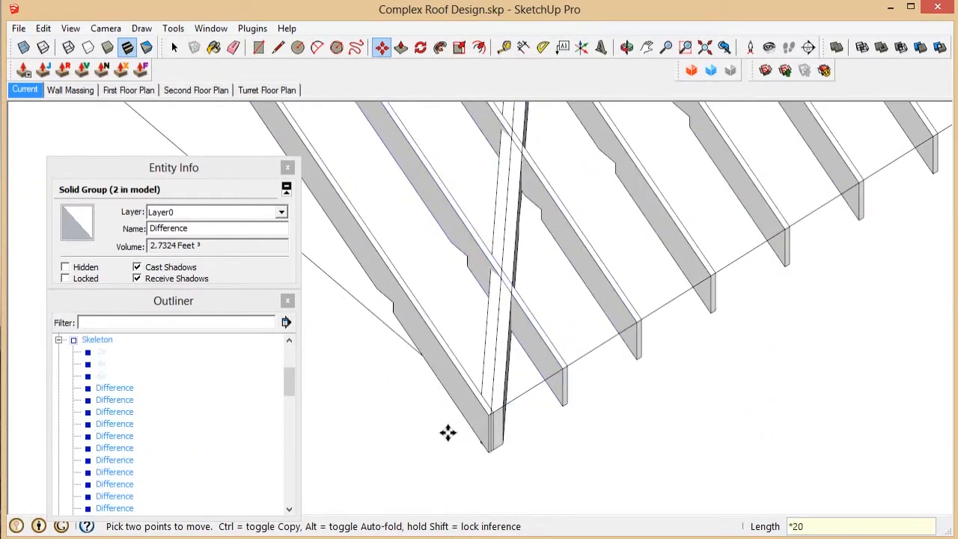
{"action": "key", "text": "Return"}
{"action": "scroll", "coordinate": [457, 429], "scroll_direction": "down", "scroll_amount": 4}
{"action": "key", "text": "space"}
Select the last eight rafters in the row and copy them 16' further along the eave line.
{"action": "scroll", "coordinate": [708, 312], "scroll_direction": "up", "scroll_amount": 4}
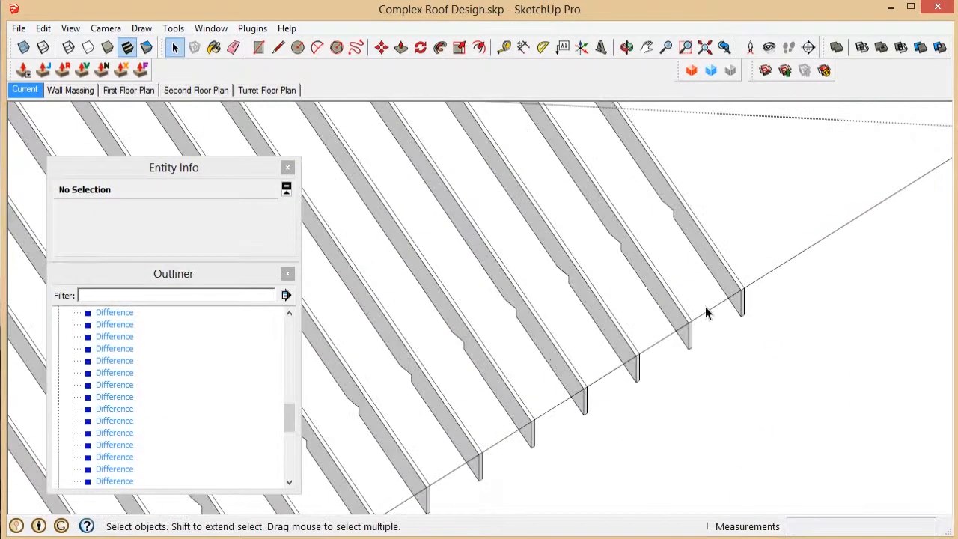
{"action": "scroll", "coordinate": [690, 335], "scroll_direction": "up", "scroll_amount": 3}
{"action": "scroll", "coordinate": [754, 331], "scroll_direction": "down", "scroll_amount": 8}
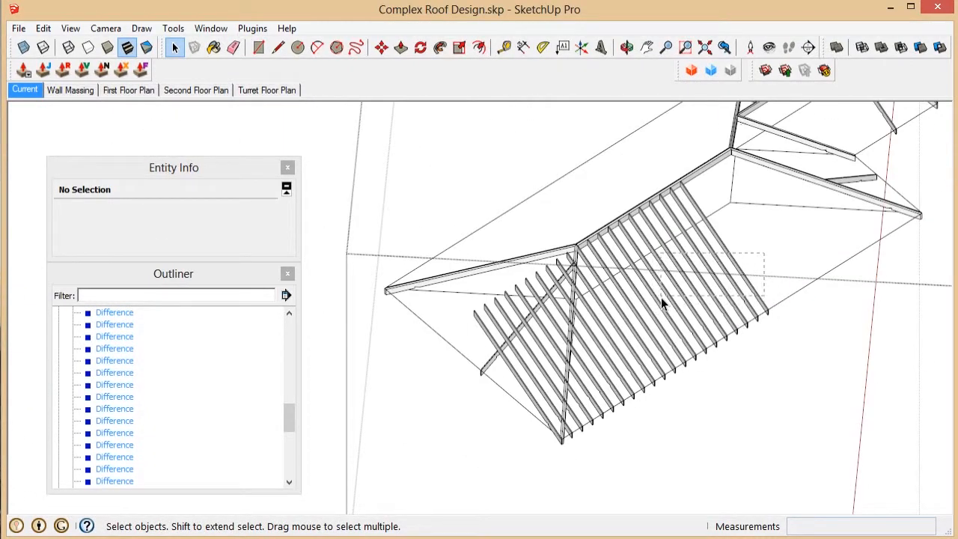
{"action": "left_click_drag", "start_coordinate": [661, 297], "coordinate": [662, 299]}
{"action": "scroll", "coordinate": [665, 307], "scroll_direction": "up", "scroll_amount": 5}
{"action": "scroll", "coordinate": [697, 374], "scroll_direction": "up", "scroll_amount": 3}
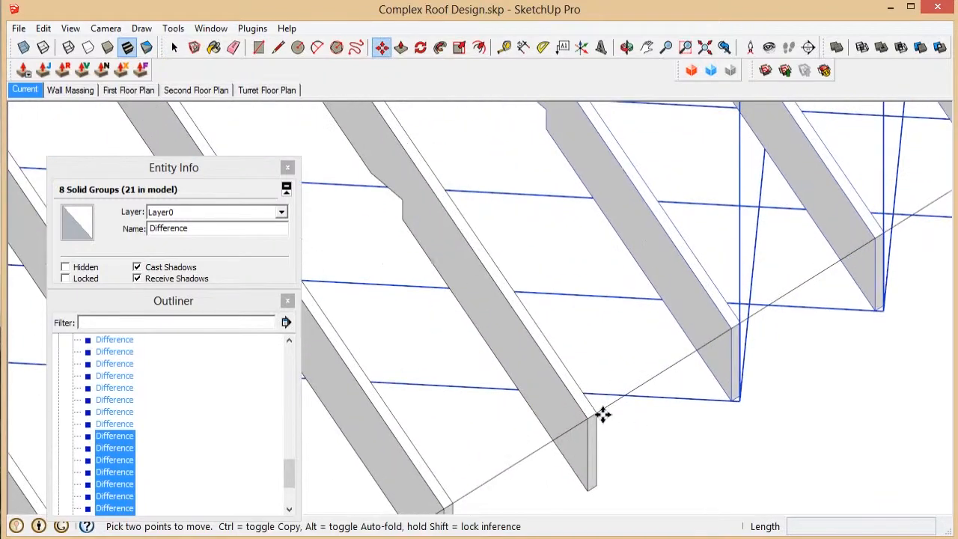
{"action": "scroll", "coordinate": [447, 456], "scroll_direction": "down", "scroll_amount": 5}
{"action": "scroll", "coordinate": [691, 269], "scroll_direction": "up", "scroll_amount": 5}
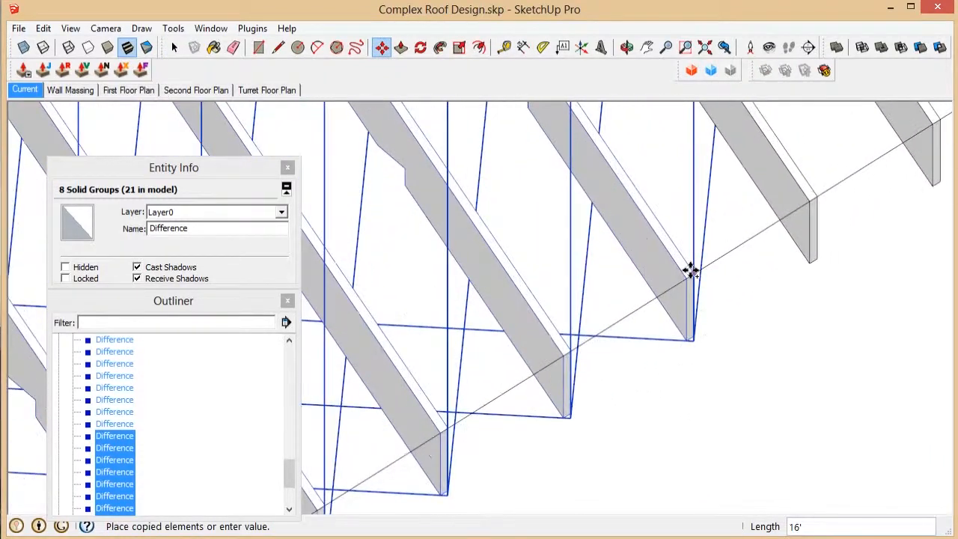
{"action": "left_click", "coordinate": [690, 275]}
Copy the same eight rafters once more along the eave, continuing the spacing past the far hip corner.
{"action": "scroll", "coordinate": [471, 464], "scroll_direction": "down", "scroll_amount": 5}
{"action": "scroll", "coordinate": [584, 413], "scroll_direction": "up", "scroll_amount": 5}
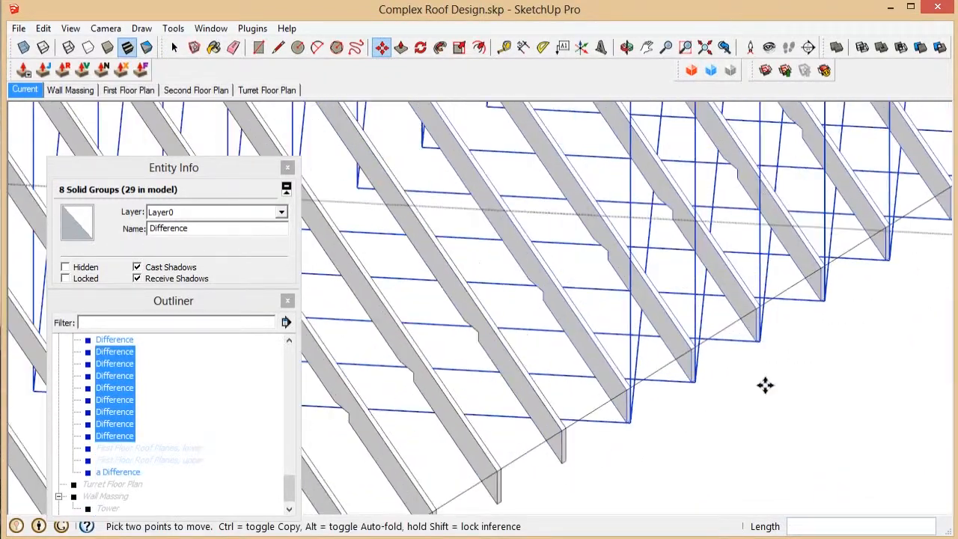
{"action": "scroll", "coordinate": [661, 325], "scroll_direction": "down", "scroll_amount": 5}
{"action": "scroll", "coordinate": [684, 284], "scroll_direction": "up", "scroll_amount": 5}
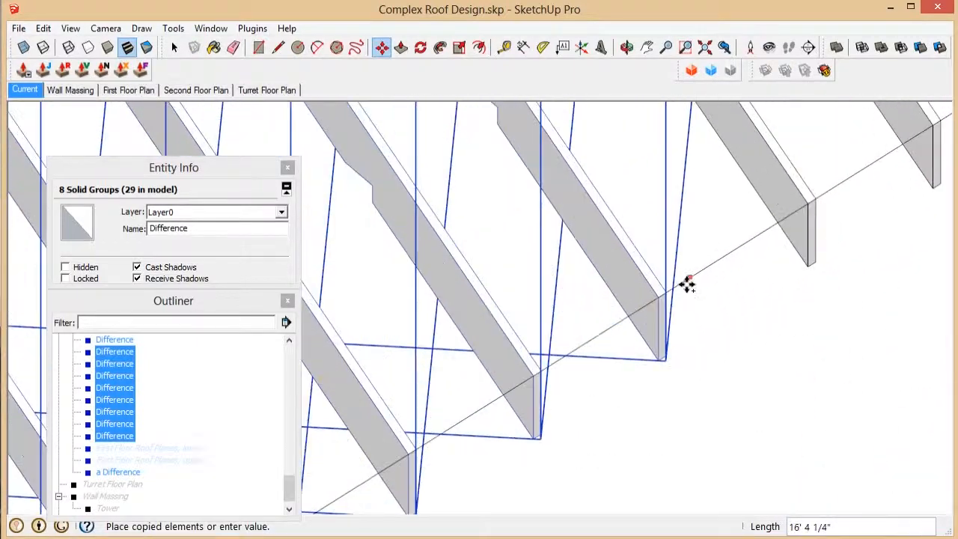
{"action": "left_click", "coordinate": [659, 293]}
{"action": "scroll", "coordinate": [589, 444], "scroll_direction": "down", "scroll_amount": 5}
{"action": "left_click", "coordinate": [802, 340]}
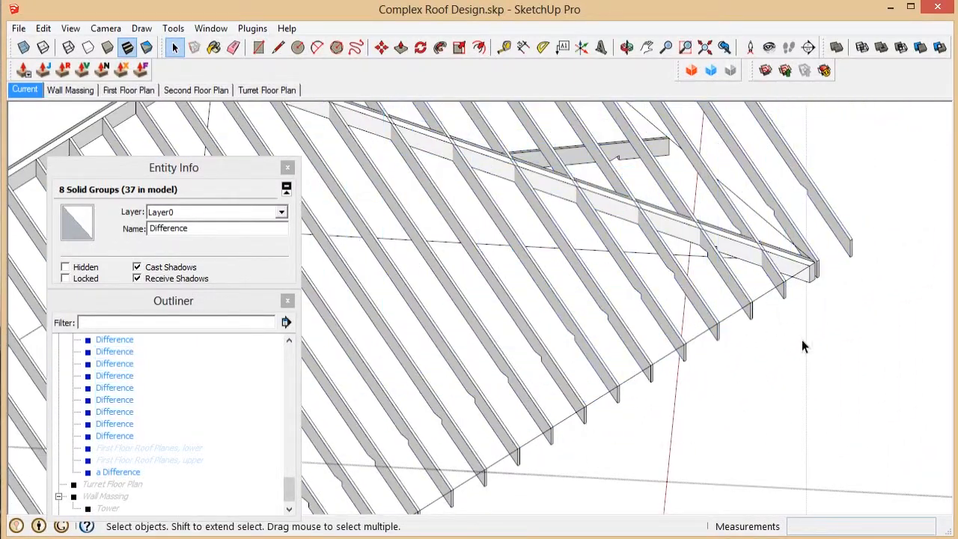
Delete the two surplus rafters at the end of the row beyond the far hip corner.
{"action": "left_click", "coordinate": [842, 236]}
{"action": "middle_click_drag", "start_coordinate": [843, 235], "coordinate": [892, 367]}
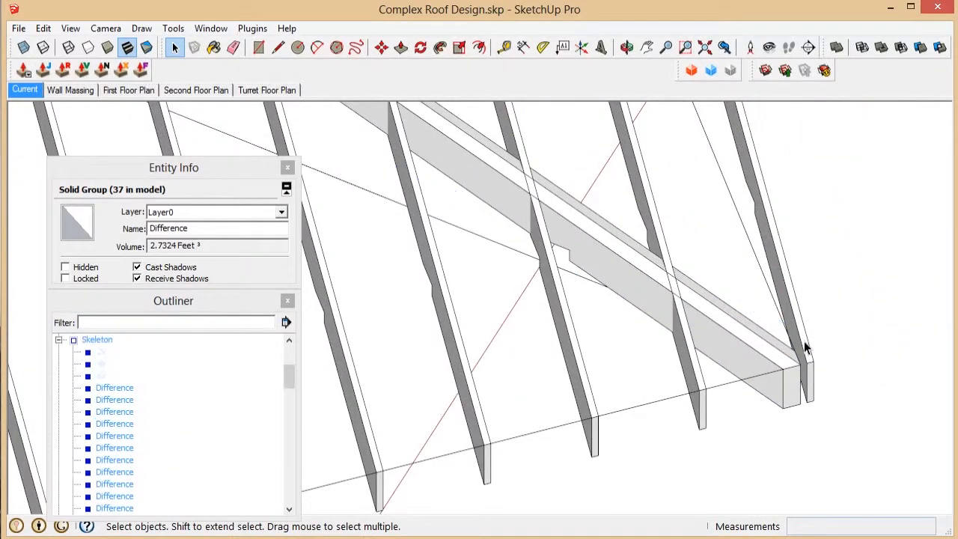
{"action": "scroll", "coordinate": [842, 353], "scroll_direction": "down", "scroll_amount": 5}
{"action": "left_click", "coordinate": [840, 364]}
{"action": "scroll", "coordinate": [842, 330], "scroll_direction": "up", "scroll_amount": 2}
Measure the distance along the eave from the far hip corner to the last rafter in the row.
{"action": "middle_click_drag", "start_coordinate": [842, 330], "coordinate": [370, 409]}
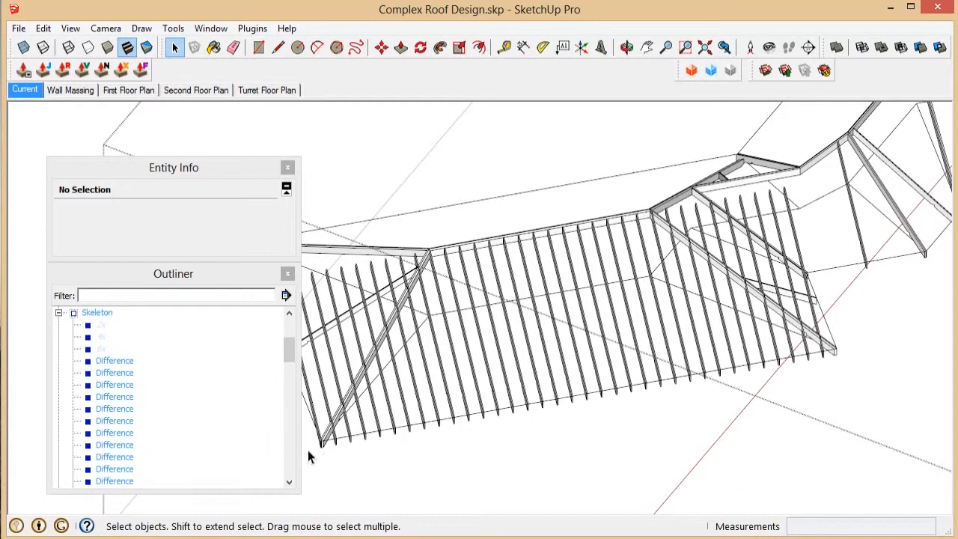
{"action": "scroll", "coordinate": [838, 356], "scroll_direction": "up", "scroll_amount": 6}
{"action": "scroll", "coordinate": [837, 355], "scroll_direction": "down", "scroll_amount": 5}
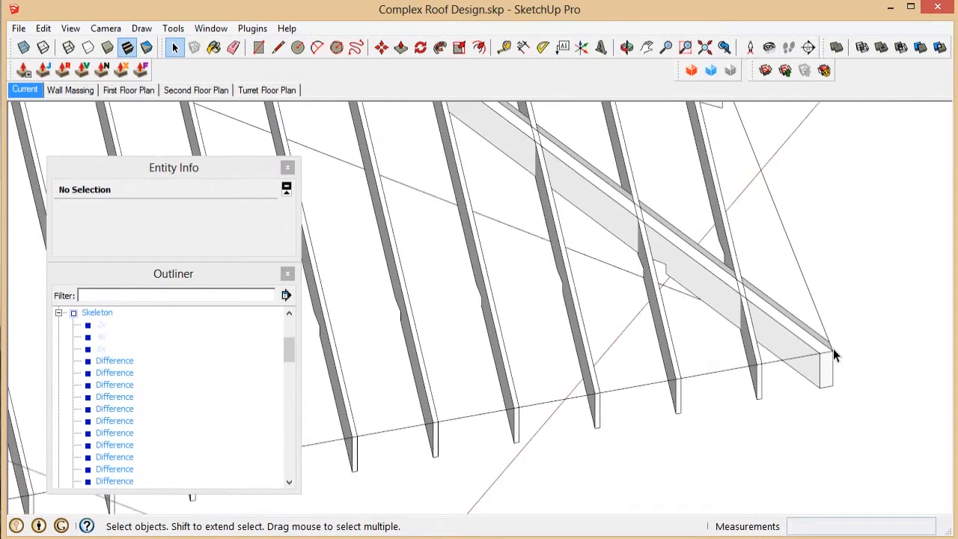
{"action": "scroll", "coordinate": [838, 354], "scroll_direction": "up", "scroll_amount": 5}
{"action": "key", "text": "t"}
{"action": "scroll", "coordinate": [627, 387], "scroll_direction": "up", "scroll_amount": 2}
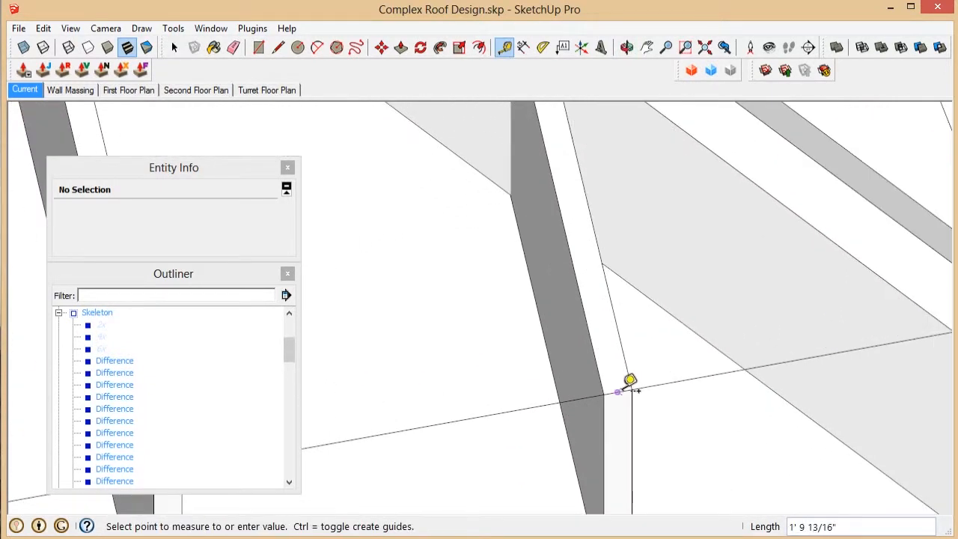
{"action": "key", "text": "space"}
{"action": "scroll", "coordinate": [726, 364], "scroll_direction": "down", "scroll_amount": 5}
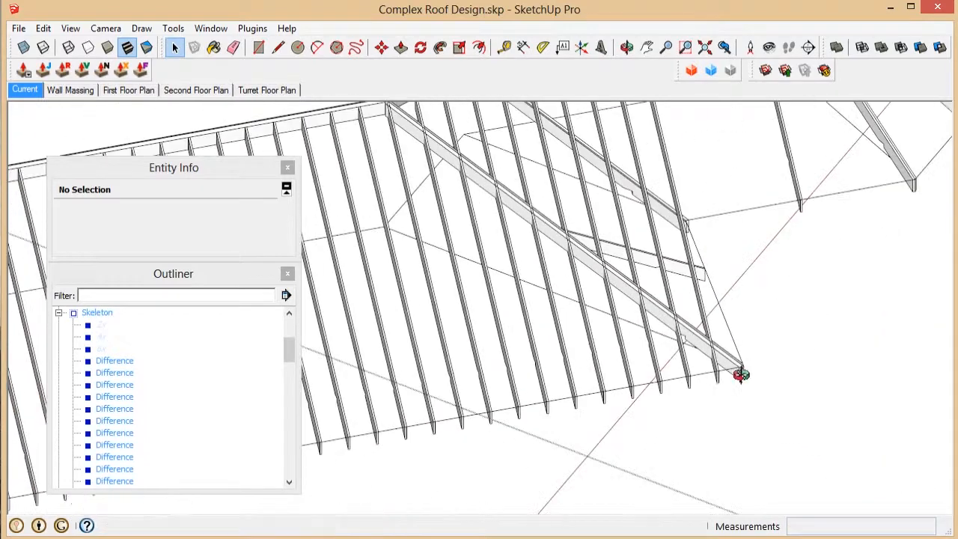
Examine the rafter row from several angles, checking how the rafters meet the ridge, both hips and the eave line.
{"action": "middle_click_drag", "start_coordinate": [739, 376], "coordinate": [569, 378]}
{"action": "scroll", "coordinate": [724, 445], "scroll_direction": "up", "scroll_amount": 3}
{"action": "scroll", "coordinate": [726, 419], "scroll_direction": "down", "scroll_amount": 5}
{"action": "middle_click_drag", "start_coordinate": [726, 396], "coordinate": [814, 394]}
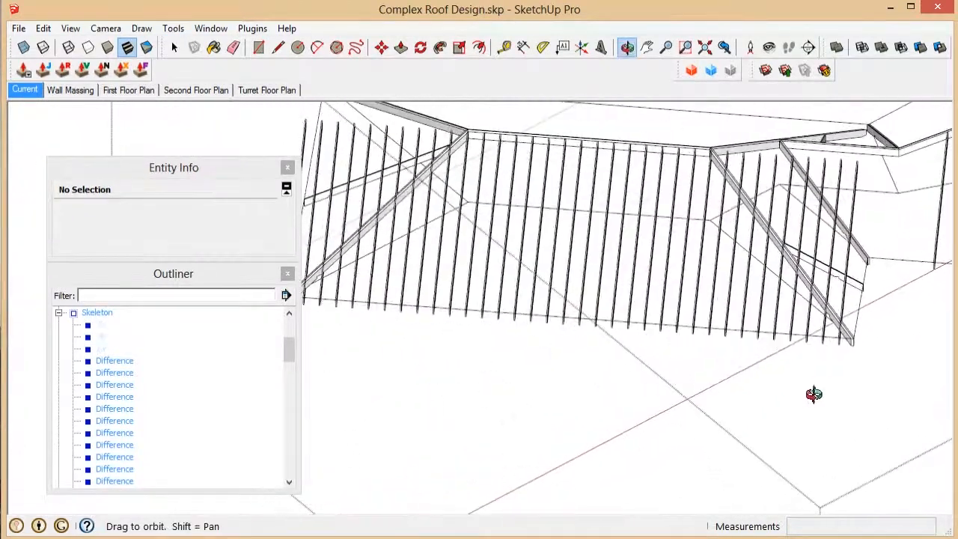
{"action": "scroll", "coordinate": [858, 353], "scroll_direction": "up", "scroll_amount": 3}
{"action": "middle_click_drag", "start_coordinate": [858, 352], "coordinate": [916, 330]}
{"action": "scroll", "coordinate": [934, 313], "scroll_direction": "down", "scroll_amount": 4}
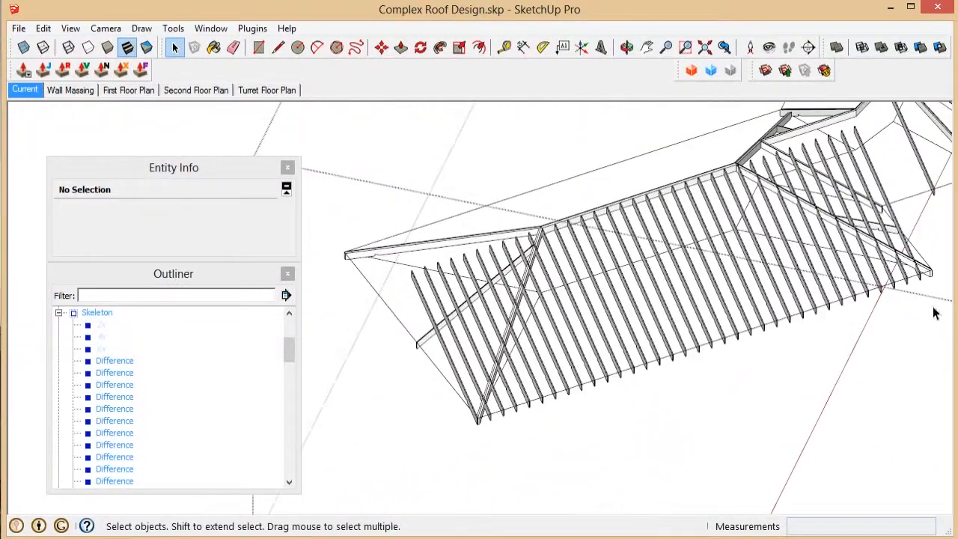
{"action": "scroll", "coordinate": [474, 412], "scroll_direction": "up", "scroll_amount": 3}
{"action": "middle_click_drag", "start_coordinate": [475, 412], "coordinate": [487, 271]}
{"action": "scroll", "coordinate": [579, 347], "scroll_direction": "up", "scroll_amount": 2}
{"action": "scroll", "coordinate": [635, 314], "scroll_direction": "up", "scroll_amount": 2}
{"action": "scroll", "coordinate": [635, 316], "scroll_direction": "down", "scroll_amount": 1}
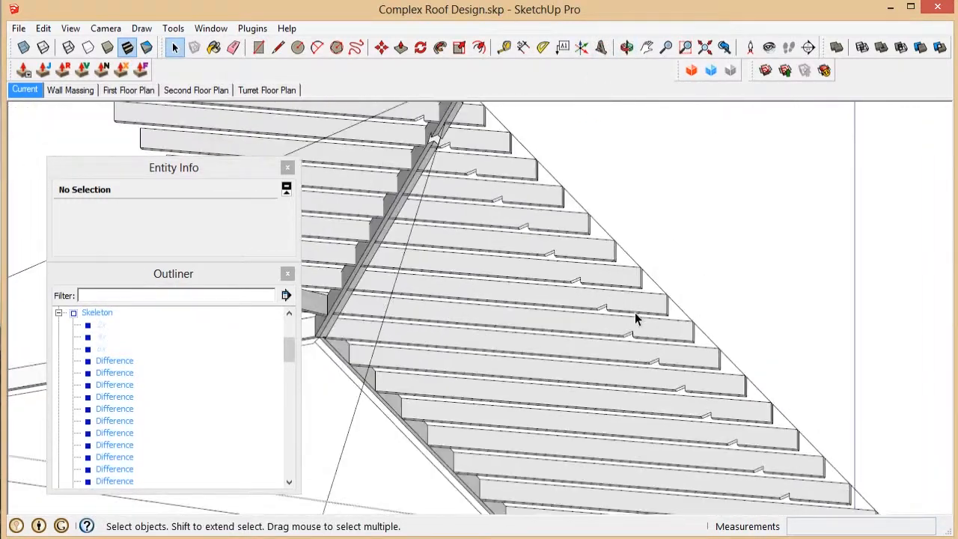
{"action": "middle_click_drag", "start_coordinate": [635, 317], "coordinate": [609, 421]}
{"action": "scroll", "coordinate": [626, 423], "scroll_direction": "up", "scroll_amount": 2}
{"action": "scroll", "coordinate": [754, 440], "scroll_direction": "down", "scroll_amount": 3}
{"action": "middle_click_drag", "start_coordinate": [754, 440], "coordinate": [487, 508]}
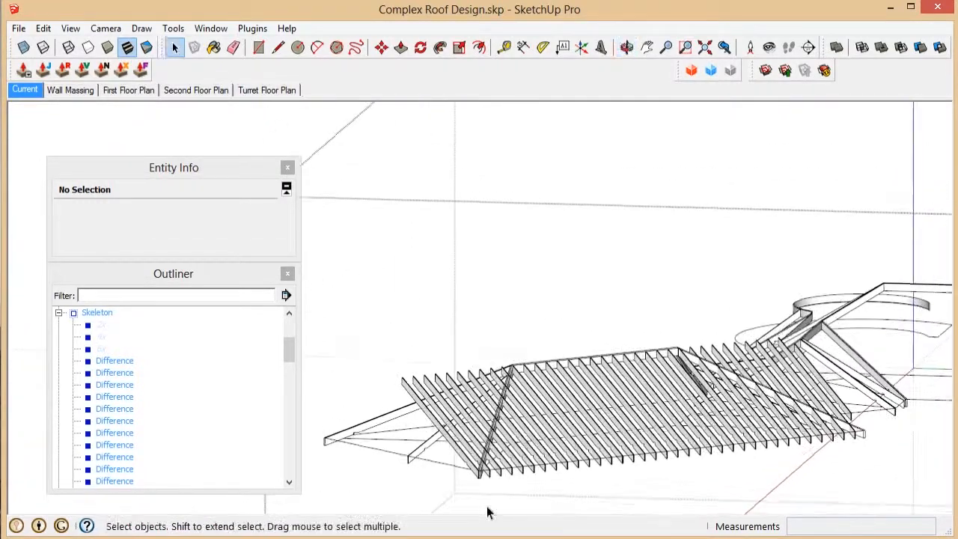
Open the rafter at the near hip corner for editing and mark a vertical cut across its tail.
{"action": "scroll", "coordinate": [499, 466], "scroll_direction": "up", "scroll_amount": 3}
{"action": "scroll", "coordinate": [627, 442], "scroll_direction": "down", "scroll_amount": 2}
{"action": "left_click", "coordinate": [637, 408]}
{"action": "scroll", "coordinate": [627, 437], "scroll_direction": "up", "scroll_amount": 3}
{"action": "scroll", "coordinate": [603, 439], "scroll_direction": "down", "scroll_amount": 2}
{"action": "double_click", "coordinate": [578, 432]}
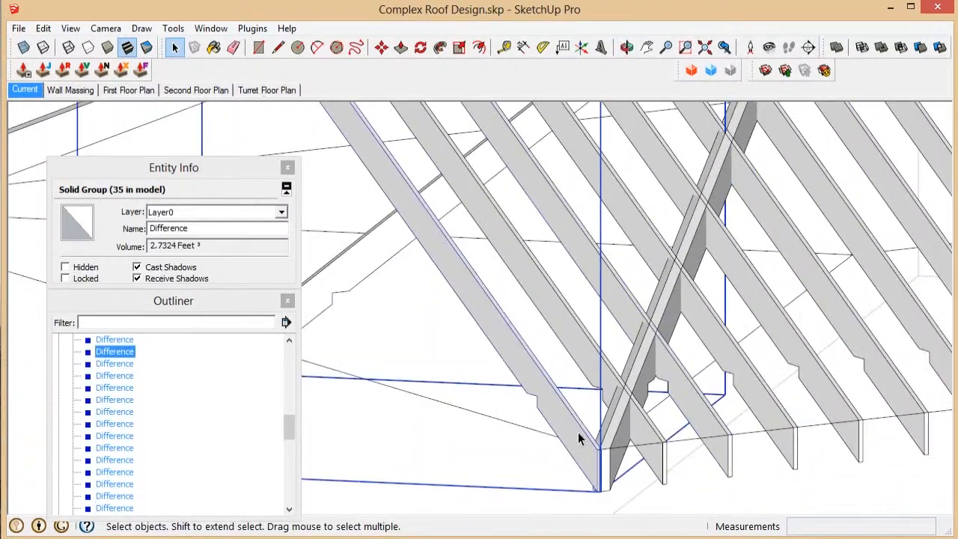
{"action": "scroll", "coordinate": [577, 432], "scroll_direction": "up", "scroll_amount": 2}
{"action": "left_click", "coordinate": [623, 421]}
{"action": "middle_click_drag", "start_coordinate": [623, 421], "coordinate": [576, 416]}
{"action": "key", "text": "c"}
{"action": "left_click", "coordinate": [674, 442]}
{"action": "key", "text": "space"}
{"action": "key", "text": "i"}
{"action": "mouse_move", "coordinate": [697, 391]}
{"action": "middle_mouse_down"}
{"action": "mouse_move", "coordinate": [656, 421]}
{"action": "mouse_move", "coordinate": [733, 396]}
{"action": "middle_mouse_up"}
{"action": "key", "text": "ctrl+a"}
{"action": "left_click", "coordinate": [733, 397]}
{"action": "middle_click_drag", "start_coordinate": [678, 368], "coordinate": [755, 356]}
{"action": "scroll", "coordinate": [715, 262], "scroll_direction": "down", "scroll_amount": 6}
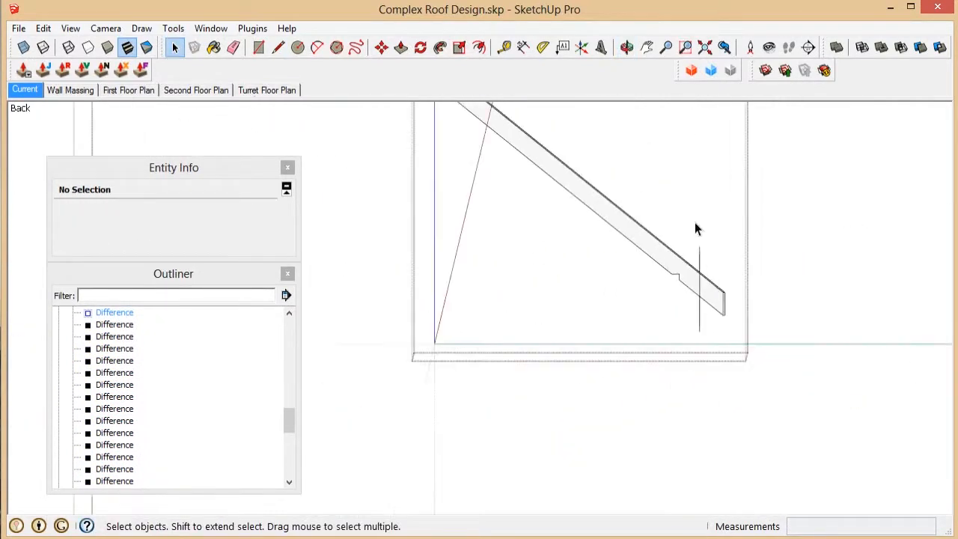
Delete the corner rafter's ridge-side portion, keeping only the short tail piece, and close the group.
{"action": "middle_click_drag", "start_coordinate": [695, 222], "coordinate": [707, 307], "text": "shift"}
{"action": "left_click_drag", "start_coordinate": [694, 263], "coordinate": [434, 380]}
{"action": "key", "text": "Delete"}
{"action": "scroll", "coordinate": [648, 327], "scroll_direction": "up", "scroll_amount": 2}
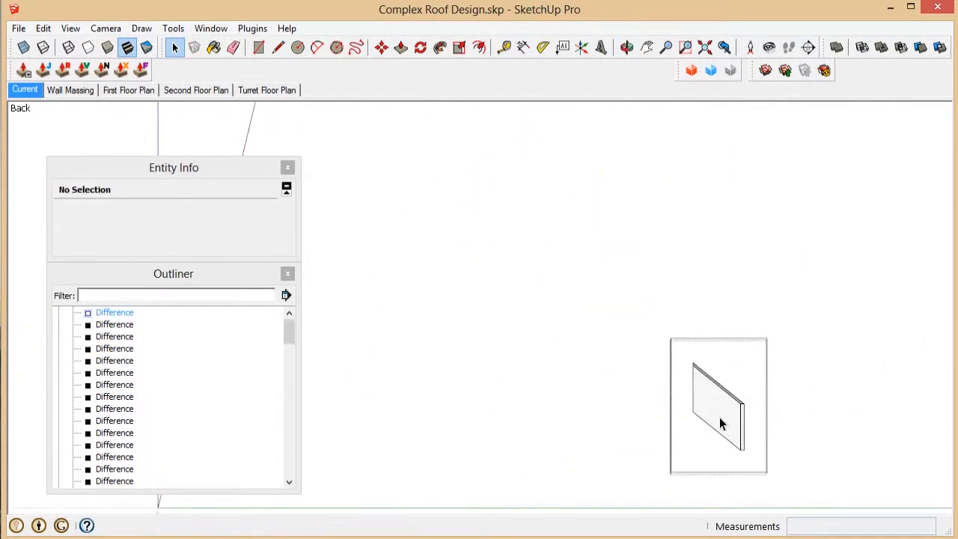
{"action": "left_click", "coordinate": [795, 441]}
{"action": "middle_click_drag", "start_coordinate": [795, 442], "coordinate": [607, 483]}
{"action": "scroll", "coordinate": [607, 484], "scroll_direction": "down", "scroll_amount": 2}
{"action": "middle_click_drag", "start_coordinate": [669, 441], "coordinate": [909, 479]}
{"action": "left_click", "coordinate": [656, 413]}
{"action": "scroll", "coordinate": [875, 467], "scroll_direction": "down", "scroll_amount": 4}
Select every notched common rafter in the front wing's row and combine them into one group.
{"action": "left_click_drag", "start_coordinate": [942, 178], "coordinate": [817, 377]}
{"action": "scroll", "coordinate": [817, 377], "scroll_direction": "up", "scroll_amount": 4}
{"action": "left_click", "coordinate": [794, 375], "text": "shift"}
{"action": "scroll", "coordinate": [778, 378], "scroll_direction": "down", "scroll_amount": 3}
{"action": "left_click", "coordinate": [773, 394], "text": "shift"}
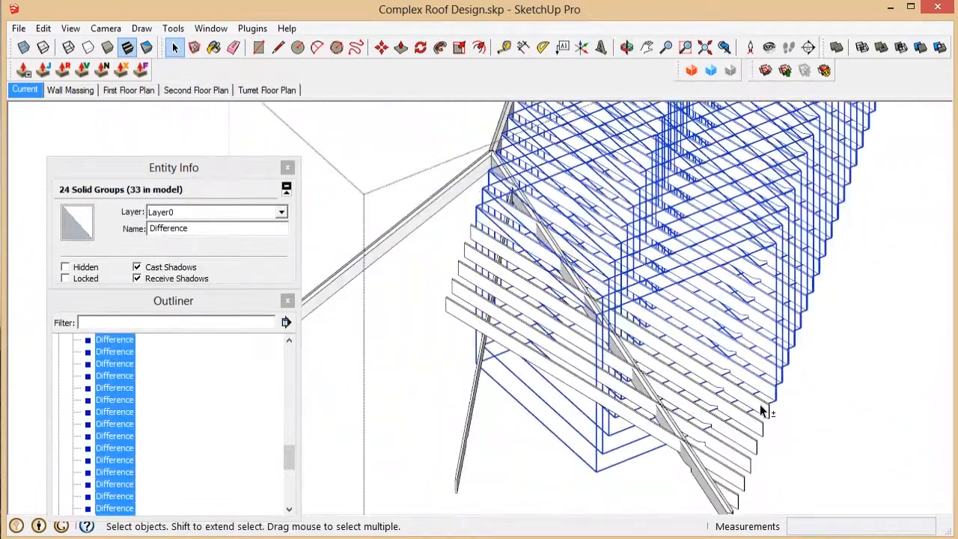
{"action": "left_click", "coordinate": [760, 410], "text": "shift"}
{"action": "left_click", "coordinate": [753, 428], "text": "shift"}
{"action": "left_click", "coordinate": [740, 466], "text": "shift"}
{"action": "left_click", "coordinate": [736, 484], "text": "shift"}
{"action": "scroll", "coordinate": [735, 490], "scroll_direction": "down", "scroll_amount": 3}
{"action": "middle_click_drag", "start_coordinate": [849, 171], "coordinate": [736, 320]}
{"action": "scroll", "coordinate": [755, 320], "scroll_direction": "up", "scroll_amount": 5}
{"action": "left_click", "coordinate": [776, 319], "text": "shift"}
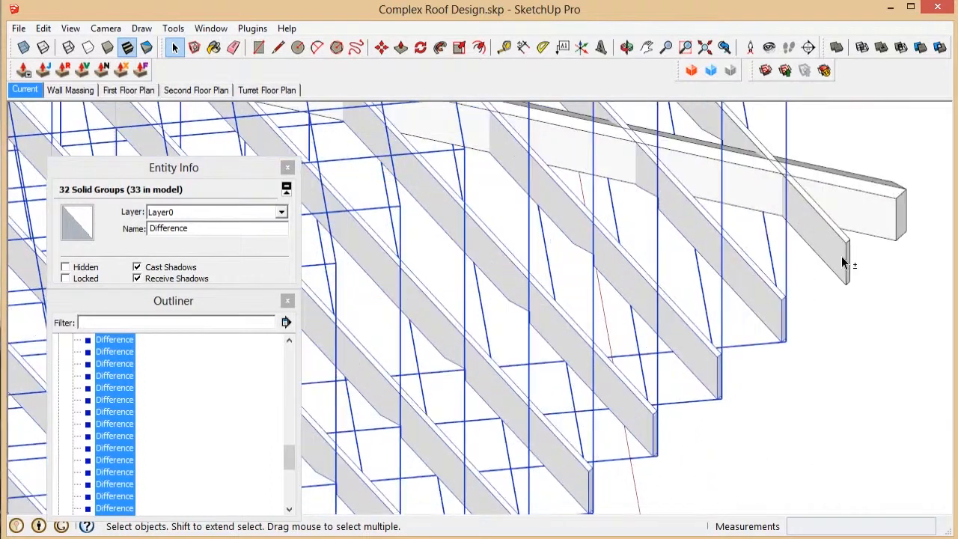
{"action": "right_click", "coordinate": [842, 263]}
{"action": "left_click", "coordinate": [837, 387]}
Select all the nested Difference rafters inside the new group and explode them into loose geometry.
{"action": "left_click_drag", "start_coordinate": [221, 168], "coordinate": [255, 109]}
{"action": "left_click", "coordinate": [162, 363]}
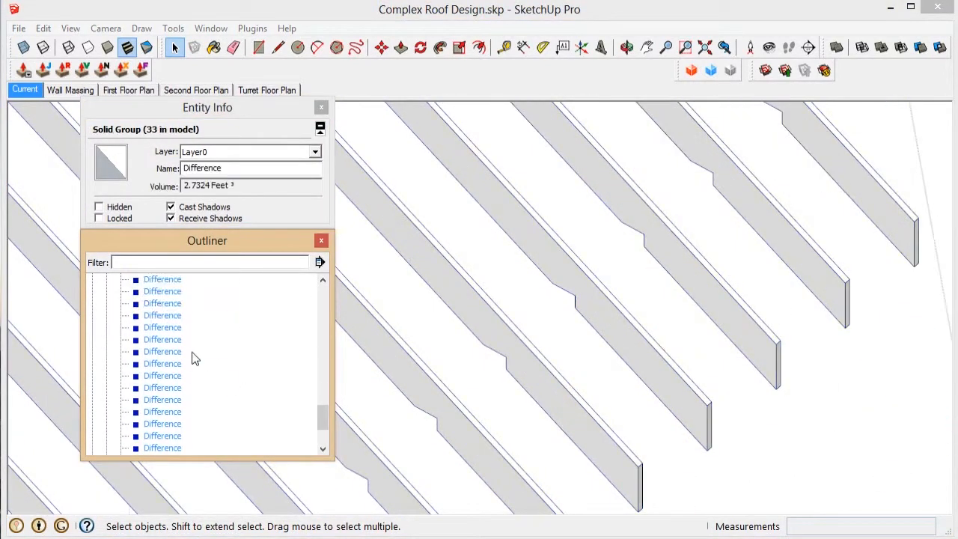
{"action": "left_click", "coordinate": [171, 391], "text": "shift"}
{"action": "right_click", "coordinate": [187, 351]}
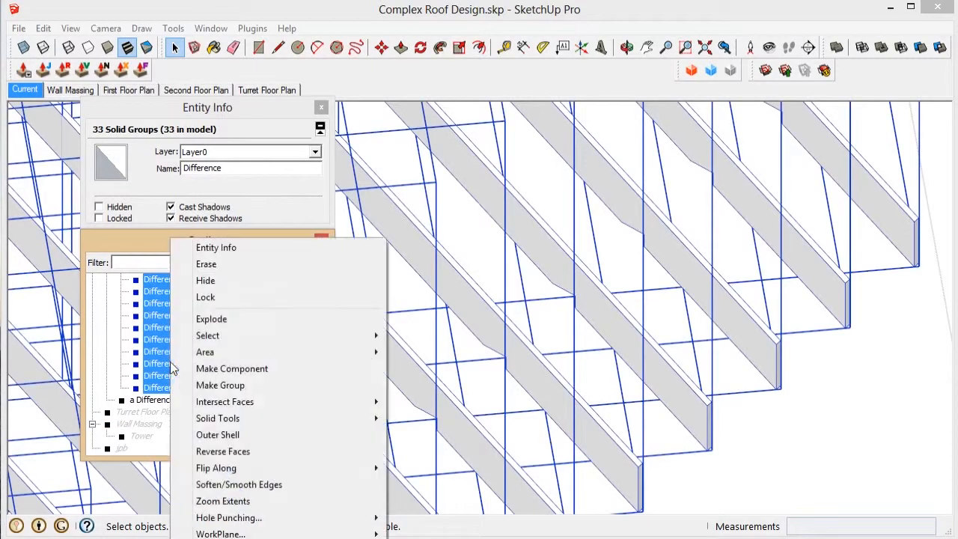
{"action": "left_click", "coordinate": [217, 382]}
Draw a large circle in the vertical plane of one hip's side face as a cutting disc through the rafters.
{"action": "scroll", "coordinate": [639, 256], "scroll_direction": "down", "scroll_amount": 5}
{"action": "scroll", "coordinate": [557, 290], "scroll_direction": "up", "scroll_amount": 2}
{"action": "middle_click_drag", "start_coordinate": [509, 303], "coordinate": [404, 285]}
{"action": "scroll", "coordinate": [576, 216], "scroll_direction": "up", "scroll_amount": 4}
{"action": "middle_click_drag", "start_coordinate": [575, 217], "coordinate": [516, 204]}
{"action": "key", "text": "t"}
{"action": "left_click", "coordinate": [515, 202]}
{"action": "scroll", "coordinate": [598, 263], "scroll_direction": "down", "scroll_amount": 5}
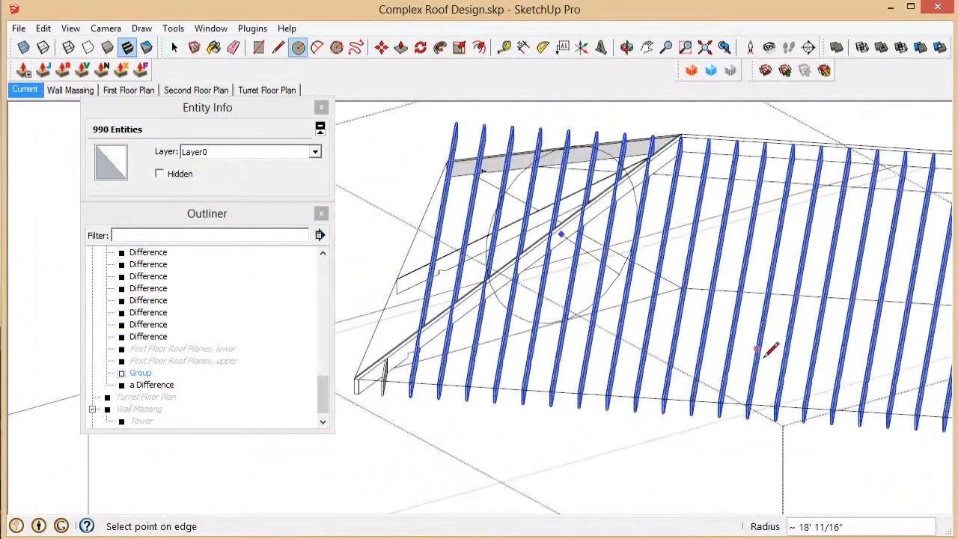
{"action": "left_click", "coordinate": [639, 483]}
{"action": "key", "text": "space"}
{"action": "scroll", "coordinate": [668, 380], "scroll_direction": "down", "scroll_amount": 3}
{"action": "middle_click_drag", "start_coordinate": [668, 380], "coordinate": [722, 412]}
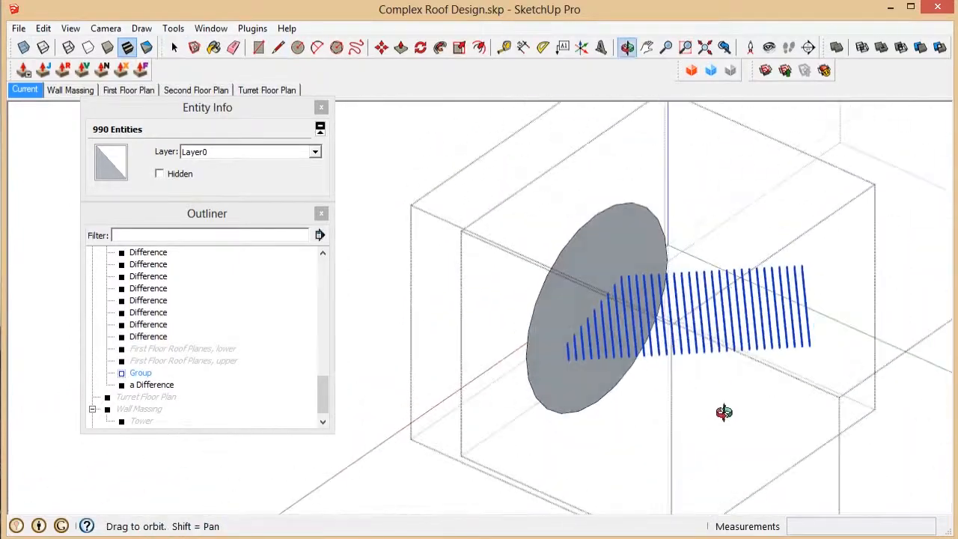
Draw a second cutting circle with a radius of about 26' 9" along the opposite hip and intersect the discs with the rafters.
{"action": "scroll", "coordinate": [791, 271], "scroll_direction": "up", "scroll_amount": 3}
{"action": "middle_click_drag", "start_coordinate": [791, 271], "coordinate": [594, 497]}
{"action": "scroll", "coordinate": [778, 342], "scroll_direction": "up", "scroll_amount": 3}
{"action": "key", "text": "c"}
{"action": "left_click", "coordinate": [773, 342]}
{"action": "scroll", "coordinate": [701, 309], "scroll_direction": "down", "scroll_amount": 2}
{"action": "scroll", "coordinate": [701, 309], "scroll_direction": "down", "scroll_amount": 3}
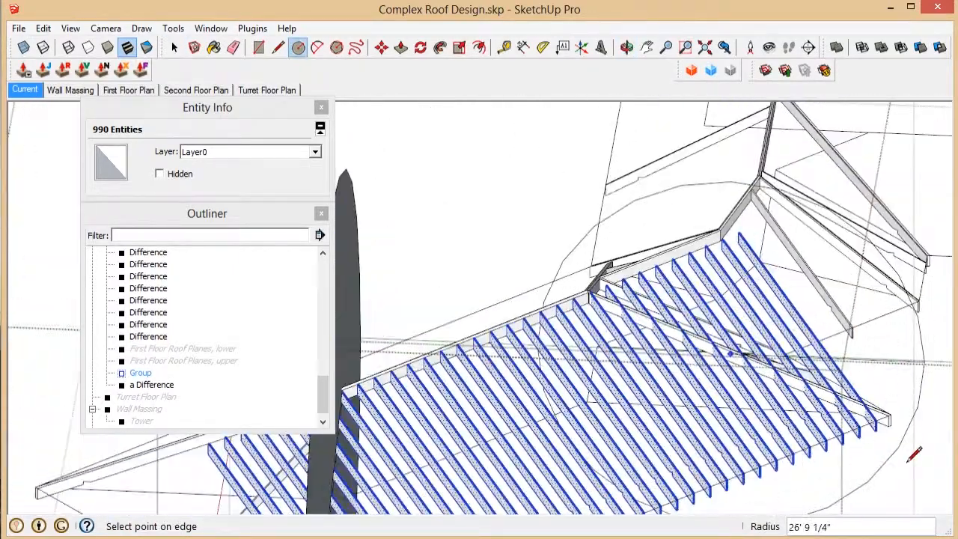
{"action": "left_click", "coordinate": [915, 453]}
{"action": "scroll", "coordinate": [778, 314], "scroll_direction": "up", "scroll_amount": 5}
{"action": "mouse_move", "coordinate": [599, 314]}
{"action": "middle_mouse_down"}
{"action": "mouse_move", "coordinate": [538, 329]}
{"action": "mouse_move", "coordinate": [599, 310]}
{"action": "middle_mouse_up"}
{"action": "scroll", "coordinate": [604, 307], "scroll_direction": "down", "scroll_amount": 6}
{"action": "middle_click_drag", "start_coordinate": [631, 349], "coordinate": [414, 312]}
{"action": "left_click", "coordinate": [543, 350]}
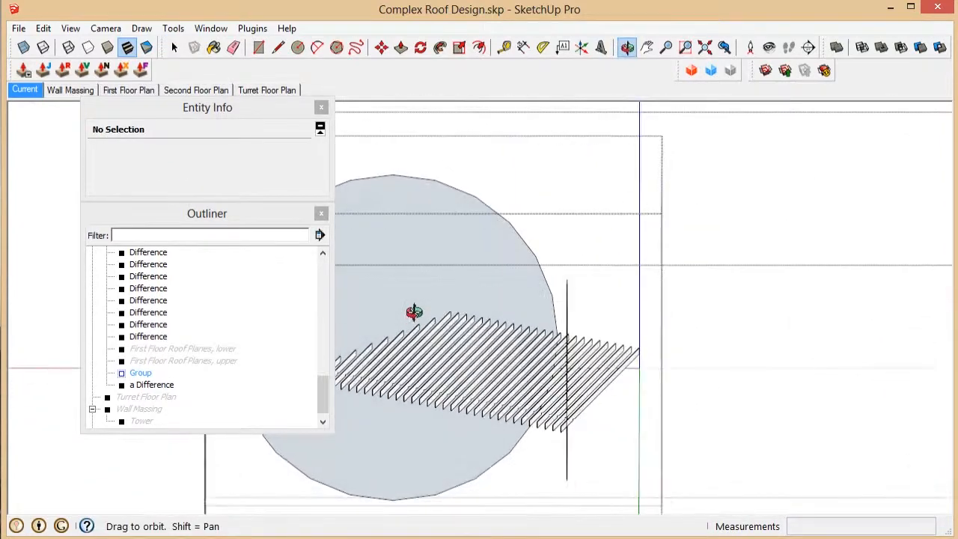
Delete the first cutting disc and the rafter portions extending beyond its hip plane.
{"action": "scroll", "coordinate": [572, 413], "scroll_direction": "up", "scroll_amount": 4}
{"action": "key", "text": "Delete"}
{"action": "scroll", "coordinate": [573, 160], "scroll_direction": "up", "scroll_amount": 2}
{"action": "left_click_drag", "start_coordinate": [576, 160], "coordinate": [555, 247]}
{"action": "scroll", "coordinate": [594, 354], "scroll_direction": "down", "scroll_amount": 4}
{"action": "left_click_drag", "start_coordinate": [612, 454], "coordinate": [581, 489]}
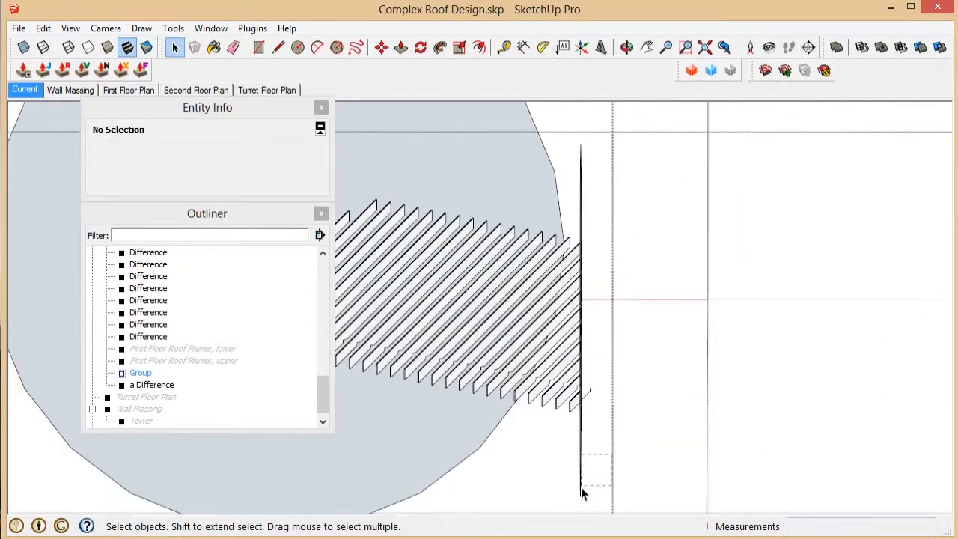
{"action": "key", "text": "Delete"}
{"action": "mouse_move", "coordinate": [581, 489]}
{"action": "middle_mouse_down"}
{"action": "mouse_move", "coordinate": [938, 412]}
{"action": "mouse_move", "coordinate": [560, 395]}
{"action": "middle_mouse_up"}
{"action": "scroll", "coordinate": [445, 466], "scroll_direction": "up", "scroll_amount": 2}
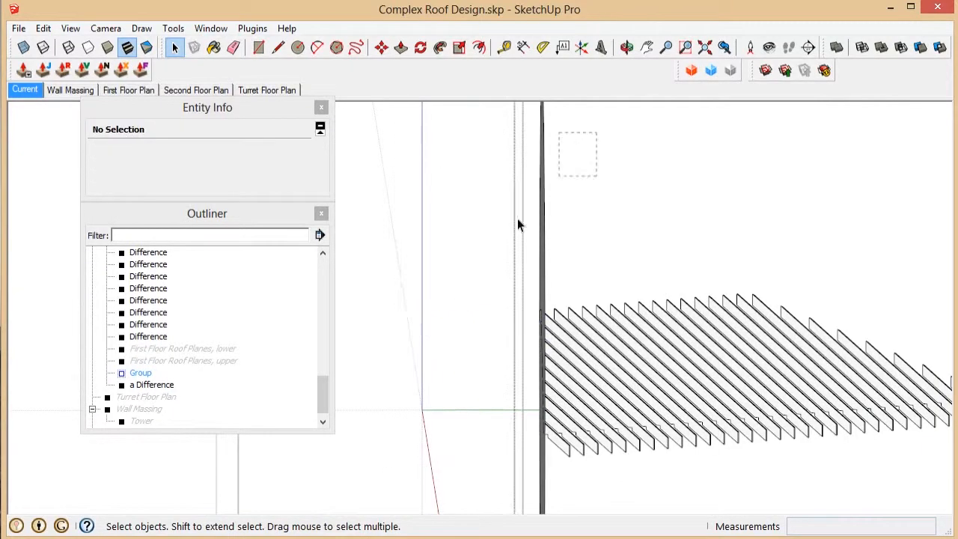
Delete the second cutting disc with the rafter portions beyond it, and erase the stray leftovers near the cut.
{"action": "scroll", "coordinate": [515, 232], "scroll_direction": "up", "scroll_amount": 4}
{"action": "middle_click_drag", "start_coordinate": [511, 243], "coordinate": [496, 280]}
{"action": "scroll", "coordinate": [503, 160], "scroll_direction": "up", "scroll_amount": 4}
{"action": "scroll", "coordinate": [534, 209], "scroll_direction": "down", "scroll_amount": 2}
{"action": "left_click_drag", "start_coordinate": [524, 143], "coordinate": [465, 378]}
{"action": "key", "text": "Delete"}
{"action": "scroll", "coordinate": [570, 120], "scroll_direction": "down", "scroll_amount": 2}
{"action": "middle_click_drag", "start_coordinate": [581, 250], "coordinate": [605, 214]}
{"action": "key", "text": "e"}
{"action": "scroll", "coordinate": [641, 166], "scroll_direction": "up", "scroll_amount": 3}
{"action": "left_click", "coordinate": [546, 440]}
{"action": "scroll", "coordinate": [500, 215], "scroll_direction": "down", "scroll_amount": 6}
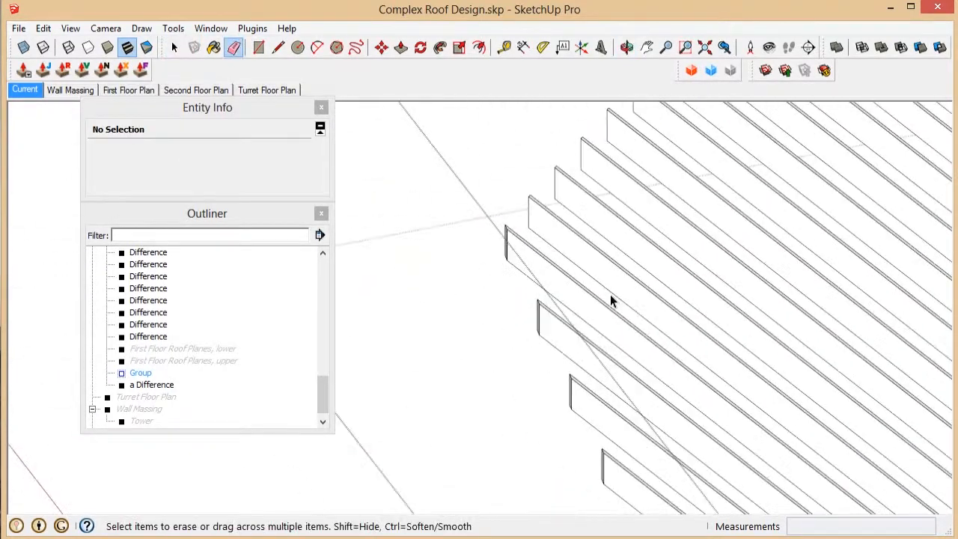
Close the rafter group and examine how the trimmed rafter ends meet the hip at the corner.
{"action": "key", "text": "space"}
{"action": "scroll", "coordinate": [611, 299], "scroll_direction": "down", "scroll_amount": 3}
{"action": "middle_click_drag", "start_coordinate": [612, 299], "coordinate": [452, 297]}
{"action": "left_click", "coordinate": [452, 296]}
{"action": "scroll", "coordinate": [452, 297], "scroll_direction": "down", "scroll_amount": 3}
{"action": "scroll", "coordinate": [614, 432], "scroll_direction": "up", "scroll_amount": 5}
{"action": "middle_click_drag", "start_coordinate": [613, 432], "coordinate": [729, 307]}
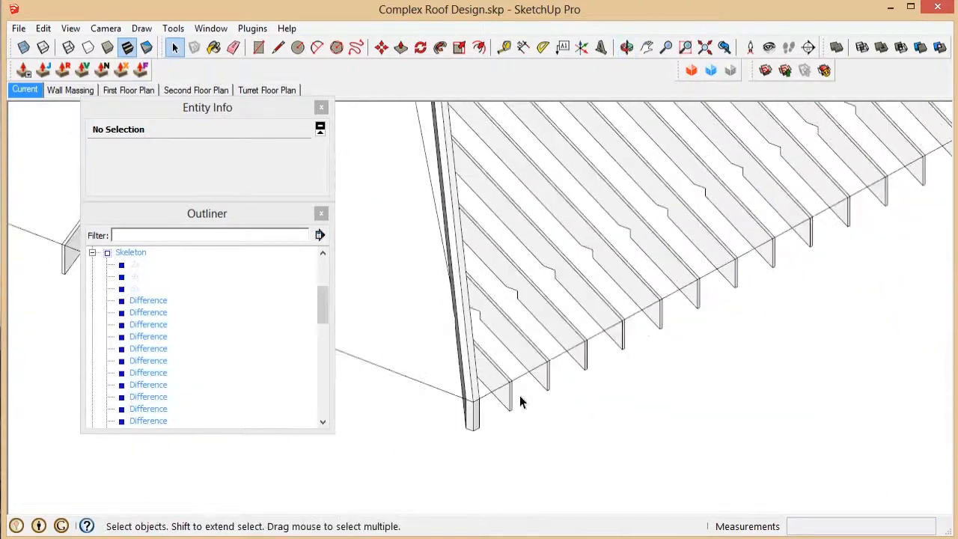
Reopen the rafter group and turn the shortest jack rafter and its neighbour at the hip corner into separate groups.
{"action": "scroll", "coordinate": [509, 393], "scroll_direction": "up", "scroll_amount": 3}
{"action": "left_click", "coordinate": [500, 385]}
{"action": "left_click", "coordinate": [561, 335]}
{"action": "triple_click", "coordinate": [560, 334]}
{"action": "scroll", "coordinate": [560, 334], "scroll_direction": "down", "scroll_amount": 3}
{"action": "key", "text": "i"}
{"action": "scroll", "coordinate": [541, 357], "scroll_direction": "down", "scroll_amount": 4}
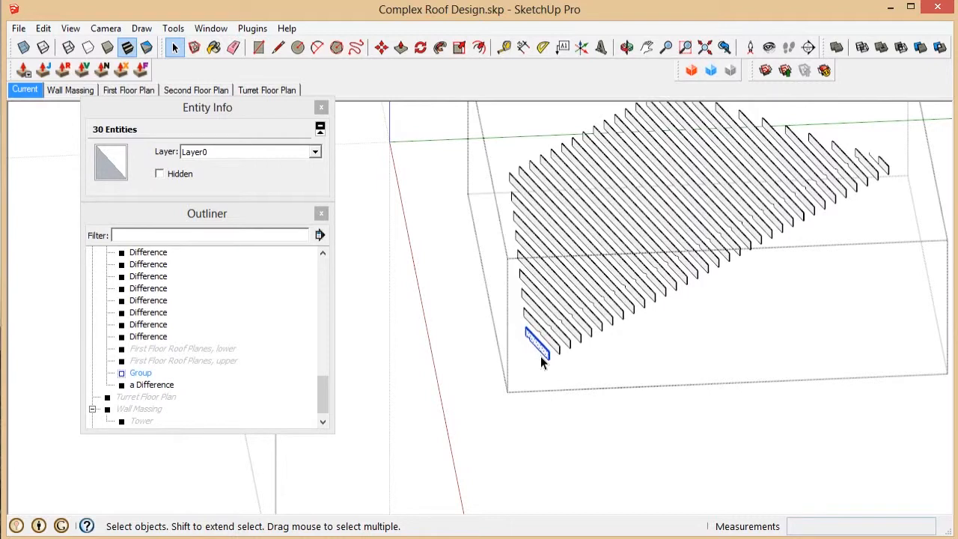
{"action": "scroll", "coordinate": [535, 356], "scroll_direction": "up", "scroll_amount": 3}
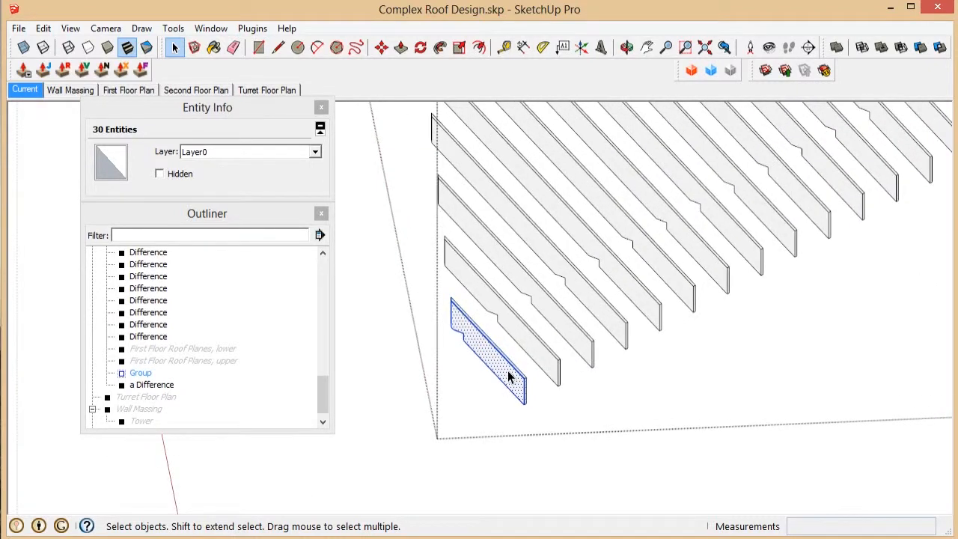
{"action": "scroll", "coordinate": [508, 370], "scroll_direction": "up", "scroll_amount": 2}
{"action": "right_click", "coordinate": [508, 370]}
{"action": "left_click", "coordinate": [553, 363]}
{"action": "scroll", "coordinate": [550, 361], "scroll_direction": "up", "scroll_amount": 2}
{"action": "key", "text": "g"}
{"action": "scroll", "coordinate": [537, 388], "scroll_direction": "up", "scroll_amount": 1}
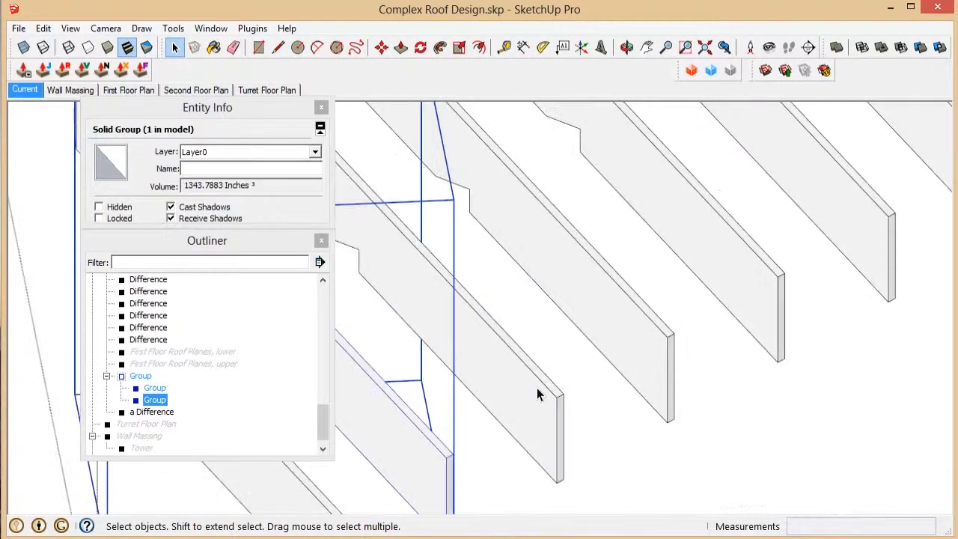
Group the next rafters one by one, working along the front eave away from the hip corner.
{"action": "scroll", "coordinate": [528, 411], "scroll_direction": "down", "scroll_amount": 3}
{"action": "triple_click", "coordinate": [573, 400]}
{"action": "key", "text": "g"}
{"action": "triple_click", "coordinate": [630, 367]}
{"action": "triple_click", "coordinate": [750, 298]}
{"action": "key", "text": "g"}
{"action": "triple_click", "coordinate": [807, 292]}
{"action": "key", "text": "g"}
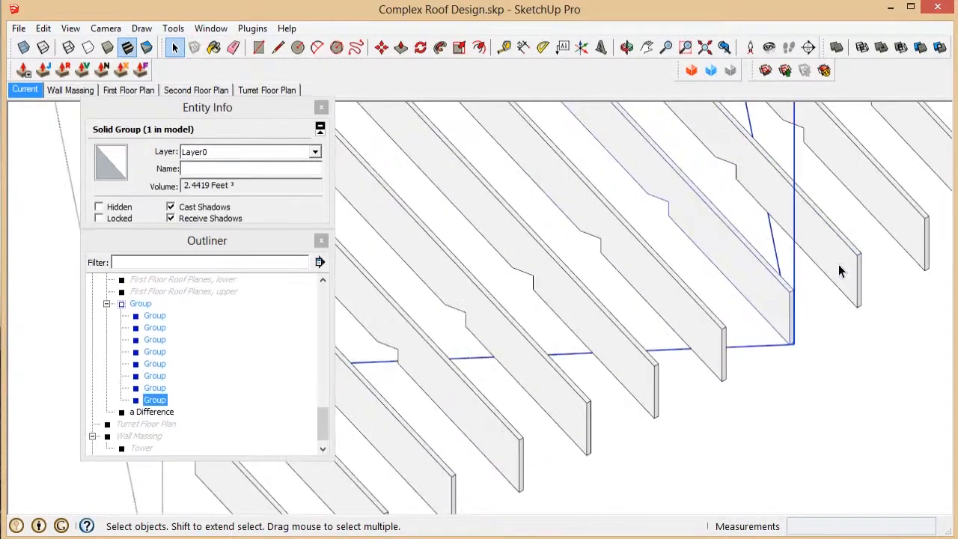
{"action": "triple_click", "coordinate": [839, 270]}
{"action": "key", "text": "g"}
{"action": "triple_click", "coordinate": [779, 310]}
{"action": "key", "text": "g"}
{"action": "triple_click", "coordinate": [846, 288]}
{"action": "key", "text": "g"}
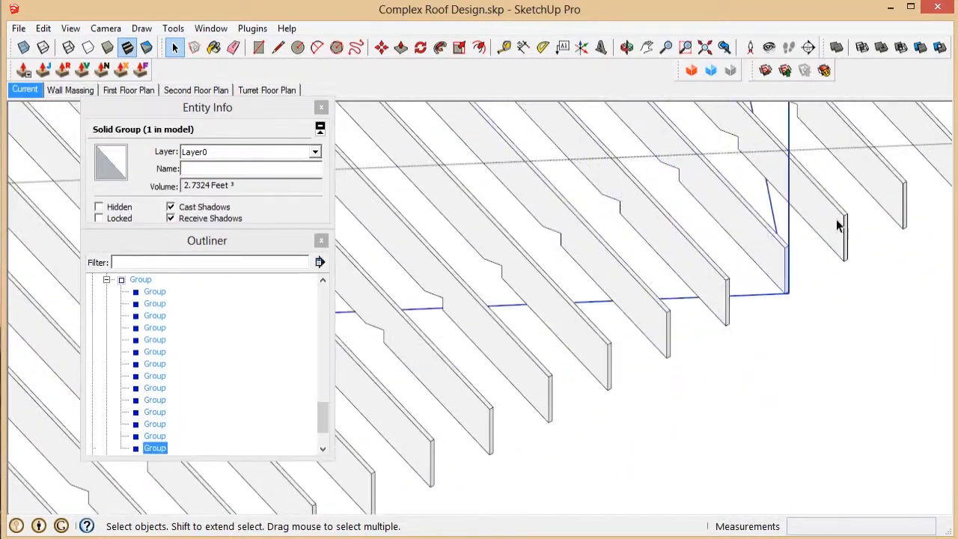
Group the remaining rafters needed individually and remove the identical full-length rafters between the two sets of jack rafters.
{"action": "triple_click", "coordinate": [837, 224]}
{"action": "key", "text": "g"}
{"action": "triple_click", "coordinate": [883, 182]}
{"action": "key", "text": "g"}
{"action": "middle_click_drag", "start_coordinate": [883, 182], "coordinate": [599, 344], "text": "shift"}
{"action": "triple_click", "coordinate": [686, 314]}
{"action": "key", "text": "g"}
{"action": "triple_click", "coordinate": [768, 272]}
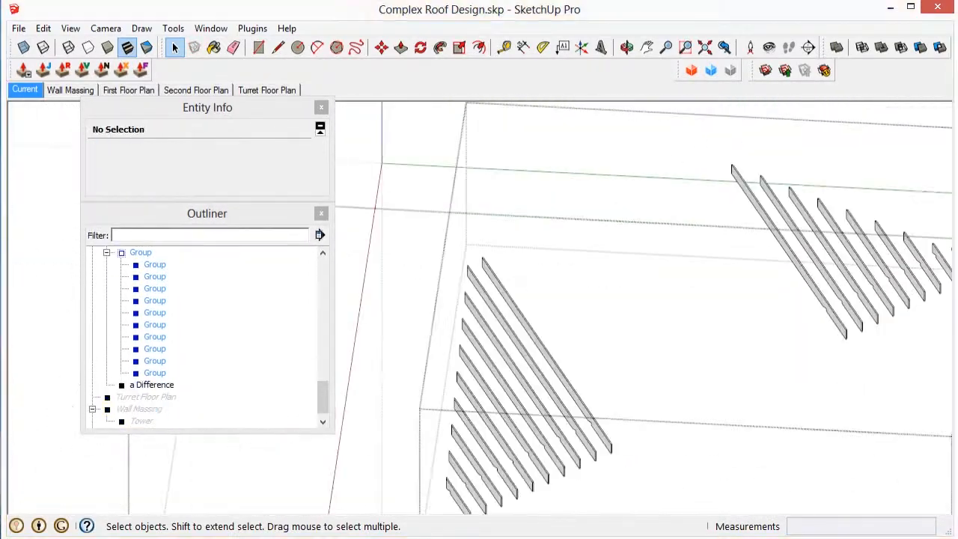
Convert the full-length common rafter next to the corner's jack rafters into a component and name it C1.
{"action": "scroll", "coordinate": [845, 307], "scroll_direction": "down", "scroll_amount": 2}
{"action": "scroll", "coordinate": [707, 343], "scroll_direction": "up", "scroll_amount": 5}
{"action": "left_click", "coordinate": [660, 367]}
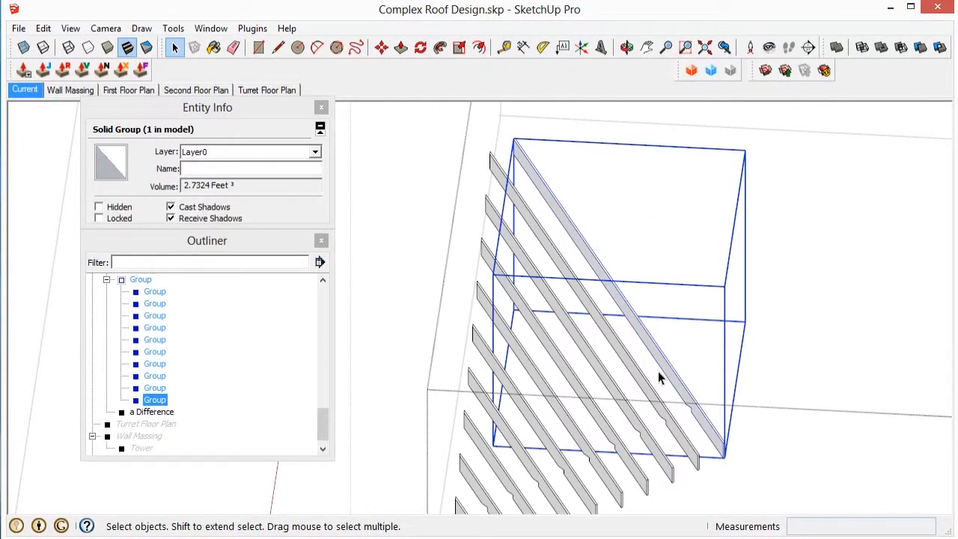
{"action": "scroll", "coordinate": [658, 371], "scroll_direction": "up", "scroll_amount": 3}
{"action": "right_click", "coordinate": [670, 374]}
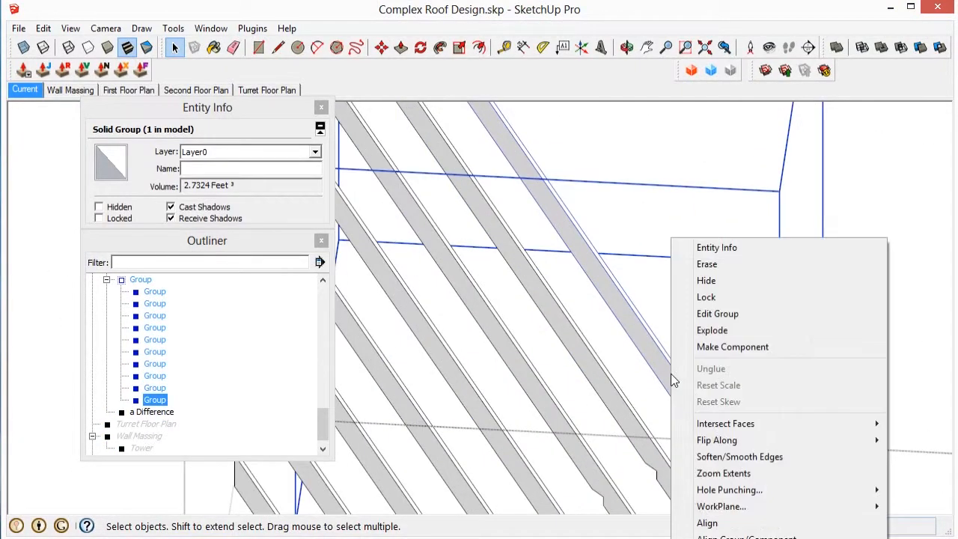
{"action": "left_click", "coordinate": [718, 347]}
{"action": "left_click", "coordinate": [644, 344]}
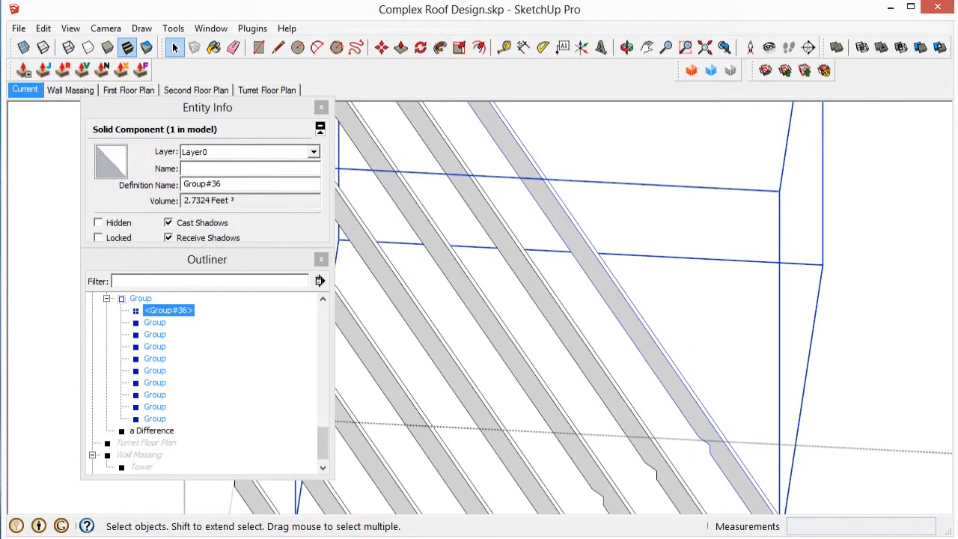
{"action": "left_click", "coordinate": [203, 170]}
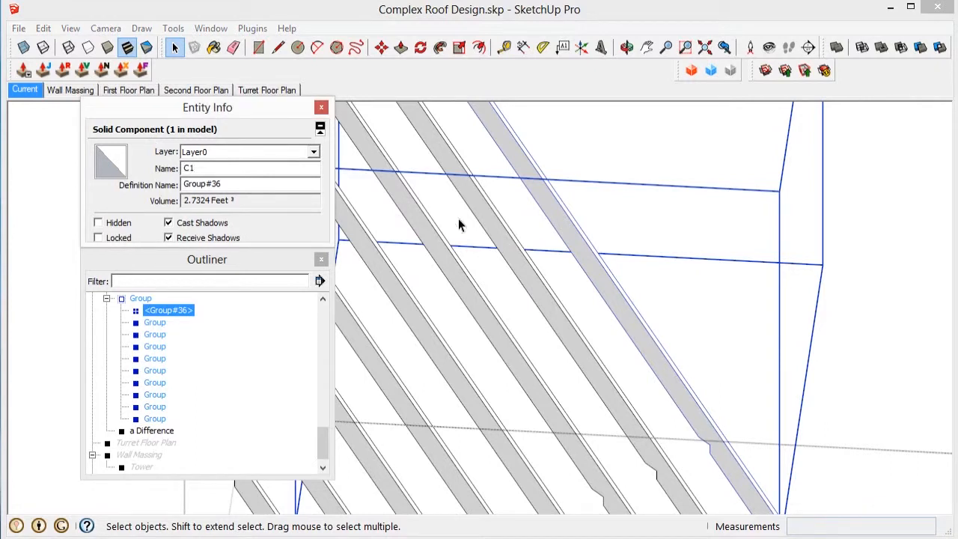
Copy the C1 rafter 30' along the front eave and divide that distance into 15 equal spaces with copies.
{"action": "left_click", "coordinate": [586, 249]}
{"action": "scroll", "coordinate": [586, 249], "scroll_direction": "down", "scroll_amount": 5}
{"action": "scroll", "coordinate": [643, 330], "scroll_direction": "up", "scroll_amount": 3}
{"action": "scroll", "coordinate": [593, 358], "scroll_direction": "down", "scroll_amount": 3}
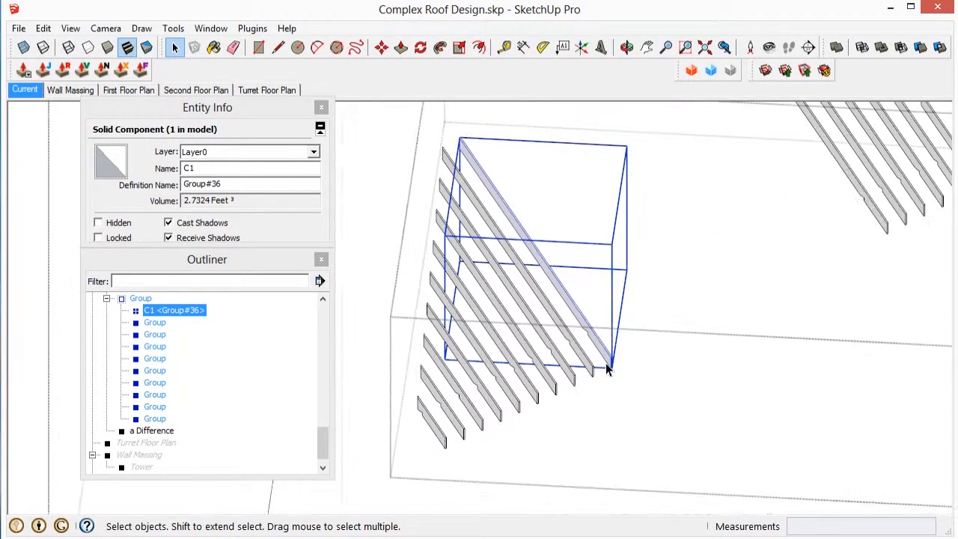
{"action": "key", "text": "m"}
{"action": "scroll", "coordinate": [610, 365], "scroll_direction": "up", "scroll_amount": 4}
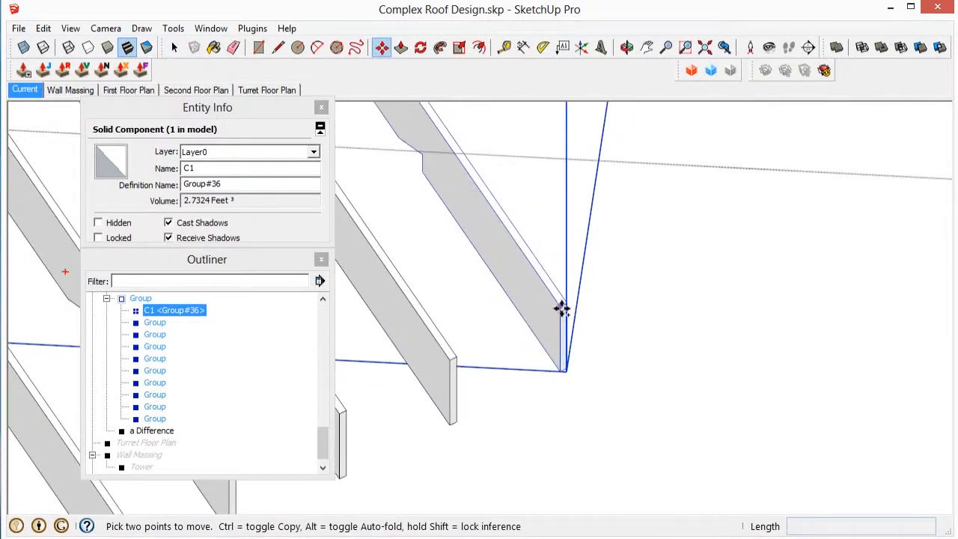
{"action": "left_click", "coordinate": [562, 309]}
{"action": "scroll", "coordinate": [338, 432], "scroll_direction": "down", "scroll_amount": 4}
{"action": "scroll", "coordinate": [677, 249], "scroll_direction": "up", "scroll_amount": 2}
{"action": "scroll", "coordinate": [660, 244], "scroll_direction": "up", "scroll_amount": 2}
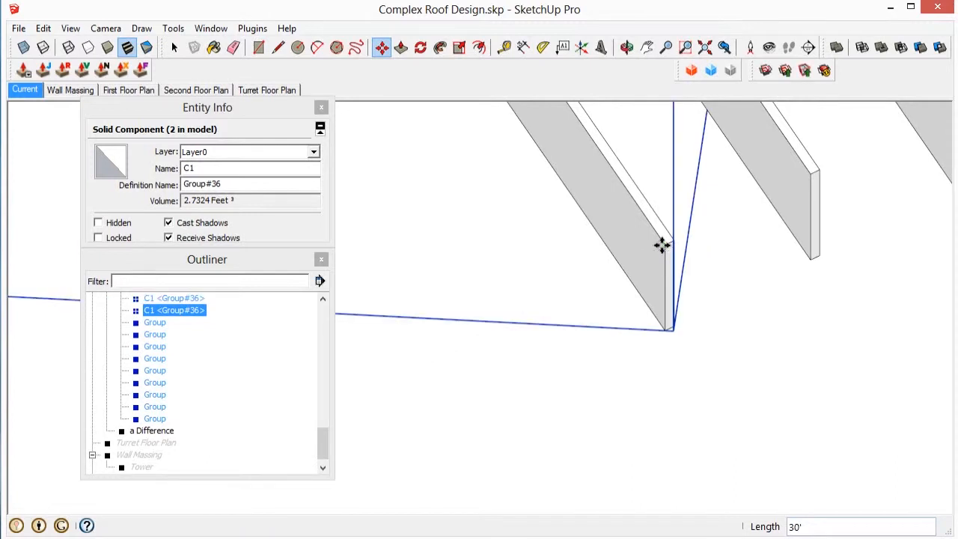
{"action": "type", "text": "/19"}
{"action": "key", "text": "Return"}
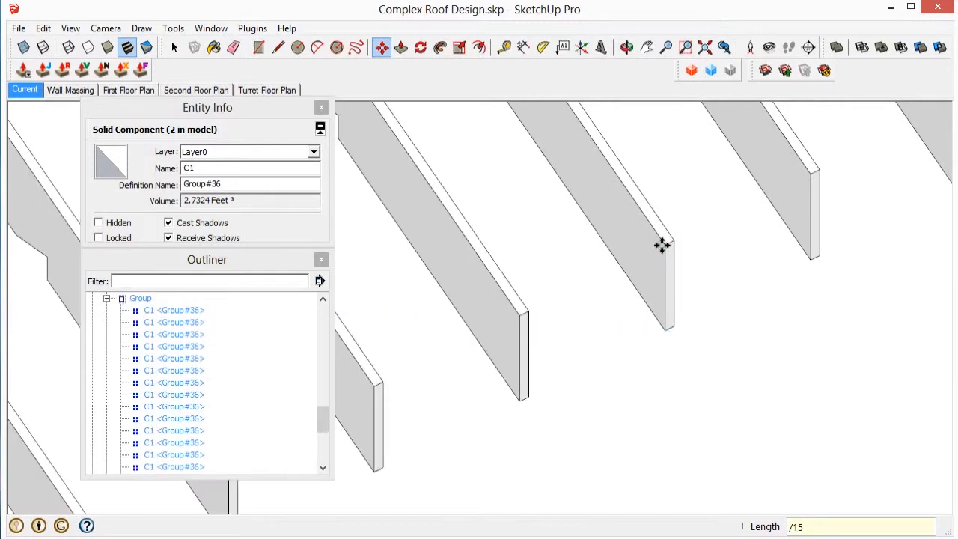
Delete the full-length rafter that overlaps the first jack rafter at the far hip.
{"action": "key", "text": "space"}
{"action": "left_click", "coordinate": [747, 288]}
{"action": "scroll", "coordinate": [748, 288], "scroll_direction": "down", "scroll_amount": 8}
{"action": "scroll", "coordinate": [671, 238], "scroll_direction": "up", "scroll_amount": 5}
{"action": "scroll", "coordinate": [806, 408], "scroll_direction": "down", "scroll_amount": 3}
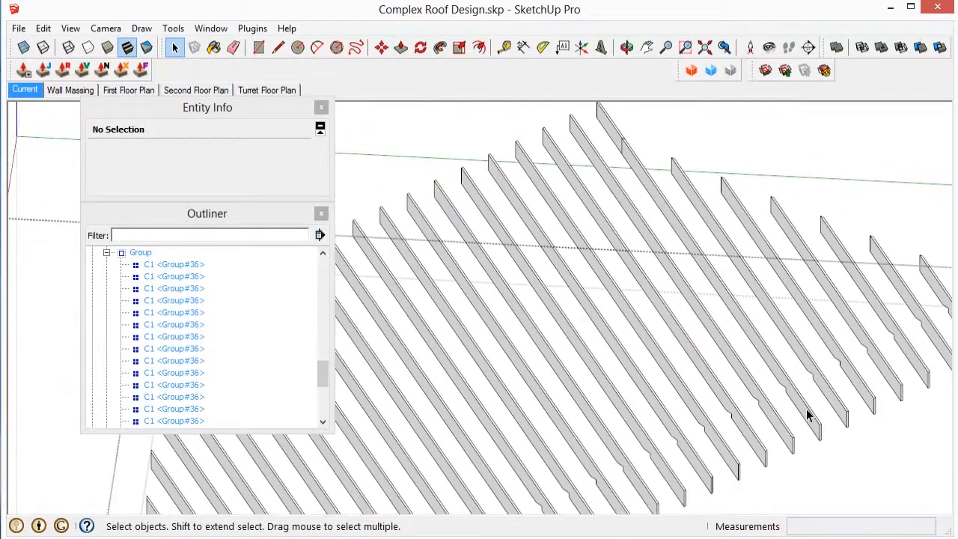
{"action": "scroll", "coordinate": [634, 158], "scroll_direction": "up", "scroll_amount": 4}
{"action": "scroll", "coordinate": [607, 164], "scroll_direction": "down", "scroll_amount": 2}
{"action": "left_click", "coordinate": [606, 164]}
{"action": "key", "text": "Delete"}
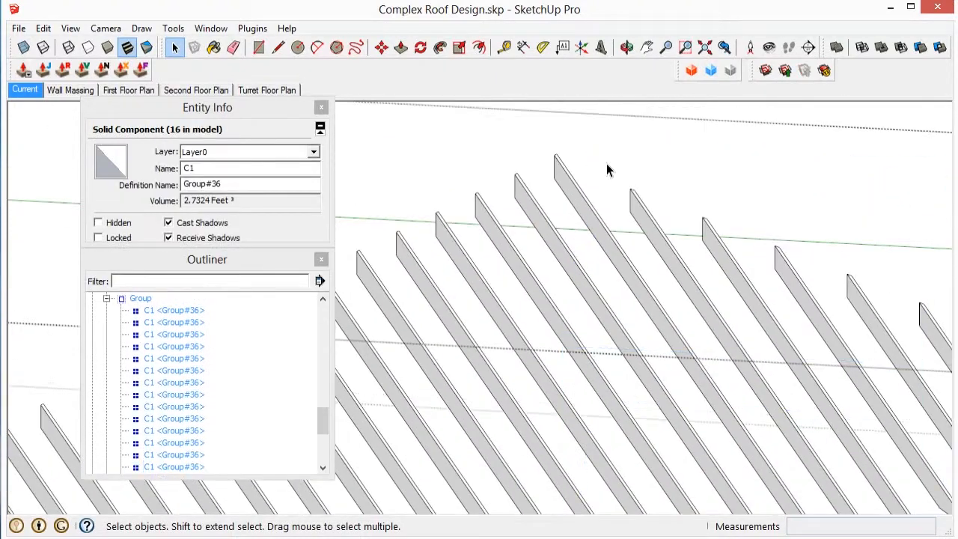
Open one C1 rafter to inspect the linked copies, close it, and explode the enclosing group so the rafters sit directly in Skeleton.
{"action": "scroll", "coordinate": [606, 165], "scroll_direction": "down", "scroll_amount": 7}
{"action": "middle_click_drag", "start_coordinate": [648, 237], "coordinate": [554, 331]}
{"action": "scroll", "coordinate": [553, 332], "scroll_direction": "up", "scroll_amount": 4}
{"action": "scroll", "coordinate": [554, 332], "scroll_direction": "up", "scroll_amount": 4}
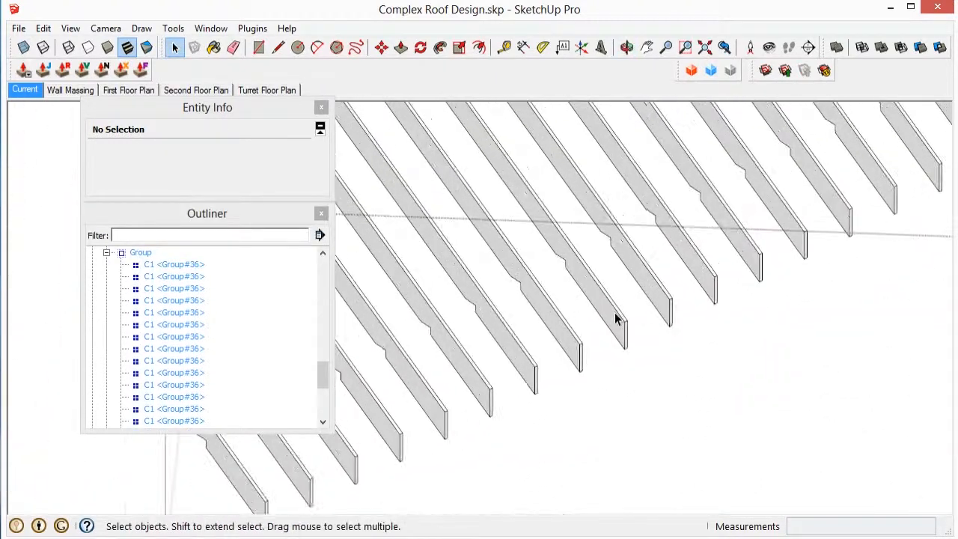
{"action": "left_click", "coordinate": [615, 313]}
{"action": "scroll", "coordinate": [646, 374], "scroll_direction": "down", "scroll_amount": 5}
{"action": "scroll", "coordinate": [580, 254], "scroll_direction": "up", "scroll_amount": 4}
{"action": "left_click", "coordinate": [593, 262]}
{"action": "triple_click", "coordinate": [593, 262]}
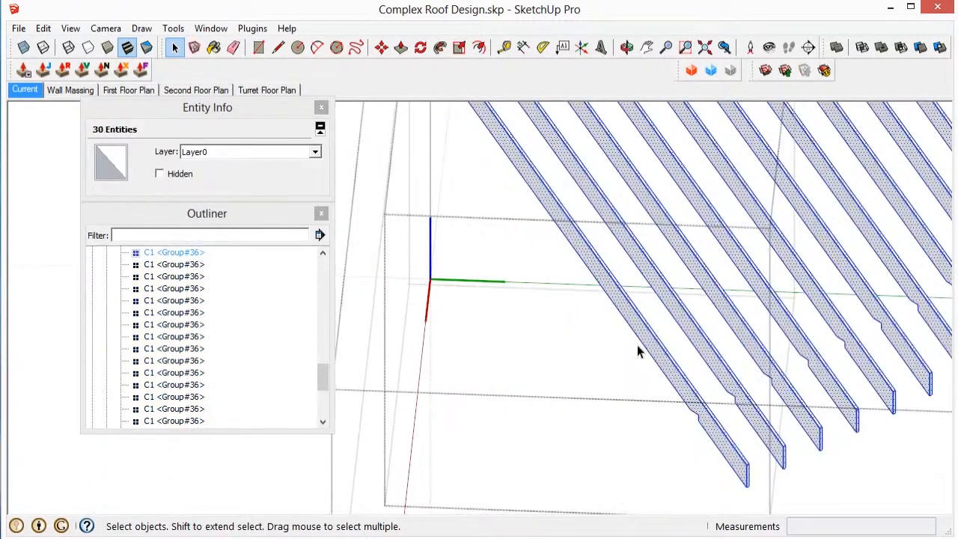
{"action": "scroll", "coordinate": [621, 411], "scroll_direction": "down", "scroll_amount": 3}
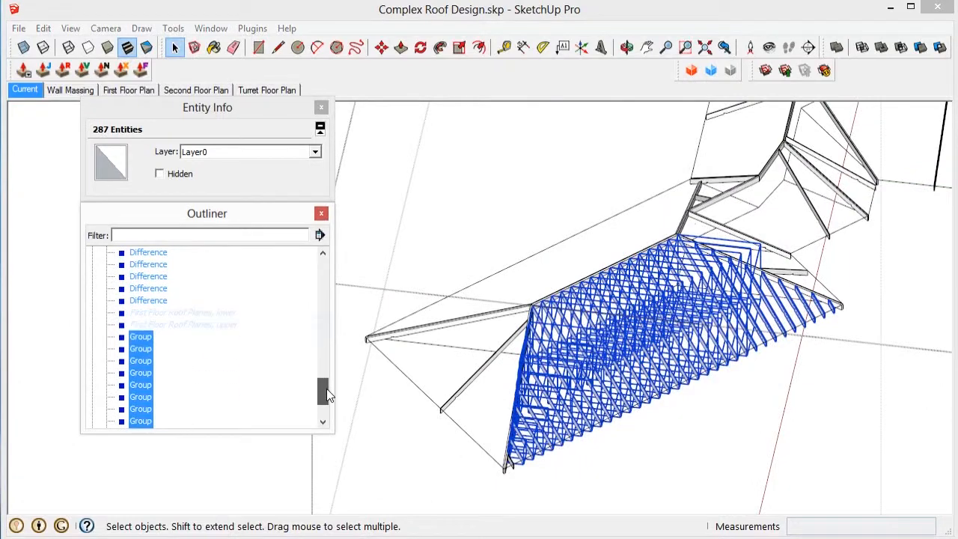
{"action": "left_click_drag", "start_coordinate": [320, 315], "coordinate": [316, 300]}
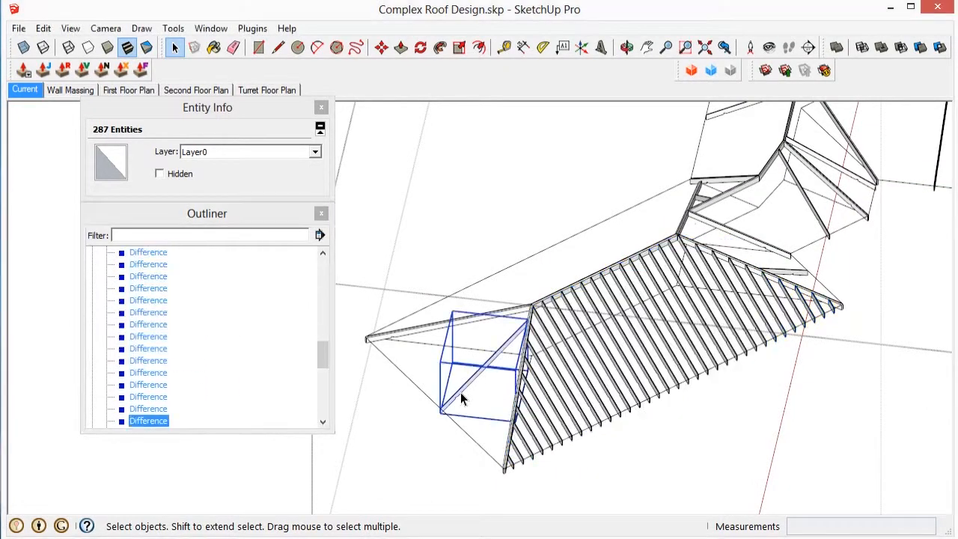
Extend the upper end of the hip end's centre rafter to the ridge peak and copy the rafter along the end eave.
{"action": "scroll", "coordinate": [460, 392], "scroll_direction": "up", "scroll_amount": 5}
{"action": "middle_click_drag", "start_coordinate": [460, 392], "coordinate": [588, 336]}
{"action": "scroll", "coordinate": [589, 336], "scroll_direction": "down", "scroll_amount": 2}
{"action": "scroll", "coordinate": [588, 336], "scroll_direction": "up", "scroll_amount": 5}
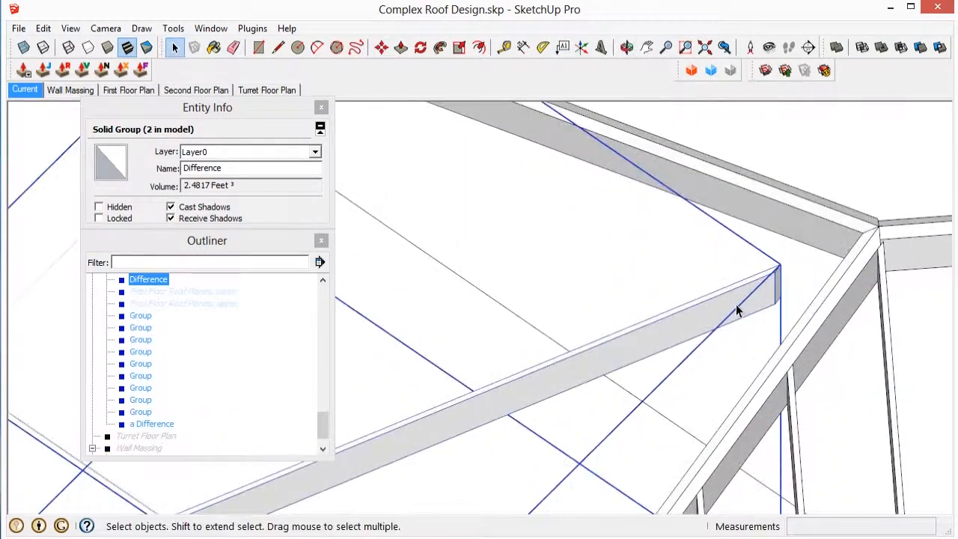
{"action": "left_click", "coordinate": [778, 288]}
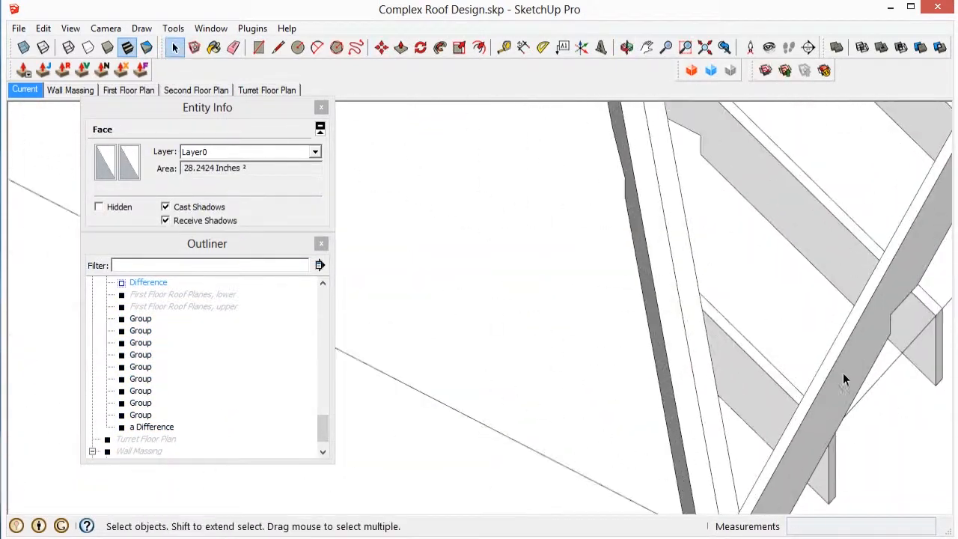
{"action": "left_click", "coordinate": [795, 436]}
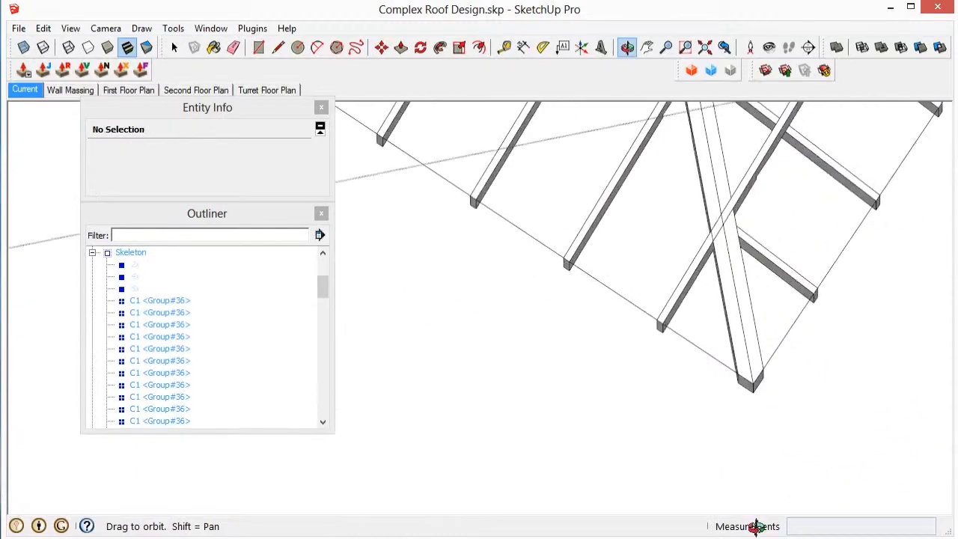
Use the Trim tool with the hip rafter as cutter on the end rafters that cross it near the eave corner.
{"action": "middle_click_drag", "start_coordinate": [674, 299], "coordinate": [584, 318]}
{"action": "scroll", "coordinate": [489, 347], "scroll_direction": "down", "scroll_amount": 5}
{"action": "scroll", "coordinate": [550, 341], "scroll_direction": "up", "scroll_amount": 5}
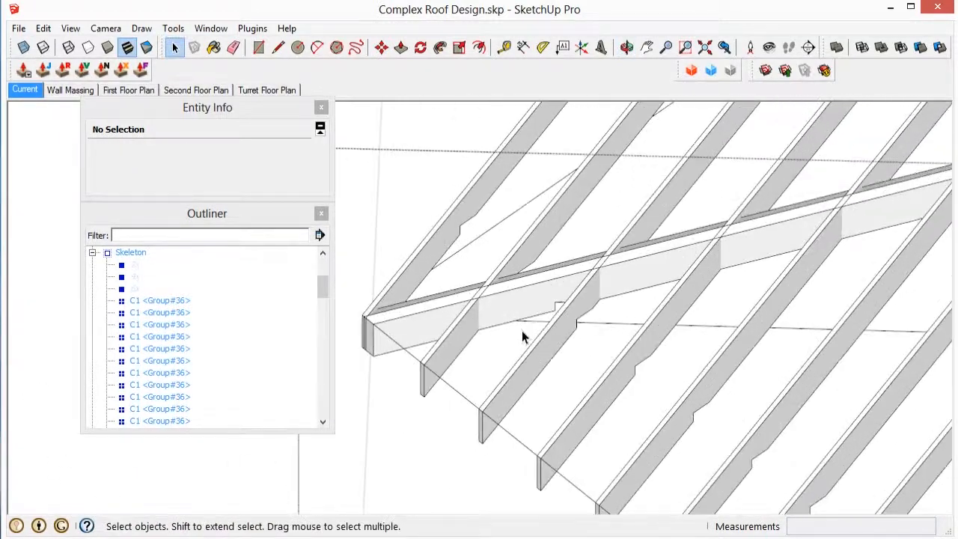
{"action": "middle_click_drag", "start_coordinate": [543, 357], "coordinate": [560, 314]}
{"action": "scroll", "coordinate": [576, 359], "scroll_direction": "down", "scroll_amount": 3}
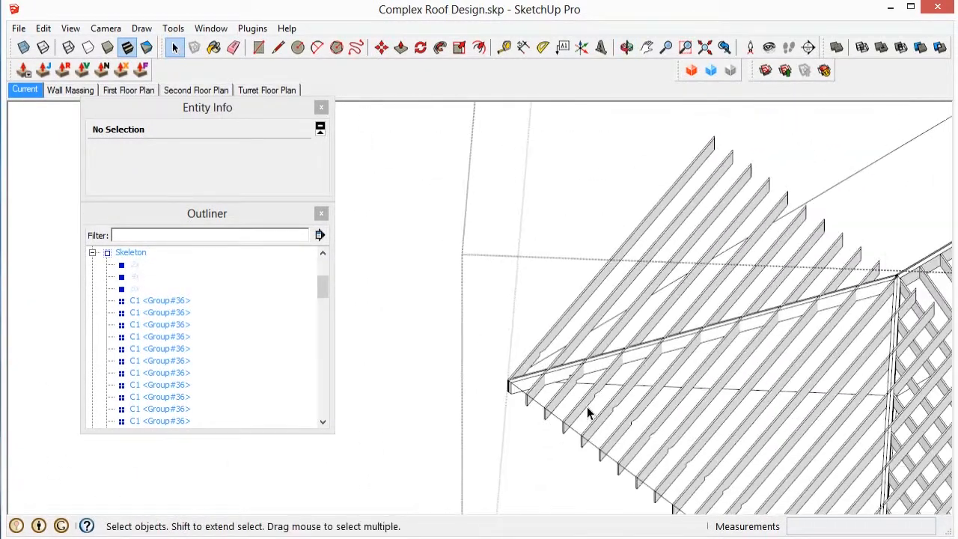
{"action": "scroll", "coordinate": [586, 408], "scroll_direction": "up", "scroll_amount": 5}
{"action": "middle_click_drag", "start_coordinate": [598, 378], "coordinate": [581, 383]}
{"action": "scroll", "coordinate": [639, 345], "scroll_direction": "down", "scroll_amount": 3}
{"action": "scroll", "coordinate": [639, 346], "scroll_direction": "up", "scroll_amount": 3}
{"action": "left_click", "coordinate": [607, 379]}
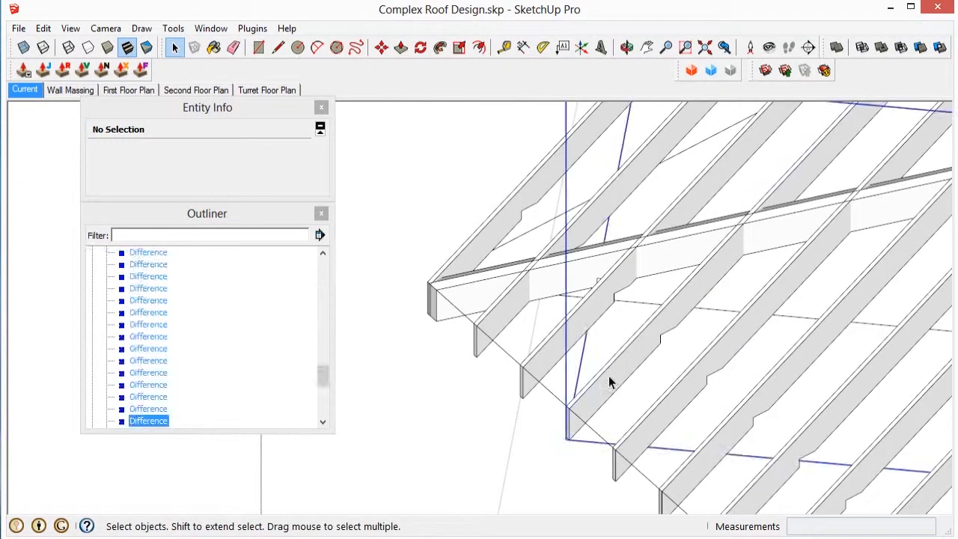
{"action": "middle_click_drag", "start_coordinate": [610, 381], "coordinate": [607, 350]}
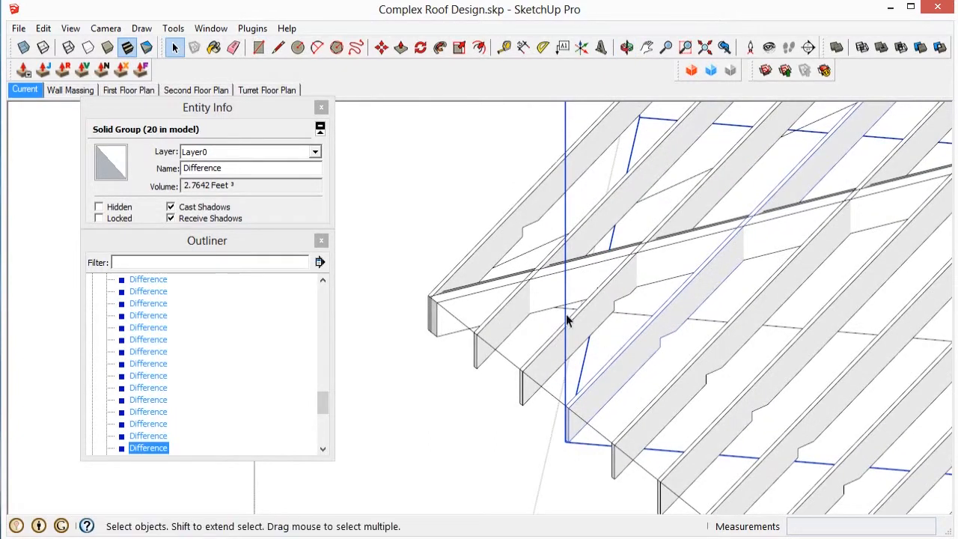
{"action": "scroll", "coordinate": [543, 291], "scroll_direction": "up", "scroll_amount": 3}
{"action": "left_click", "coordinate": [581, 294]}
{"action": "middle_click_drag", "start_coordinate": [581, 293], "coordinate": [446, 293]}
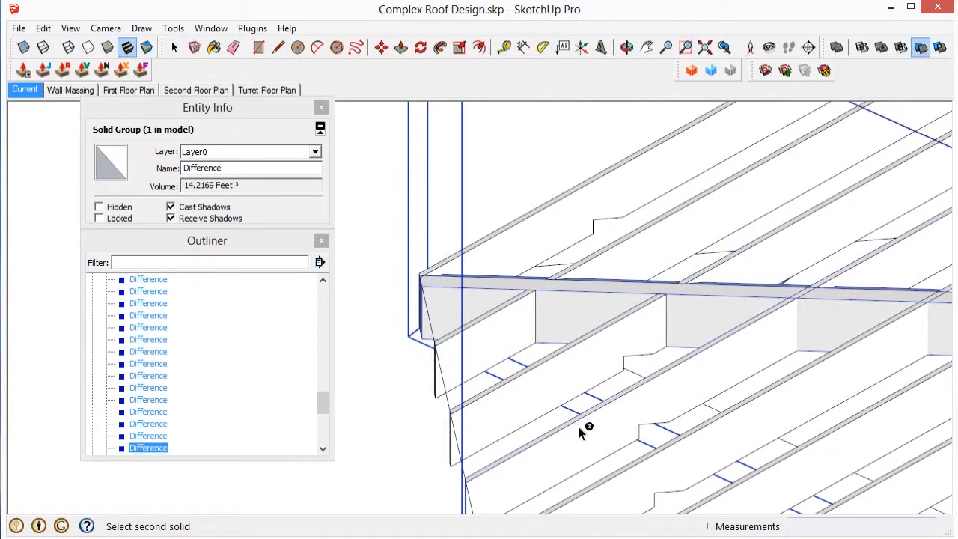
{"action": "scroll", "coordinate": [554, 322], "scroll_direction": "down", "scroll_amount": 2}
{"action": "scroll", "coordinate": [590, 408], "scroll_direction": "up", "scroll_amount": 1}
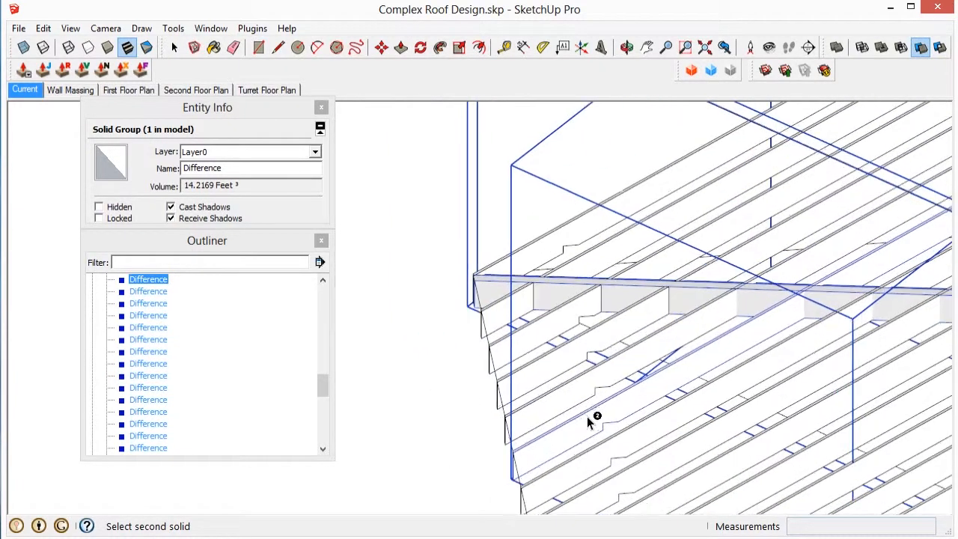
Trim the remaining hip-end rafters up to the ridge peak against the hip rafters.
{"action": "middle_click_drag", "start_coordinate": [587, 431], "coordinate": [579, 238]}
{"action": "scroll", "coordinate": [814, 324], "scroll_direction": "up", "scroll_amount": 3}
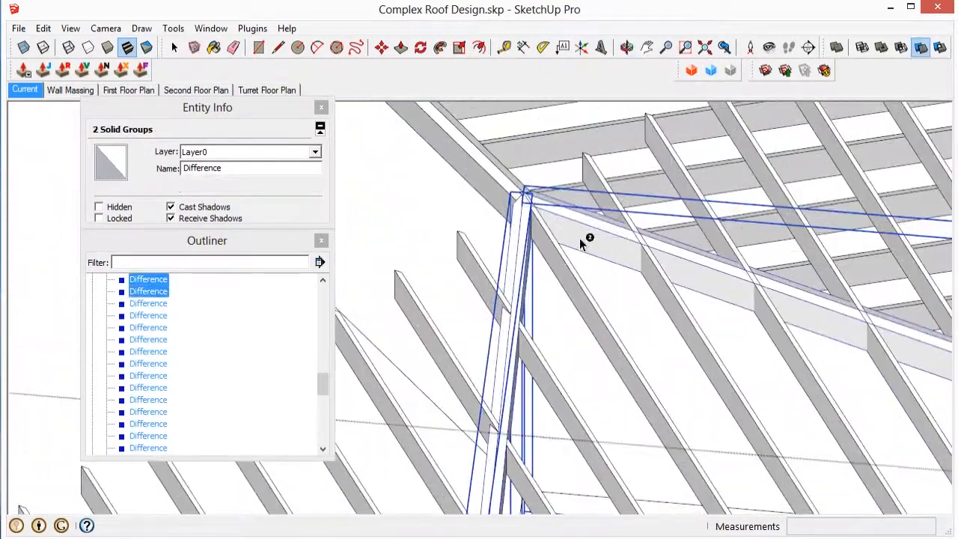
{"action": "scroll", "coordinate": [593, 245], "scroll_direction": "up", "scroll_amount": 1}
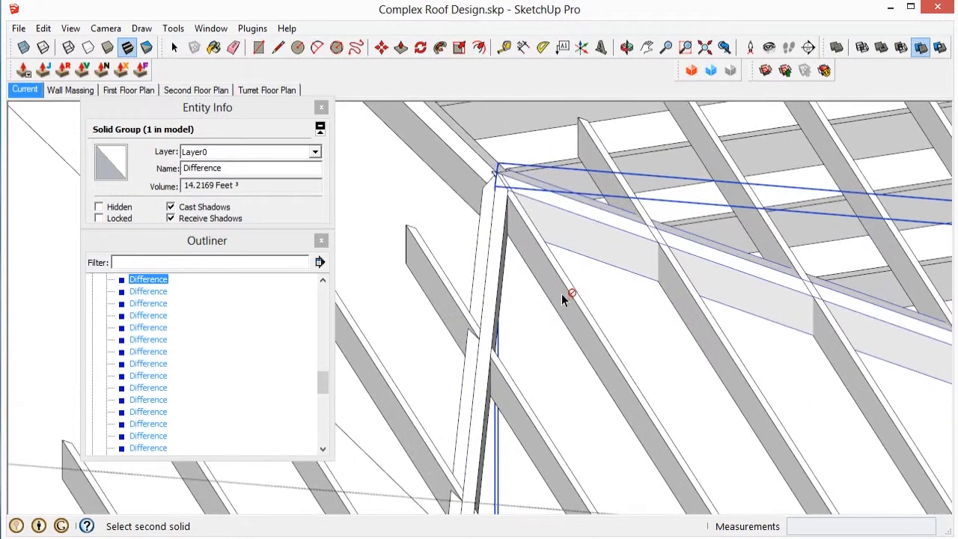
{"action": "scroll", "coordinate": [509, 187], "scroll_direction": "up", "scroll_amount": 4}
{"action": "middle_click_drag", "start_coordinate": [485, 198], "coordinate": [534, 367]}
{"action": "scroll", "coordinate": [766, 386], "scroll_direction": "down", "scroll_amount": 3}
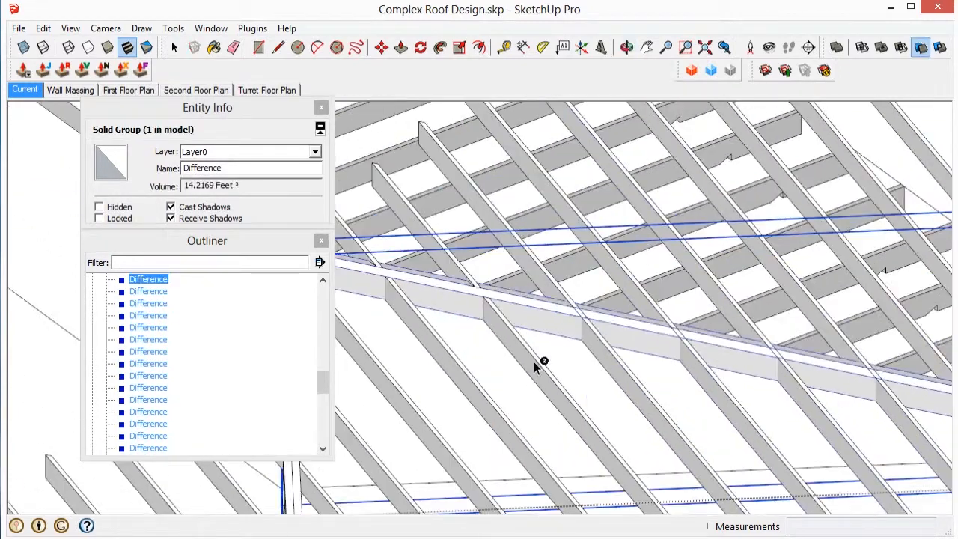
Open the trimmed end rafters nearest the hip's lower corner and delete their cut-off pieces beyond the hip.
{"action": "scroll", "coordinate": [808, 411], "scroll_direction": "down", "scroll_amount": 3}
{"action": "middle_click_drag", "start_coordinate": [844, 367], "coordinate": [600, 395]}
{"action": "left_click", "coordinate": [604, 357]}
{"action": "double_click", "coordinate": [605, 357]}
{"action": "triple_click", "coordinate": [576, 384]}
{"action": "key", "text": "Delete"}
{"action": "double_click", "coordinate": [575, 300]}
{"action": "triple_click", "coordinate": [574, 300]}
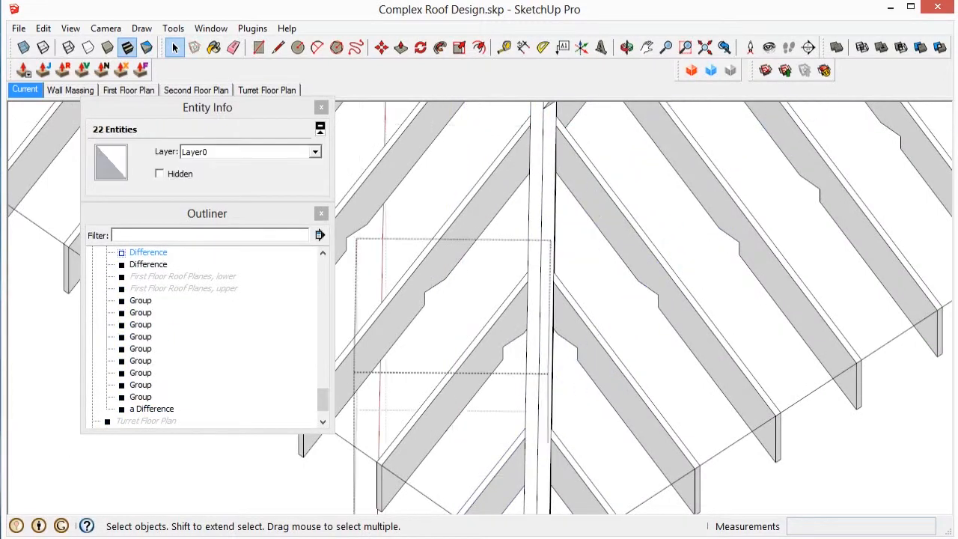
{"action": "key", "text": "Delete"}
Delete the cut-off pieces beyond the hip from the end rafters along the hip's middle and upper length.
{"action": "scroll", "coordinate": [572, 149], "scroll_direction": "up", "scroll_amount": 2}
{"action": "triple_click", "coordinate": [572, 149]}
{"action": "middle_click_drag", "start_coordinate": [572, 148], "coordinate": [474, 346]}
{"action": "scroll", "coordinate": [474, 347], "scroll_direction": "down", "scroll_amount": 3}
{"action": "scroll", "coordinate": [474, 347], "scroll_direction": "up", "scroll_amount": 3}
{"action": "left_click", "coordinate": [478, 367]}
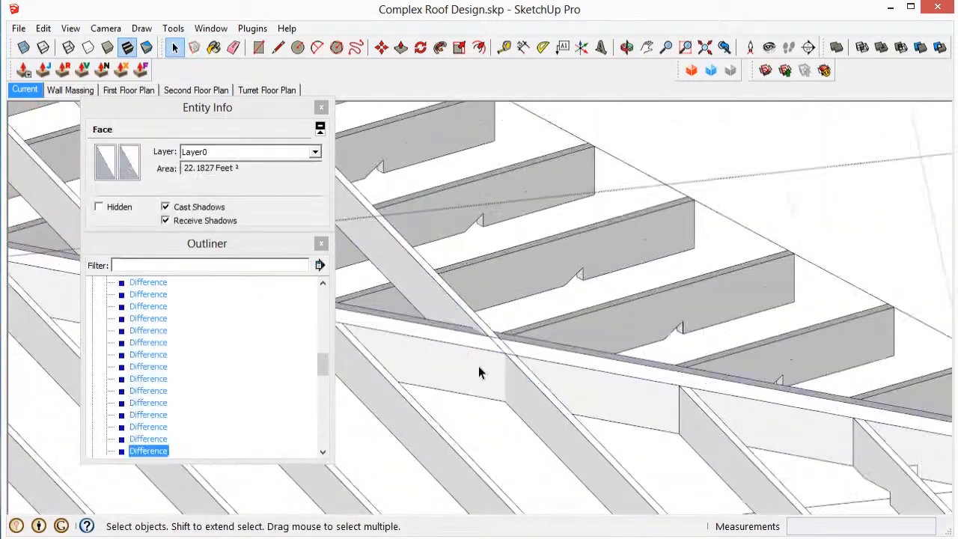
{"action": "key", "text": "t"}
{"action": "left_click", "coordinate": [487, 374]}
{"action": "left_click", "coordinate": [544, 415]}
{"action": "triple_click", "coordinate": [747, 275]}
{"action": "key", "text": "Delete"}
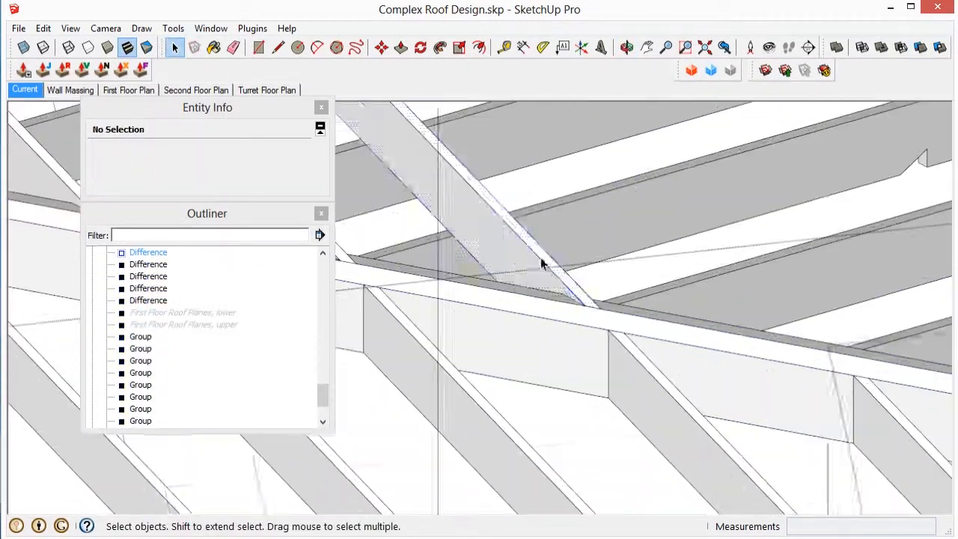
{"action": "scroll", "coordinate": [629, 278], "scroll_direction": "up", "scroll_amount": 2}
{"action": "scroll", "coordinate": [630, 278], "scroll_direction": "down", "scroll_amount": 2}
{"action": "double_click", "coordinate": [588, 286]}
{"action": "triple_click", "coordinate": [556, 295]}
{"action": "key", "text": "Delete"}
Open the end rafter beside the ridge peak, hide the rest of the model, and draw a circle across its upper end.
{"action": "middle_click_drag", "start_coordinate": [556, 294], "coordinate": [626, 365]}
{"action": "double_click", "coordinate": [576, 404]}
{"action": "triple_click", "coordinate": [577, 404]}
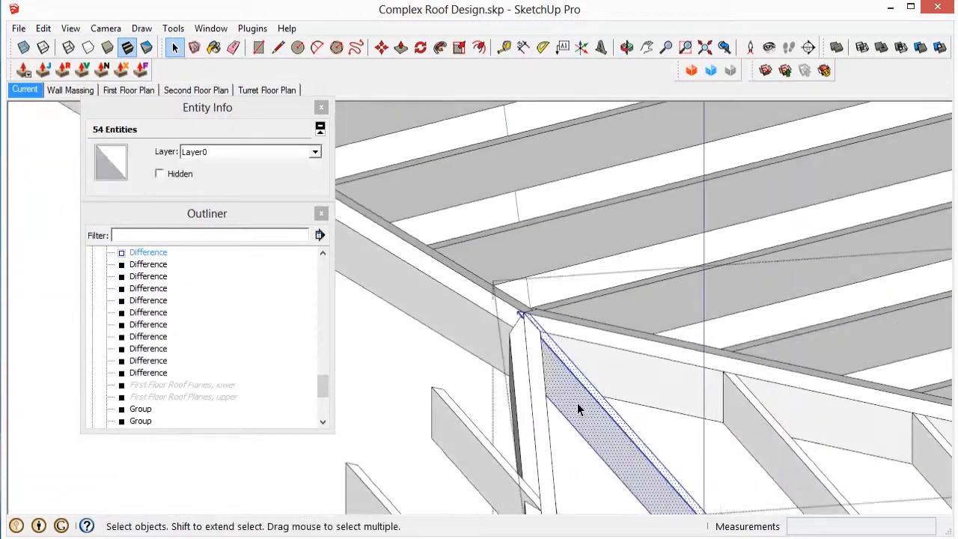
{"action": "key", "text": "ctrl+shift+h"}
{"action": "key", "text": "ctrl+shift+h"}
{"action": "middle_click_drag", "start_coordinate": [577, 404], "coordinate": [615, 384]}
{"action": "key", "text": "c"}
{"action": "left_click", "coordinate": [616, 386]}
{"action": "left_click", "coordinate": [423, 493]}
{"action": "key", "text": "ctrl+shift+h"}
{"action": "key", "text": "space"}
{"action": "left_click", "coordinate": [419, 496]}
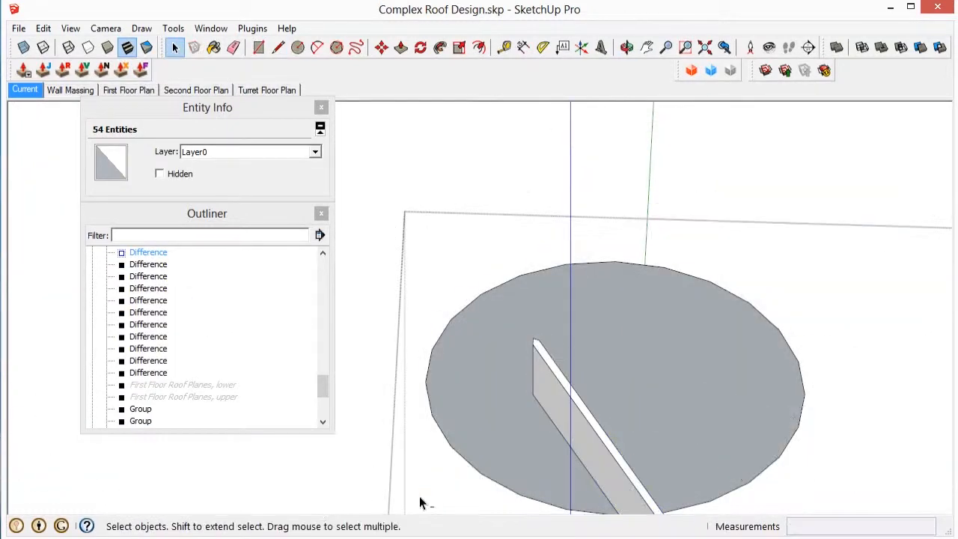
{"action": "mouse_move", "coordinate": [419, 496]}
{"action": "middle_mouse_down"}
{"action": "mouse_move", "coordinate": [720, 243]}
{"action": "mouse_move", "coordinate": [626, 483]}
{"action": "mouse_move", "coordinate": [729, 406]}
{"action": "mouse_move", "coordinate": [569, 474]}
{"action": "mouse_move", "coordinate": [108, 388]}
{"action": "mouse_move", "coordinate": [513, 369]}
{"action": "mouse_move", "coordinate": [596, 340]}
{"action": "middle_mouse_up"}
Delete the loose pieces beyond the hips from the remaining end rafters and show the rest of the model again.
{"action": "left_click", "coordinate": [513, 370]}
{"action": "scroll", "coordinate": [597, 339], "scroll_direction": "up", "scroll_amount": 2}
{"action": "double_click", "coordinate": [445, 292]}
{"action": "triple_click", "coordinate": [445, 293]}
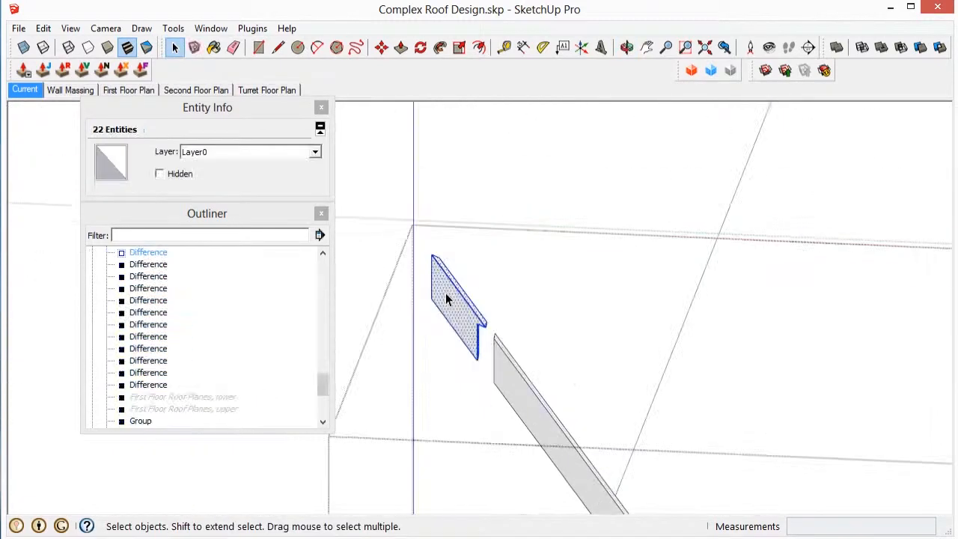
{"action": "key", "text": "Delete"}
{"action": "scroll", "coordinate": [597, 303], "scroll_direction": "down", "scroll_amount": 3}
{"action": "key", "text": "ctrl+shift+h"}
{"action": "scroll", "coordinate": [598, 303], "scroll_direction": "up", "scroll_amount": 2}
{"action": "triple_click", "coordinate": [523, 305]}
{"action": "key", "text": "Delete"}
{"action": "triple_click", "coordinate": [490, 327]}
{"action": "key", "text": "Delete"}
{"action": "triple_click", "coordinate": [415, 342]}
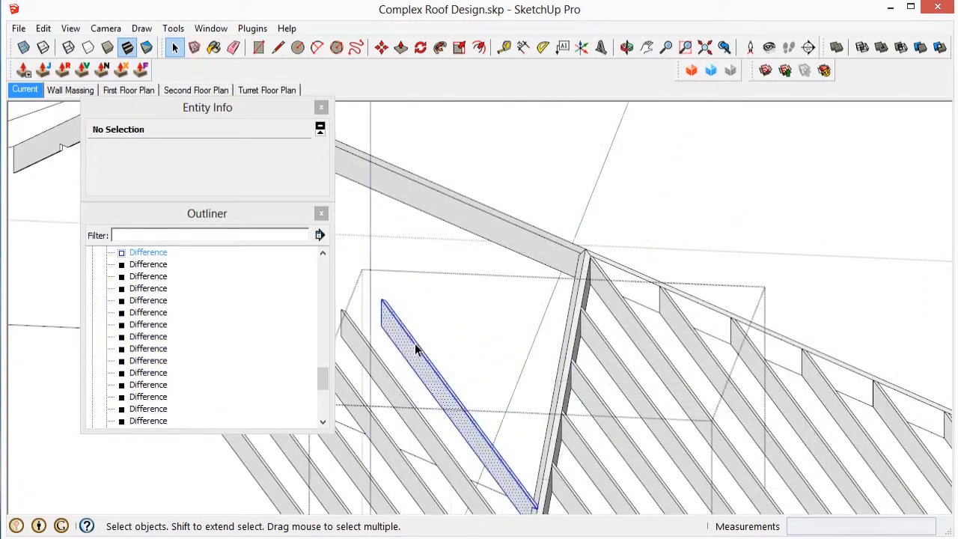
{"action": "key", "text": "Delete"}
{"action": "triple_click", "coordinate": [434, 362]}
{"action": "key", "text": "Delete"}
{"action": "triple_click", "coordinate": [378, 410]}
{"action": "key", "text": "Delete"}
Copy the neighbouring end rafter into the gap left in the rafter spacing along the hip.
{"action": "scroll", "coordinate": [378, 409], "scroll_direction": "down", "scroll_amount": 4}
{"action": "middle_click_drag", "start_coordinate": [378, 409], "coordinate": [393, 436]}
{"action": "scroll", "coordinate": [394, 436], "scroll_direction": "up", "scroll_amount": 5}
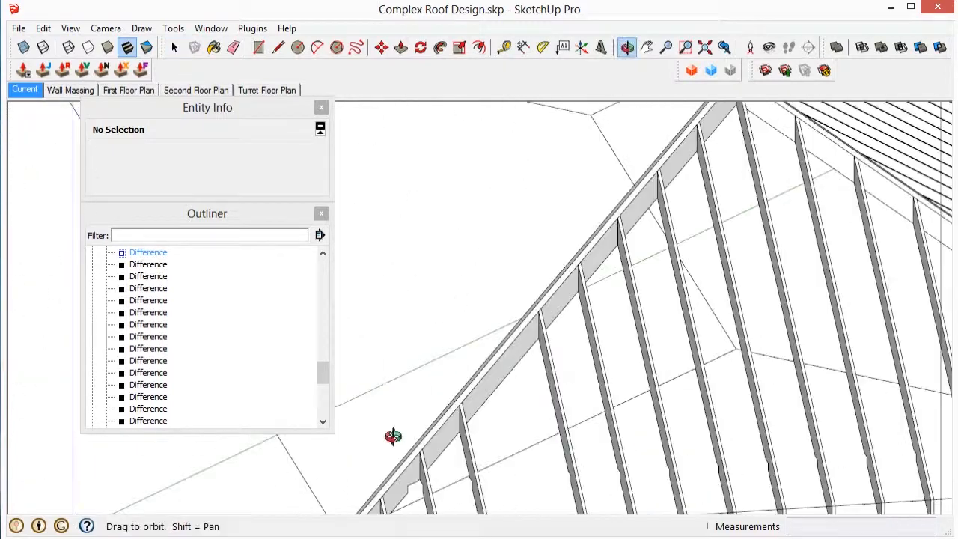
{"action": "left_click", "coordinate": [713, 370]}
{"action": "middle_click_drag", "start_coordinate": [713, 370], "coordinate": [891, 406]}
{"action": "triple_click", "coordinate": [739, 316]}
{"action": "scroll", "coordinate": [738, 316], "scroll_direction": "up", "scroll_amount": 2}
{"action": "key", "text": "m"}
{"action": "key", "text": "ctrl"}
{"action": "left_click", "coordinate": [763, 299]}
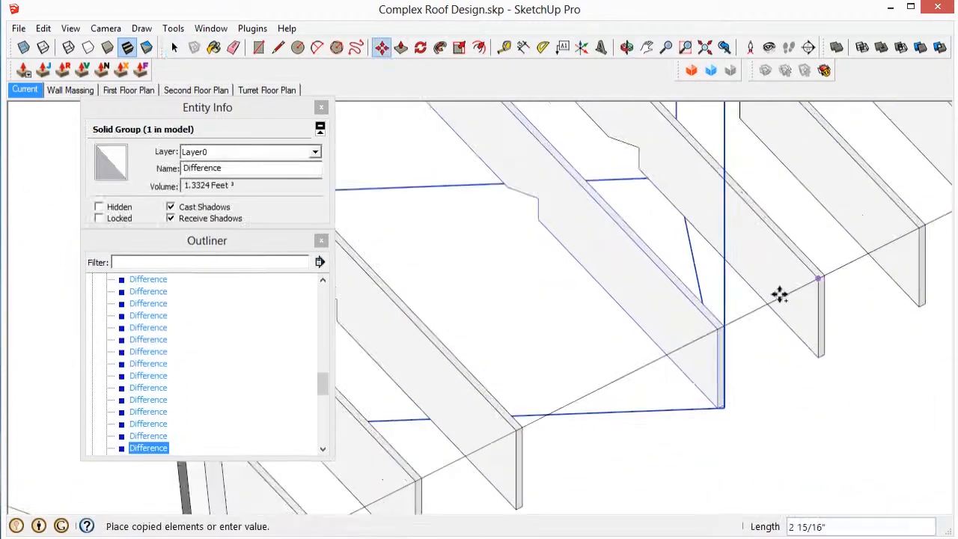
{"action": "left_click", "coordinate": [680, 339]}
{"action": "key", "text": "space"}
Open the copied rafter, split it where it meets the hip, and delete the part beyond the hip.
{"action": "mouse_move", "coordinate": [683, 317]}
{"action": "middle_mouse_down"}
{"action": "mouse_move", "coordinate": [389, 310]}
{"action": "mouse_move", "coordinate": [665, 387]}
{"action": "middle_mouse_up"}
{"action": "scroll", "coordinate": [665, 388], "scroll_direction": "up", "scroll_amount": 2}
{"action": "triple_click", "coordinate": [665, 387]}
{"action": "key", "text": "c"}
{"action": "left_click", "coordinate": [731, 346]}
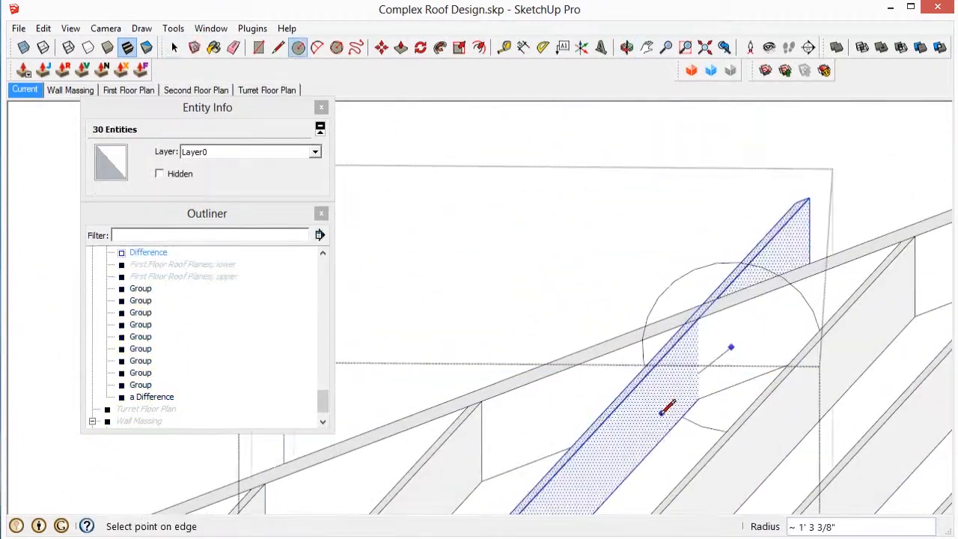
{"action": "left_click", "coordinate": [656, 426]}
{"action": "key", "text": "space"}
{"action": "key", "text": "e"}
{"action": "left_click", "coordinate": [746, 241]}
{"action": "key", "text": "space"}
{"action": "triple_click", "coordinate": [714, 337]}
{"action": "key", "text": "i"}
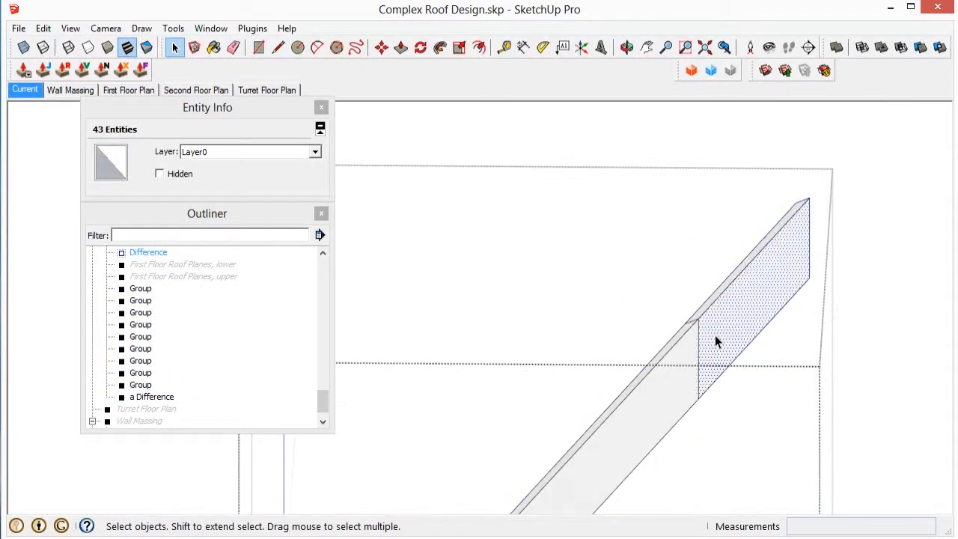
{"action": "scroll", "coordinate": [680, 464], "scroll_direction": "down", "scroll_amount": 3}
{"action": "mouse_move", "coordinate": [714, 336]}
{"action": "middle_mouse_down"}
{"action": "mouse_move", "coordinate": [680, 464]}
{"action": "mouse_move", "coordinate": [740, 421]}
{"action": "mouse_move", "coordinate": [861, 273]}
{"action": "middle_mouse_up"}
{"action": "key", "text": "Delete"}
{"action": "key", "text": "Escape"}
Select all common and jack rafters of the front slope, excluding the hip and ridge members.
{"action": "scroll", "coordinate": [740, 421], "scroll_direction": "down", "scroll_amount": 3}
{"action": "left_click", "coordinate": [740, 421]}
{"action": "scroll", "coordinate": [740, 422], "scroll_direction": "up", "scroll_amount": 2}
{"action": "scroll", "coordinate": [819, 240], "scroll_direction": "down", "scroll_amount": 3}
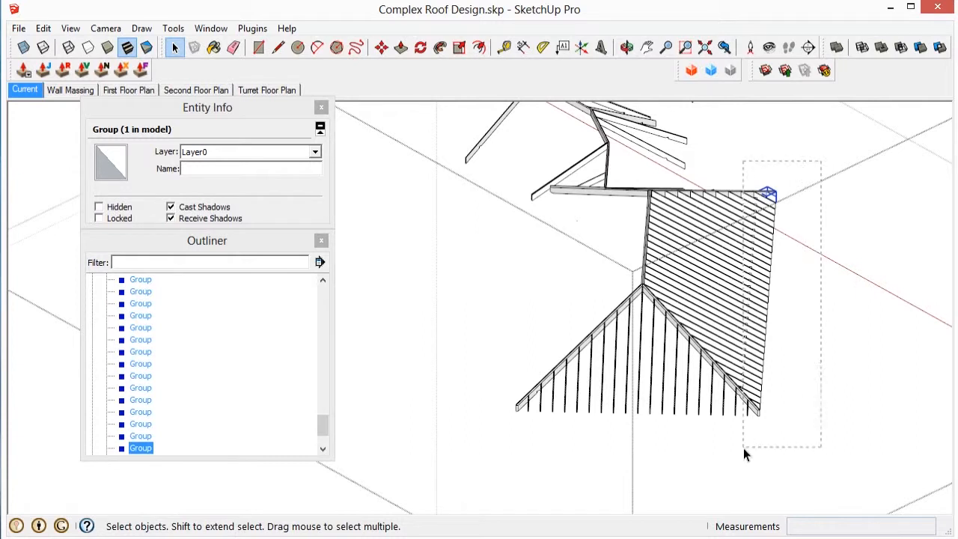
{"action": "left_click_drag", "start_coordinate": [744, 449], "coordinate": [744, 448]}
{"action": "scroll", "coordinate": [760, 398], "scroll_direction": "up", "scroll_amount": 7}
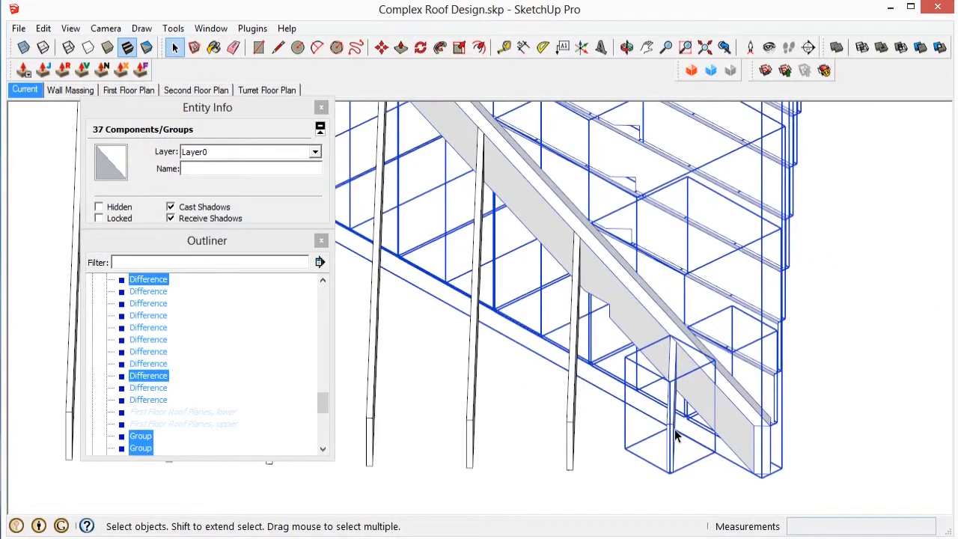
{"action": "left_click", "coordinate": [748, 454], "text": "shift"}
{"action": "scroll", "coordinate": [640, 458], "scroll_direction": "down", "scroll_amount": 7}
{"action": "scroll", "coordinate": [648, 114], "scroll_direction": "up", "scroll_amount": 3}
{"action": "middle_click_drag", "start_coordinate": [661, 256], "coordinate": [419, 346]}
{"action": "scroll", "coordinate": [924, 385], "scroll_direction": "up", "scroll_amount": 3}
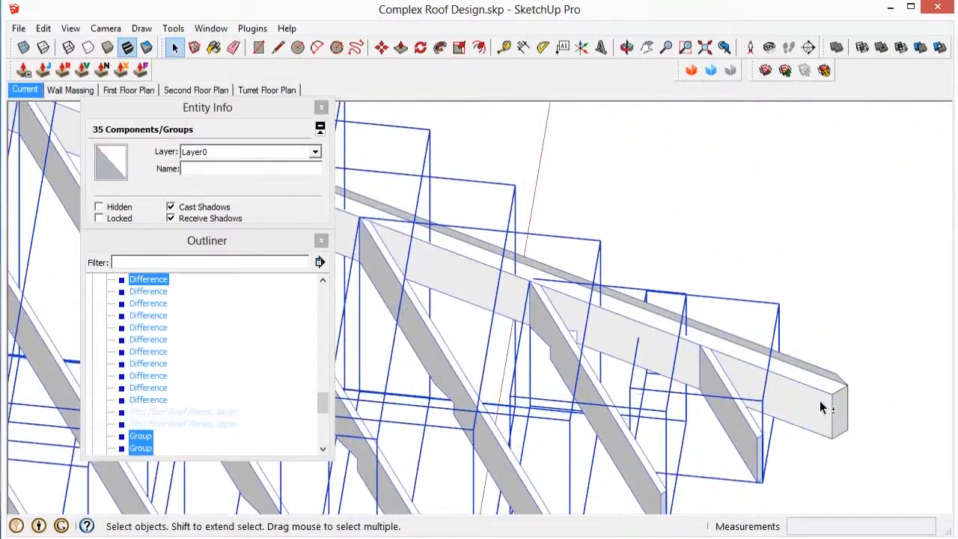
{"action": "scroll", "coordinate": [814, 292], "scroll_direction": "down", "scroll_amount": 8}
{"action": "middle_click_drag", "start_coordinate": [653, 317], "coordinate": [521, 247]}
{"action": "scroll", "coordinate": [573, 274], "scroll_direction": "up", "scroll_amount": 4}
{"action": "scroll", "coordinate": [639, 217], "scroll_direction": "down", "scroll_amount": 3}
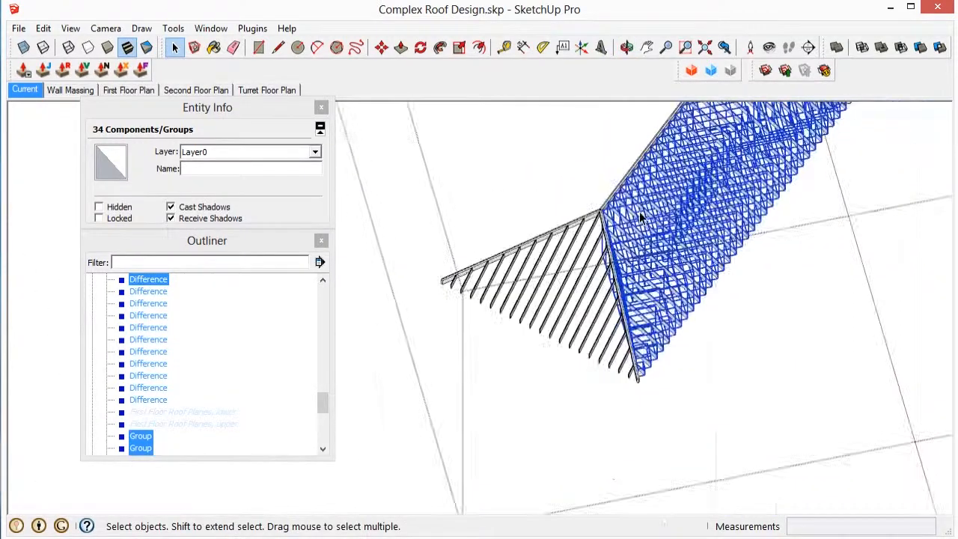
Copy the selected front-slope rafters about 76' away from the roof into open space.
{"action": "key", "text": "m"}
{"action": "scroll", "coordinate": [636, 225], "scroll_direction": "down", "scroll_amount": 2}
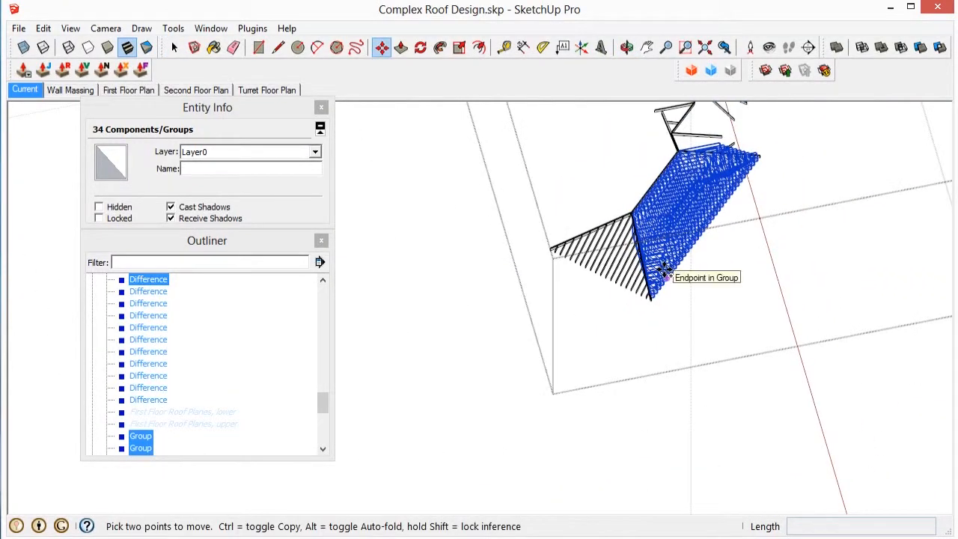
{"action": "left_click", "coordinate": [601, 453]}
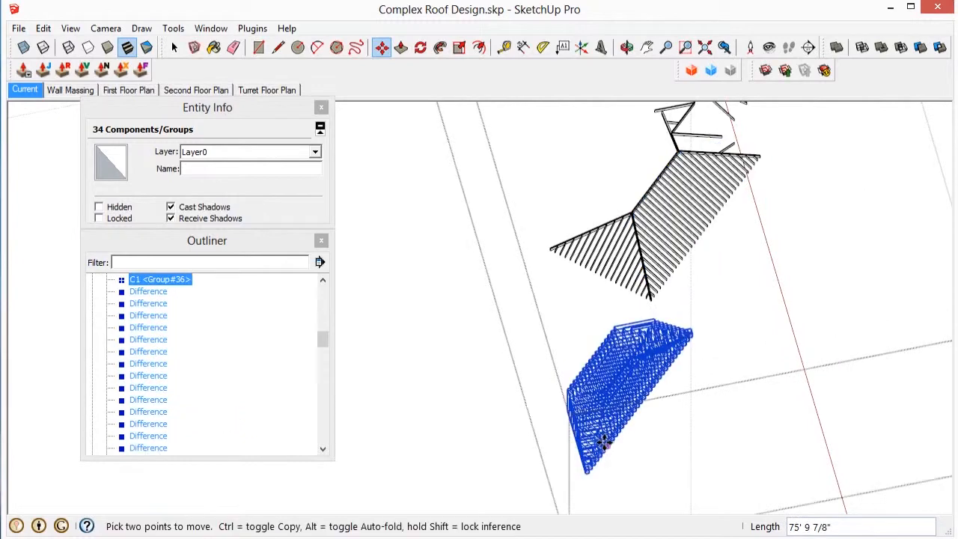
{"action": "middle_click_drag", "start_coordinate": [601, 453], "coordinate": [663, 385]}
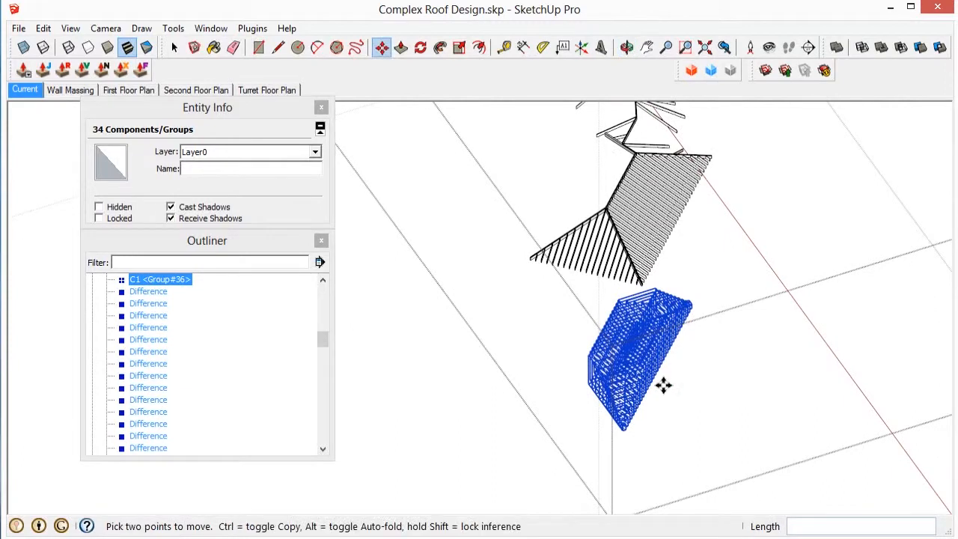
{"action": "key", "text": "s"}
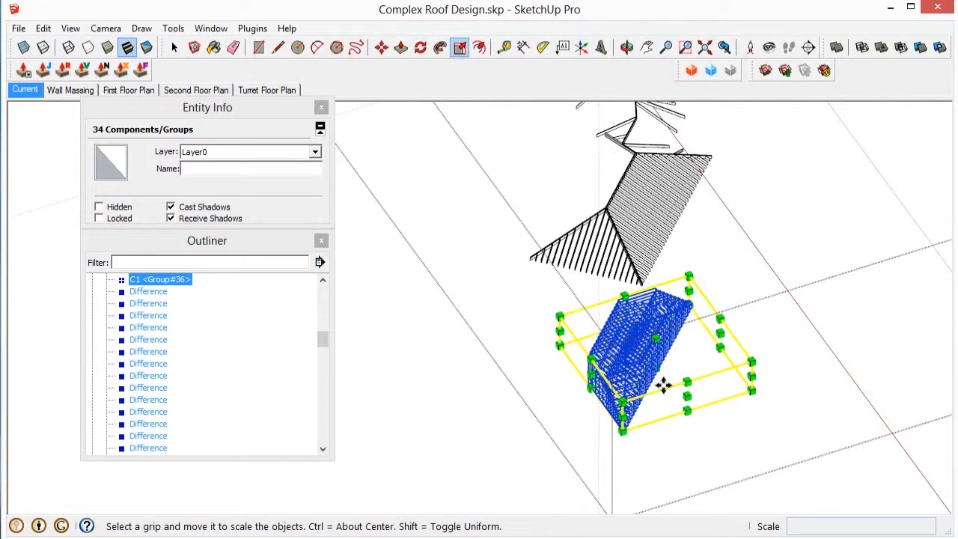
{"action": "key", "text": "ctrl+t"}
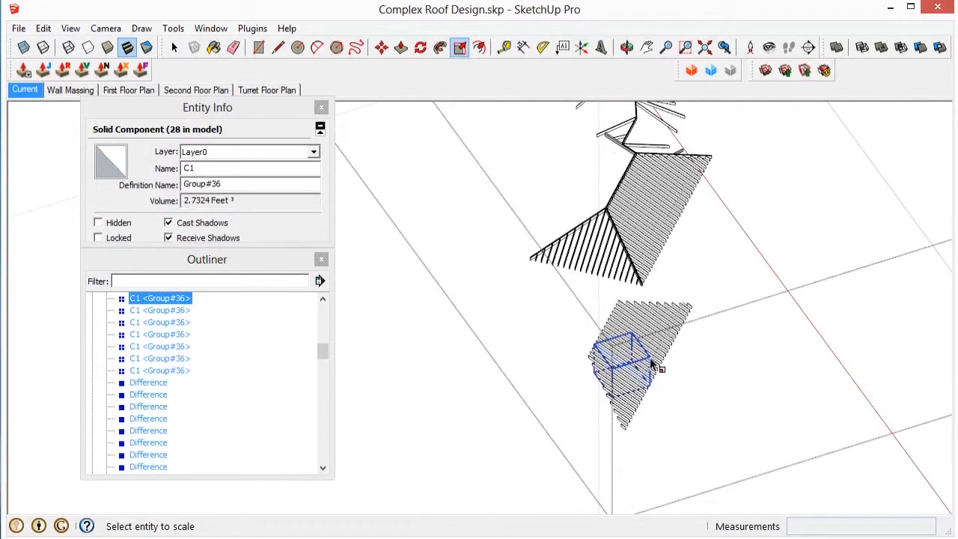
{"action": "key", "text": "space"}
{"action": "scroll", "coordinate": [665, 355], "scroll_direction": "down", "scroll_amount": 3}
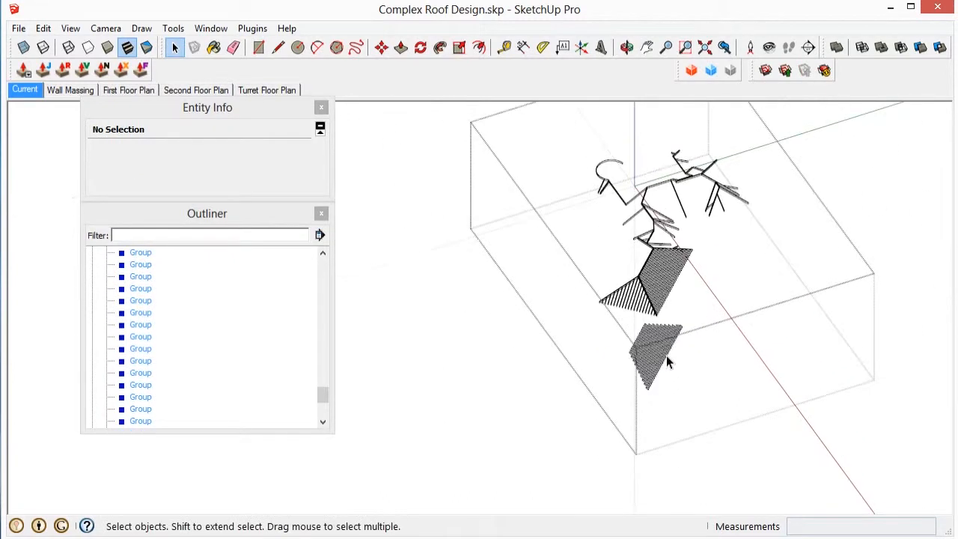
Combine the copied slope rafters in open space into a single group and select that group.
{"action": "middle_click_drag", "start_coordinate": [666, 356], "coordinate": [638, 442]}
{"action": "scroll", "coordinate": [622, 402], "scroll_direction": "up", "scroll_amount": 4}
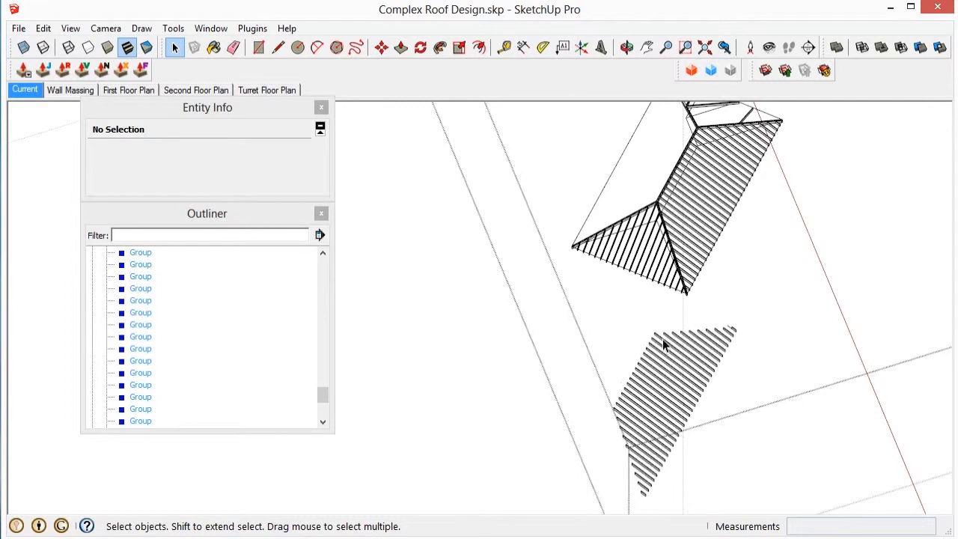
{"action": "scroll", "coordinate": [665, 336], "scroll_direction": "up", "scroll_amount": 3}
{"action": "scroll", "coordinate": [688, 350], "scroll_direction": "down", "scroll_amount": 2}
{"action": "scroll", "coordinate": [702, 361], "scroll_direction": "down", "scroll_amount": 2}
{"action": "middle_click_drag", "start_coordinate": [702, 361], "coordinate": [795, 379]}
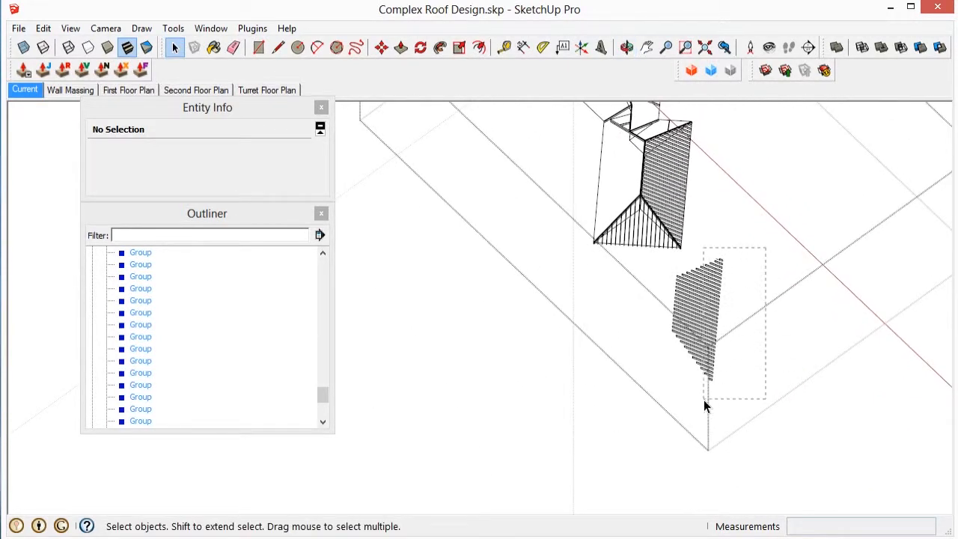
{"action": "left_click", "coordinate": [712, 324]}
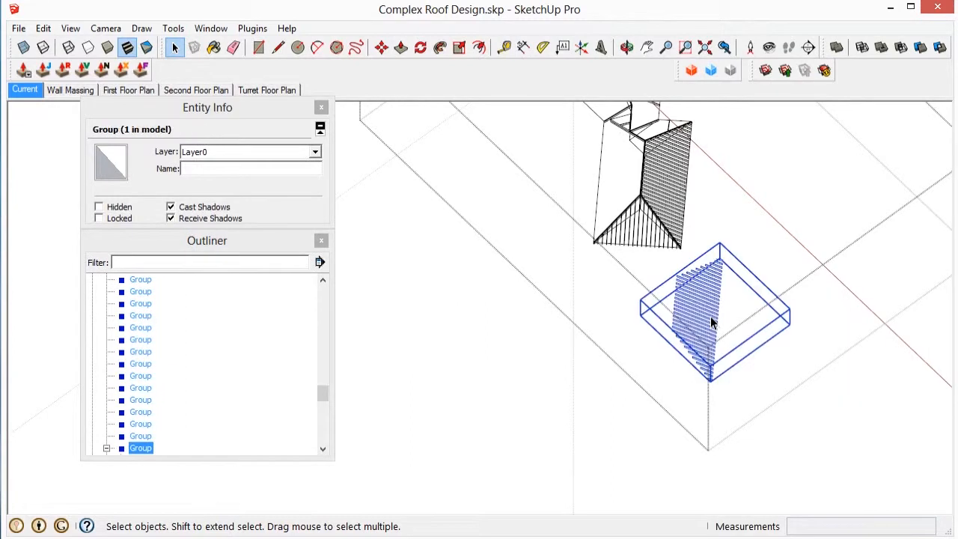
Open the rafter group and realign its axes to the hip's lower corner, with red along the hip-end eave and green along the front eave.
{"action": "middle_click_drag", "start_coordinate": [712, 322], "coordinate": [687, 354]}
{"action": "scroll", "coordinate": [694, 359], "scroll_direction": "up", "scroll_amount": 3}
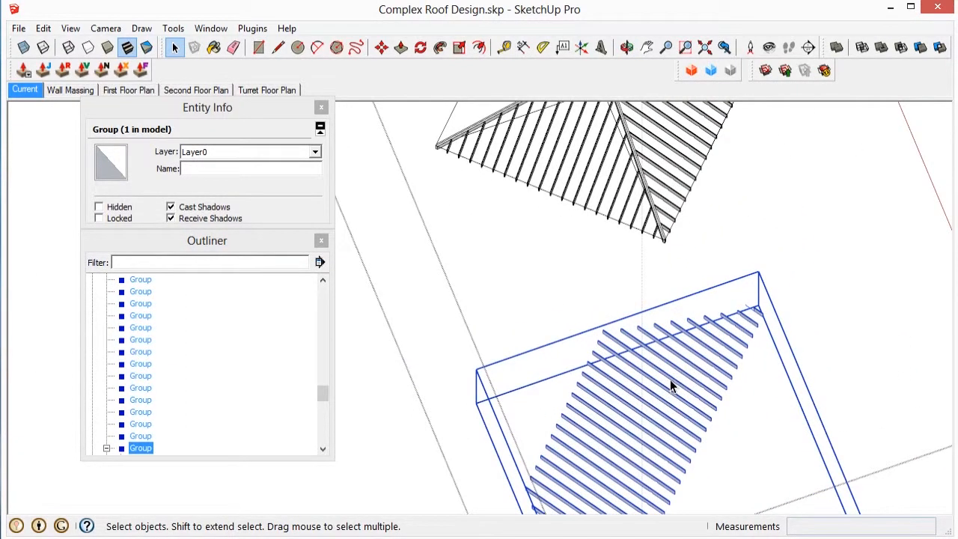
{"action": "double_click", "coordinate": [670, 380]}
{"action": "middle_click_drag", "start_coordinate": [670, 379], "coordinate": [671, 291]}
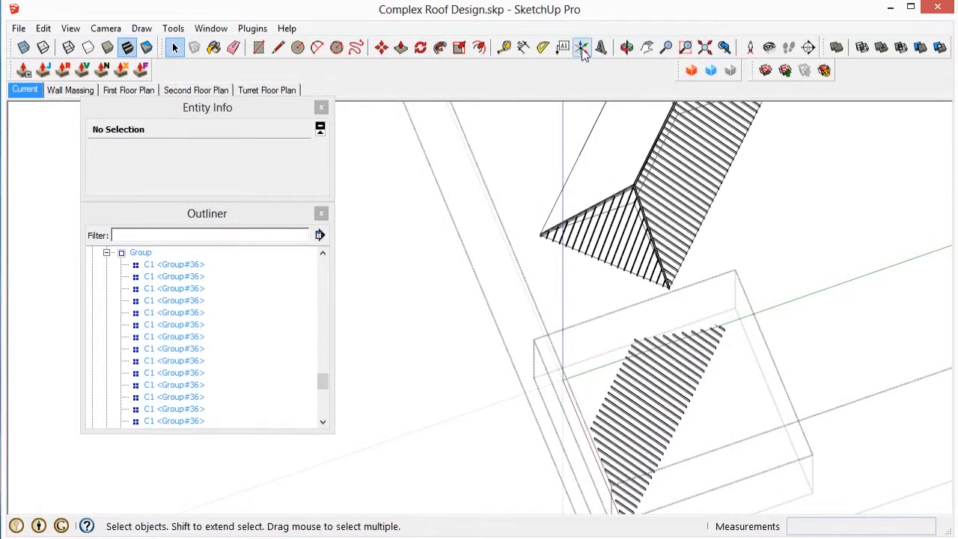
{"action": "scroll", "coordinate": [668, 272], "scroll_direction": "up", "scroll_amount": 8}
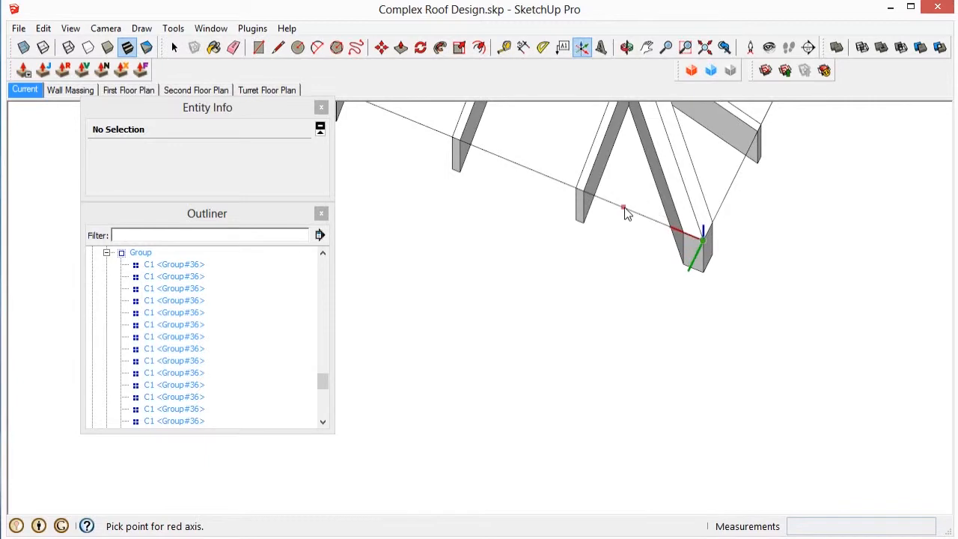
{"action": "left_click", "coordinate": [726, 186]}
{"action": "scroll", "coordinate": [720, 180], "scroll_direction": "down", "scroll_amount": 10}
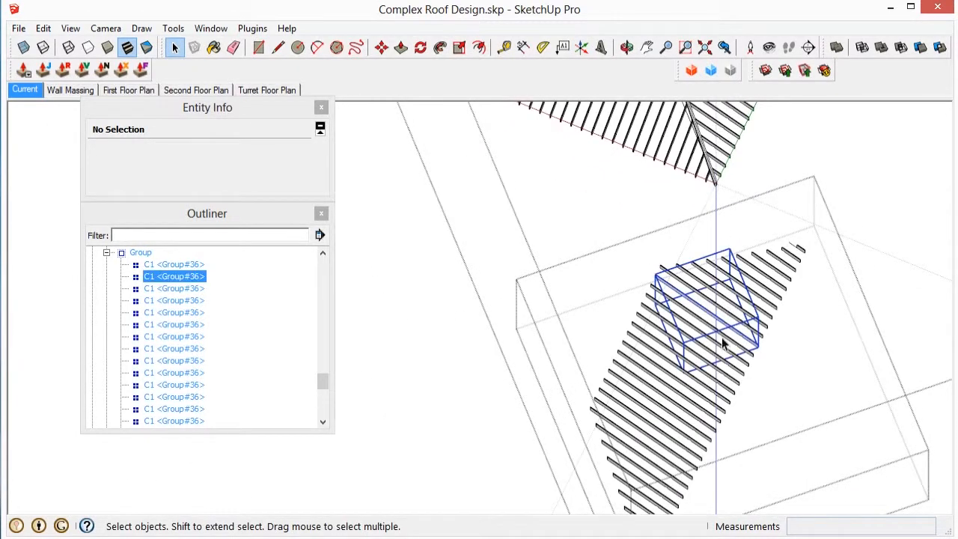
{"action": "scroll", "coordinate": [689, 292], "scroll_direction": "down", "scroll_amount": 3}
{"action": "key", "text": "Escape"}
Mirror the copied rafter group by scaling it negatively along its red axis.
{"action": "left_click", "coordinate": [684, 329]}
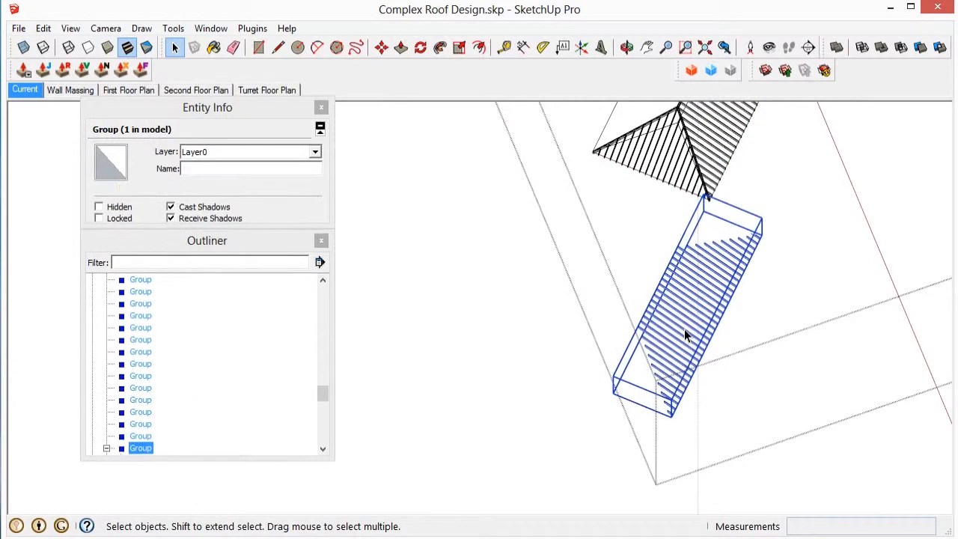
{"action": "key", "text": "s"}
{"action": "scroll", "coordinate": [712, 322], "scroll_direction": "up", "scroll_amount": 3}
{"action": "left_click", "coordinate": [722, 322]}
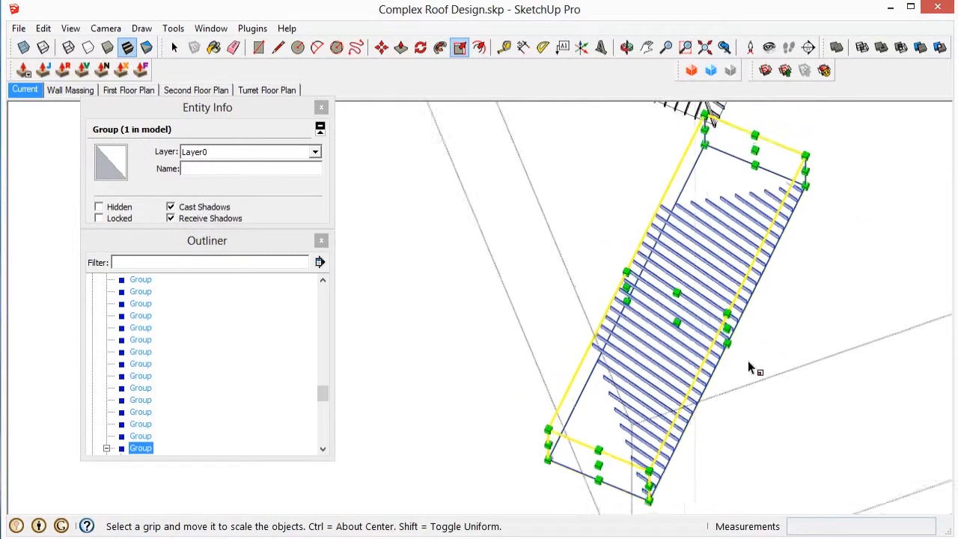
{"action": "scroll", "coordinate": [724, 322], "scroll_direction": "up", "scroll_amount": 5}
{"action": "left_click", "coordinate": [672, 302]}
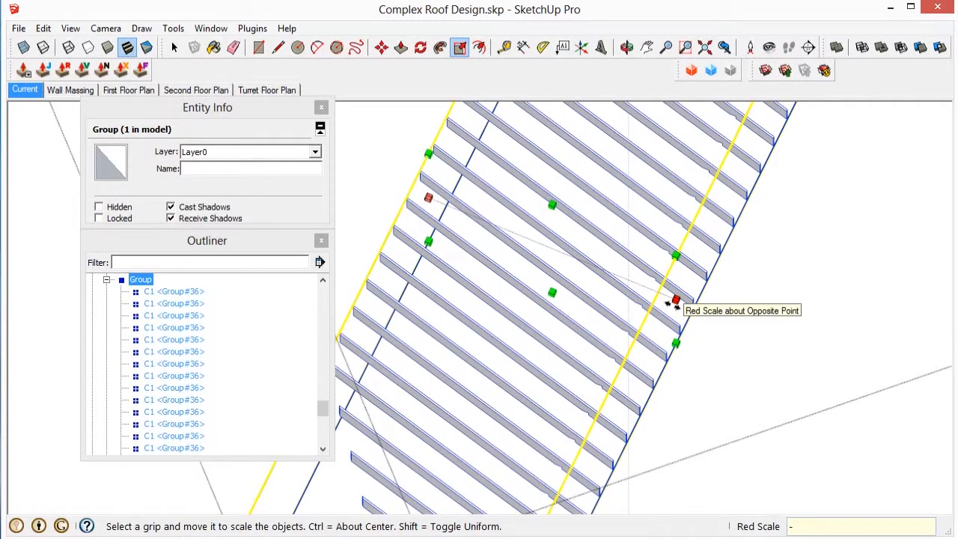
{"action": "scroll", "coordinate": [677, 301], "scroll_direction": "down", "scroll_amount": 8}
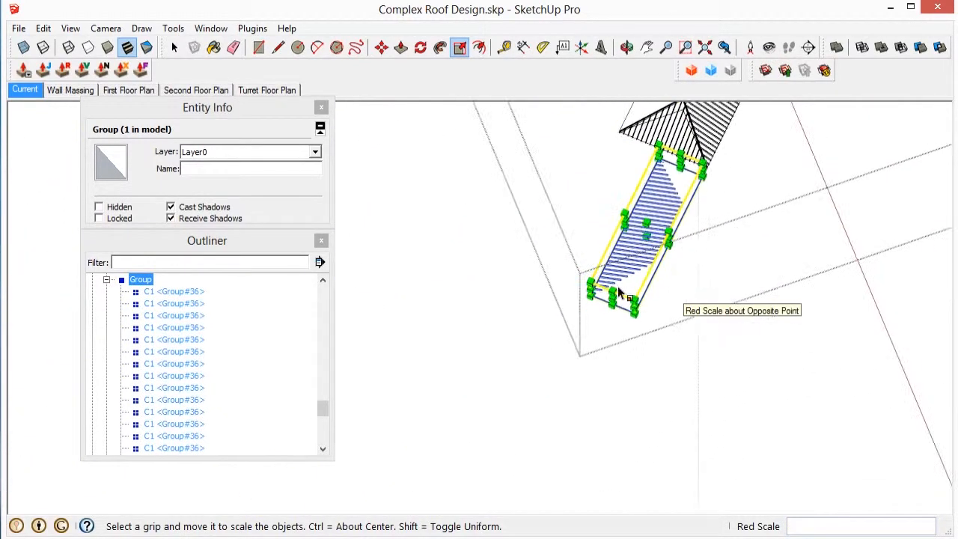
{"action": "middle_click_drag", "start_coordinate": [618, 293], "coordinate": [616, 243]}
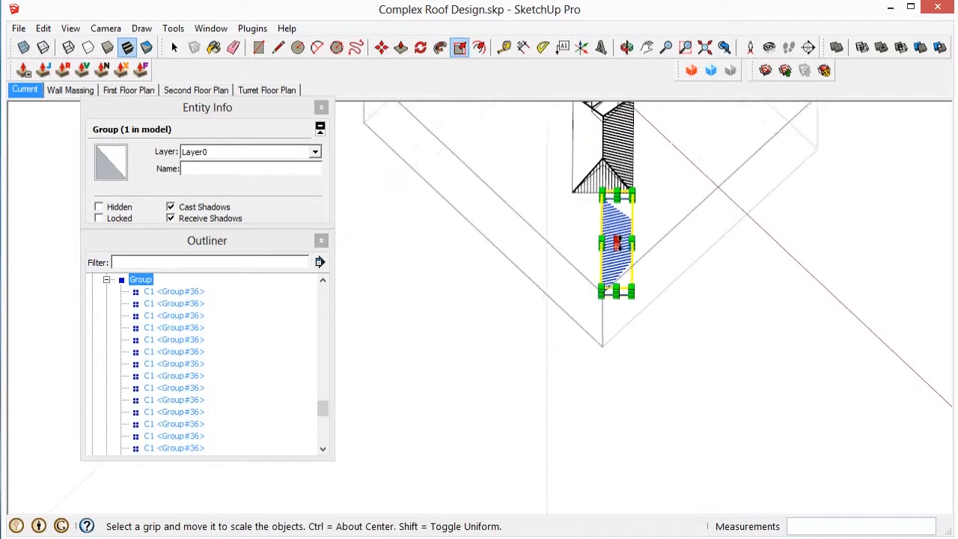
Move the mirrored rafter group by the upper tail corner of its shortest jack onto the opposite eave, aligned with the front slope's matching jack.
{"action": "scroll", "coordinate": [612, 275], "scroll_direction": "up", "scroll_amount": 3}
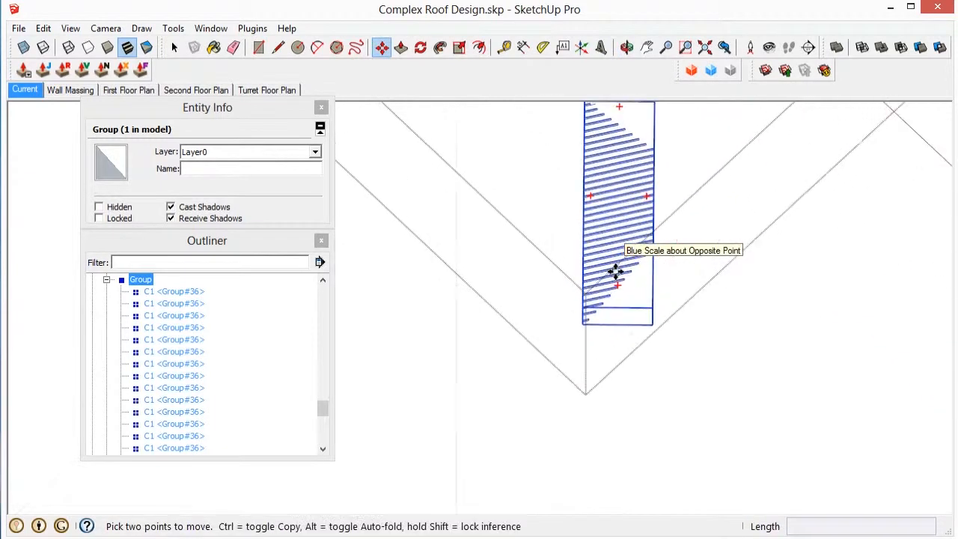
{"action": "middle_click_drag", "start_coordinate": [621, 304], "coordinate": [691, 344]}
{"action": "key", "text": "m"}
{"action": "scroll", "coordinate": [543, 306], "scroll_direction": "up", "scroll_amount": 8}
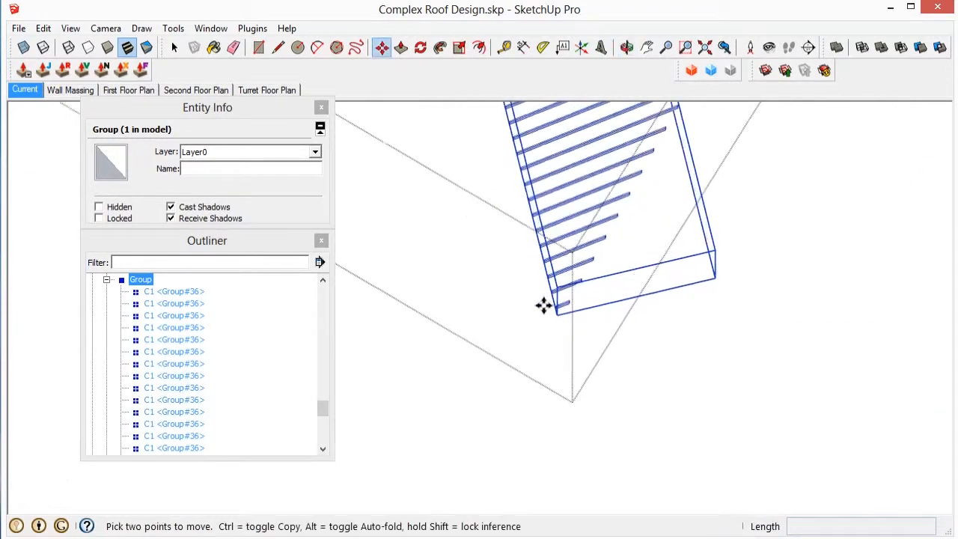
{"action": "middle_click_drag", "start_coordinate": [611, 268], "coordinate": [693, 277]}
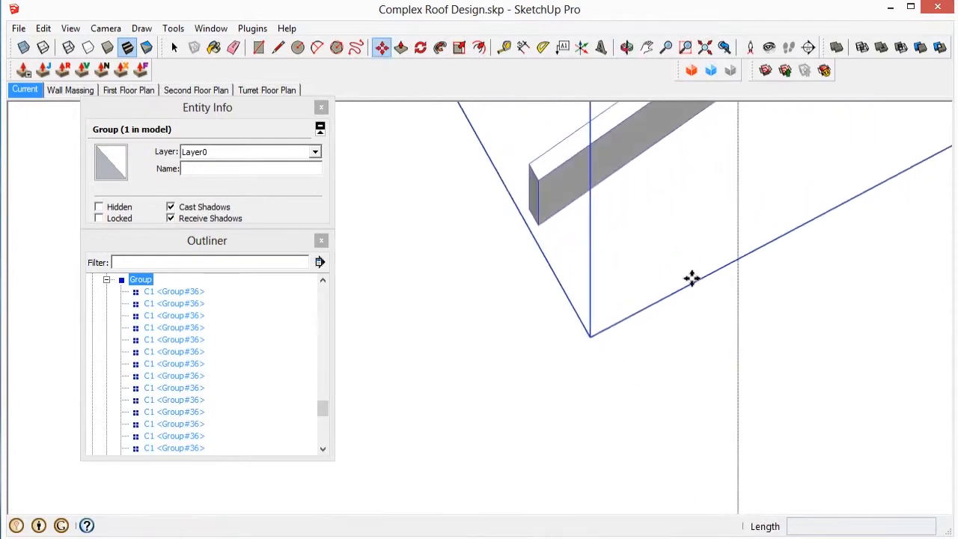
{"action": "scroll", "coordinate": [620, 229], "scroll_direction": "down", "scroll_amount": 4}
{"action": "scroll", "coordinate": [605, 218], "scroll_direction": "up", "scroll_amount": 4}
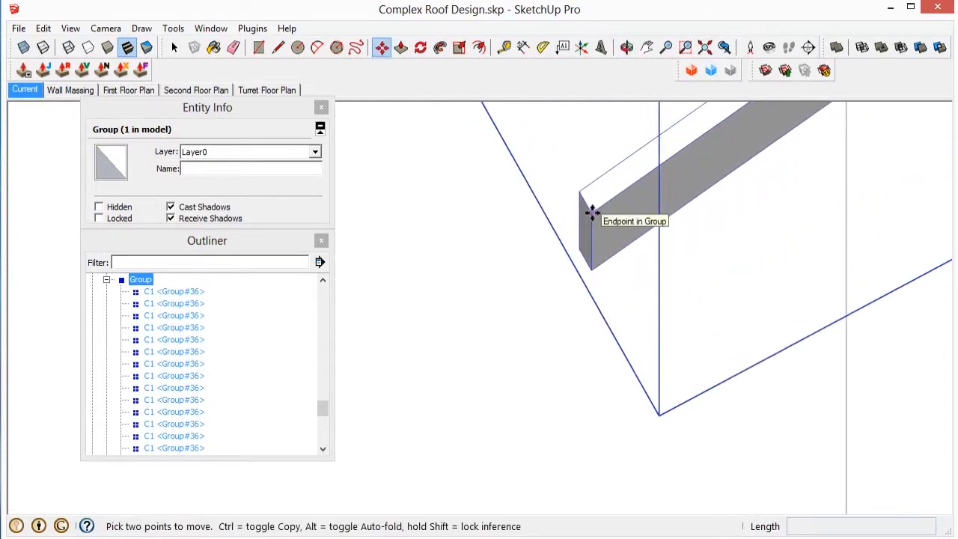
{"action": "left_click", "coordinate": [591, 213]}
{"action": "scroll", "coordinate": [633, 285], "scroll_direction": "down", "scroll_amount": 6}
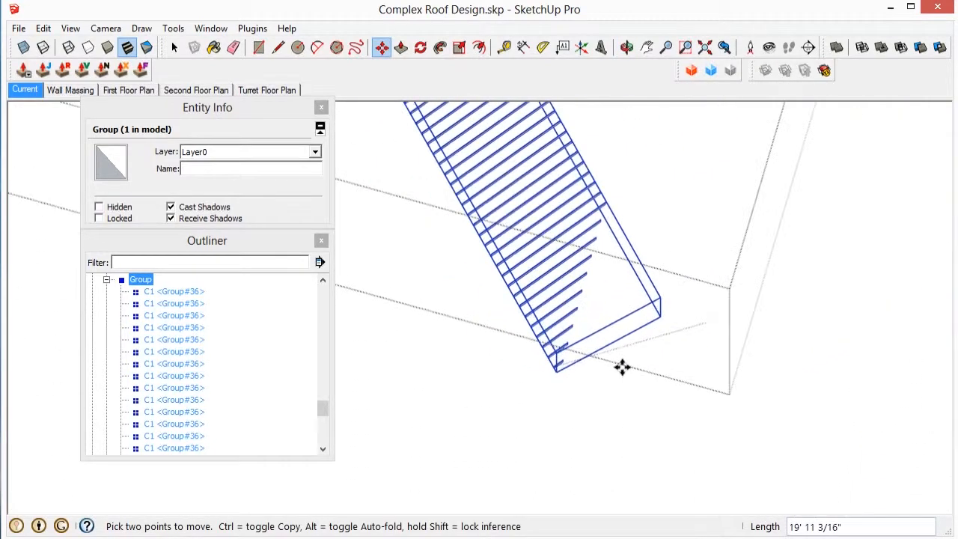
{"action": "scroll", "coordinate": [868, 397], "scroll_direction": "down", "scroll_amount": 3}
{"action": "scroll", "coordinate": [663, 186], "scroll_direction": "up", "scroll_amount": 6}
{"action": "left_click", "coordinate": [786, 303]}
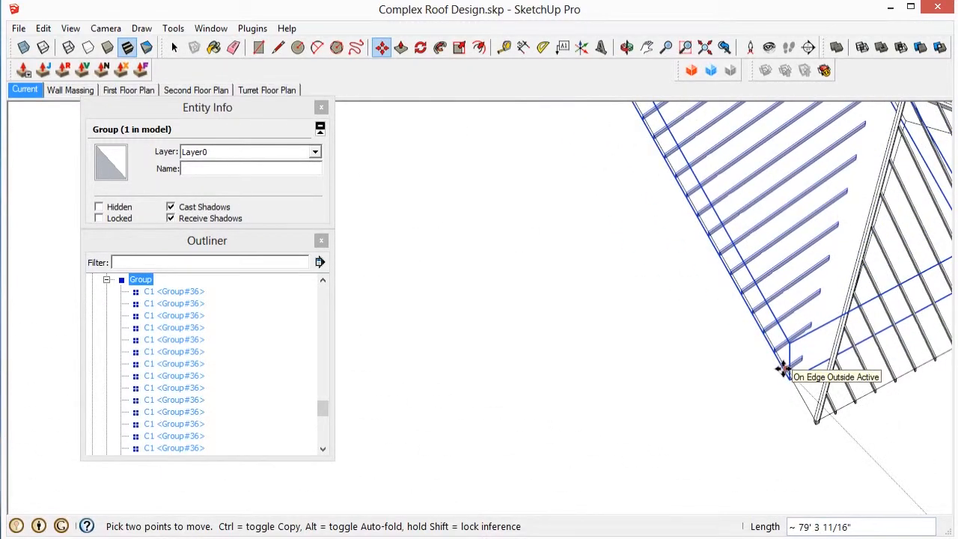
{"action": "scroll", "coordinate": [774, 364], "scroll_direction": "down", "scroll_amount": 3}
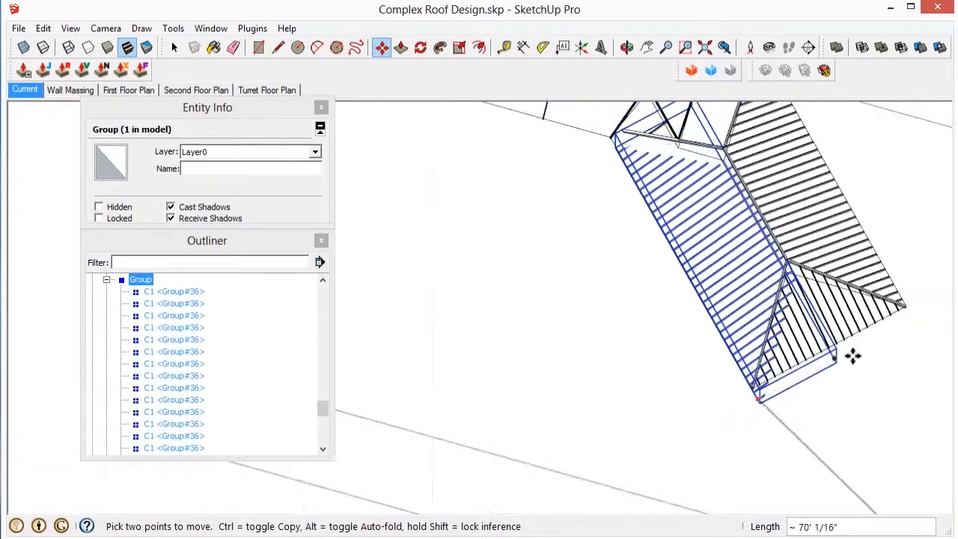
{"action": "scroll", "coordinate": [905, 303], "scroll_direction": "up", "scroll_amount": 6}
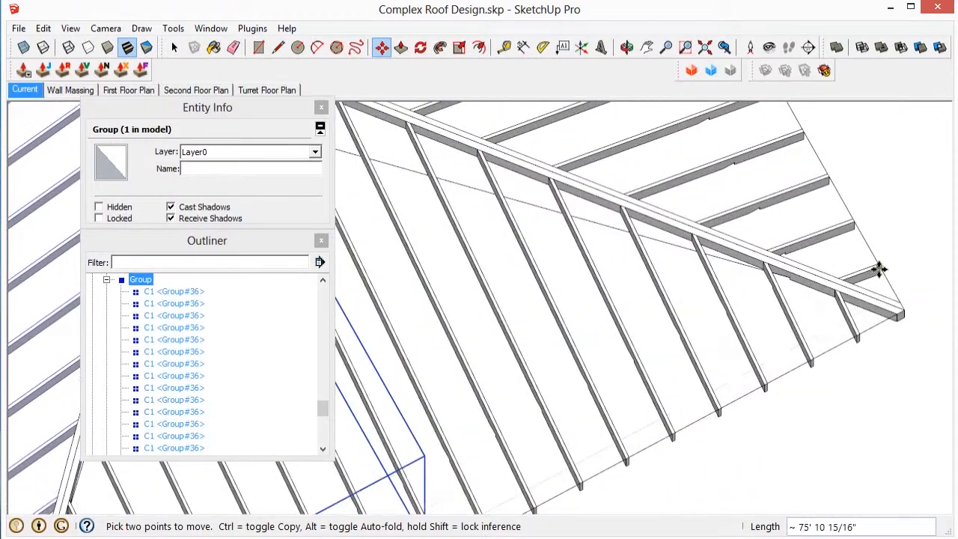
{"action": "scroll", "coordinate": [882, 270], "scroll_direction": "up", "scroll_amount": 2}
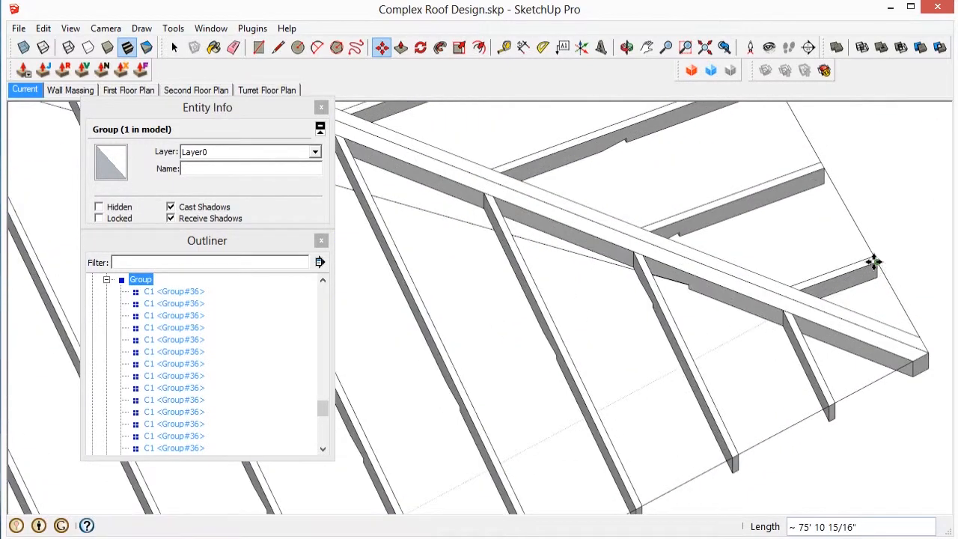
{"action": "scroll", "coordinate": [945, 214], "scroll_direction": "down", "scroll_amount": 5}
{"action": "scroll", "coordinate": [605, 395], "scroll_direction": "up", "scroll_amount": 5}
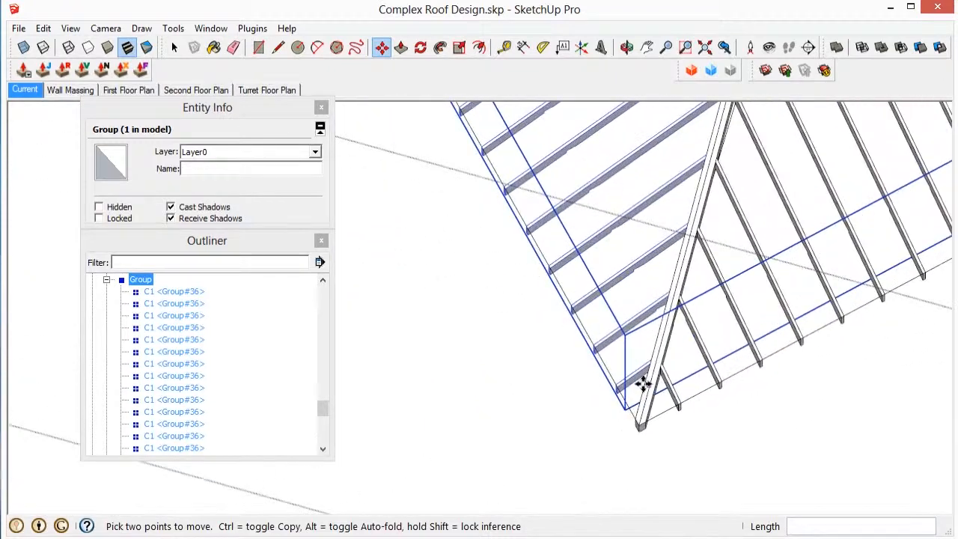
{"action": "scroll", "coordinate": [642, 383], "scroll_direction": "up", "scroll_amount": 3}
{"action": "middle_click_drag", "start_coordinate": [644, 384], "coordinate": [825, 233]}
{"action": "key", "text": "space"}
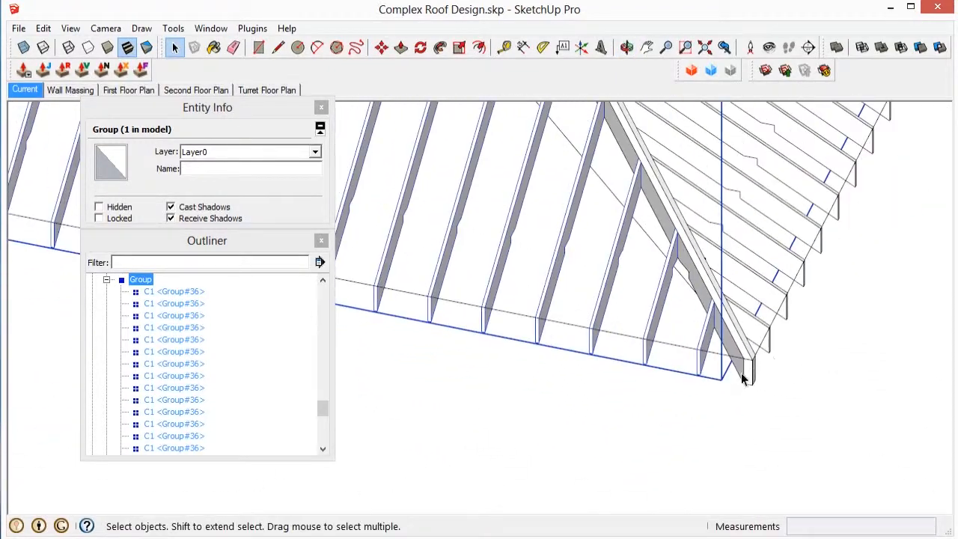
Delete the lone rafter on the unframed slope beside the hip or valley member at the ridge's far end.
{"action": "scroll", "coordinate": [680, 331], "scroll_direction": "down", "scroll_amount": 3}
{"action": "scroll", "coordinate": [592, 342], "scroll_direction": "up", "scroll_amount": 3}
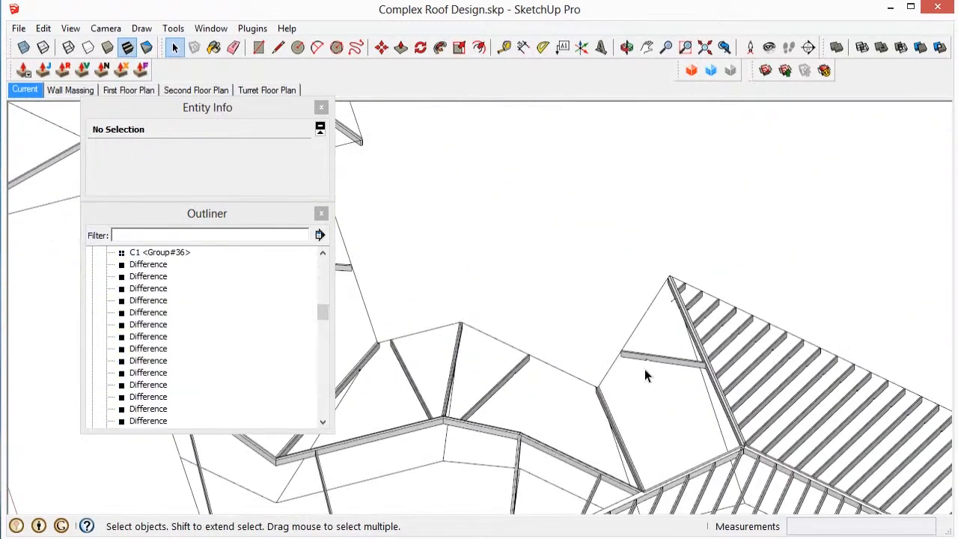
{"action": "scroll", "coordinate": [673, 362], "scroll_direction": "up", "scroll_amount": 2}
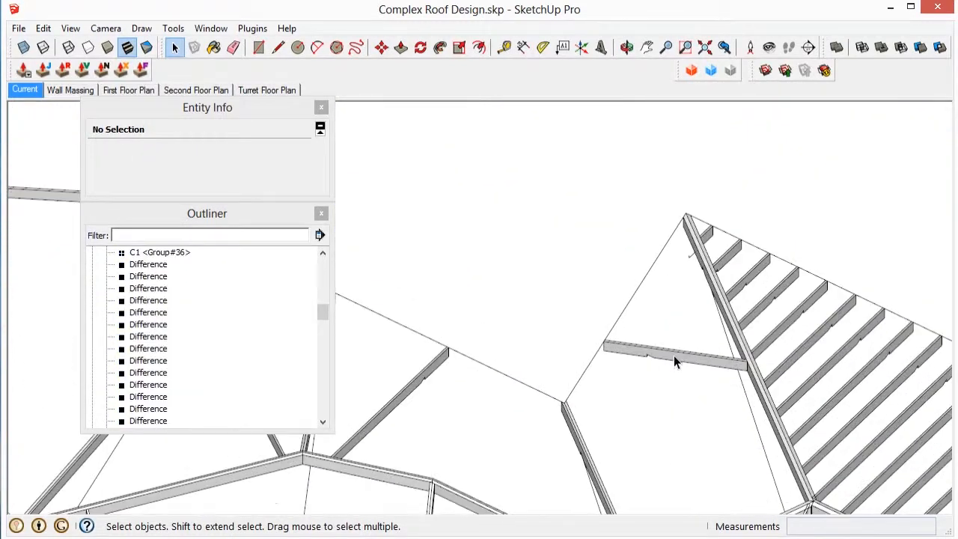
{"action": "left_click", "coordinate": [672, 357]}
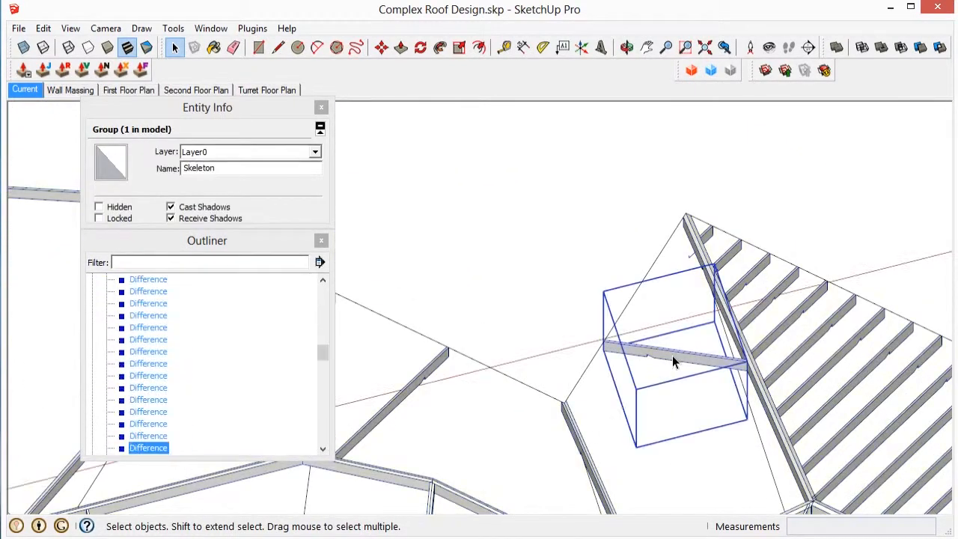
{"action": "scroll", "coordinate": [678, 354], "scroll_direction": "up", "scroll_amount": 3}
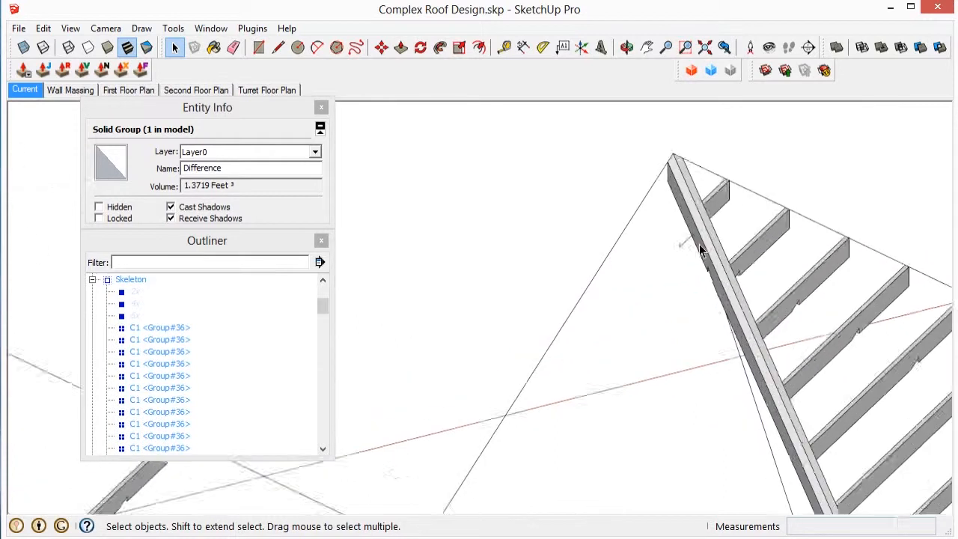
Open the short jack rafter near that member's lower end, delete the stray line projecting from it, and close the group.
{"action": "left_click", "coordinate": [673, 246]}
{"action": "double_click", "coordinate": [673, 244]}
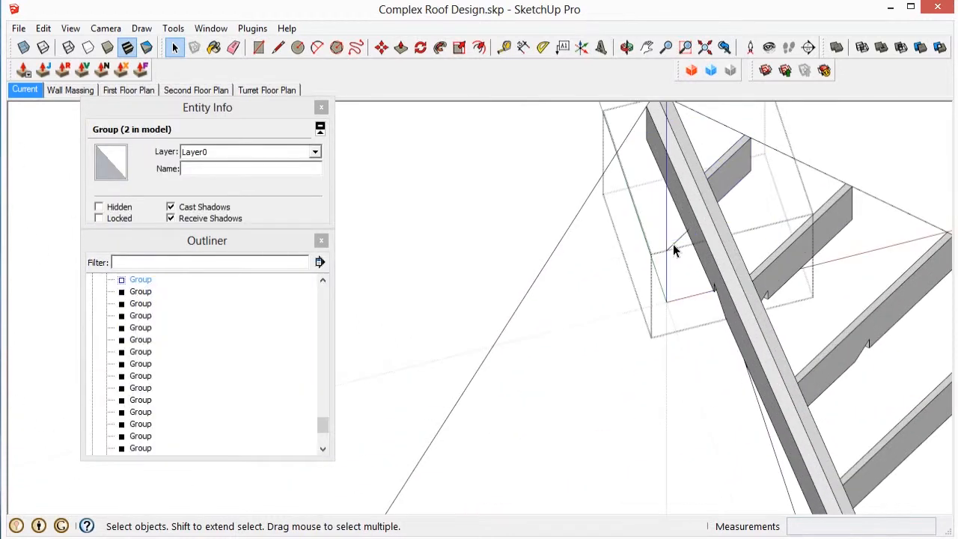
{"action": "triple_click", "coordinate": [673, 244]}
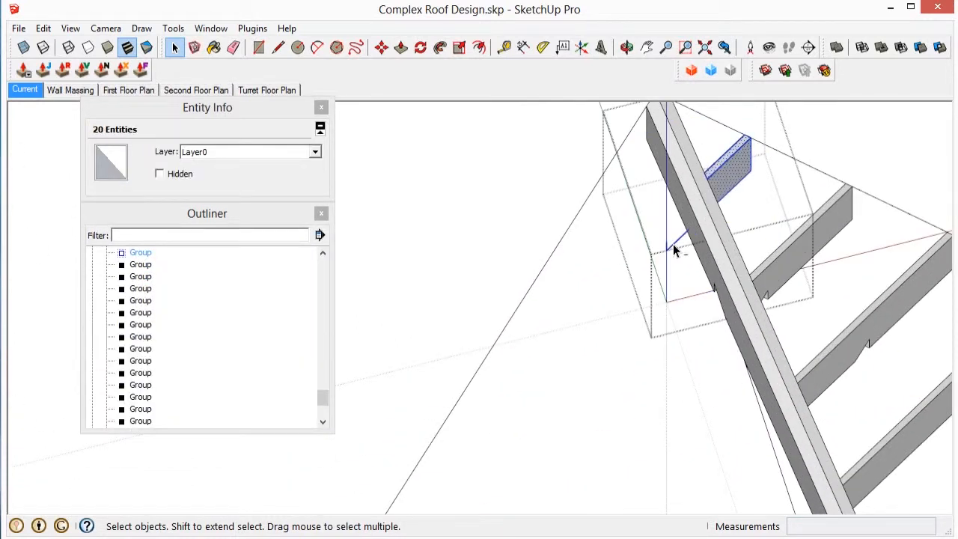
{"action": "key", "text": "i"}
{"action": "scroll", "coordinate": [585, 246], "scroll_direction": "up", "scroll_amount": 2}
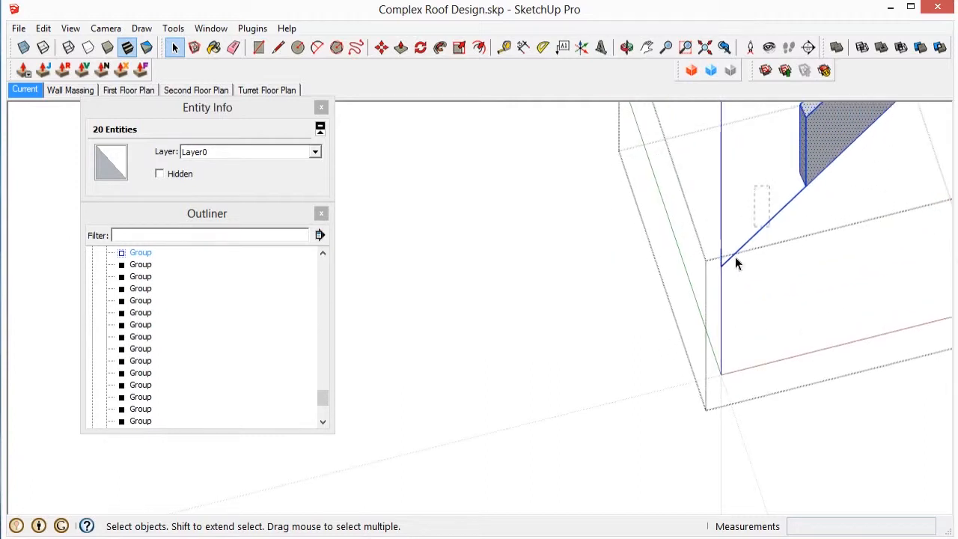
{"action": "key", "text": "Delete"}
{"action": "scroll", "coordinate": [682, 316], "scroll_direction": "down", "scroll_amount": 3}
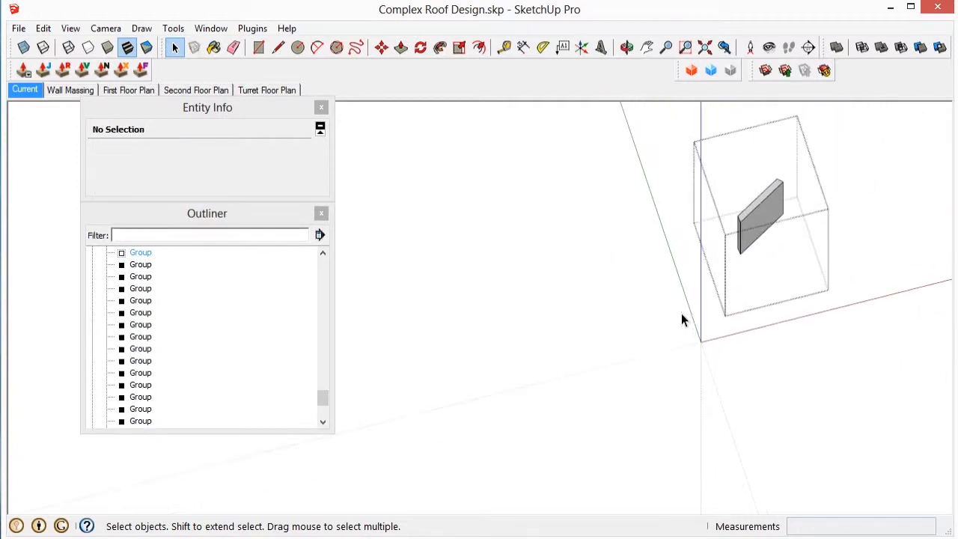
{"action": "left_click", "coordinate": [680, 313]}
{"action": "scroll", "coordinate": [635, 154], "scroll_direction": "down", "scroll_amount": 5}
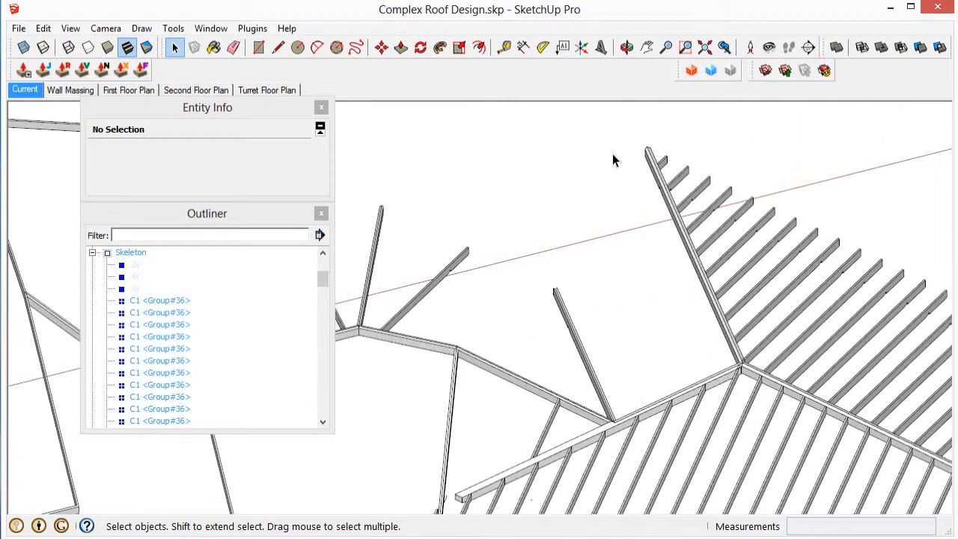
Copy the 13 hip-end rafters to the open area beside the roof.
{"action": "left_click_drag", "start_coordinate": [647, 388], "coordinate": [481, 429]}
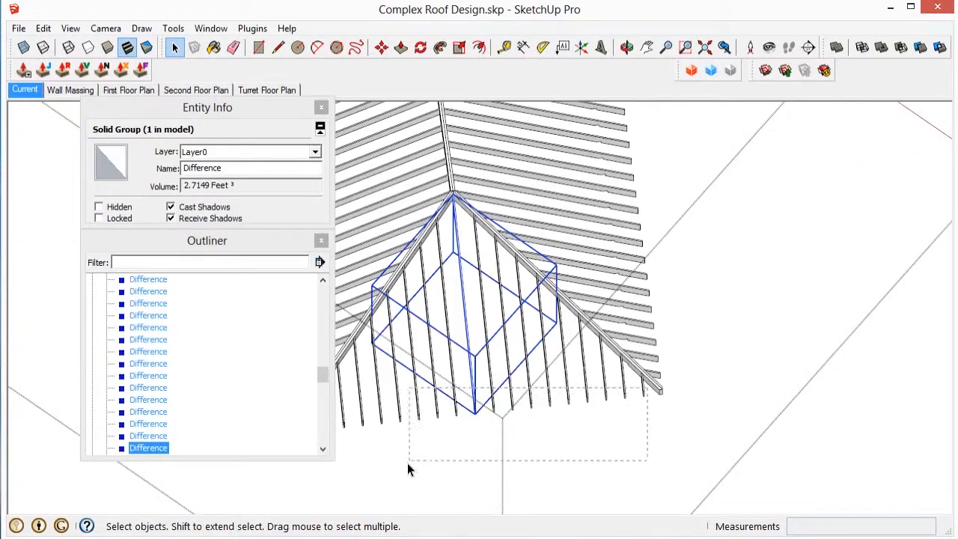
{"action": "left_click_drag", "start_coordinate": [408, 465], "coordinate": [404, 465]}
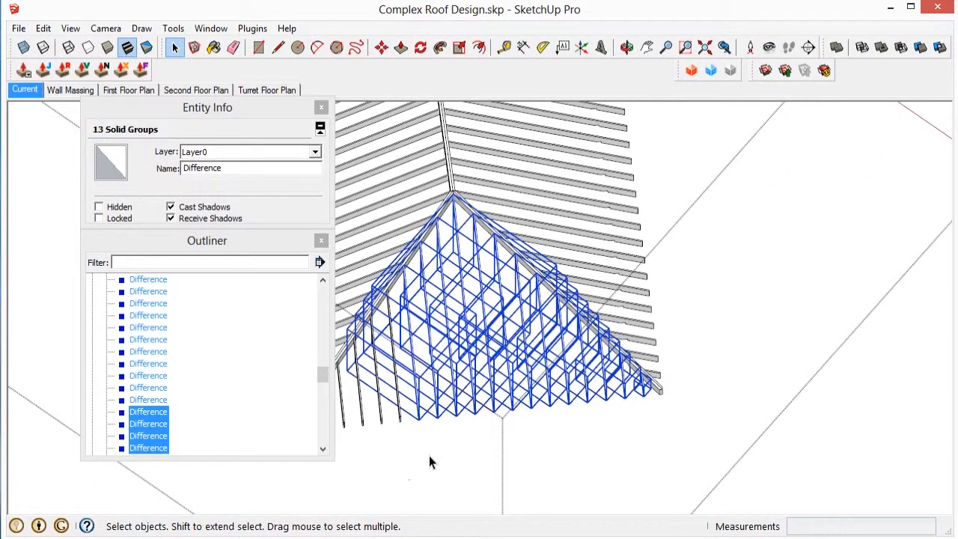
{"action": "key", "text": "m"}
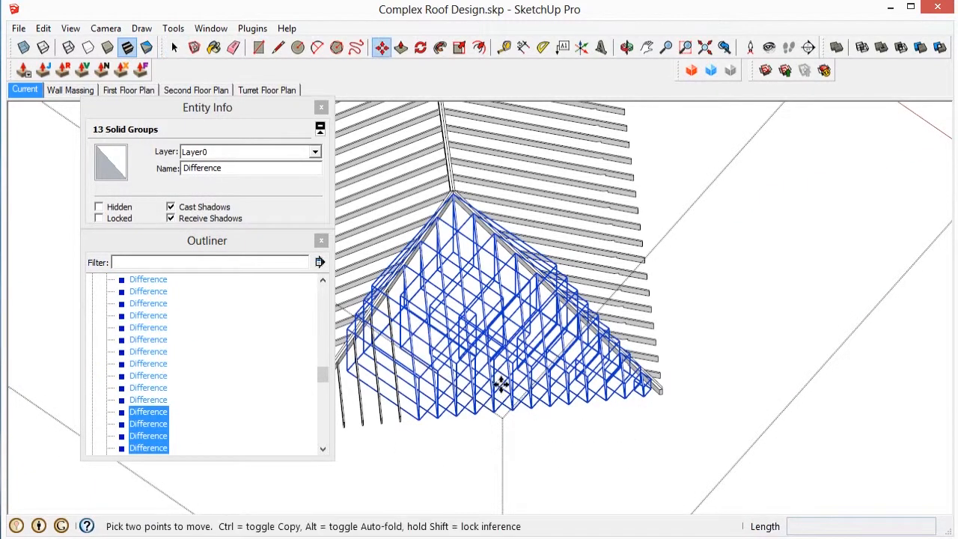
{"action": "scroll", "coordinate": [562, 273], "scroll_direction": "down", "scroll_amount": 5}
{"action": "left_click", "coordinate": [654, 442]}
{"action": "scroll", "coordinate": [654, 442], "scroll_direction": "up", "scroll_amount": 4}
{"action": "right_click", "coordinate": [656, 440]}
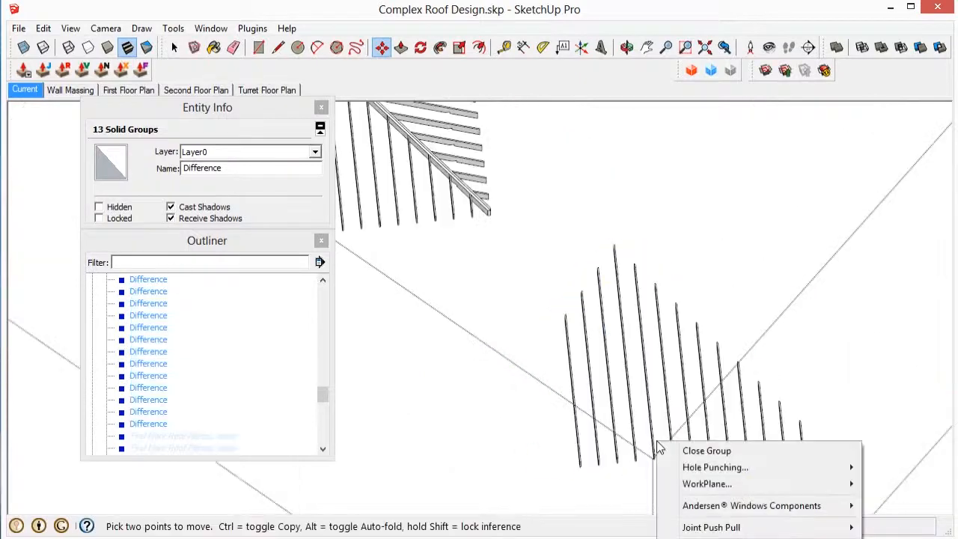
Group the 13 copied rafters together.
{"action": "left_click", "coordinate": [644, 432]}
{"action": "key", "text": "space"}
{"action": "left_click", "coordinate": [644, 414]}
{"action": "scroll", "coordinate": [784, 317], "scroll_direction": "down", "scroll_amount": 3}
{"action": "left_click_drag", "start_coordinate": [836, 280], "coordinate": [654, 440]}
{"action": "right_click", "coordinate": [727, 370]}
{"action": "left_click", "coordinate": [772, 368]}
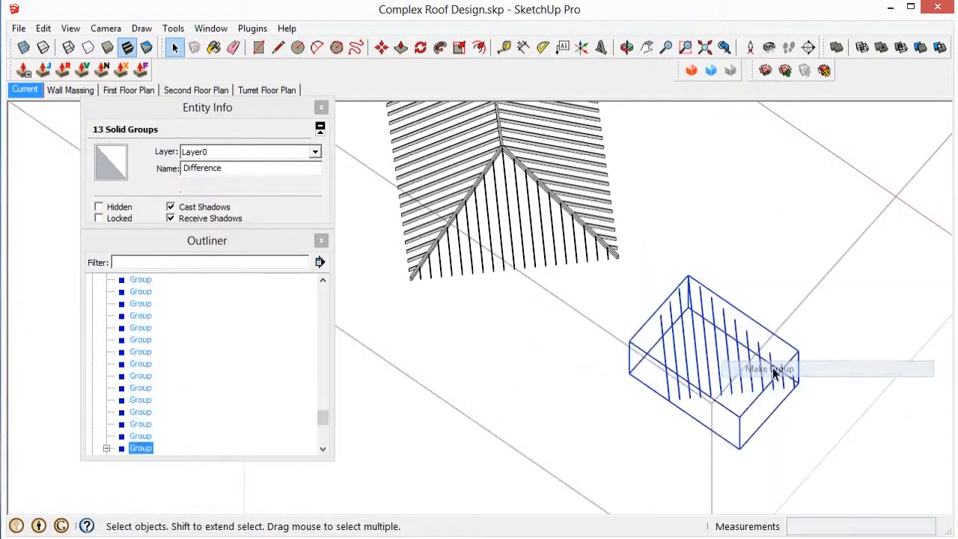
Open the copied rafter group and align its axes with the upper end of one of its rafters.
{"action": "middle_click_drag", "start_coordinate": [772, 368], "coordinate": [590, 387]}
{"action": "key", "text": "a"}
{"action": "scroll", "coordinate": [630, 273], "scroll_direction": "up", "scroll_amount": 3}
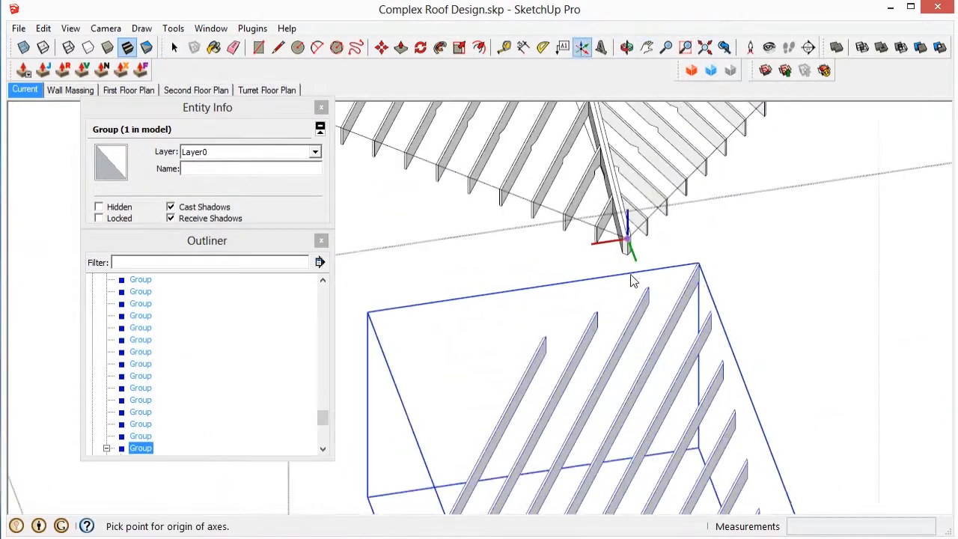
{"action": "key", "text": "space"}
{"action": "left_click", "coordinate": [619, 347]}
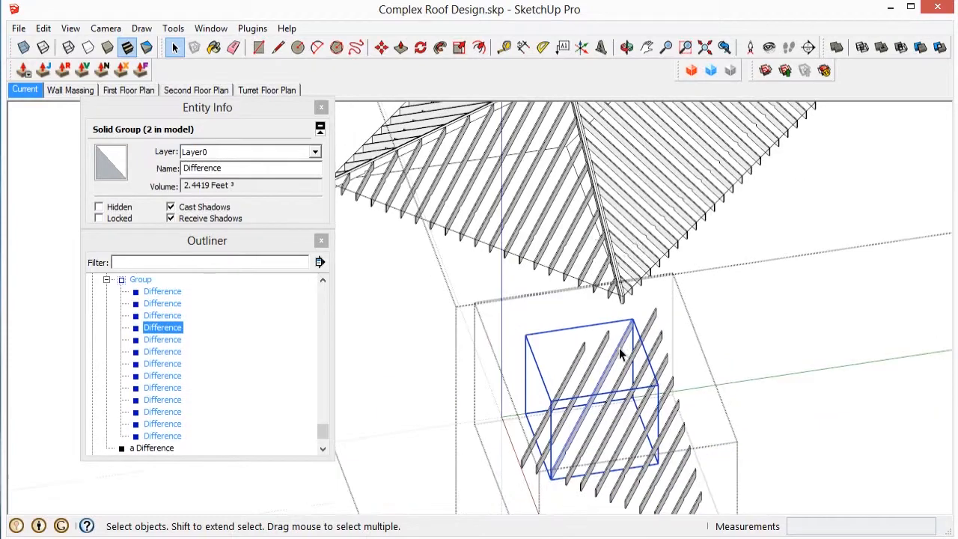
{"action": "key", "text": "a"}
{"action": "scroll", "coordinate": [661, 317], "scroll_direction": "up", "scroll_amount": 4}
{"action": "left_click", "coordinate": [659, 309]}
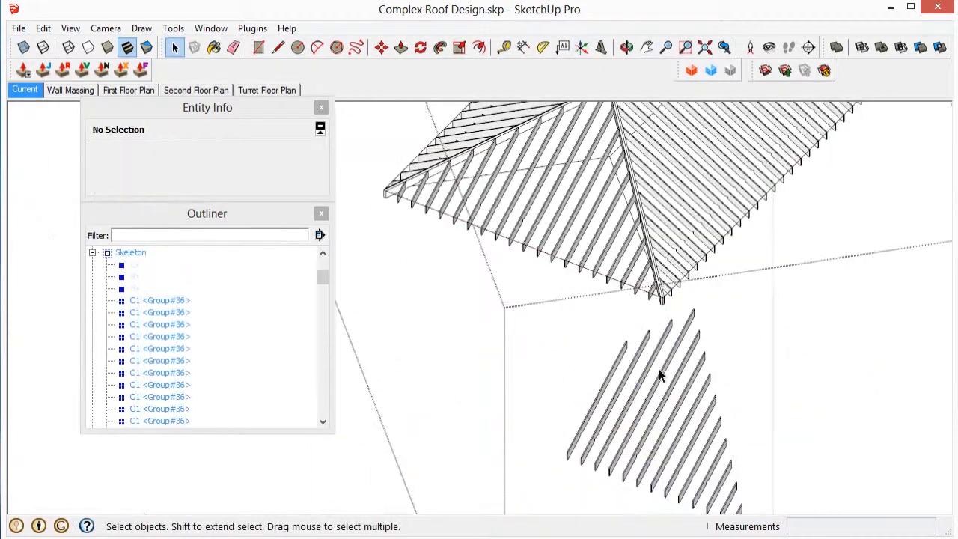
Mirror the copied rafter group by scaling it to -1 along its green axis.
{"action": "scroll", "coordinate": [659, 376], "scroll_direction": "down", "scroll_amount": 2}
{"action": "left_click", "coordinate": [673, 404]}
{"action": "key", "text": "s"}
{"action": "scroll", "coordinate": [661, 408], "scroll_direction": "up", "scroll_amount": 3}
{"action": "left_click_drag", "start_coordinate": [627, 399], "coordinate": [652, 375]}
{"action": "type", "text": "-1"}
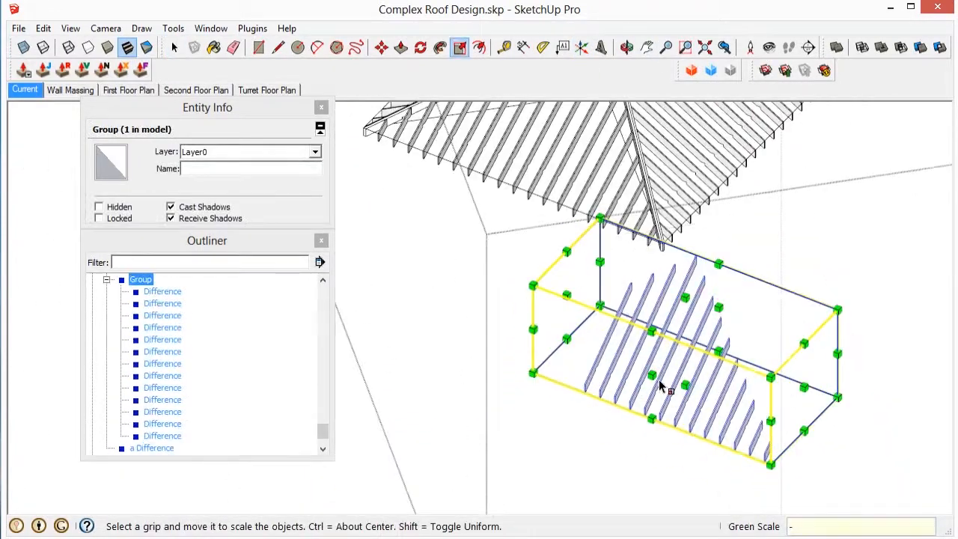
{"action": "key", "text": "Return"}
Move the mirrored rafter group onto the adjoining unframed slope, snapping its shortest jack's upper corner against the side of the hip.
{"action": "key", "text": "m"}
{"action": "scroll", "coordinate": [630, 408], "scroll_direction": "down", "scroll_amount": 3}
{"action": "middle_click_drag", "start_coordinate": [691, 374], "coordinate": [667, 418]}
{"action": "scroll", "coordinate": [667, 418], "scroll_direction": "up", "scroll_amount": 5}
{"action": "left_click", "coordinate": [654, 417]}
{"action": "middle_click_drag", "start_coordinate": [758, 374], "coordinate": [569, 396]}
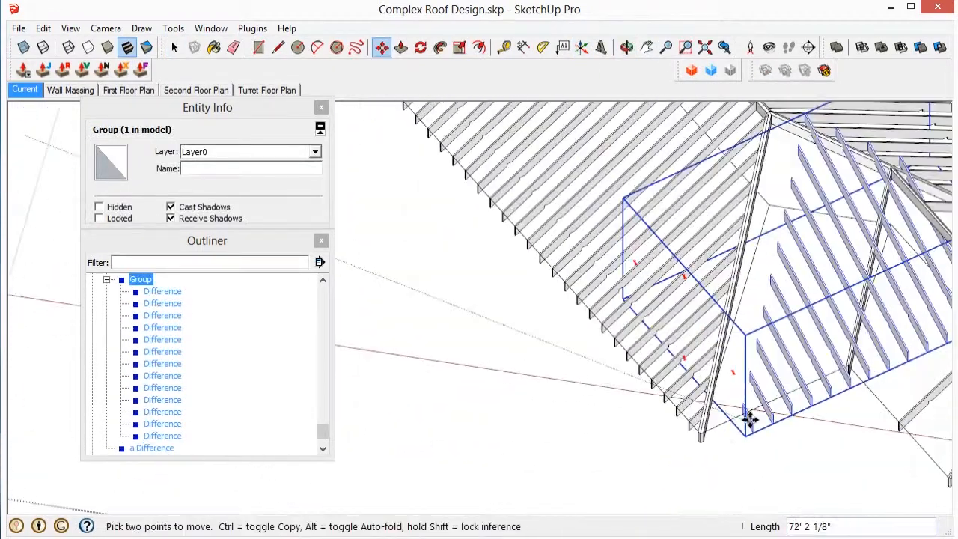
{"action": "scroll", "coordinate": [748, 418], "scroll_direction": "up", "scroll_amount": 4}
{"action": "scroll", "coordinate": [706, 431], "scroll_direction": "down", "scroll_amount": 3}
{"action": "scroll", "coordinate": [498, 220], "scroll_direction": "up", "scroll_amount": 4}
{"action": "scroll", "coordinate": [428, 153], "scroll_direction": "down", "scroll_amount": 2}
{"action": "scroll", "coordinate": [428, 153], "scroll_direction": "down", "scroll_amount": 3}
{"action": "scroll", "coordinate": [445, 295], "scroll_direction": "up", "scroll_amount": 5}
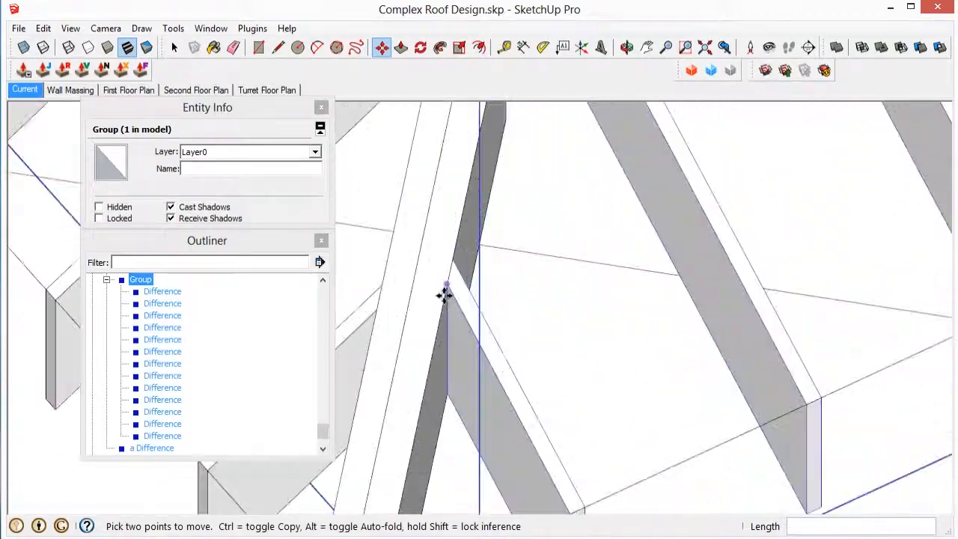
Explode the mirrored rafter group into separate rafters.
{"action": "scroll", "coordinate": [509, 453], "scroll_direction": "down", "scroll_amount": 5}
{"action": "key", "text": "space"}
{"action": "scroll", "coordinate": [723, 312], "scroll_direction": "up", "scroll_amount": 2}
{"action": "middle_click_drag", "start_coordinate": [665, 394], "coordinate": [766, 199]}
{"action": "right_click", "coordinate": [679, 331]}
{"action": "left_click", "coordinate": [718, 346]}
Cut the upper mirrored rafters where they run through the crossing valley member.
{"action": "scroll", "coordinate": [630, 399], "scroll_direction": "down", "scroll_amount": 4}
{"action": "left_click", "coordinate": [630, 400]}
{"action": "scroll", "coordinate": [658, 359], "scroll_direction": "up", "scroll_amount": 4}
{"action": "left_click", "coordinate": [766, 199]}
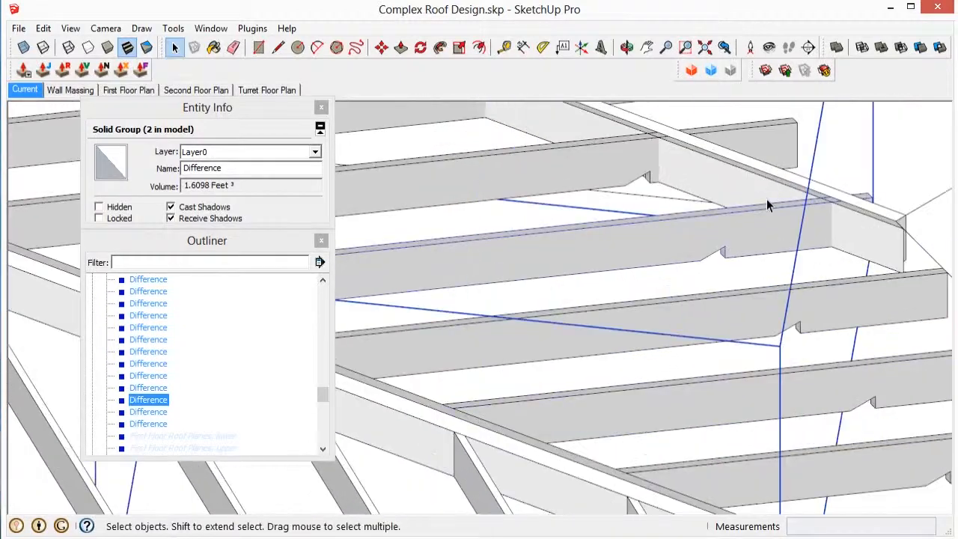
{"action": "left_click", "coordinate": [812, 230]}
{"action": "scroll", "coordinate": [811, 231], "scroll_direction": "down", "scroll_amount": 2}
{"action": "middle_click_drag", "start_coordinate": [705, 254], "coordinate": [567, 345]}
{"action": "scroll", "coordinate": [546, 246], "scroll_direction": "up", "scroll_amount": 2}
{"action": "left_click", "coordinate": [546, 246]}
{"action": "scroll", "coordinate": [546, 246], "scroll_direction": "down", "scroll_amount": 3}
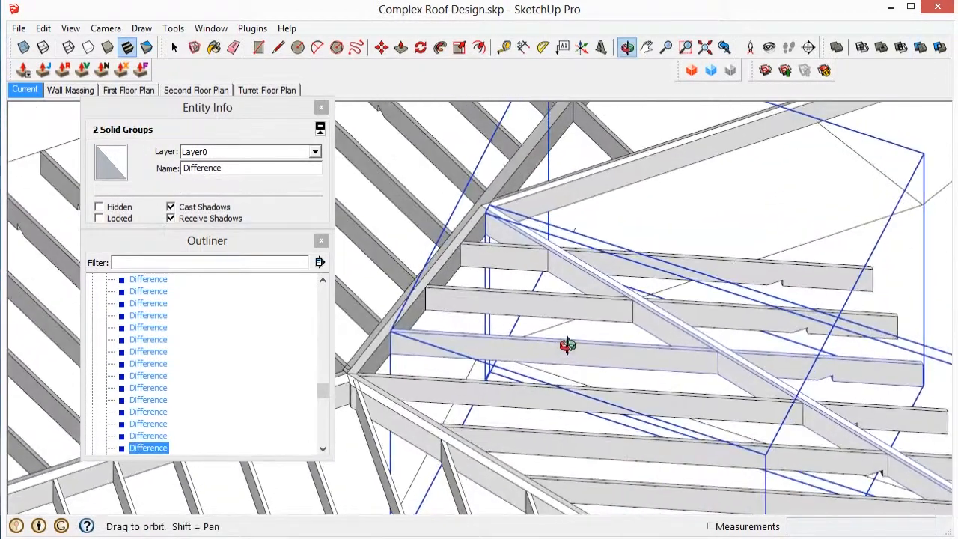
{"action": "scroll", "coordinate": [546, 247], "scroll_direction": "down", "scroll_amount": 2}
{"action": "left_click", "coordinate": [739, 256]}
Delete the tail pieces of the upper mirrored rafters that extend beyond the valley member.
{"action": "middle_click_drag", "start_coordinate": [739, 256], "coordinate": [676, 274]}
{"action": "triple_click", "coordinate": [668, 284]}
{"action": "key", "text": "Delete"}
{"action": "left_click", "coordinate": [669, 285]}
{"action": "triple_click", "coordinate": [690, 331]}
{"action": "key", "text": "Delete"}
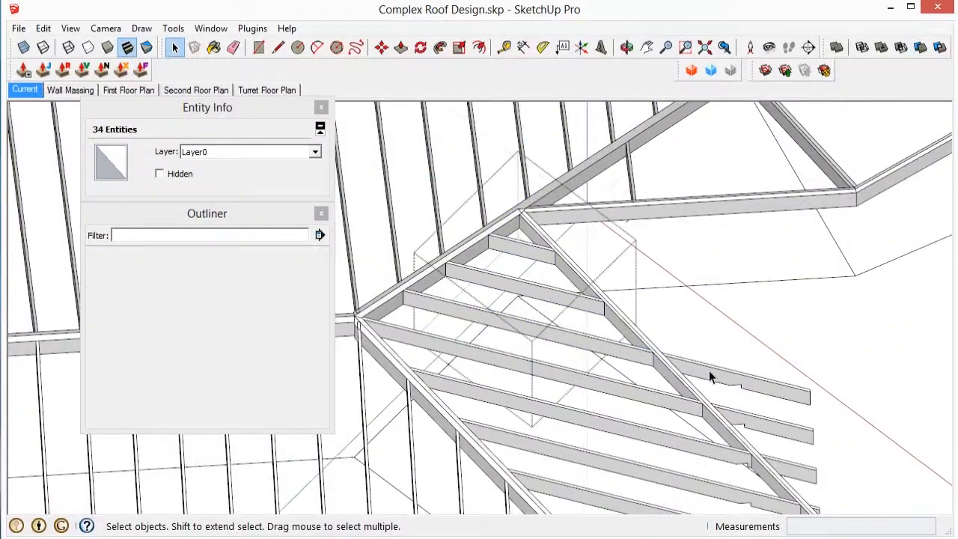
{"action": "triple_click", "coordinate": [708, 374]}
{"action": "key", "text": "Delete"}
{"action": "triple_click", "coordinate": [750, 423]}
{"action": "key", "text": "Delete"}
{"action": "triple_click", "coordinate": [790, 471]}
{"action": "key", "text": "Delete"}
{"action": "scroll", "coordinate": [814, 509], "scroll_direction": "up", "scroll_amount": 3}
{"action": "middle_click_drag", "start_coordinate": [814, 509], "coordinate": [798, 404], "text": "shift"}
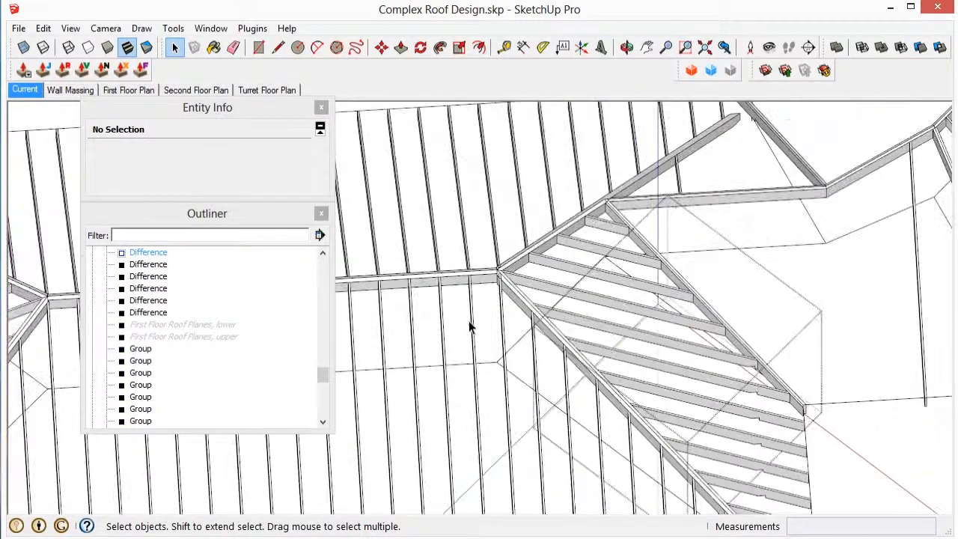
Delete the C1 rafter that meets the hip right beside the ridge's end.
{"action": "scroll", "coordinate": [471, 325], "scroll_direction": "up", "scroll_amount": 5}
{"action": "left_click", "coordinate": [709, 285]}
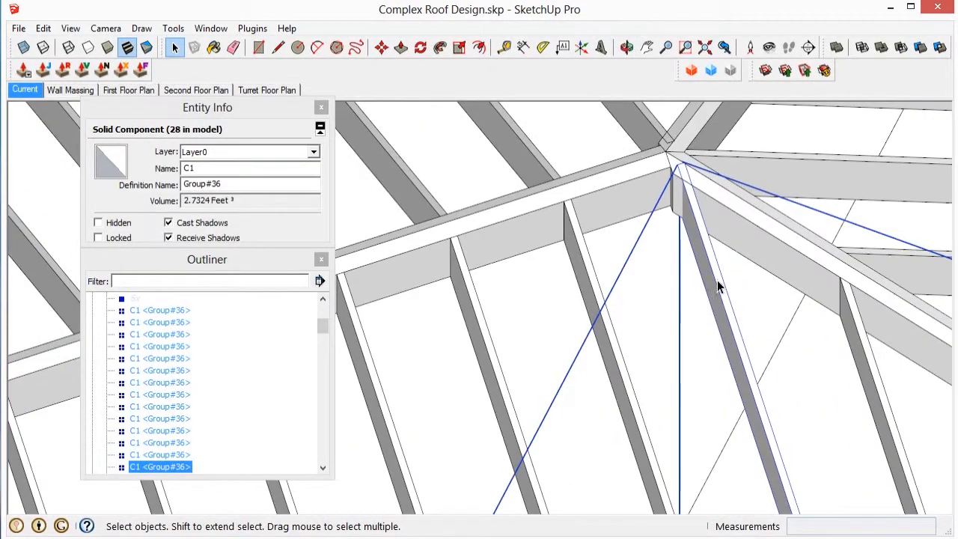
{"action": "key", "text": "Delete"}
{"action": "scroll", "coordinate": [700, 237], "scroll_direction": "down", "scroll_amount": 5}
{"action": "scroll", "coordinate": [753, 366], "scroll_direction": "up", "scroll_amount": 3}
Open the rafter closest to the hip on the main slope and realign the axes to it.
{"action": "left_click", "coordinate": [752, 366]}
{"action": "scroll", "coordinate": [784, 346], "scroll_direction": "up", "scroll_amount": 2}
{"action": "key", "text": "m"}
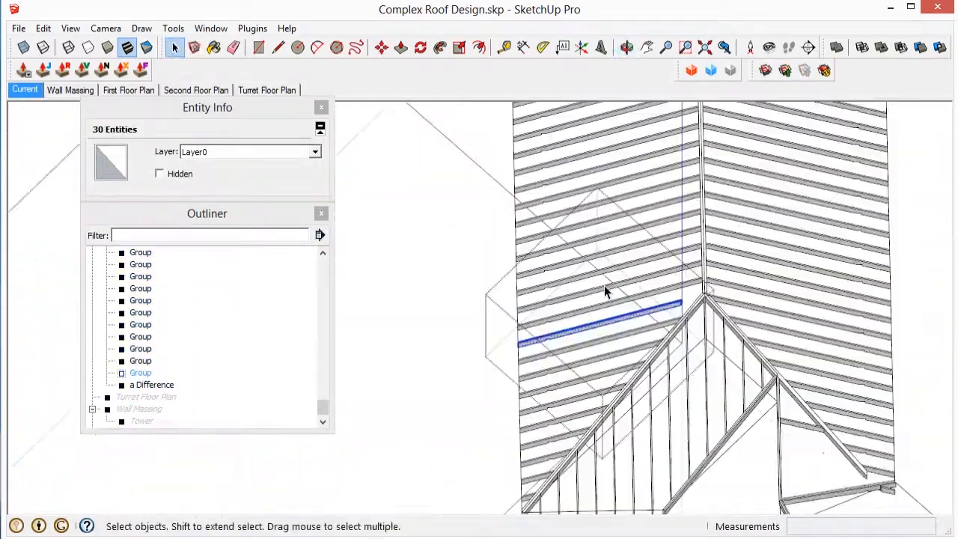
{"action": "scroll", "coordinate": [749, 375], "scroll_direction": "up", "scroll_amount": 5}
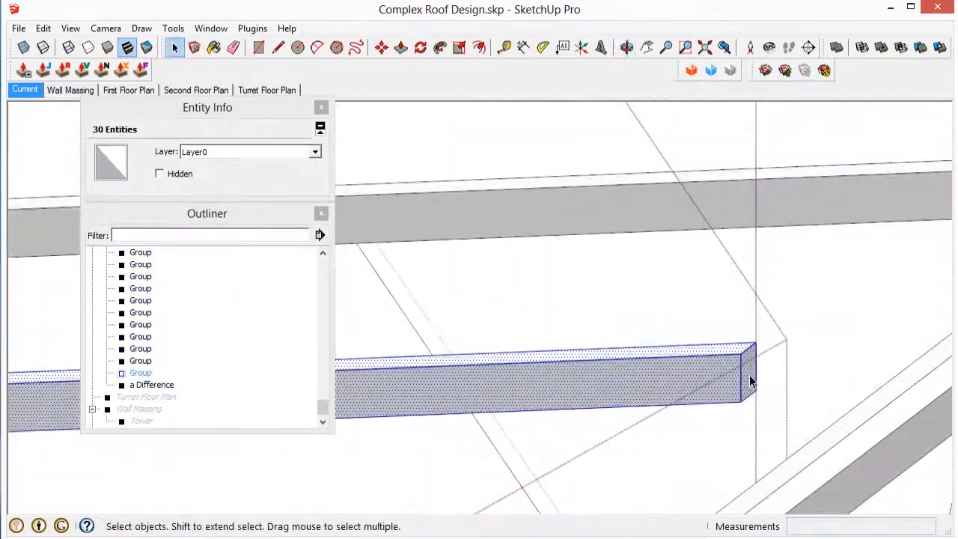
{"action": "scroll", "coordinate": [740, 358], "scroll_direction": "down", "scroll_amount": 3}
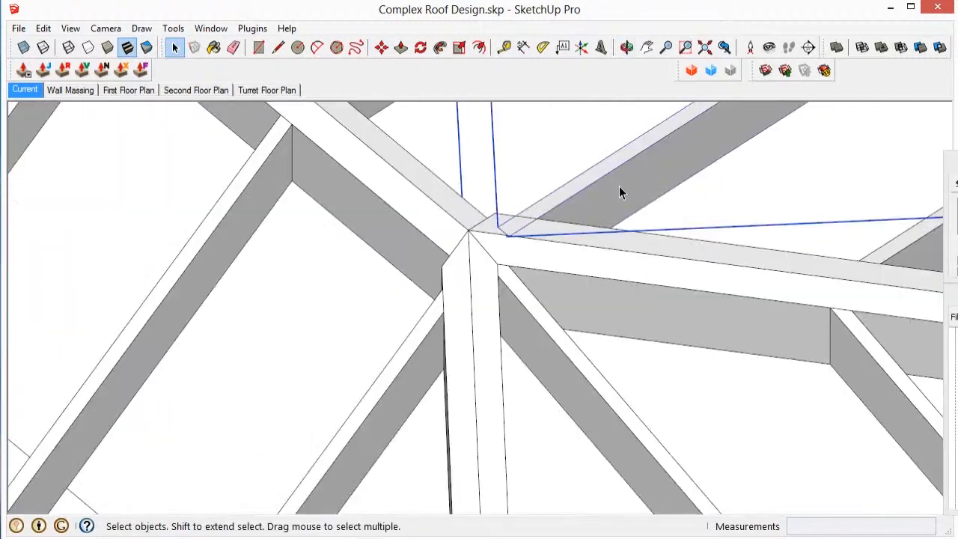
{"action": "scroll", "coordinate": [619, 185], "scroll_direction": "down", "scroll_amount": 8}
{"action": "scroll", "coordinate": [442, 376], "scroll_direction": "up", "scroll_amount": 4}
{"action": "middle_click_drag", "start_coordinate": [442, 393], "coordinate": [442, 376]}
{"action": "scroll", "coordinate": [442, 376], "scroll_direction": "down", "scroll_amount": 2}
{"action": "left_click", "coordinate": [433, 367]}
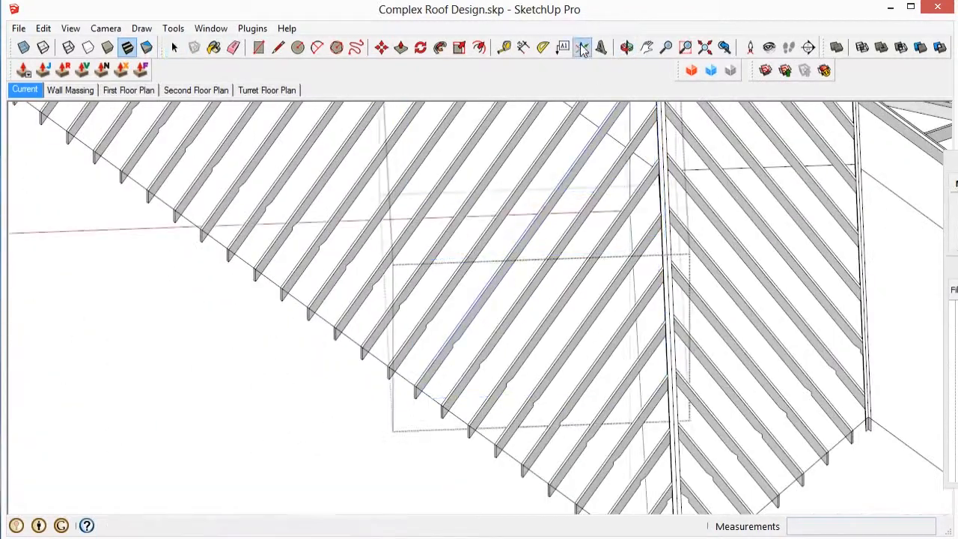
{"action": "left_click", "coordinate": [583, 49]}
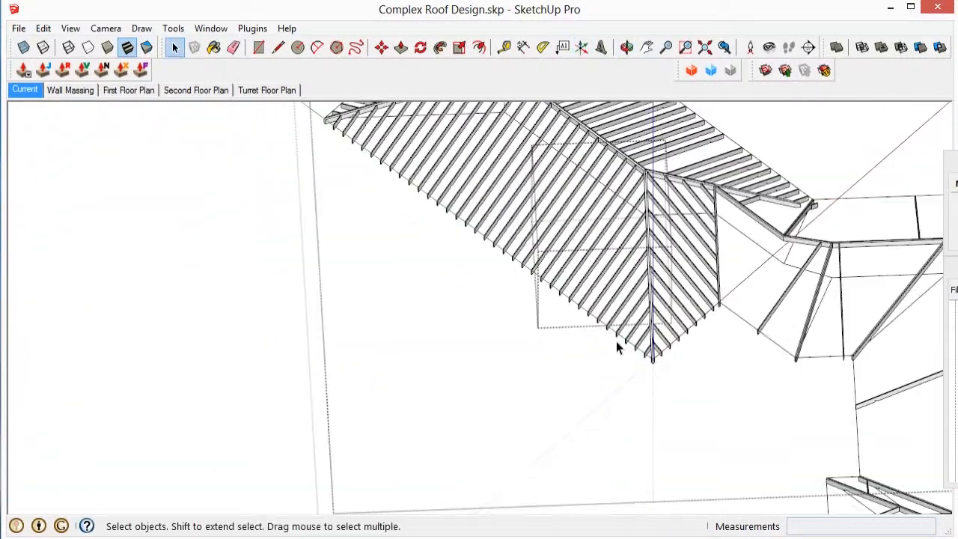
{"action": "scroll", "coordinate": [620, 232], "scroll_direction": "up", "scroll_amount": 5}
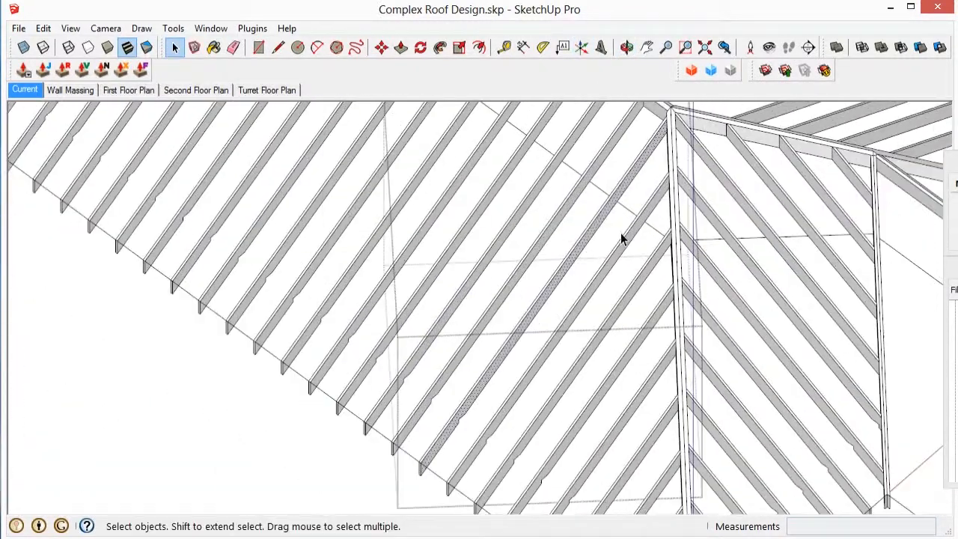
{"action": "scroll", "coordinate": [622, 238], "scroll_direction": "down", "scroll_amount": 1}
Copy the rafter closest to the hip to the open area beyond the eave.
{"action": "left_click", "coordinate": [556, 317]}
{"action": "scroll", "coordinate": [473, 402], "scroll_direction": "up", "scroll_amount": 5}
{"action": "key", "text": "m"}
{"action": "left_click", "coordinate": [469, 361]}
{"action": "key", "text": "ctrl"}
{"action": "scroll", "coordinate": [771, 169], "scroll_direction": "down", "scroll_amount": 4}
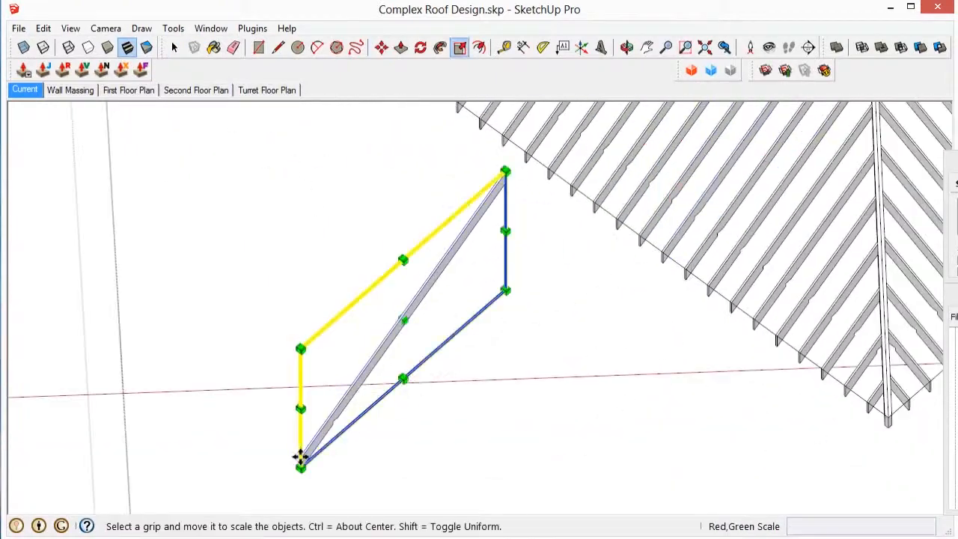
Mirror the copied rafter by scaling it to -1.
{"action": "scroll", "coordinate": [299, 465], "scroll_direction": "up", "scroll_amount": 8}
{"action": "left_click_drag", "start_coordinate": [352, 358], "coordinate": [425, 294]}
{"action": "type", "text": "-1"}
{"action": "key", "text": "Return"}
{"action": "scroll", "coordinate": [425, 293], "scroll_direction": "down", "scroll_amount": 8}
Move the mirrored rafter by its upper corner to the junction of the ridge and the hips.
{"action": "key", "text": "m"}
{"action": "scroll", "coordinate": [639, 152], "scroll_direction": "up", "scroll_amount": 6}
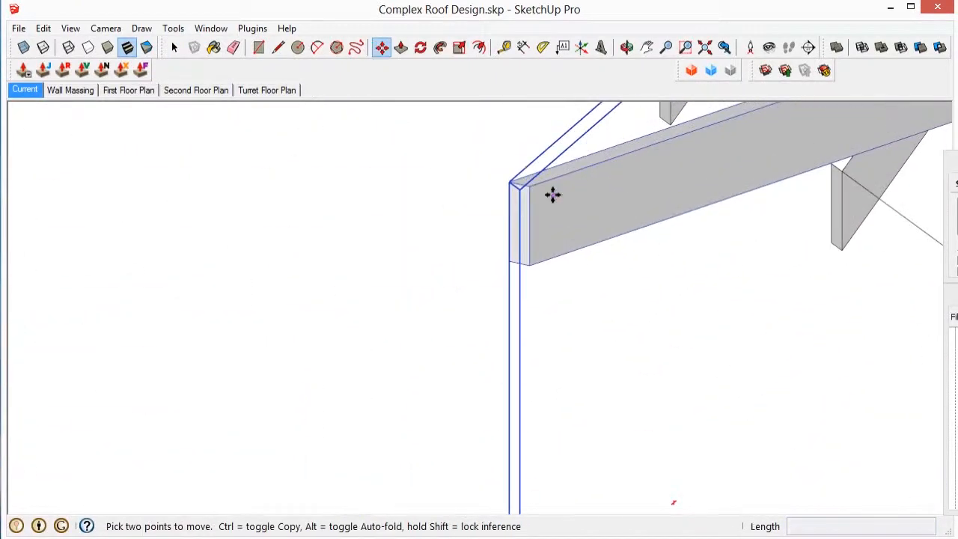
{"action": "scroll", "coordinate": [552, 194], "scroll_direction": "down", "scroll_amount": 5}
{"action": "scroll", "coordinate": [604, 224], "scroll_direction": "up", "scroll_amount": 6}
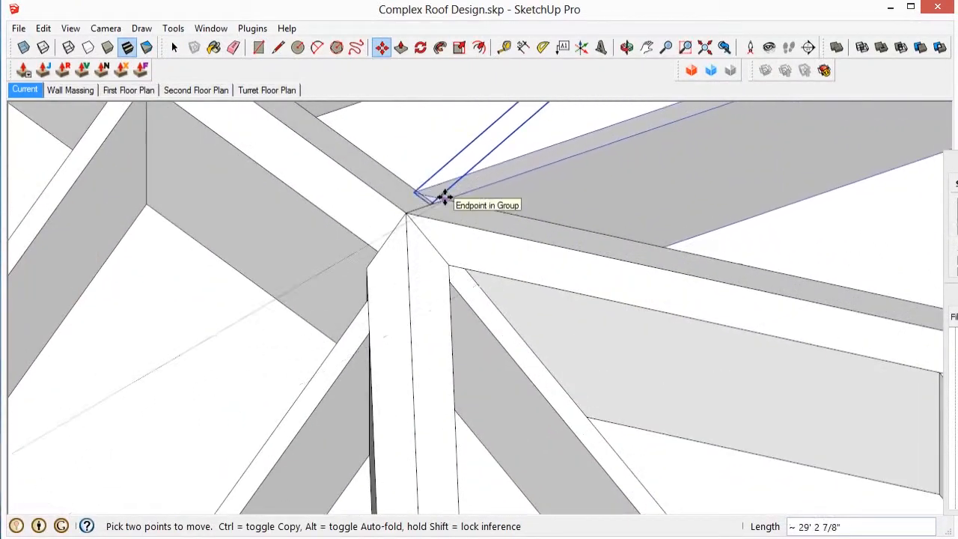
{"action": "left_click", "coordinate": [445, 197]}
{"action": "scroll", "coordinate": [479, 206], "scroll_direction": "up", "scroll_amount": 3}
{"action": "left_click", "coordinate": [411, 191]}
{"action": "left_click", "coordinate": [494, 211]}
{"action": "scroll", "coordinate": [494, 211], "scroll_direction": "down", "scroll_amount": 3}
{"action": "key", "text": "space"}
Move the jack rafter at the hip about 2' 6 15/16" onto the short member next to it.
{"action": "scroll", "coordinate": [487, 363], "scroll_direction": "down", "scroll_amount": 8}
{"action": "middle_click_drag", "start_coordinate": [873, 248], "coordinate": [588, 332]}
{"action": "scroll", "coordinate": [588, 331], "scroll_direction": "up", "scroll_amount": 5}
{"action": "left_click", "coordinate": [588, 332]}
{"action": "scroll", "coordinate": [589, 244], "scroll_direction": "up", "scroll_amount": 2}
{"action": "key", "text": "m"}
{"action": "left_click", "coordinate": [508, 238]}
{"action": "scroll", "coordinate": [508, 239], "scroll_direction": "down", "scroll_amount": 2}
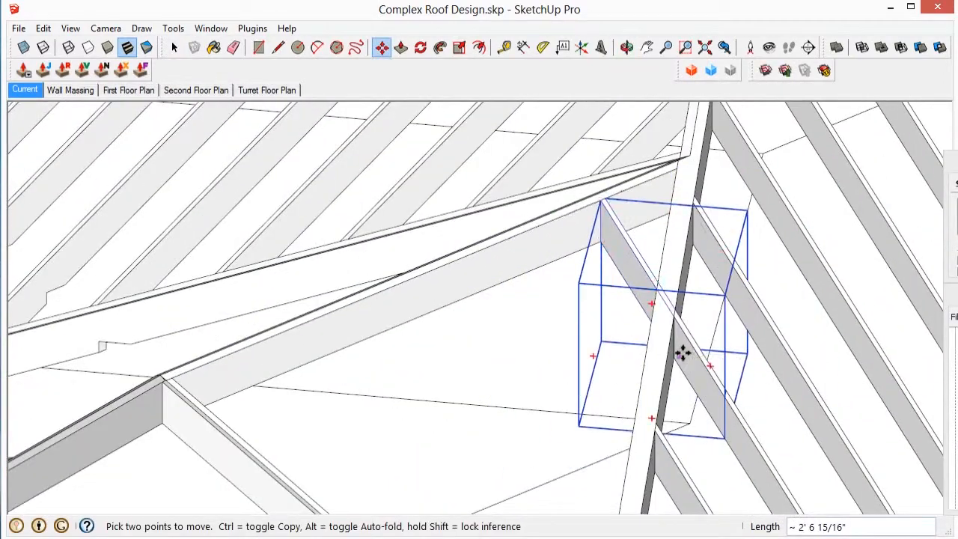
{"action": "key", "text": "space"}
Array the jack rafter along the sloping member with 10 copies spaced 1' 5 1/4" apart.
{"action": "scroll", "coordinate": [683, 352], "scroll_direction": "down", "scroll_amount": 4}
{"action": "middle_click_drag", "start_coordinate": [682, 352], "coordinate": [762, 314]}
{"action": "scroll", "coordinate": [730, 216], "scroll_direction": "up", "scroll_amount": 6}
{"action": "key", "text": "m"}
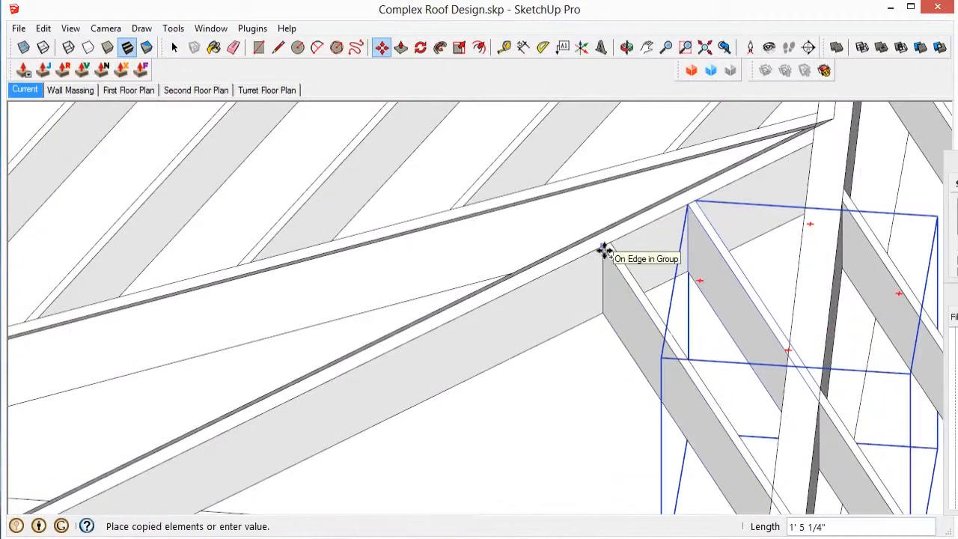
{"action": "left_click", "coordinate": [604, 251]}
{"action": "scroll", "coordinate": [636, 238], "scroll_direction": "down", "scroll_amount": 2}
{"action": "type", "text": "*10"}
{"action": "key", "text": "Return"}
Delete the surplus jack rafter copies that run past the member's end.
{"action": "scroll", "coordinate": [660, 227], "scroll_direction": "down", "scroll_amount": 5}
{"action": "key", "text": "space"}
{"action": "left_click", "coordinate": [524, 385]}
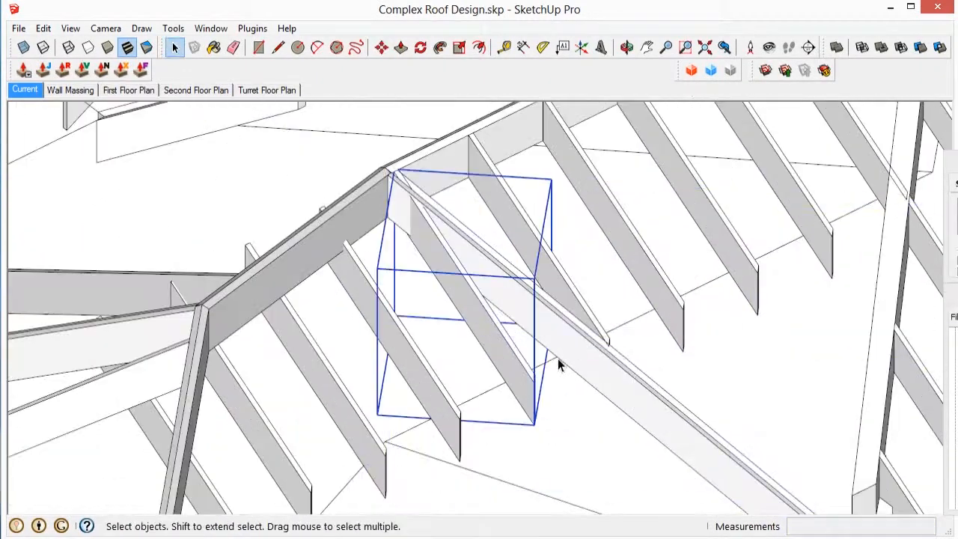
{"action": "left_click", "coordinate": [442, 408], "text": "shift"}
{"action": "key", "text": "Delete"}
Open the remaining jack rafter copies and fit their lower ends to the adjoining hip or valley member.
{"action": "scroll", "coordinate": [505, 331], "scroll_direction": "down", "scroll_amount": 4}
{"action": "left_click", "coordinate": [569, 323]}
{"action": "middle_click_drag", "start_coordinate": [569, 323], "coordinate": [579, 340]}
{"action": "scroll", "coordinate": [578, 344], "scroll_direction": "up", "scroll_amount": 6}
{"action": "double_click", "coordinate": [578, 348]}
{"action": "left_click", "coordinate": [578, 349]}
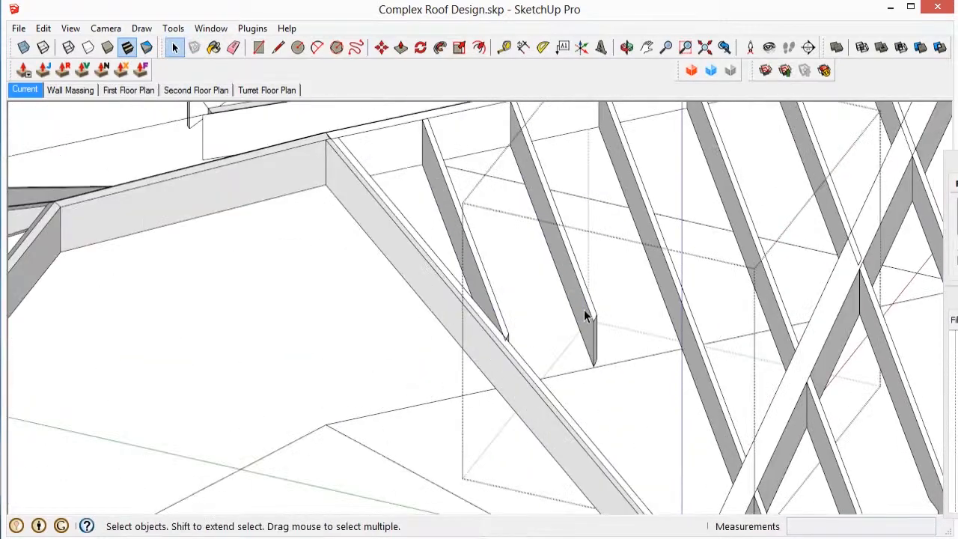
{"action": "scroll", "coordinate": [598, 344], "scroll_direction": "up", "scroll_amount": 5}
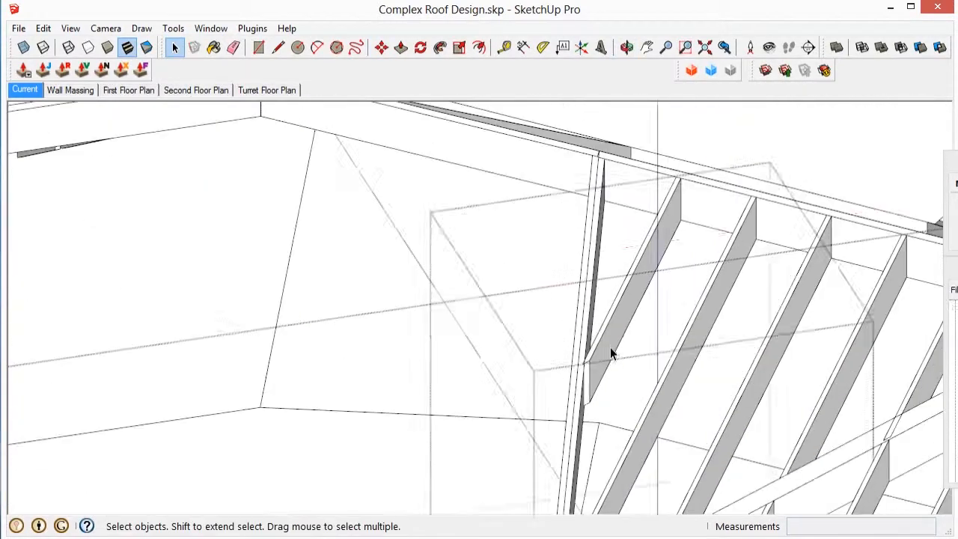
Open the rafter that runs through the hip beside the curved eave and select its portion beyond the hip.
{"action": "left_click", "coordinate": [603, 344]}
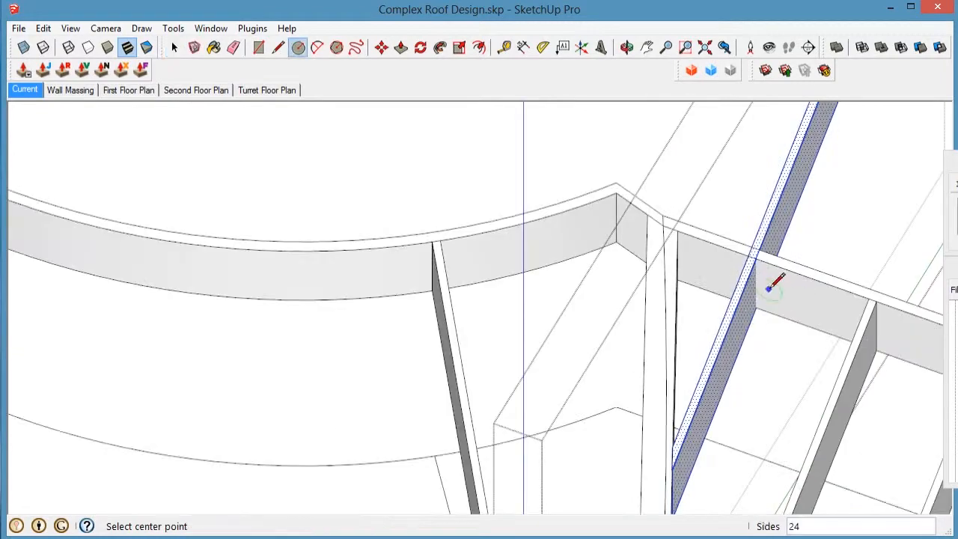
{"action": "left_click", "coordinate": [755, 290]}
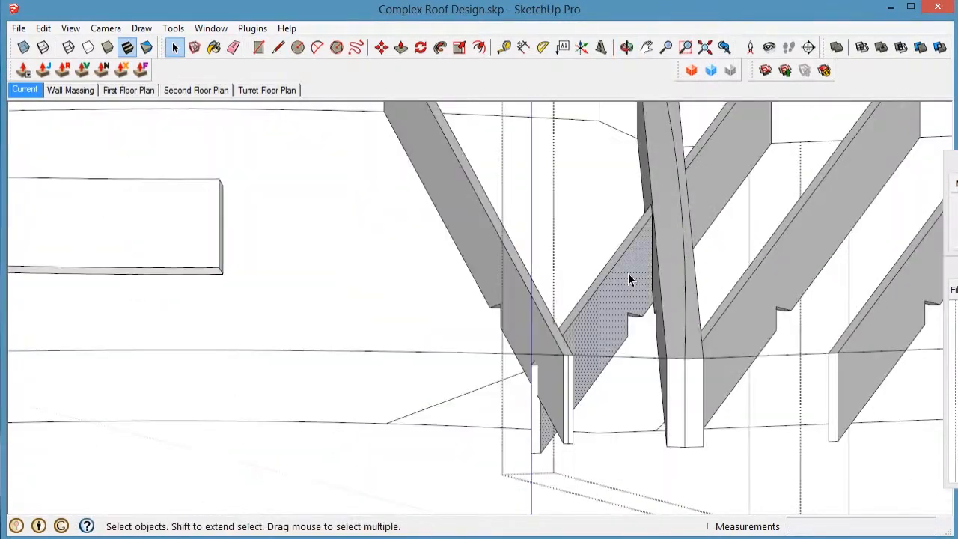
{"action": "left_click", "coordinate": [616, 313]}
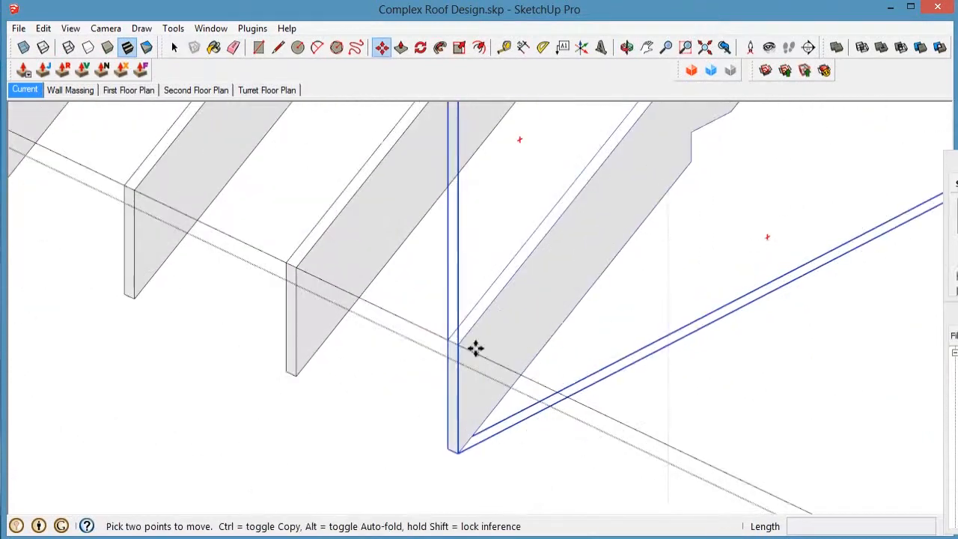
Position the end rafter by its upper tail corner on the eave, one spacing beyond its neighbour.
{"action": "left_click", "coordinate": [474, 347]}
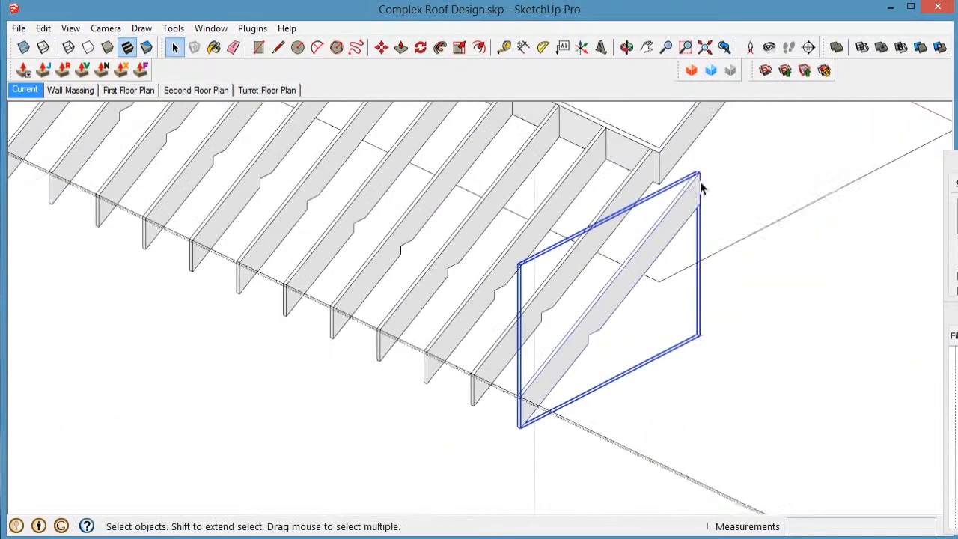
{"action": "right_click", "coordinate": [685, 200]}
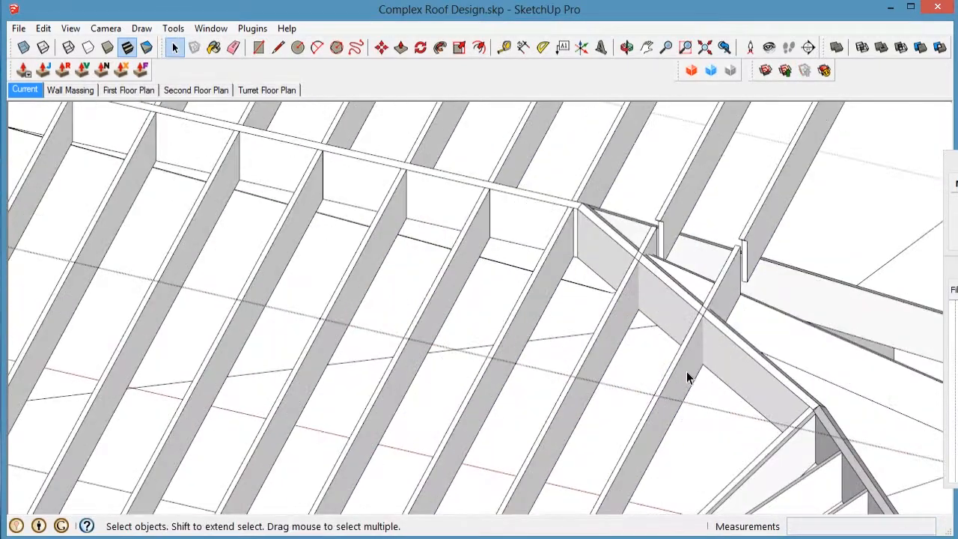
Delete the portions of the opened rafter copies that lie beyond the hip.
{"action": "right_click", "coordinate": [621, 133]}
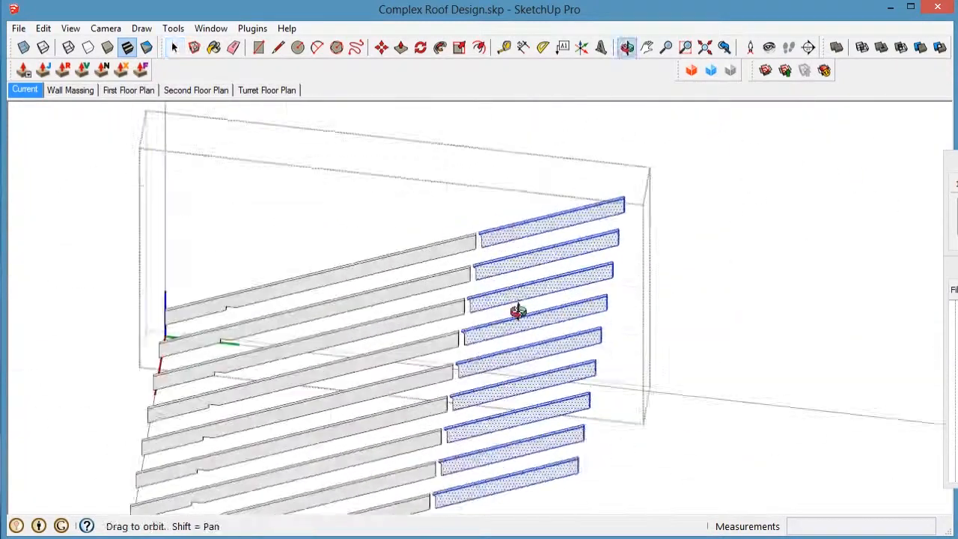
{"action": "left_click_drag", "start_coordinate": [724, 146], "coordinate": [591, 400]}
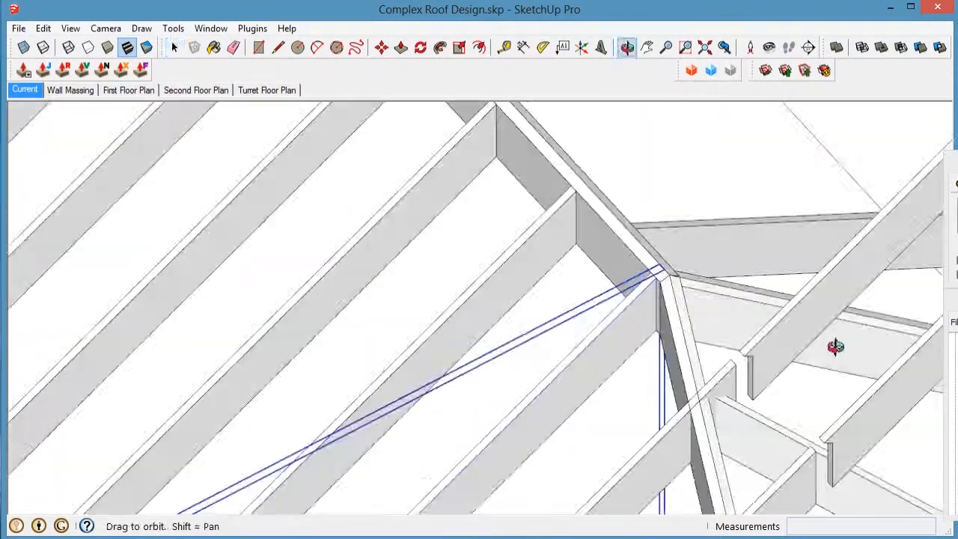
{"action": "middle_click_drag", "start_coordinate": [838, 346], "coordinate": [640, 325]}
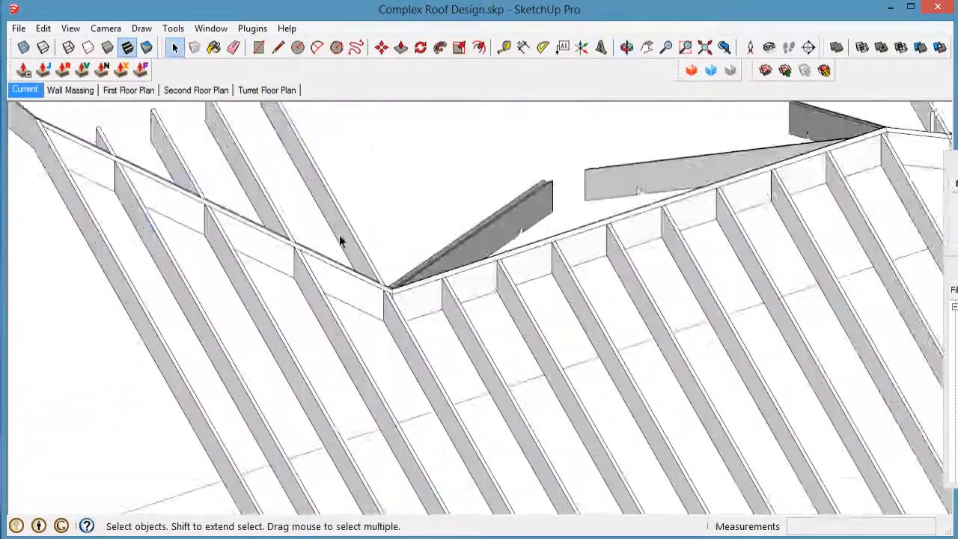
Delete the surplus rafter stubs that project past the back of the ridge near its bend.
{"action": "left_click", "coordinate": [340, 238]}
{"action": "middle_click_drag", "start_coordinate": [340, 238], "coordinate": [101, 139]}
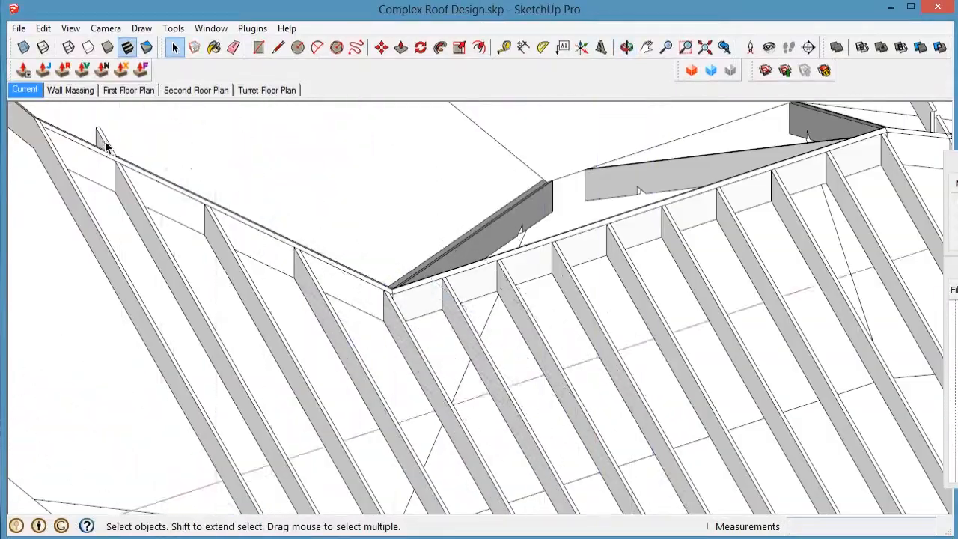
{"action": "middle_click_drag", "start_coordinate": [557, 217], "coordinate": [488, 279]}
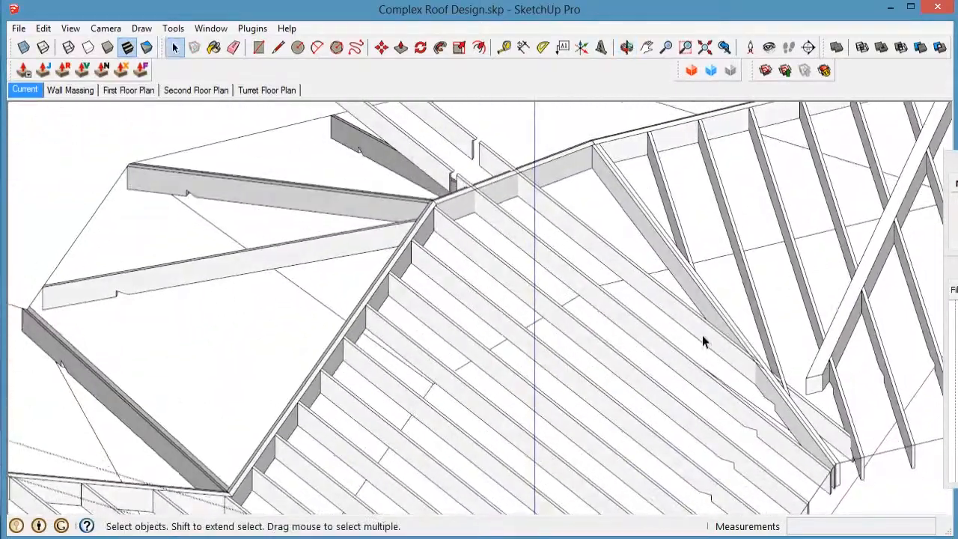
Trim the last rafter that crosses the valley member, using the Trim solid tool with the valley member as the cutter.
{"action": "scroll", "coordinate": [489, 214], "scroll_direction": "down", "scroll_amount": 3}
{"action": "scroll", "coordinate": [459, 188], "scroll_direction": "up", "scroll_amount": 5}
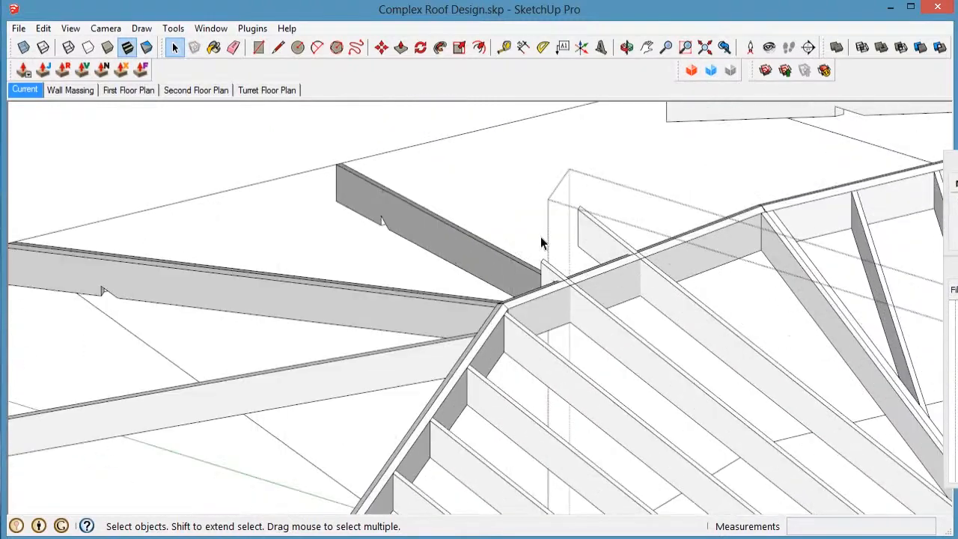
{"action": "middle_click_drag", "start_coordinate": [541, 242], "coordinate": [608, 363]}
{"action": "key", "text": "m"}
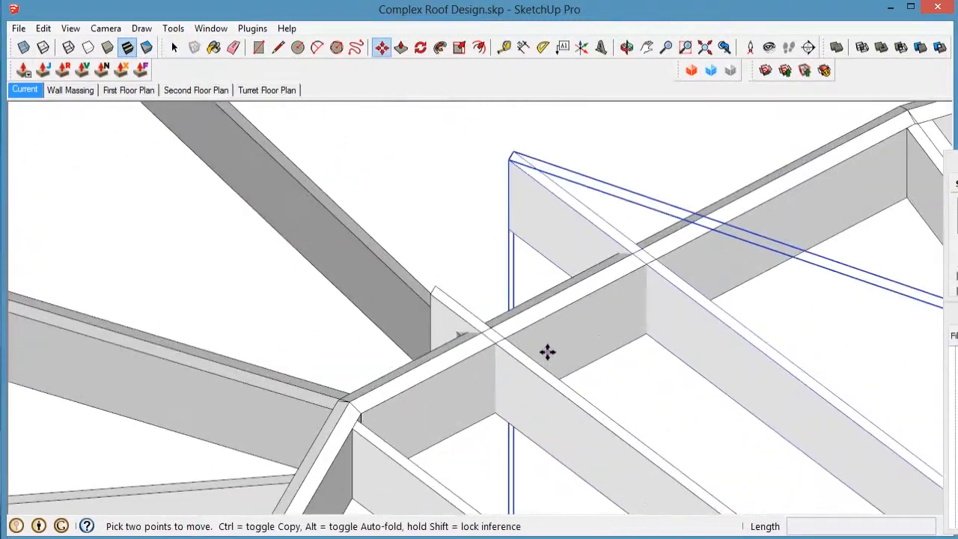
{"action": "scroll", "coordinate": [568, 321], "scroll_direction": "up", "scroll_amount": 2}
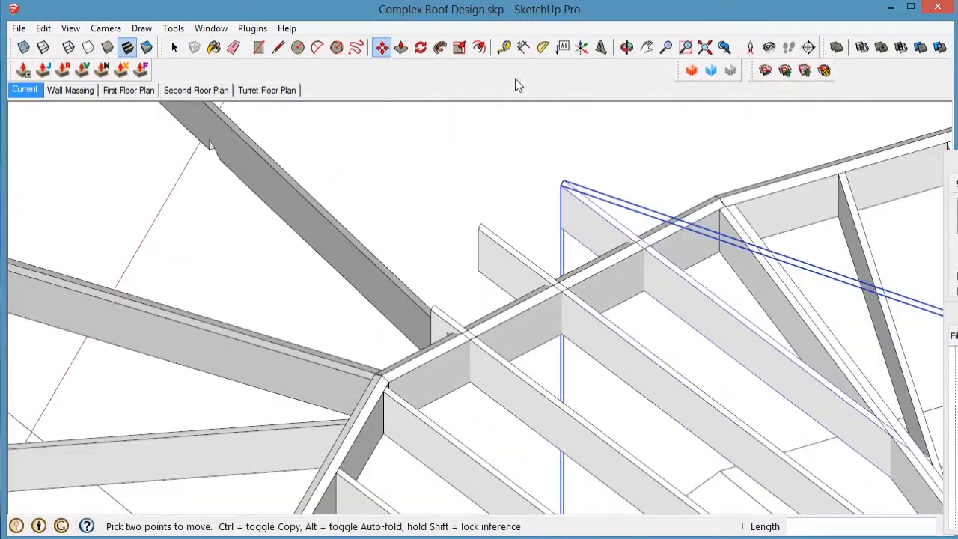
{"action": "key", "text": "space"}
{"action": "middle_click_drag", "start_coordinate": [699, 267], "coordinate": [573, 257]}
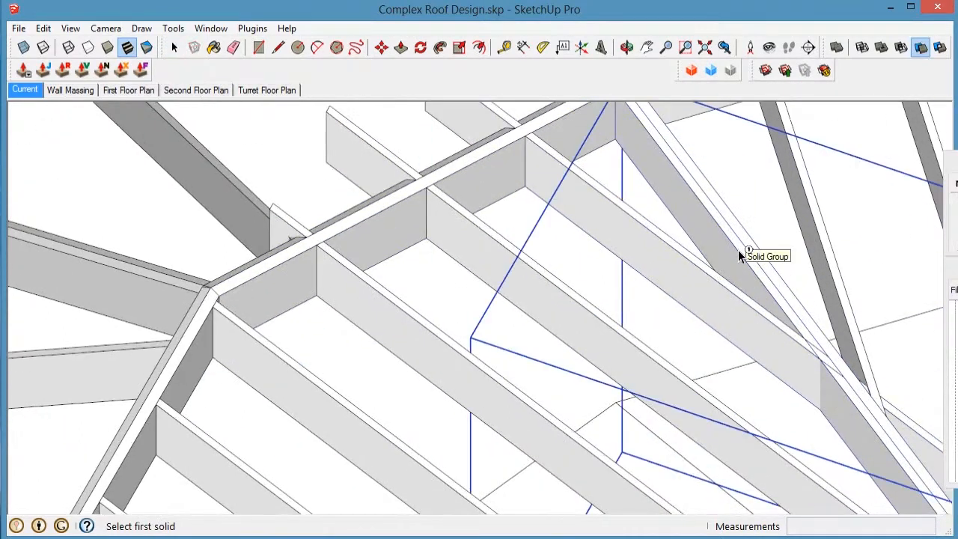
{"action": "left_click", "coordinate": [722, 307]}
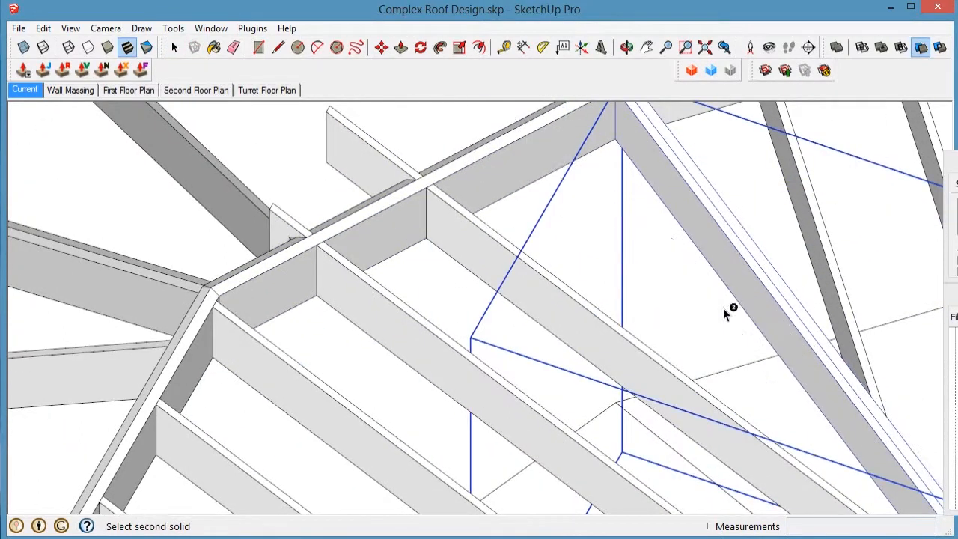
{"action": "left_click", "coordinate": [726, 309]}
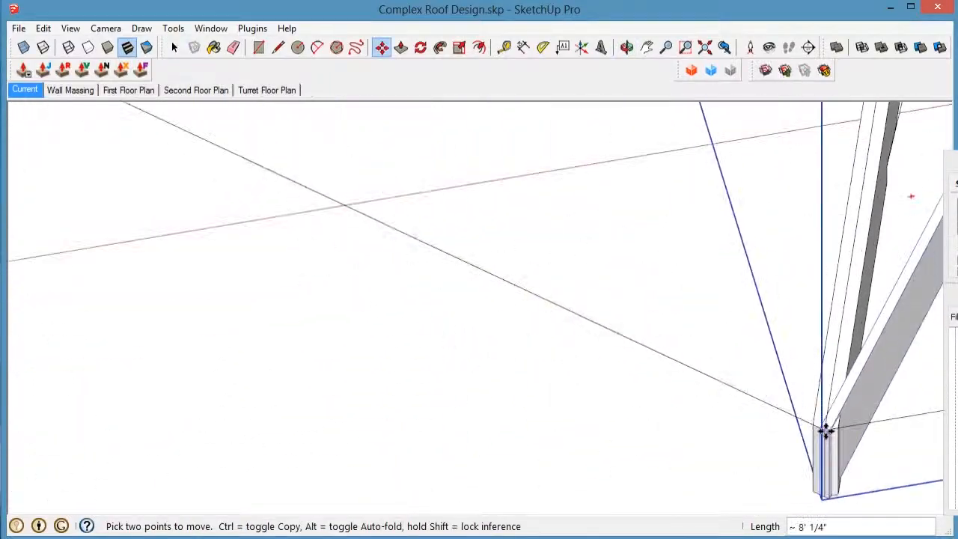
Open the trimmed rafter beside the hip and clear the leftover piece at its upper end.
{"action": "scroll", "coordinate": [651, 338], "scroll_direction": "down", "scroll_amount": 5}
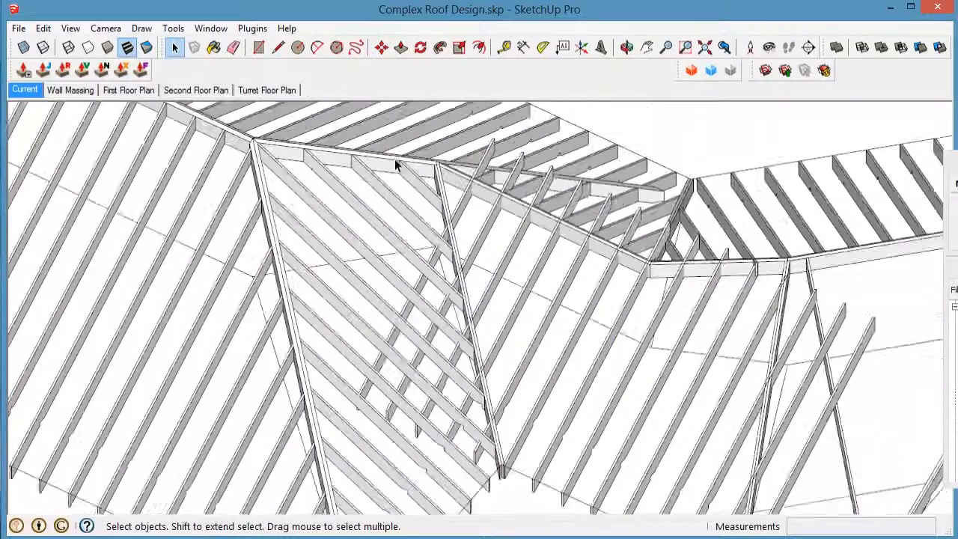
{"action": "middle_click_drag", "start_coordinate": [395, 158], "coordinate": [511, 301]}
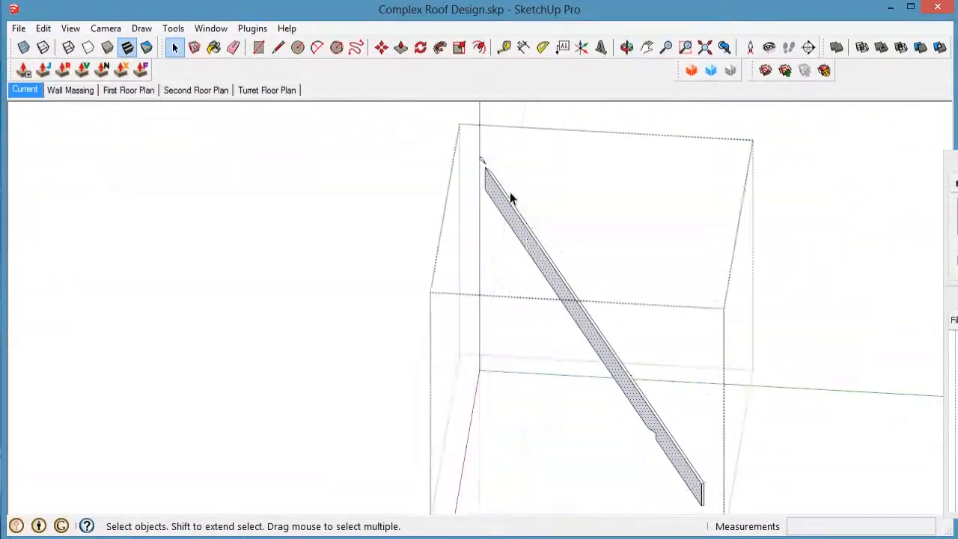
{"action": "scroll", "coordinate": [482, 164], "scroll_direction": "up", "scroll_amount": 3}
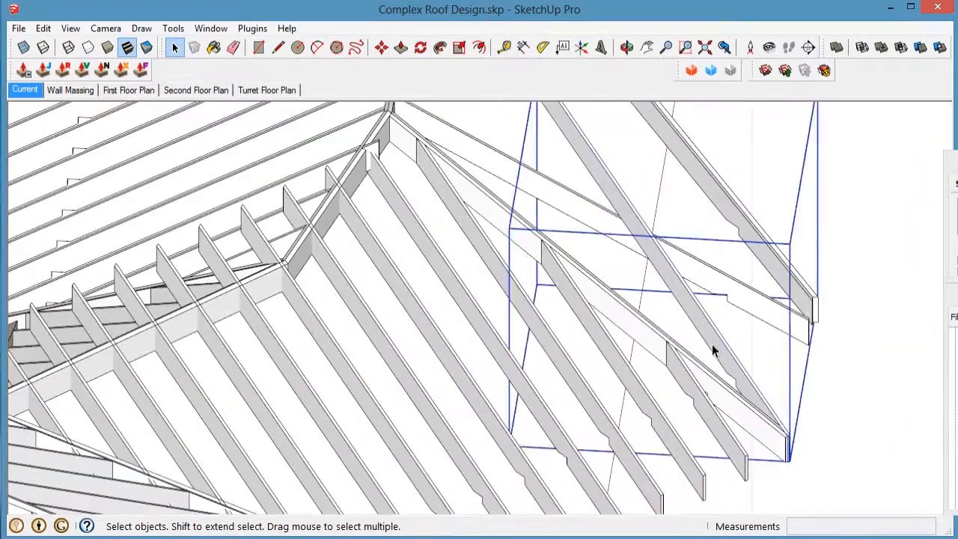
{"action": "middle_click_drag", "start_coordinate": [712, 344], "coordinate": [722, 216]}
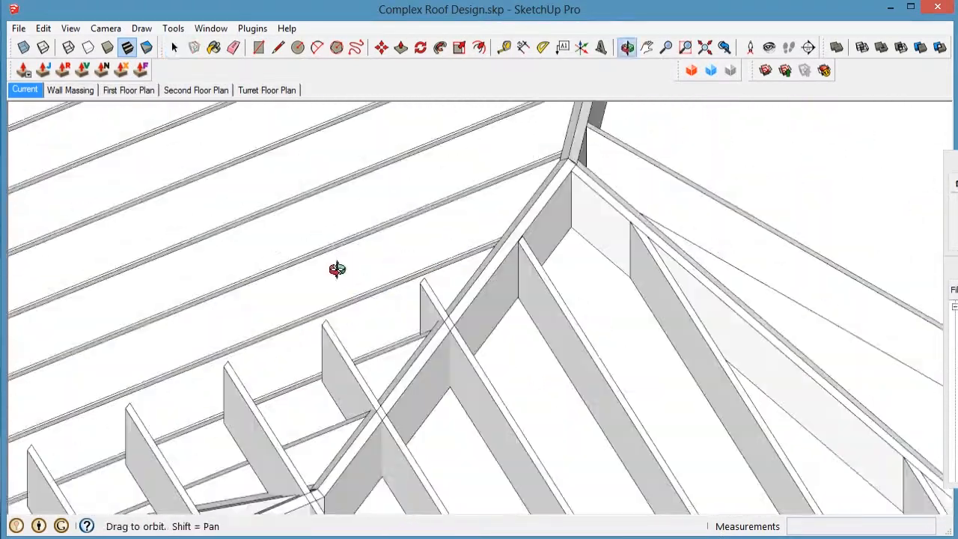
{"action": "middle_click_drag", "start_coordinate": [336, 270], "coordinate": [355, 284]}
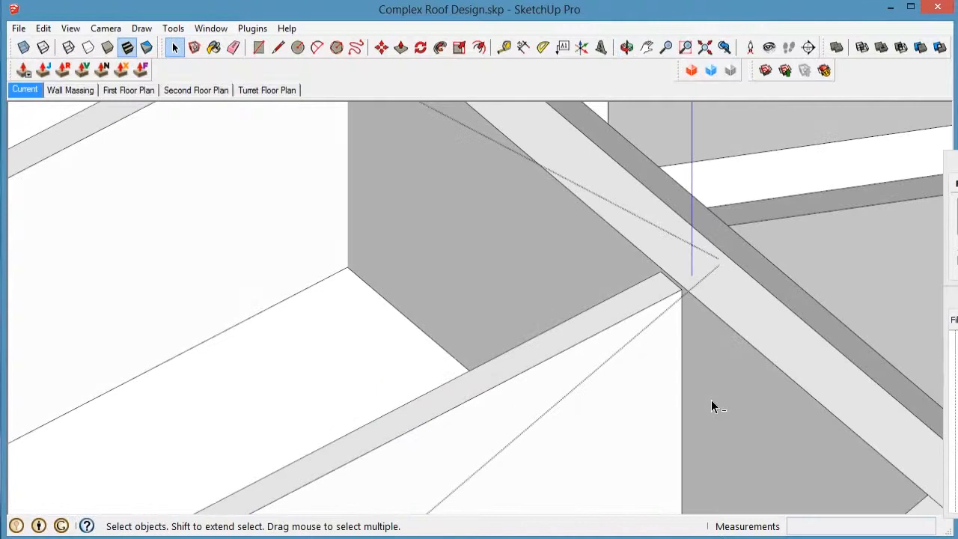
Open the rafters running through the ridge and delete the stubs that project past it.
{"action": "scroll", "coordinate": [712, 402], "scroll_direction": "up", "scroll_amount": 3}
{"action": "key", "text": "m"}
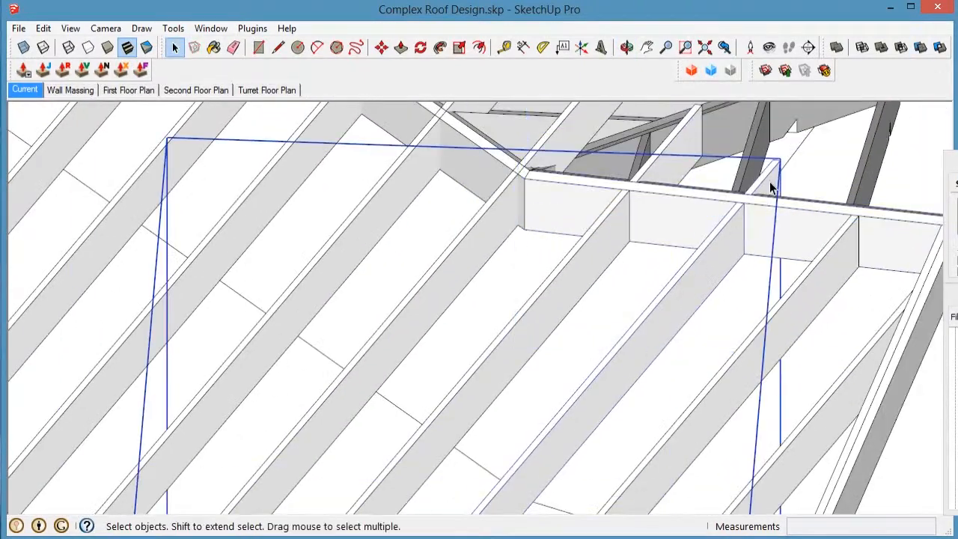
{"action": "key", "text": "Delete"}
{"action": "scroll", "coordinate": [701, 229], "scroll_direction": "down", "scroll_amount": 3}
{"action": "scroll", "coordinate": [701, 229], "scroll_direction": "up", "scroll_amount": 3}
{"action": "scroll", "coordinate": [603, 277], "scroll_direction": "down", "scroll_amount": 3}
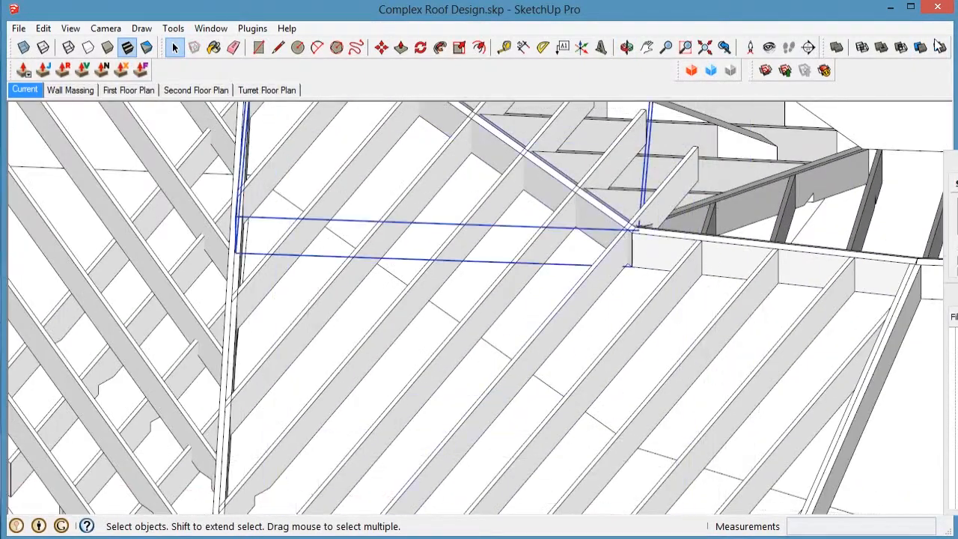
{"action": "scroll", "coordinate": [524, 272], "scroll_direction": "up", "scroll_amount": 3}
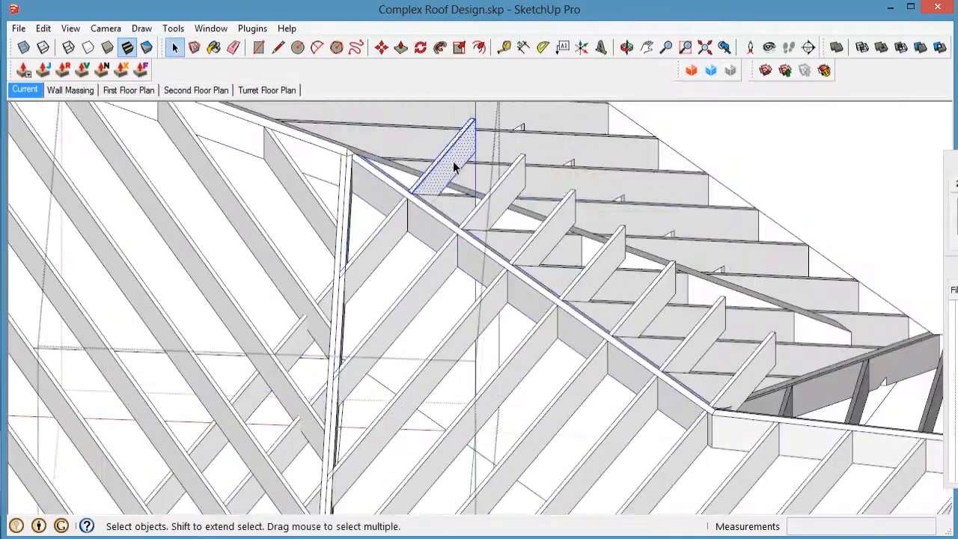
{"action": "scroll", "coordinate": [452, 161], "scroll_direction": "up", "scroll_amount": 3}
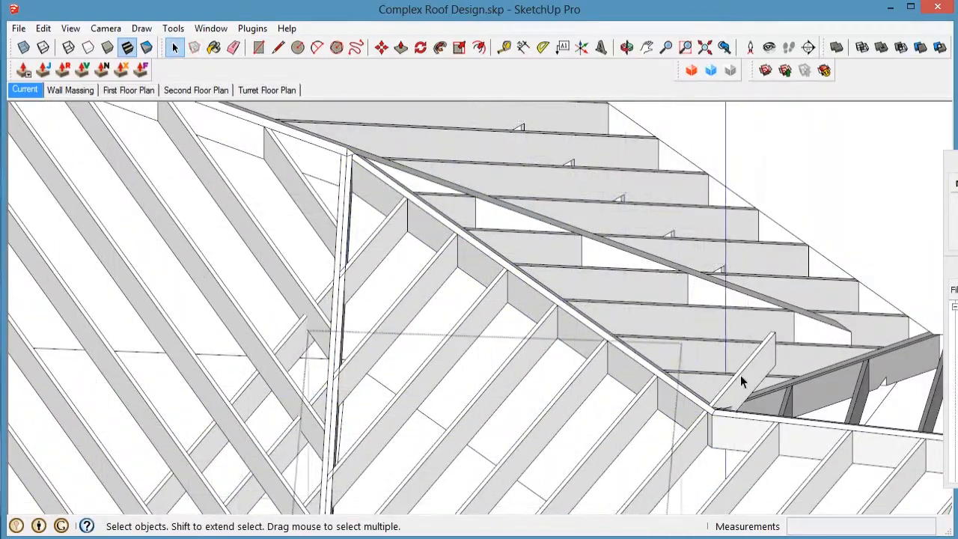
Trim the rafters that cross the long sloping beam, using the Trim solid tool with the beam as the cutter.
{"action": "middle_click_drag", "start_coordinate": [741, 378], "coordinate": [563, 299]}
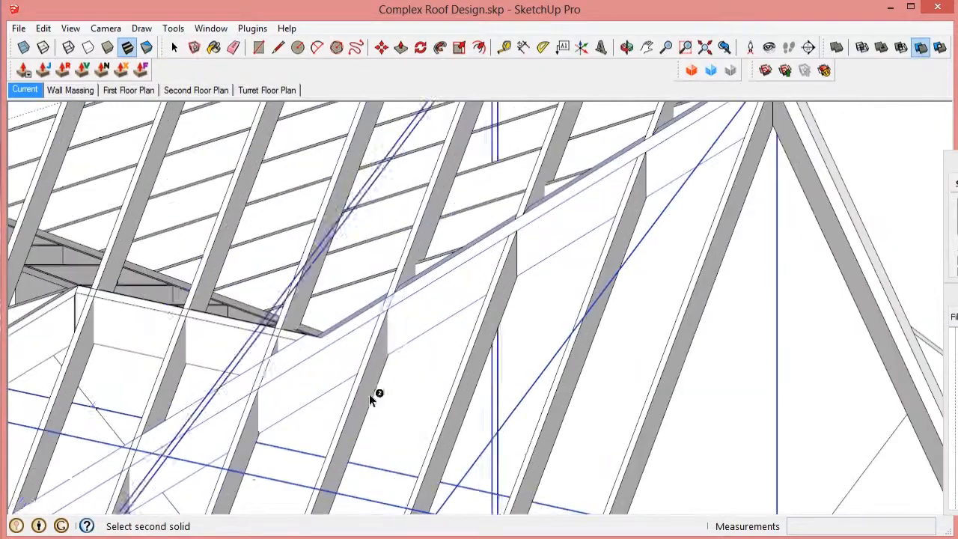
{"action": "scroll", "coordinate": [369, 359], "scroll_direction": "down", "scroll_amount": 4}
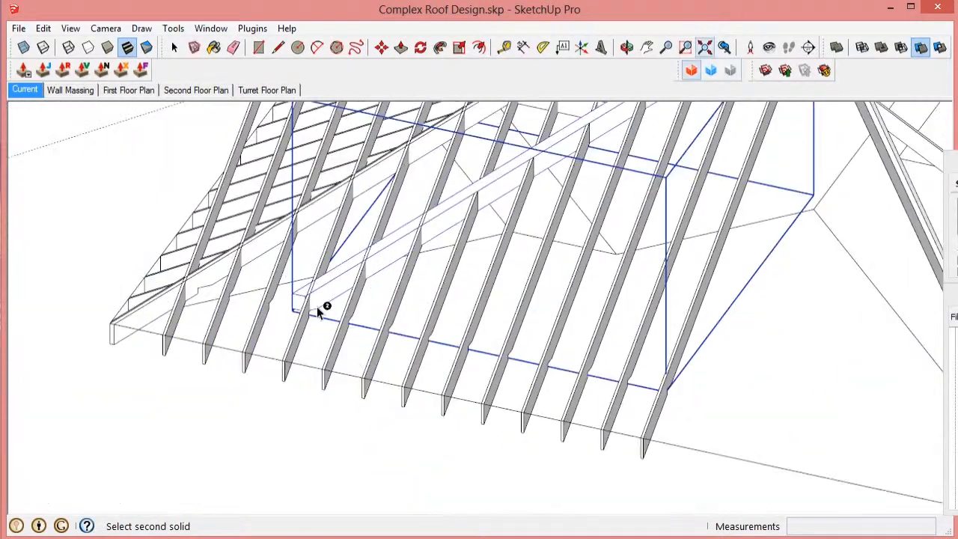
{"action": "scroll", "coordinate": [354, 288], "scroll_direction": "up", "scroll_amount": 1}
{"action": "scroll", "coordinate": [284, 392], "scroll_direction": "down", "scroll_amount": 1}
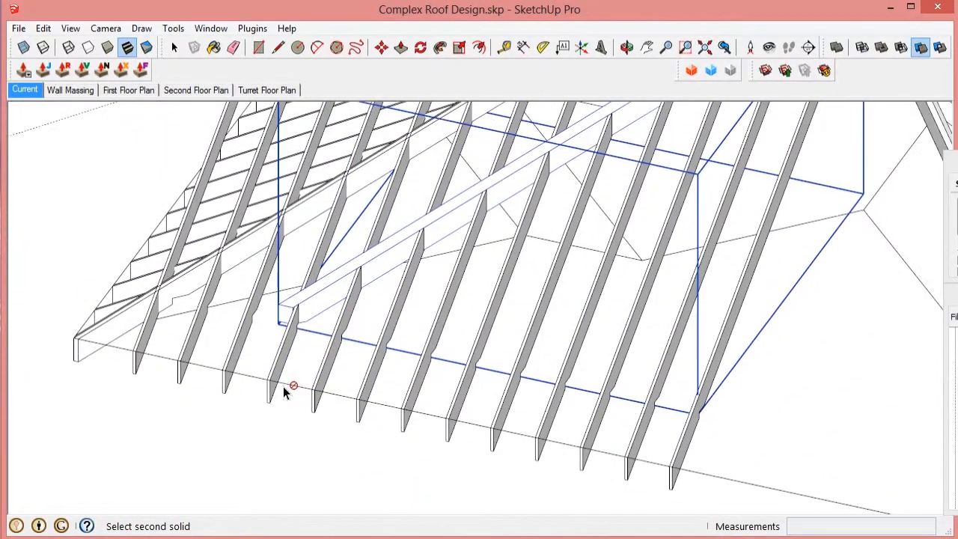
{"action": "key", "text": "space"}
{"action": "scroll", "coordinate": [481, 186], "scroll_direction": "up", "scroll_amount": 3}
{"action": "left_click", "coordinate": [481, 187]}
{"action": "middle_click_drag", "start_coordinate": [481, 186], "coordinate": [470, 209]}
{"action": "scroll", "coordinate": [524, 247], "scroll_direction": "up", "scroll_amount": 3}
{"action": "middle_click_drag", "start_coordinate": [524, 247], "coordinate": [509, 306]}
{"action": "left_click", "coordinate": [509, 305]}
{"action": "left_click", "coordinate": [515, 304]}
{"action": "key", "text": "space"}
{"action": "scroll", "coordinate": [530, 273], "scroll_direction": "down", "scroll_amount": 3}
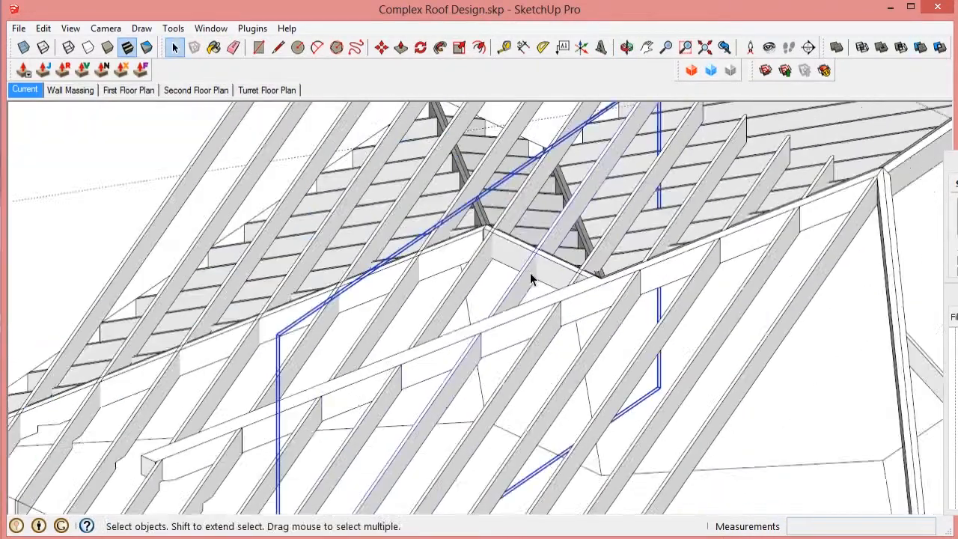
Open the rafter that passes through the vertical-looking hip and delete its surplus portion past the hip.
{"action": "middle_click_drag", "start_coordinate": [530, 273], "coordinate": [900, 280]}
{"action": "scroll", "coordinate": [537, 244], "scroll_direction": "up", "scroll_amount": 3}
{"action": "triple_click", "coordinate": [568, 279]}
{"action": "middle_click_drag", "start_coordinate": [568, 279], "coordinate": [466, 256]}
{"action": "scroll", "coordinate": [459, 235], "scroll_direction": "up", "scroll_amount": 2}
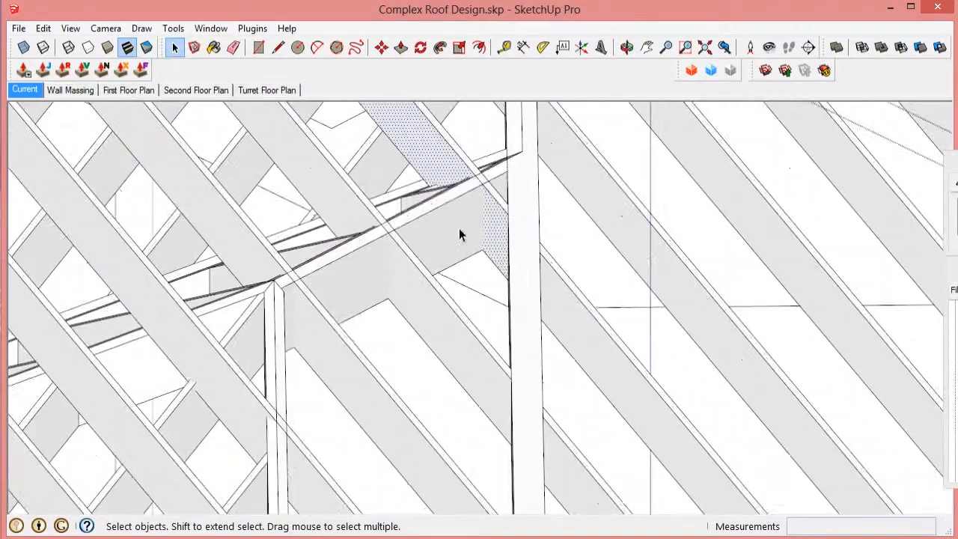
{"action": "left_click", "coordinate": [492, 228]}
{"action": "key", "text": "space"}
{"action": "scroll", "coordinate": [494, 232], "scroll_direction": "up", "scroll_amount": 3}
{"action": "triple_click", "coordinate": [497, 236]}
{"action": "key", "text": "Delete"}
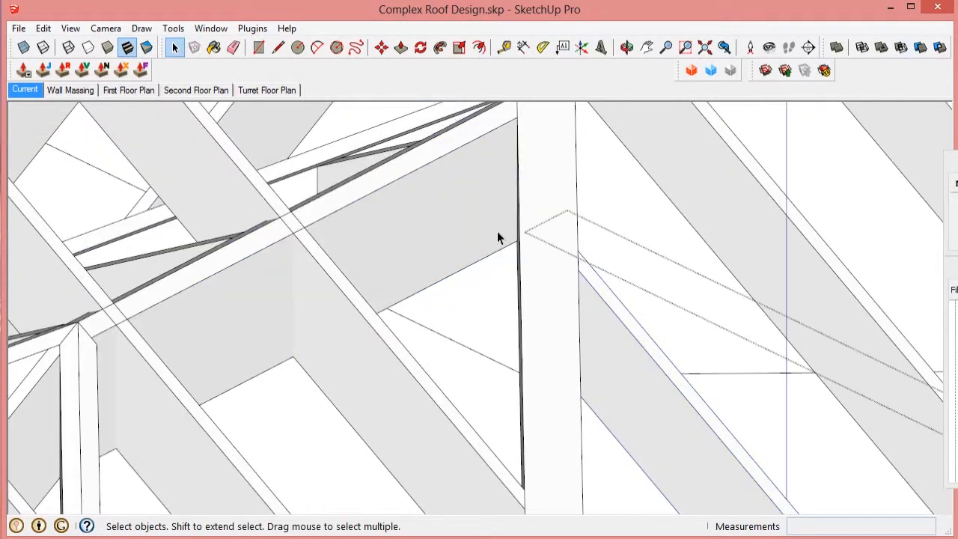
Open the next trimmed rafter and draw a circle of about 2' radius across its cut end.
{"action": "scroll", "coordinate": [498, 237], "scroll_direction": "down", "scroll_amount": 4}
{"action": "middle_click_drag", "start_coordinate": [497, 236], "coordinate": [473, 326]}
{"action": "scroll", "coordinate": [473, 327], "scroll_direction": "up", "scroll_amount": 2}
{"action": "left_click", "coordinate": [410, 269]}
{"action": "left_click", "coordinate": [522, 259]}
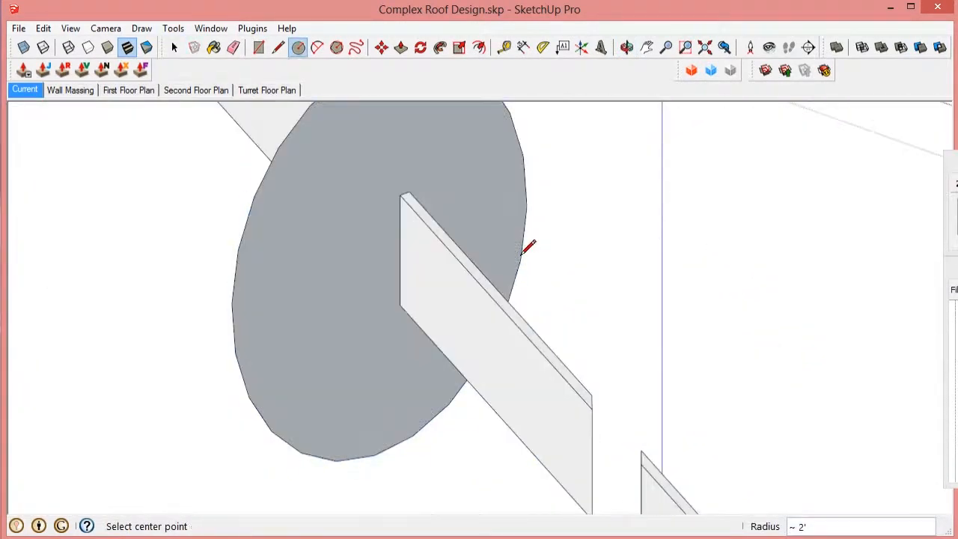
{"action": "key", "text": "space"}
Select the neighbouring rafter's surplus portion and erase it.
{"action": "scroll", "coordinate": [537, 234], "scroll_direction": "down", "scroll_amount": 5}
{"action": "scroll", "coordinate": [557, 290], "scroll_direction": "up", "scroll_amount": 5}
{"action": "middle_click_drag", "start_coordinate": [557, 290], "coordinate": [814, 350]}
{"action": "left_click", "coordinate": [795, 343]}
{"action": "key", "text": "space"}
{"action": "triple_click", "coordinate": [814, 350]}
{"action": "right_click", "coordinate": [814, 350]}
{"action": "left_click", "coordinate": [853, 374]}
Select the small rafter stub that still projects from the side of the beam.
{"action": "scroll", "coordinate": [774, 334], "scroll_direction": "up", "scroll_amount": 6}
{"action": "left_click", "coordinate": [689, 334]}
{"action": "middle_click_drag", "start_coordinate": [713, 333], "coordinate": [703, 262]}
{"action": "left_click_drag", "start_coordinate": [704, 262], "coordinate": [653, 366]}
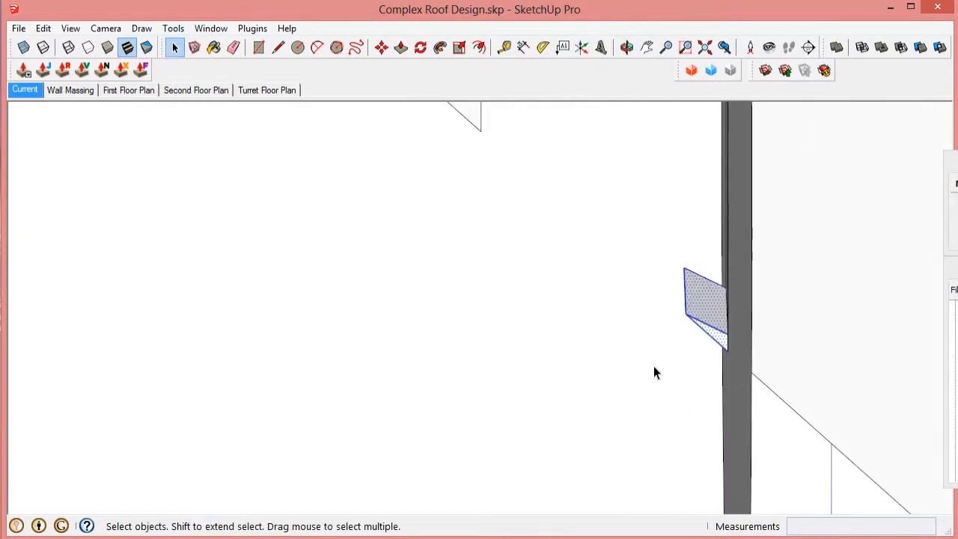
Open the next rafter crossing the beam and draw a circle across each of its two cut ends.
{"action": "scroll", "coordinate": [859, 340], "scroll_direction": "down", "scroll_amount": 4}
{"action": "middle_click_drag", "start_coordinate": [860, 340], "coordinate": [845, 350]}
{"action": "triple_click", "coordinate": [845, 351]}
{"action": "key", "text": "c"}
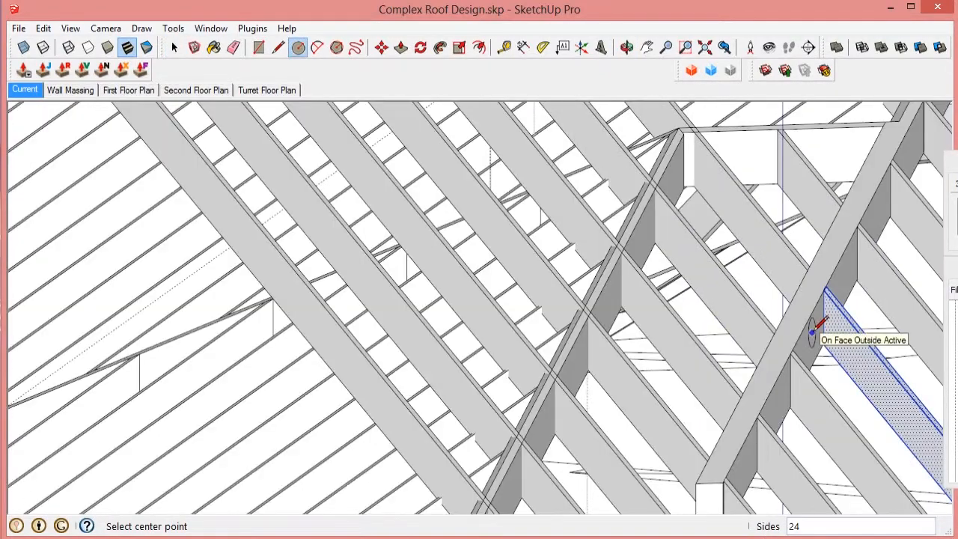
{"action": "left_click", "coordinate": [901, 280]}
{"action": "scroll", "coordinate": [901, 281], "scroll_direction": "up", "scroll_amount": 2}
{"action": "left_click", "coordinate": [793, 194]}
{"action": "left_click", "coordinate": [690, 337]}
{"action": "middle_click_drag", "start_coordinate": [691, 338], "coordinate": [866, 368]}
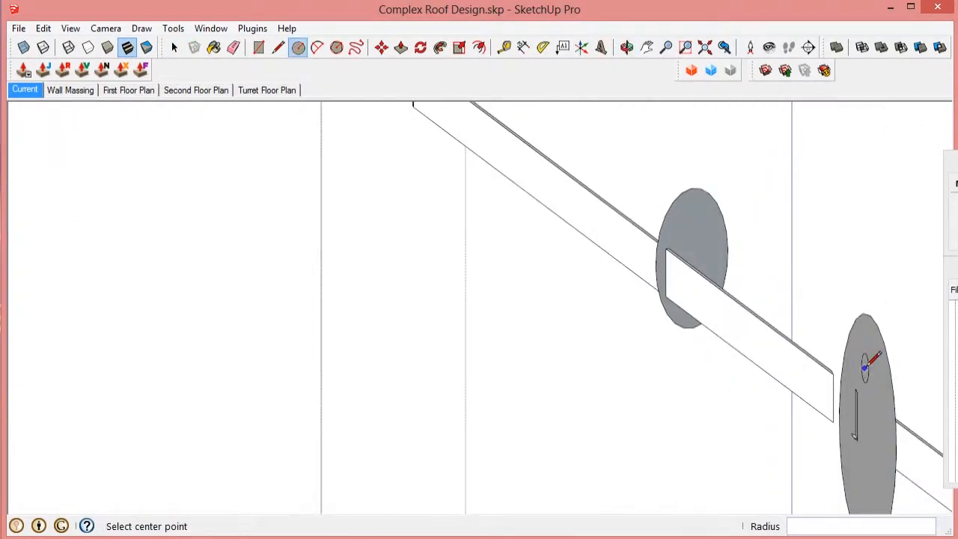
Select the rafter's portion above the upper circle, remove it and clean up around the cut ends.
{"action": "scroll", "coordinate": [866, 367], "scroll_direction": "down", "scroll_amount": 2}
{"action": "key", "text": "space"}
{"action": "left_click", "coordinate": [552, 390]}
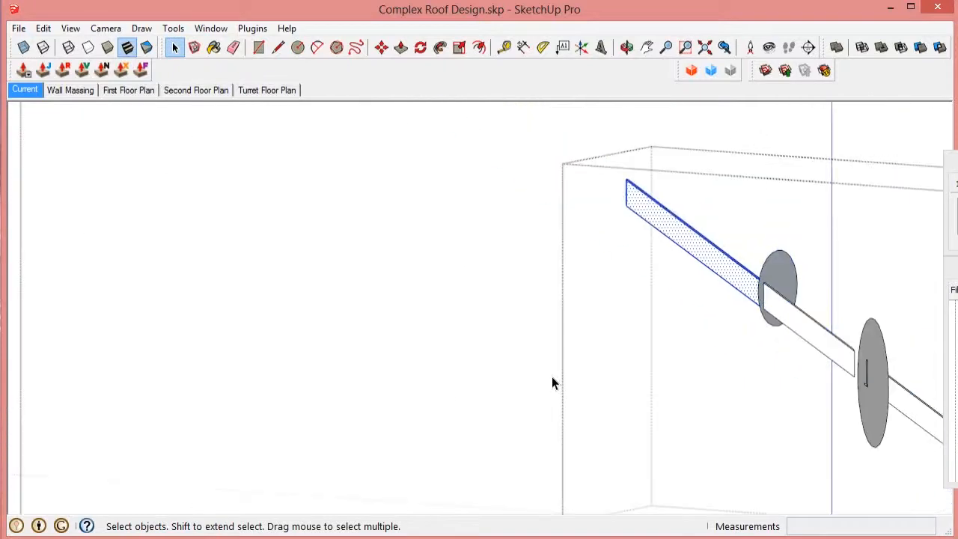
{"action": "scroll", "coordinate": [861, 408], "scroll_direction": "up", "scroll_amount": 5}
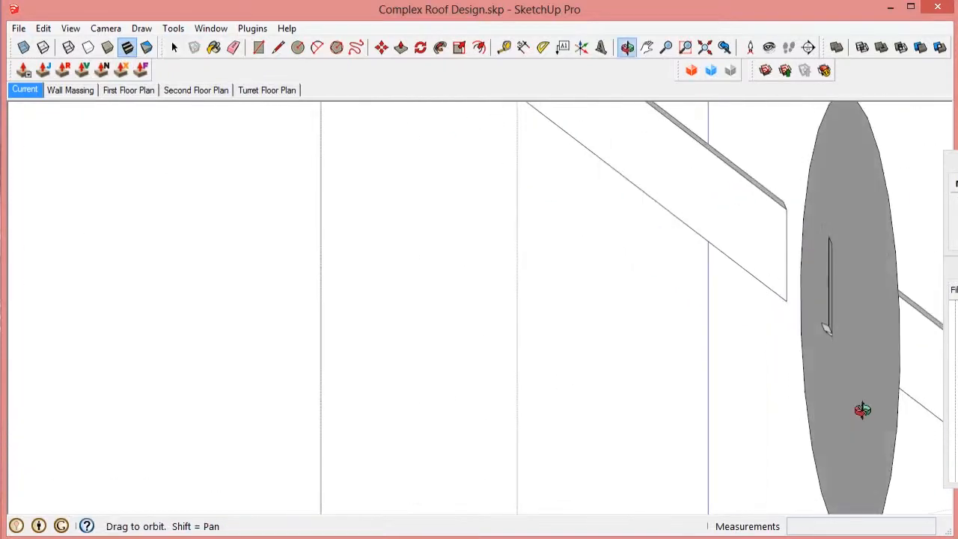
{"action": "middle_click_drag", "start_coordinate": [861, 409], "coordinate": [838, 338]}
{"action": "scroll", "coordinate": [826, 410], "scroll_direction": "down", "scroll_amount": 5}
{"action": "middle_click_drag", "start_coordinate": [826, 411], "coordinate": [685, 373]}
{"action": "scroll", "coordinate": [818, 357], "scroll_direction": "up", "scroll_amount": 4}
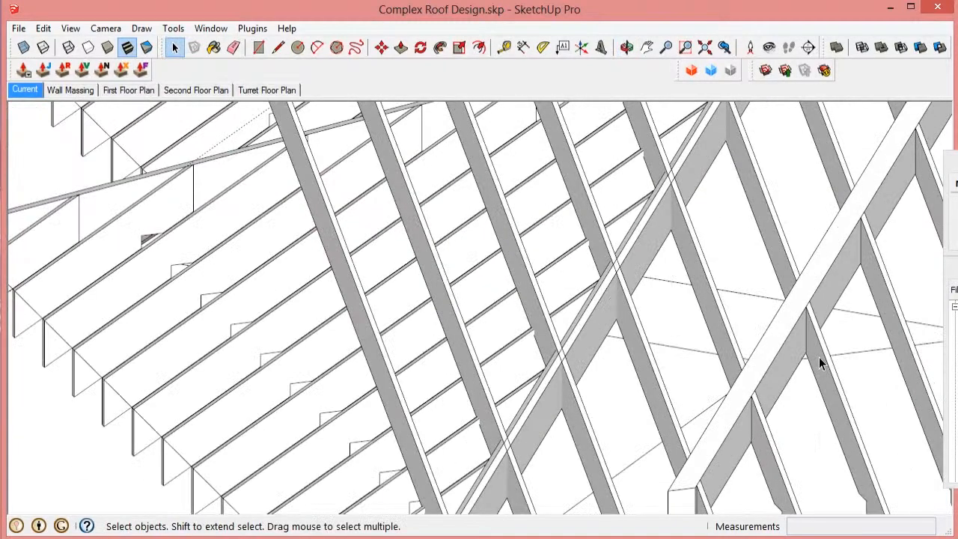
Open the next rafter crossing the beam and clear away the cutting circle around its upper cut end.
{"action": "middle_click_drag", "start_coordinate": [819, 357], "coordinate": [820, 362]}
{"action": "scroll", "coordinate": [819, 359], "scroll_direction": "up", "scroll_amount": 2}
{"action": "left_click", "coordinate": [822, 337]}
{"action": "scroll", "coordinate": [872, 404], "scroll_direction": "down", "scroll_amount": 3}
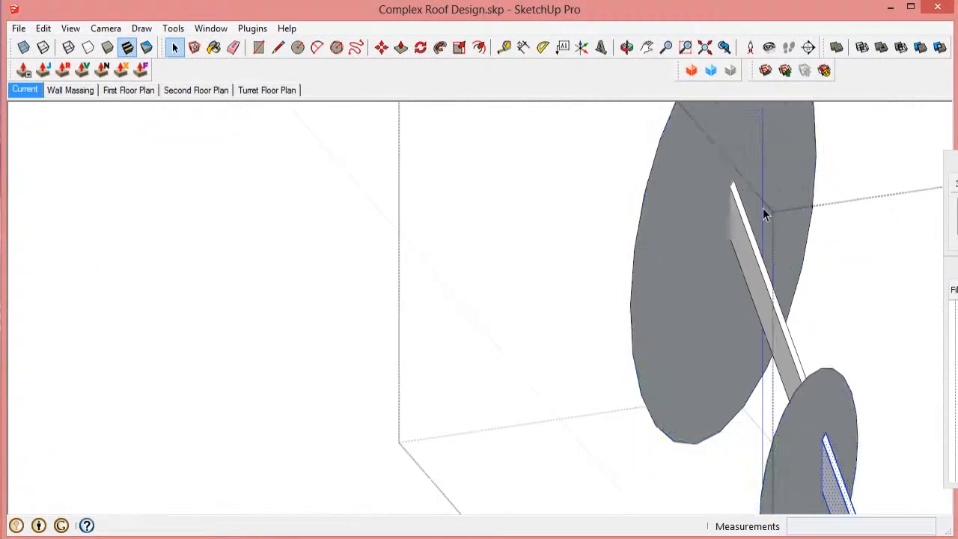
{"action": "middle_click_drag", "start_coordinate": [763, 208], "coordinate": [759, 122]}
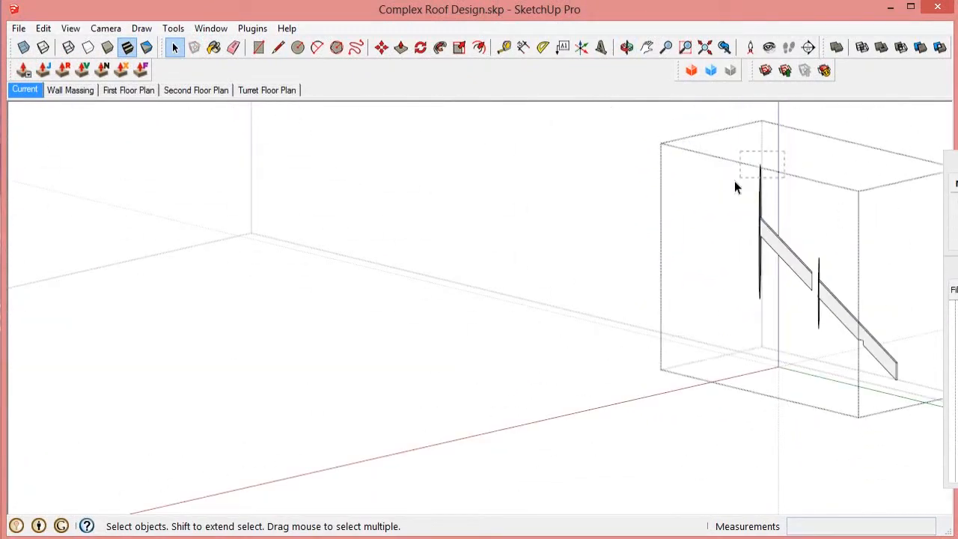
{"action": "scroll", "coordinate": [734, 185], "scroll_direction": "up", "scroll_amount": 3}
{"action": "scroll", "coordinate": [786, 247], "scroll_direction": "down", "scroll_amount": 3}
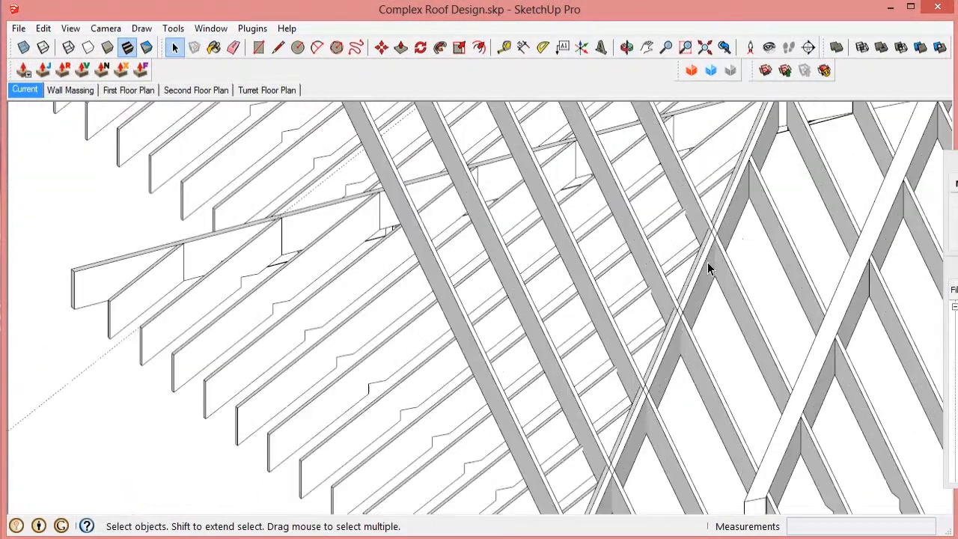
Open the neighbouring rafter, select its surplus portion above the cut and remove it.
{"action": "scroll", "coordinate": [707, 262], "scroll_direction": "up", "scroll_amount": 4}
{"action": "left_click", "coordinate": [735, 297]}
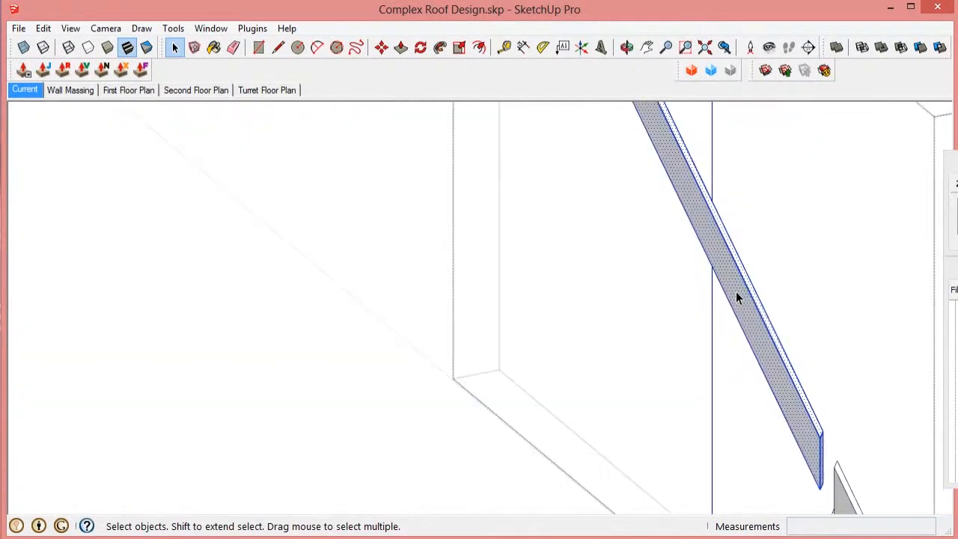
{"action": "scroll", "coordinate": [735, 298], "scroll_direction": "down", "scroll_amount": 4}
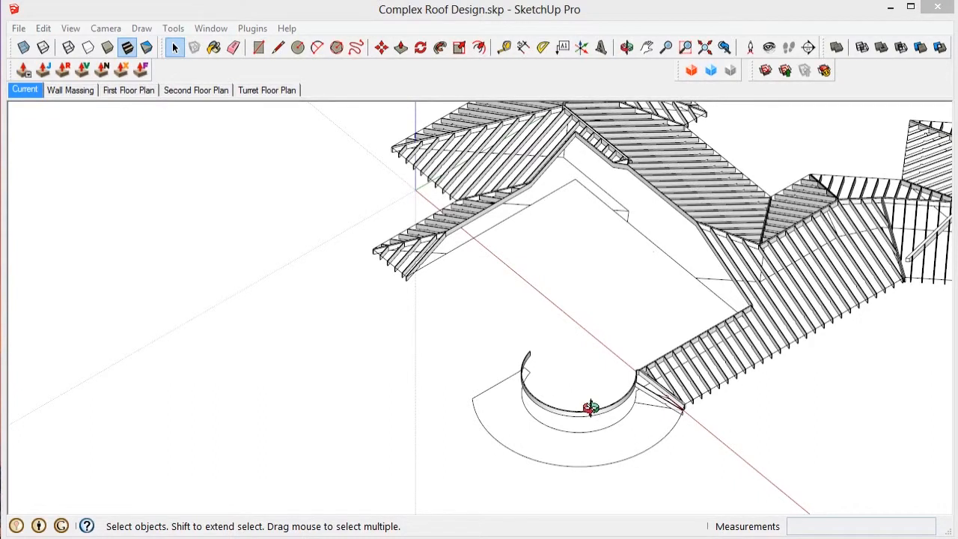
Select the rafter running from the curved turret beam to the eave beside the hip rafter.
{"action": "middle_click_drag", "start_coordinate": [591, 408], "coordinate": [564, 372]}
{"action": "scroll", "coordinate": [669, 417], "scroll_direction": "up", "scroll_amount": 6}
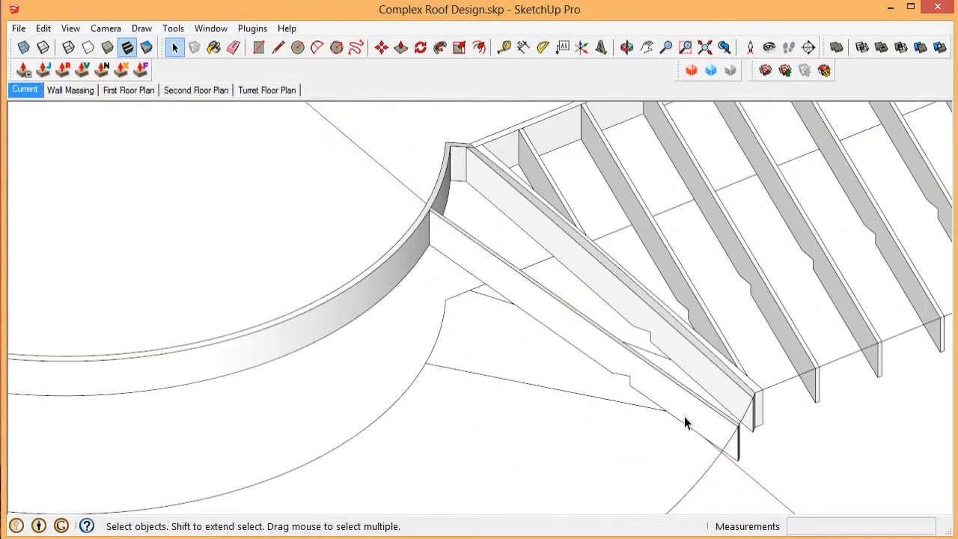
{"action": "double_click", "coordinate": [684, 416]}
{"action": "left_click", "coordinate": [691, 410]}
{"action": "double_click", "coordinate": [691, 410]}
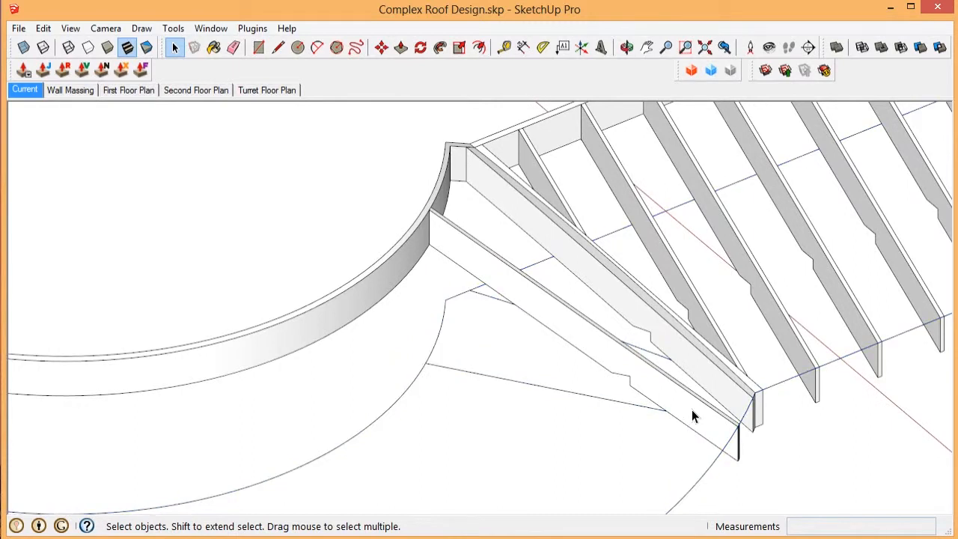
{"action": "left_click", "coordinate": [692, 409]}
{"action": "scroll", "coordinate": [693, 410], "scroll_direction": "down", "scroll_amount": 5}
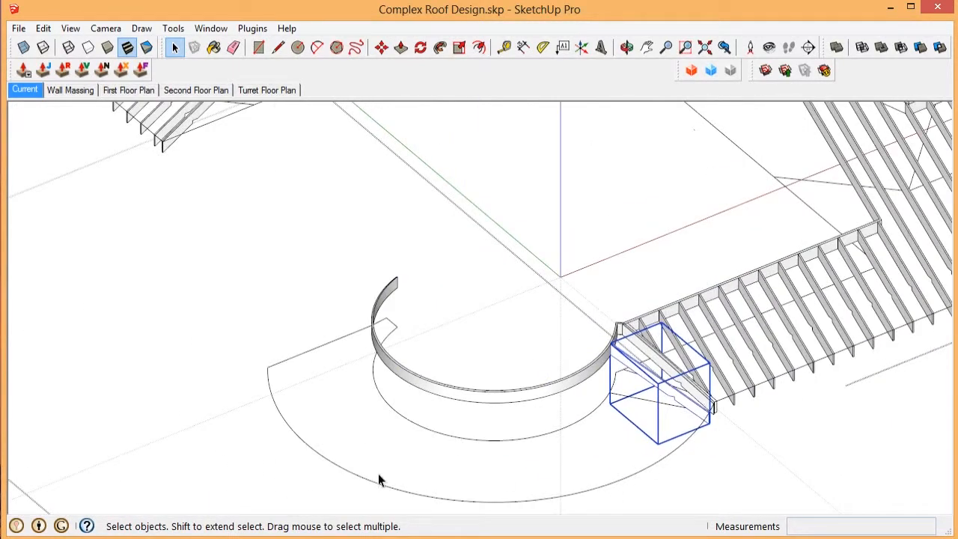
{"action": "middle_click_drag", "start_coordinate": [647, 388], "coordinate": [638, 402]}
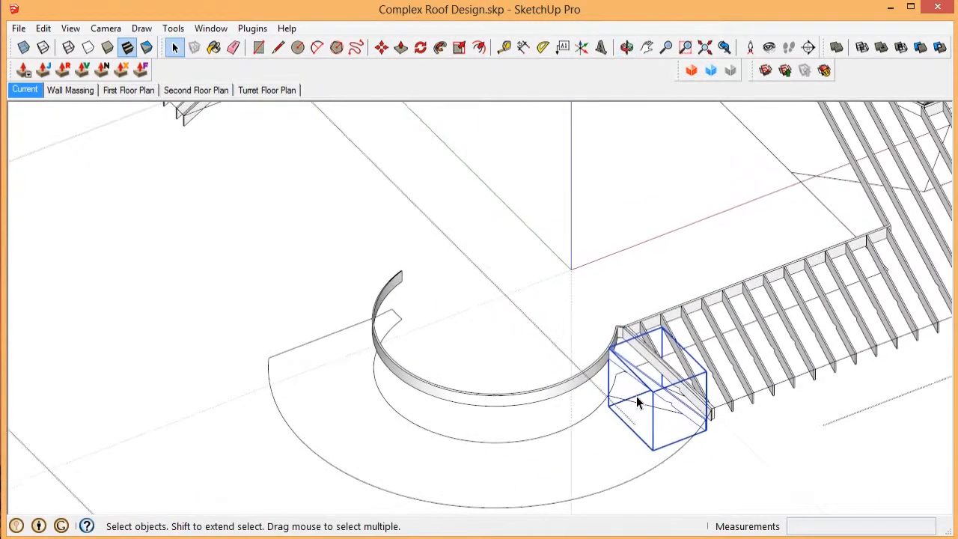
Collapse the Skeleton group in the Outliner and unhide the Turret Floor Plan group.
{"action": "left_click_drag", "start_coordinate": [957, 127], "coordinate": [443, 38]}
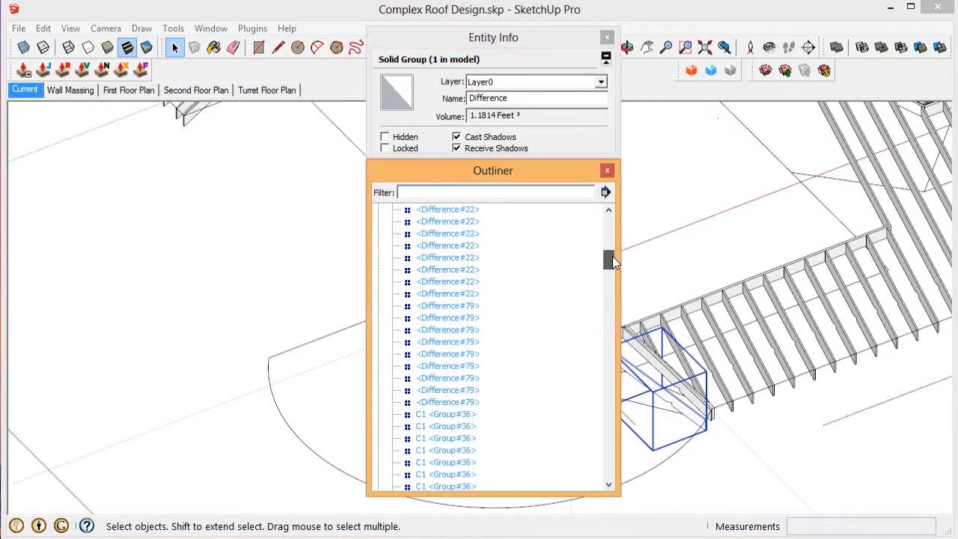
{"action": "left_click_drag", "start_coordinate": [612, 258], "coordinate": [619, 225]}
{"action": "left_click", "coordinate": [418, 309]}
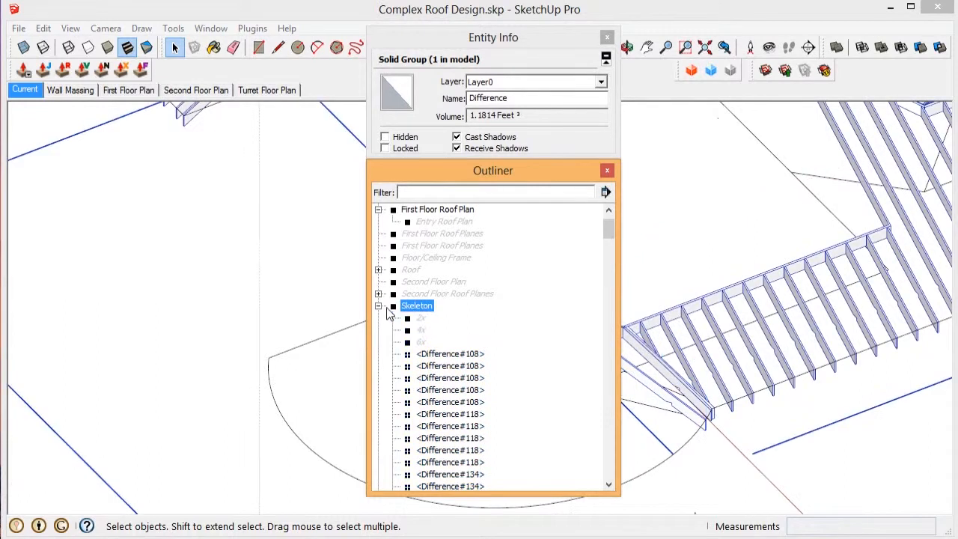
{"action": "left_click", "coordinate": [378, 306]}
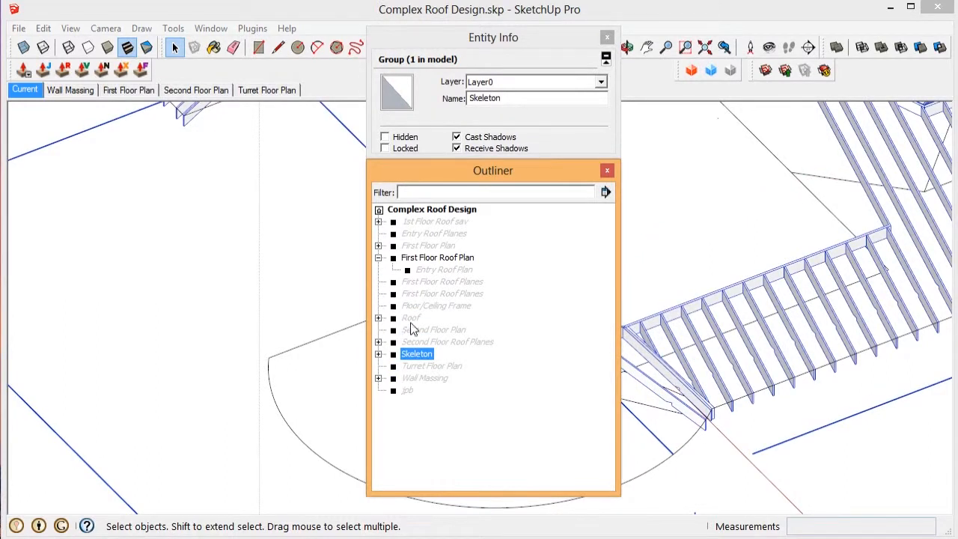
{"action": "left_click", "coordinate": [423, 366]}
{"action": "right_click", "coordinate": [417, 365]}
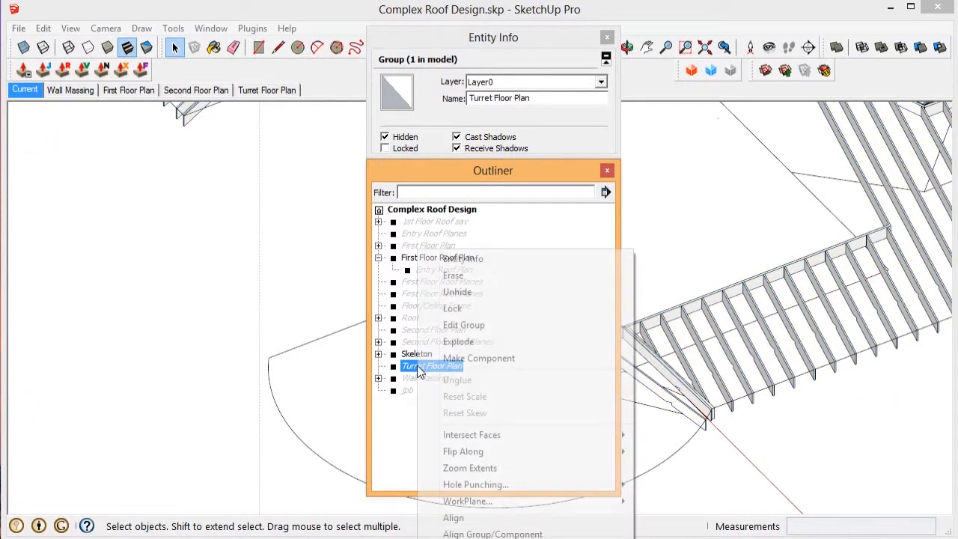
{"action": "left_click", "coordinate": [459, 296]}
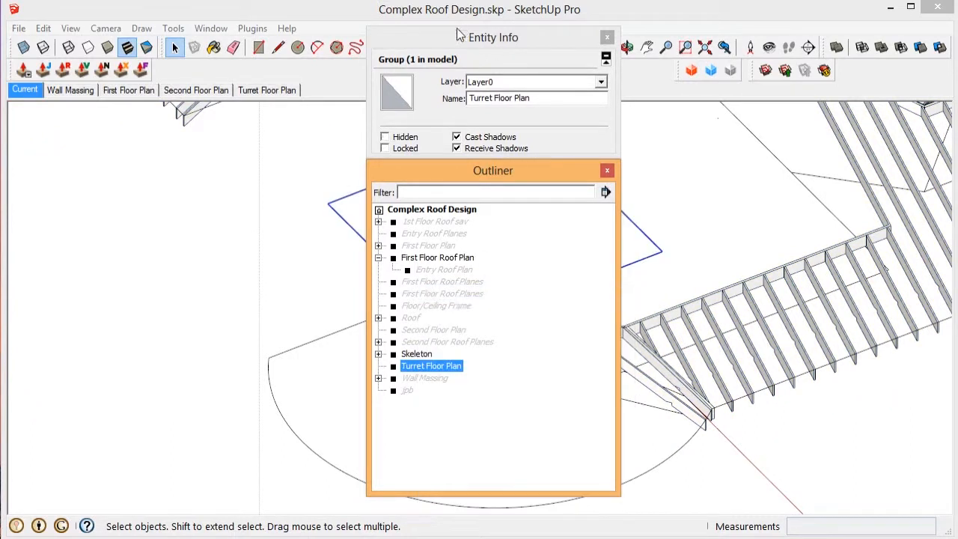
Open the Turret Floor Plan group and add a centre point to its circular face.
{"action": "double_click", "coordinate": [454, 259]}
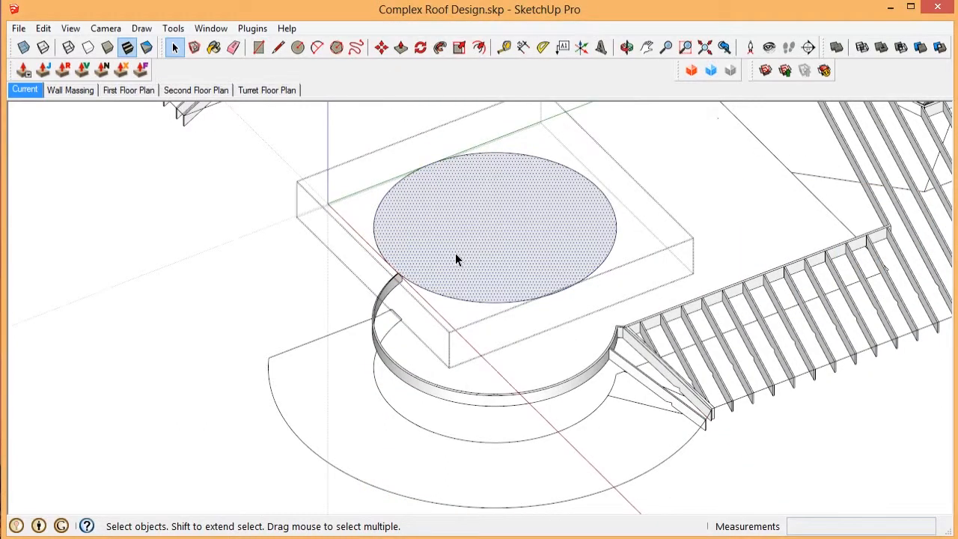
{"action": "left_click", "coordinate": [252, 29]}
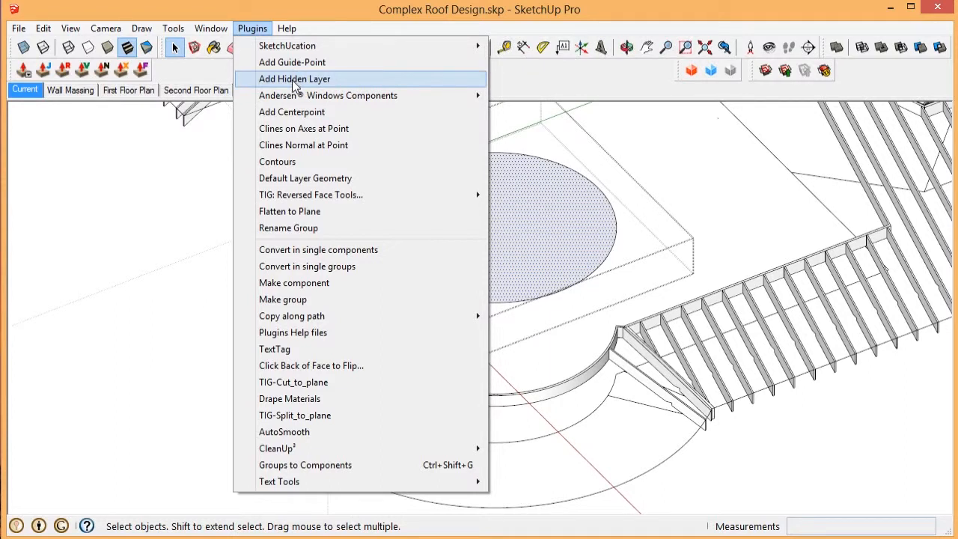
{"action": "left_click", "coordinate": [294, 113]}
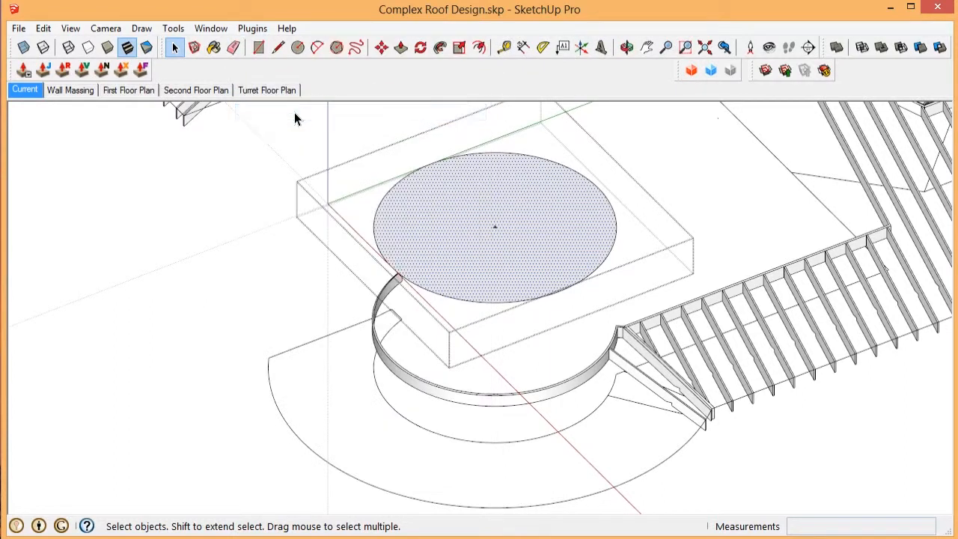
{"action": "key", "text": "Escape"}
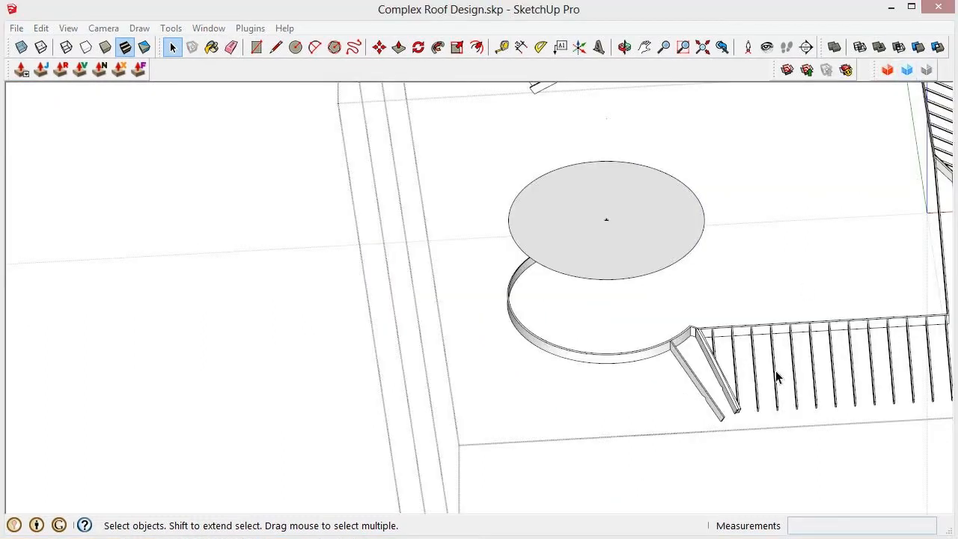
Draw a circle with a 24-inch radius centred on the top tail corner of the rafter at the curved turret beam.
{"action": "left_click", "coordinate": [715, 412]}
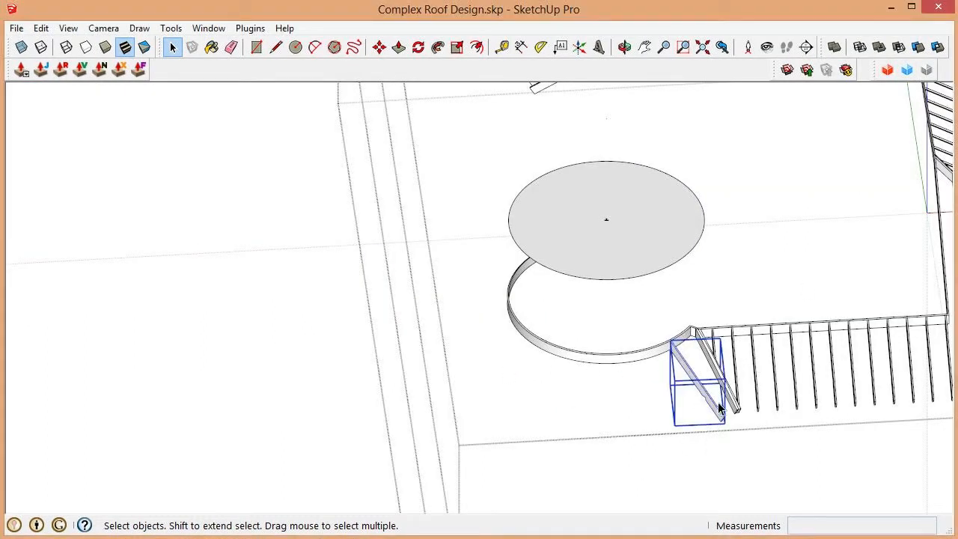
{"action": "scroll", "coordinate": [719, 423], "scroll_direction": "up", "scroll_amount": 8}
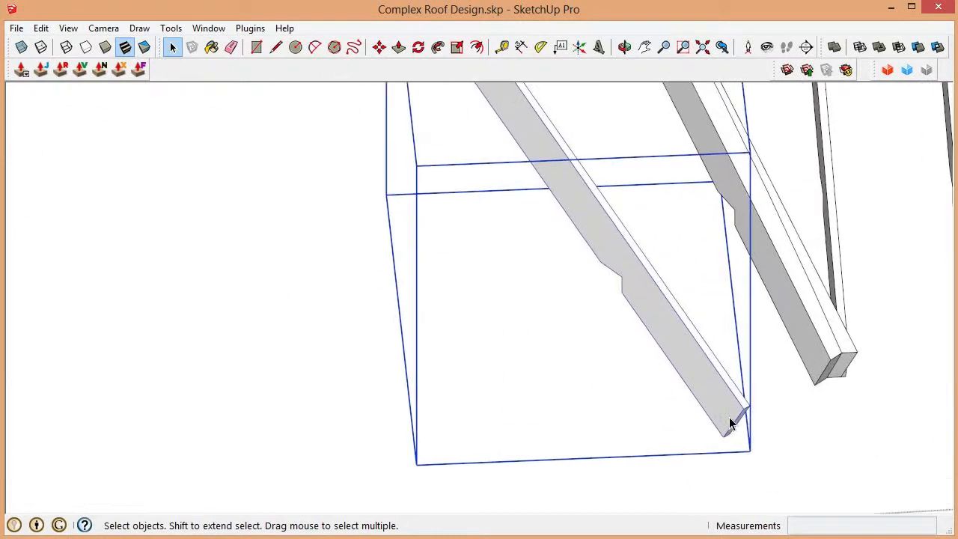
{"action": "middle_click_drag", "start_coordinate": [726, 421], "coordinate": [712, 409]}
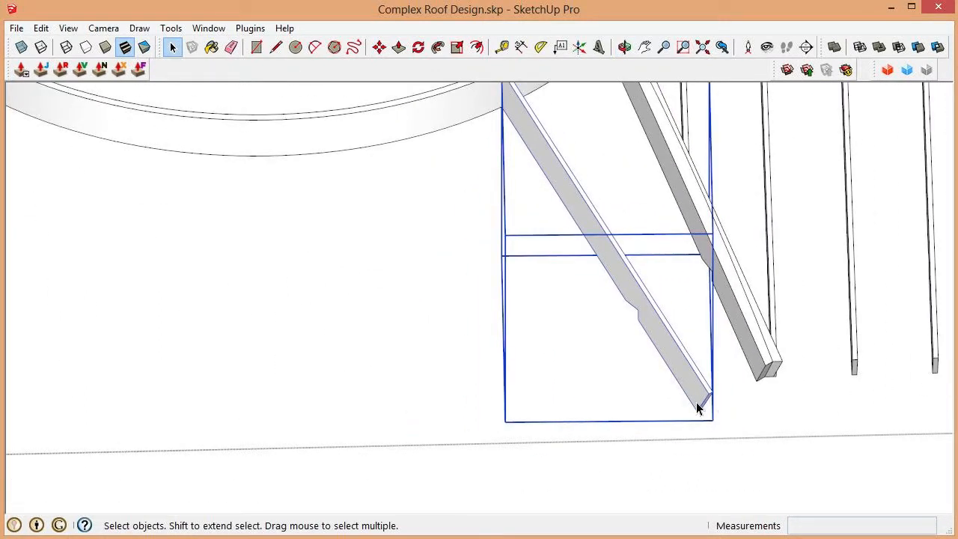
{"action": "scroll", "coordinate": [696, 397], "scroll_direction": "up", "scroll_amount": 4}
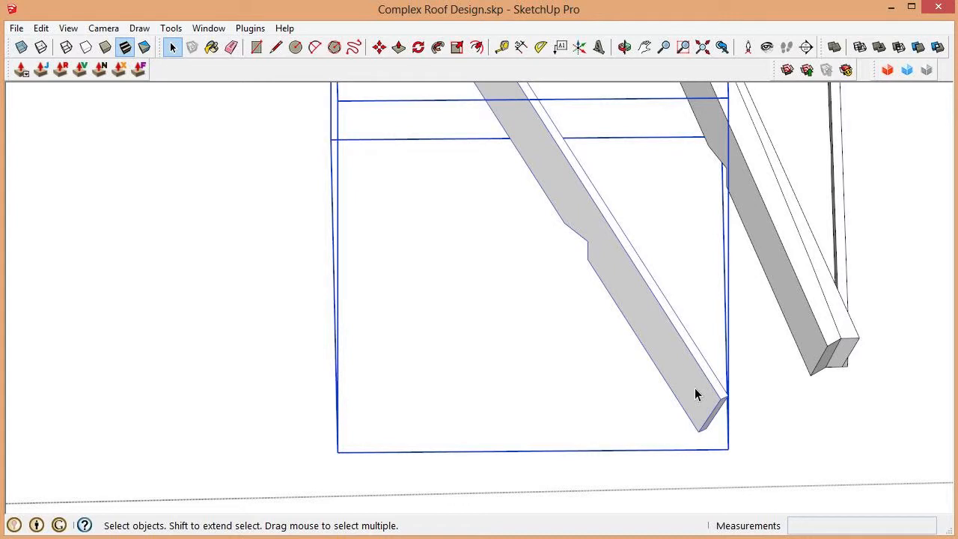
{"action": "key", "text": "c"}
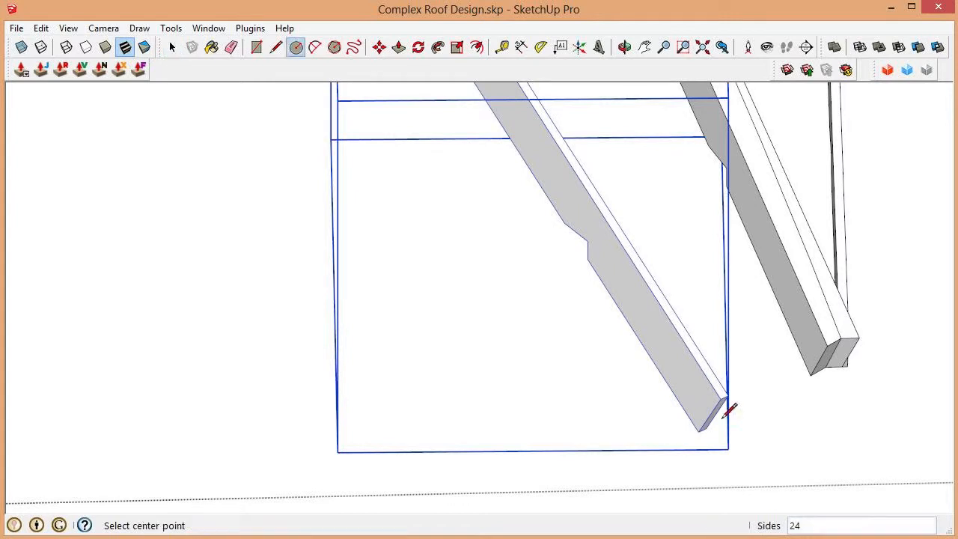
{"action": "scroll", "coordinate": [744, 414], "scroll_direction": "up", "scroll_amount": 5}
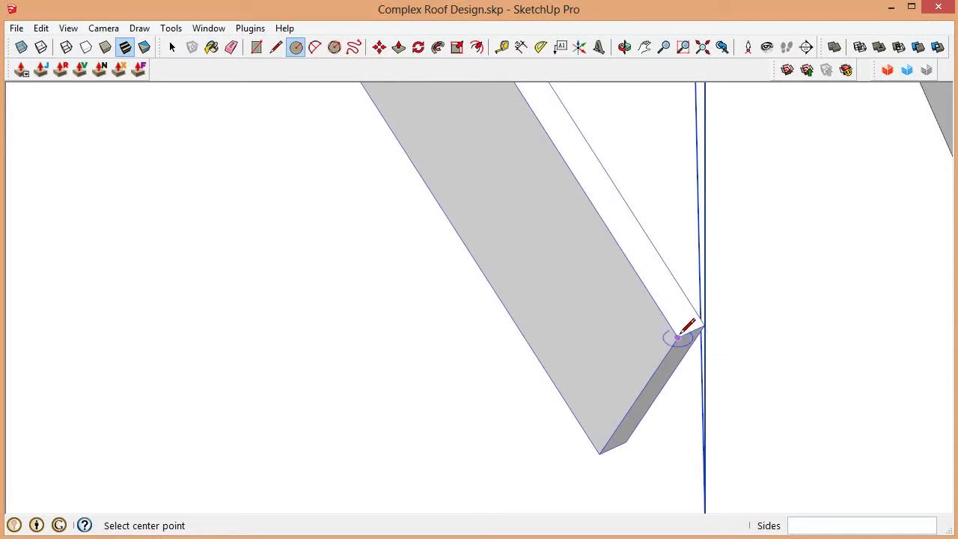
{"action": "left_click", "coordinate": [677, 337]}
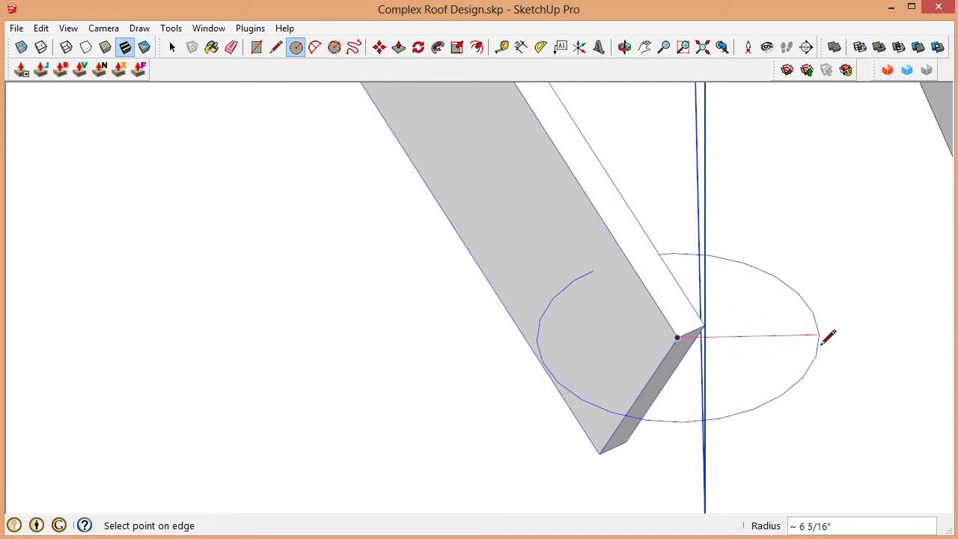
{"action": "type", "text": "24"}
{"action": "key", "text": "Return"}
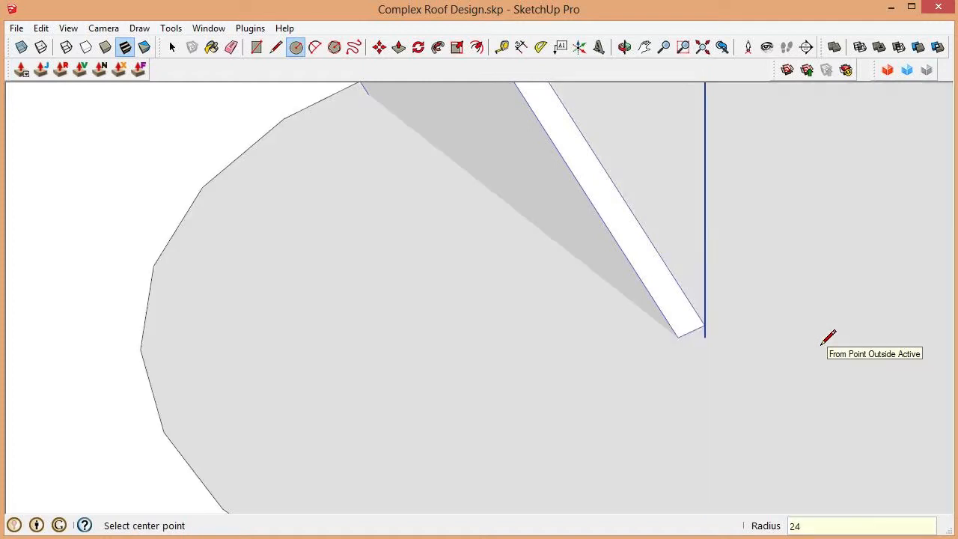
{"action": "scroll", "coordinate": [523, 270], "scroll_direction": "down", "scroll_amount": 2}
{"action": "key", "text": "space"}
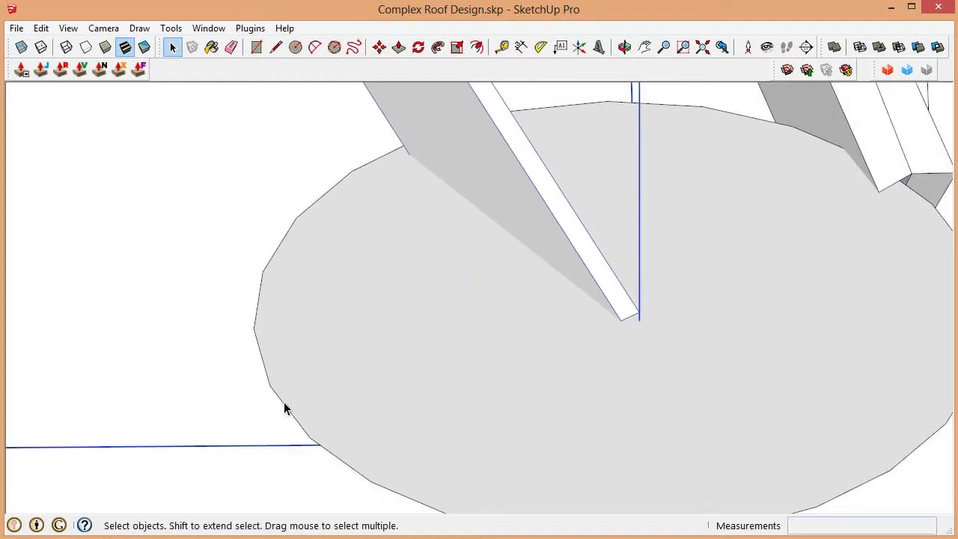
Set the new circle's segment count to 180.
{"action": "left_click", "coordinate": [284, 409]}
{"action": "scroll", "coordinate": [285, 410], "scroll_direction": "down", "scroll_amount": 2}
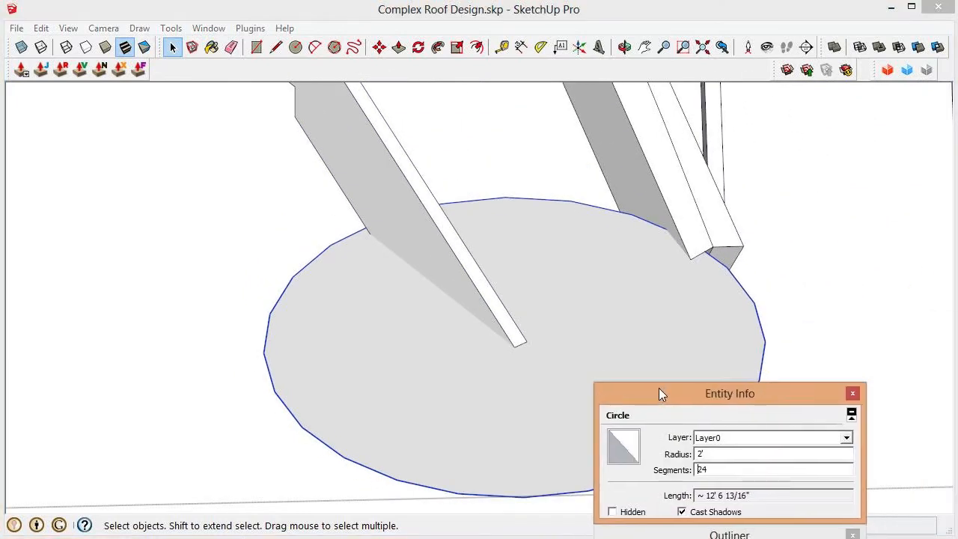
{"action": "left_click_drag", "start_coordinate": [659, 388], "coordinate": [645, 362]}
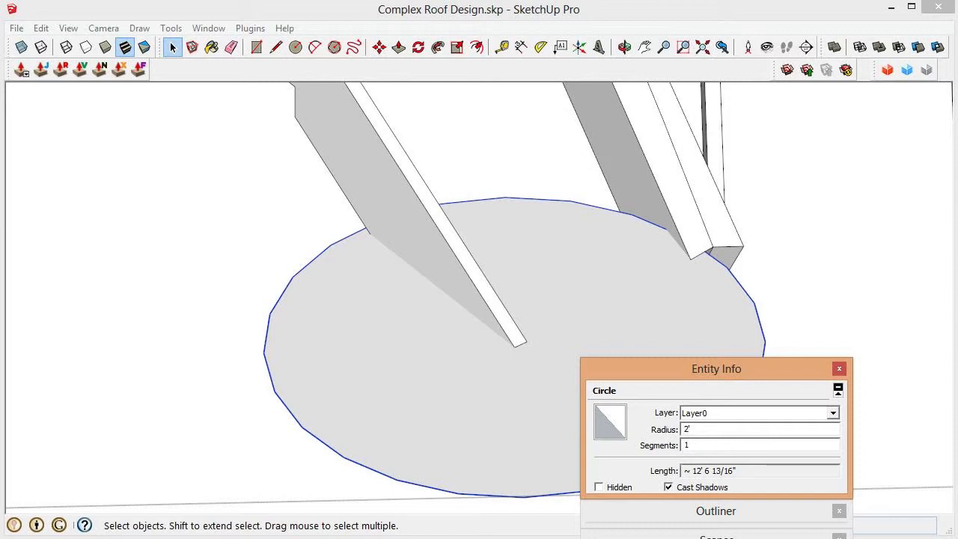
{"action": "key", "text": "Return"}
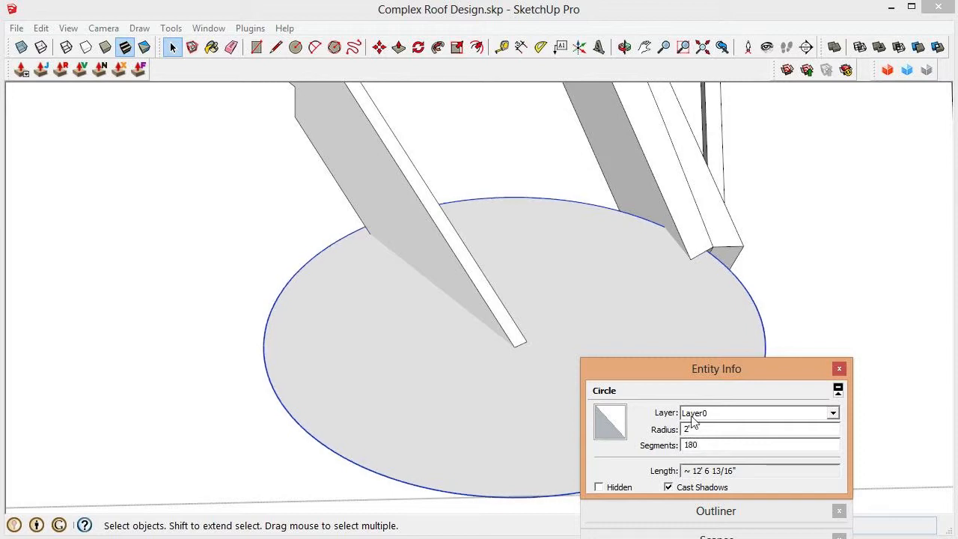
{"action": "left_click_drag", "start_coordinate": [676, 367], "coordinate": [956, 352]}
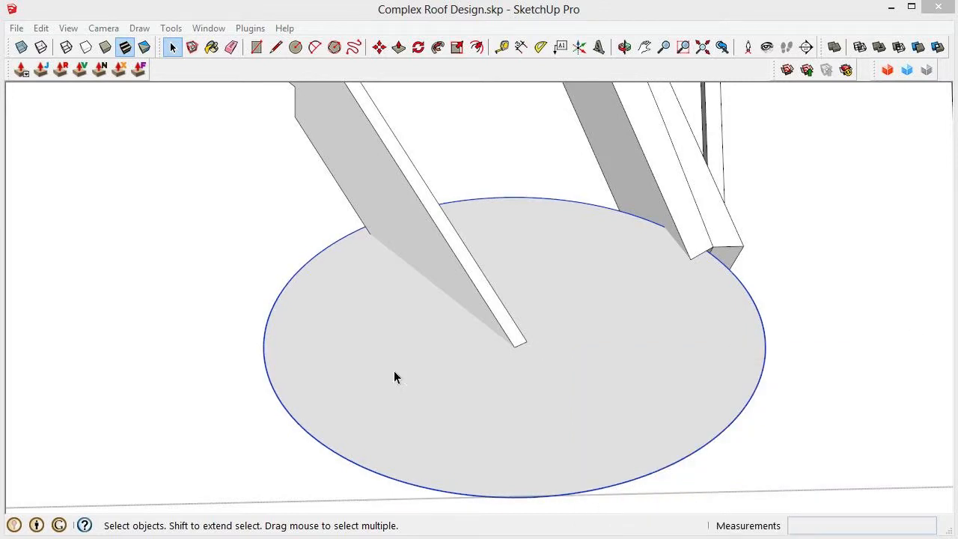
Rotate a copy of the turret rafter about the turret's centre point, from its tail corner to the circle's edge at the hip rafter.
{"action": "left_click", "coordinate": [407, 217]}
{"action": "scroll", "coordinate": [407, 207], "scroll_direction": "down", "scroll_amount": 8}
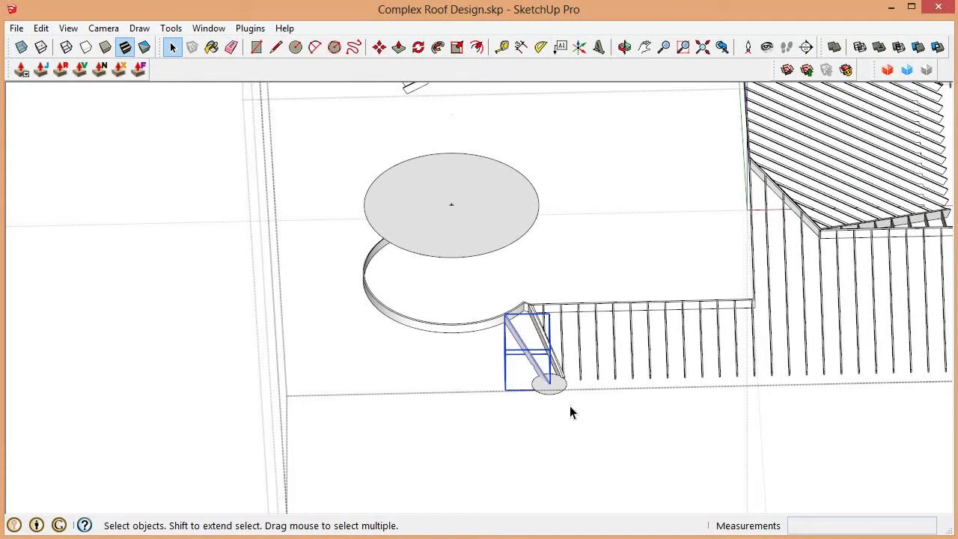
{"action": "key", "text": "q"}
{"action": "scroll", "coordinate": [453, 213], "scroll_direction": "up", "scroll_amount": 6}
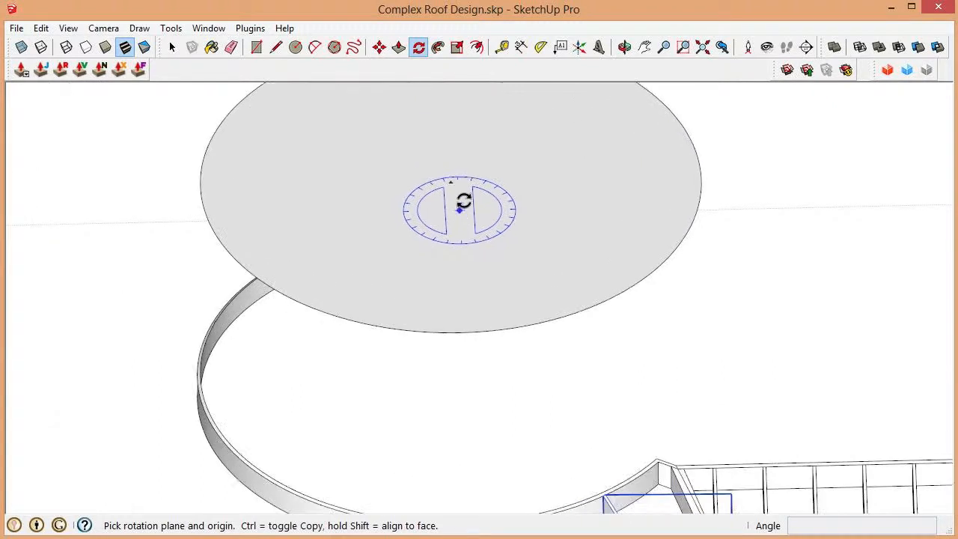
{"action": "scroll", "coordinate": [452, 185], "scroll_direction": "up", "scroll_amount": 2}
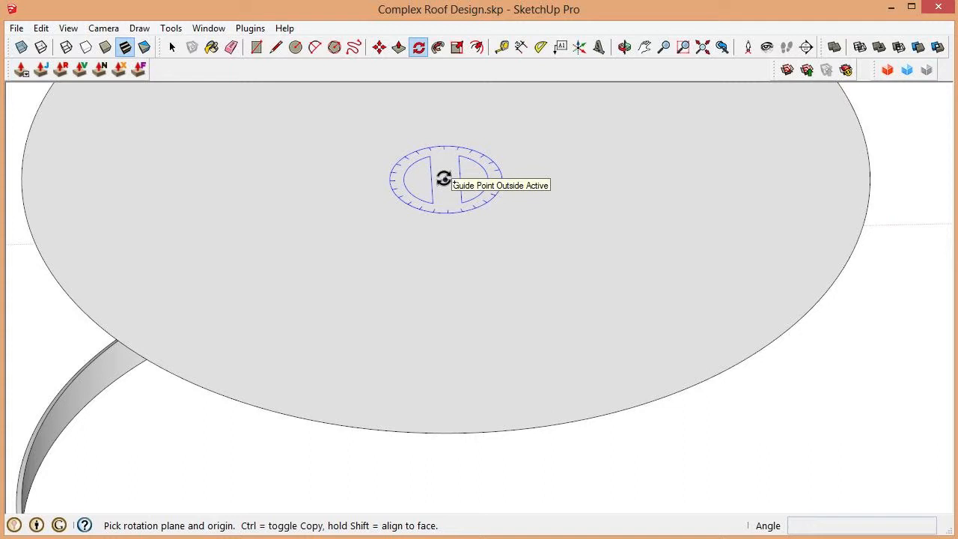
{"action": "scroll", "coordinate": [444, 179], "scroll_direction": "down", "scroll_amount": 4}
{"action": "scroll", "coordinate": [513, 451], "scroll_direction": "up", "scroll_amount": 5}
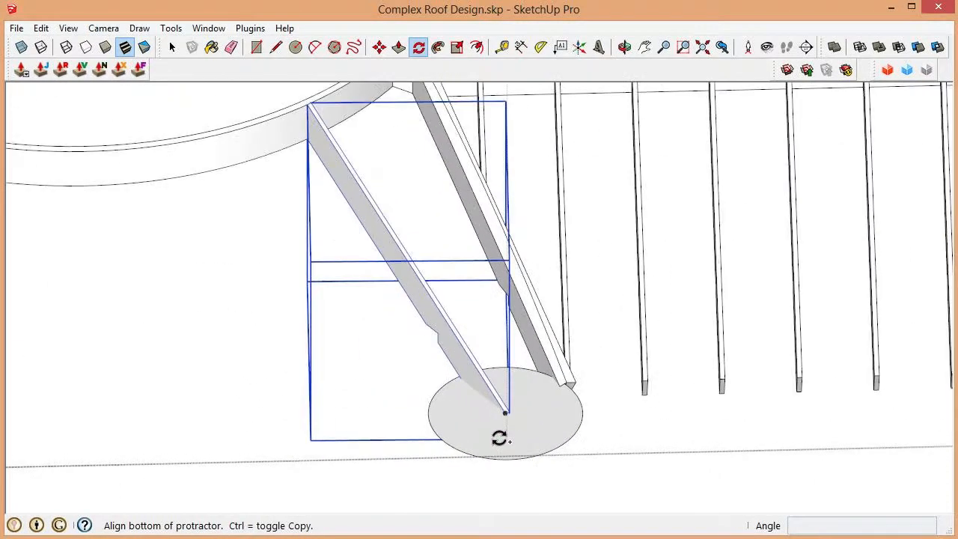
{"action": "scroll", "coordinate": [500, 438], "scroll_direction": "up", "scroll_amount": 5}
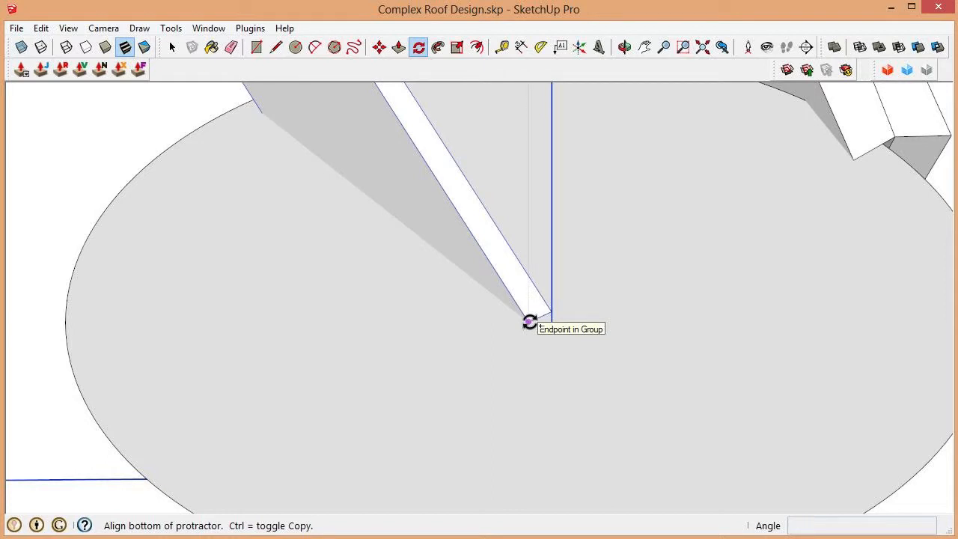
{"action": "left_click", "coordinate": [529, 321]}
{"action": "left_click", "coordinate": [514, 325]}
{"action": "scroll", "coordinate": [509, 325], "scroll_direction": "down", "scroll_amount": 4}
{"action": "scroll", "coordinate": [643, 255], "scroll_direction": "up", "scroll_amount": 2}
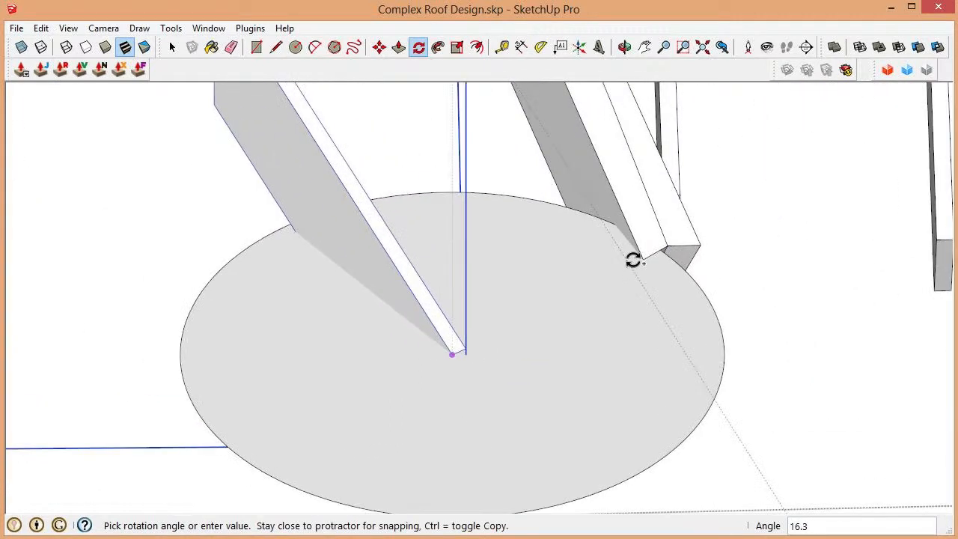
{"action": "scroll", "coordinate": [636, 258], "scroll_direction": "up", "scroll_amount": 3}
{"action": "middle_click_drag", "start_coordinate": [638, 257], "coordinate": [582, 182]}
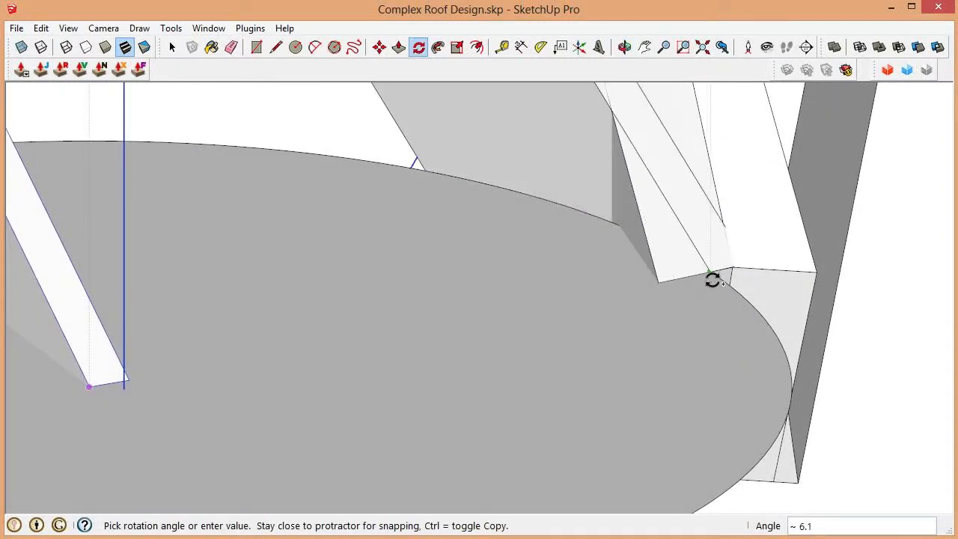
{"action": "mouse_move", "coordinate": [712, 279]}
{"action": "middle_mouse_down"}
{"action": "mouse_move", "coordinate": [553, 95]}
{"action": "mouse_move", "coordinate": [541, 262]}
{"action": "mouse_move", "coordinate": [605, 281]}
{"action": "mouse_move", "coordinate": [706, 274]}
{"action": "middle_mouse_up"}
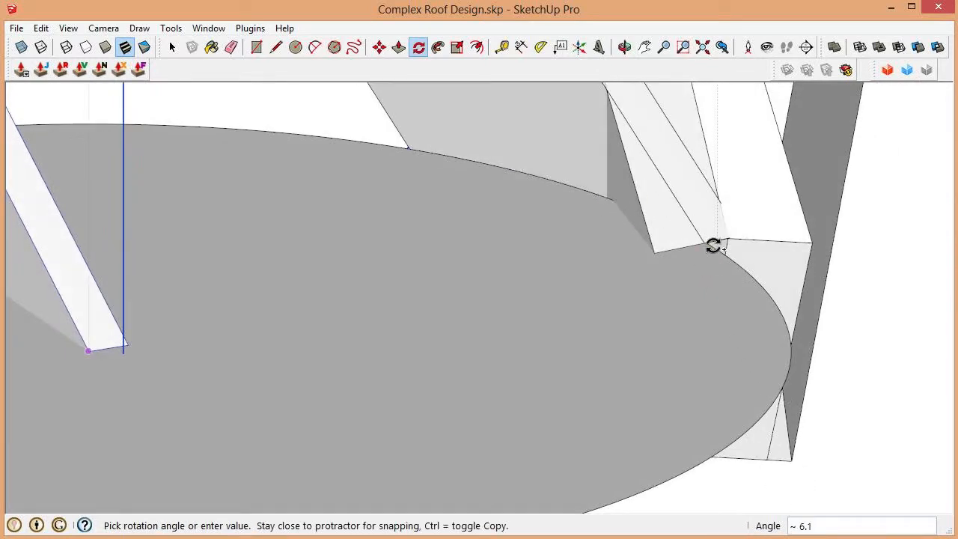
{"action": "scroll", "coordinate": [713, 246], "scroll_direction": "up", "scroll_amount": 3}
{"action": "scroll", "coordinate": [686, 244], "scroll_direction": "down", "scroll_amount": 4}
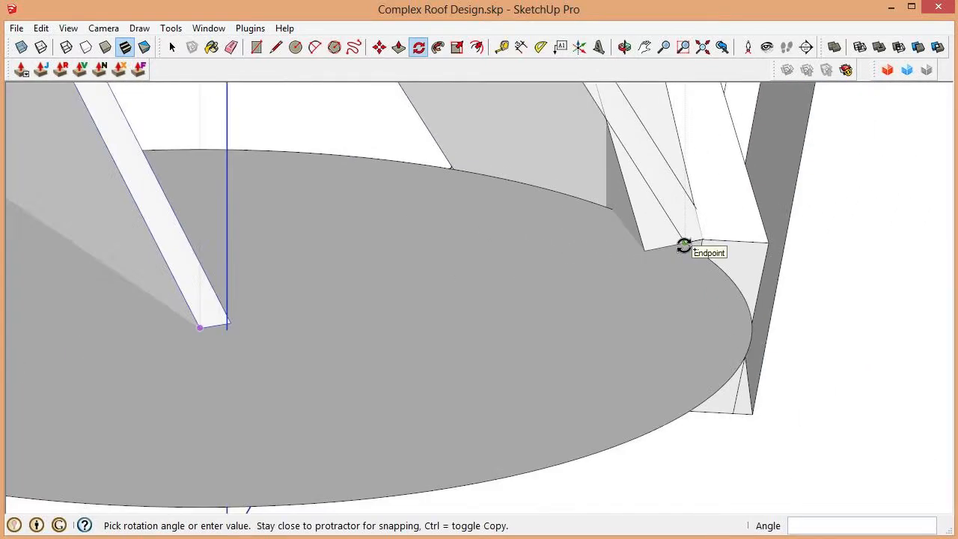
Finish rotating a rafter copy about 6.1° around the large circle's centre, ending at the small circle's edge beside the hip.
{"action": "middle_click_drag", "start_coordinate": [684, 246], "coordinate": [636, 257]}
{"action": "scroll", "coordinate": [637, 257], "scroll_direction": "up", "scroll_amount": 6}
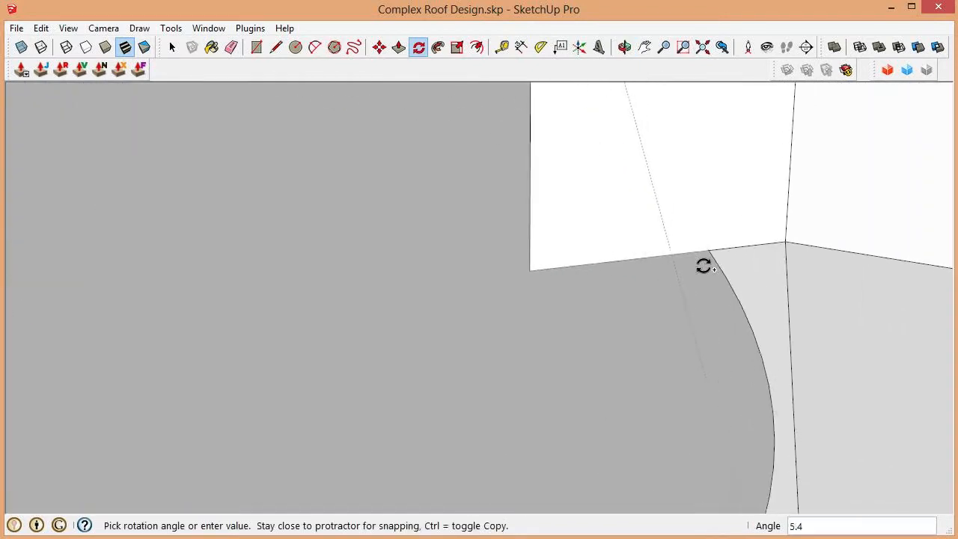
{"action": "scroll", "coordinate": [708, 258], "scroll_direction": "up", "scroll_amount": 3}
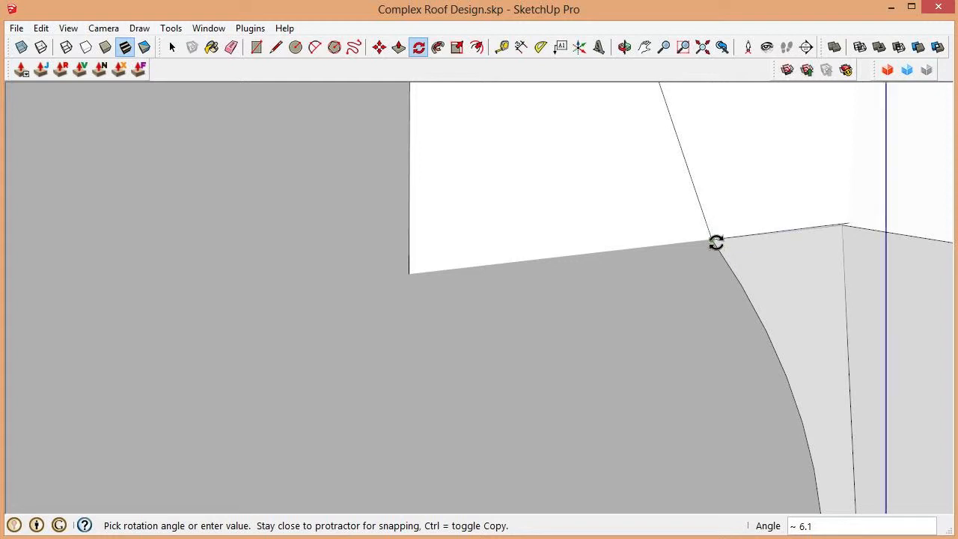
{"action": "left_click", "coordinate": [716, 243]}
{"action": "scroll", "coordinate": [712, 326], "scroll_direction": "down", "scroll_amount": 6}
{"action": "middle_click_drag", "start_coordinate": [711, 324], "coordinate": [801, 378]}
{"action": "scroll", "coordinate": [802, 381], "scroll_direction": "down", "scroll_amount": 5}
{"action": "scroll", "coordinate": [802, 383], "scroll_direction": "down", "scroll_amount": 5}
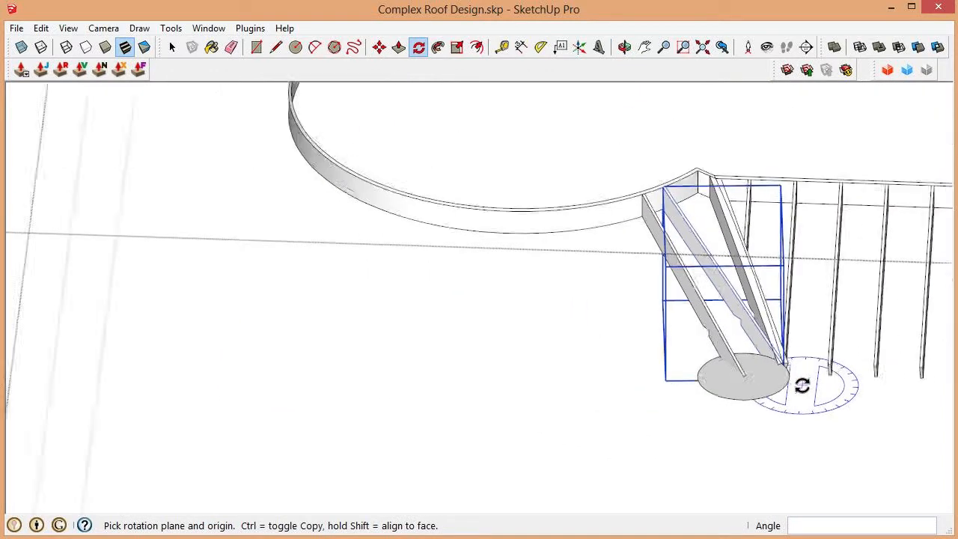
Rotate a copy of the rafter at the small circle's centre about 6.1° around the large circle's centre, away from the hip.
{"action": "key", "text": "space"}
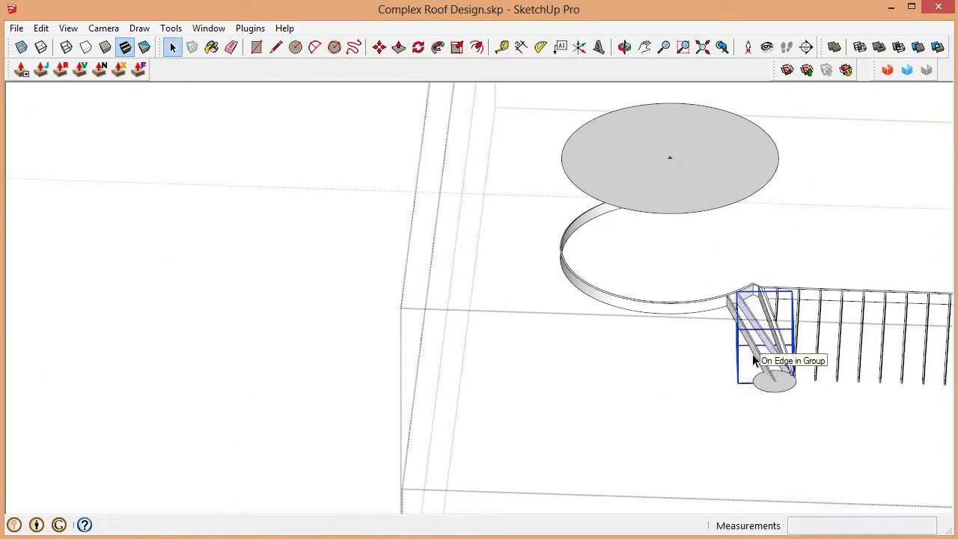
{"action": "scroll", "coordinate": [758, 345], "scroll_direction": "up", "scroll_amount": 6}
{"action": "key", "text": "q"}
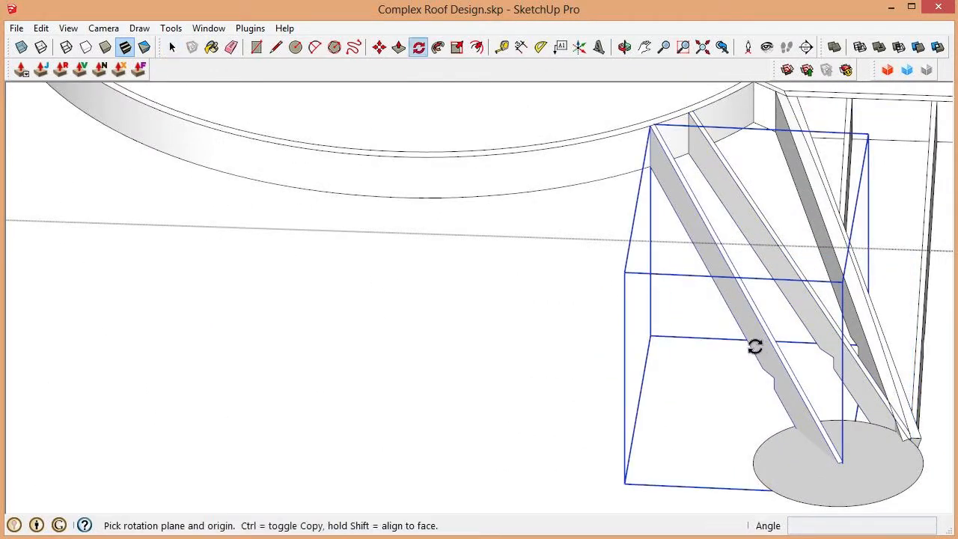
{"action": "scroll", "coordinate": [753, 346], "scroll_direction": "down", "scroll_amount": 6}
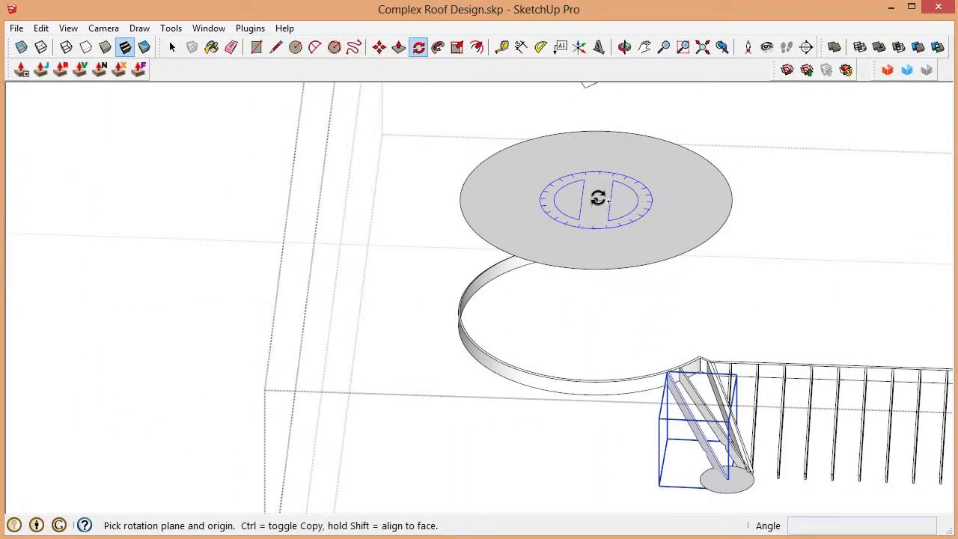
{"action": "left_click", "coordinate": [598, 197]}
{"action": "scroll", "coordinate": [714, 472], "scroll_direction": "up", "scroll_amount": 6}
{"action": "scroll", "coordinate": [714, 470], "scroll_direction": "up", "scroll_amount": 2}
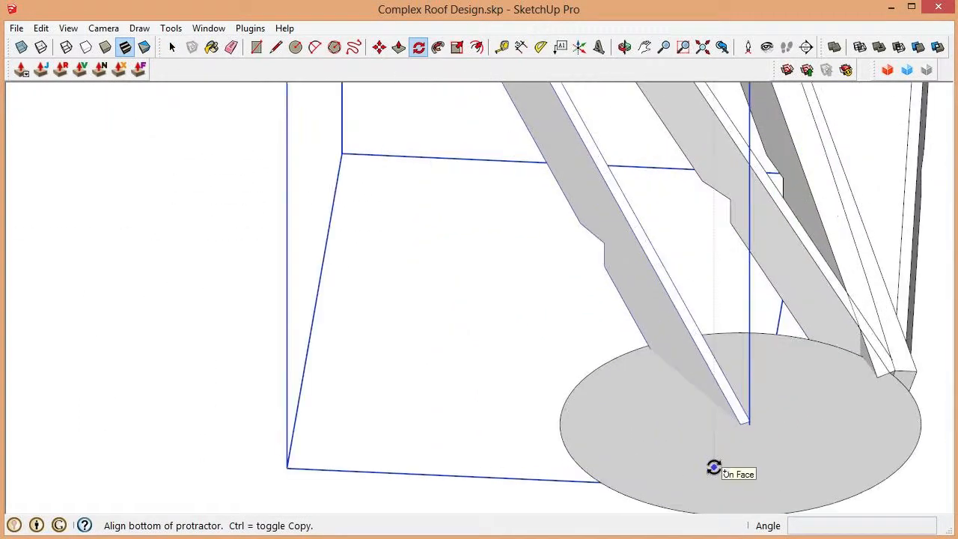
{"action": "scroll", "coordinate": [738, 441], "scroll_direction": "up", "scroll_amount": 4}
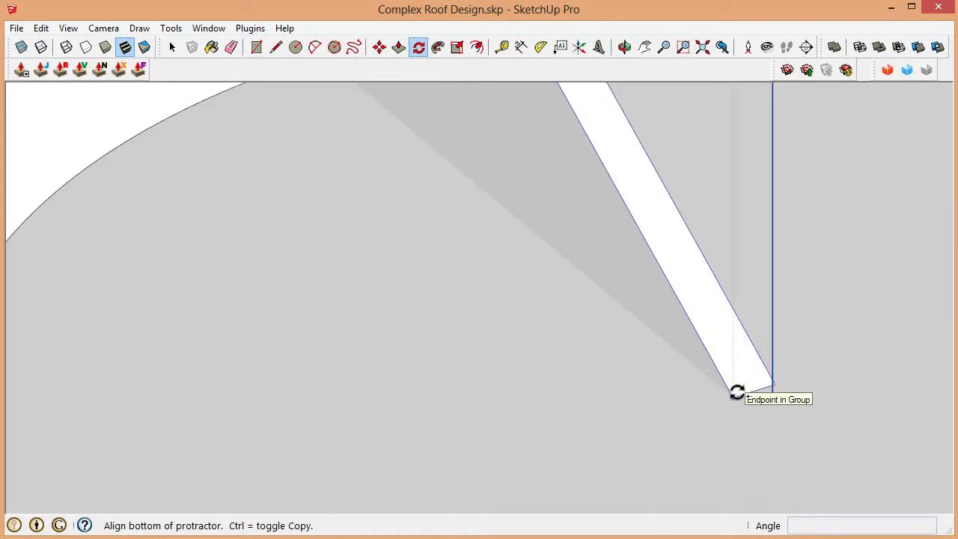
{"action": "left_click", "coordinate": [737, 393]}
{"action": "scroll", "coordinate": [740, 389], "scroll_direction": "down", "scroll_amount": 5}
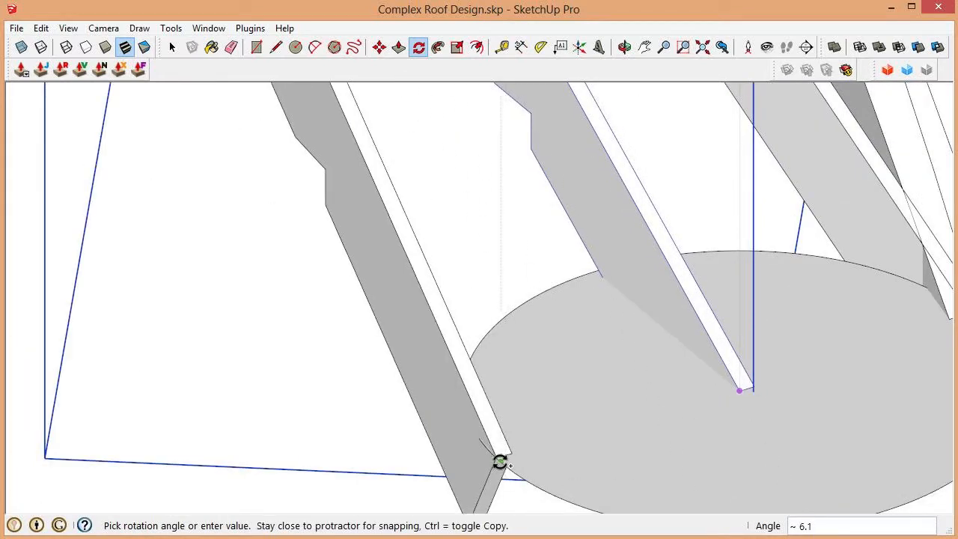
{"action": "scroll", "coordinate": [499, 462], "scroll_direction": "up", "scroll_amount": 3}
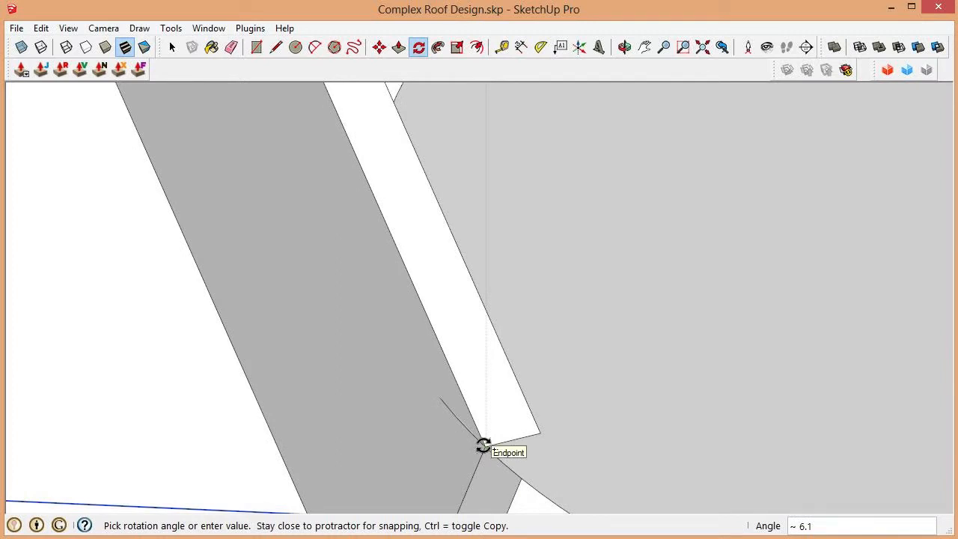
{"action": "left_click", "coordinate": [481, 443]}
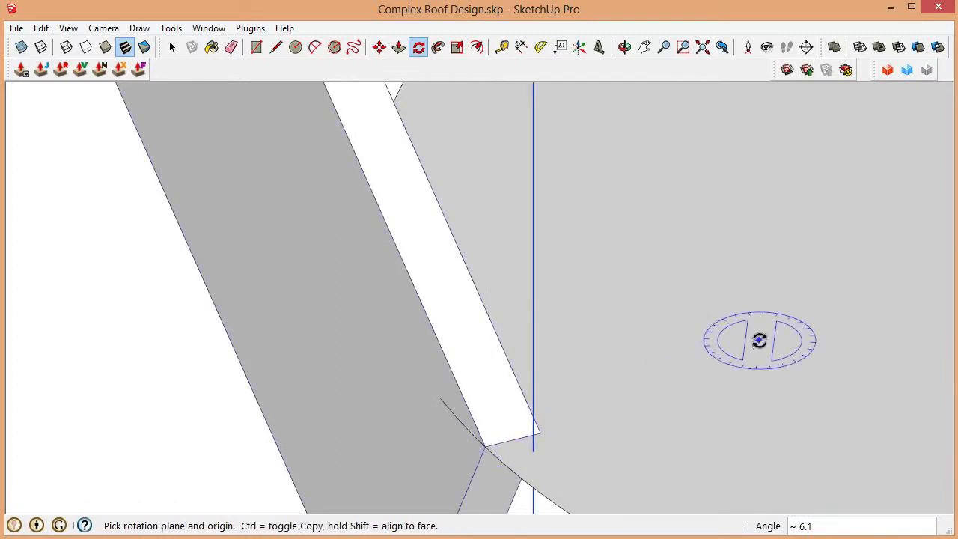
Multiply the last rotated rafter copy by 30 to array rafters around the curved wall.
{"action": "scroll", "coordinate": [758, 340], "scroll_direction": "down", "scroll_amount": 3}
{"action": "scroll", "coordinate": [759, 340], "scroll_direction": "down", "scroll_amount": 2}
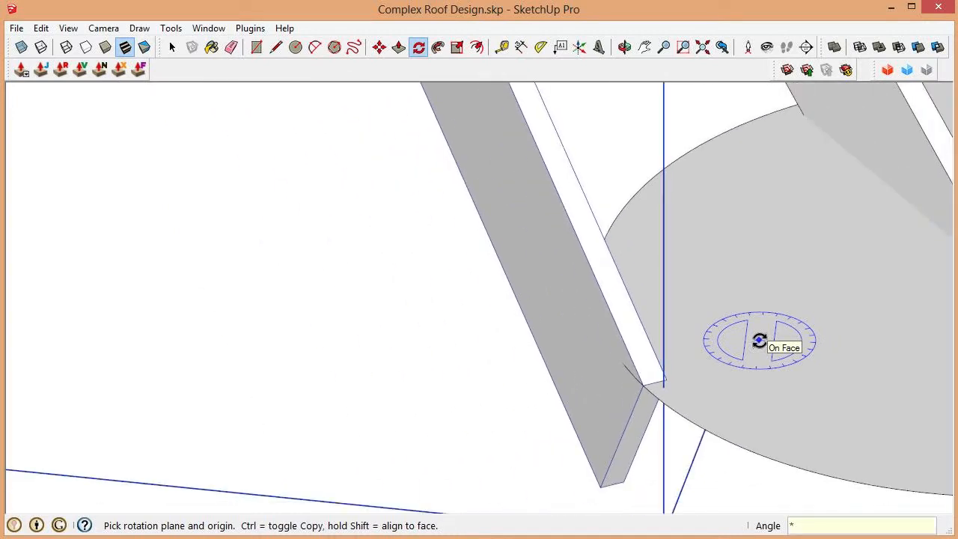
{"action": "type", "text": "0"}
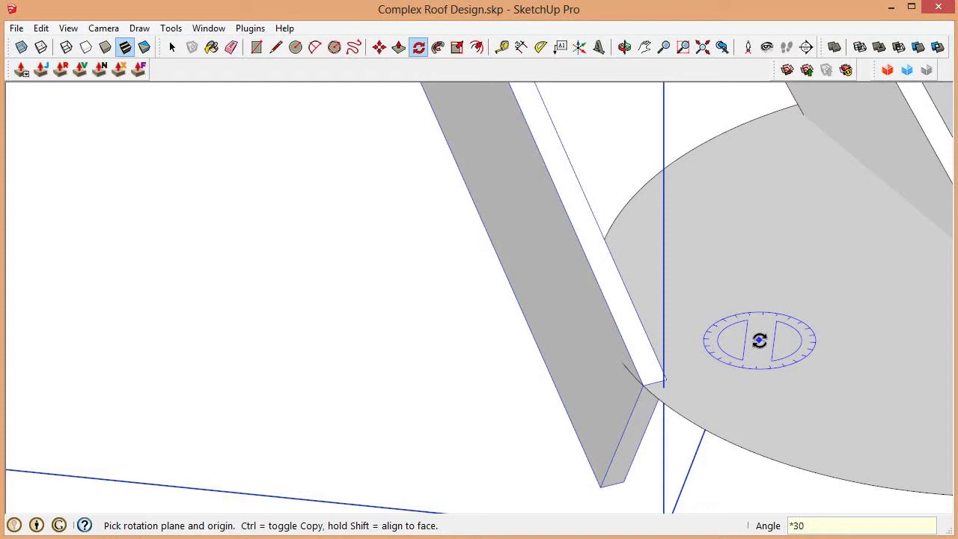
{"action": "scroll", "coordinate": [759, 340], "scroll_direction": "down", "scroll_amount": 2}
{"action": "key", "text": "Return"}
{"action": "scroll", "coordinate": [754, 424], "scroll_direction": "down", "scroll_amount": 4}
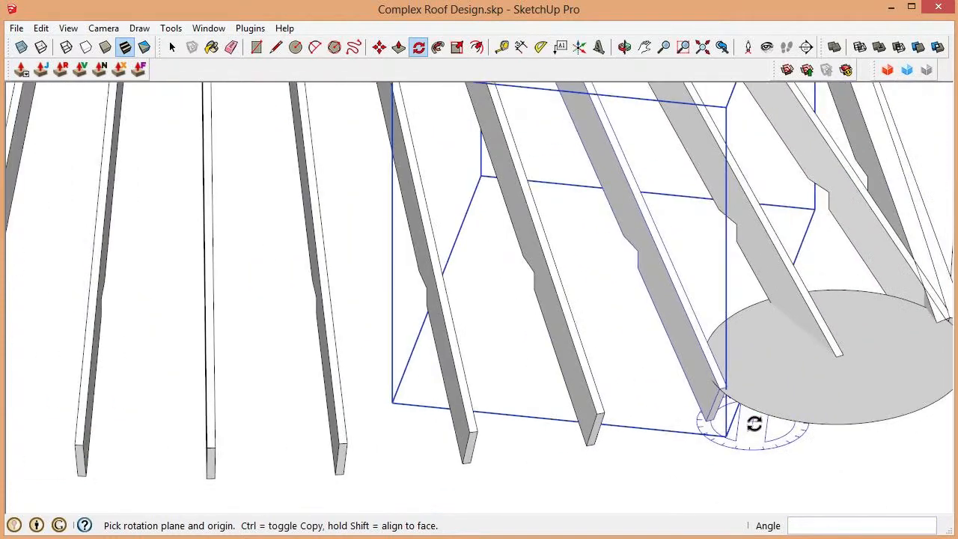
Delete the small spacing circle, including its face and edge, at the rafter tails near the hip.
{"action": "scroll", "coordinate": [755, 423], "scroll_direction": "down", "scroll_amount": 3}
{"action": "middle_click_drag", "start_coordinate": [718, 391], "coordinate": [532, 321]}
{"action": "scroll", "coordinate": [746, 367], "scroll_direction": "up", "scroll_amount": 6}
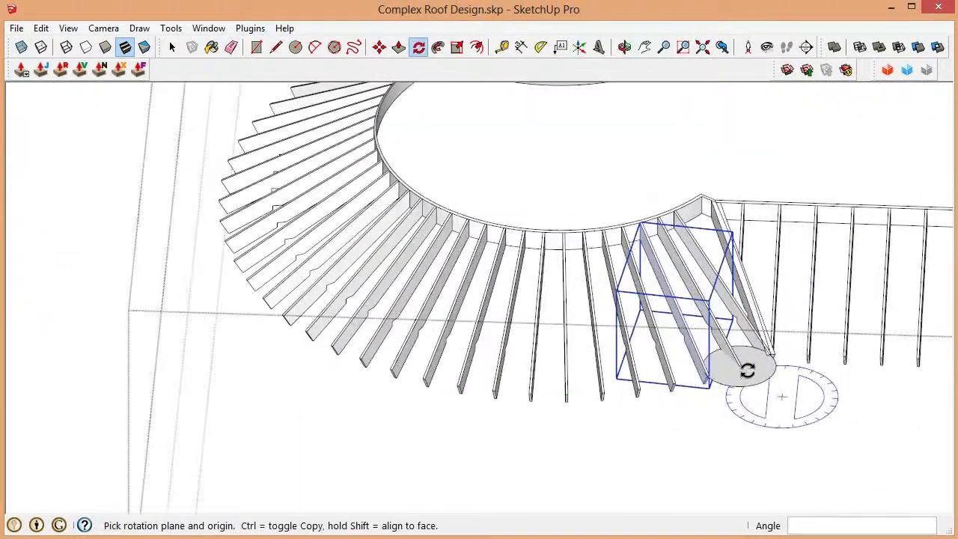
{"action": "key", "text": "space"}
{"action": "left_click", "coordinate": [748, 402]}
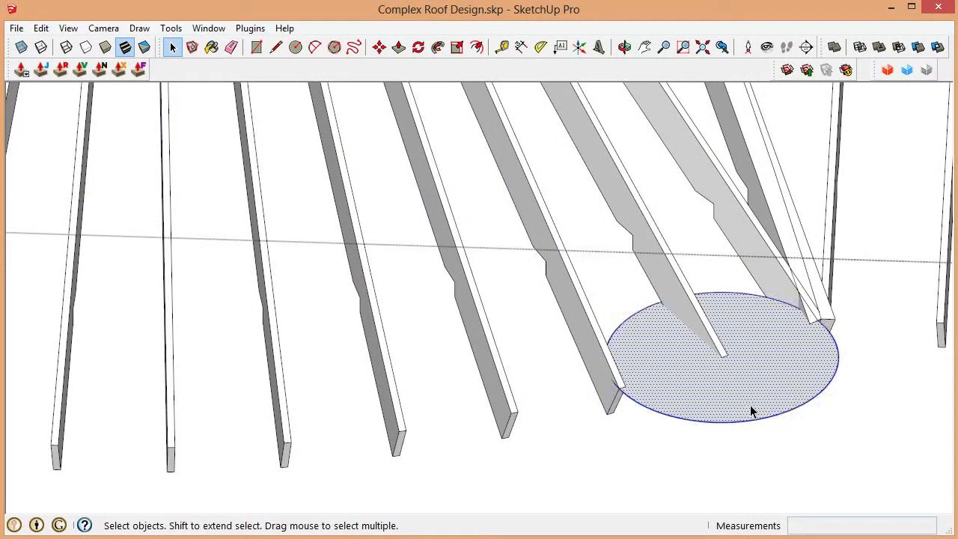
{"action": "key", "text": "Delete"}
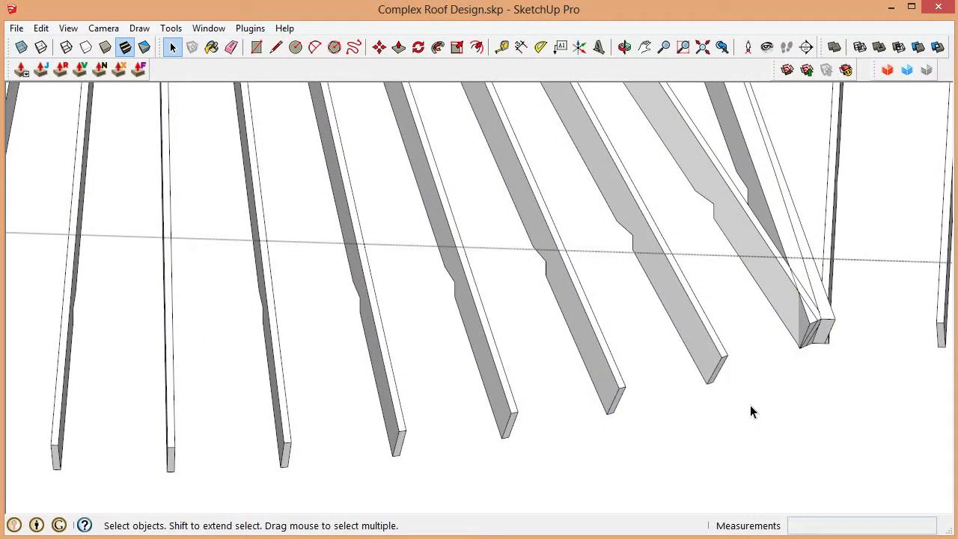
Open the radial rafter that runs into the hip for editing and draw a circle about 3' 2 13/16" in radius across its tail.
{"action": "left_click", "coordinate": [776, 286]}
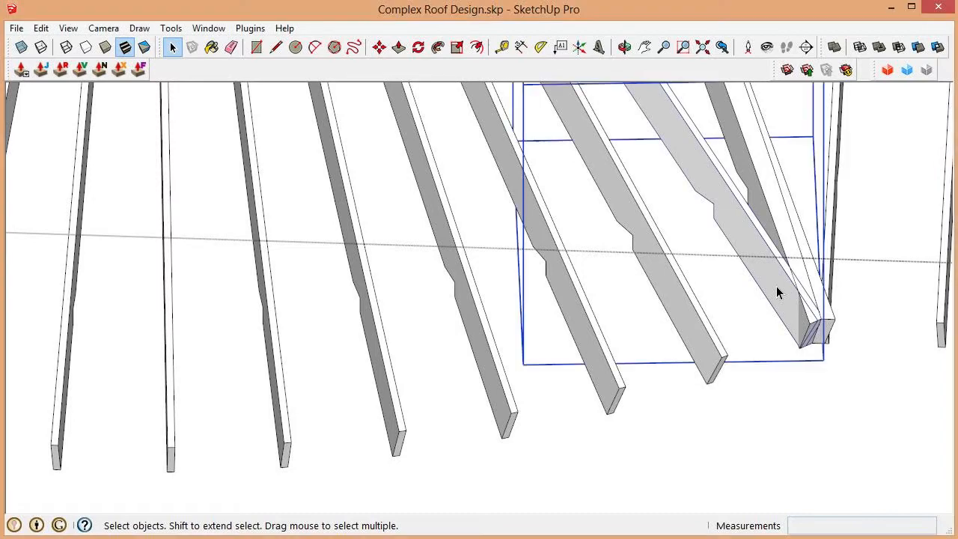
{"action": "middle_click_drag", "start_coordinate": [776, 285], "coordinate": [840, 273]}
{"action": "scroll", "coordinate": [770, 235], "scroll_direction": "up", "scroll_amount": 3}
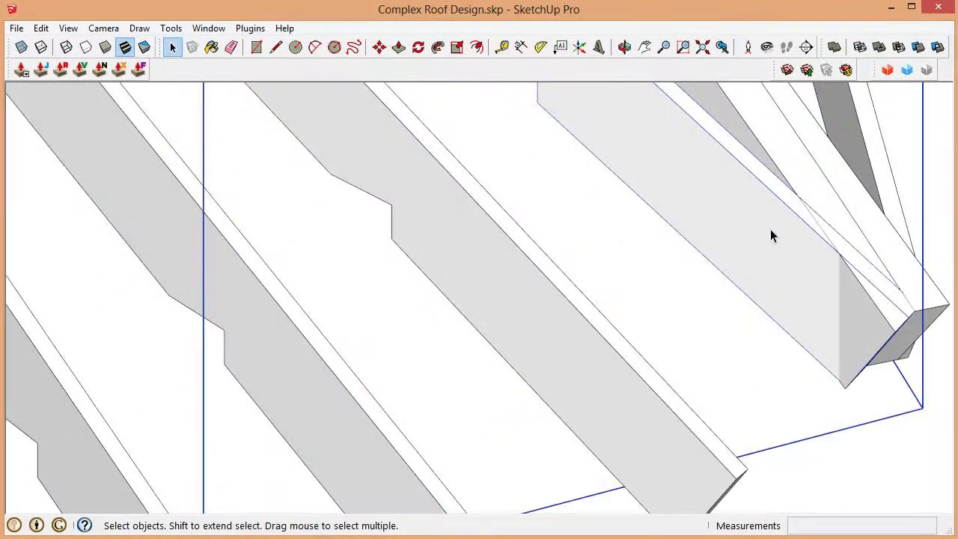
{"action": "double_click", "coordinate": [770, 235]}
{"action": "left_click", "coordinate": [768, 236]}
{"action": "middle_click_drag", "start_coordinate": [768, 236], "coordinate": [815, 280]}
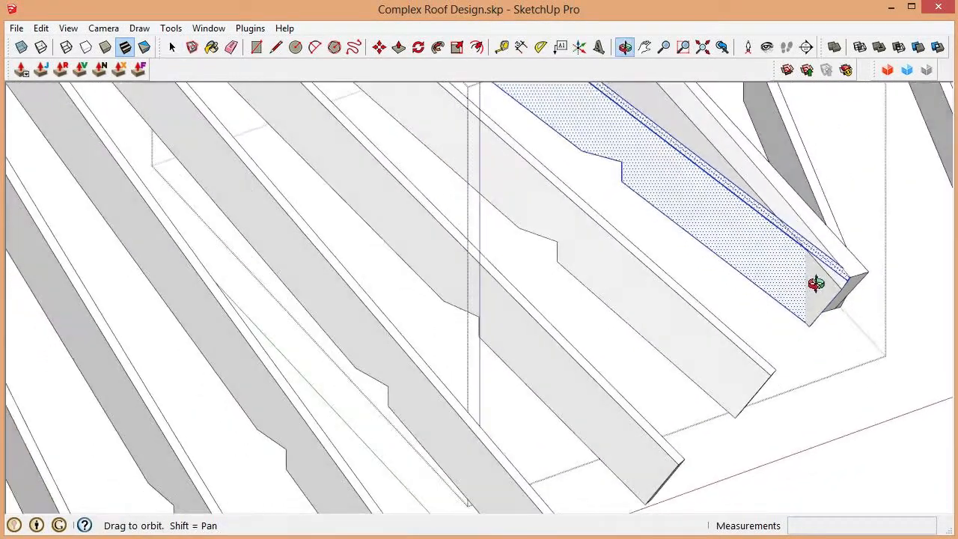
{"action": "key", "text": "c"}
{"action": "left_click", "coordinate": [815, 284]}
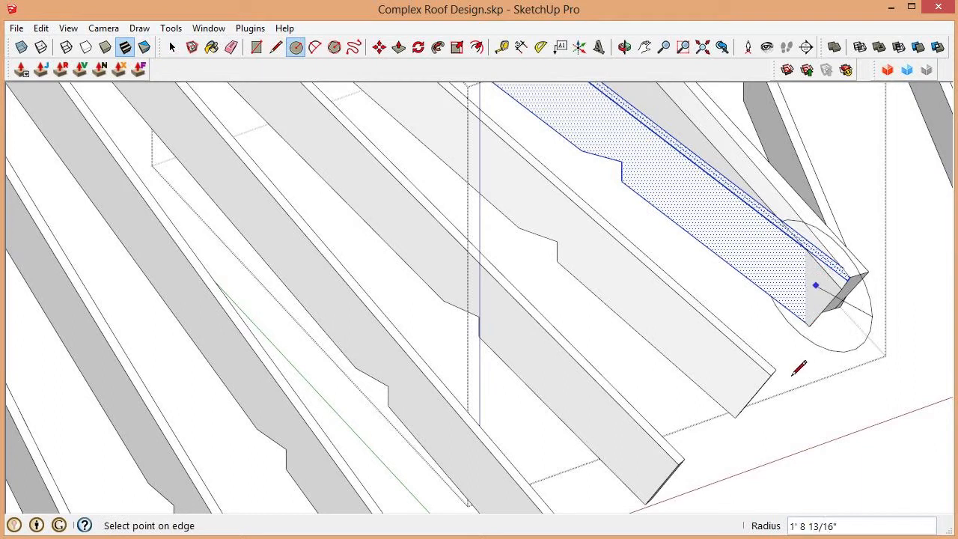
{"action": "left_click", "coordinate": [773, 451]}
{"action": "scroll", "coordinate": [778, 445], "scroll_direction": "down", "scroll_amount": 3}
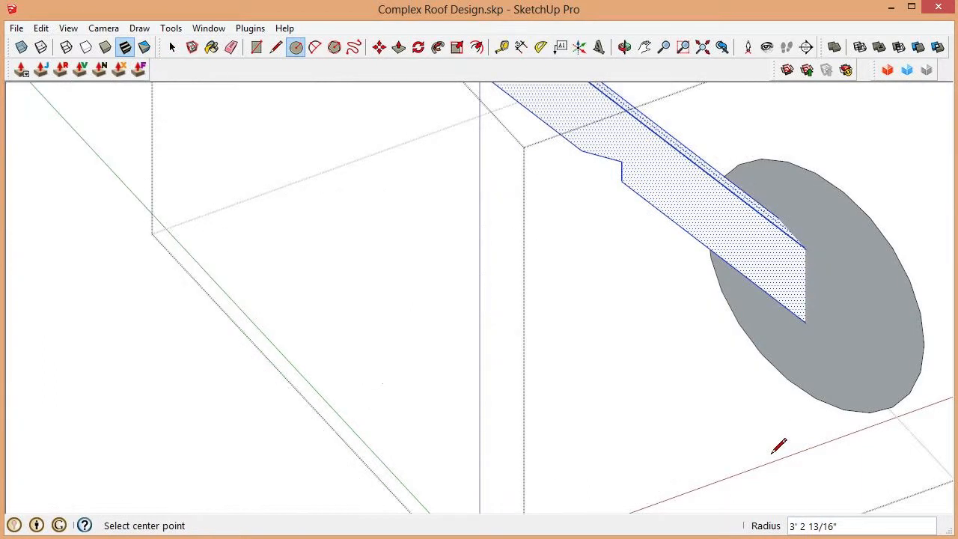
Trim the rafter's tail along the circle's plane, delete the circle and excess geometry, and return to the whole roof framing.
{"action": "key", "text": "space"}
{"action": "left_click", "coordinate": [774, 321], "text": "shift"}
{"action": "right_click", "coordinate": [774, 321]}
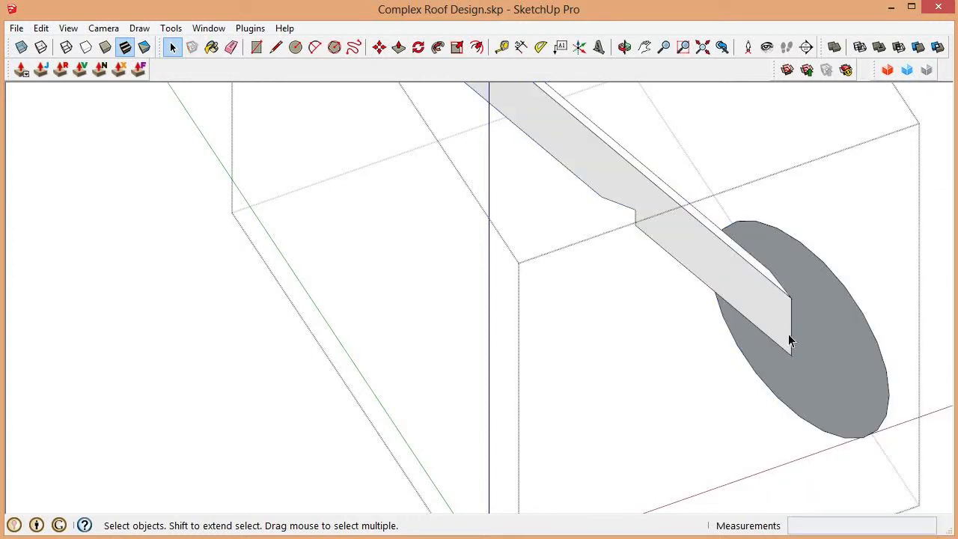
{"action": "left_click_drag", "start_coordinate": [802, 459], "coordinate": [795, 470]}
{"action": "key", "text": "Delete"}
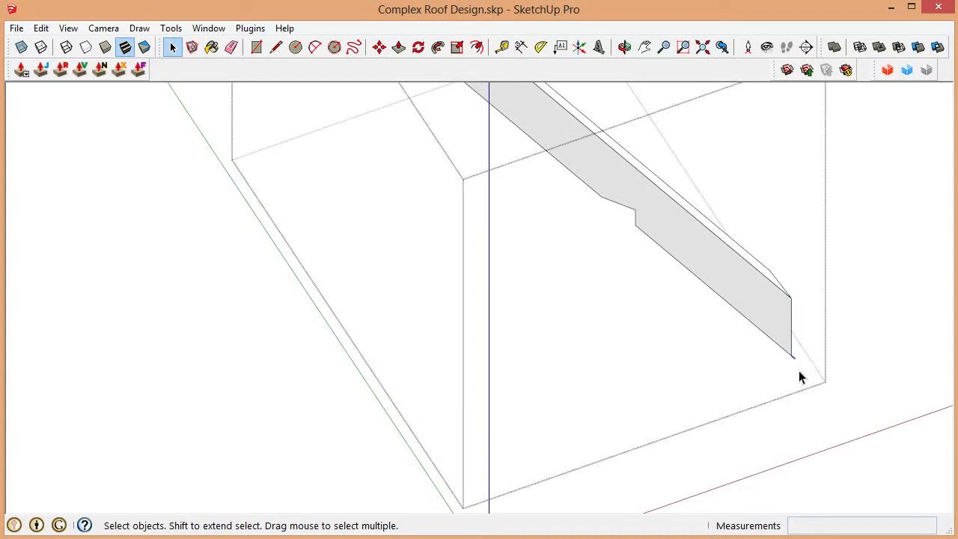
{"action": "middle_click_drag", "start_coordinate": [799, 378], "coordinate": [675, 299]}
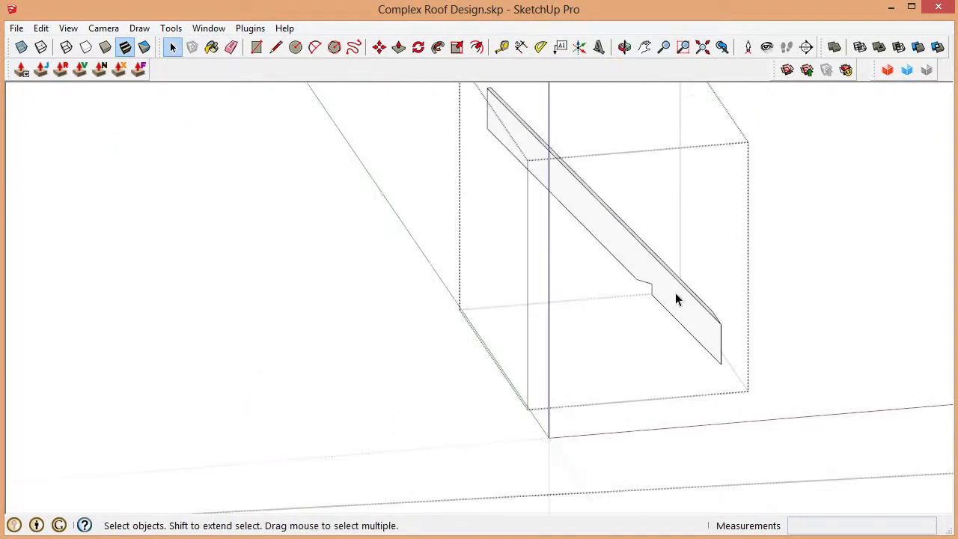
{"action": "key", "text": "ctrl+shift+h"}
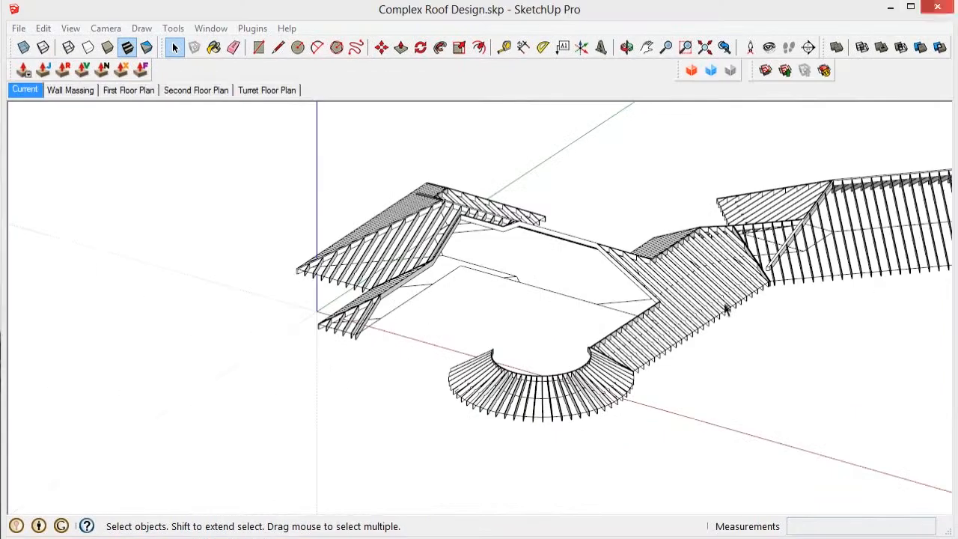
Unhide the Wall Massing group beneath the roof framing.
{"action": "scroll", "coordinate": [556, 321], "scroll_direction": "up", "scroll_amount": 5}
{"action": "middle_click_drag", "start_coordinate": [673, 359], "coordinate": [618, 291]}
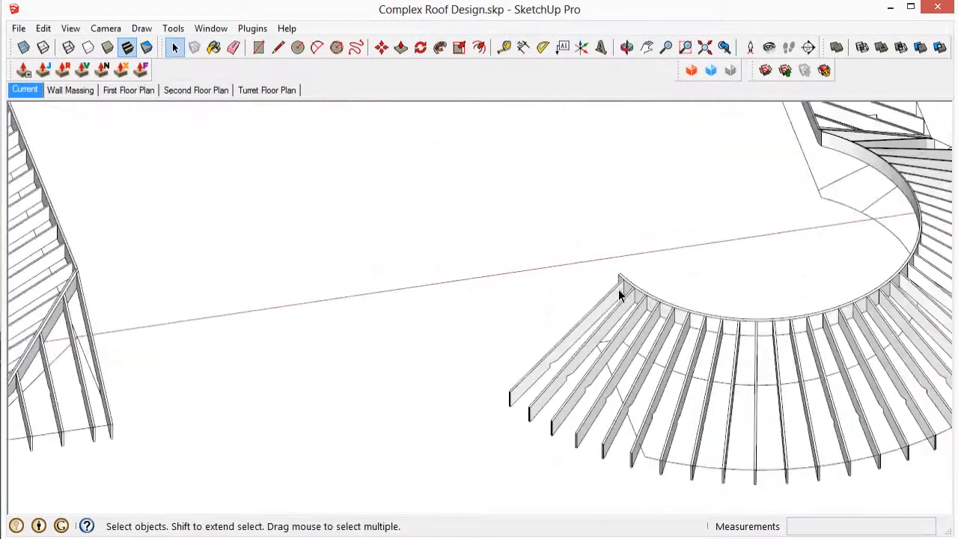
{"action": "scroll", "coordinate": [670, 247], "scroll_direction": "down", "scroll_amount": 3}
{"action": "middle_click_drag", "start_coordinate": [649, 341], "coordinate": [566, 340]}
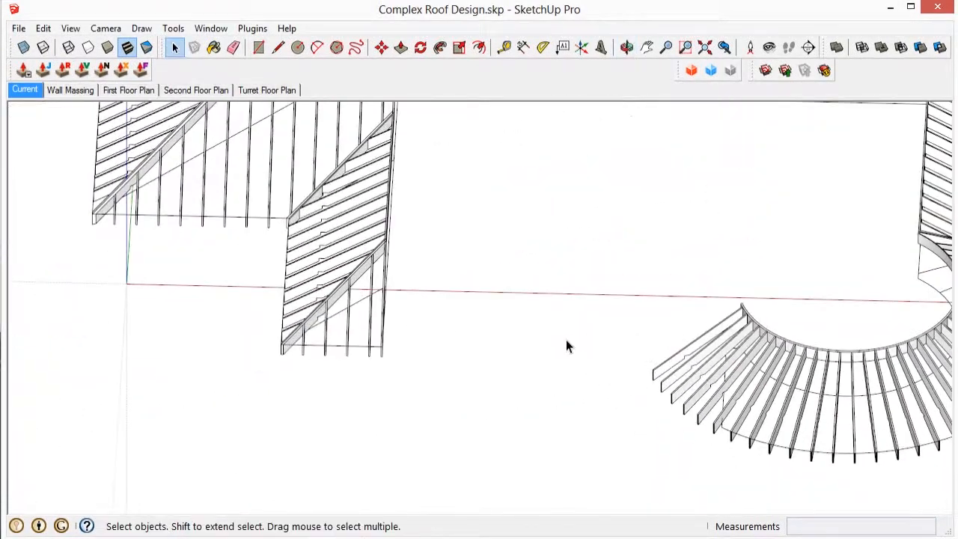
{"action": "scroll", "coordinate": [566, 341], "scroll_direction": "down", "scroll_amount": 3}
{"action": "middle_click_drag", "start_coordinate": [654, 356], "coordinate": [591, 340]}
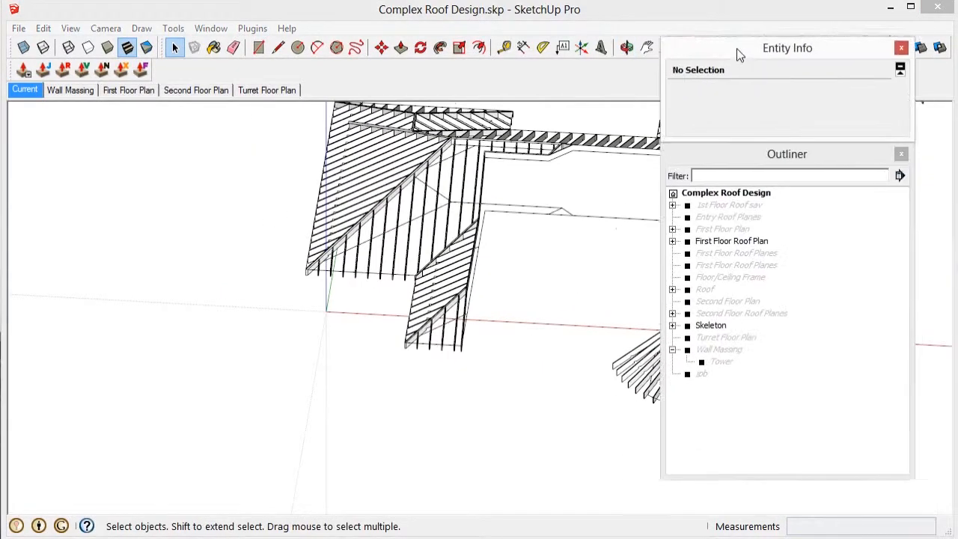
{"action": "left_click_drag", "start_coordinate": [737, 54], "coordinate": [727, 61]}
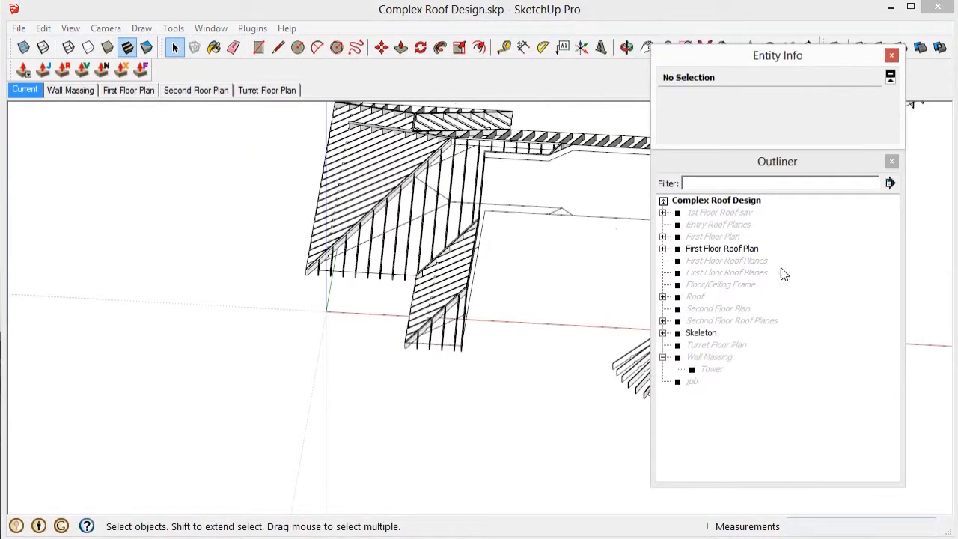
{"action": "right_click", "coordinate": [703, 358]}
{"action": "left_click", "coordinate": [734, 277]}
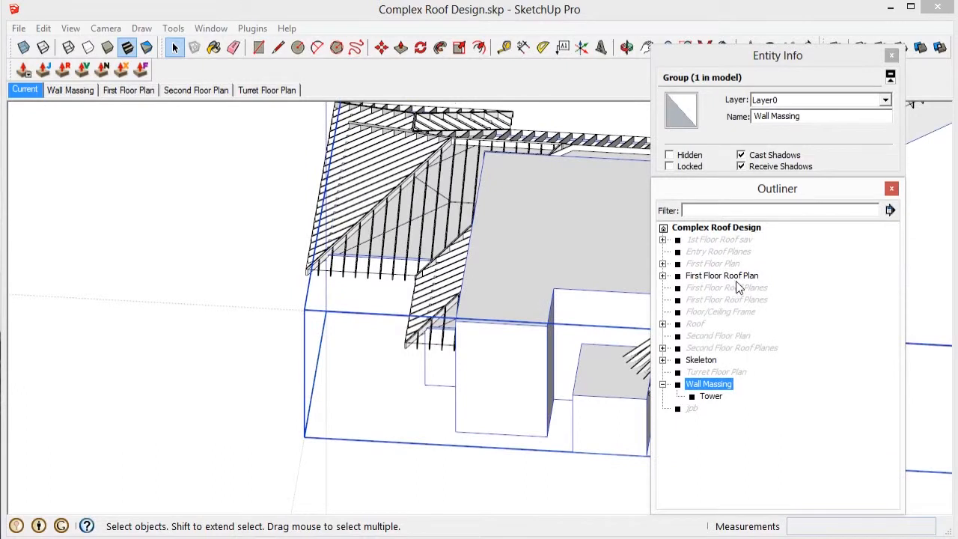
Unhide the Entry Roof Planes group and the first of the two First Floor Roof Planes groups.
{"action": "right_click", "coordinate": [703, 252]}
{"action": "left_click", "coordinate": [760, 260]}
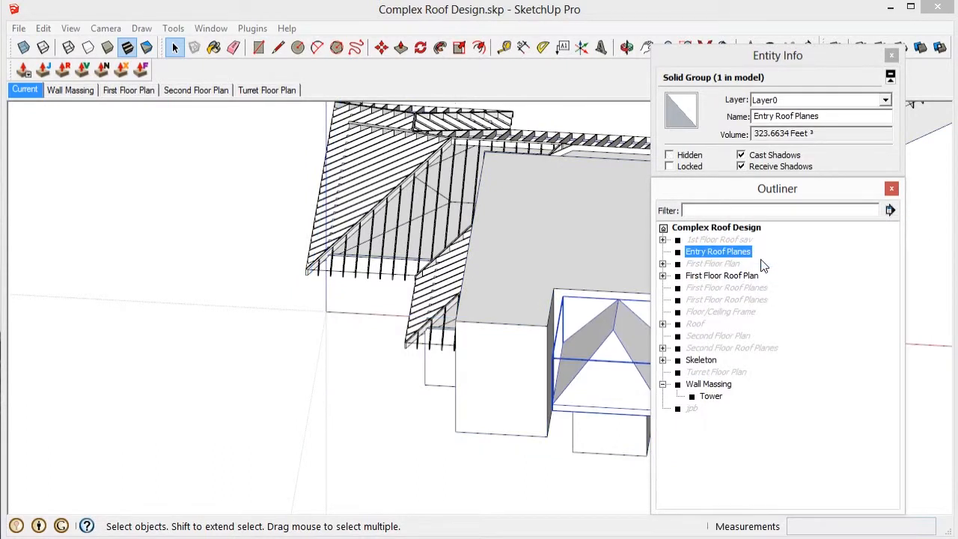
{"action": "right_click", "coordinate": [727, 287]}
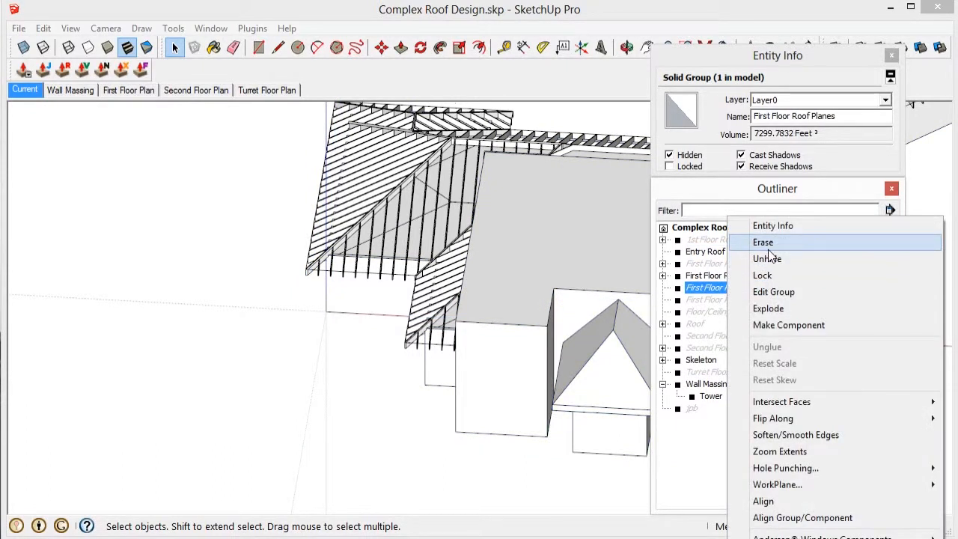
{"action": "left_click", "coordinate": [770, 259]}
Collapse the Entity Info and Outliner windows, move them aside, and examine where the entry roof meets the curved roof.
{"action": "left_click", "coordinate": [716, 58]}
{"action": "left_click", "coordinate": [720, 85]}
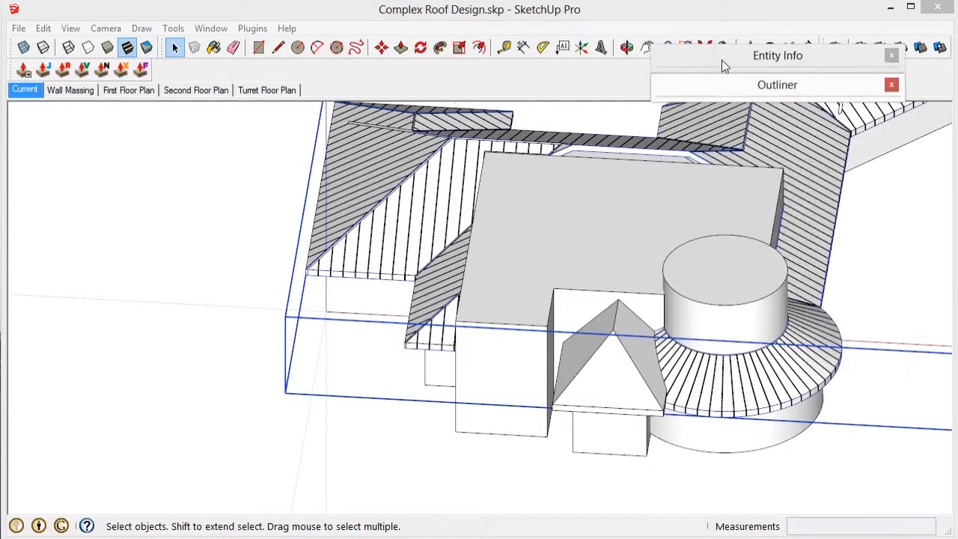
{"action": "left_click_drag", "start_coordinate": [722, 60], "coordinate": [96, 159]}
{"action": "scroll", "coordinate": [703, 408], "scroll_direction": "up", "scroll_amount": 4}
{"action": "mouse_move", "coordinate": [703, 408]}
{"action": "middle_mouse_down"}
{"action": "mouse_move", "coordinate": [622, 215]}
{"action": "mouse_move", "coordinate": [630, 161]}
{"action": "middle_mouse_up"}
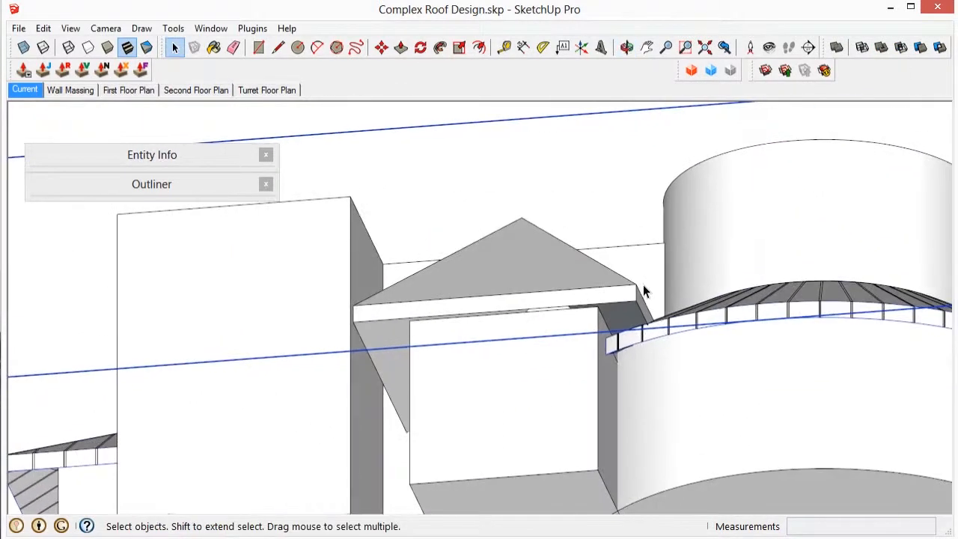
Hide the Entry Roof Planes group above the entry block.
{"action": "scroll", "coordinate": [642, 288], "scroll_direction": "up", "scroll_amount": 3}
{"action": "mouse_move", "coordinate": [641, 288]}
{"action": "middle_mouse_down"}
{"action": "mouse_move", "coordinate": [611, 417]}
{"action": "mouse_move", "coordinate": [695, 374]}
{"action": "mouse_move", "coordinate": [656, 302]}
{"action": "mouse_move", "coordinate": [662, 385]}
{"action": "mouse_move", "coordinate": [616, 312]}
{"action": "mouse_move", "coordinate": [650, 345]}
{"action": "mouse_move", "coordinate": [687, 344]}
{"action": "mouse_move", "coordinate": [691, 414]}
{"action": "mouse_move", "coordinate": [681, 368]}
{"action": "mouse_move", "coordinate": [673, 384]}
{"action": "mouse_move", "coordinate": [674, 342]}
{"action": "mouse_move", "coordinate": [629, 336]}
{"action": "mouse_move", "coordinate": [678, 530]}
{"action": "middle_mouse_up"}
{"action": "scroll", "coordinate": [815, 307], "scroll_direction": "down", "scroll_amount": 2}
{"action": "scroll", "coordinate": [658, 352], "scroll_direction": "up", "scroll_amount": 5}
{"action": "scroll", "coordinate": [628, 336], "scroll_direction": "up", "scroll_amount": 1}
{"action": "scroll", "coordinate": [629, 321], "scroll_direction": "down", "scroll_amount": 5}
{"action": "right_click", "coordinate": [564, 351]}
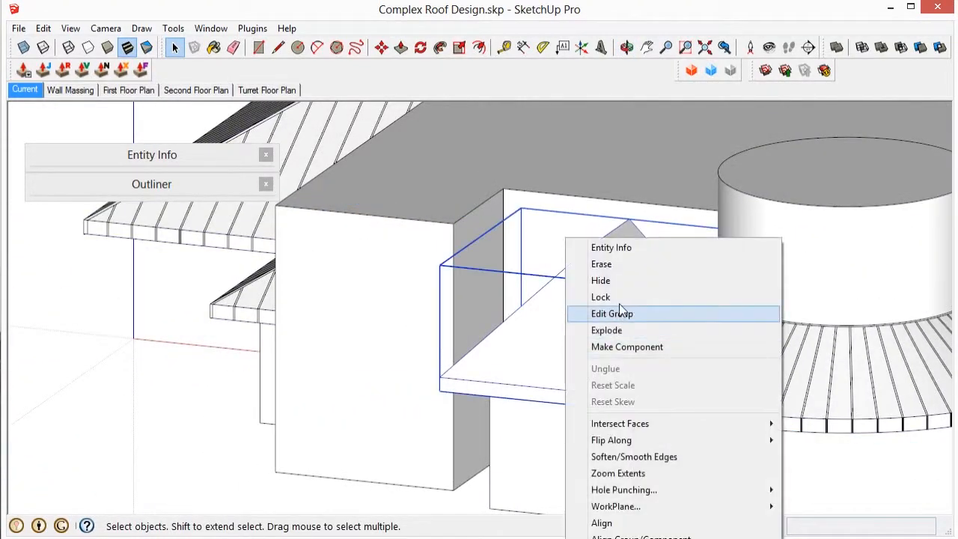
{"action": "left_click", "coordinate": [607, 283]}
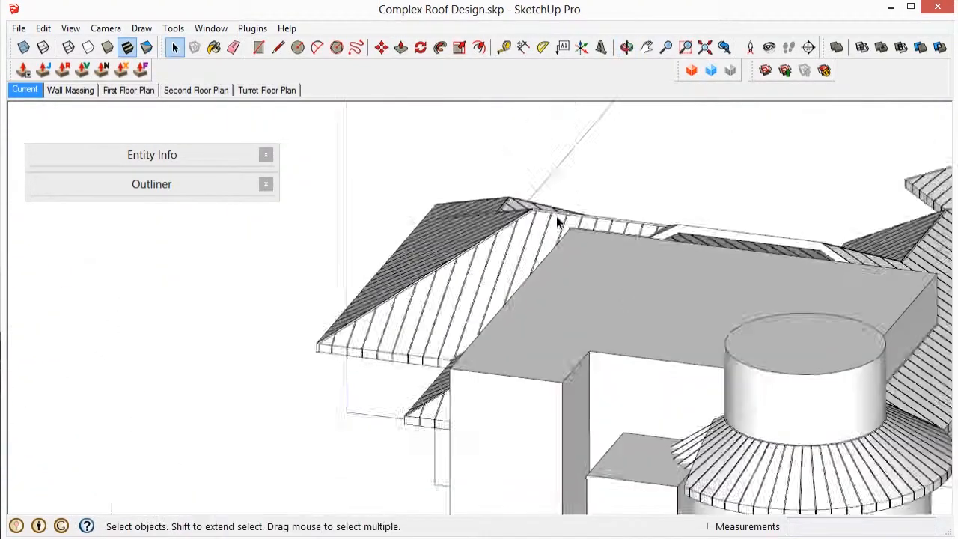
Raise the entry block's top face inside the Wall Massing group with Push/Pull so it stands above the curved roof's eave.
{"action": "middle_click_drag", "start_coordinate": [558, 222], "coordinate": [553, 336]}
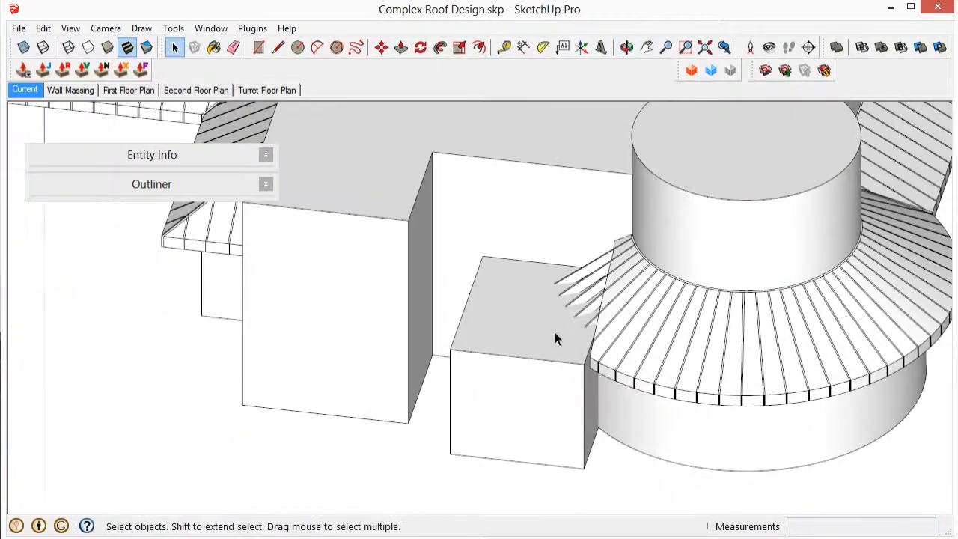
{"action": "triple_click", "coordinate": [537, 341]}
{"action": "left_click", "coordinate": [532, 335]}
{"action": "key", "text": "p"}
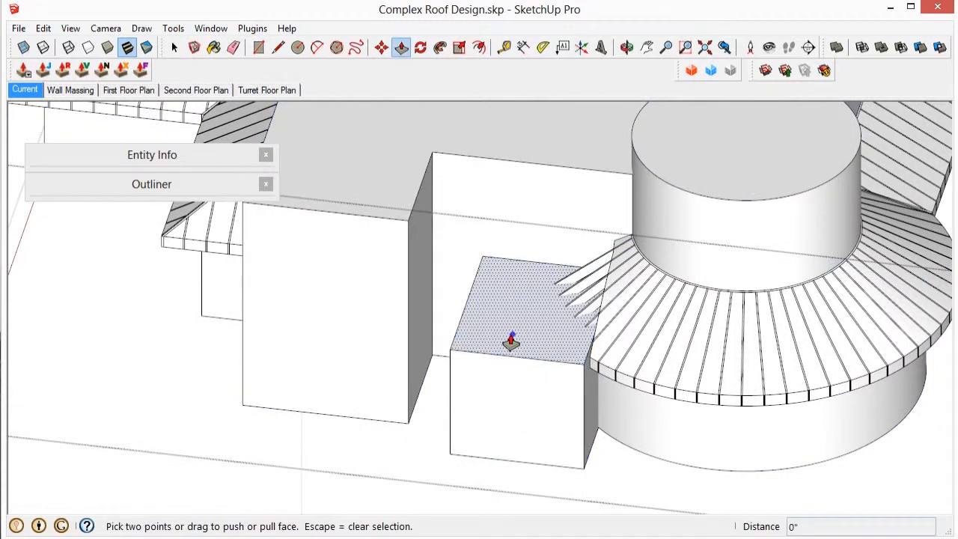
{"action": "scroll", "coordinate": [505, 340], "scroll_direction": "up", "scroll_amount": 3}
{"action": "left_click", "coordinate": [502, 340]}
{"action": "scroll", "coordinate": [496, 299], "scroll_direction": "down", "scroll_amount": 5}
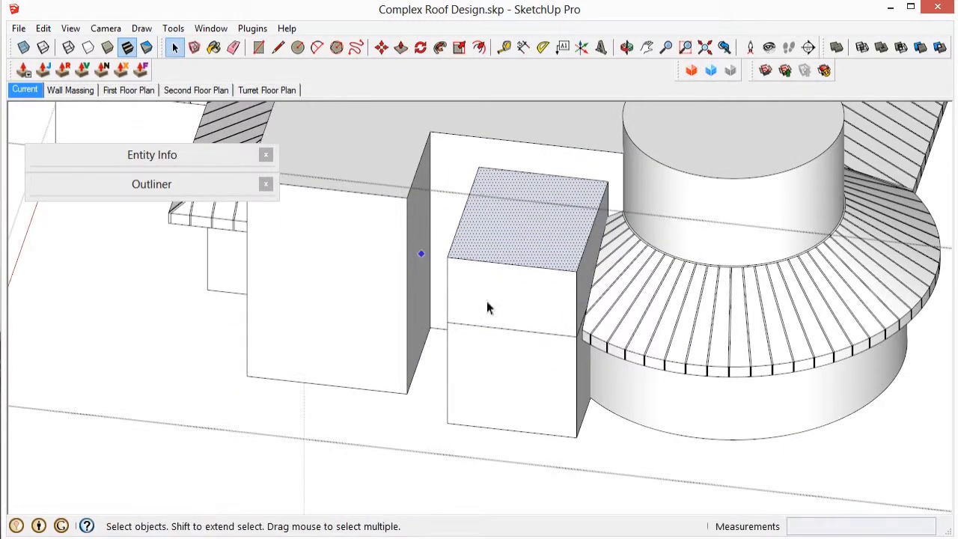
{"action": "middle_click_drag", "start_coordinate": [487, 307], "coordinate": [468, 370]}
{"action": "scroll", "coordinate": [467, 374], "scroll_direction": "down", "scroll_amount": 5}
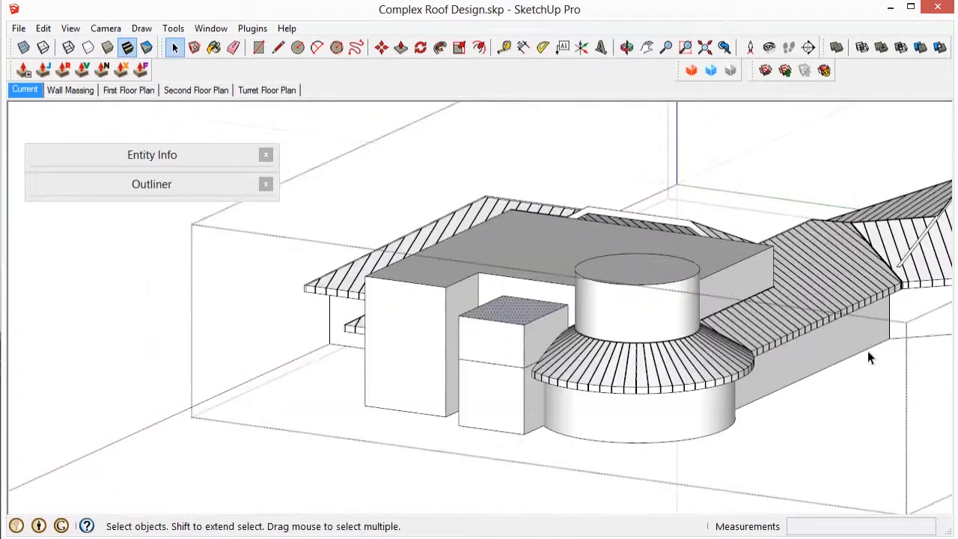
{"action": "left_click", "coordinate": [867, 350]}
Expand the Outliner and draw a three-point rectangle over the entry block's side wall where it meets the curved roof.
{"action": "scroll", "coordinate": [462, 371], "scroll_direction": "up", "scroll_amount": 6}
{"action": "left_click", "coordinate": [608, 330]}
{"action": "scroll", "coordinate": [644, 371], "scroll_direction": "up", "scroll_amount": 1}
{"action": "left_click", "coordinate": [173, 190]}
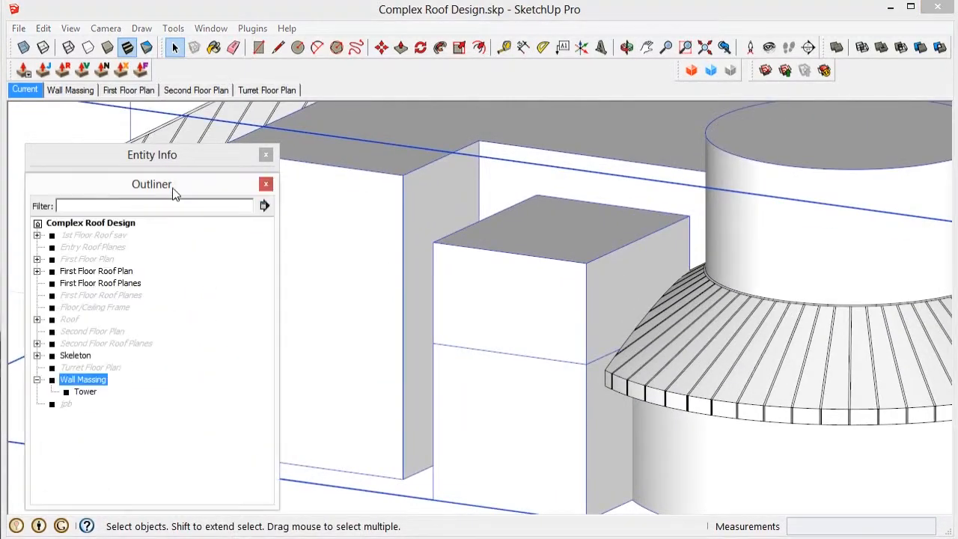
{"action": "left_click", "coordinate": [682, 406]}
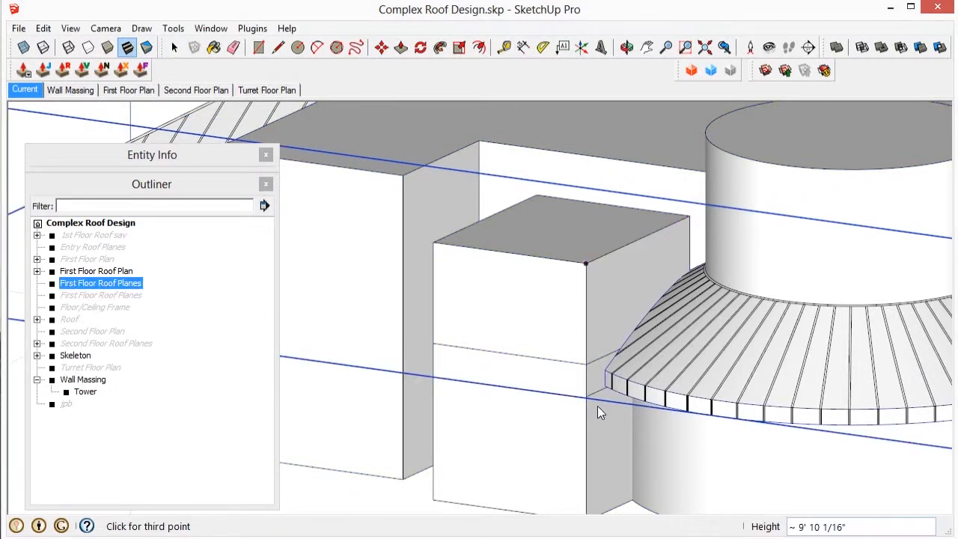
{"action": "key", "text": "Escape"}
{"action": "key", "text": "space"}
Make the rectangle a group and name it Tower_Entry Ledger.
{"action": "left_click", "coordinate": [604, 434]}
{"action": "right_click", "coordinate": [604, 434]}
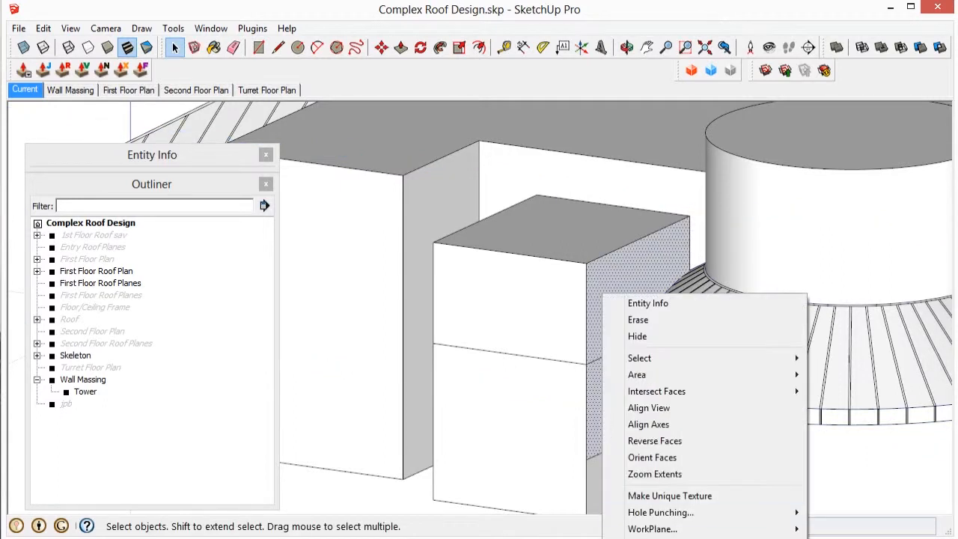
{"action": "key", "text": "g"}
{"action": "left_click", "coordinate": [97, 164]}
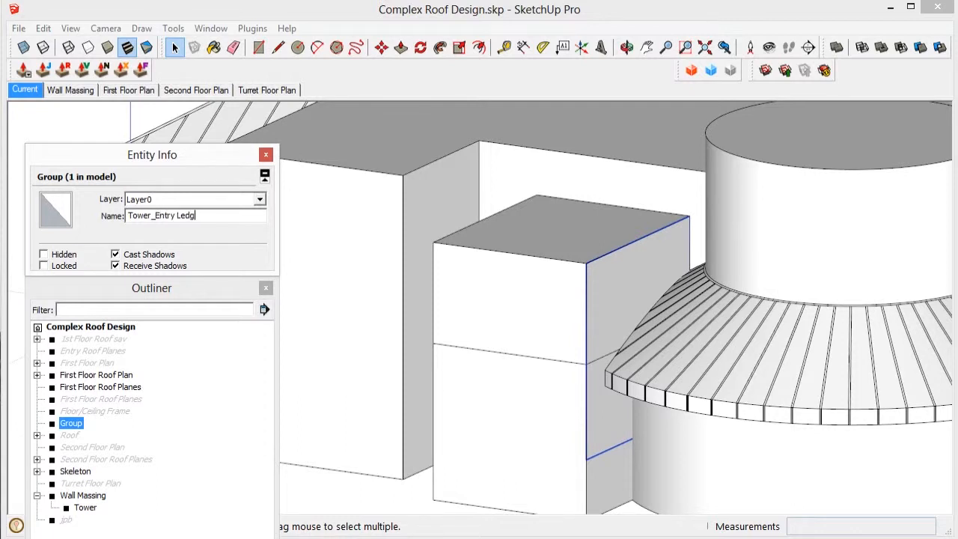
Push/Pull the face inside the Tower_Entry Ledger group to a thickness of 1 1/2".
{"action": "double_click", "coordinate": [606, 417]}
{"action": "left_click", "coordinate": [606, 414]}
{"action": "scroll", "coordinate": [607, 412], "scroll_direction": "up", "scroll_amount": 3}
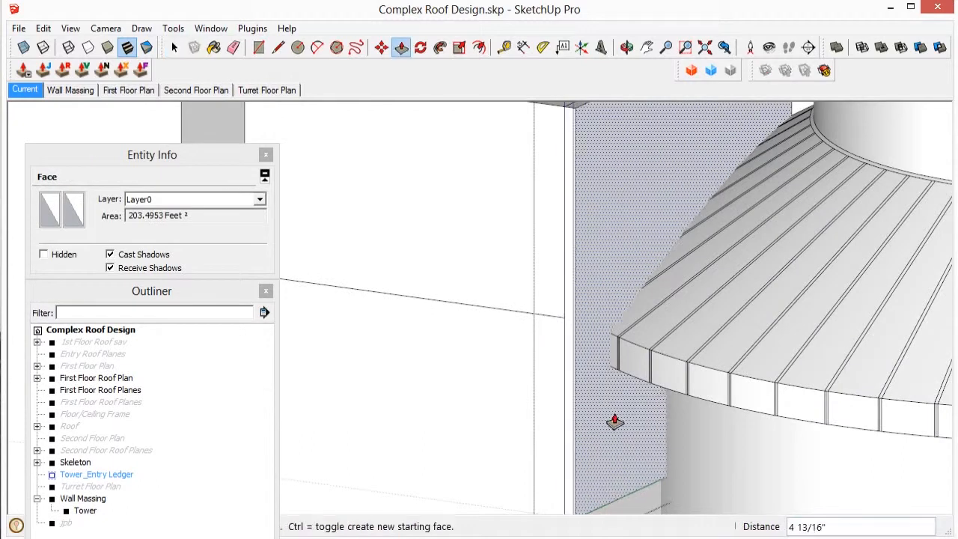
{"action": "scroll", "coordinate": [614, 423], "scroll_direction": "down", "scroll_amount": 3}
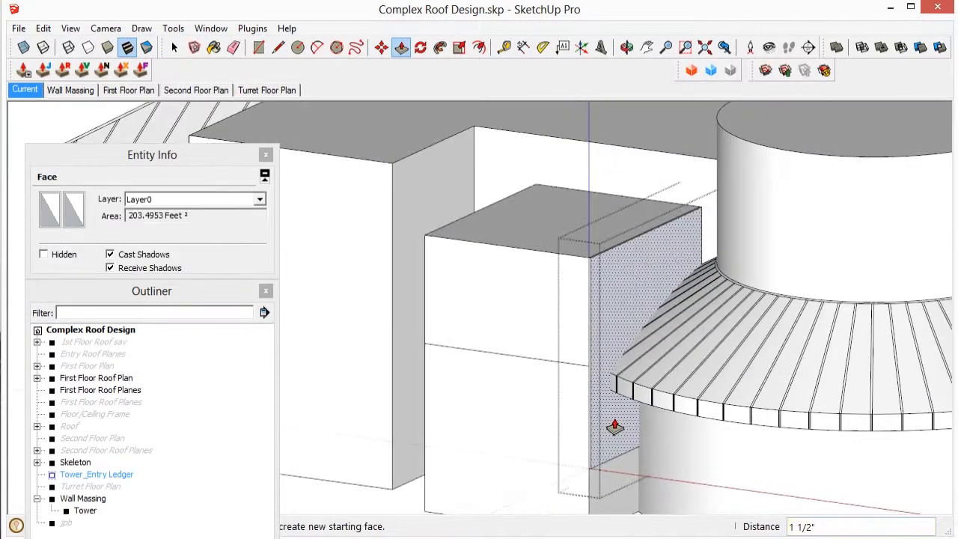
Trim the Tower_Entry Ledger solid with the First Floor Roof Planes solid.
{"action": "left_click", "coordinate": [611, 387]}
{"action": "scroll", "coordinate": [621, 397], "scroll_direction": "up", "scroll_amount": 3}
{"action": "left_click", "coordinate": [630, 402]}
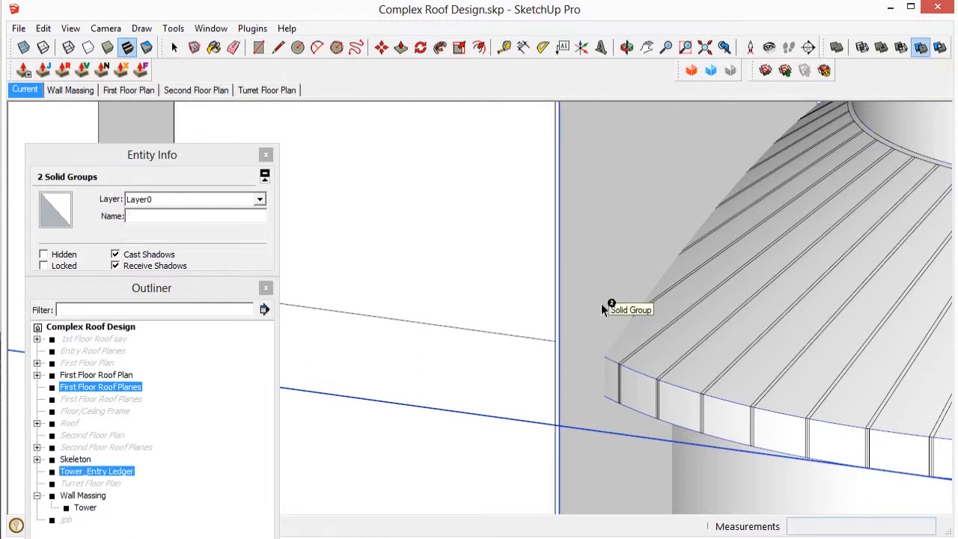
{"action": "left_click", "coordinate": [597, 283]}
{"action": "key", "text": "space"}
Open the trimmed ledger group and draw lines across the curved gap's open end to close the strip's faces.
{"action": "left_click", "coordinate": [597, 283]}
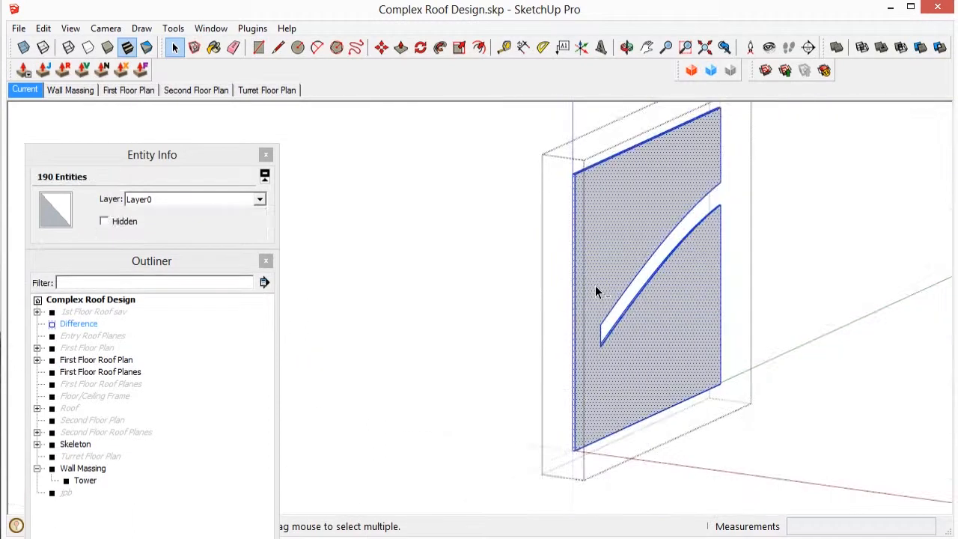
{"action": "middle_click_drag", "start_coordinate": [594, 289], "coordinate": [656, 252]}
{"action": "scroll", "coordinate": [656, 252], "scroll_direction": "down", "scroll_amount": 3}
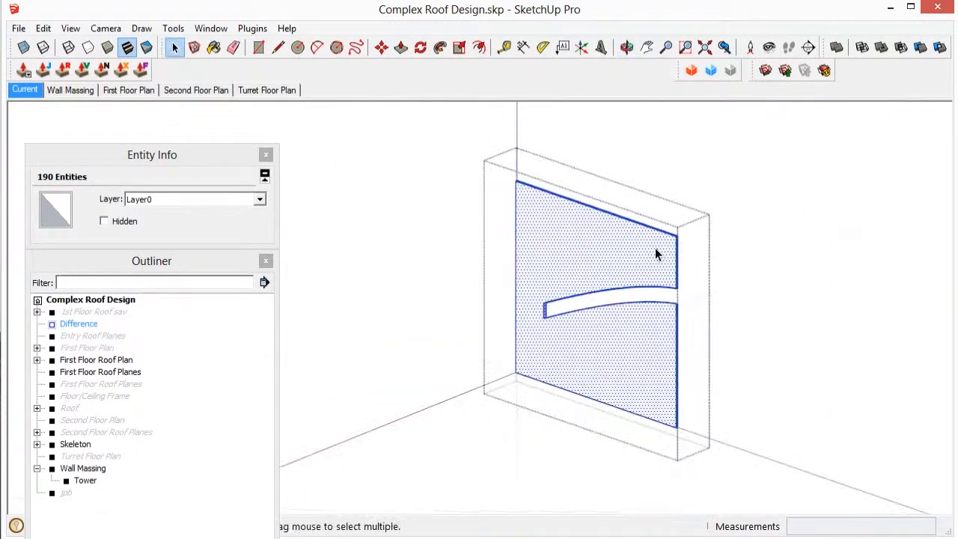
{"action": "scroll", "coordinate": [659, 253], "scroll_direction": "up", "scroll_amount": 6}
{"action": "key", "text": "l"}
{"action": "scroll", "coordinate": [702, 170], "scroll_direction": "down", "scroll_amount": 4}
{"action": "left_click", "coordinate": [703, 172]}
{"action": "left_click", "coordinate": [703, 496]}
{"action": "scroll", "coordinate": [716, 167], "scroll_direction": "up", "scroll_amount": 5}
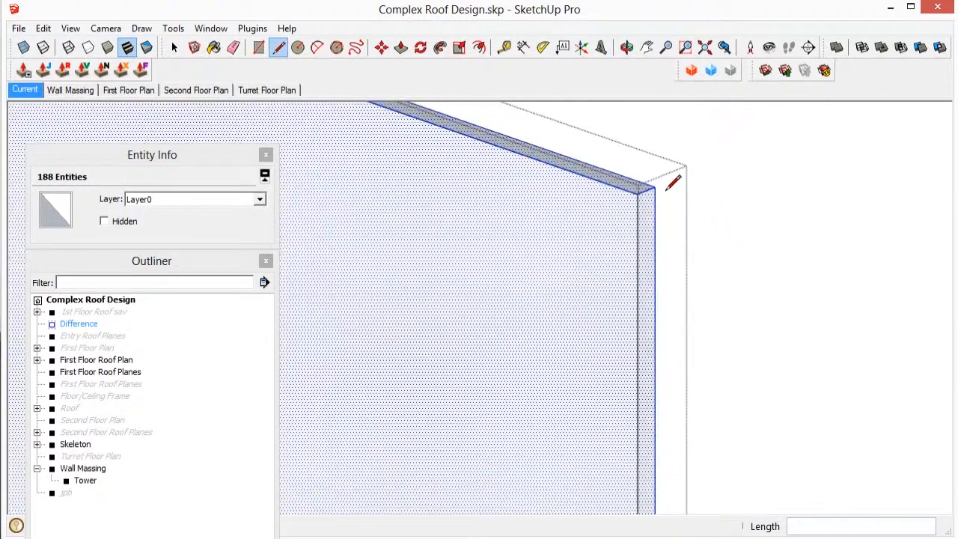
{"action": "left_click", "coordinate": [655, 188]}
{"action": "scroll", "coordinate": [666, 114], "scroll_direction": "down", "scroll_amount": 5}
{"action": "scroll", "coordinate": [715, 452], "scroll_direction": "up", "scroll_amount": 3}
{"action": "left_click", "coordinate": [602, 401]}
{"action": "key", "text": "space"}
Delete the panel pieces above and below the curved strip and orient the remaining ledger's faces.
{"action": "scroll", "coordinate": [656, 441], "scroll_direction": "down", "scroll_amount": 5}
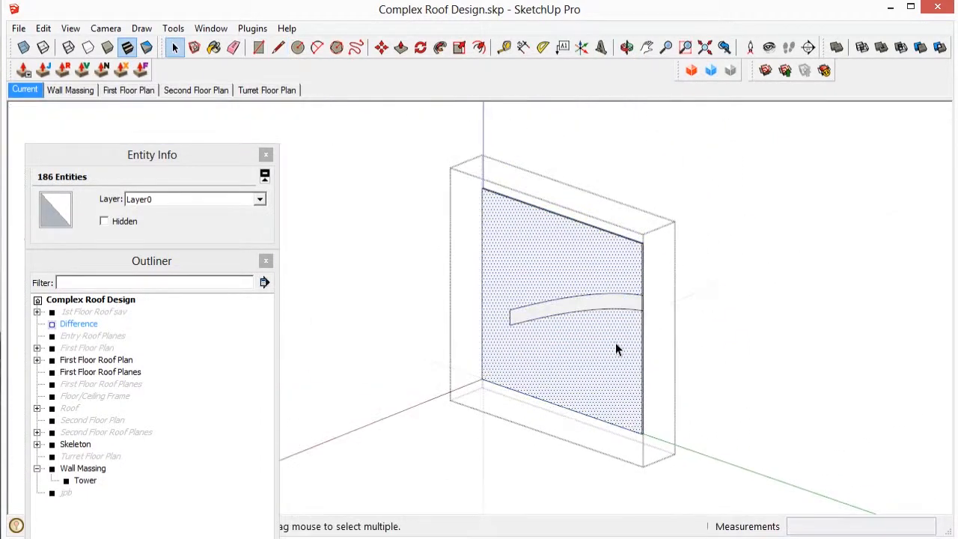
{"action": "left_click", "coordinate": [616, 349]}
{"action": "middle_click_drag", "start_coordinate": [616, 349], "coordinate": [836, 310]}
{"action": "scroll", "coordinate": [835, 310], "scroll_direction": "down", "scroll_amount": 3}
{"action": "left_click_drag", "start_coordinate": [745, 199], "coordinate": [541, 252]}
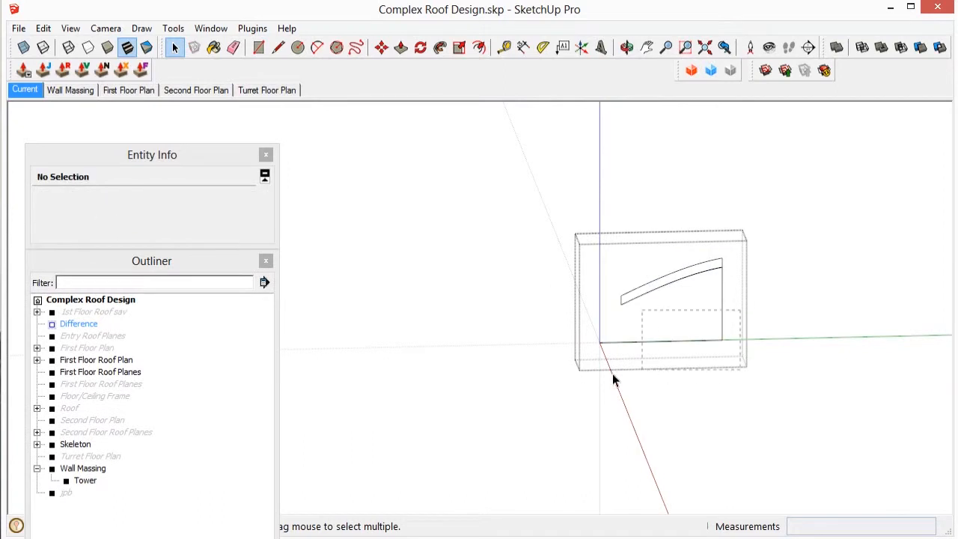
{"action": "left_click", "coordinate": [700, 280]}
{"action": "middle_click_drag", "start_coordinate": [699, 280], "coordinate": [569, 364]}
{"action": "scroll", "coordinate": [602, 385], "scroll_direction": "up", "scroll_amount": 5}
{"action": "mouse_move", "coordinate": [636, 377]}
{"action": "middle_mouse_down"}
{"action": "mouse_move", "coordinate": [655, 310]}
{"action": "mouse_move", "coordinate": [651, 375]}
{"action": "middle_mouse_up"}
{"action": "right_click", "coordinate": [571, 235]}
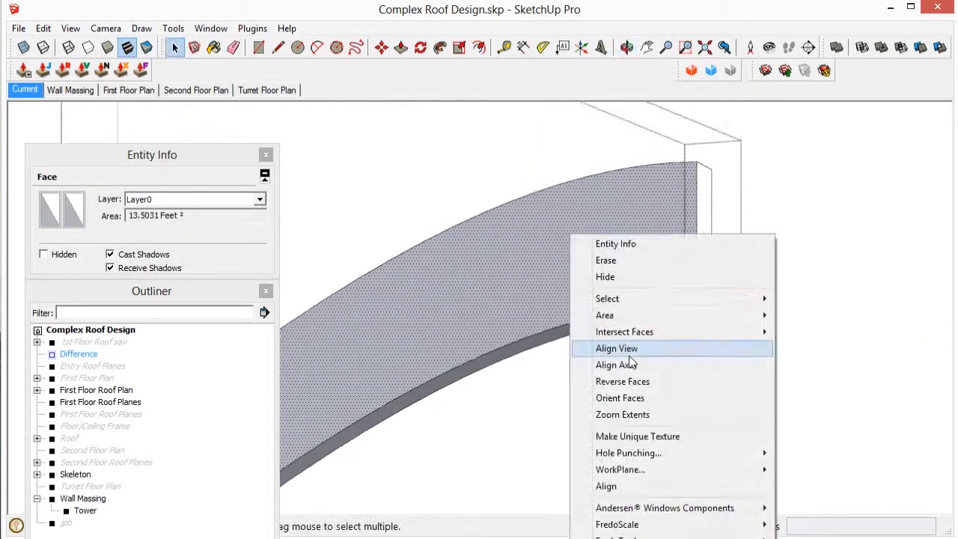
{"action": "left_click", "coordinate": [627, 348]}
Close the ledger group and return to the whole model where the entry block, curved roof and tower meet.
{"action": "middle_click_drag", "start_coordinate": [616, 283], "coordinate": [739, 330]}
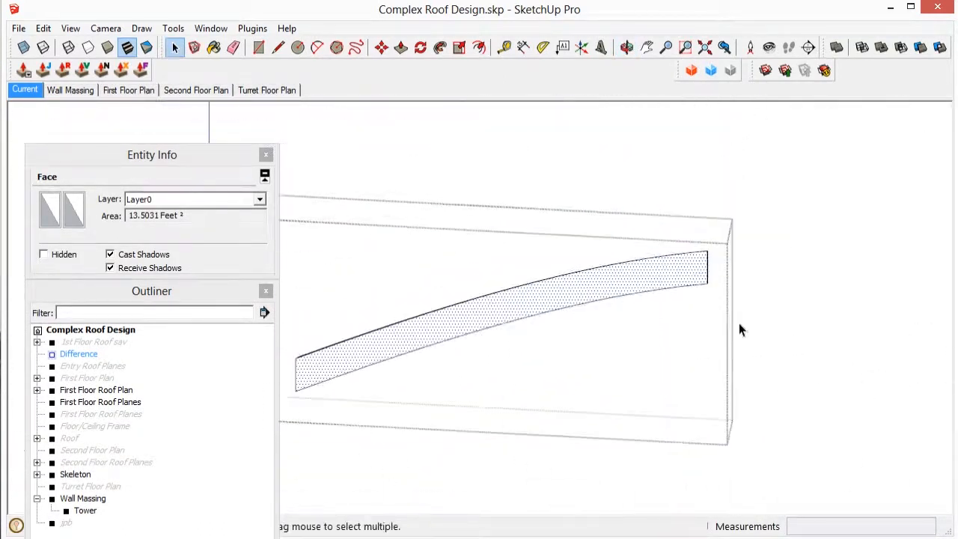
{"action": "middle_click_drag", "start_coordinate": [907, 343], "coordinate": [859, 276]}
{"action": "scroll", "coordinate": [831, 325], "scroll_direction": "down", "scroll_amount": 4}
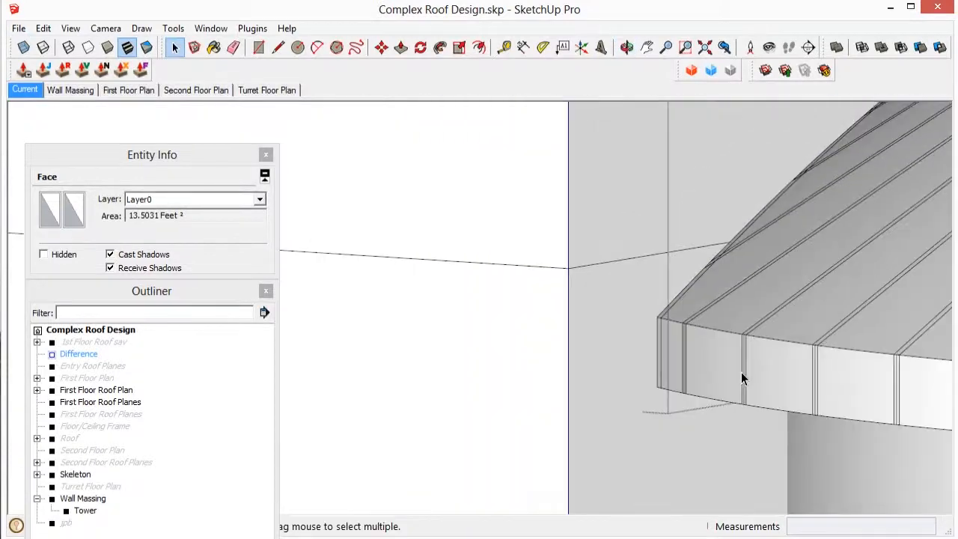
{"action": "middle_click_drag", "start_coordinate": [741, 377], "coordinate": [688, 246]}
{"action": "scroll", "coordinate": [656, 252], "scroll_direction": "up", "scroll_amount": 4}
{"action": "left_click", "coordinate": [656, 253]}
{"action": "left_click", "coordinate": [651, 247]}
Use X-ray view to draw a three-point rectangle about 1' 4 15/16" wide on the wall between the entry block and the tower.
{"action": "scroll", "coordinate": [623, 248], "scroll_direction": "down", "scroll_amount": 3}
{"action": "scroll", "coordinate": [620, 251], "scroll_direction": "up", "scroll_amount": 2}
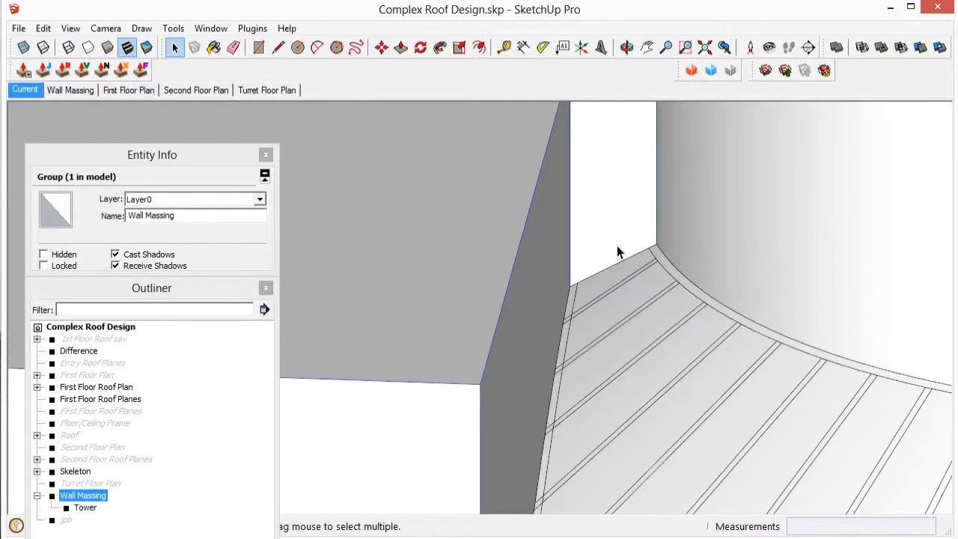
{"action": "middle_click_drag", "start_coordinate": [620, 250], "coordinate": [626, 199]}
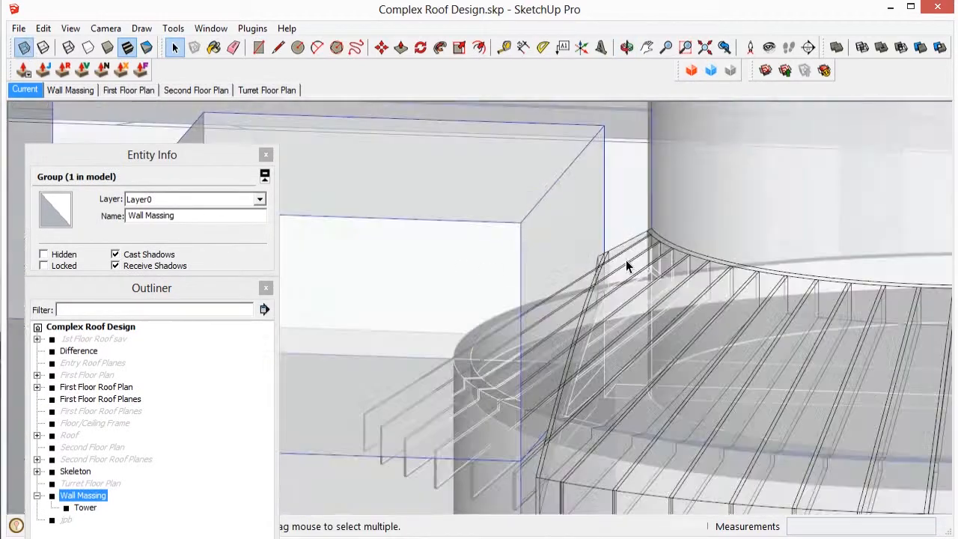
{"action": "scroll", "coordinate": [627, 266], "scroll_direction": "up", "scroll_amount": 2}
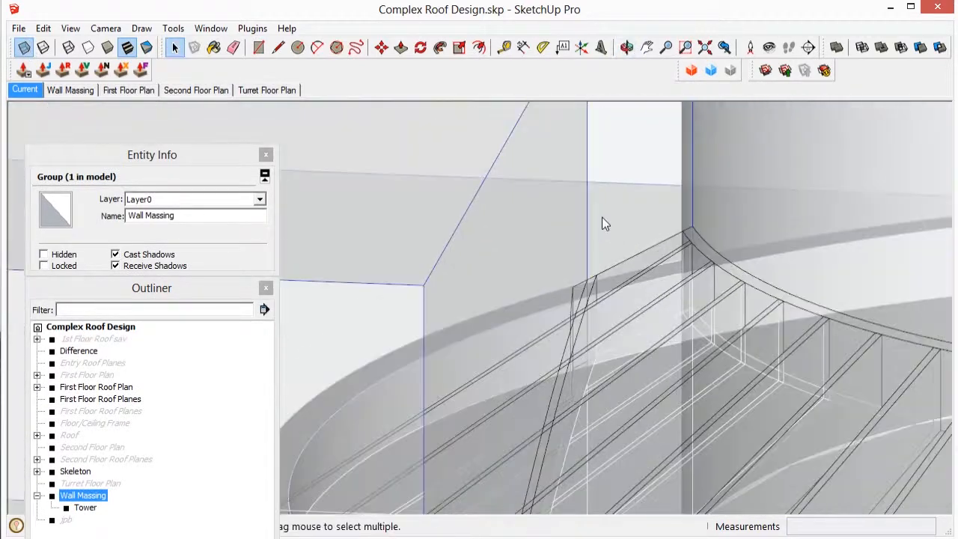
{"action": "middle_click_drag", "start_coordinate": [588, 231], "coordinate": [599, 334]}
{"action": "scroll", "coordinate": [599, 333], "scroll_direction": "up", "scroll_amount": 3}
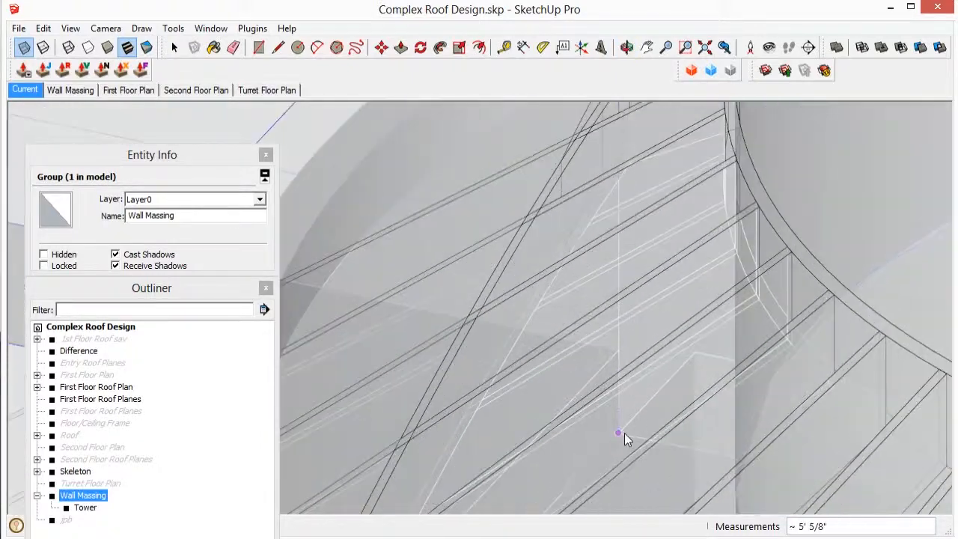
{"action": "scroll", "coordinate": [666, 417], "scroll_direction": "down", "scroll_amount": 4}
{"action": "middle_click_drag", "start_coordinate": [697, 225], "coordinate": [723, 156]}
{"action": "scroll", "coordinate": [723, 156], "scroll_direction": "up", "scroll_amount": 4}
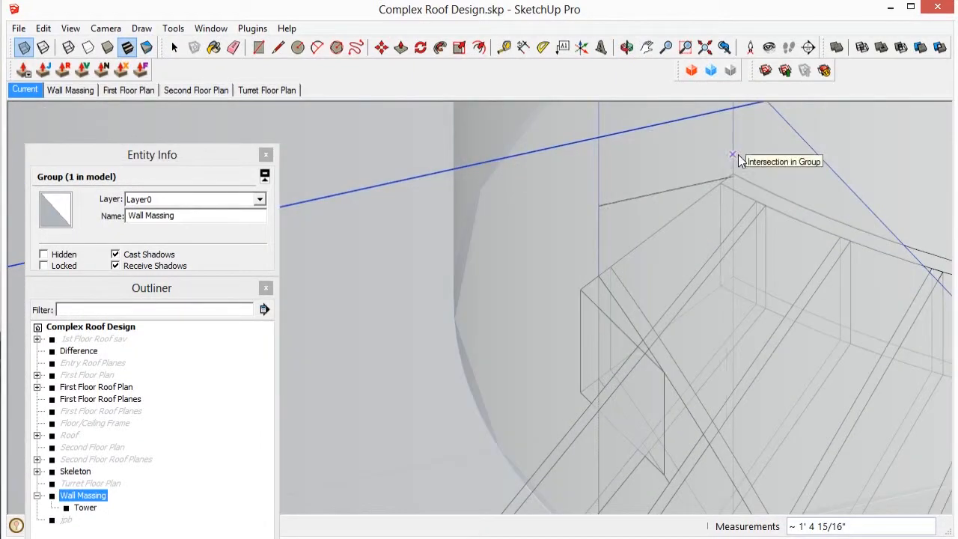
{"action": "scroll", "coordinate": [737, 160], "scroll_direction": "up", "scroll_amount": 3}
{"action": "left_click", "coordinate": [577, 253]}
Make the new rectangle between the entry block and the tower a group.
{"action": "scroll", "coordinate": [620, 299], "scroll_direction": "down", "scroll_amount": 3}
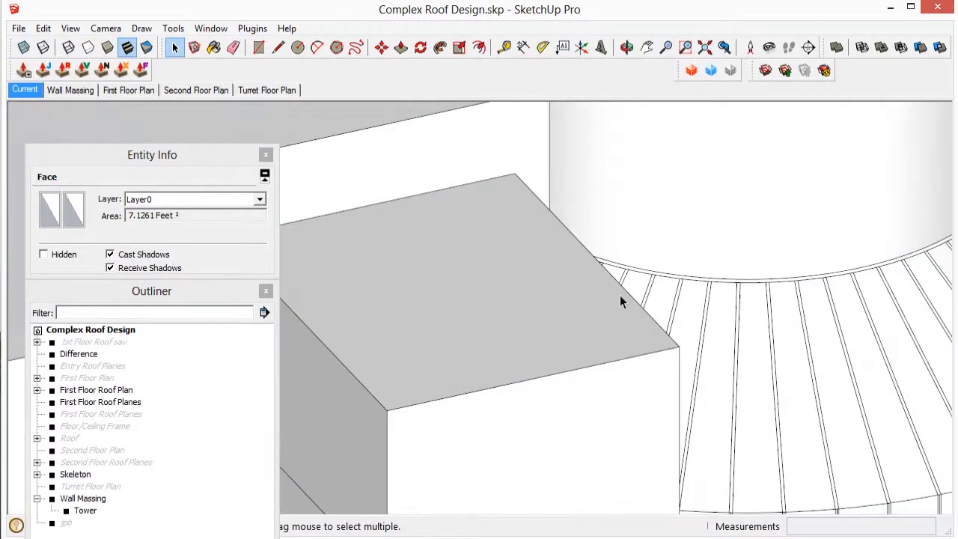
{"action": "scroll", "coordinate": [519, 252], "scroll_direction": "up", "scroll_amount": 3}
{"action": "right_click", "coordinate": [512, 255]}
{"action": "key", "text": "g"}
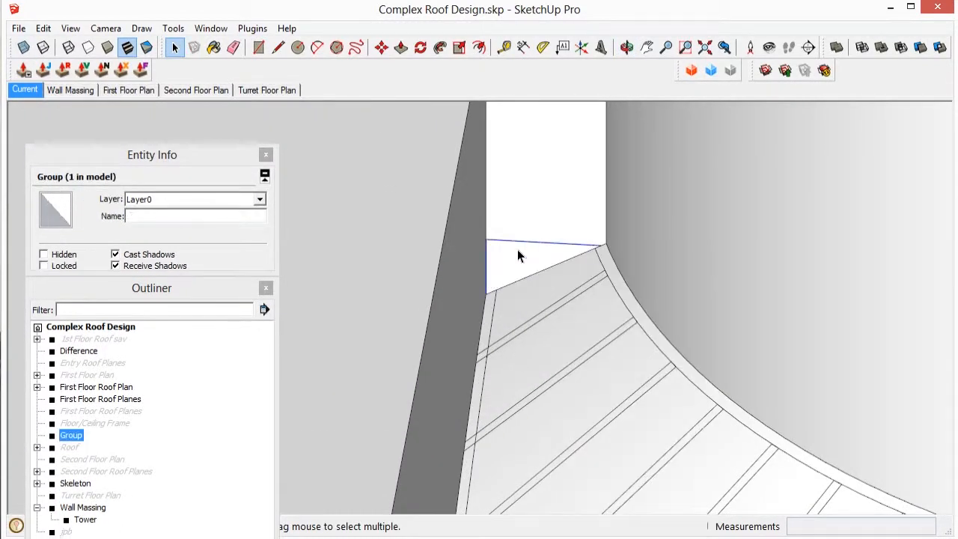
Raise the top edge of the narrow panel by about 7 3/4" inside its group and give the panel thickness with Push/Pull.
{"action": "triple_click", "coordinate": [517, 249]}
{"action": "key", "text": "i"}
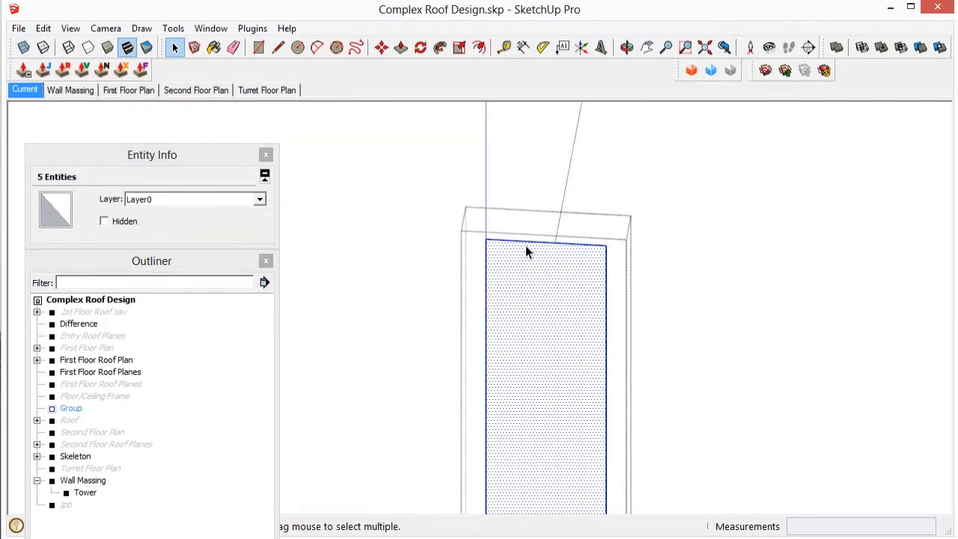
{"action": "key", "text": "m"}
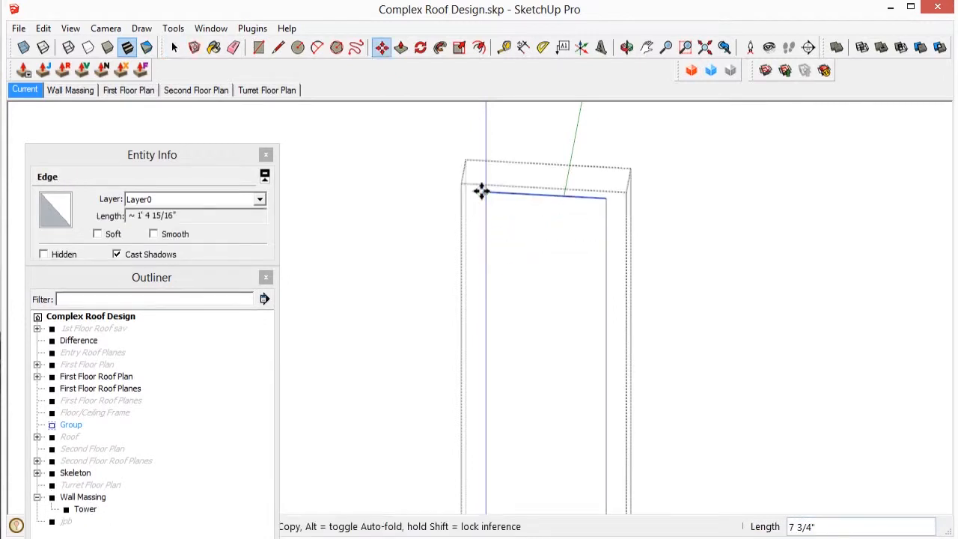
{"action": "key", "text": "p"}
{"action": "key", "text": "space"}
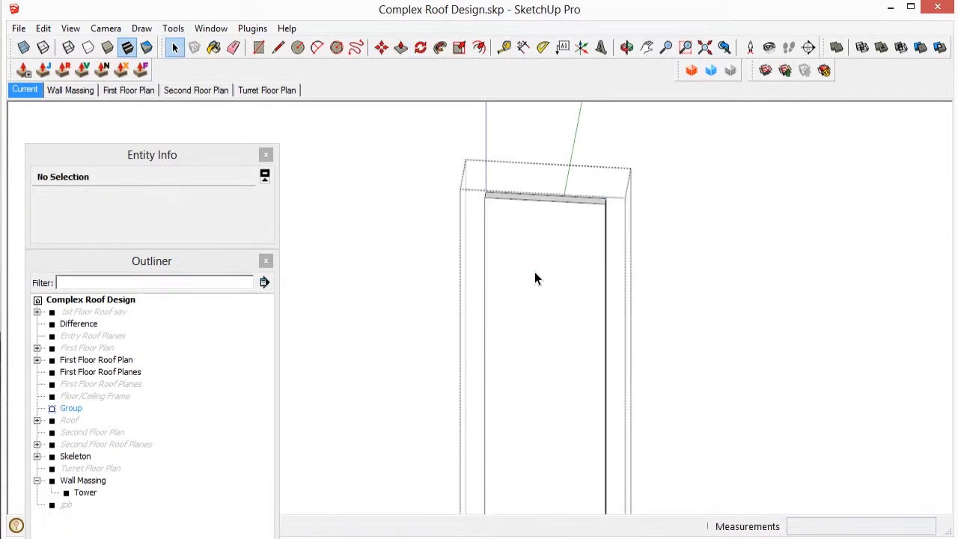
Trim the narrow panel between the entry block and the tower with the First Floor Roof Planes solid, and open the result.
{"action": "left_click", "coordinate": [534, 271]}
{"action": "mouse_move", "coordinate": [534, 271]}
{"action": "middle_mouse_down"}
{"action": "mouse_move", "coordinate": [517, 284]}
{"action": "mouse_move", "coordinate": [644, 235]}
{"action": "mouse_move", "coordinate": [587, 253]}
{"action": "mouse_move", "coordinate": [603, 240]}
{"action": "mouse_move", "coordinate": [628, 171]}
{"action": "mouse_move", "coordinate": [701, 253]}
{"action": "mouse_move", "coordinate": [619, 322]}
{"action": "mouse_move", "coordinate": [643, 342]}
{"action": "mouse_move", "coordinate": [667, 312]}
{"action": "mouse_move", "coordinate": [690, 235]}
{"action": "mouse_move", "coordinate": [579, 231]}
{"action": "mouse_move", "coordinate": [656, 259]}
{"action": "mouse_move", "coordinate": [487, 203]}
{"action": "mouse_move", "coordinate": [528, 272]}
{"action": "middle_mouse_up"}
{"action": "scroll", "coordinate": [603, 239], "scroll_direction": "up", "scroll_amount": 2}
{"action": "left_click", "coordinate": [608, 249]}
{"action": "left_click", "coordinate": [612, 161]}
{"action": "key", "text": "space"}
{"action": "left_click", "coordinate": [571, 235]}
{"action": "double_click", "coordinate": [528, 272]}
{"action": "left_click", "coordinate": [105, 371]}
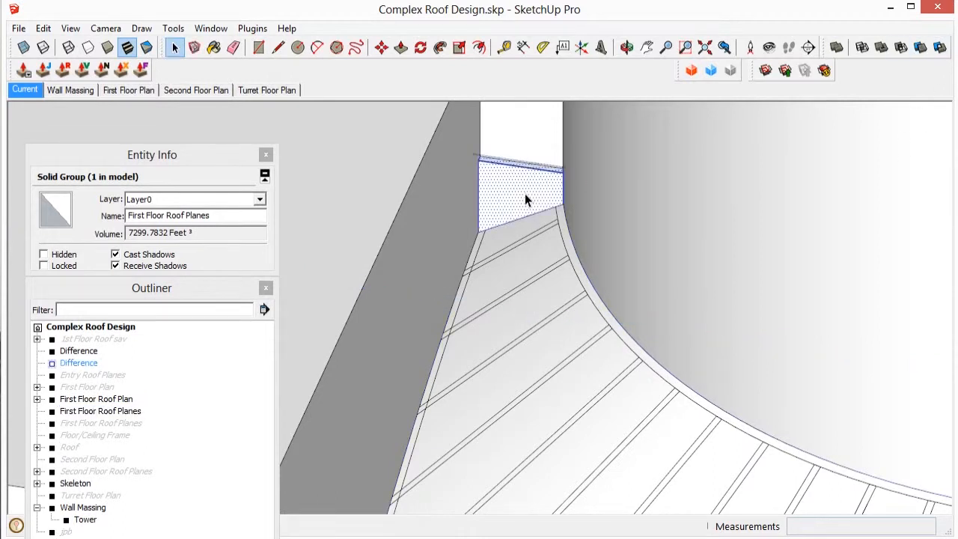
Isolate the trimmed narrow panel and draw lines across its sloped gap to close the ledger's faces.
{"action": "key", "text": "h"}
{"action": "middle_click_drag", "start_coordinate": [526, 200], "coordinate": [768, 246]}
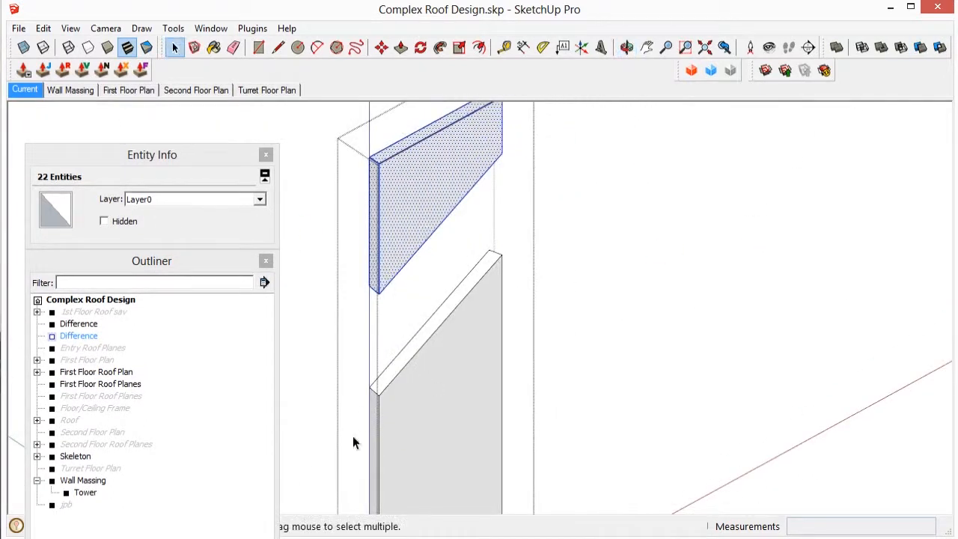
{"action": "scroll", "coordinate": [365, 412], "scroll_direction": "up", "scroll_amount": 3}
{"action": "key", "text": "l"}
{"action": "mouse_move", "coordinate": [412, 171]}
{"action": "middle_mouse_down"}
{"action": "mouse_move", "coordinate": [614, 359]}
{"action": "mouse_move", "coordinate": [592, 139]}
{"action": "mouse_move", "coordinate": [547, 324]}
{"action": "mouse_move", "coordinate": [579, 337]}
{"action": "middle_mouse_up"}
{"action": "scroll", "coordinate": [579, 336], "scroll_direction": "down", "scroll_amount": 6}
{"action": "key", "text": "space"}
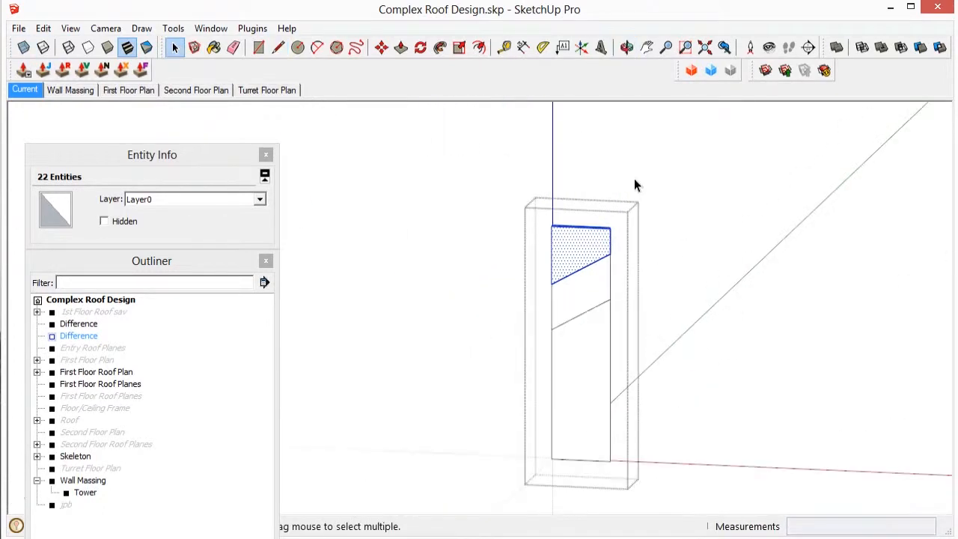
Delete the pieces above and below the short sloped ledger, orient its faces, and select the whole board.
{"action": "middle_click_drag", "start_coordinate": [266, 374], "coordinate": [516, 314]}
{"action": "scroll", "coordinate": [516, 314], "scroll_direction": "up", "scroll_amount": 5}
{"action": "right_click", "coordinate": [517, 242]}
{"action": "left_click", "coordinate": [566, 404]}
{"action": "middle_click_drag", "start_coordinate": [567, 404], "coordinate": [675, 358]}
{"action": "left_click", "coordinate": [665, 391]}
{"action": "left_click", "coordinate": [667, 336]}
{"action": "double_click", "coordinate": [667, 336]}
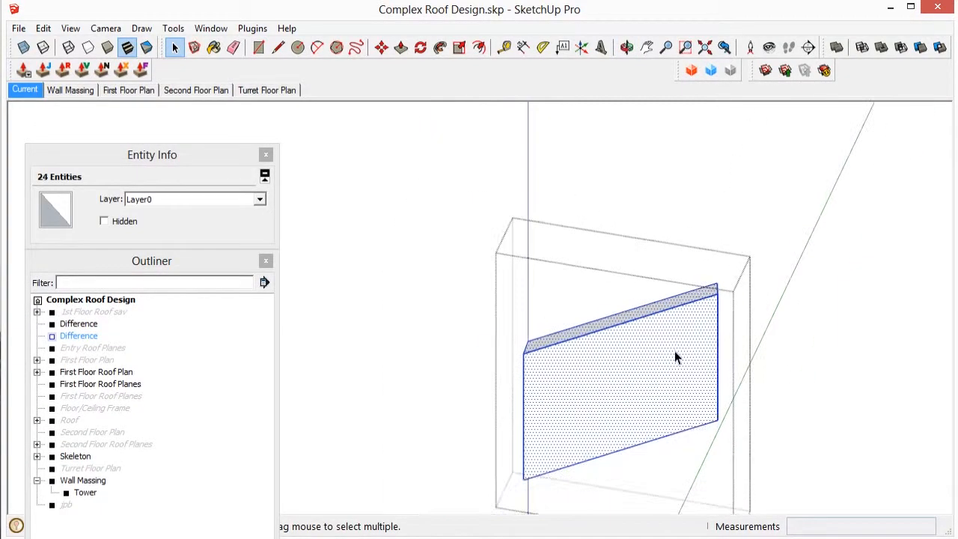
Draw a line across the short sloped ledger's top face where it meets the adjoining ledger, and select the middle face.
{"action": "left_click", "coordinate": [676, 288]}
{"action": "scroll", "coordinate": [676, 289], "scroll_direction": "up", "scroll_amount": 3}
{"action": "scroll", "coordinate": [740, 449], "scroll_direction": "up", "scroll_amount": 2}
{"action": "scroll", "coordinate": [770, 381], "scroll_direction": "down", "scroll_amount": 3}
{"action": "scroll", "coordinate": [737, 445], "scroll_direction": "up", "scroll_amount": 5}
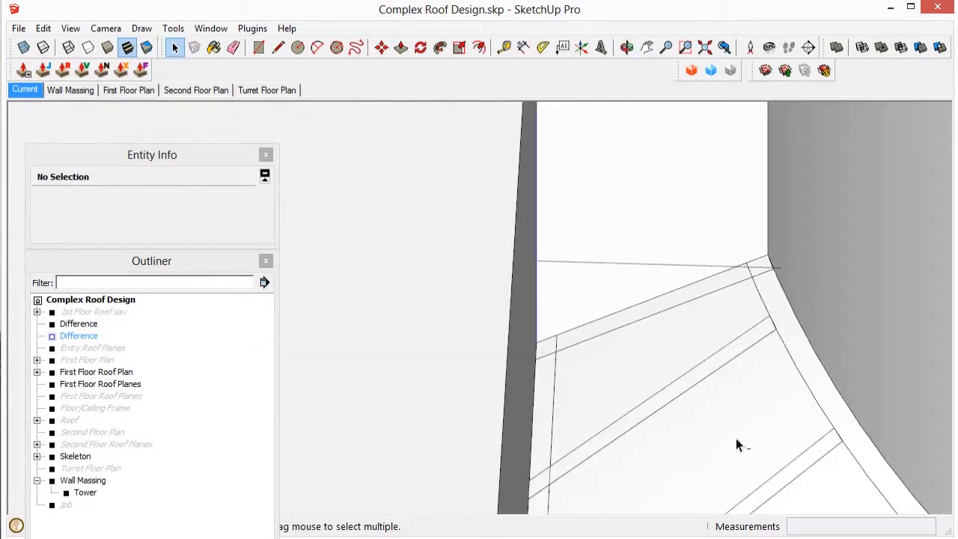
{"action": "scroll", "coordinate": [752, 299], "scroll_direction": "up", "scroll_amount": 3}
{"action": "middle_click_drag", "start_coordinate": [716, 288], "coordinate": [915, 195], "text": "shift"}
{"action": "left_click", "coordinate": [485, 396]}
{"action": "left_click", "coordinate": [487, 360]}
{"action": "key", "text": "space"}
{"action": "left_click", "coordinate": [568, 337]}
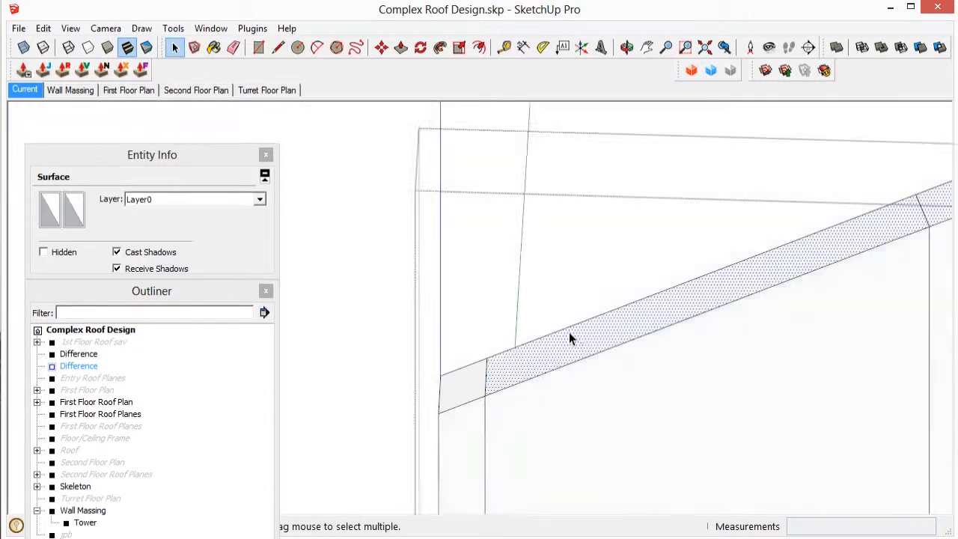
Extend the end cut lines down the faces of the short sloped ledger, using X-ray display to reach the hidden side.
{"action": "scroll", "coordinate": [568, 338], "scroll_direction": "down", "scroll_amount": 5}
{"action": "mouse_move", "coordinate": [568, 338]}
{"action": "middle_mouse_down"}
{"action": "mouse_move", "coordinate": [488, 396]}
{"action": "mouse_move", "coordinate": [279, 388]}
{"action": "mouse_move", "coordinate": [95, 472]}
{"action": "middle_mouse_up"}
{"action": "scroll", "coordinate": [354, 374], "scroll_direction": "up", "scroll_amount": 3}
{"action": "key", "text": "l"}
{"action": "left_click", "coordinate": [361, 317]}
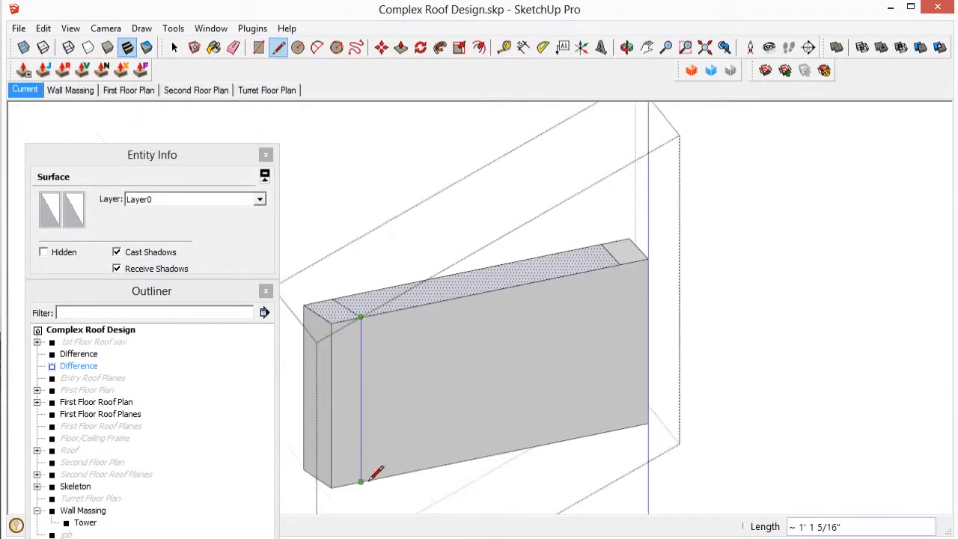
{"action": "left_click", "coordinate": [24, 48]}
{"action": "scroll", "coordinate": [323, 472], "scroll_direction": "up", "scroll_amount": 3}
{"action": "scroll", "coordinate": [368, 427], "scroll_direction": "down", "scroll_amount": 1}
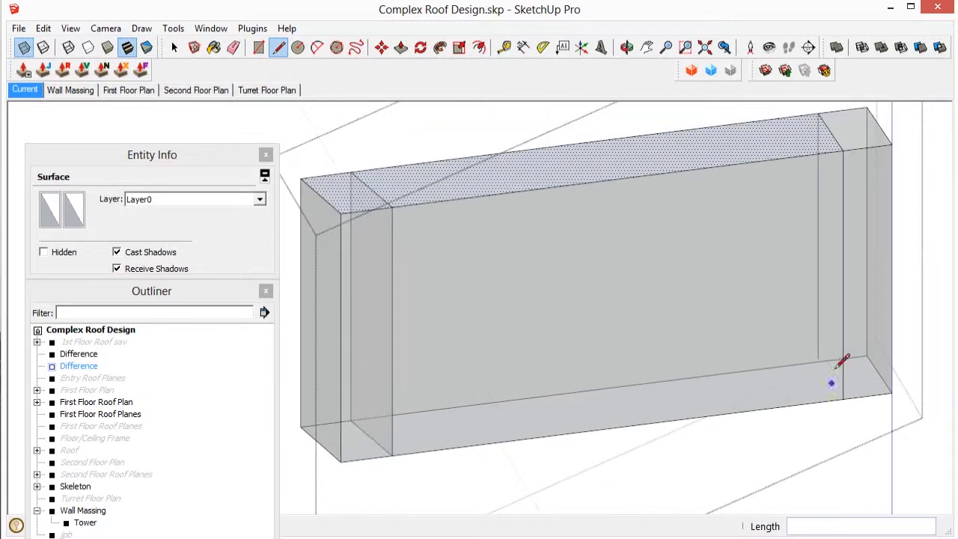
{"action": "scroll", "coordinate": [644, 374], "scroll_direction": "down", "scroll_amount": 3}
Delete the surplus end pieces of the short sloped ledger beyond the cut lines and turn off X-ray display.
{"action": "key", "text": "space"}
{"action": "middle_click_drag", "start_coordinate": [766, 250], "coordinate": [758, 276]}
{"action": "left_click", "coordinate": [748, 340], "text": "shift"}
{"action": "key", "text": "Delete"}
{"action": "scroll", "coordinate": [555, 223], "scroll_direction": "up", "scroll_amount": 2}
{"action": "left_click_drag", "start_coordinate": [551, 231], "coordinate": [500, 485]}
{"action": "key", "text": "Delete"}
{"action": "middle_click_drag", "start_coordinate": [501, 485], "coordinate": [315, 299]}
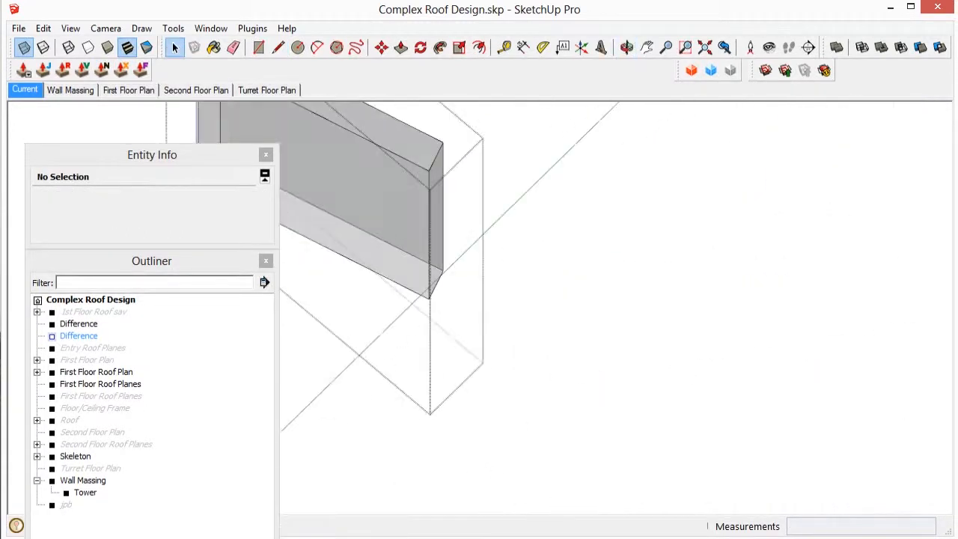
{"action": "left_click", "coordinate": [24, 48]}
{"action": "scroll", "coordinate": [646, 190], "scroll_direction": "down", "scroll_amount": 2}
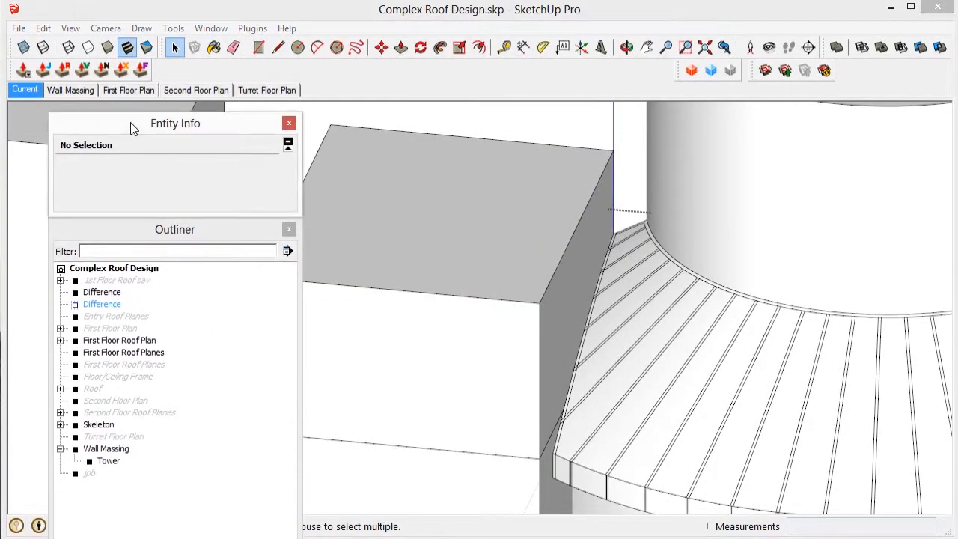
Hide the Wall Massing group, select the two ledger groups and rename them Ledger.
{"action": "left_click", "coordinate": [110, 444]}
{"action": "right_click", "coordinate": [318, 232]}
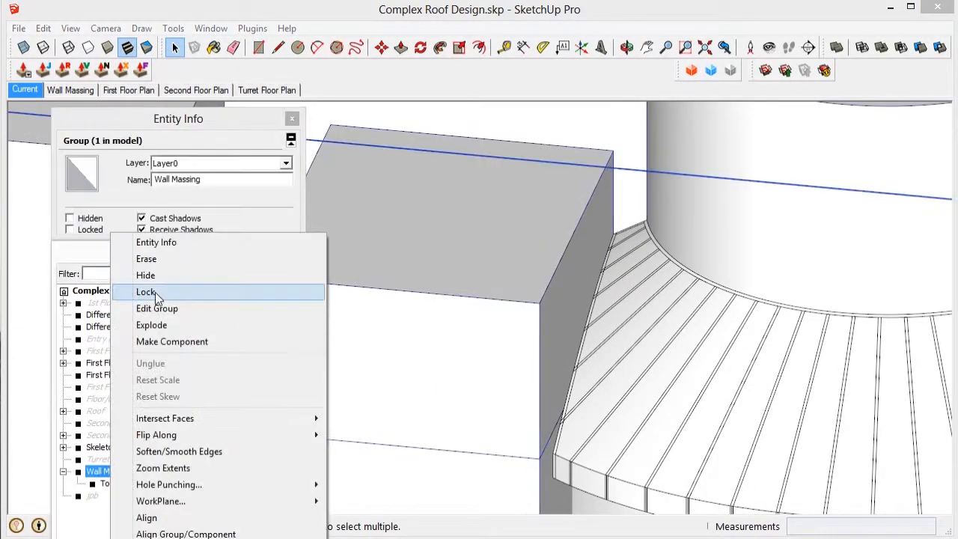
{"action": "left_click", "coordinate": [340, 274]}
{"action": "left_click", "coordinate": [103, 287]}
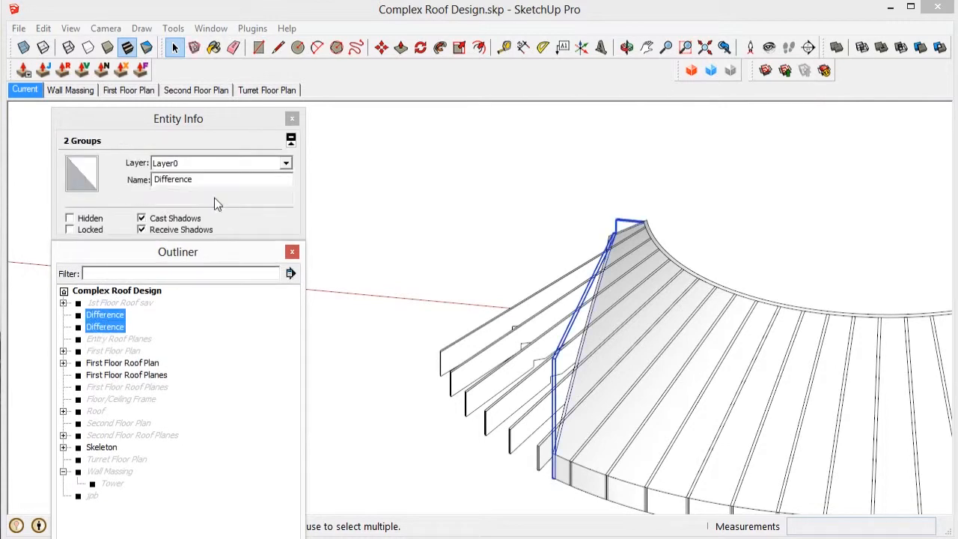
{"action": "type", "text": "Ledger"}
{"action": "key", "text": "Return"}
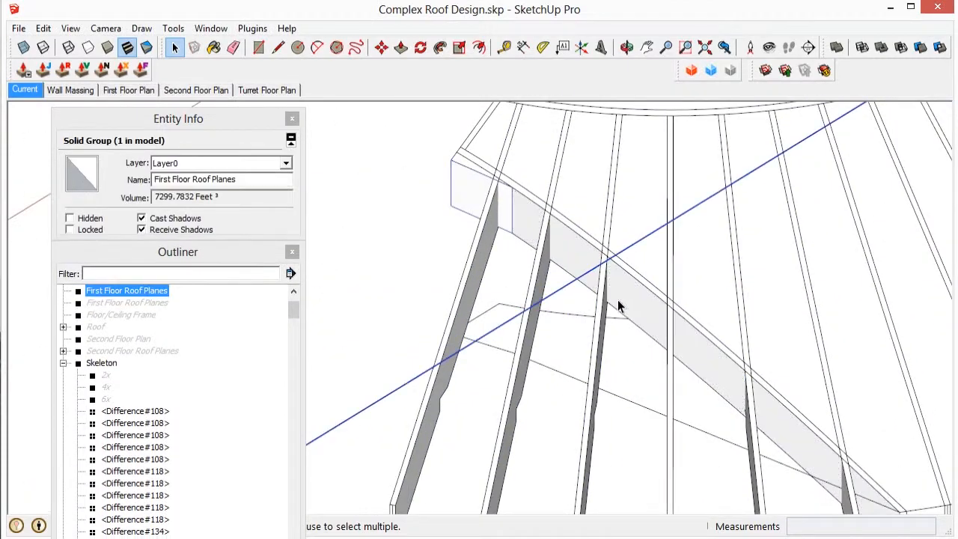
Examine the radial rafters at the ledgers, opening individual rafters to inspect where the ledgers cut through them.
{"action": "middle_click_drag", "start_coordinate": [618, 306], "coordinate": [573, 397]}
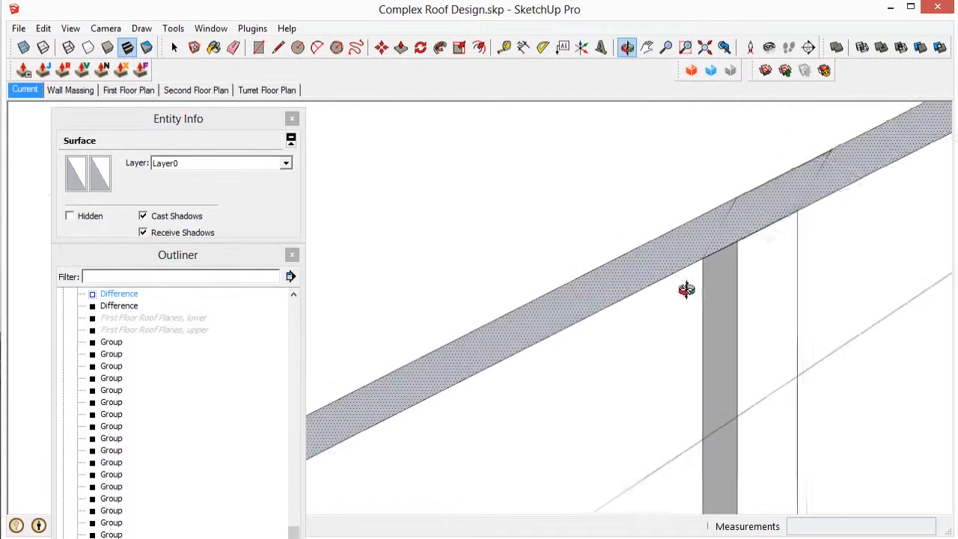
{"action": "scroll", "coordinate": [730, 281], "scroll_direction": "down", "scroll_amount": 4}
{"action": "middle_click_drag", "start_coordinate": [686, 289], "coordinate": [941, 145]}
{"action": "scroll", "coordinate": [673, 314], "scroll_direction": "up", "scroll_amount": 3}
{"action": "middle_click_drag", "start_coordinate": [673, 315], "coordinate": [554, 464]}
{"action": "scroll", "coordinate": [553, 449], "scroll_direction": "up", "scroll_amount": 4}
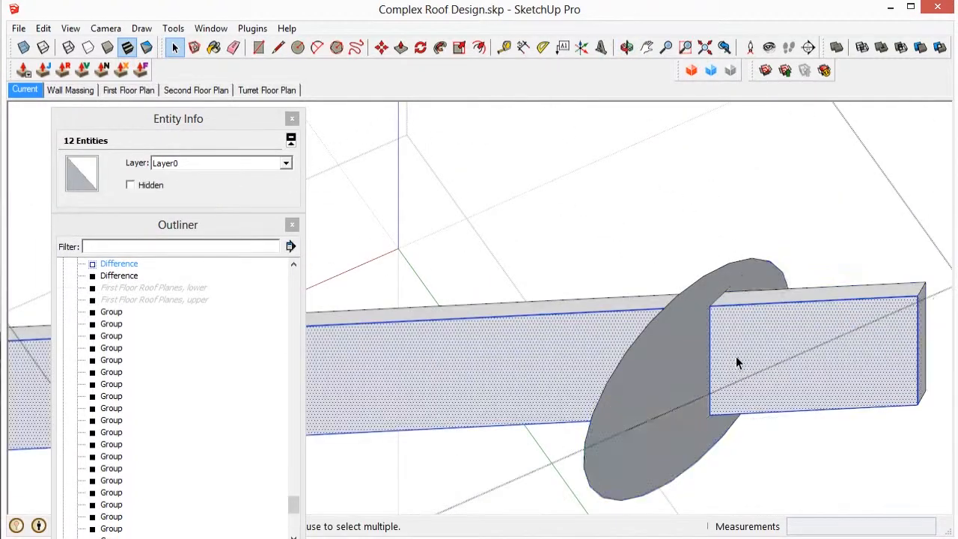
{"action": "scroll", "coordinate": [736, 356], "scroll_direction": "down", "scroll_amount": 3}
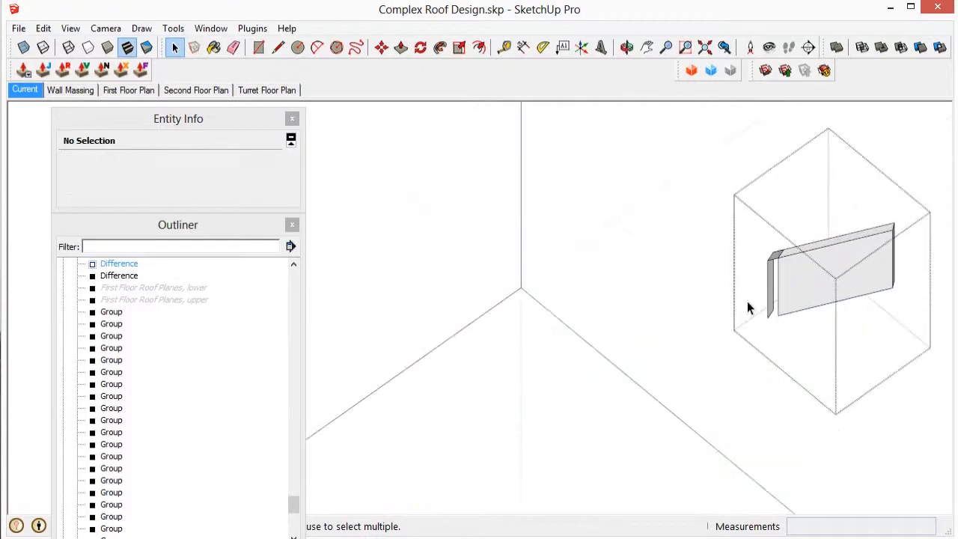
{"action": "scroll", "coordinate": [741, 292], "scroll_direction": "up", "scroll_amount": 4}
{"action": "scroll", "coordinate": [769, 390], "scroll_direction": "down", "scroll_amount": 2}
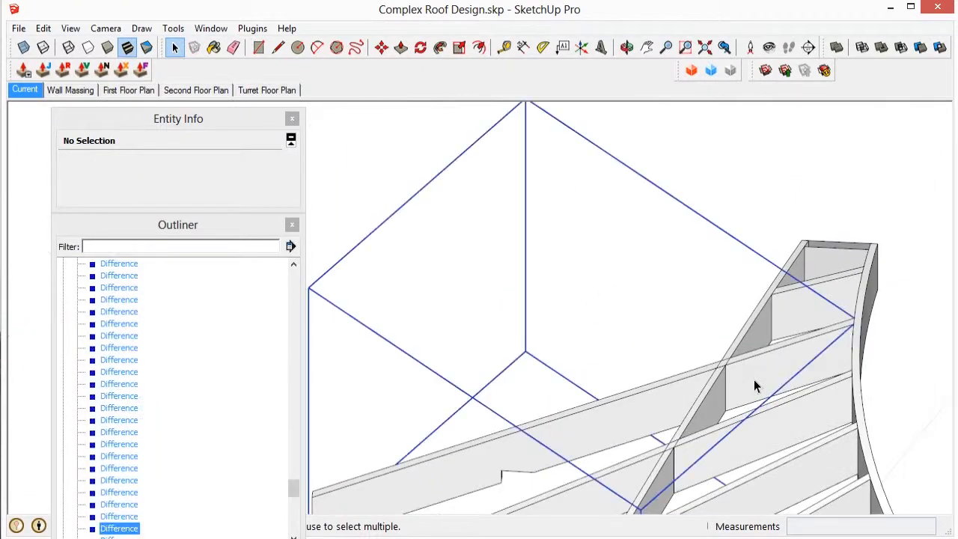
{"action": "triple_click", "coordinate": [756, 379]}
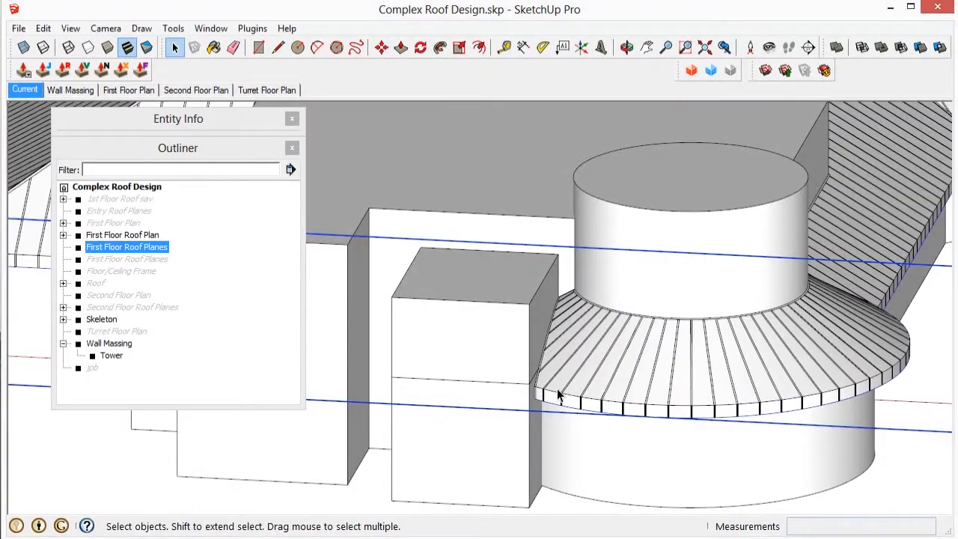
Inside the Wall Massing group, push the entry block's top down to its intermediate floor line and draw an edge to close the open top.
{"action": "scroll", "coordinate": [560, 392], "scroll_direction": "up", "scroll_amount": 5}
{"action": "middle_click_drag", "start_coordinate": [546, 387], "coordinate": [418, 289]}
{"action": "scroll", "coordinate": [470, 299], "scroll_direction": "down", "scroll_amount": 2}
{"action": "triple_click", "coordinate": [419, 289]}
{"action": "left_click", "coordinate": [436, 217]}
{"action": "key", "text": "p"}
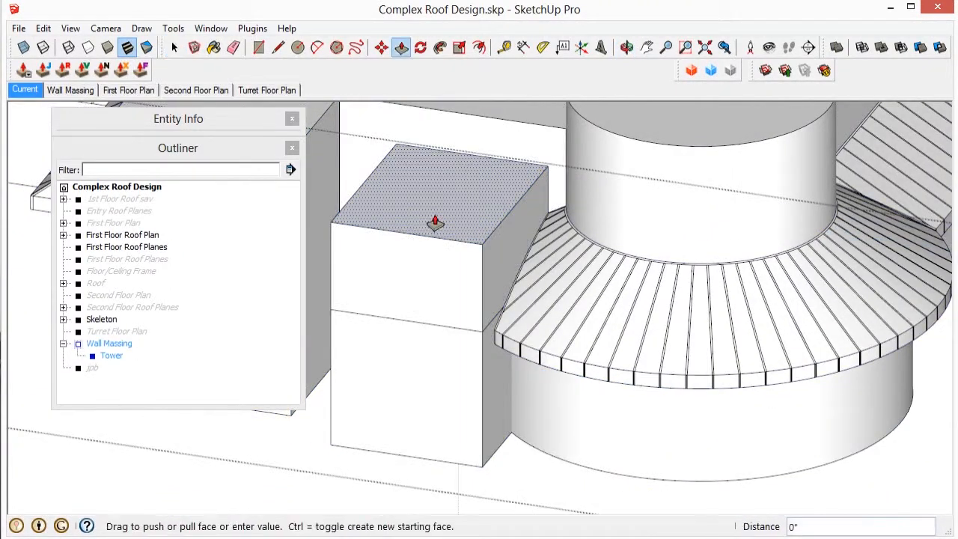
{"action": "left_click_drag", "start_coordinate": [431, 221], "coordinate": [408, 320]}
{"action": "key", "text": "l"}
{"action": "left_click", "coordinate": [331, 308]}
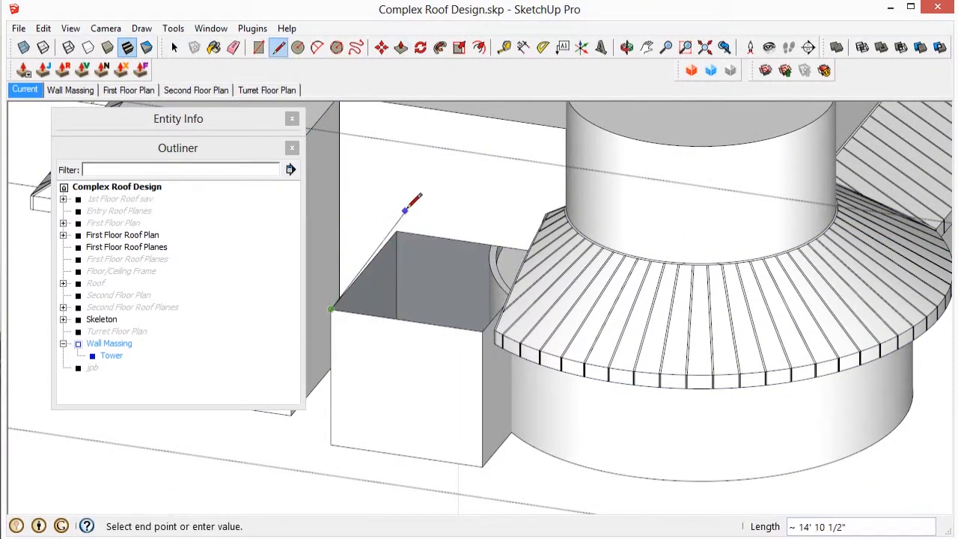
{"action": "middle_click_drag", "start_coordinate": [399, 278], "coordinate": [703, 293]}
{"action": "key", "text": "space"}
Hide the First Floor Roof Planes group and bring the Entry Roof Planes group into view.
{"action": "scroll", "coordinate": [389, 264], "scroll_direction": "up", "scroll_amount": 6}
{"action": "scroll", "coordinate": [444, 327], "scroll_direction": "down", "scroll_amount": 2}
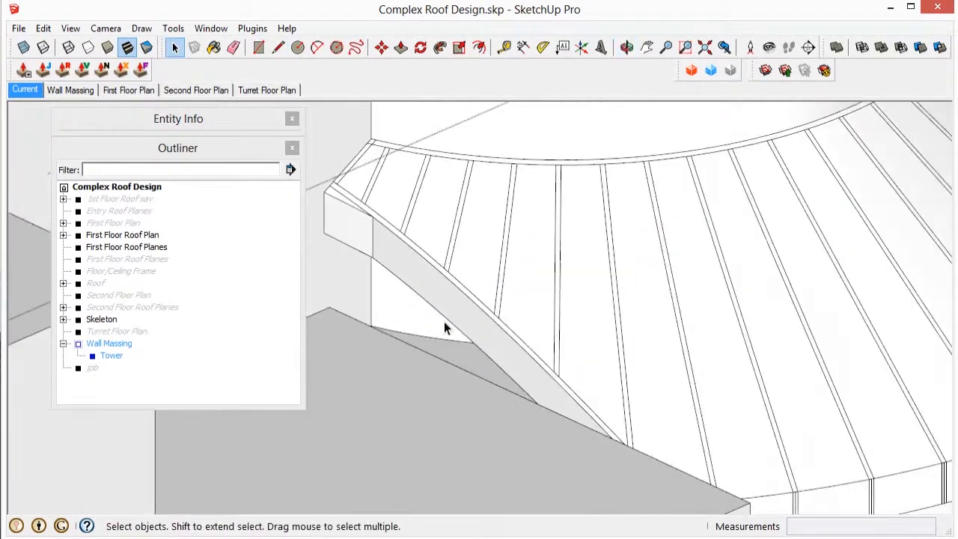
{"action": "scroll", "coordinate": [526, 370], "scroll_direction": "up", "scroll_amount": 3}
{"action": "middle_click_drag", "start_coordinate": [526, 369], "coordinate": [479, 351]}
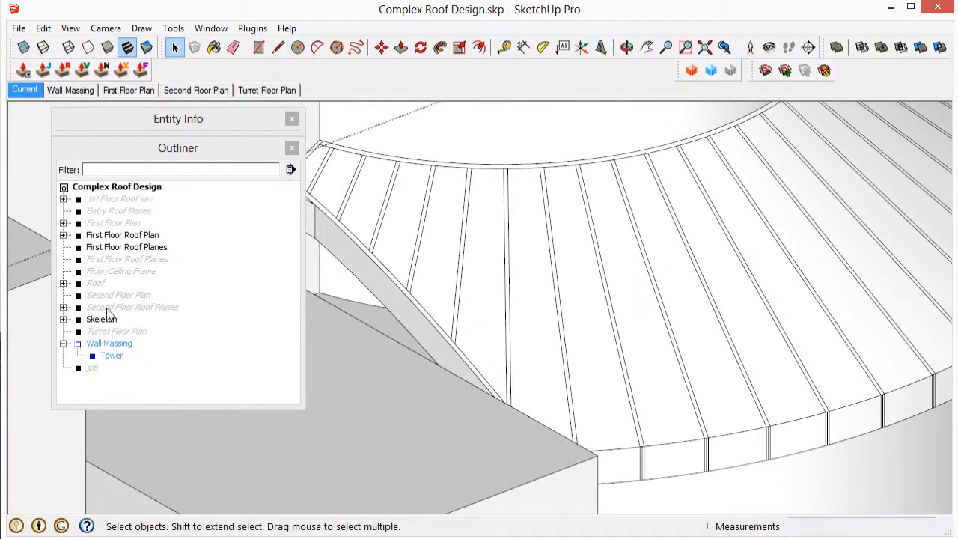
{"action": "left_click", "coordinate": [124, 248]}
{"action": "right_click", "coordinate": [124, 248]}
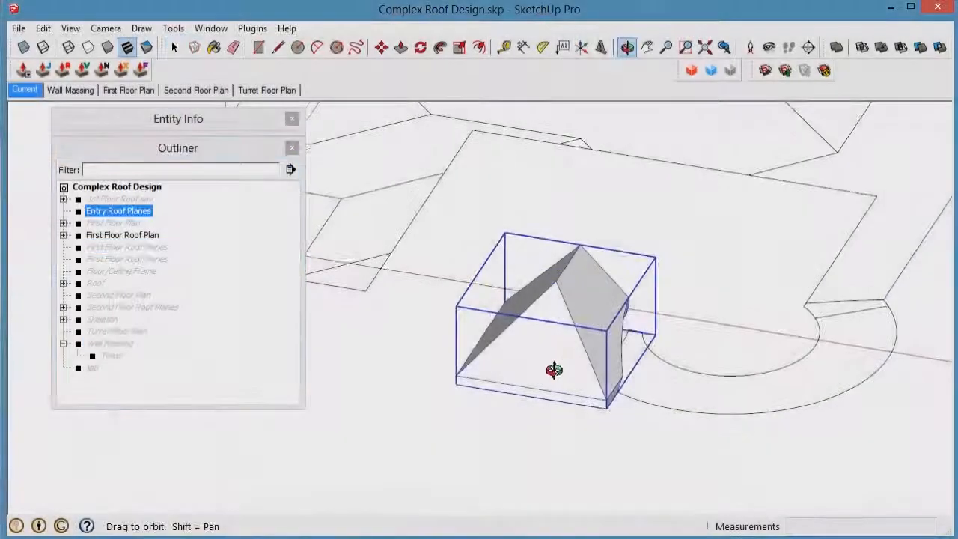
{"action": "middle_click_drag", "start_coordinate": [552, 367], "coordinate": [554, 359]}
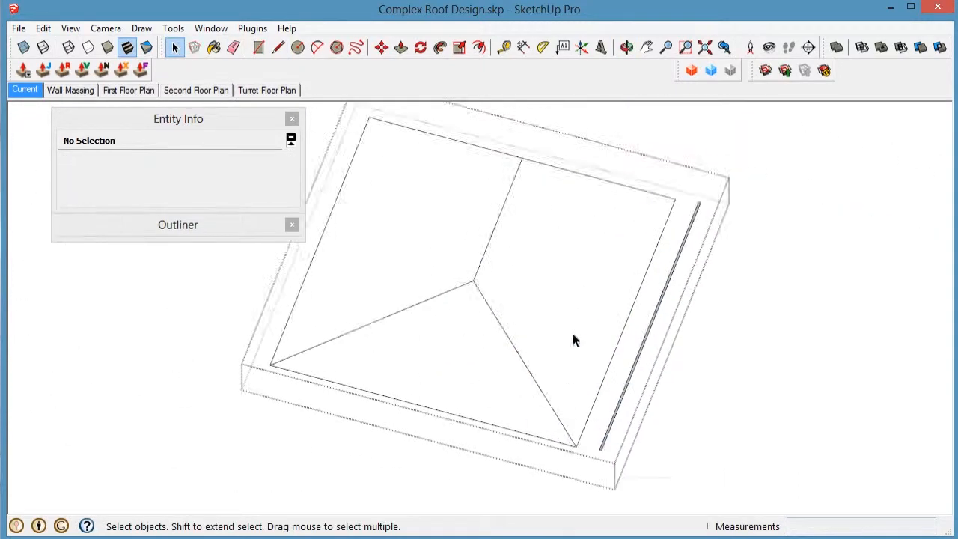
Select the group of flat hip and ridge outlines for the entry roof and name it Entry Roof Plan.
{"action": "scroll", "coordinate": [606, 434], "scroll_direction": "up", "scroll_amount": 5}
{"action": "left_click", "coordinate": [602, 449]}
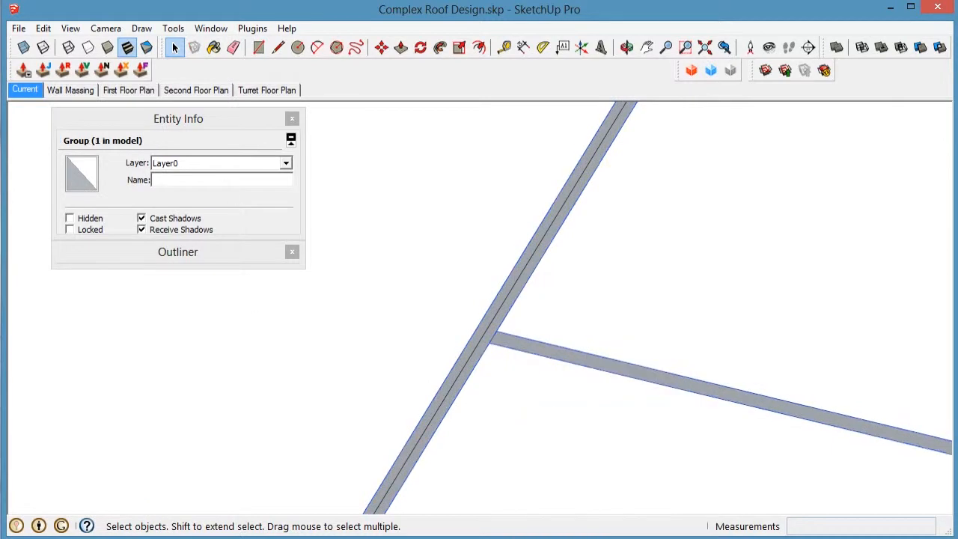
{"action": "left_click", "coordinate": [160, 179]}
{"action": "type", "text": "Entry Roof Planes"}
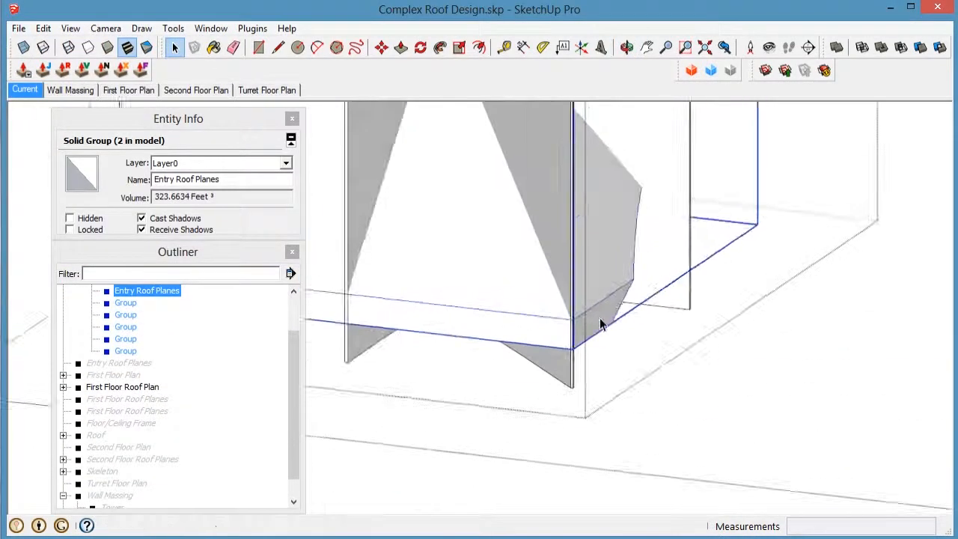
Move the Entry Roof Planes solid at the corner of the extruded hip panel, and select the face of the opened panel.
{"action": "key", "text": "m"}
{"action": "scroll", "coordinate": [600, 324], "scroll_direction": "up", "scroll_amount": 5}
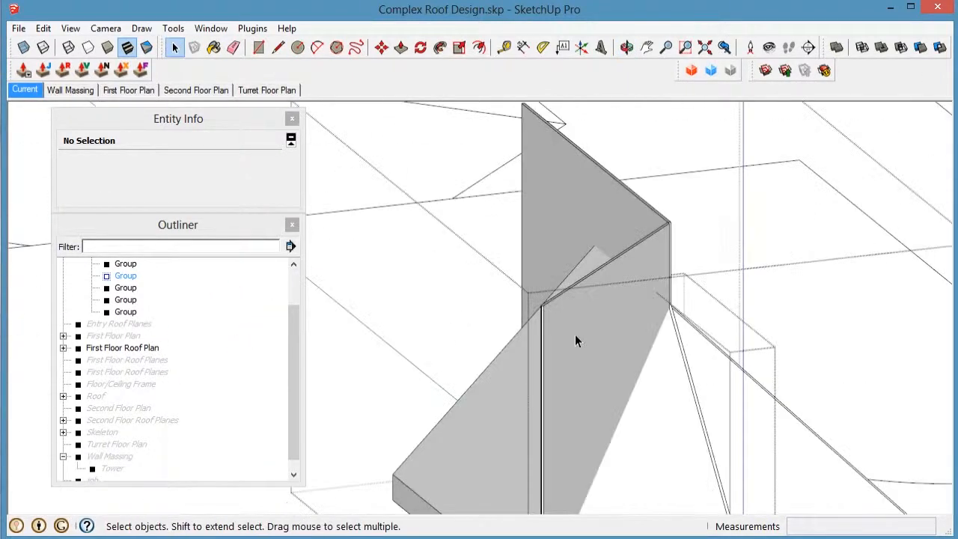
{"action": "left_click", "coordinate": [584, 338]}
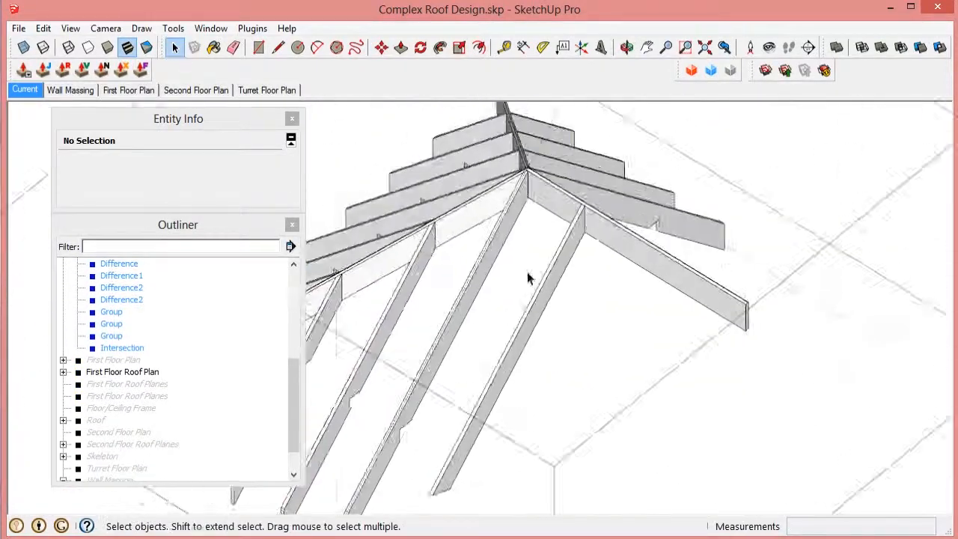
Close the entry roof framing and hide the Entry Roof Planes group covering its rafters.
{"action": "left_click", "coordinate": [573, 261]}
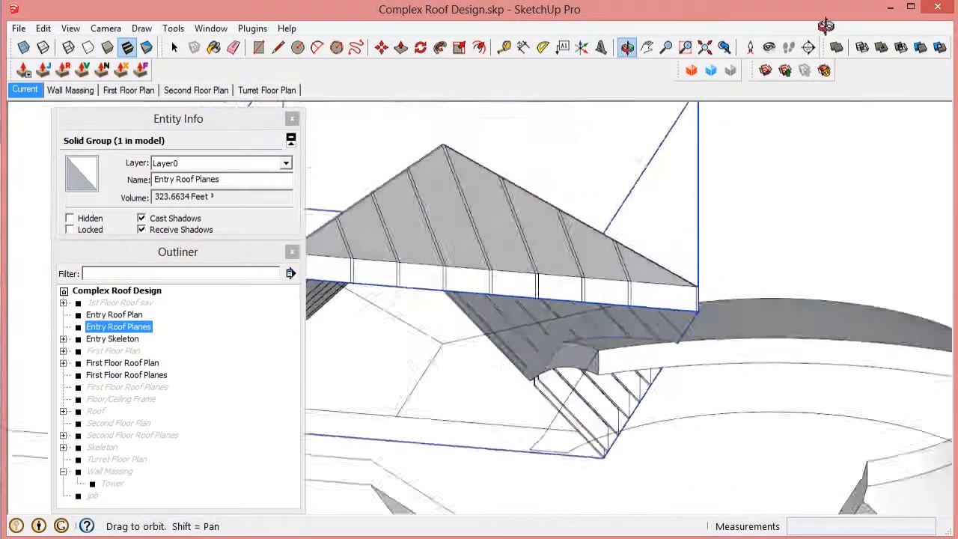
{"action": "left_click_drag", "start_coordinate": [651, 299], "coordinate": [656, 427]}
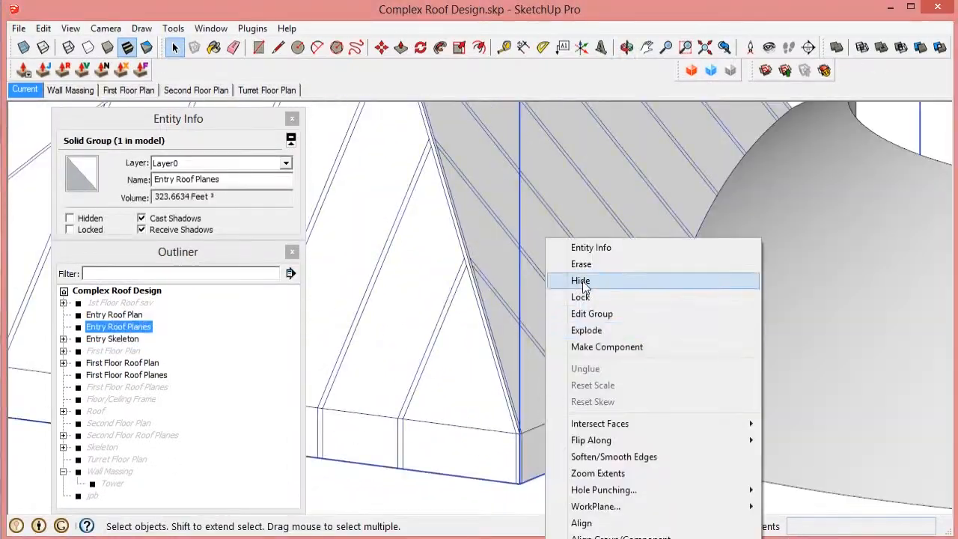
{"action": "left_click", "coordinate": [581, 281]}
{"action": "middle_click_drag", "start_coordinate": [599, 291], "coordinate": [573, 350]}
{"action": "scroll", "coordinate": [551, 329], "scroll_direction": "up", "scroll_amount": 4}
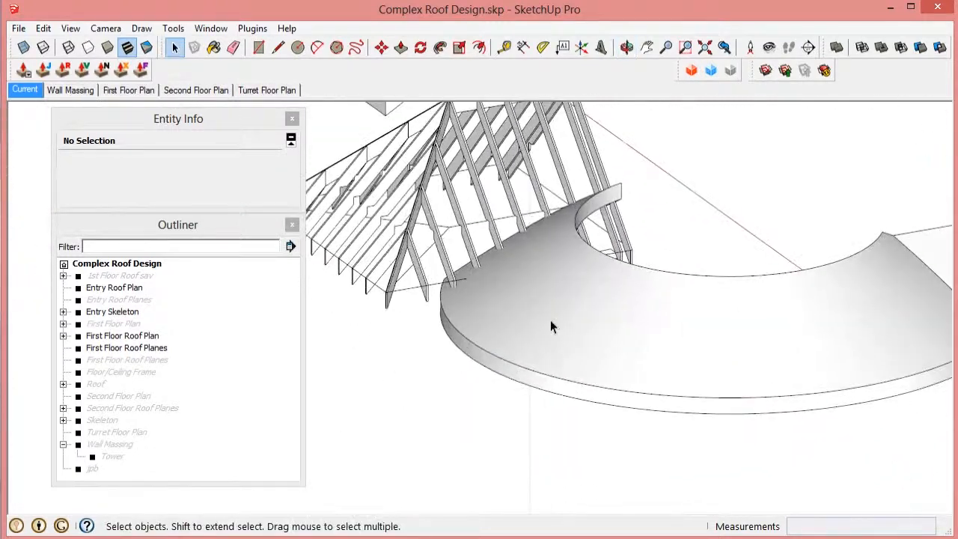
Open the First Floor Roof Planes group, select all its sloped top faces including the curved roof, and copy them beside the original.
{"action": "triple_click", "coordinate": [550, 322]}
{"action": "scroll", "coordinate": [466, 330], "scroll_direction": "down", "scroll_amount": 3}
{"action": "left_click", "coordinate": [752, 323]}
{"action": "middle_click_drag", "start_coordinate": [629, 321], "coordinate": [753, 310]}
{"action": "left_click", "coordinate": [633, 307]}
{"action": "scroll", "coordinate": [633, 307], "scroll_direction": "down", "scroll_amount": 3}
{"action": "middle_click_drag", "start_coordinate": [569, 336], "coordinate": [515, 370]}
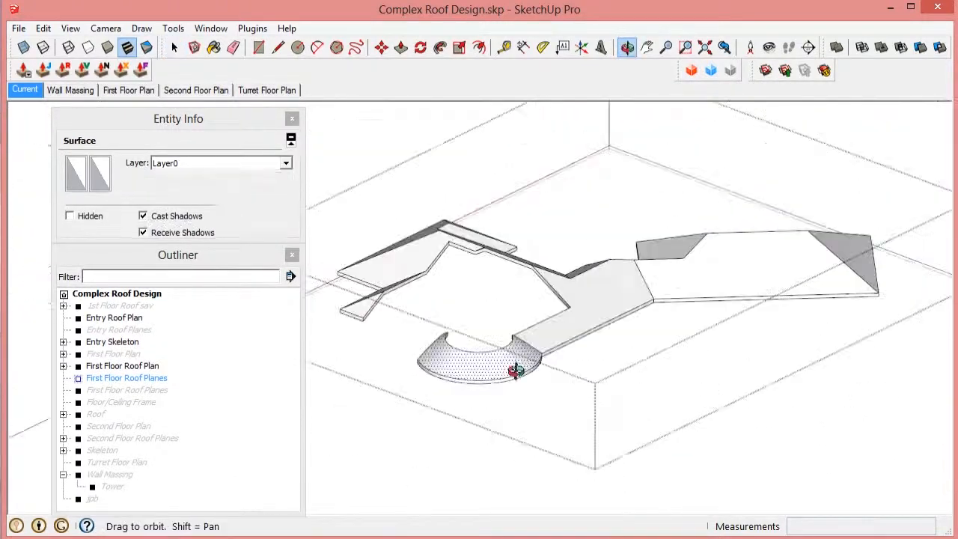
{"action": "left_click", "coordinate": [530, 222], "text": "shift"}
{"action": "scroll", "coordinate": [511, 198], "scroll_direction": "up", "scroll_amount": 3}
{"action": "left_click", "coordinate": [509, 203], "text": "shift"}
{"action": "middle_click_drag", "start_coordinate": [524, 246], "coordinate": [900, 389]}
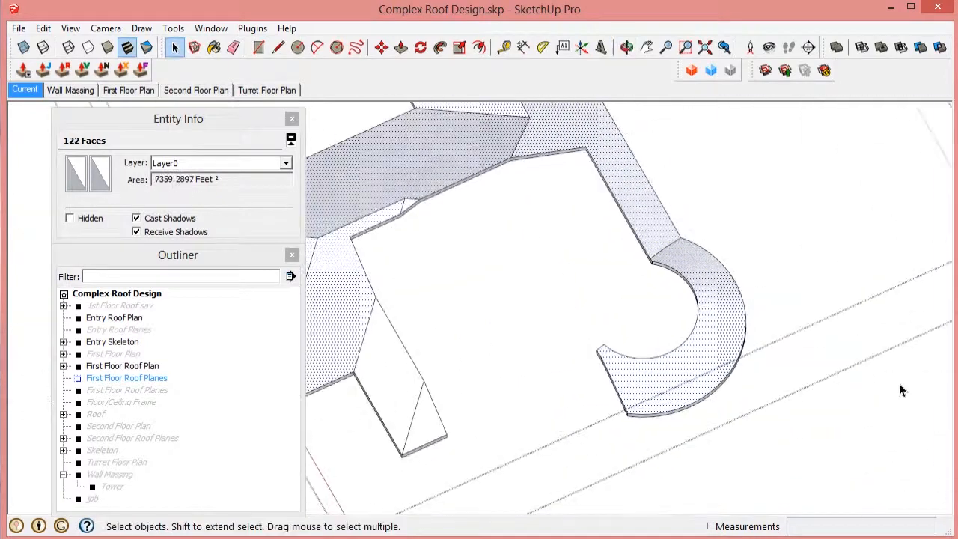
{"action": "left_click", "coordinate": [389, 314], "text": "shift"}
{"action": "middle_click_drag", "start_coordinate": [423, 224], "coordinate": [572, 353], "text": "shift"}
{"action": "left_click", "coordinate": [620, 280], "text": "shift"}
{"action": "scroll", "coordinate": [573, 353], "scroll_direction": "down", "scroll_amount": 4}
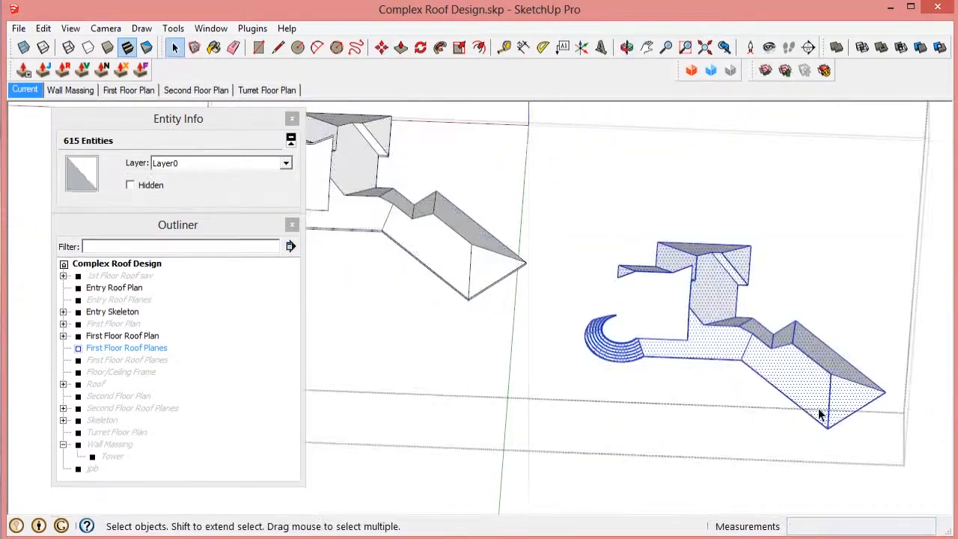
Group the copied roof faces and name the group First Floor Roof Decking.
{"action": "scroll", "coordinate": [674, 285], "scroll_direction": "up", "scroll_amount": 3}
{"action": "right_click", "coordinate": [832, 321]}
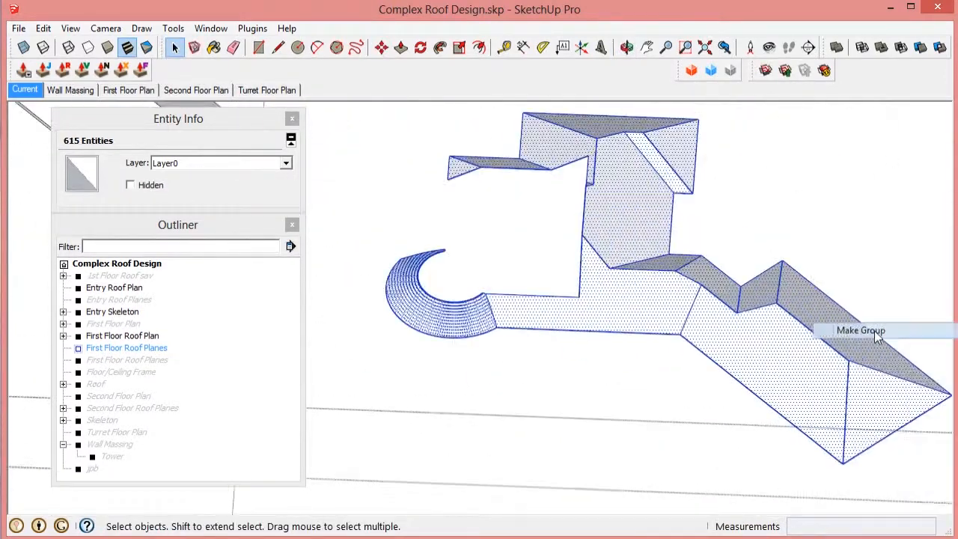
{"action": "left_click", "coordinate": [856, 327]}
{"action": "scroll", "coordinate": [673, 300], "scroll_direction": "up", "scroll_amount": 2}
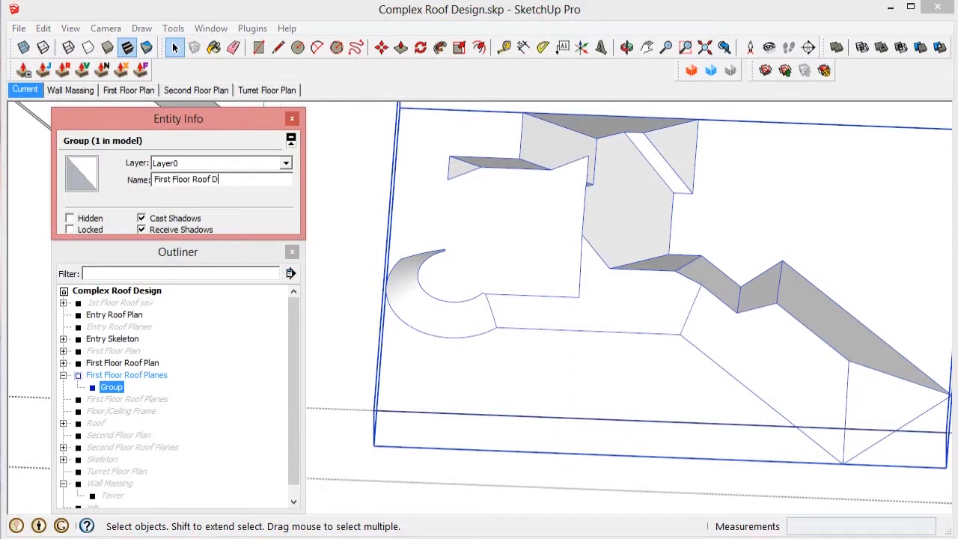
{"action": "key", "text": "Return"}
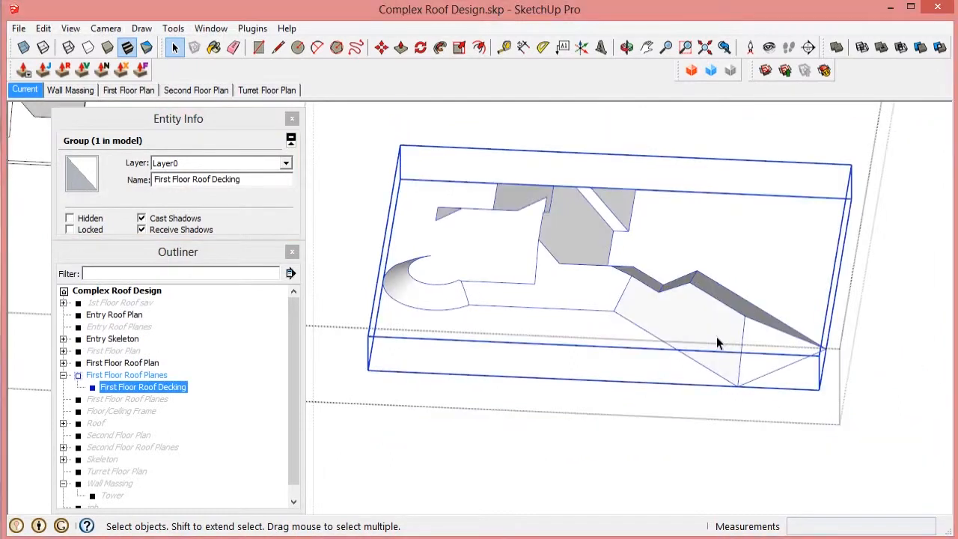
Open the First Floor Roof Decking group and place a vertical guide through the eave corner of its roof faces.
{"action": "double_click", "coordinate": [716, 342]}
{"action": "key", "text": "ctrl+a"}
{"action": "middle_click_drag", "start_coordinate": [716, 342], "coordinate": [726, 381]}
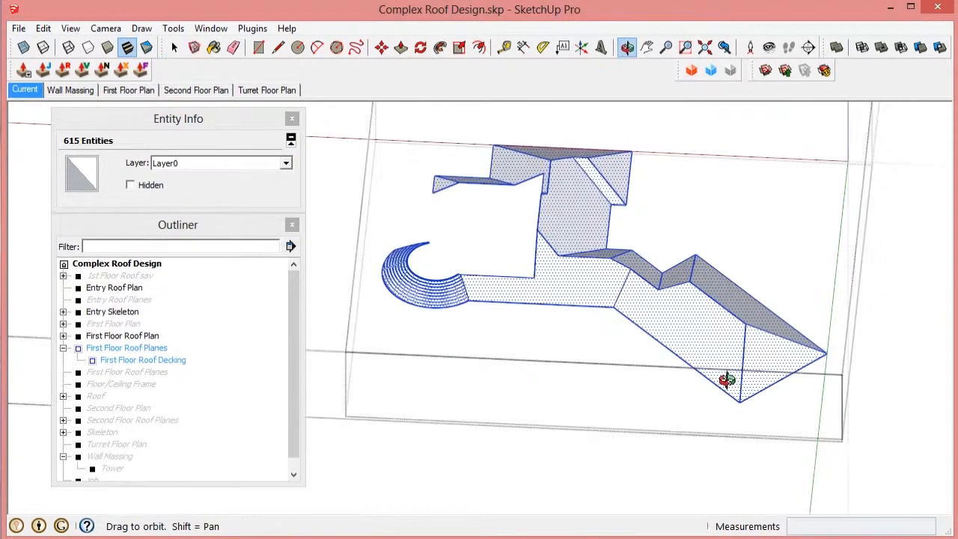
{"action": "scroll", "coordinate": [621, 318], "scroll_direction": "down", "scroll_amount": 6}
{"action": "key", "text": "t"}
{"action": "middle_click_drag", "start_coordinate": [610, 283], "coordinate": [154, 84]}
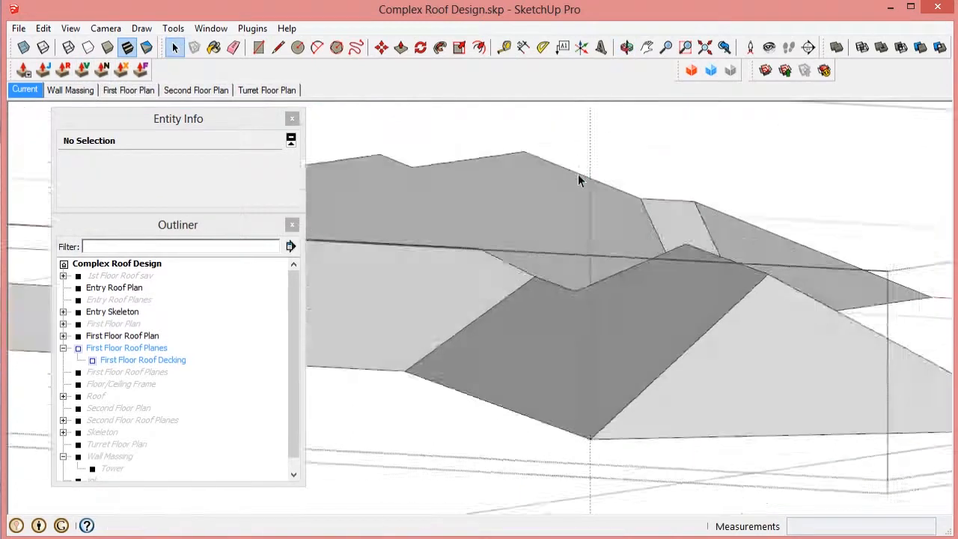
{"action": "scroll", "coordinate": [605, 337], "scroll_direction": "up", "scroll_amount": 6}
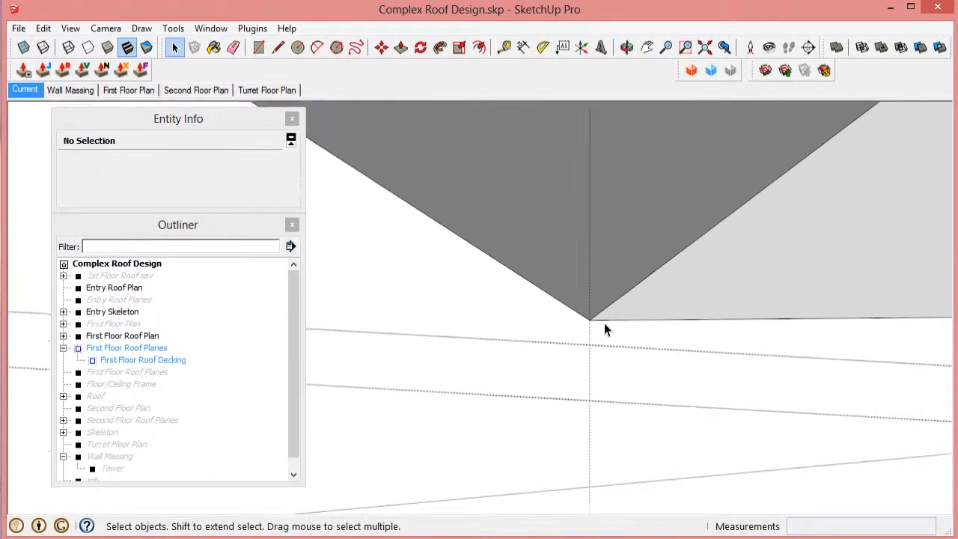
{"action": "middle_click_drag", "start_coordinate": [604, 329], "coordinate": [596, 342]}
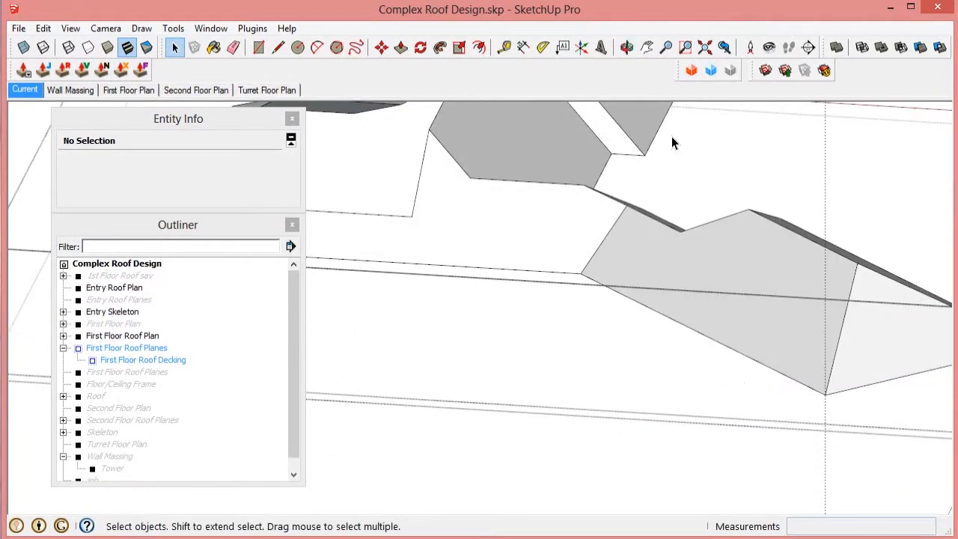
Place an angled guide along the roof slope from the eave edge and offset a parallel guide from it by 3/4 inch.
{"action": "left_click", "coordinate": [543, 47]}
{"action": "left_click", "coordinate": [687, 327]}
{"action": "left_click", "coordinate": [736, 350]}
{"action": "middle_click_drag", "start_coordinate": [712, 281], "coordinate": [731, 302]}
{"action": "key", "text": "space"}
{"action": "left_click", "coordinate": [695, 323]}
{"action": "scroll", "coordinate": [687, 329], "scroll_direction": "up", "scroll_amount": 3}
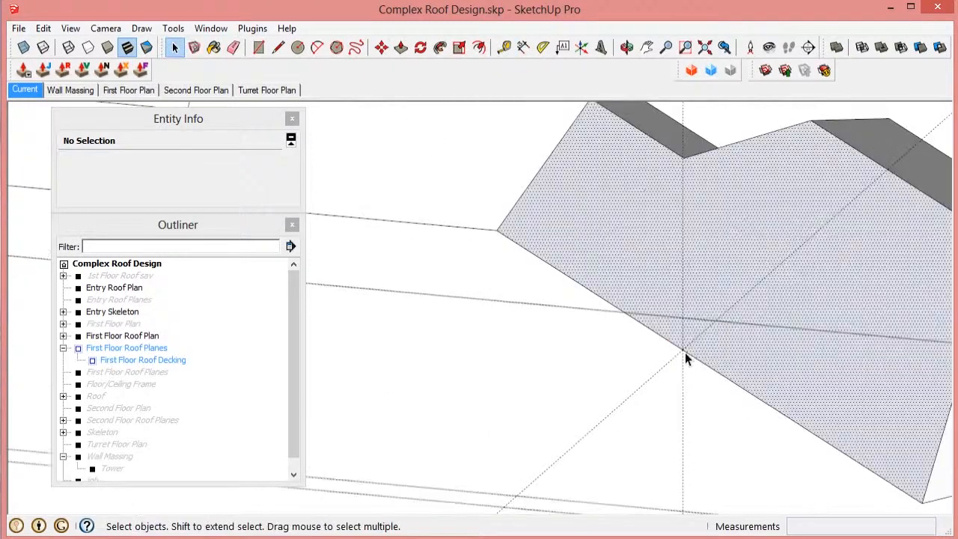
{"action": "type", "text": "3/4"}
{"action": "key", "text": "Return"}
{"action": "scroll", "coordinate": [752, 276], "scroll_direction": "up", "scroll_amount": 3}
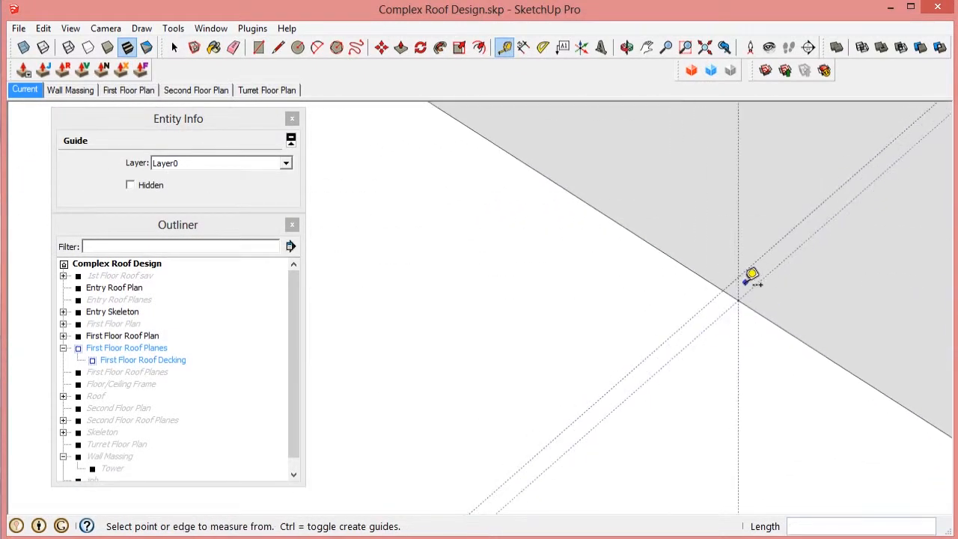
Select all the decking faces and thicken them vertically with Vector Push Pull to the guide intersection, then close the group.
{"action": "scroll", "coordinate": [639, 261], "scroll_direction": "down", "scroll_amount": 8}
{"action": "triple_click", "coordinate": [681, 279]}
{"action": "scroll", "coordinate": [628, 262], "scroll_direction": "up", "scroll_amount": 7}
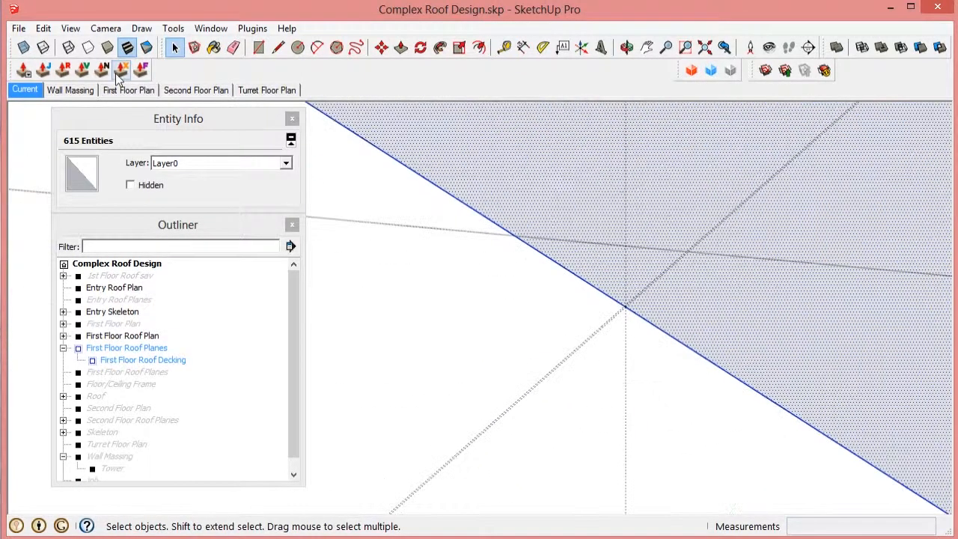
{"action": "left_click", "coordinate": [82, 70]}
{"action": "left_click_drag", "start_coordinate": [599, 298], "coordinate": [604, 278]}
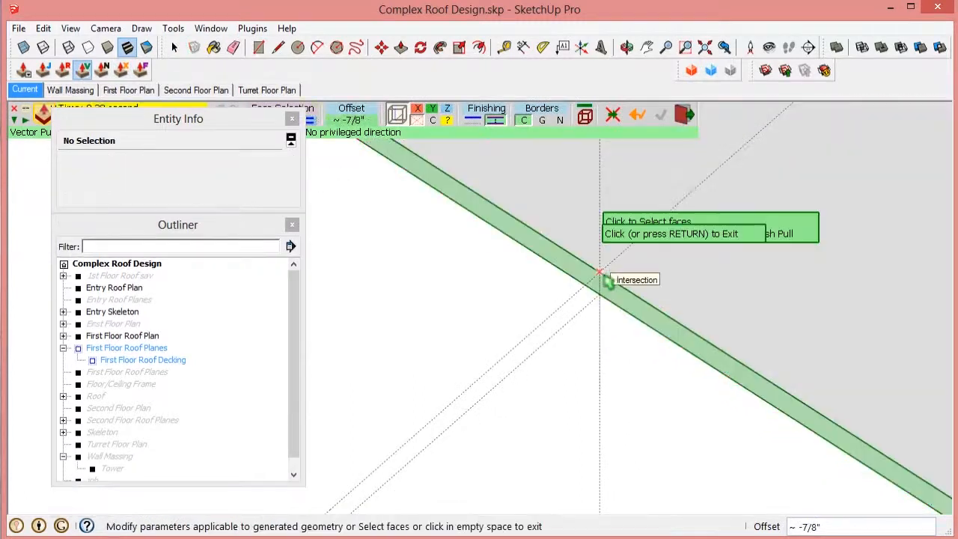
{"action": "left_click", "coordinate": [605, 278]}
{"action": "scroll", "coordinate": [553, 281], "scroll_direction": "down", "scroll_amount": 3}
{"action": "middle_click_drag", "start_coordinate": [671, 329], "coordinate": [661, 324]}
{"action": "scroll", "coordinate": [661, 323], "scroll_direction": "down", "scroll_amount": 2}
{"action": "key", "text": "Escape"}
{"action": "scroll", "coordinate": [684, 330], "scroll_direction": "down", "scroll_amount": 4}
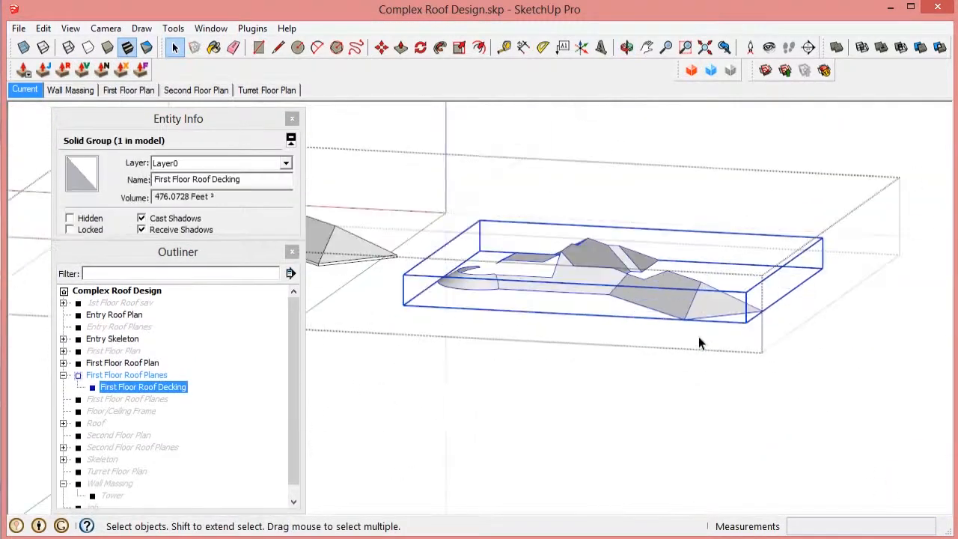
Take the First Floor Roof Decking out of the roof planes group and move it by its lower eave corner onto the matching roof corner.
{"action": "scroll", "coordinate": [698, 340], "scroll_direction": "up", "scroll_amount": 9}
{"action": "left_click_drag", "start_coordinate": [142, 387], "coordinate": [125, 295]}
{"action": "key", "text": "m"}
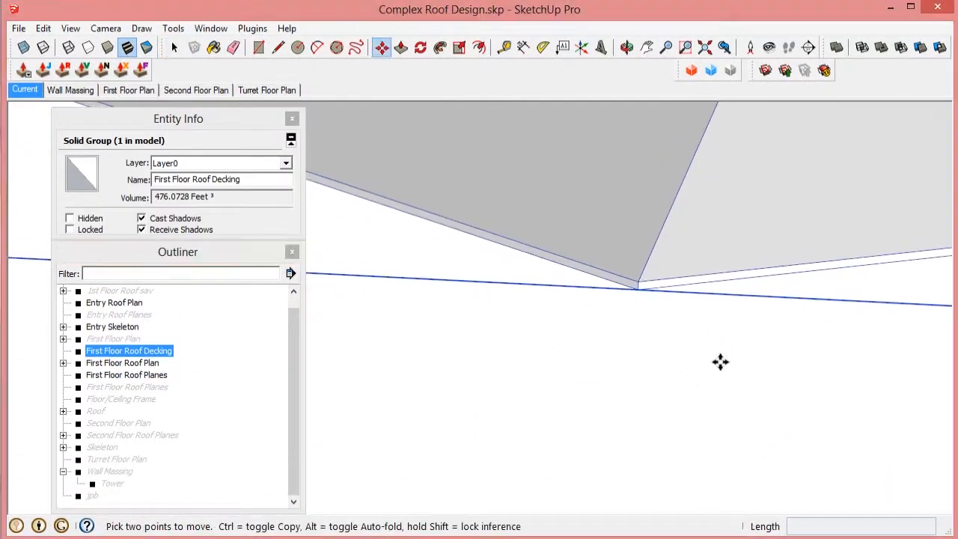
{"action": "scroll", "coordinate": [786, 343], "scroll_direction": "down", "scroll_amount": 5}
{"action": "scroll", "coordinate": [775, 337], "scroll_direction": "up", "scroll_amount": 5}
{"action": "left_click", "coordinate": [739, 316]}
{"action": "scroll", "coordinate": [449, 214], "scroll_direction": "down", "scroll_amount": 5}
{"action": "scroll", "coordinate": [481, 224], "scroll_direction": "up", "scroll_amount": 4}
{"action": "scroll", "coordinate": [480, 225], "scroll_direction": "up", "scroll_amount": 4}
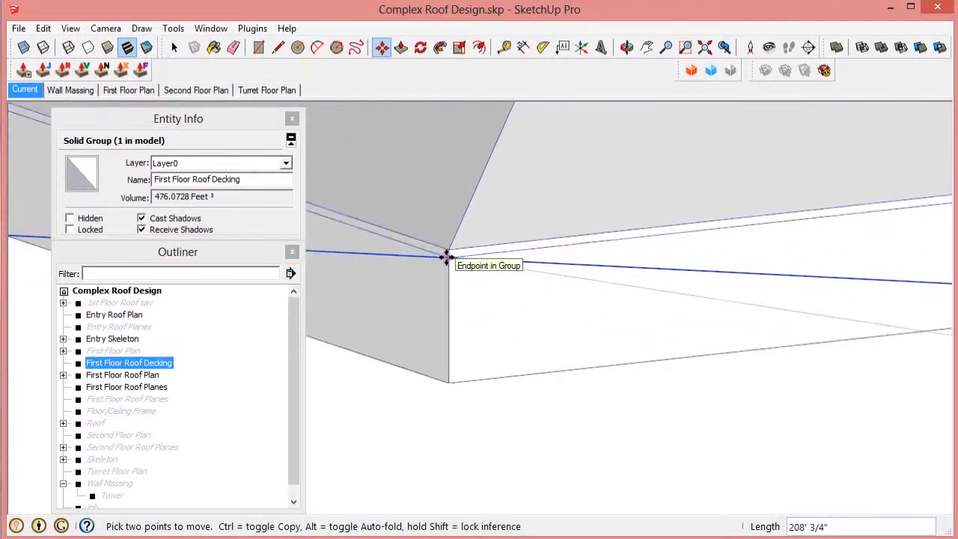
{"action": "left_click", "coordinate": [447, 256]}
{"action": "scroll", "coordinate": [449, 257], "scroll_direction": "down", "scroll_amount": 8}
{"action": "key", "text": "space"}
{"action": "middle_click_drag", "start_coordinate": [753, 347], "coordinate": [900, 247]}
{"action": "scroll", "coordinate": [464, 292], "scroll_direction": "up", "scroll_amount": 6}
{"action": "scroll", "coordinate": [898, 246], "scroll_direction": "down", "scroll_amount": 5}
{"action": "scroll", "coordinate": [701, 163], "scroll_direction": "up", "scroll_amount": 3}
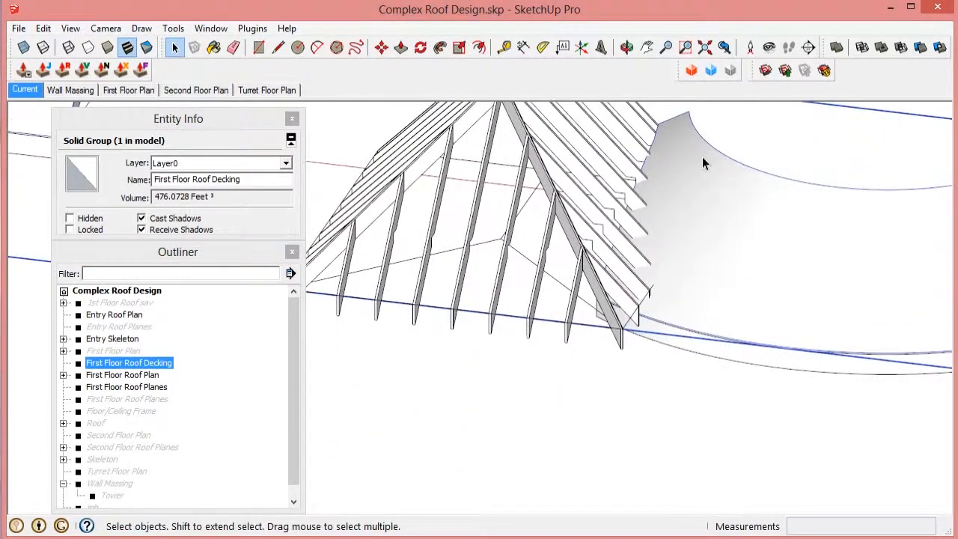
Paste a duplicate of the First Floor Roof Decking in place and hide one of the two copies.
{"action": "left_click", "coordinate": [43, 28]}
{"action": "left_click", "coordinate": [75, 132]}
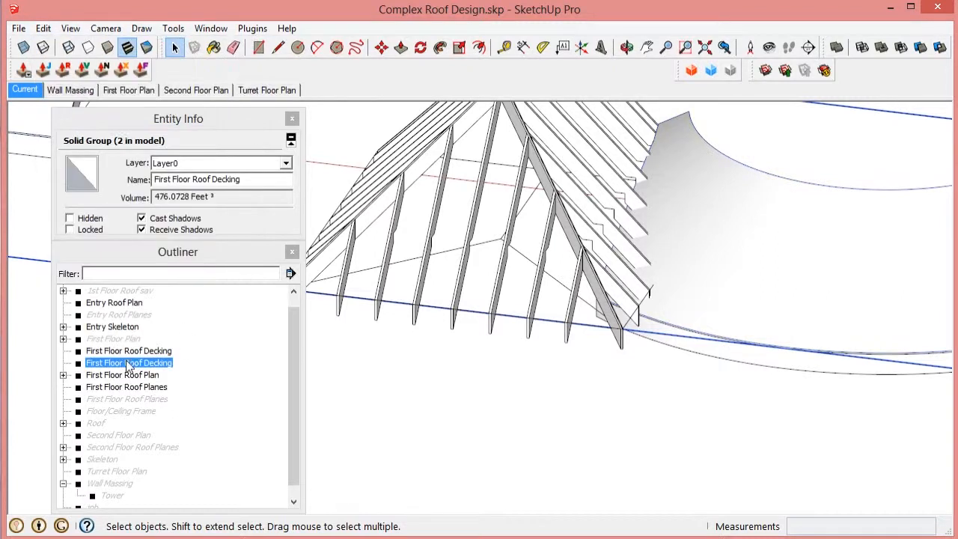
{"action": "right_click", "coordinate": [127, 363]}
{"action": "left_click", "coordinate": [161, 259]}
{"action": "left_click", "coordinate": [136, 348]}
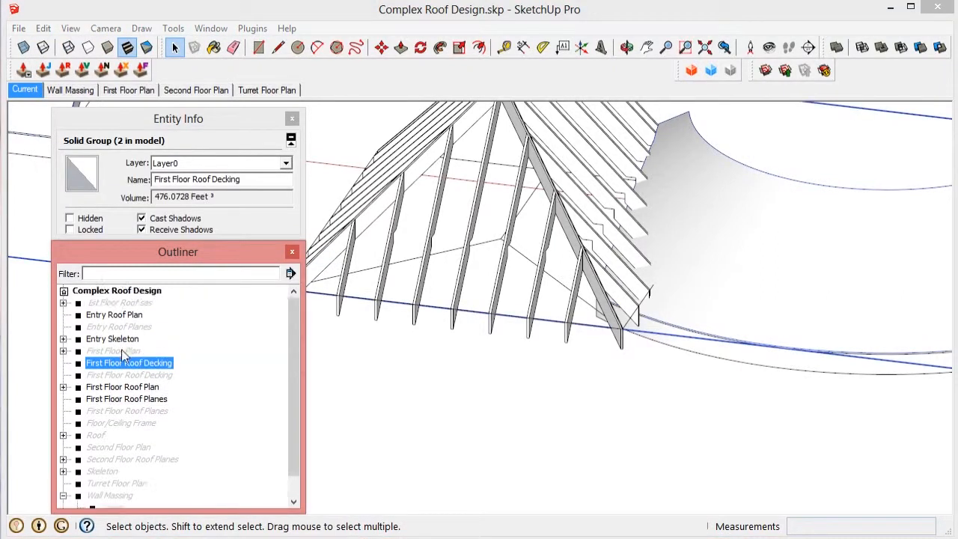
Nest the visible decking in the Entry Skeleton group, trim the rafters meeting the curved roof with it, and hide it.
{"action": "left_click_drag", "start_coordinate": [87, 339], "coordinate": [112, 341]}
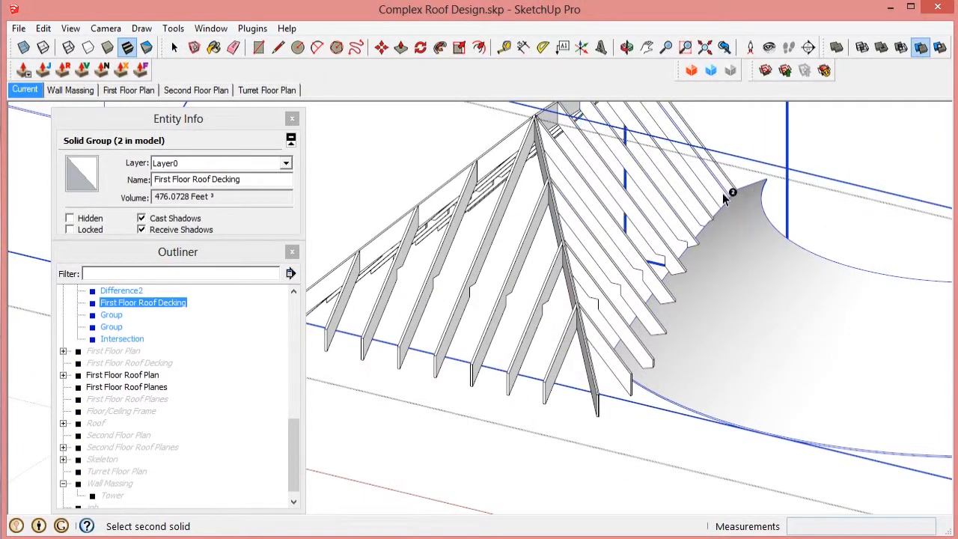
{"action": "key", "text": "space"}
{"action": "right_click", "coordinate": [731, 235]}
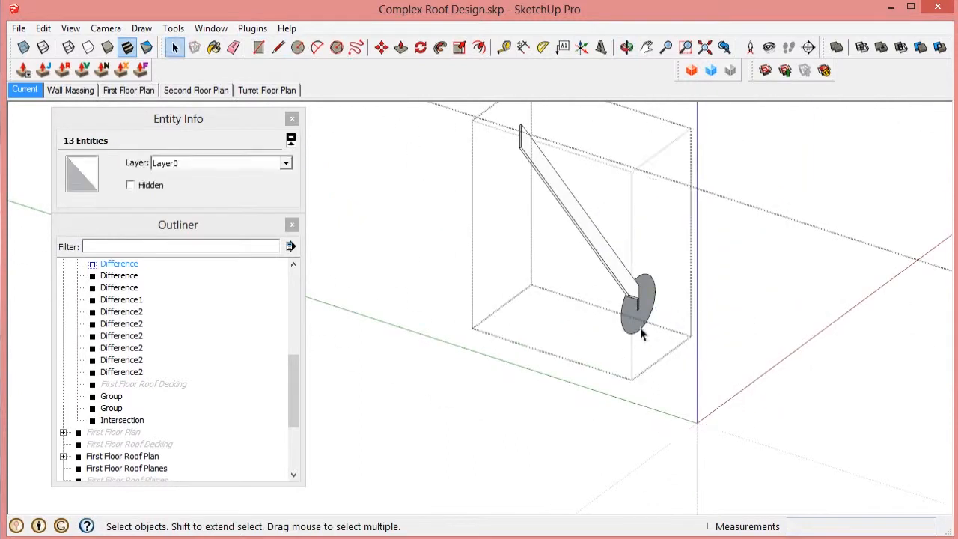
Erase the leftover geometry at the opened rafter's cut end and redraw the 1 1/2" closing edge at its bottom.
{"action": "middle_click_drag", "start_coordinate": [596, 272], "coordinate": [663, 250]}
{"action": "key", "text": "e"}
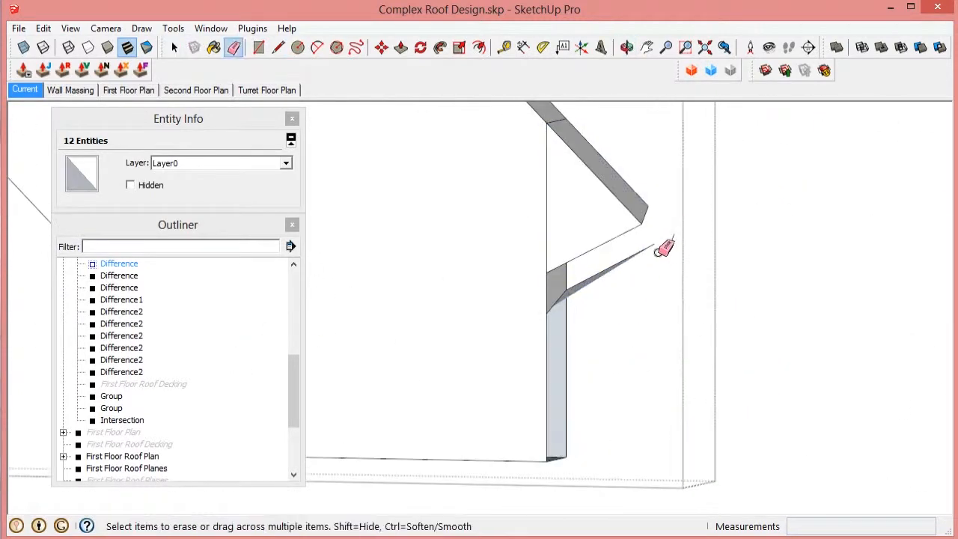
{"action": "left_click", "coordinate": [659, 250]}
{"action": "scroll", "coordinate": [563, 297], "scroll_direction": "up", "scroll_amount": 4}
{"action": "left_click", "coordinate": [536, 305]}
{"action": "mouse_move", "coordinate": [540, 302]}
{"action": "middle_mouse_down"}
{"action": "mouse_move", "coordinate": [590, 291]}
{"action": "mouse_move", "coordinate": [402, 479]}
{"action": "middle_mouse_up"}
{"action": "key", "text": "l"}
{"action": "left_click", "coordinate": [591, 419]}
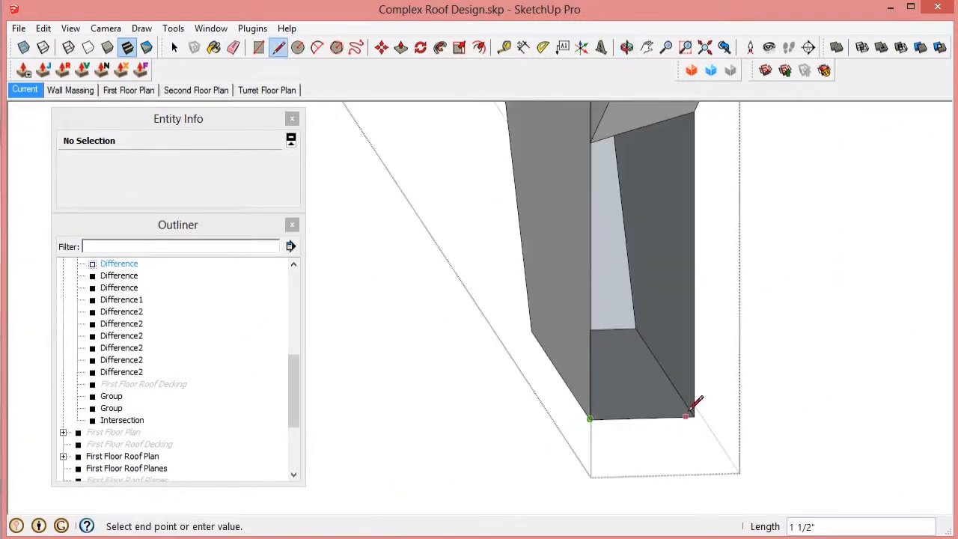
{"action": "left_click", "coordinate": [693, 416]}
{"action": "key", "text": "space"}
{"action": "middle_click_drag", "start_coordinate": [693, 416], "coordinate": [861, 434]}
{"action": "key", "text": "e"}
{"action": "middle_click_drag", "start_coordinate": [749, 359], "coordinate": [325, 274]}
{"action": "scroll", "coordinate": [746, 321], "scroll_direction": "up", "scroll_amount": 4}
{"action": "scroll", "coordinate": [746, 320], "scroll_direction": "down", "scroll_amount": 4}
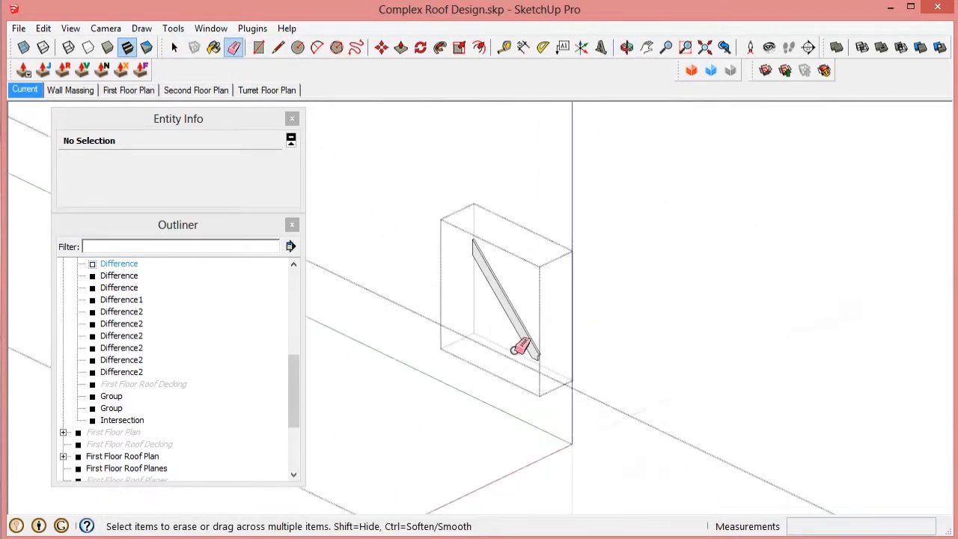
Close the rafter, open the next one cut by the curved roof, and draw a circle face across its cut end.
{"action": "key", "text": "space"}
{"action": "left_click", "coordinate": [474, 316]}
{"action": "scroll", "coordinate": [475, 317], "scroll_direction": "up", "scroll_amount": 3}
{"action": "middle_click_drag", "start_coordinate": [474, 317], "coordinate": [952, 76]}
{"action": "left_click", "coordinate": [403, 258]}
{"action": "scroll", "coordinate": [404, 257], "scroll_direction": "up", "scroll_amount": 4}
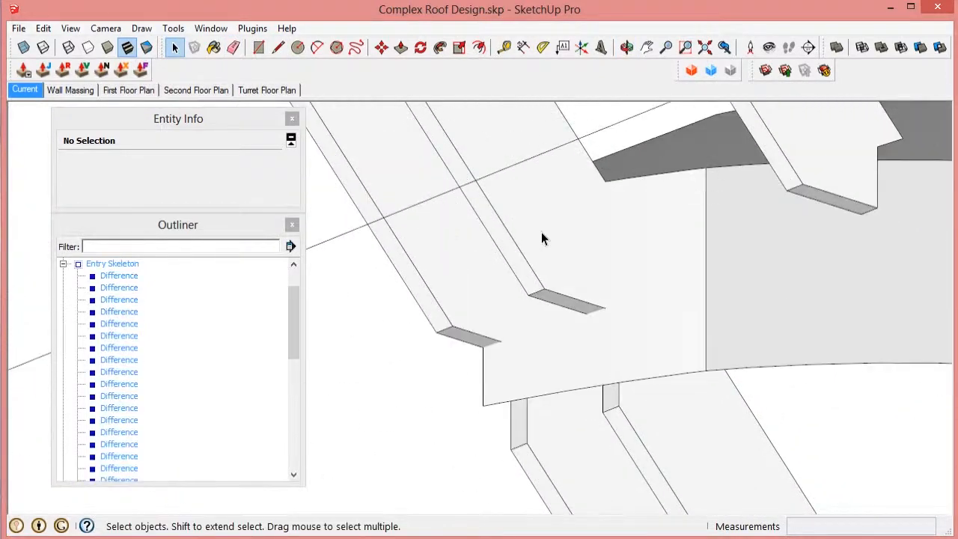
{"action": "triple_click", "coordinate": [541, 237]}
{"action": "scroll", "coordinate": [618, 243], "scroll_direction": "down", "scroll_amount": 3}
{"action": "key", "text": "c"}
{"action": "left_click", "coordinate": [619, 242]}
{"action": "left_click", "coordinate": [596, 336]}
{"action": "key", "text": "space"}
Delete the rafter piece beyond the cut together with the circle and stray edges, and close the rafter.
{"action": "scroll", "coordinate": [564, 167], "scroll_direction": "down", "scroll_amount": 5}
{"action": "left_click_drag", "start_coordinate": [761, 194], "coordinate": [598, 402]}
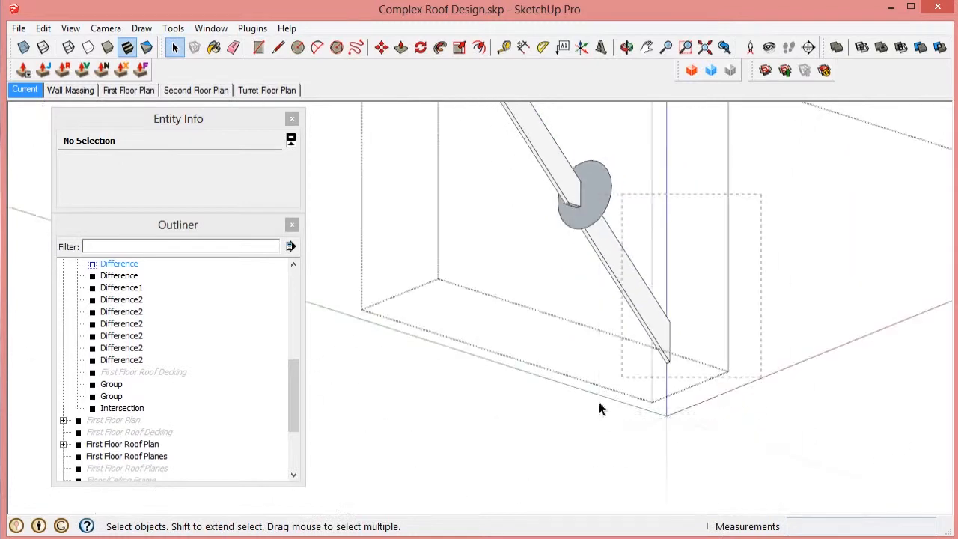
{"action": "key", "text": "Delete"}
{"action": "left_click", "coordinate": [609, 197]}
{"action": "key", "text": "Delete"}
{"action": "scroll", "coordinate": [583, 210], "scroll_direction": "up", "scroll_amount": 5}
{"action": "left_click_drag", "start_coordinate": [584, 223], "coordinate": [548, 275]}
{"action": "mouse_move", "coordinate": [548, 275]}
{"action": "middle_mouse_down"}
{"action": "mouse_move", "coordinate": [200, 235]}
{"action": "mouse_move", "coordinate": [494, 217]}
{"action": "mouse_move", "coordinate": [642, 304]}
{"action": "middle_mouse_up"}
{"action": "key", "text": "e"}
{"action": "left_click", "coordinate": [508, 223]}
{"action": "key", "text": "space"}
{"action": "left_click", "coordinate": [643, 303]}
Open the following trimmed rafter, select its geometry, and draw a circle face where the curved decking cut it.
{"action": "triple_click", "coordinate": [486, 251]}
{"action": "middle_click_drag", "start_coordinate": [484, 261], "coordinate": [528, 235]}
{"action": "key", "text": "c"}
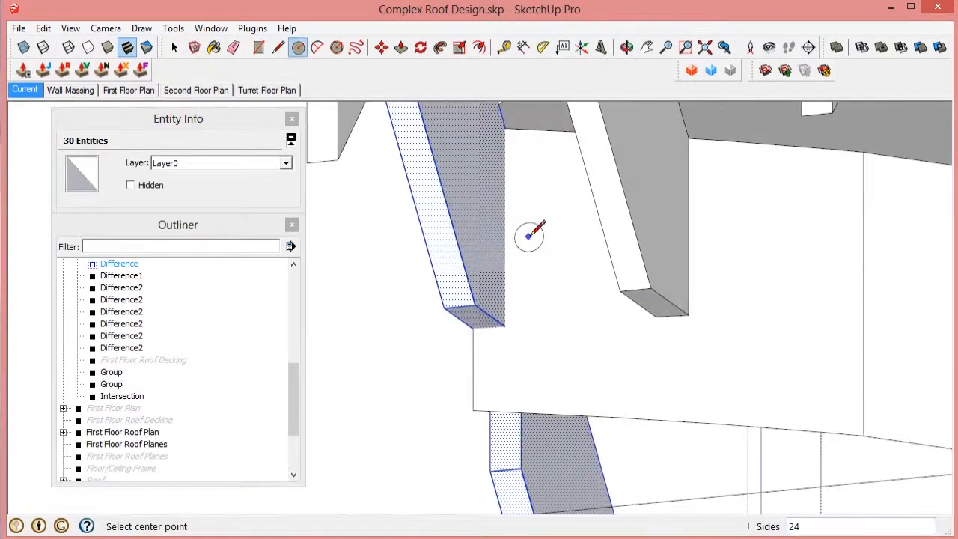
{"action": "left_click", "coordinate": [529, 239]}
{"action": "left_click", "coordinate": [491, 410]}
Delete this rafter's offcut and the small fragment left below its cut end, and close the rafter.
{"action": "scroll", "coordinate": [592, 331], "scroll_direction": "down", "scroll_amount": 8}
{"action": "middle_click_drag", "start_coordinate": [596, 312], "coordinate": [701, 194]}
{"action": "key", "text": "space"}
{"action": "left_click_drag", "start_coordinate": [701, 194], "coordinate": [554, 466]}
{"action": "key", "text": "Delete"}
{"action": "scroll", "coordinate": [557, 284], "scroll_direction": "up", "scroll_amount": 4}
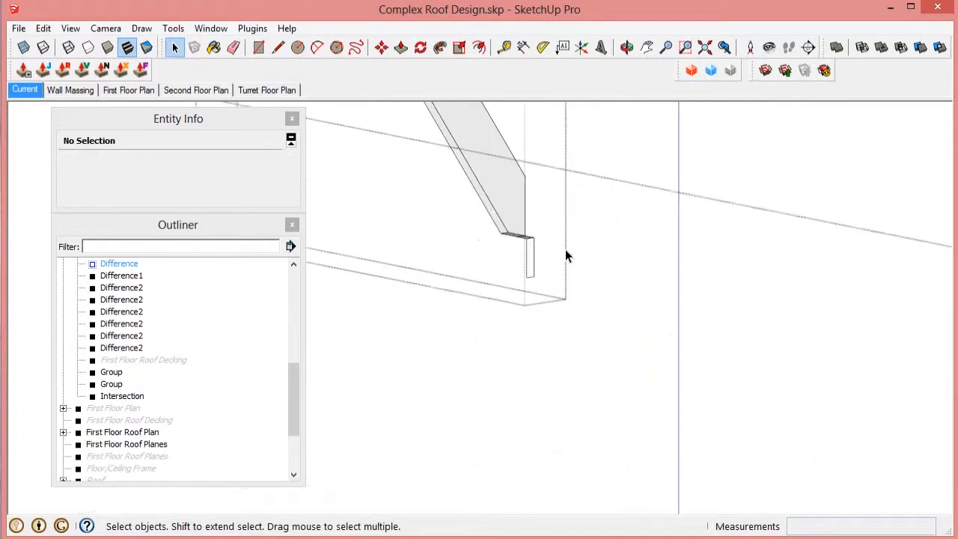
{"action": "middle_click_drag", "start_coordinate": [566, 254], "coordinate": [524, 171]}
{"action": "left_click_drag", "start_coordinate": [522, 172], "coordinate": [473, 238]}
{"action": "key", "text": "Delete"}
{"action": "middle_click_drag", "start_coordinate": [474, 238], "coordinate": [184, 278]}
{"action": "scroll", "coordinate": [487, 311], "scroll_direction": "down", "scroll_amount": 6}
{"action": "left_click", "coordinate": [487, 311]}
{"action": "middle_click_drag", "start_coordinate": [487, 311], "coordinate": [614, 442]}
{"action": "scroll", "coordinate": [618, 327], "scroll_direction": "down", "scroll_amount": 3}
{"action": "scroll", "coordinate": [618, 327], "scroll_direction": "up", "scroll_amount": 10}
{"action": "scroll", "coordinate": [614, 442], "scroll_direction": "down", "scroll_amount": 8}
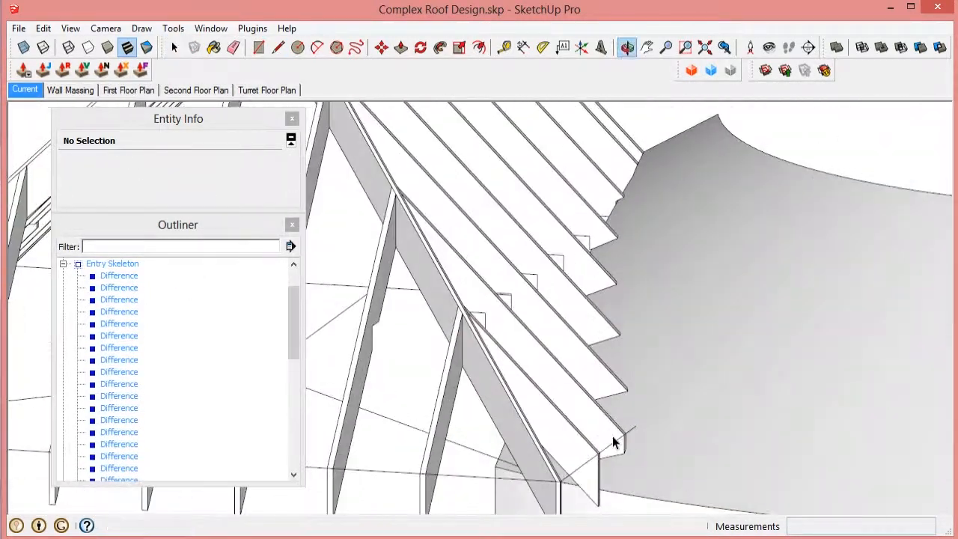
Leave the Entry Skeleton group and unhide the Entry Roof Planes and Skeleton groups.
{"action": "left_click", "coordinate": [96, 264]}
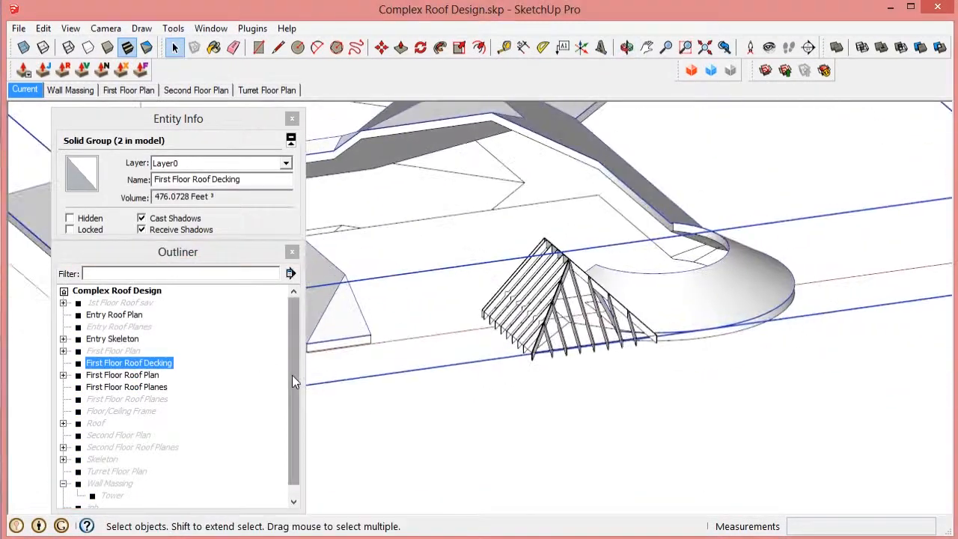
{"action": "scroll", "coordinate": [135, 427], "scroll_direction": "down", "scroll_amount": 1}
{"action": "right_click", "coordinate": [114, 317]}
{"action": "left_click", "coordinate": [178, 259]}
{"action": "middle_click_drag", "start_coordinate": [352, 292], "coordinate": [403, 288]}
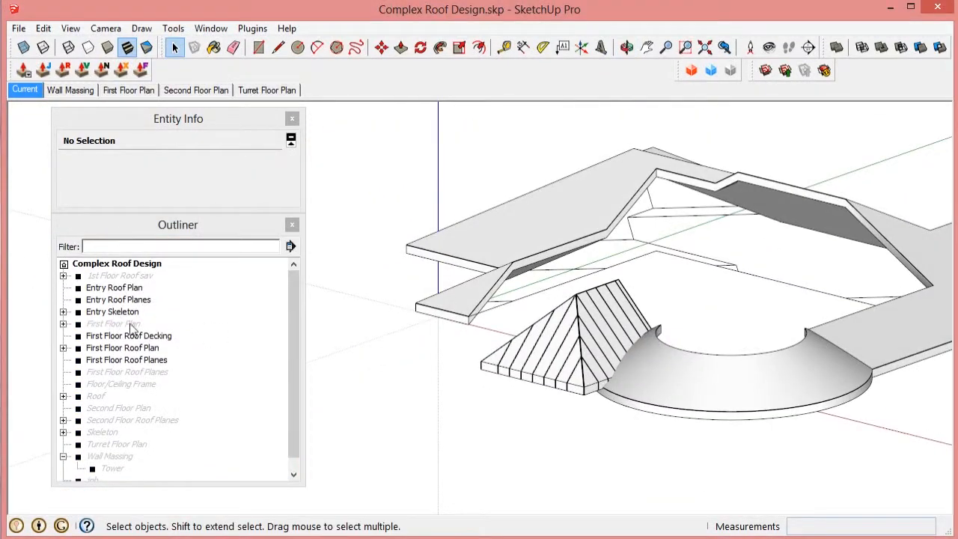
{"action": "right_click", "coordinate": [98, 423]}
{"action": "left_click", "coordinate": [162, 259]}
{"action": "scroll", "coordinate": [360, 423], "scroll_direction": "down", "scroll_amount": 3}
{"action": "middle_click_drag", "start_coordinate": [541, 424], "coordinate": [812, 479]}
{"action": "scroll", "coordinate": [812, 479], "scroll_direction": "down", "scroll_amount": 2}
Hide the first-floor roof planes and the entry and first-floor roof plan groups.
{"action": "left_click", "coordinate": [116, 287]}
{"action": "right_click", "coordinate": [117, 327]}
{"action": "left_click", "coordinate": [173, 258]}
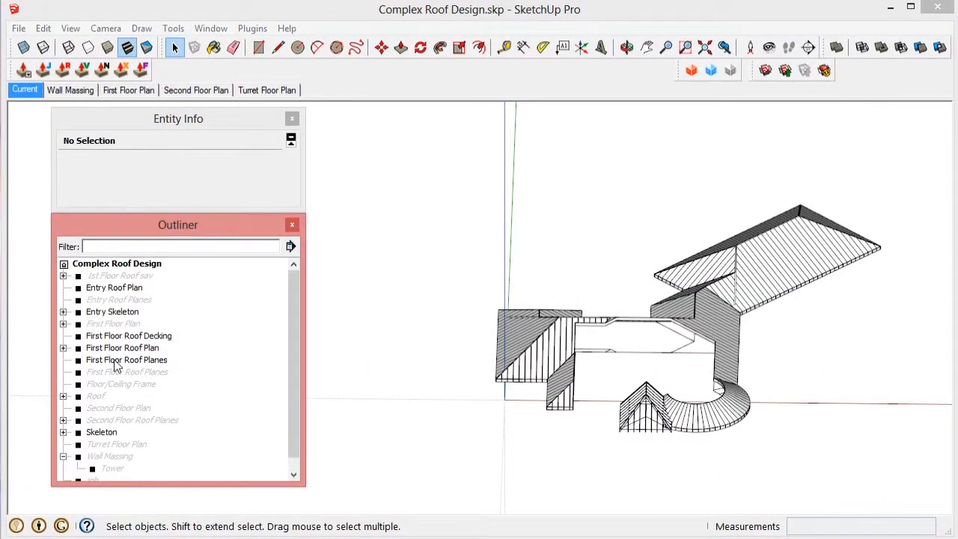
{"action": "right_click", "coordinate": [115, 360]}
{"action": "right_click", "coordinate": [154, 258]}
{"action": "middle_click_drag", "start_coordinate": [337, 410], "coordinate": [404, 284]}
{"action": "right_click", "coordinate": [110, 288]}
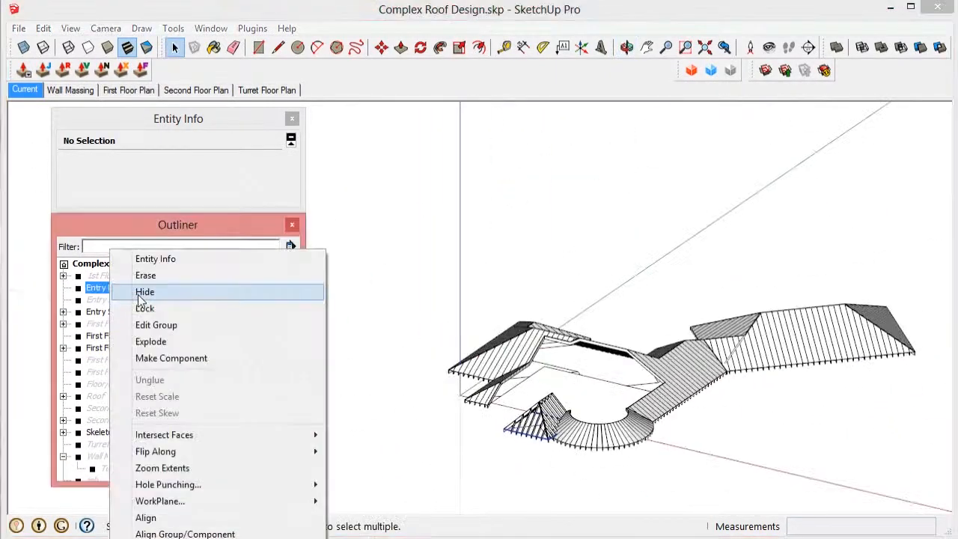
{"action": "left_click", "coordinate": [145, 291]}
{"action": "left_click", "coordinate": [112, 336]}
Open the Entry Roof Planes group, select its four sloped top faces, and copy them beside the original.
{"action": "scroll", "coordinate": [627, 336], "scroll_direction": "up", "scroll_amount": 5}
{"action": "middle_click_drag", "start_coordinate": [626, 336], "coordinate": [823, 411]}
{"action": "scroll", "coordinate": [456, 382], "scroll_direction": "down", "scroll_amount": 3}
{"action": "left_click", "coordinate": [823, 411]}
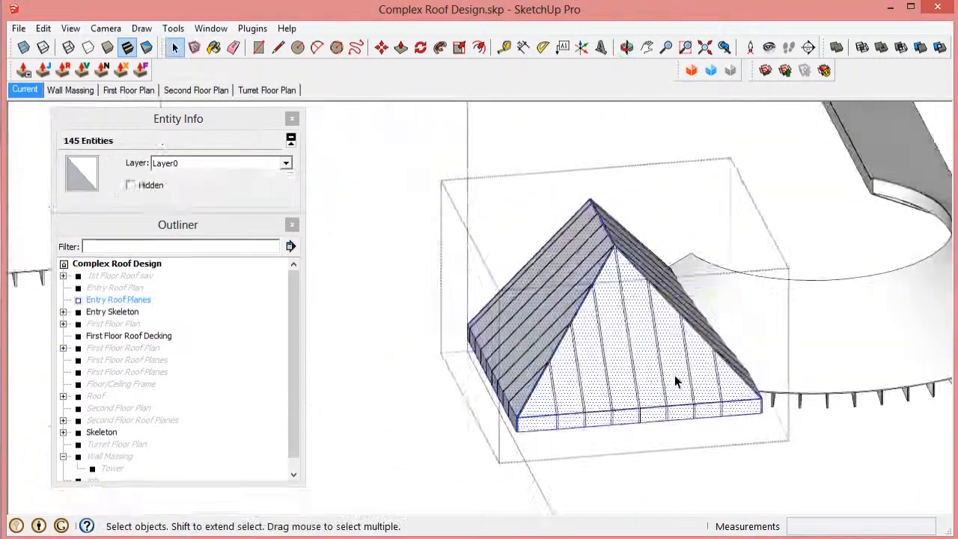
{"action": "left_click", "coordinate": [560, 321]}
{"action": "scroll", "coordinate": [605, 321], "scroll_direction": "down", "scroll_amount": 3}
{"action": "left_click", "coordinate": [605, 321], "text": "ctrl"}
{"action": "middle_click_drag", "start_coordinate": [604, 321], "coordinate": [635, 193]}
{"action": "key", "text": "m"}
{"action": "key", "text": "ctrl"}
{"action": "left_click", "coordinate": [635, 192]}
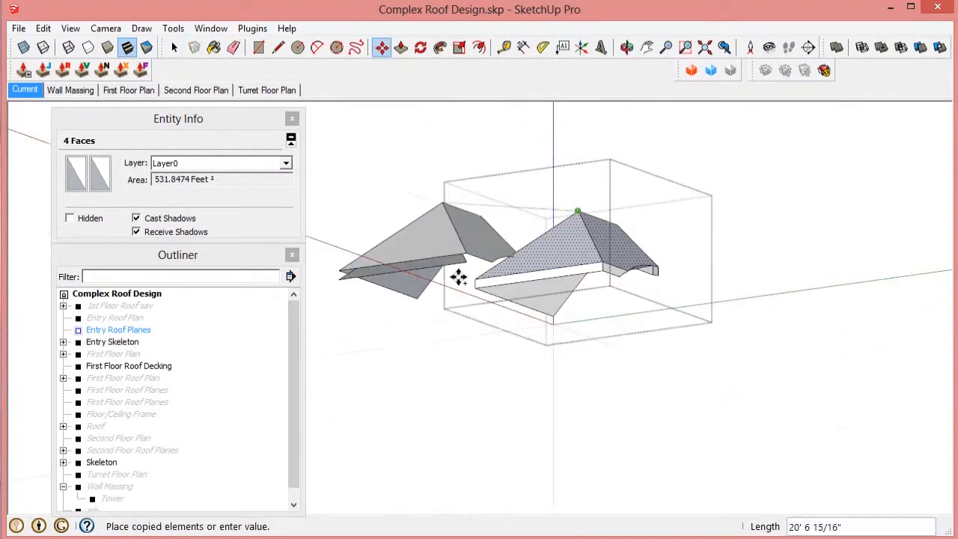
{"action": "left_click", "coordinate": [458, 277]}
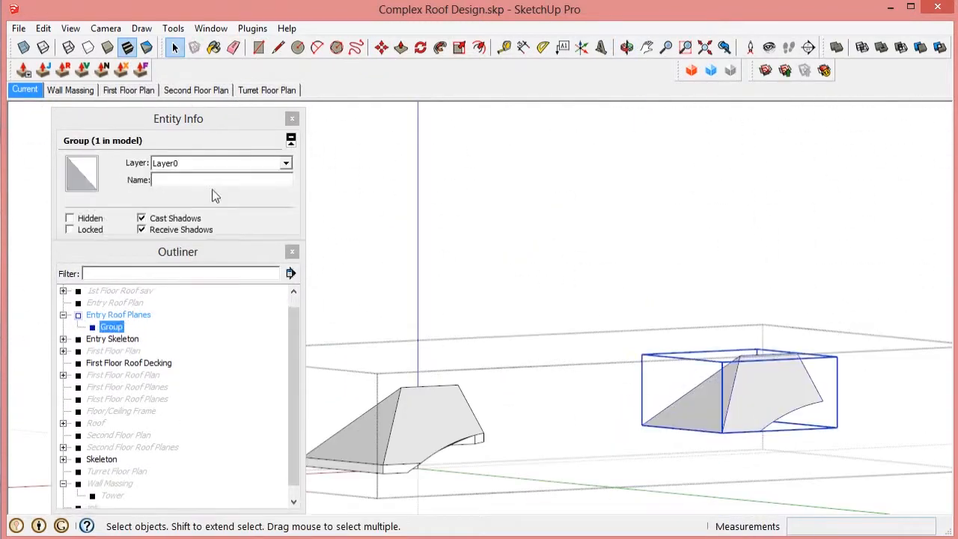
Name the group of copied entry roof faces Entry Roof Decking and take it out of the Entry Roof Planes group.
{"action": "left_click", "coordinate": [215, 180]}
{"action": "type", "text": "Entry Roof Decking"}
{"action": "left_click", "coordinate": [103, 327]}
Open the Entry Roof Decking group, place a vertical guide at its eave corner, and select the roof faces.
{"action": "double_click", "coordinate": [111, 276]}
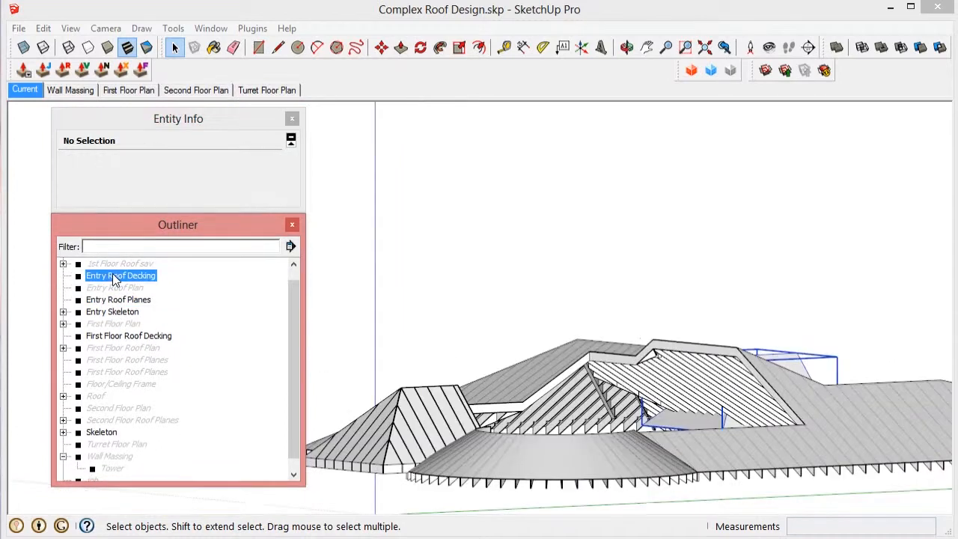
{"action": "left_click", "coordinate": [712, 346]}
{"action": "key", "text": "o"}
{"action": "key", "text": "t"}
{"action": "scroll", "coordinate": [708, 451], "scroll_direction": "up", "scroll_amount": 3}
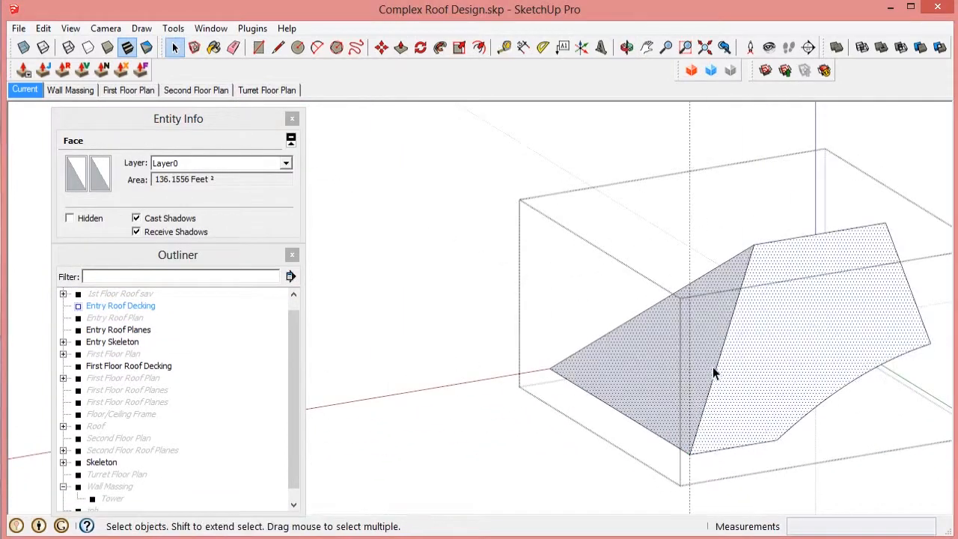
{"action": "middle_click_drag", "start_coordinate": [713, 368], "coordinate": [747, 320]}
Thicken the entry decking faces vertically with Vector Push Pull and close the group.
{"action": "left_click", "coordinate": [82, 70]}
{"action": "middle_click_drag", "start_coordinate": [637, 509], "coordinate": [653, 391], "text": "shift"}
{"action": "scroll", "coordinate": [653, 391], "scroll_direction": "up", "scroll_amount": 2}
{"action": "mouse_move", "coordinate": [653, 392]}
{"action": "left_mouse_down"}
{"action": "mouse_move", "coordinate": [653, 371]}
{"action": "mouse_move", "coordinate": [658, 380]}
{"action": "left_mouse_up"}
{"action": "key", "text": "e"}
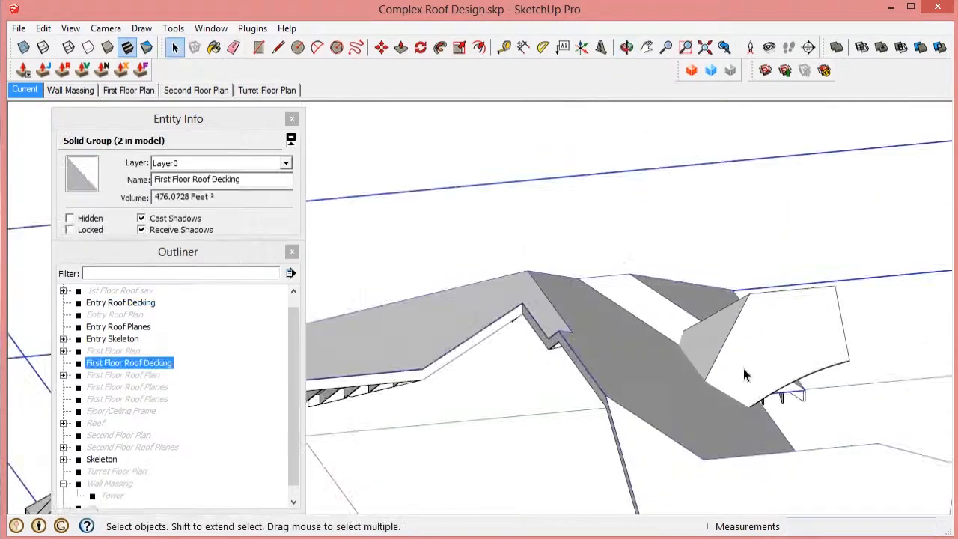
{"action": "middle_click_drag", "start_coordinate": [684, 374], "coordinate": [670, 211]}
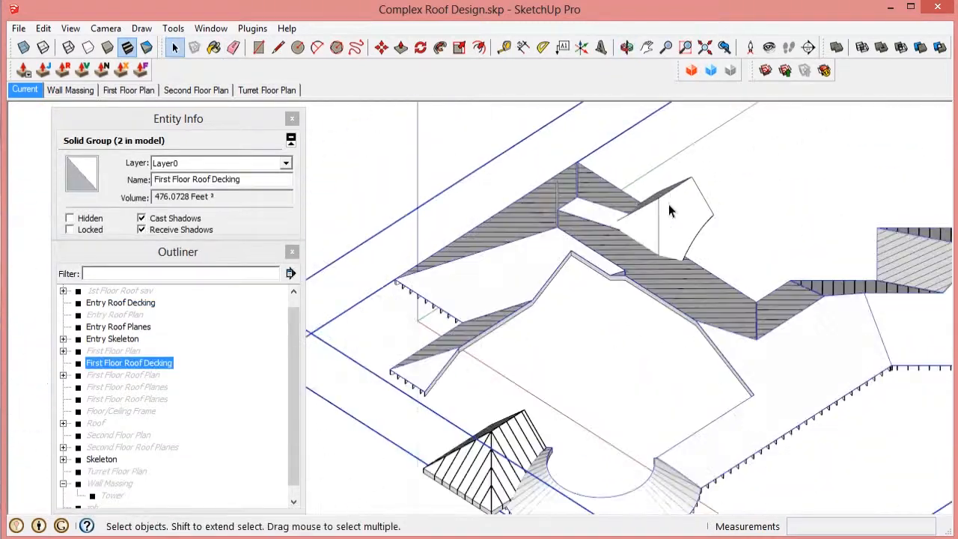
Move the Entry Roof Decking group from beside the model back into place on the entry roof.
{"action": "scroll", "coordinate": [670, 211], "scroll_direction": "up", "scroll_amount": 5}
{"action": "scroll", "coordinate": [602, 170], "scroll_direction": "down", "scroll_amount": 5}
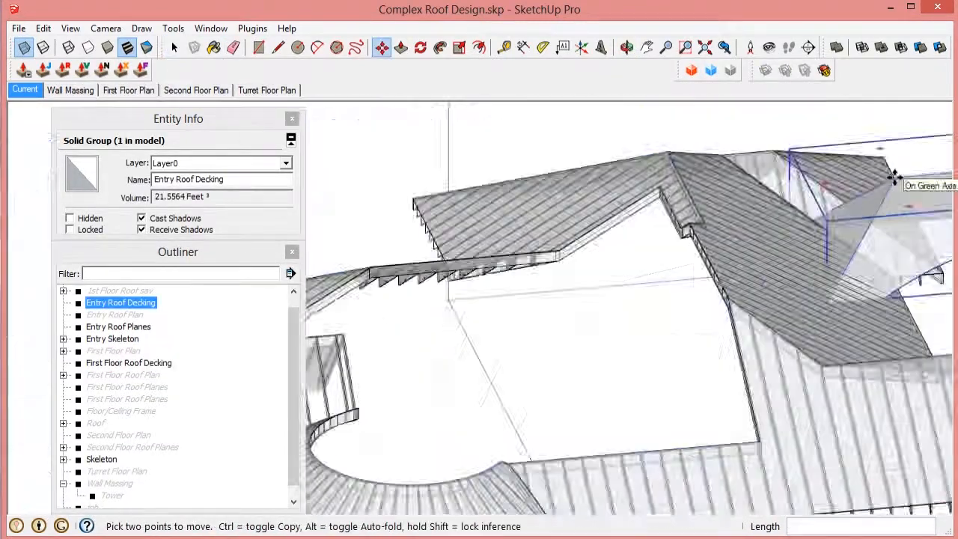
{"action": "left_click", "coordinate": [892, 172]}
{"action": "scroll", "coordinate": [707, 342], "scroll_direction": "up", "scroll_amount": 5}
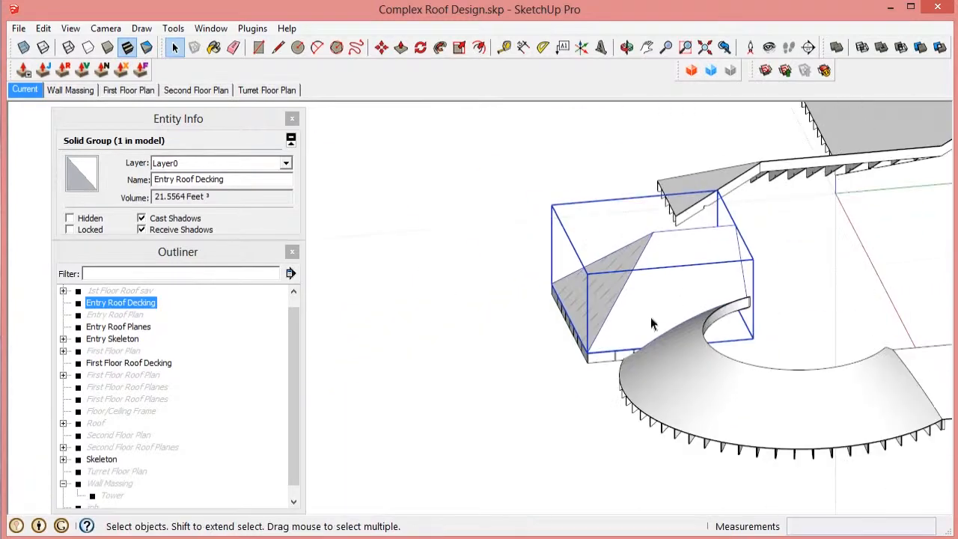
Hide the Entry Roof Planes group and show the Wall Massing group beneath the roof decking.
{"action": "right_click", "coordinate": [146, 326]}
{"action": "left_click", "coordinate": [185, 259]}
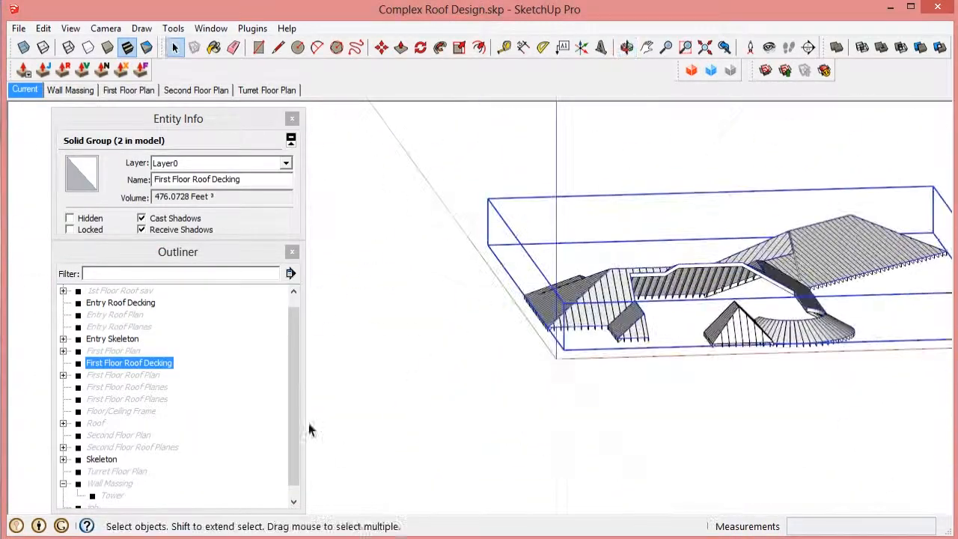
{"action": "right_click", "coordinate": [127, 482]}
{"action": "left_click", "coordinate": [188, 397]}
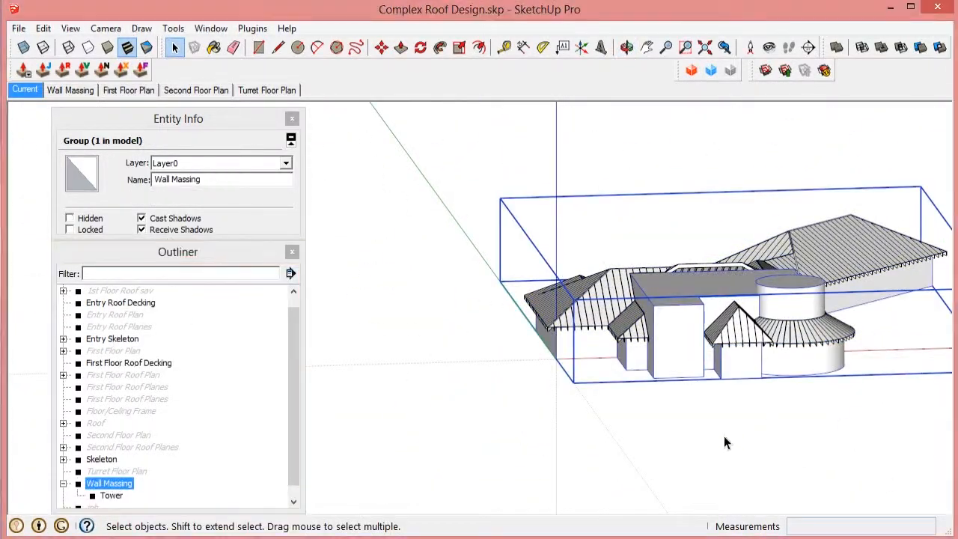
{"action": "left_click_drag", "start_coordinate": [673, 333], "coordinate": [923, 411]}
{"action": "key", "text": "space"}
{"action": "scroll", "coordinate": [667, 214], "scroll_direction": "up", "scroll_amount": 8}
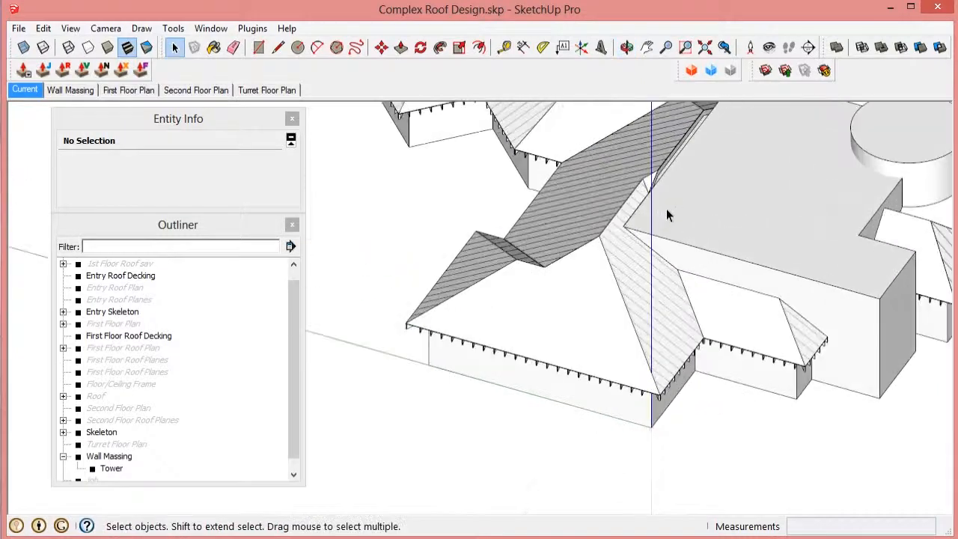
{"action": "middle_click_drag", "start_coordinate": [640, 339], "coordinate": [746, 381]}
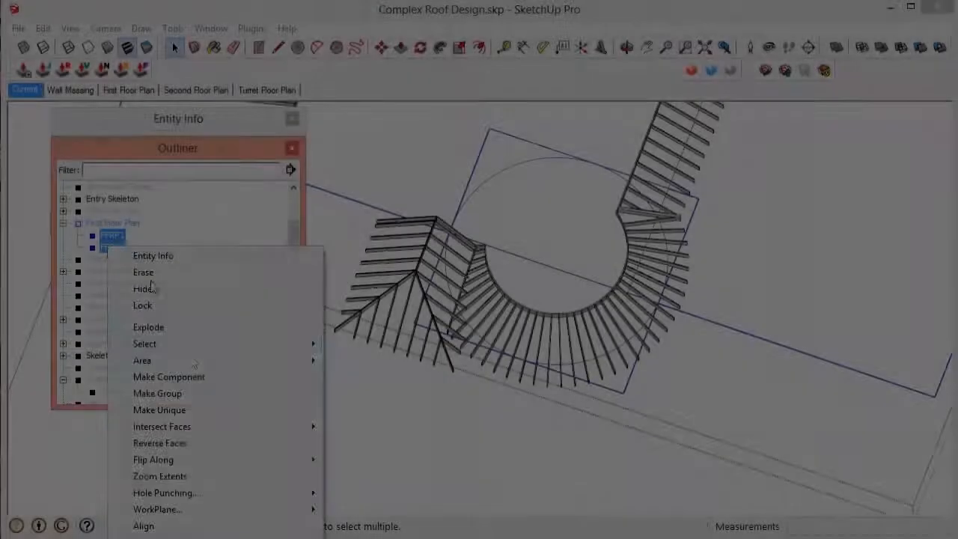
Move the copied First Floor Plan outline vertically to line up with the bird's-mouth corner of the rafters.
{"action": "scroll", "coordinate": [502, 257], "scroll_direction": "up", "scroll_amount": 5}
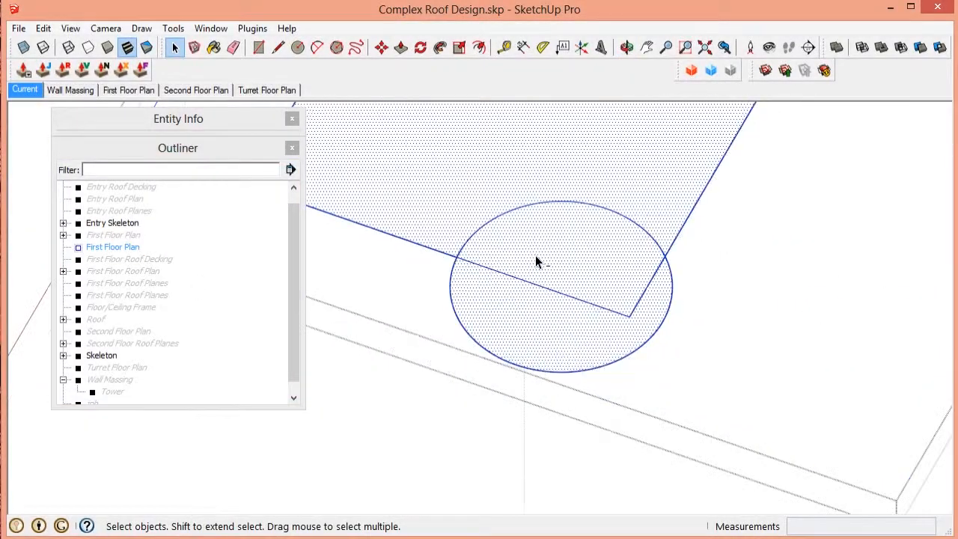
{"action": "scroll", "coordinate": [535, 262], "scroll_direction": "down", "scroll_amount": 5}
{"action": "scroll", "coordinate": [628, 370], "scroll_direction": "up", "scroll_amount": 5}
{"action": "left_click", "coordinate": [628, 365]}
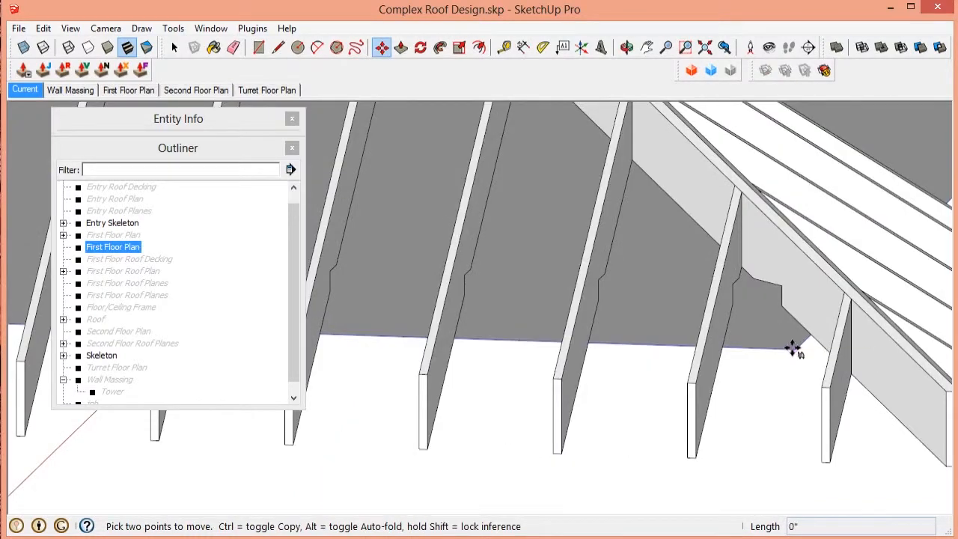
{"action": "scroll", "coordinate": [791, 348], "scroll_direction": "up", "scroll_amount": 3}
{"action": "middle_click_drag", "start_coordinate": [782, 284], "coordinate": [823, 30]}
{"action": "scroll", "coordinate": [804, 305], "scroll_direction": "up", "scroll_amount": 4}
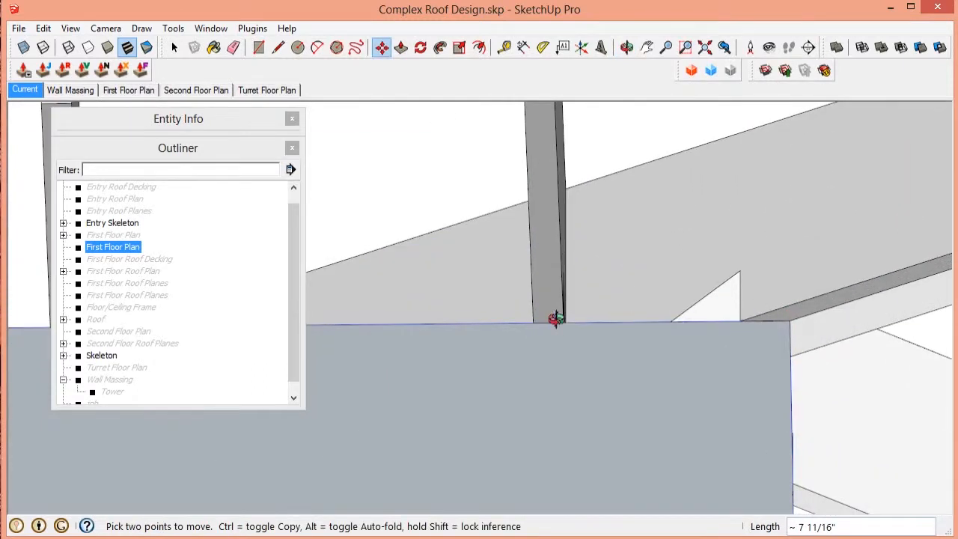
{"action": "middle_click_drag", "start_coordinate": [556, 318], "coordinate": [578, 474]}
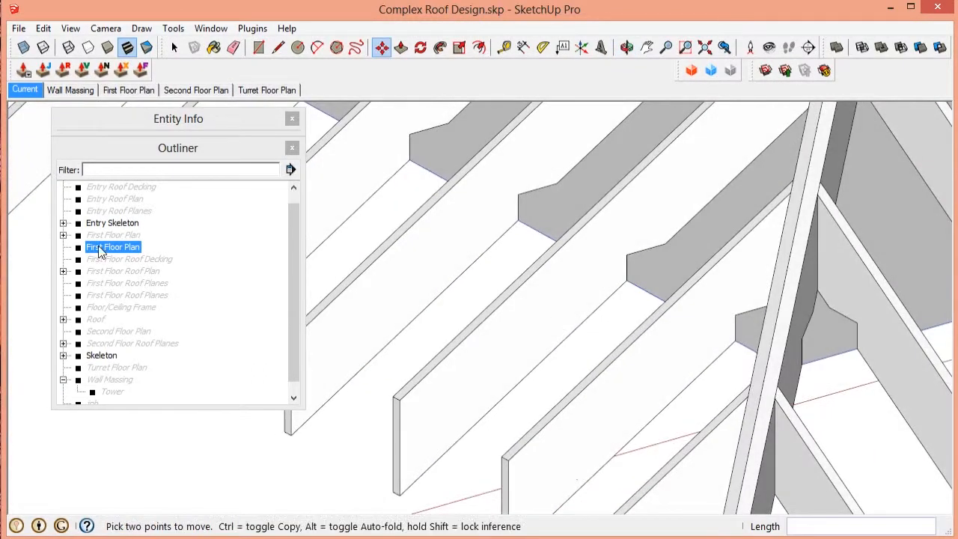
Rename the copied First Floor Plan group Frieze Blocks, open it, and select all its geometry.
{"action": "left_click", "coordinate": [150, 124]}
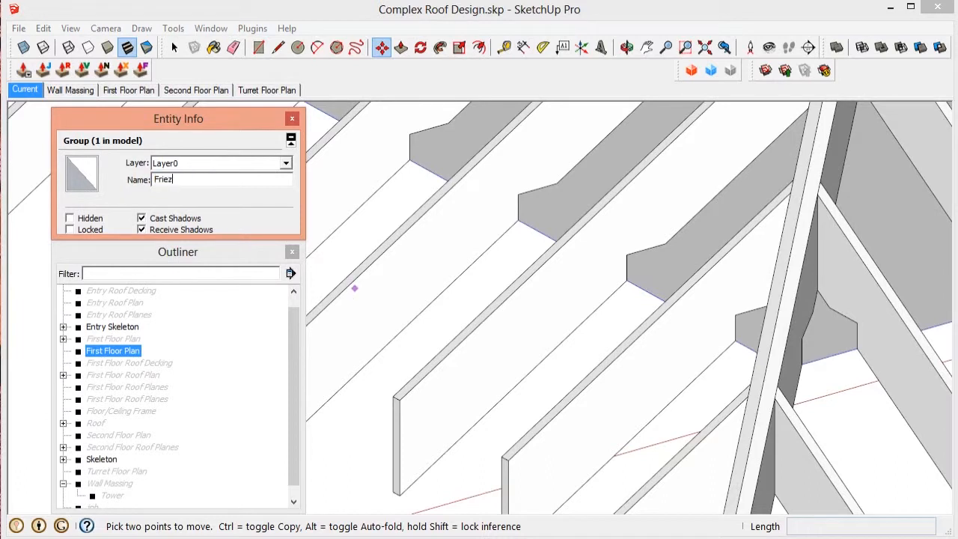
{"action": "key", "text": "Return"}
{"action": "scroll", "coordinate": [652, 277], "scroll_direction": "down", "scroll_amount": 3}
{"action": "mouse_move", "coordinate": [652, 277]}
{"action": "middle_mouse_down"}
{"action": "mouse_move", "coordinate": [616, 297]}
{"action": "mouse_move", "coordinate": [665, 290]}
{"action": "mouse_move", "coordinate": [666, 268]}
{"action": "middle_mouse_up"}
{"action": "scroll", "coordinate": [666, 301], "scroll_direction": "up", "scroll_amount": 3}
{"action": "key", "text": "space"}
{"action": "double_click", "coordinate": [666, 301]}
{"action": "key", "text": "ctrl+a"}
Place a guide perpendicular to the rafter slope at the floor outline's edge inside the Frieze Blocks group.
{"action": "scroll", "coordinate": [649, 198], "scroll_direction": "up", "scroll_amount": 2}
{"action": "key", "text": "t"}
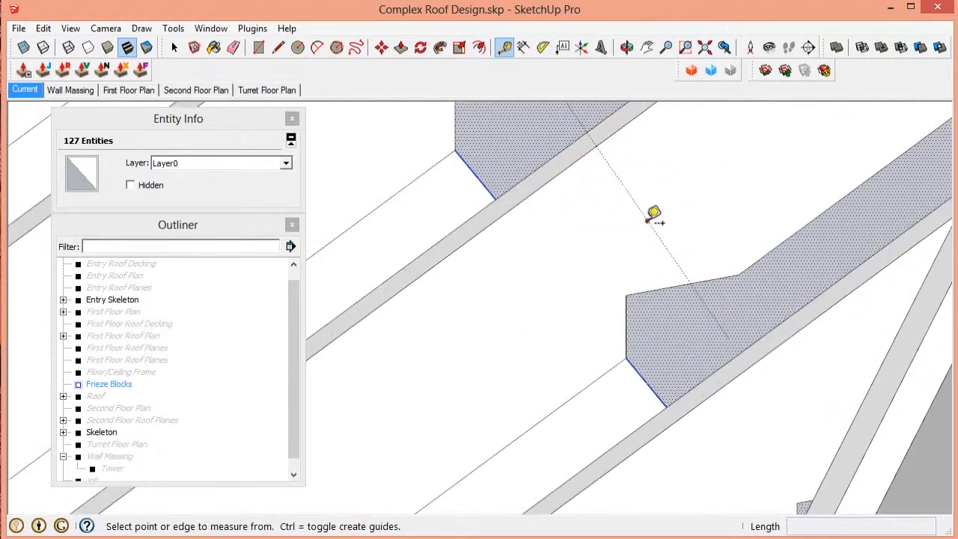
{"action": "left_click", "coordinate": [657, 229]}
{"action": "mouse_move", "coordinate": [657, 228]}
{"action": "middle_mouse_down"}
{"action": "mouse_move", "coordinate": [803, 159]}
{"action": "mouse_move", "coordinate": [643, 311]}
{"action": "middle_mouse_up"}
{"action": "key", "text": "space"}
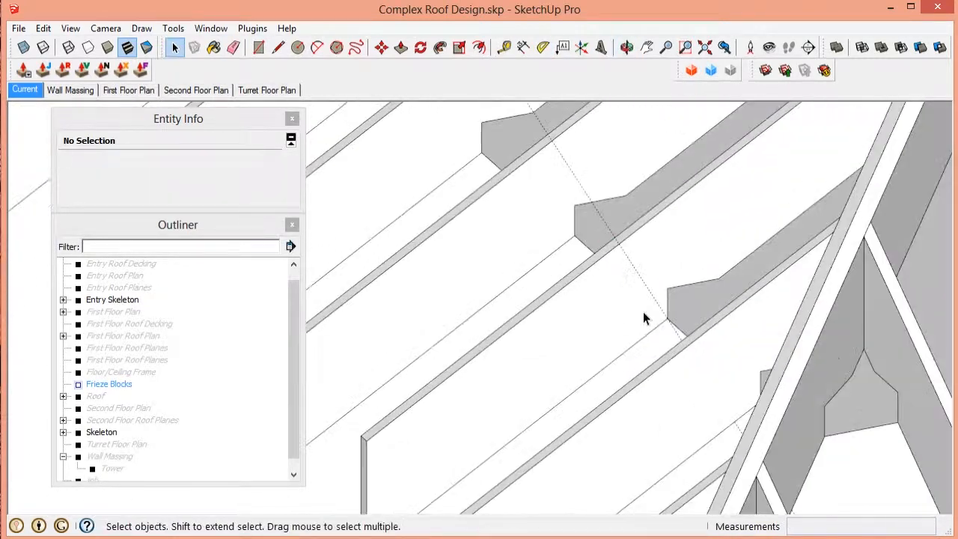
Draw the frieze board's thin rectangular profile along the guide and make it a group.
{"action": "scroll", "coordinate": [717, 261], "scroll_direction": "down", "scroll_amount": 3}
{"action": "scroll", "coordinate": [704, 282], "scroll_direction": "up", "scroll_amount": 5}
{"action": "scroll", "coordinate": [629, 244], "scroll_direction": "down", "scroll_amount": 2}
{"action": "middle_click_drag", "start_coordinate": [628, 243], "coordinate": [721, 292]}
{"action": "scroll", "coordinate": [691, 293], "scroll_direction": "up", "scroll_amount": 2}
{"action": "scroll", "coordinate": [710, 292], "scroll_direction": "down", "scroll_amount": 3}
{"action": "scroll", "coordinate": [716, 278], "scroll_direction": "up", "scroll_amount": 2}
{"action": "scroll", "coordinate": [721, 293], "scroll_direction": "up", "scroll_amount": 2}
{"action": "key", "text": "t"}
{"action": "scroll", "coordinate": [751, 273], "scroll_direction": "down", "scroll_amount": 2}
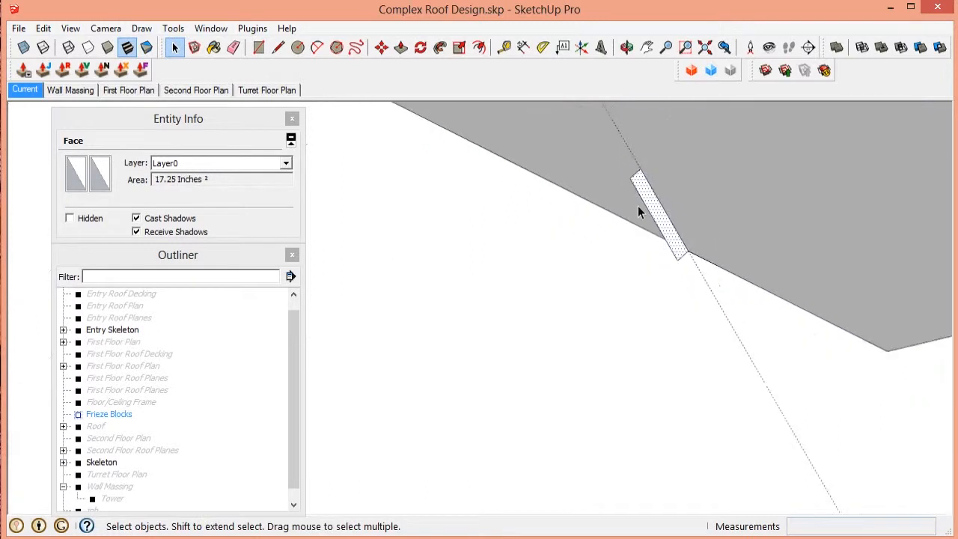
{"action": "scroll", "coordinate": [638, 206], "scroll_direction": "up", "scroll_amount": 4}
{"action": "right_click", "coordinate": [602, 194]}
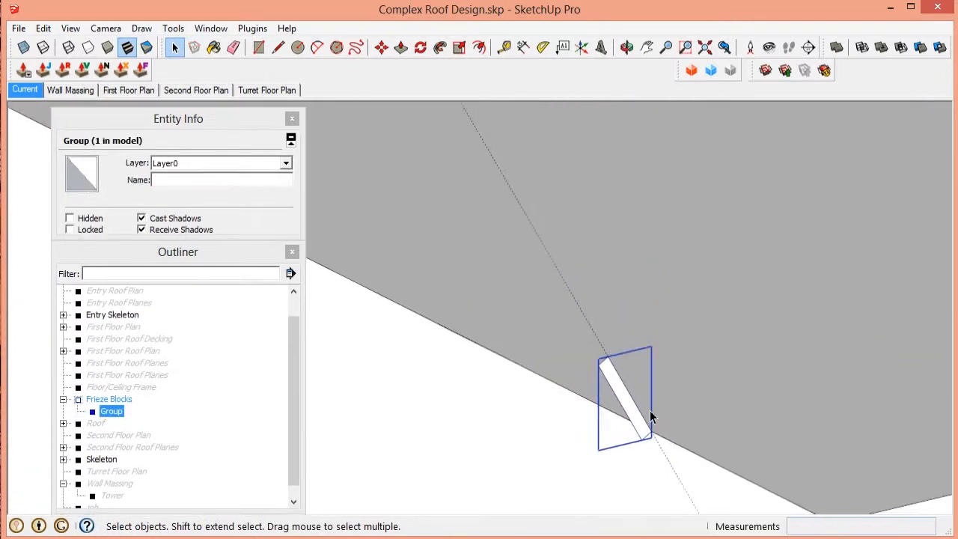
Erase the guide and move the profile group to the nearest corner of the floor outline.
{"action": "key", "text": "e"}
{"action": "scroll", "coordinate": [582, 399], "scroll_direction": "down", "scroll_amount": 5}
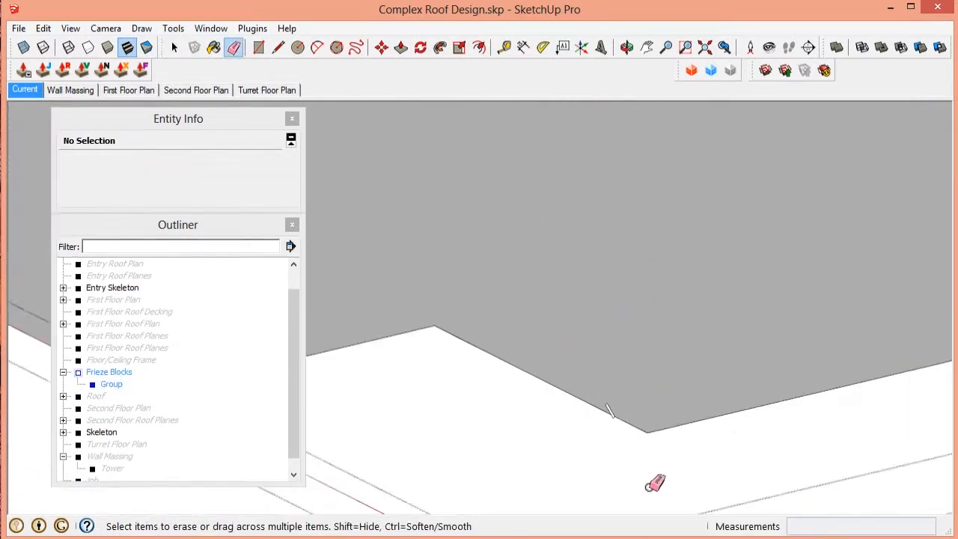
{"action": "left_click", "coordinate": [647, 488]}
{"action": "scroll", "coordinate": [597, 437], "scroll_direction": "up", "scroll_amount": 5}
{"action": "key", "text": "space"}
{"action": "left_click", "coordinate": [583, 304]}
{"action": "key", "text": "m"}
{"action": "scroll", "coordinate": [608, 336], "scroll_direction": "up", "scroll_amount": 2}
{"action": "scroll", "coordinate": [446, 275], "scroll_direction": "down", "scroll_amount": 5}
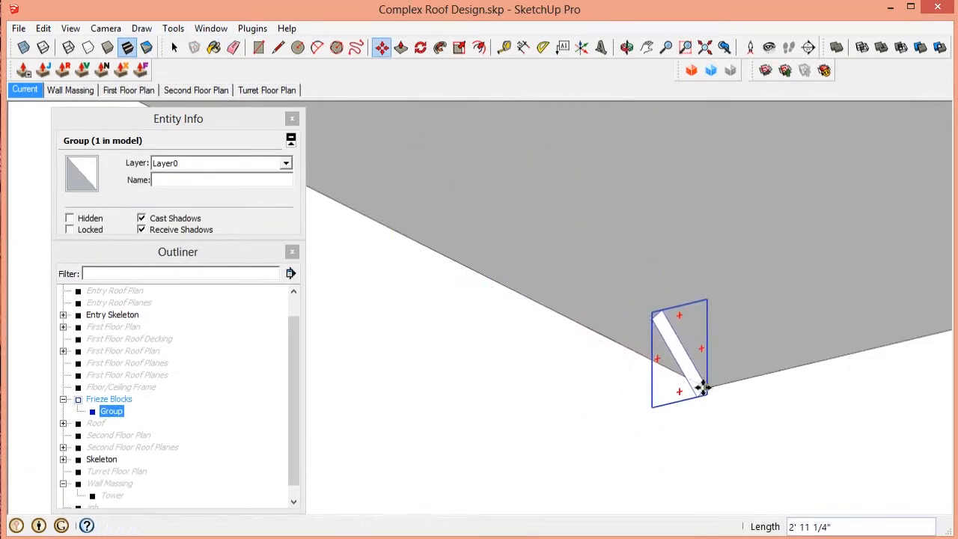
{"action": "scroll", "coordinate": [644, 378], "scroll_direction": "up", "scroll_amount": 5}
{"action": "scroll", "coordinate": [652, 377], "scroll_direction": "down", "scroll_amount": 5}
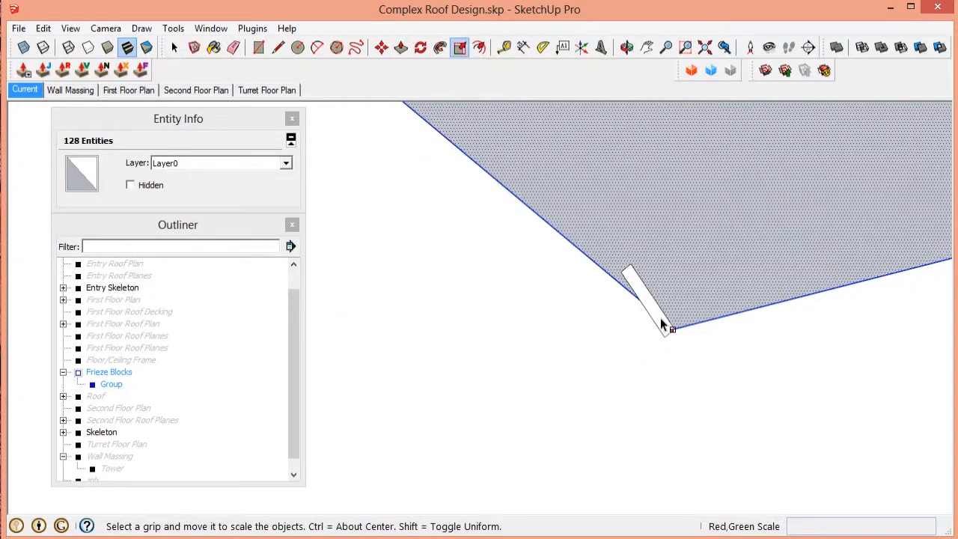
Explode the profile group, sweep the profile around the floor outline with Follow Me, and close the Frieze Blocks group.
{"action": "key", "text": "space"}
{"action": "right_click", "coordinate": [656, 313]}
{"action": "left_click", "coordinate": [691, 364]}
{"action": "triple_click", "coordinate": [690, 251]}
{"action": "key", "text": "s"}
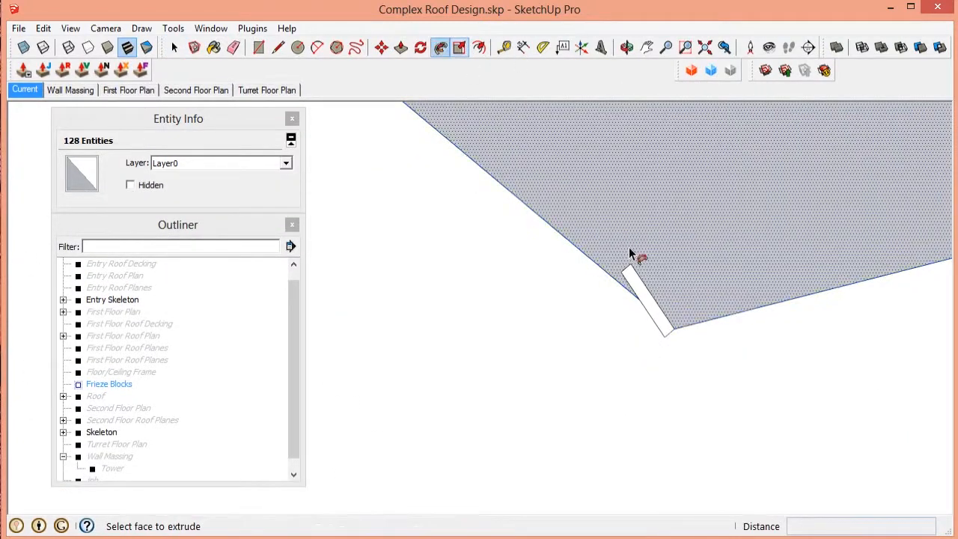
{"action": "left_click", "coordinate": [642, 298]}
{"action": "scroll", "coordinate": [601, 321], "scroll_direction": "down", "scroll_amount": 5}
{"action": "middle_click_drag", "start_coordinate": [601, 326], "coordinate": [594, 314]}
{"action": "middle_click_drag", "start_coordinate": [596, 349], "coordinate": [535, 330]}
{"action": "scroll", "coordinate": [566, 385], "scroll_direction": "down", "scroll_amount": 5}
{"action": "scroll", "coordinate": [567, 384], "scroll_direction": "up", "scroll_amount": 5}
{"action": "scroll", "coordinate": [652, 385], "scroll_direction": "down", "scroll_amount": 5}
{"action": "scroll", "coordinate": [651, 385], "scroll_direction": "up", "scroll_amount": 5}
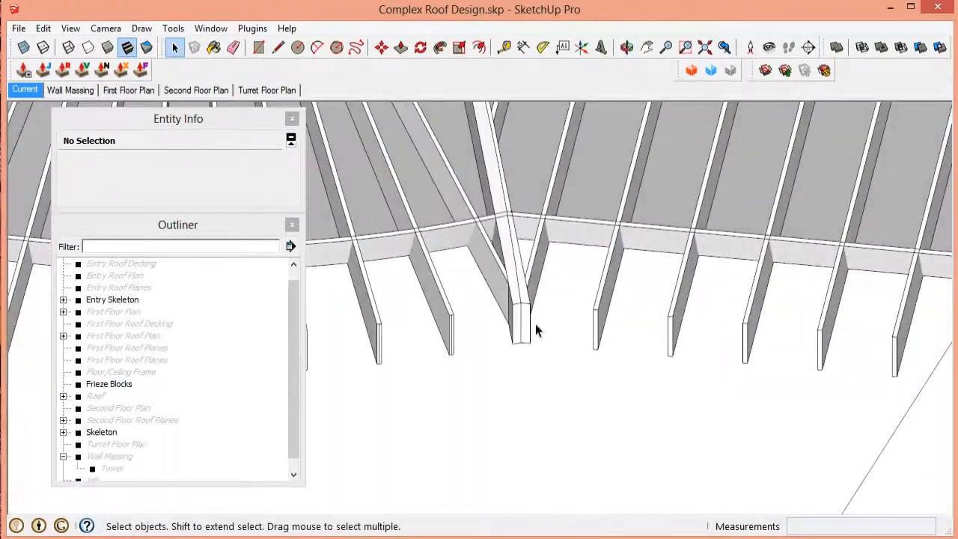
Open the Frieze Blocks group and delete the large floor face inside the frieze board.
{"action": "scroll", "coordinate": [673, 252], "scroll_direction": "down", "scroll_amount": 3}
{"action": "double_click", "coordinate": [673, 252]}
{"action": "left_click", "coordinate": [673, 252]}
{"action": "scroll", "coordinate": [677, 270], "scroll_direction": "down", "scroll_amount": 3}
{"action": "key", "text": "Delete"}
{"action": "scroll", "coordinate": [562, 244], "scroll_direction": "up", "scroll_amount": 5}
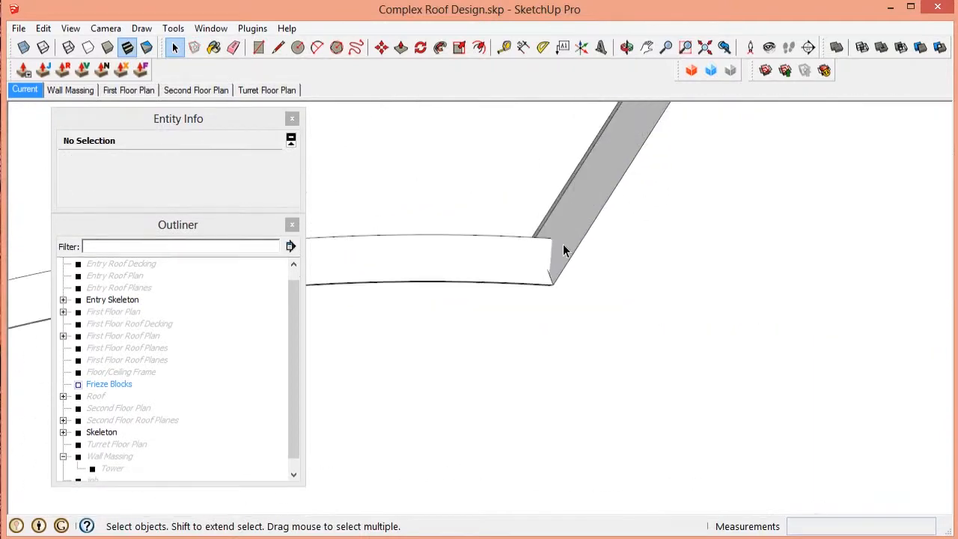
Cut the straight frieze board at the end rafter using a circle about 2' 1 1/2" in radius drawn on the rafter's side face.
{"action": "scroll", "coordinate": [563, 244], "scroll_direction": "down", "scroll_amount": 5}
{"action": "middle_click_drag", "start_coordinate": [736, 291], "coordinate": [833, 220]}
{"action": "scroll", "coordinate": [773, 184], "scroll_direction": "up", "scroll_amount": 5}
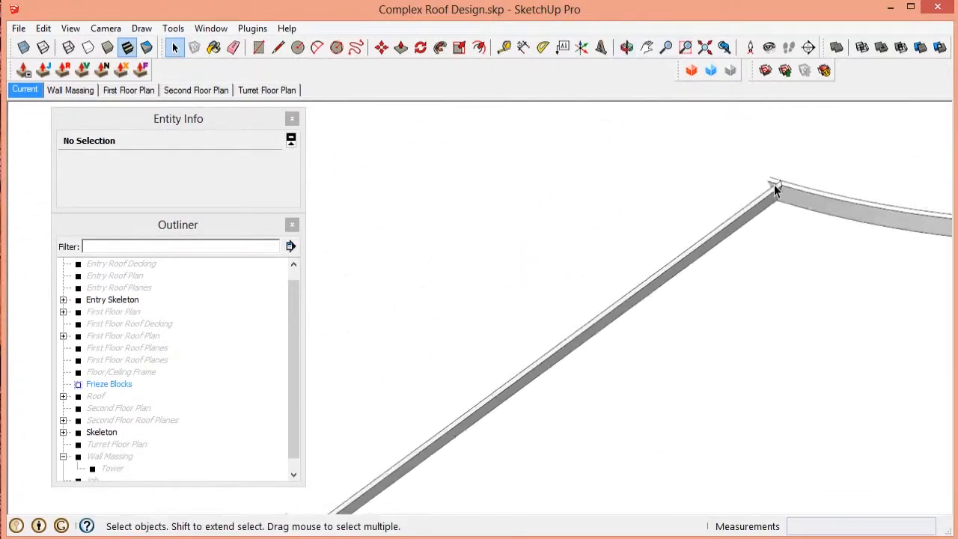
{"action": "scroll", "coordinate": [774, 184], "scroll_direction": "down", "scroll_amount": 4}
{"action": "scroll", "coordinate": [717, 310], "scroll_direction": "up", "scroll_amount": 4}
{"action": "middle_click_drag", "start_coordinate": [717, 310], "coordinate": [598, 365]}
{"action": "left_click", "coordinate": [731, 387]}
{"action": "key", "text": "c"}
{"action": "left_click", "coordinate": [597, 367]}
{"action": "left_click", "coordinate": [638, 482]}
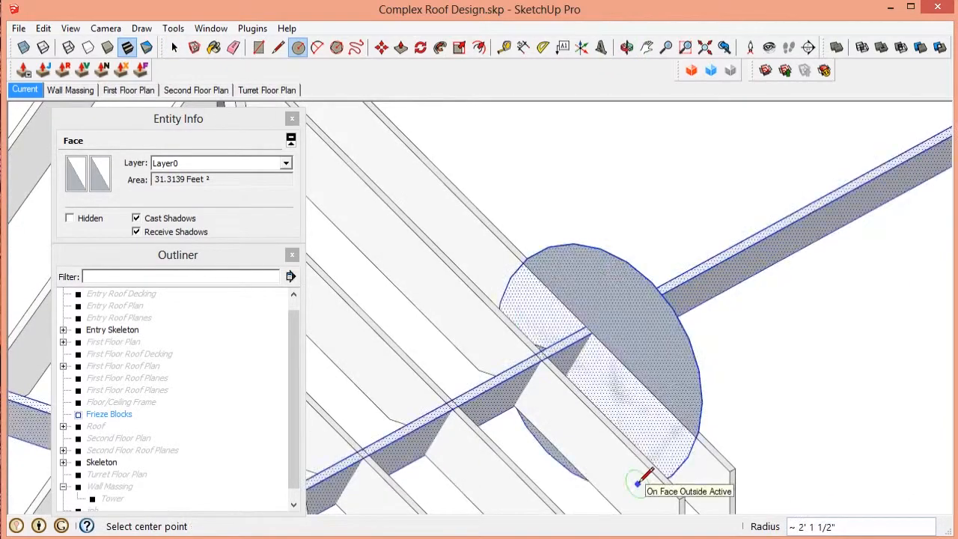
{"action": "key", "text": "e"}
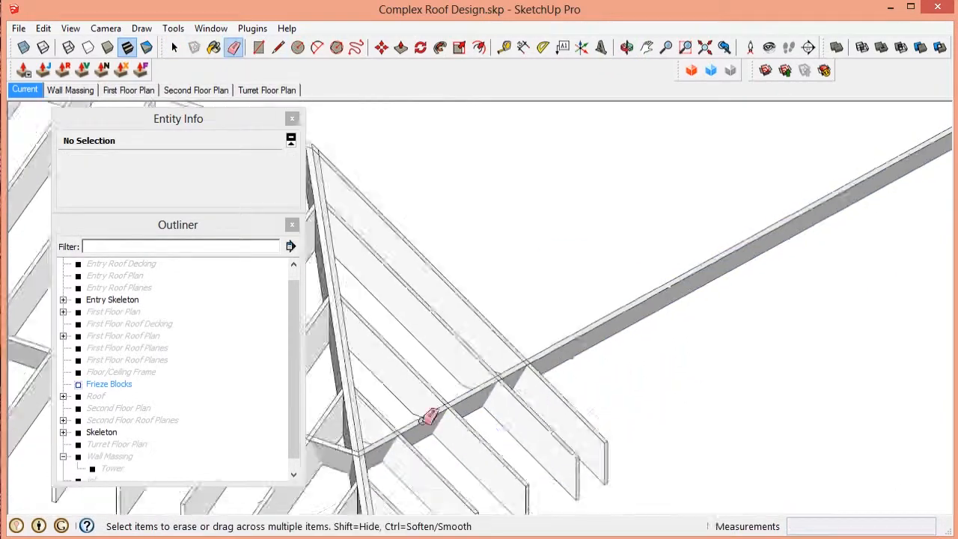
Draw a circle on the rafter face where the curved frieze board meets the straight one to cut the curved board.
{"action": "scroll", "coordinate": [377, 304], "scroll_direction": "down", "scroll_amount": 3}
{"action": "mouse_move", "coordinate": [377, 303]}
{"action": "middle_mouse_down"}
{"action": "mouse_move", "coordinate": [838, 308]}
{"action": "mouse_move", "coordinate": [851, 442]}
{"action": "mouse_move", "coordinate": [824, 361]}
{"action": "mouse_move", "coordinate": [890, 237]}
{"action": "mouse_move", "coordinate": [827, 203]}
{"action": "middle_mouse_up"}
{"action": "scroll", "coordinate": [890, 238], "scroll_direction": "down", "scroll_amount": 3}
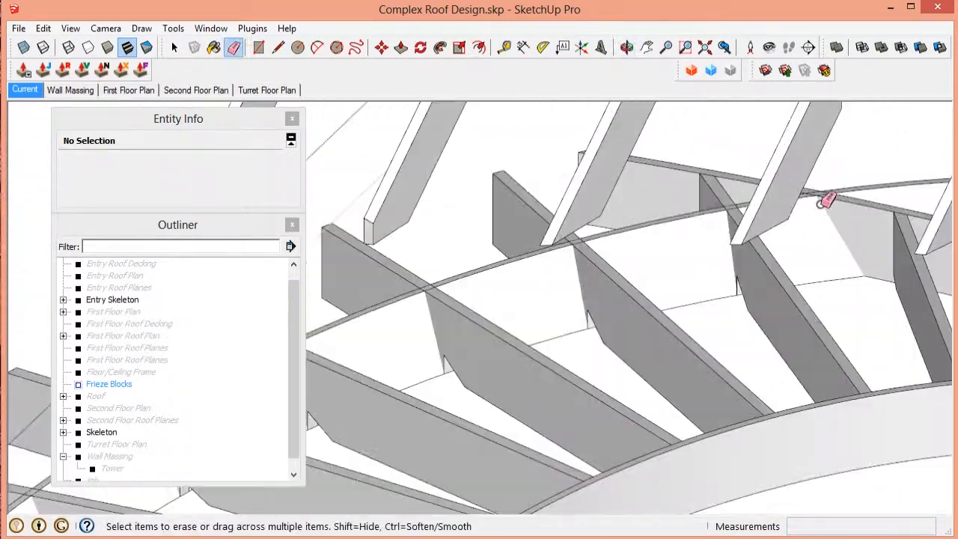
{"action": "scroll", "coordinate": [827, 203], "scroll_direction": "up", "scroll_amount": 4}
{"action": "key", "text": "c"}
{"action": "left_click", "coordinate": [875, 246]}
{"action": "left_click", "coordinate": [907, 400]}
{"action": "key", "text": "h"}
Delete the surplus frieze board segments between the two cuts and the leftover cutting circle at the curved end.
{"action": "scroll", "coordinate": [906, 457], "scroll_direction": "down", "scroll_amount": 5}
{"action": "middle_click_drag", "start_coordinate": [906, 457], "coordinate": [424, 382]}
{"action": "key", "text": "space"}
{"action": "scroll", "coordinate": [562, 316], "scroll_direction": "down", "scroll_amount": 4}
{"action": "left_click_drag", "start_coordinate": [749, 278], "coordinate": [543, 471]}
{"action": "key", "text": "Delete"}
{"action": "left_click_drag", "start_coordinate": [534, 333], "coordinate": [459, 395]}
{"action": "key", "text": "Delete"}
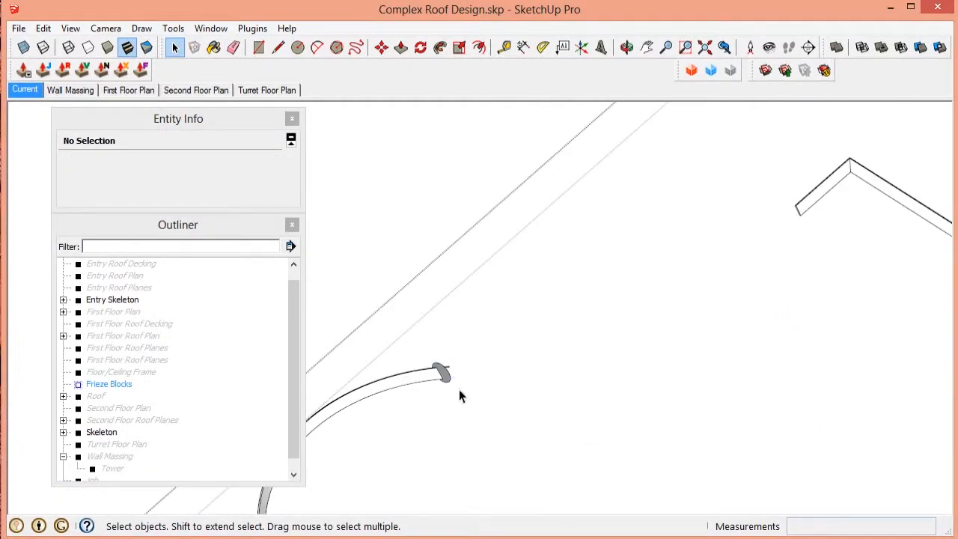
{"action": "scroll", "coordinate": [459, 395], "scroll_direction": "up", "scroll_amount": 5}
{"action": "middle_click_drag", "start_coordinate": [459, 395], "coordinate": [314, 360]}
{"action": "left_click_drag", "start_coordinate": [645, 294], "coordinate": [551, 470]}
{"action": "key", "text": "Delete"}
Select the outer face of the straight frieze board and intersect it with the rafters.
{"action": "middle_click_drag", "start_coordinate": [564, 351], "coordinate": [346, 362]}
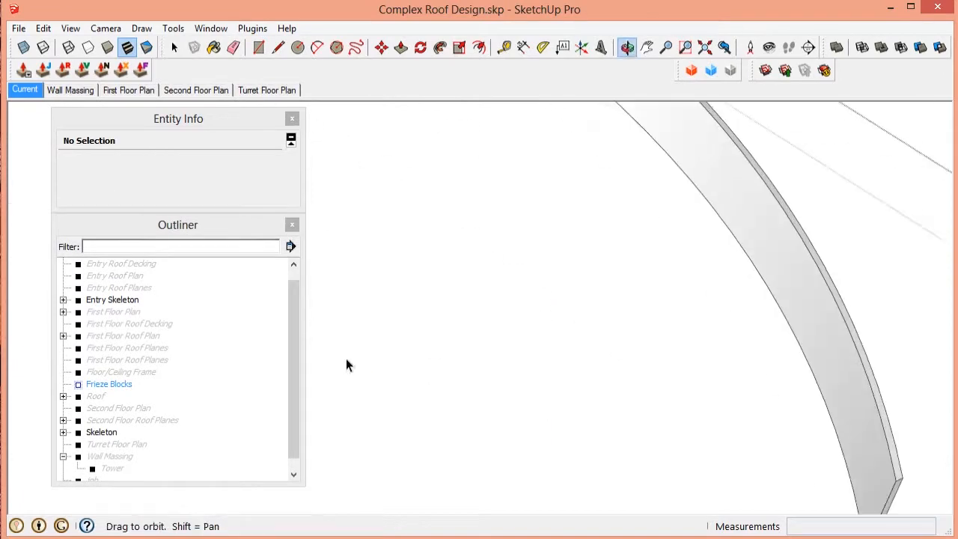
{"action": "scroll", "coordinate": [719, 382], "scroll_direction": "down", "scroll_amount": 5}
{"action": "key", "text": "h"}
{"action": "middle_click_drag", "start_coordinate": [720, 382], "coordinate": [174, 165]}
{"action": "scroll", "coordinate": [621, 351], "scroll_direction": "down", "scroll_amount": 5}
{"action": "middle_click_drag", "start_coordinate": [621, 351], "coordinate": [808, 474]}
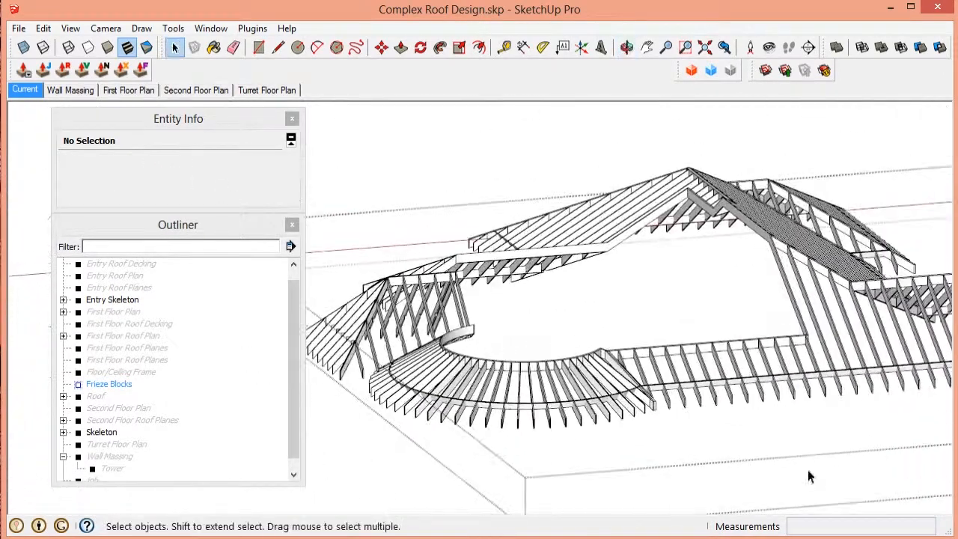
{"action": "scroll", "coordinate": [756, 406], "scroll_direction": "up", "scroll_amount": 8}
{"action": "double_click", "coordinate": [585, 257]}
{"action": "middle_click_drag", "start_coordinate": [584, 258], "coordinate": [619, 272]}
{"action": "scroll", "coordinate": [595, 262], "scroll_direction": "up", "scroll_amount": 3}
{"action": "key", "text": "h"}
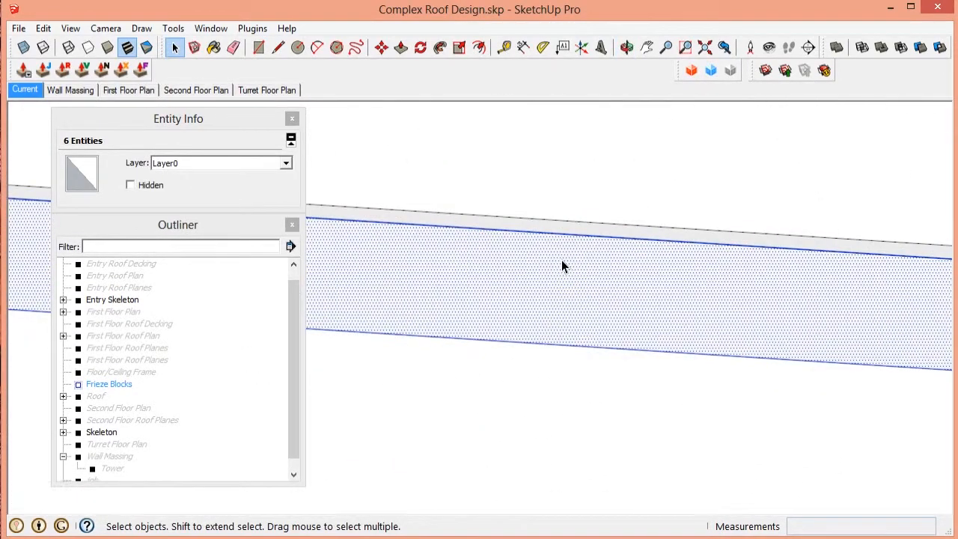
{"action": "left_click", "coordinate": [561, 261]}
{"action": "scroll", "coordinate": [561, 262], "scroll_direction": "down", "scroll_amount": 3}
{"action": "key", "text": "i"}
Push the rafter-width strip through the frieze board to separate two blocks and erase the leftover edge in the gap.
{"action": "scroll", "coordinate": [524, 276], "scroll_direction": "up", "scroll_amount": 5}
{"action": "left_click", "coordinate": [520, 257]}
{"action": "key", "text": "p"}
{"action": "left_click_drag", "start_coordinate": [519, 257], "coordinate": [534, 141]}
{"action": "middle_click_drag", "start_coordinate": [534, 141], "coordinate": [579, 350]}
{"action": "key", "text": "e"}
{"action": "left_click", "coordinate": [586, 227]}
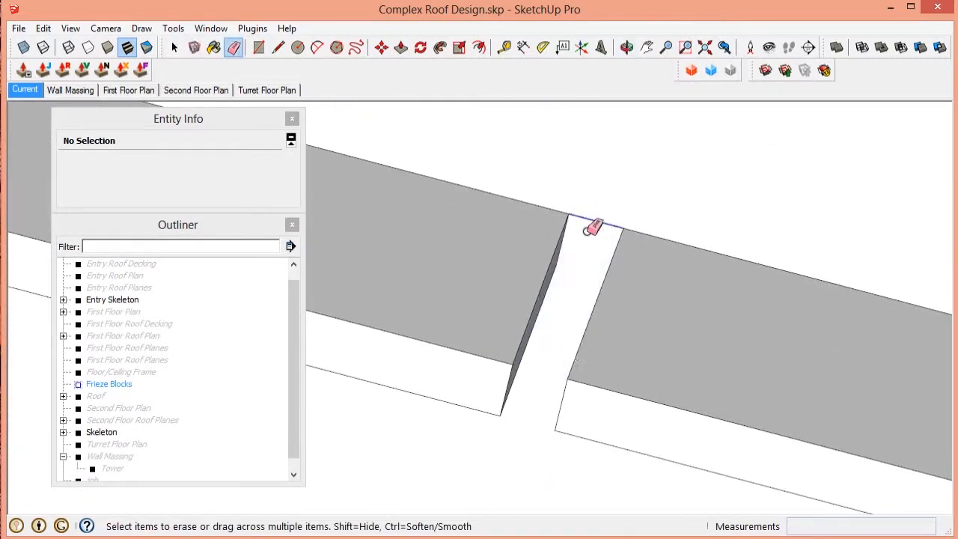
Examine the frieze blocks and rafter tails along the first-floor roof eaves.
{"action": "scroll", "coordinate": [588, 230], "scroll_direction": "down", "scroll_amount": 6}
{"action": "key", "text": "space"}
{"action": "mouse_move", "coordinate": [588, 230]}
{"action": "middle_mouse_down"}
{"action": "mouse_move", "coordinate": [670, 280]}
{"action": "mouse_move", "coordinate": [707, 263]}
{"action": "middle_mouse_up"}
{"action": "key", "text": "h"}
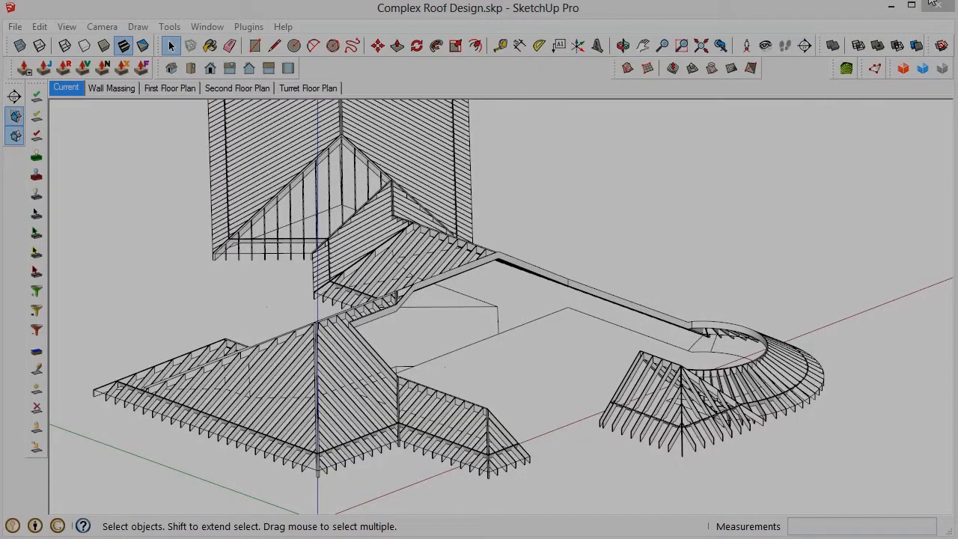
{"action": "left_click", "coordinate": [586, 471]}
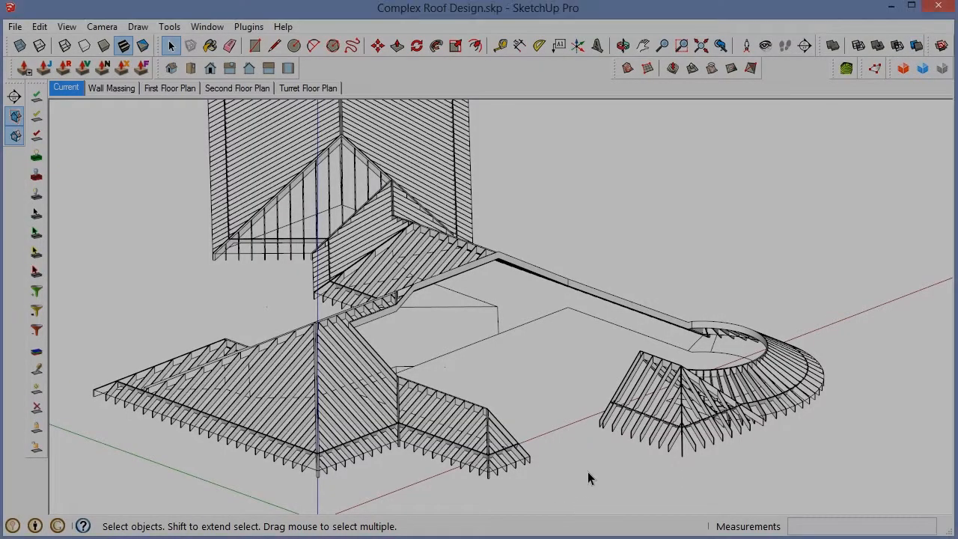
{"action": "scroll", "coordinate": [720, 430], "scroll_direction": "down", "scroll_amount": 3}
{"action": "scroll", "coordinate": [563, 441], "scroll_direction": "up", "scroll_amount": 7}
{"action": "middle_click_drag", "start_coordinate": [564, 449], "coordinate": [536, 399]}
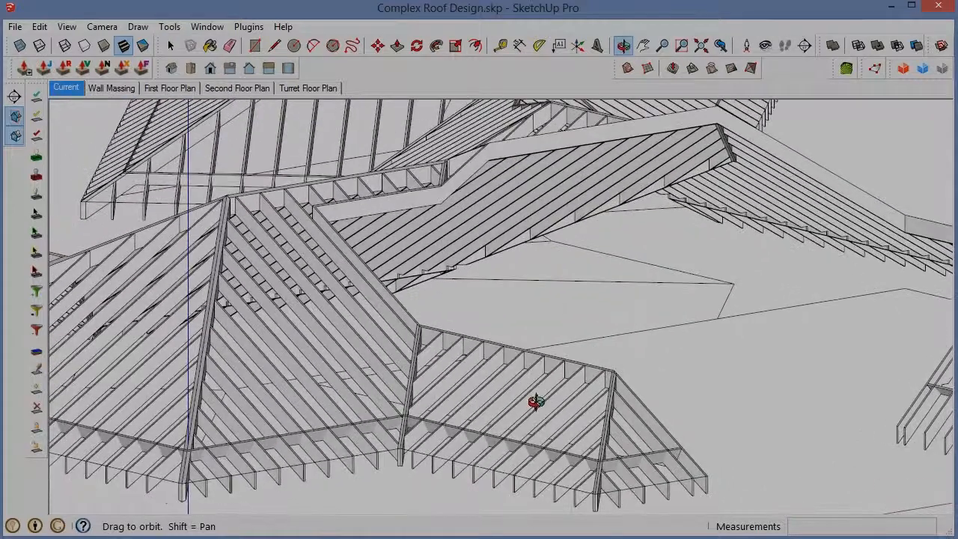
{"action": "scroll", "coordinate": [538, 389], "scroll_direction": "down", "scroll_amount": 3}
{"action": "scroll", "coordinate": [605, 467], "scroll_direction": "up", "scroll_amount": 6}
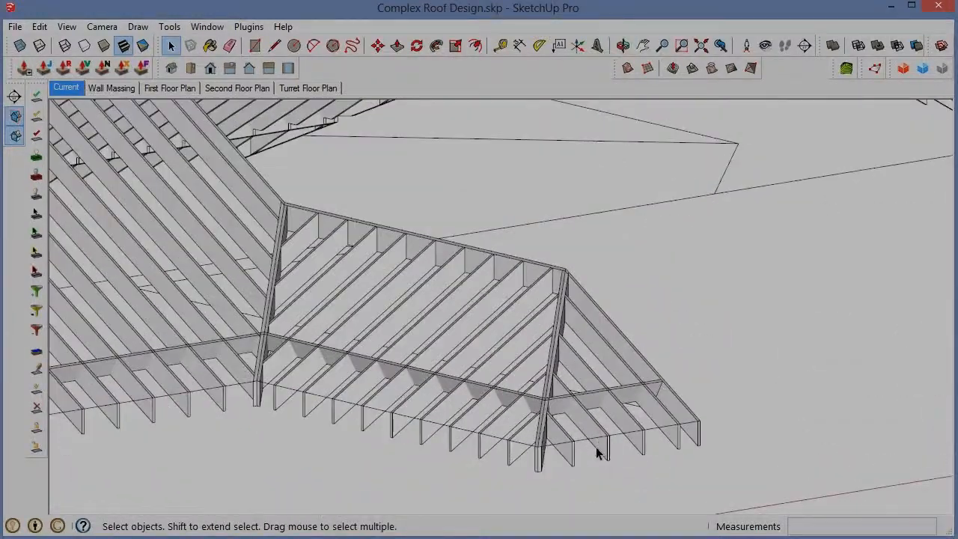
{"action": "scroll", "coordinate": [598, 452], "scroll_direction": "up", "scroll_amount": 3}
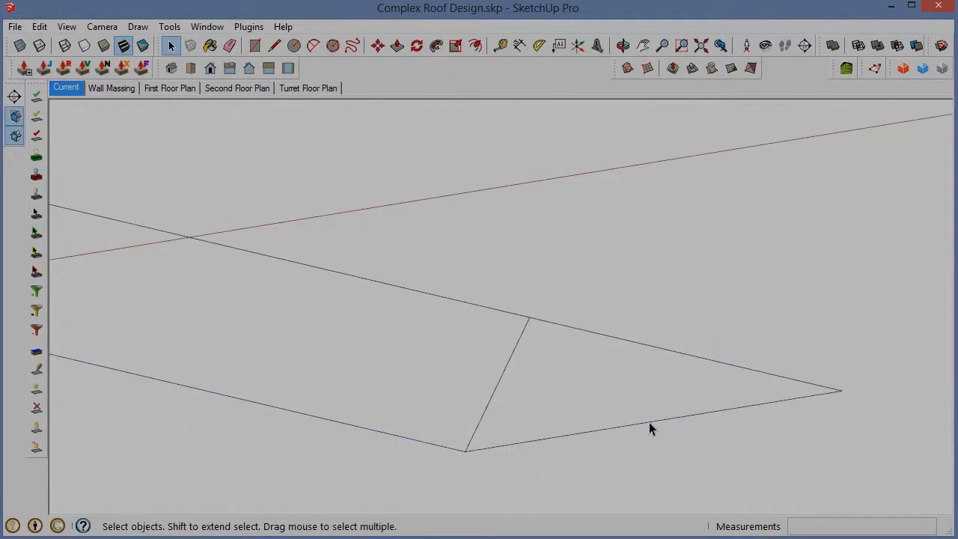
Duplicate the First Floor Roof Plan group in place.
{"action": "left_click", "coordinate": [650, 425]}
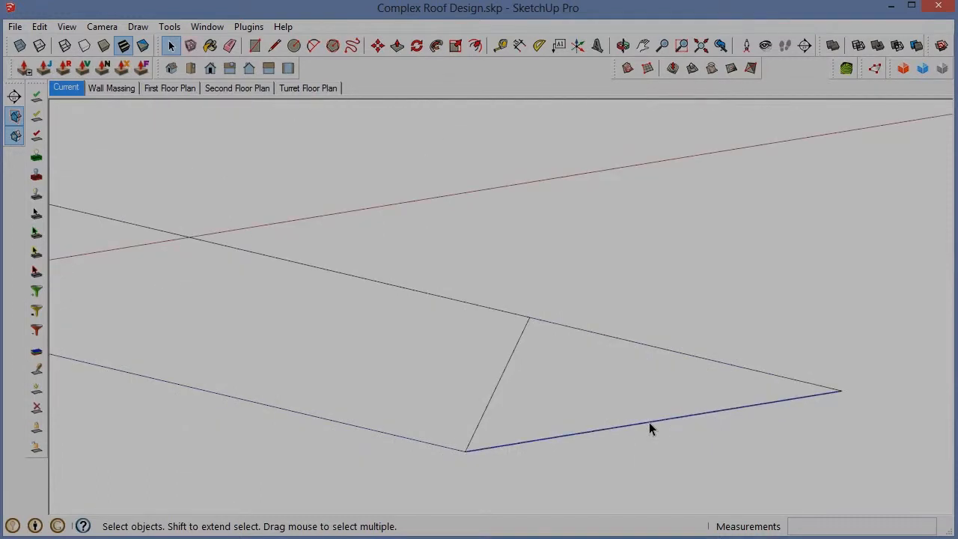
{"action": "mouse_move", "coordinate": [650, 425]}
{"action": "middle_mouse_down"}
{"action": "mouse_move", "coordinate": [684, 389]}
{"action": "mouse_move", "coordinate": [651, 431]}
{"action": "mouse_move", "coordinate": [685, 429]}
{"action": "middle_mouse_up"}
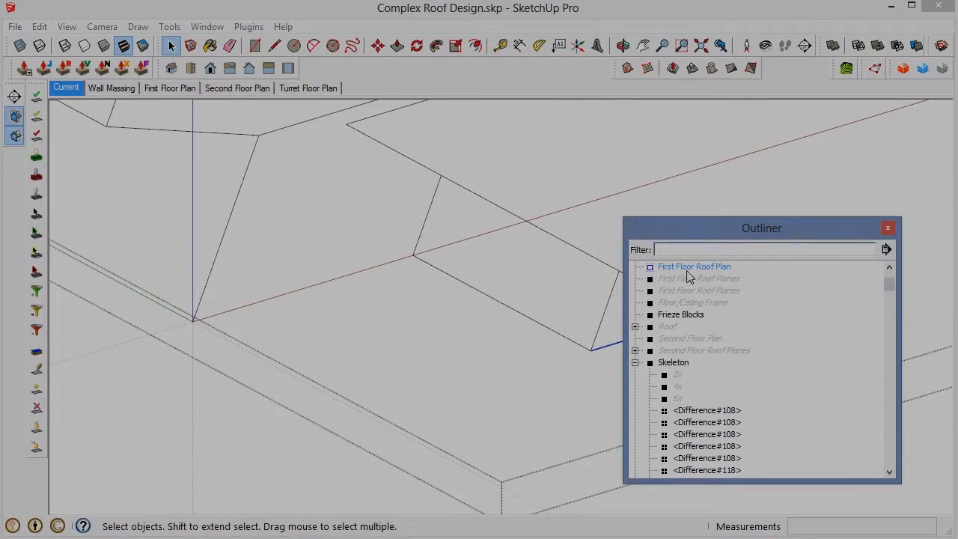
{"action": "left_click", "coordinate": [688, 268]}
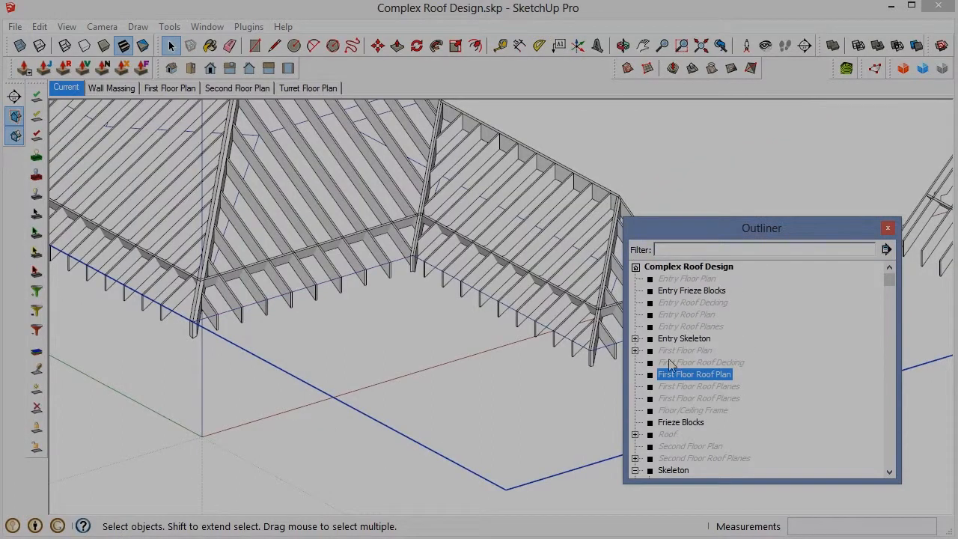
{"action": "left_click", "coordinate": [39, 27]}
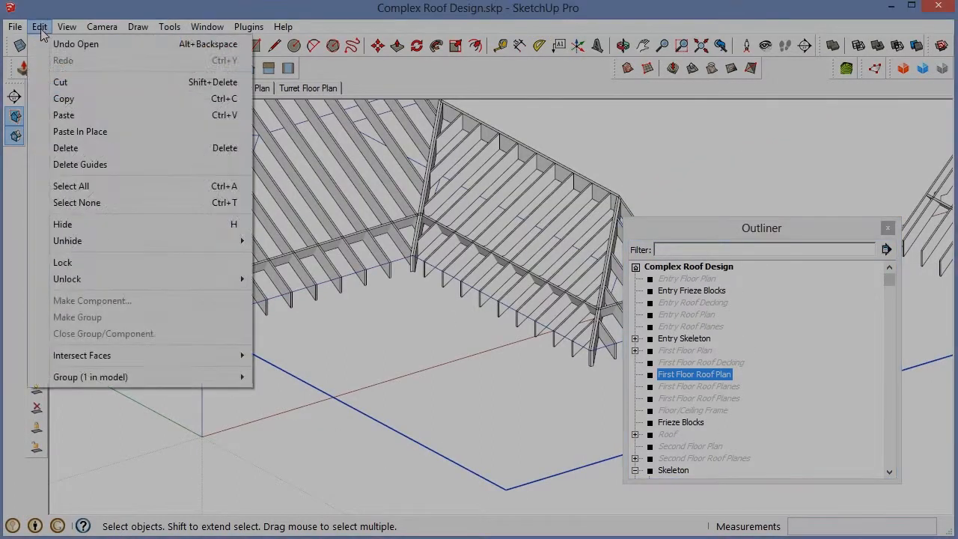
{"action": "left_click", "coordinate": [60, 102]}
{"action": "left_click", "coordinate": [40, 27]}
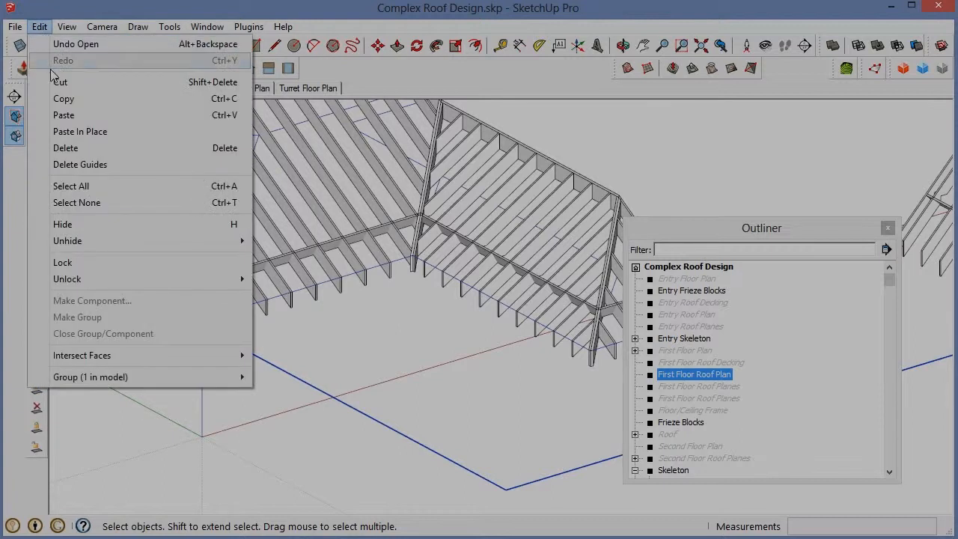
{"action": "left_click", "coordinate": [80, 131]}
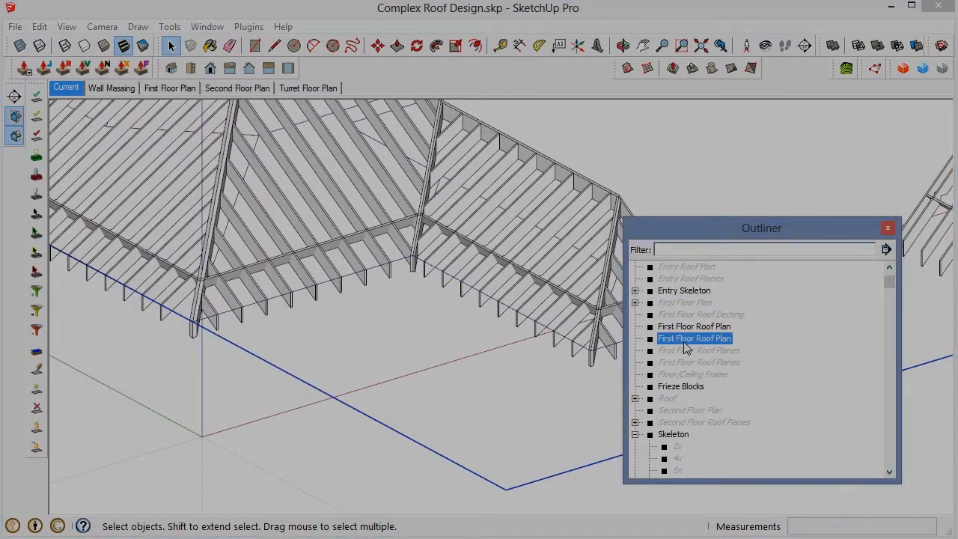
Hide one copy of the First Floor Roof Plan group and open the other copy for editing.
{"action": "right_click", "coordinate": [684, 344]}
{"action": "left_click", "coordinate": [717, 318]}
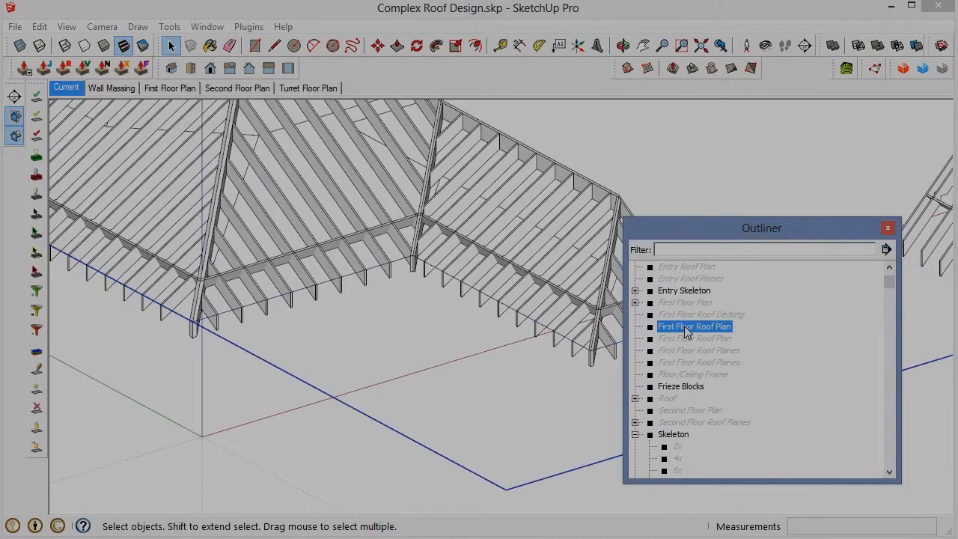
{"action": "double_click", "coordinate": [685, 328]}
{"action": "key", "text": "alt+F4"}
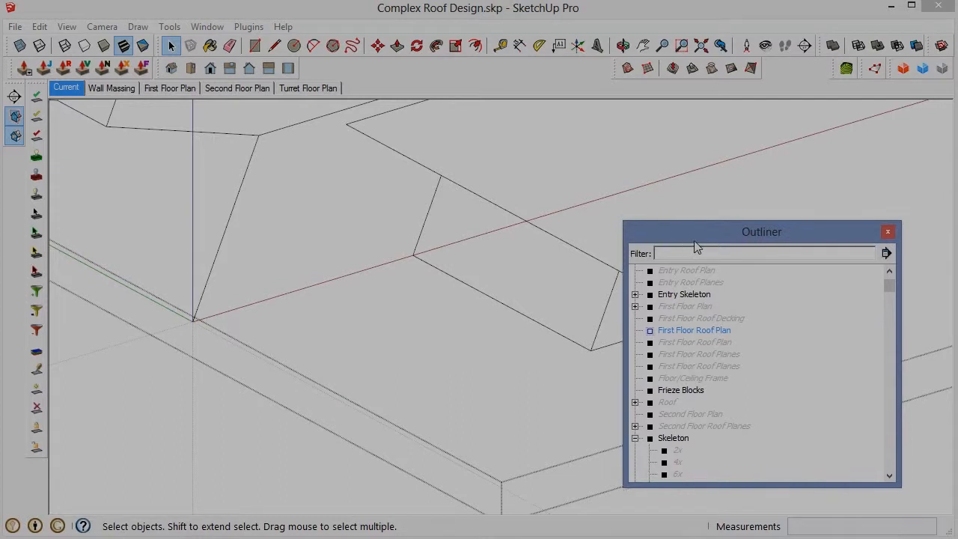
Delete interior hip and inner wall lines from the copied roof plan along its front wing.
{"action": "scroll", "coordinate": [609, 419], "scroll_direction": "down", "scroll_amount": 5}
{"action": "middle_click_drag", "start_coordinate": [610, 412], "coordinate": [718, 409]}
{"action": "scroll", "coordinate": [470, 343], "scroll_direction": "up", "scroll_amount": 4}
{"action": "left_click", "coordinate": [471, 343]}
{"action": "scroll", "coordinate": [470, 343], "scroll_direction": "down", "scroll_amount": 3}
{"action": "middle_click_drag", "start_coordinate": [471, 343], "coordinate": [488, 314]}
{"action": "left_click_drag", "start_coordinate": [487, 314], "coordinate": [395, 341]}
{"action": "key", "text": "Delete"}
{"action": "scroll", "coordinate": [516, 338], "scroll_direction": "up", "scroll_amount": 3}
{"action": "left_click_drag", "start_coordinate": [519, 281], "coordinate": [503, 363]}
{"action": "key", "text": "Delete"}
{"action": "scroll", "coordinate": [295, 282], "scroll_direction": "down", "scroll_amount": 3}
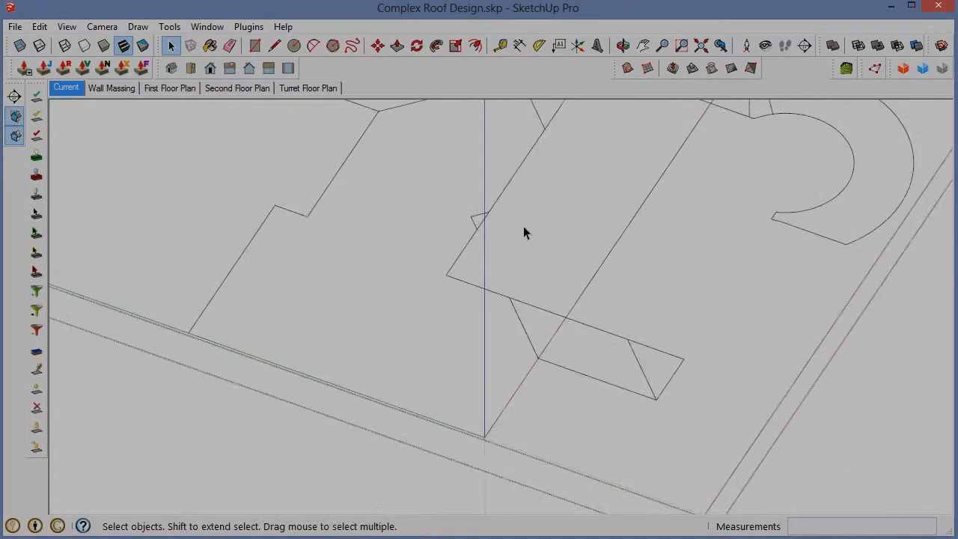
Delete the inner arc, its connector lines and the adjoining straight inner line at the plan's curved end.
{"action": "left_click_drag", "start_coordinate": [614, 354], "coordinate": [614, 353]}
{"action": "scroll", "coordinate": [613, 353], "scroll_direction": "down", "scroll_amount": 3}
{"action": "scroll", "coordinate": [621, 247], "scroll_direction": "up", "scroll_amount": 3}
{"action": "scroll", "coordinate": [741, 300], "scroll_direction": "up", "scroll_amount": 2}
{"action": "left_click_drag", "start_coordinate": [748, 303], "coordinate": [696, 342]}
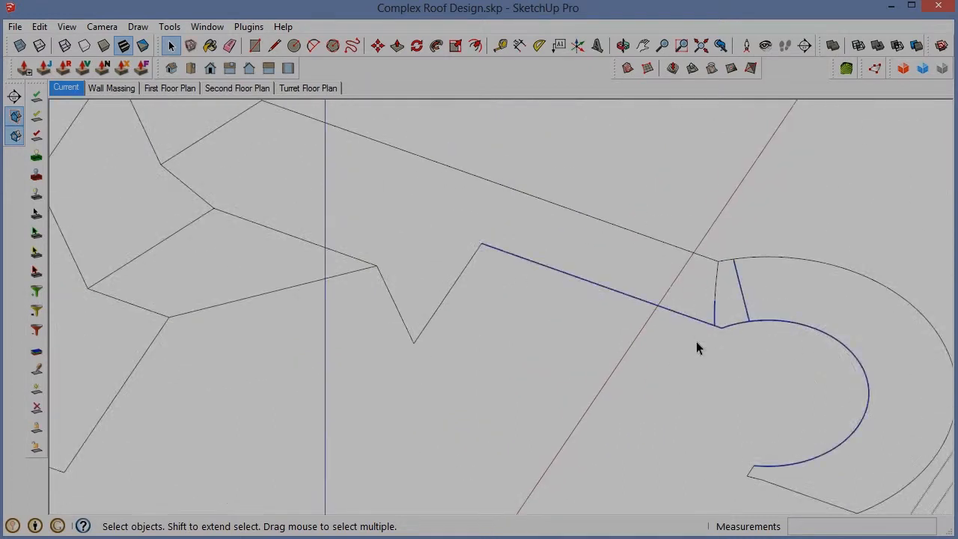
{"action": "scroll", "coordinate": [677, 225], "scroll_direction": "down", "scroll_amount": 3}
Explode the outer curve at the rounded end so its straight segment can be selected separately.
{"action": "scroll", "coordinate": [706, 353], "scroll_direction": "up", "scroll_amount": 4}
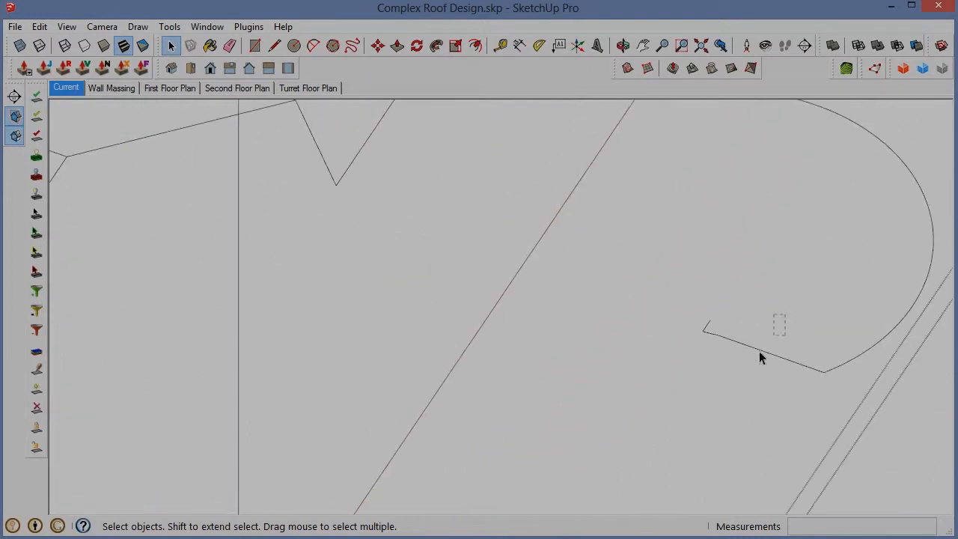
{"action": "left_click_drag", "start_coordinate": [759, 351], "coordinate": [685, 368]}
{"action": "left_click", "coordinate": [756, 321]}
{"action": "left_click", "coordinate": [792, 362]}
{"action": "scroll", "coordinate": [792, 362], "scroll_direction": "down", "scroll_amount": 1}
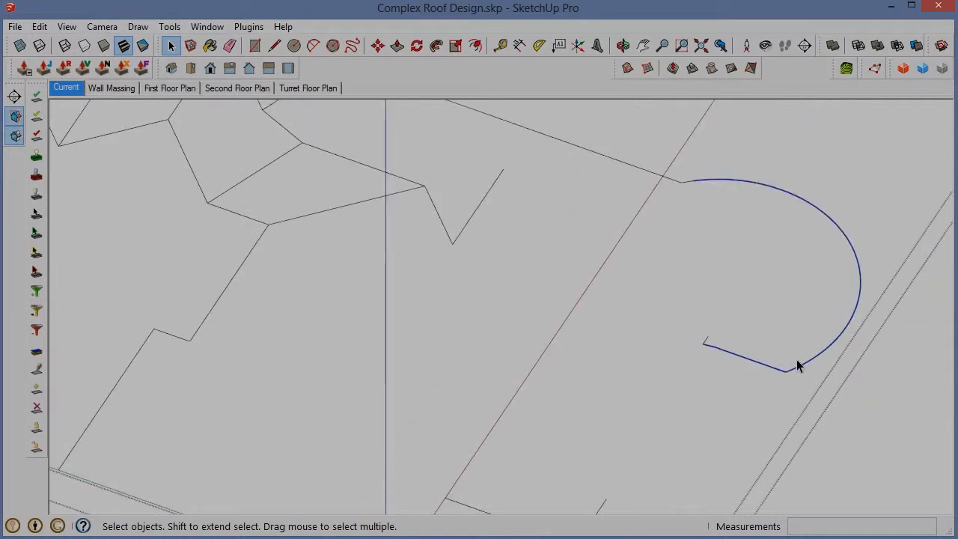
{"action": "scroll", "coordinate": [792, 368], "scroll_direction": "up", "scroll_amount": 2}
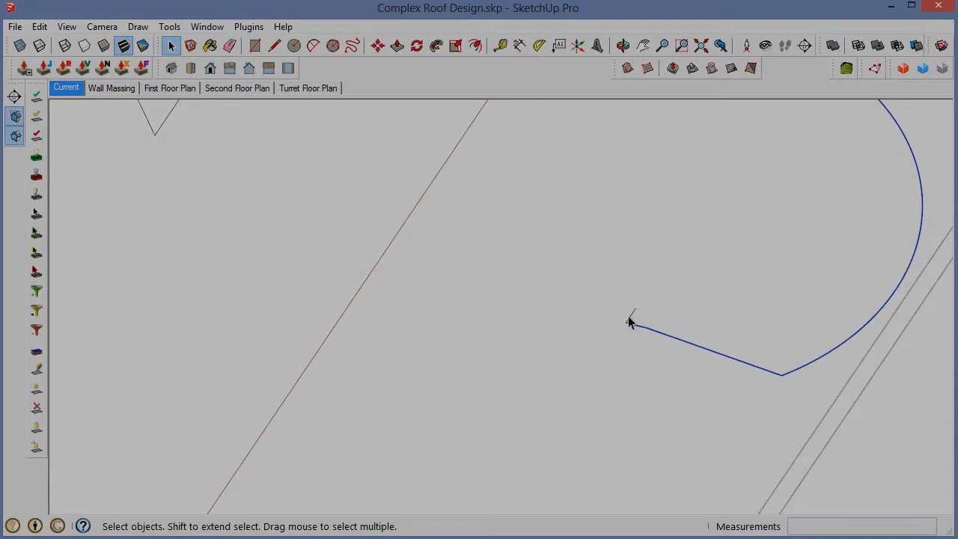
{"action": "right_click", "coordinate": [718, 357]}
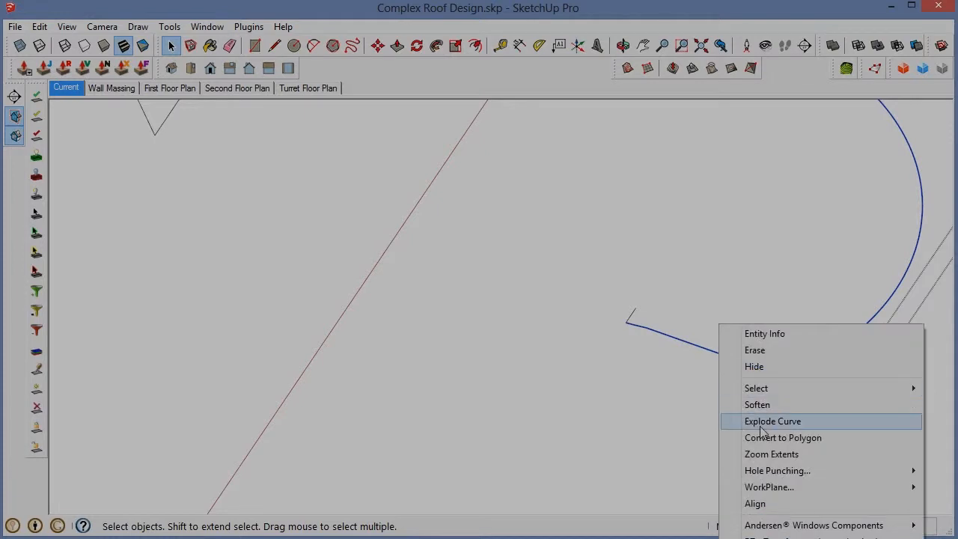
{"action": "left_click", "coordinate": [760, 422]}
{"action": "left_click", "coordinate": [729, 368]}
Erase the straight segment and short leftover stubs at the open end of the outer curve.
{"action": "scroll", "coordinate": [693, 413], "scroll_direction": "down", "scroll_amount": 4}
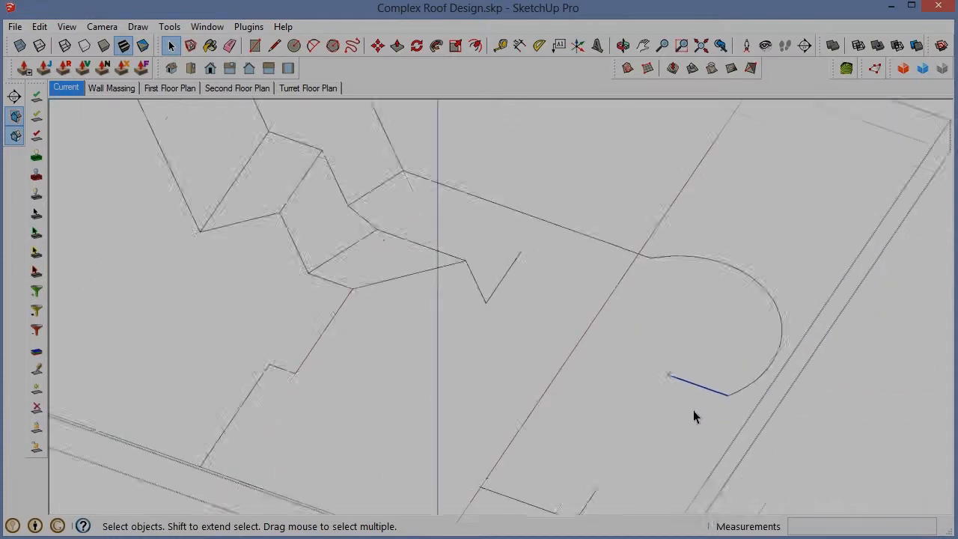
{"action": "scroll", "coordinate": [693, 413], "scroll_direction": "down", "scroll_amount": 2}
{"action": "scroll", "coordinate": [709, 393], "scroll_direction": "up", "scroll_amount": 4}
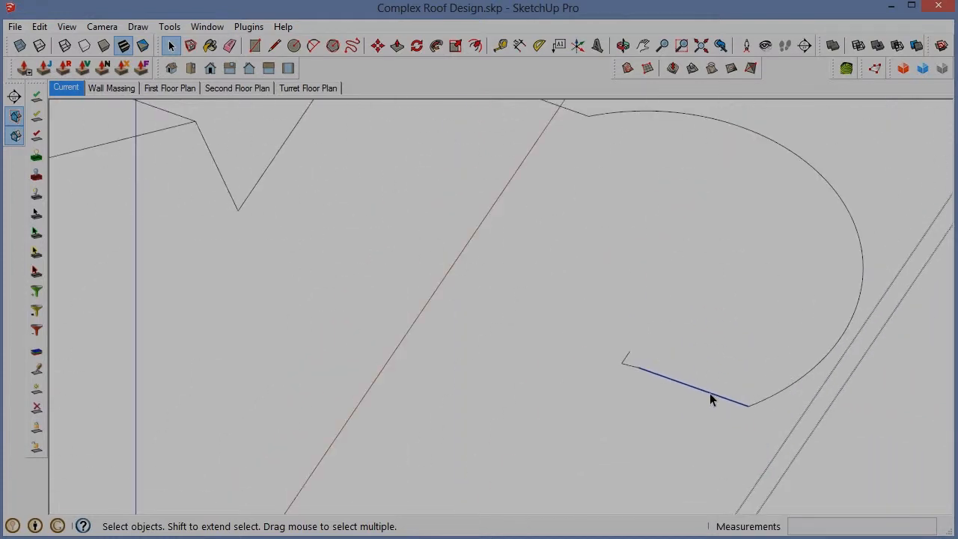
{"action": "key", "text": "e"}
{"action": "left_click", "coordinate": [709, 395]}
{"action": "key", "text": "e"}
Draw a circle perpendicular to the eave line, centered on the upper corner of the end rafter tail.
{"action": "scroll", "coordinate": [861, 419], "scroll_direction": "down", "scroll_amount": 3}
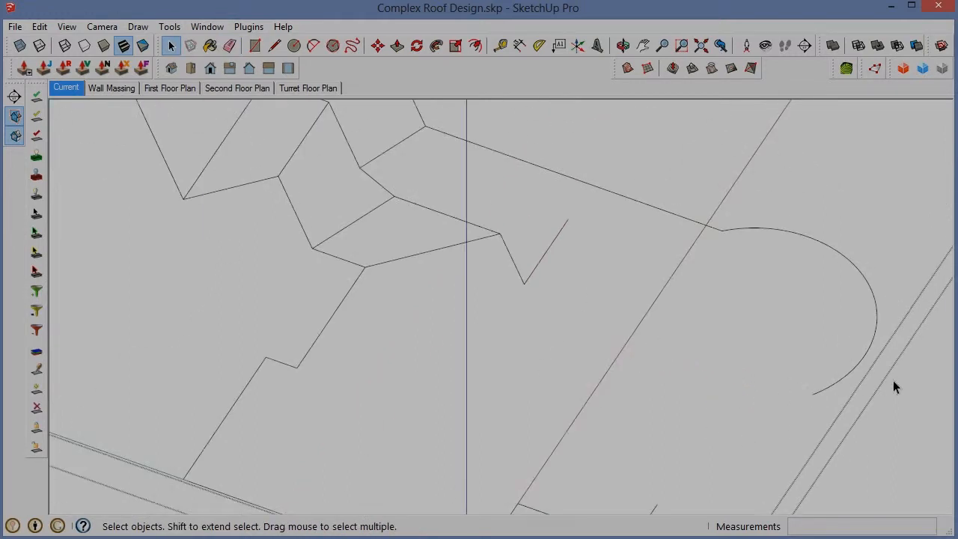
{"action": "scroll", "coordinate": [538, 242], "scroll_direction": "down", "scroll_amount": 5}
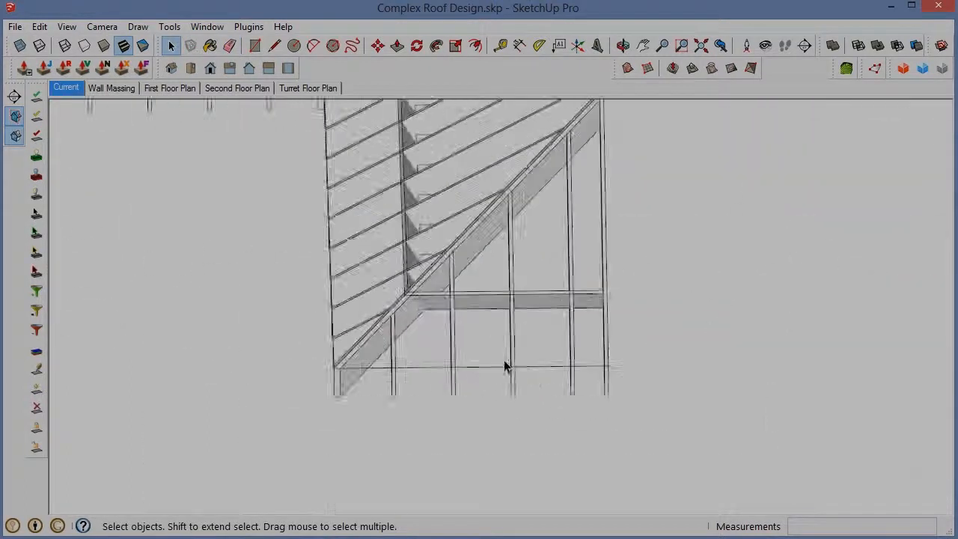
{"action": "scroll", "coordinate": [543, 369], "scroll_direction": "up", "scroll_amount": 3}
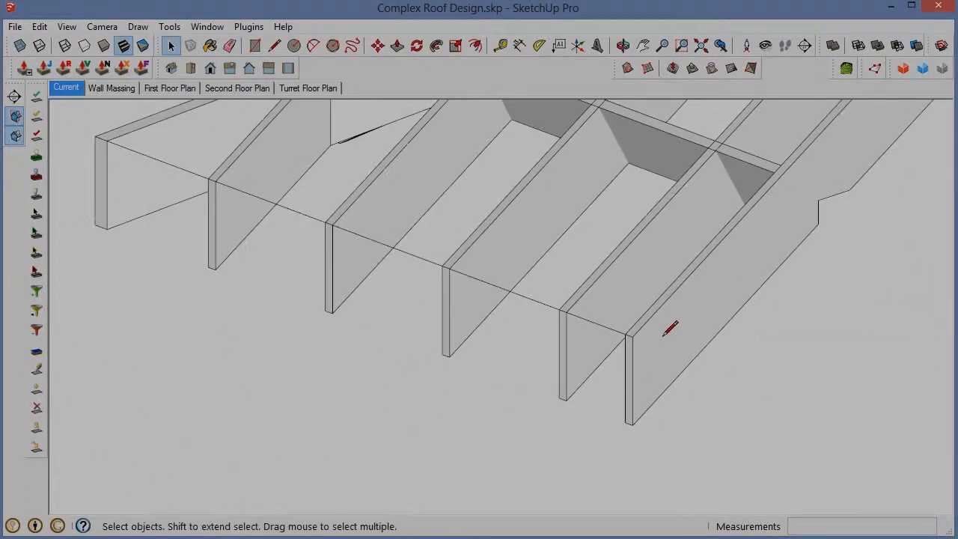
{"action": "key", "text": "c"}
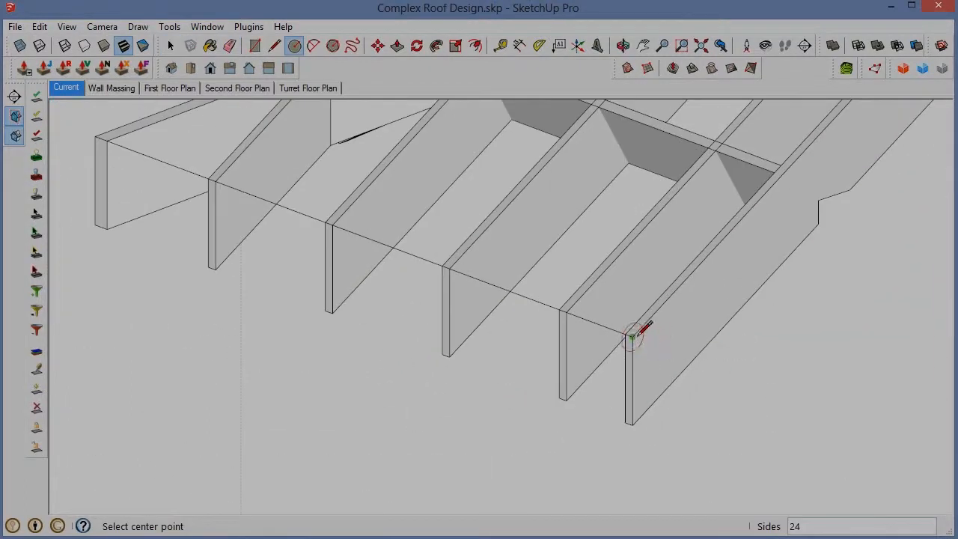
{"action": "left_click", "coordinate": [701, 391]}
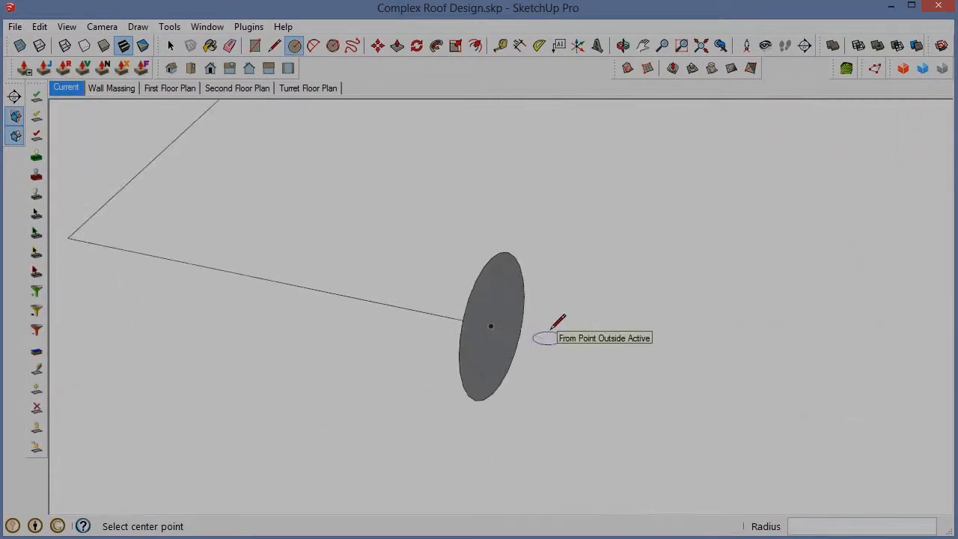
{"action": "key", "text": "space"}
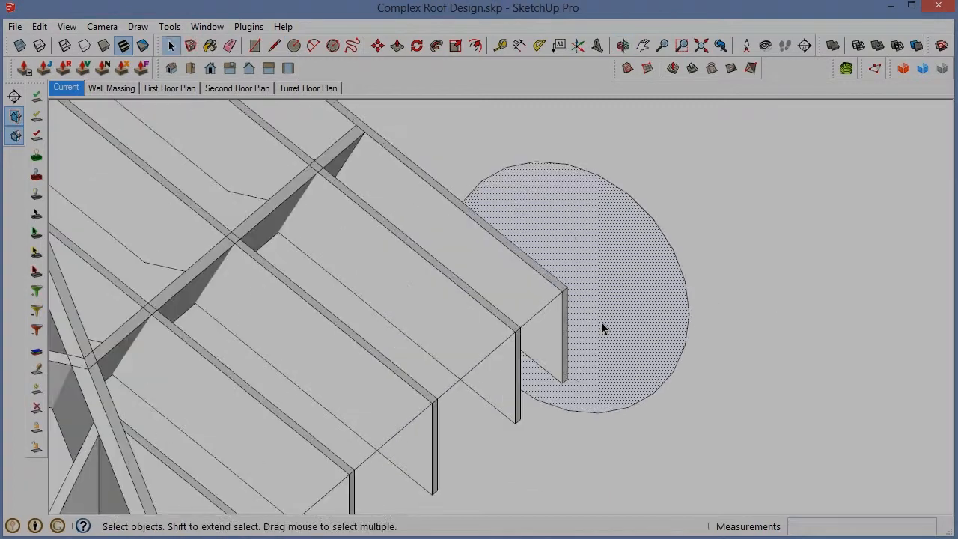
Place two crossing guides through the circle's center, one with the Tape Measure and one with the Protractor.
{"action": "key", "text": "t"}
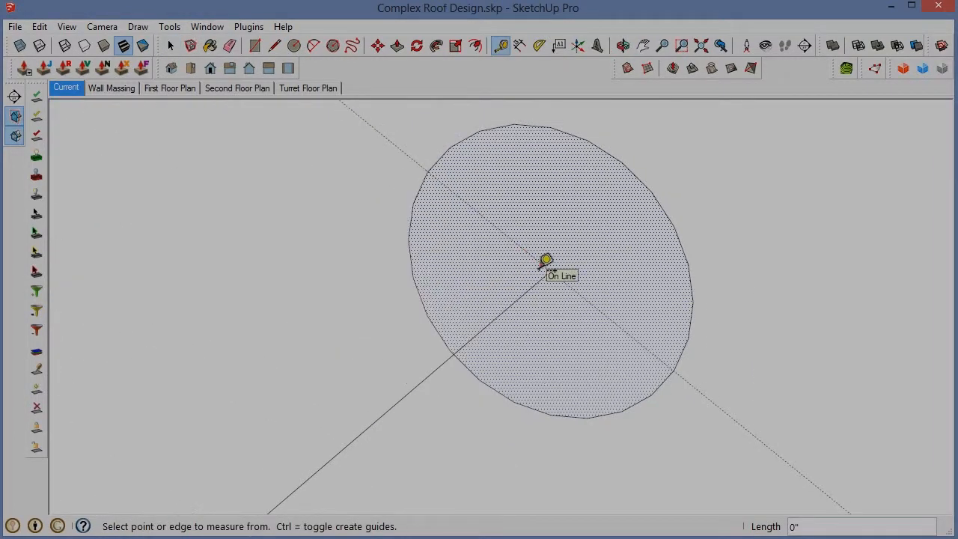
{"action": "key", "text": "shift+p"}
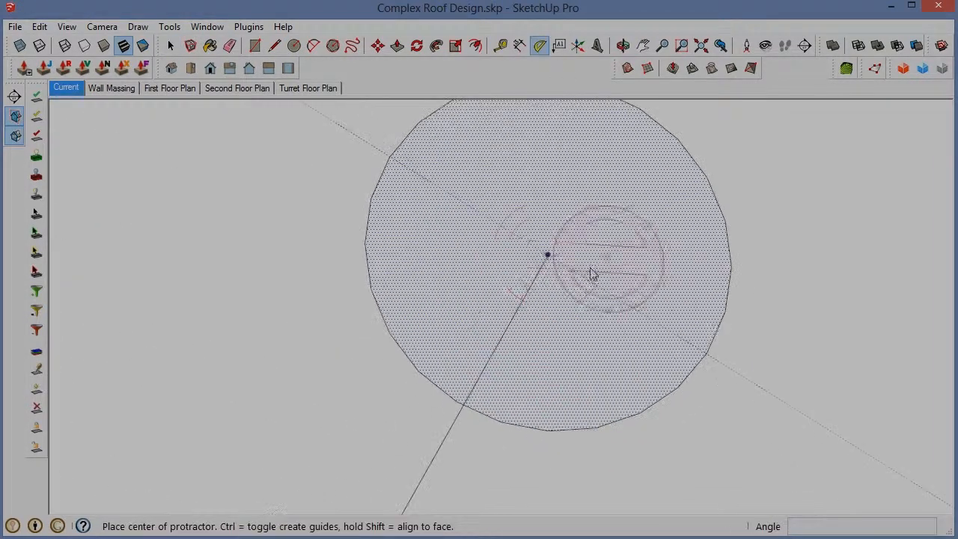
{"action": "left_click", "coordinate": [546, 255]}
{"action": "left_click", "coordinate": [470, 206]}
{"action": "key", "text": "Return"}
{"action": "middle_click_drag", "start_coordinate": [522, 341], "coordinate": [419, 296]}
{"action": "scroll", "coordinate": [419, 295], "scroll_direction": "up", "scroll_amount": 1}
{"action": "key", "text": "space"}
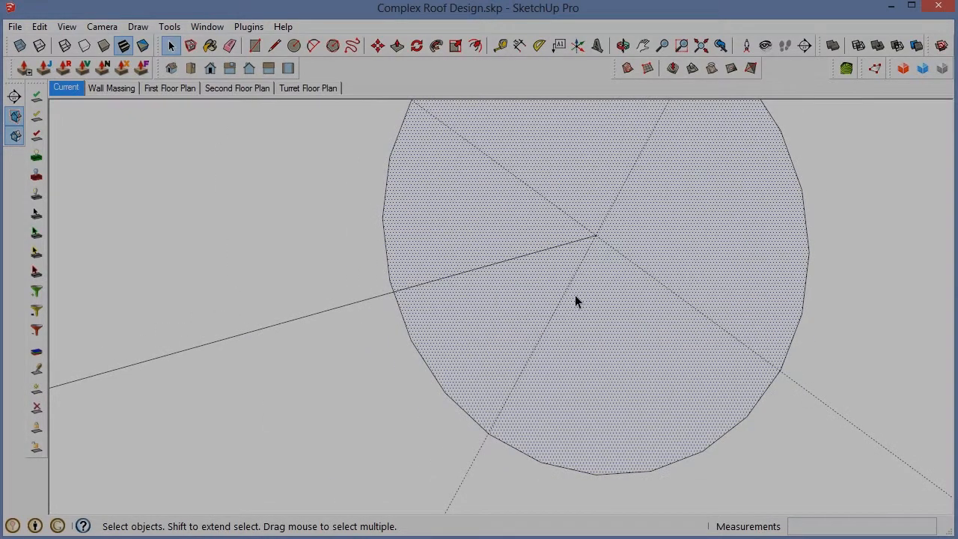
Draw a narrow fascia profile rectangle on the circle, running from its center down along the angled guide.
{"action": "scroll", "coordinate": [574, 294], "scroll_direction": "up", "scroll_amount": 1}
{"action": "scroll", "coordinate": [607, 235], "scroll_direction": "down", "scroll_amount": 2}
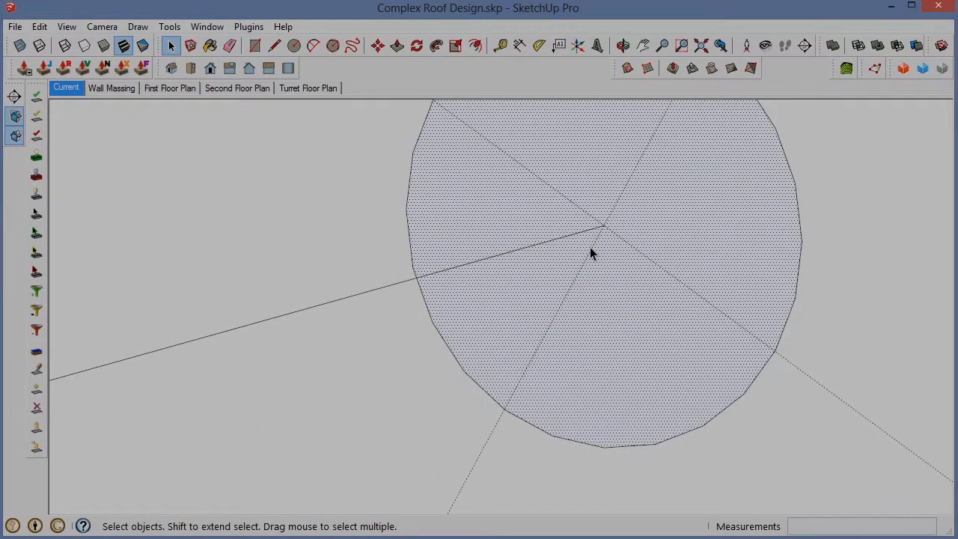
{"action": "scroll", "coordinate": [589, 247], "scroll_direction": "up", "scroll_amount": 1}
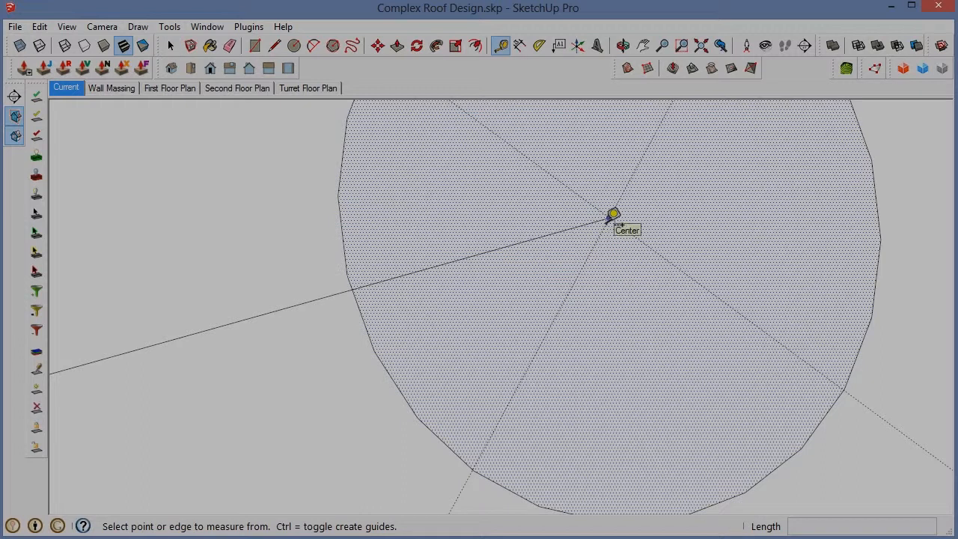
{"action": "key", "text": "shift+r"}
{"action": "left_click", "coordinate": [609, 218]}
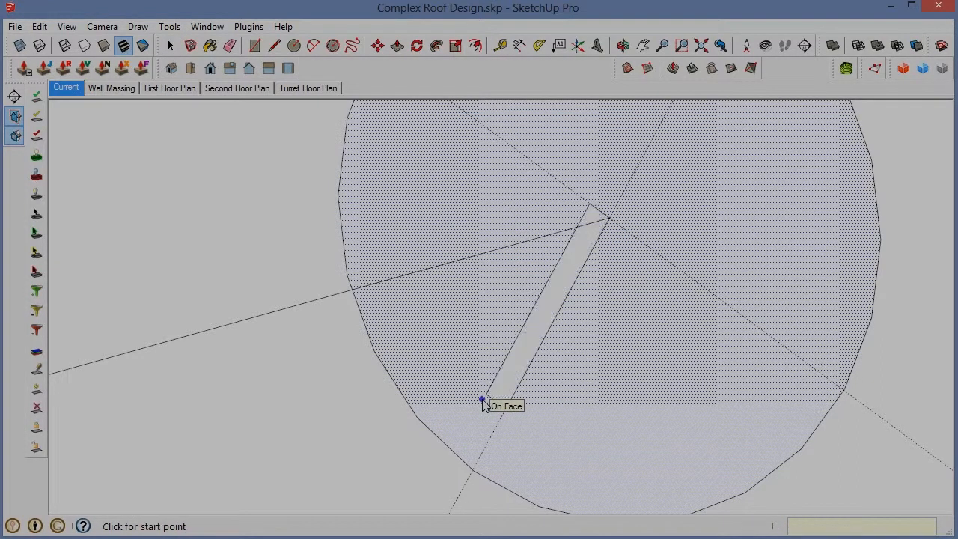
{"action": "scroll", "coordinate": [482, 399], "scroll_direction": "up", "scroll_amount": 3}
{"action": "key", "text": "t"}
{"action": "left_click", "coordinate": [561, 375]}
{"action": "scroll", "coordinate": [516, 337], "scroll_direction": "down", "scroll_amount": 6}
{"action": "key", "text": "space"}
Move the lower edge of the fascia profile so it ends 1" below the bottom of the rafter tail.
{"action": "middle_click_drag", "start_coordinate": [513, 342], "coordinate": [549, 499]}
{"action": "scroll", "coordinate": [523, 455], "scroll_direction": "up", "scroll_amount": 5}
{"action": "left_click", "coordinate": [456, 358]}
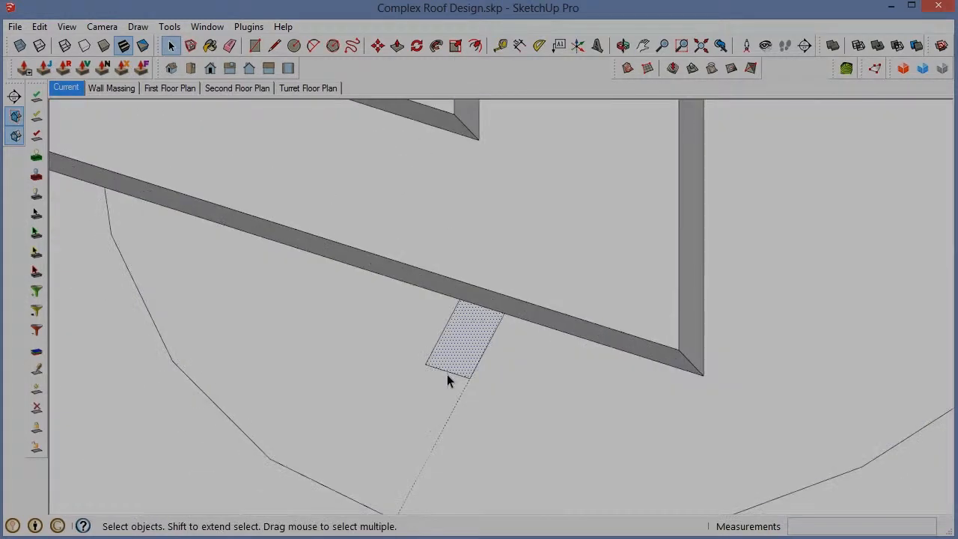
{"action": "left_click", "coordinate": [447, 372]}
{"action": "key", "text": "m"}
{"action": "left_click", "coordinate": [469, 377]}
{"action": "left_click", "coordinate": [503, 314]}
{"action": "left_click", "coordinate": [20, 45]}
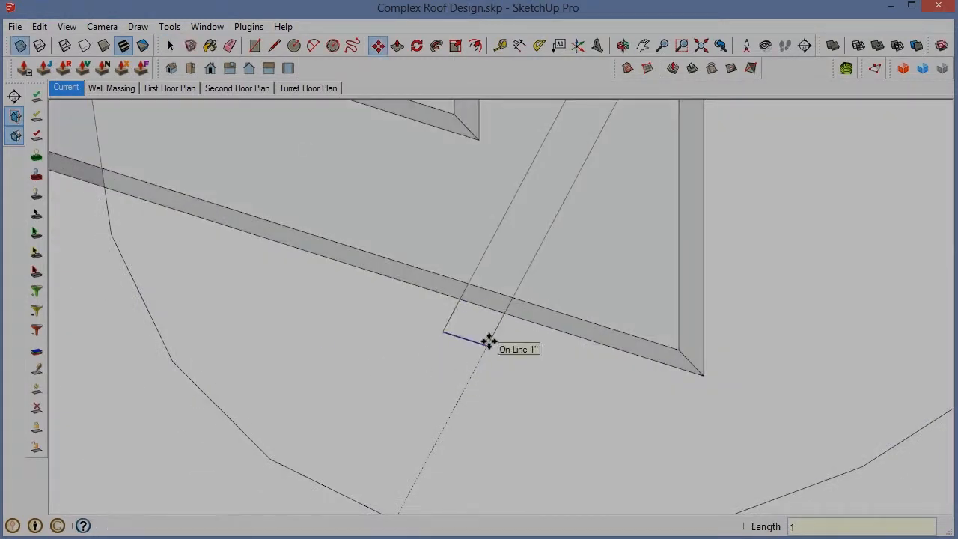
{"action": "key", "text": "Return"}
{"action": "left_click", "coordinate": [20, 45]}
Isolate the roof plan outline and examine the eave path leading to the fascia profile.
{"action": "scroll", "coordinate": [532, 410], "scroll_direction": "down", "scroll_amount": 3}
{"action": "middle_click_drag", "start_coordinate": [532, 410], "coordinate": [465, 499]}
{"action": "key", "text": "i"}
{"action": "scroll", "coordinate": [620, 385], "scroll_direction": "down", "scroll_amount": 3}
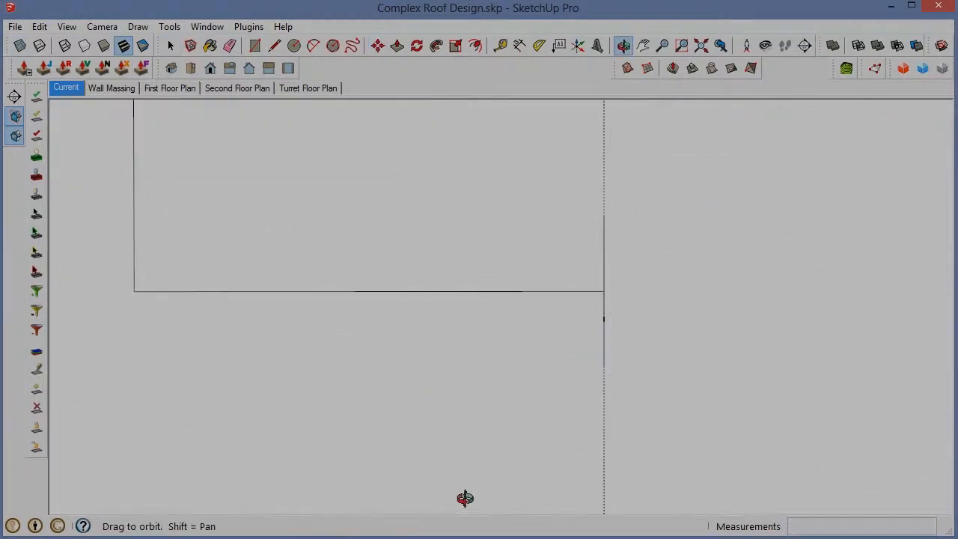
{"action": "scroll", "coordinate": [642, 406], "scroll_direction": "down", "scroll_amount": 5}
{"action": "middle_click_drag", "start_coordinate": [546, 486], "coordinate": [562, 378]}
{"action": "middle_click_drag", "start_coordinate": [459, 353], "coordinate": [621, 385], "text": "shift"}
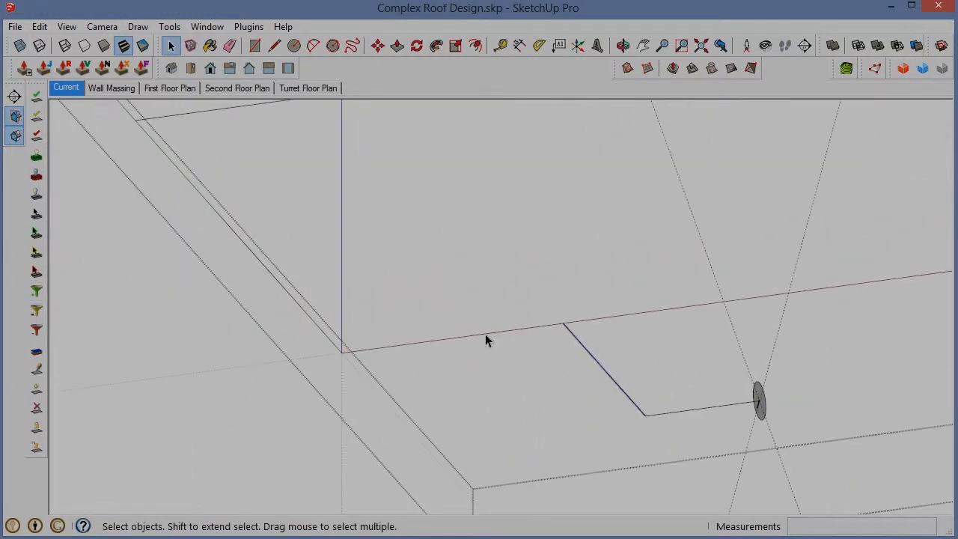
{"action": "scroll", "coordinate": [503, 341], "scroll_direction": "down", "scroll_amount": 2}
{"action": "scroll", "coordinate": [323, 269], "scroll_direction": "up", "scroll_amount": 6}
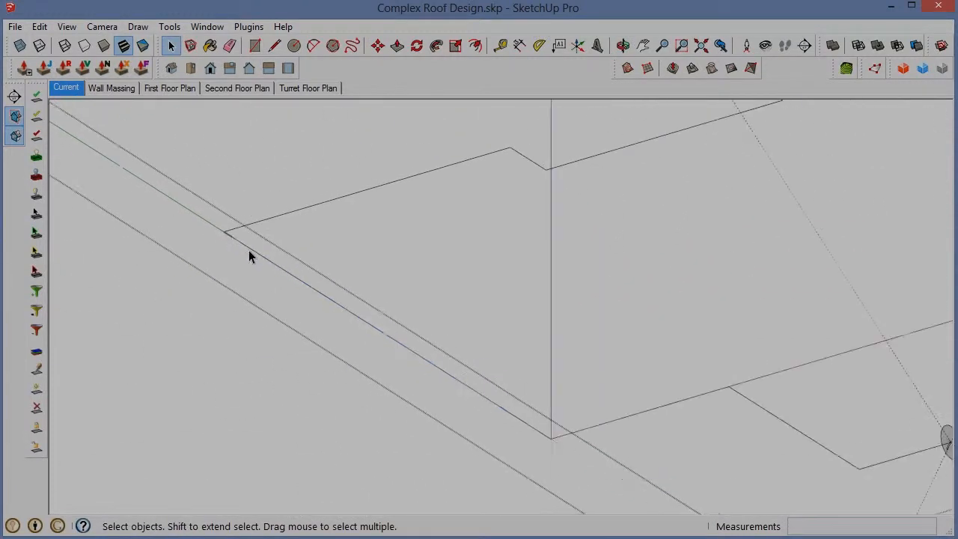
{"action": "scroll", "coordinate": [433, 342], "scroll_direction": "down", "scroll_amount": 4}
{"action": "scroll", "coordinate": [563, 328], "scroll_direction": "up", "scroll_amount": 7}
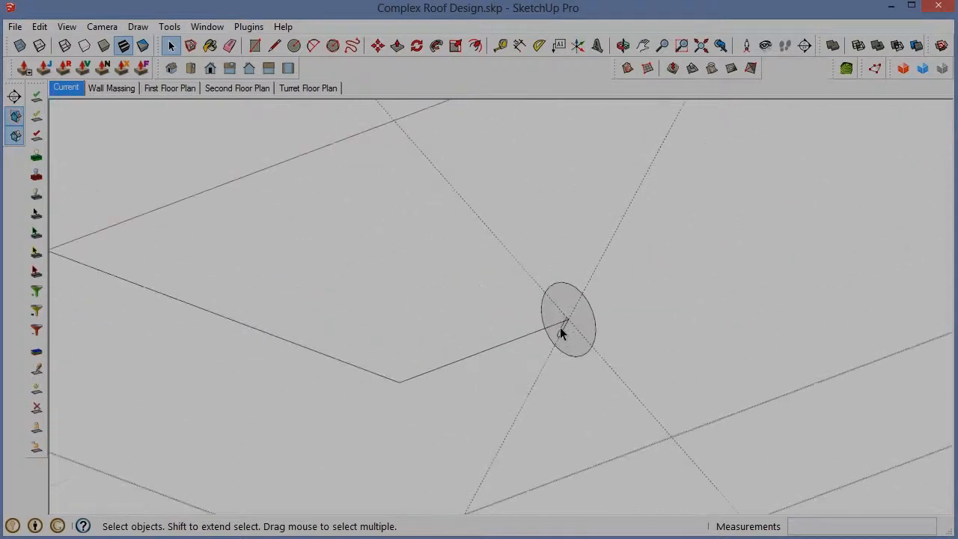
Erase the leftover construction circle around the fascia profile.
{"action": "key", "text": "e"}
{"action": "left_click", "coordinate": [612, 314]}
{"action": "key", "text": "space"}
Sweep the fascia profile along the entire first-floor eave outline using Follow Me.
{"action": "left_click", "coordinate": [544, 324]}
{"action": "mouse_move", "coordinate": [564, 349]}
{"action": "middle_mouse_down"}
{"action": "mouse_move", "coordinate": [563, 282]}
{"action": "mouse_move", "coordinate": [515, 348]}
{"action": "middle_mouse_up"}
{"action": "scroll", "coordinate": [515, 349], "scroll_direction": "down", "scroll_amount": 3}
{"action": "left_click", "coordinate": [169, 26]}
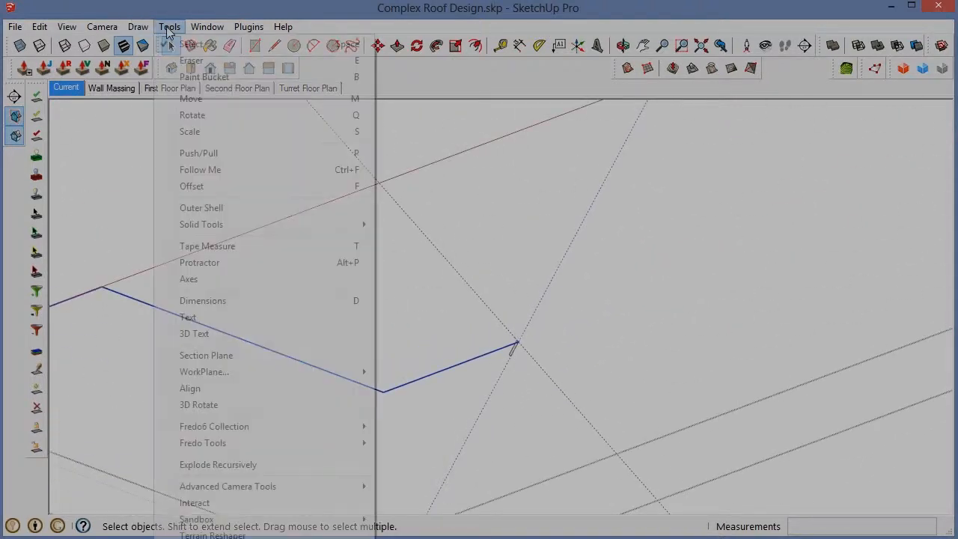
{"action": "key", "text": "Escape"}
{"action": "scroll", "coordinate": [515, 346], "scroll_direction": "down", "scroll_amount": 5}
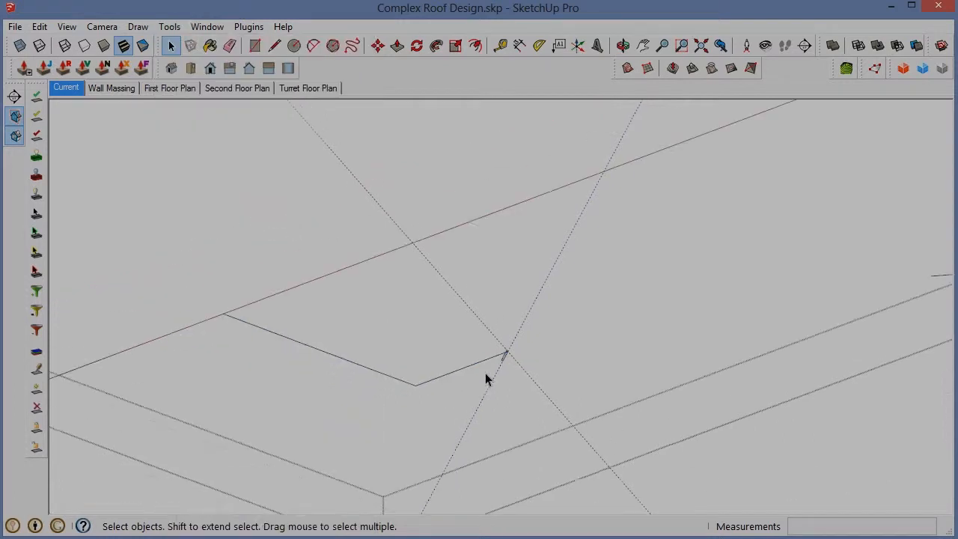
{"action": "middle_click_drag", "start_coordinate": [485, 370], "coordinate": [487, 336]}
{"action": "key", "text": "e"}
{"action": "key", "text": "space"}
{"action": "scroll", "coordinate": [479, 401], "scroll_direction": "up", "scroll_amount": 6}
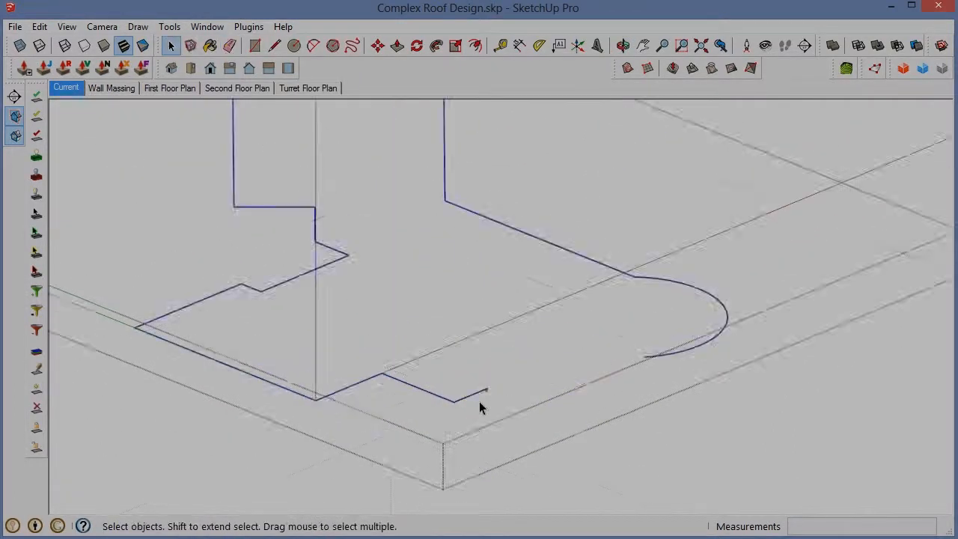
{"action": "scroll", "coordinate": [506, 305], "scroll_direction": "down", "scroll_amount": 5}
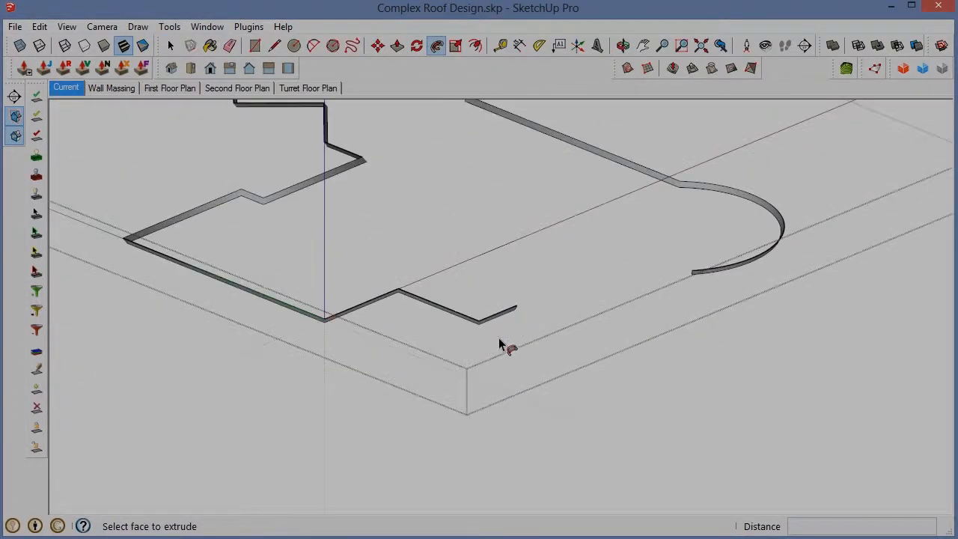
Bring the surrounding roof framing back into view around the swept fascia.
{"action": "scroll", "coordinate": [498, 338], "scroll_direction": "up", "scroll_amount": 6}
{"action": "key", "text": "space"}
{"action": "right_click", "coordinate": [492, 322]}
{"action": "key", "text": "Escape"}
{"action": "scroll", "coordinate": [374, 385], "scroll_direction": "down", "scroll_amount": 5}
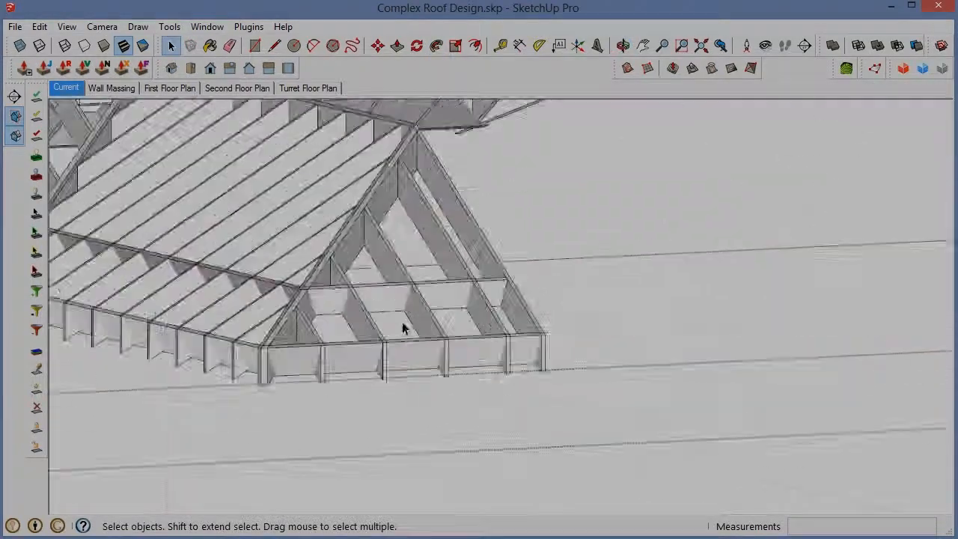
Push/Pull the fascia's end face 8 1/16" so the board extends through the adjoining roof framing.
{"action": "middle_click_drag", "start_coordinate": [407, 325], "coordinate": [573, 381]}
{"action": "scroll", "coordinate": [573, 381], "scroll_direction": "down", "scroll_amount": 5}
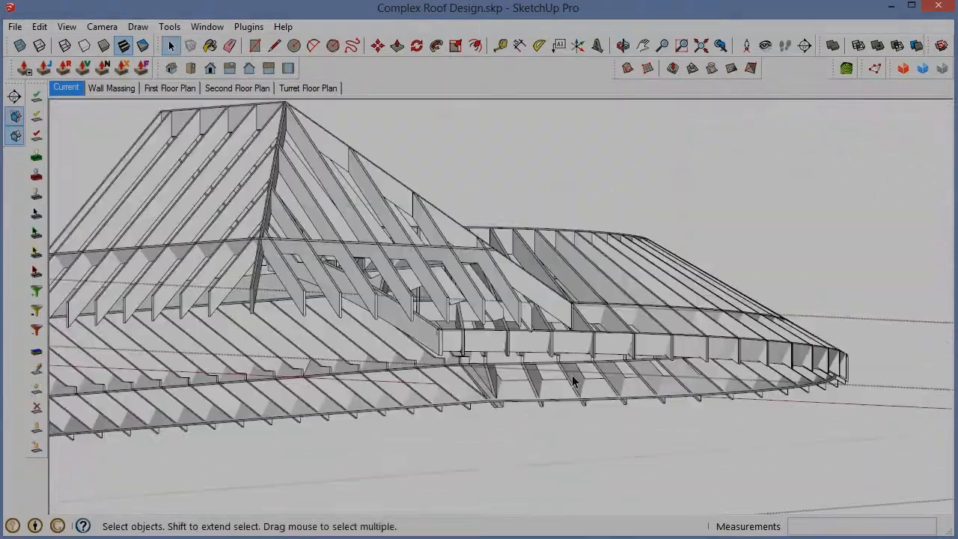
{"action": "scroll", "coordinate": [438, 331], "scroll_direction": "up", "scroll_amount": 5}
{"action": "middle_click_drag", "start_coordinate": [439, 332], "coordinate": [291, 304]}
{"action": "scroll", "coordinate": [422, 349], "scroll_direction": "up", "scroll_amount": 4}
{"action": "middle_click_drag", "start_coordinate": [422, 348], "coordinate": [680, 300]}
{"action": "scroll", "coordinate": [681, 301], "scroll_direction": "up", "scroll_amount": 3}
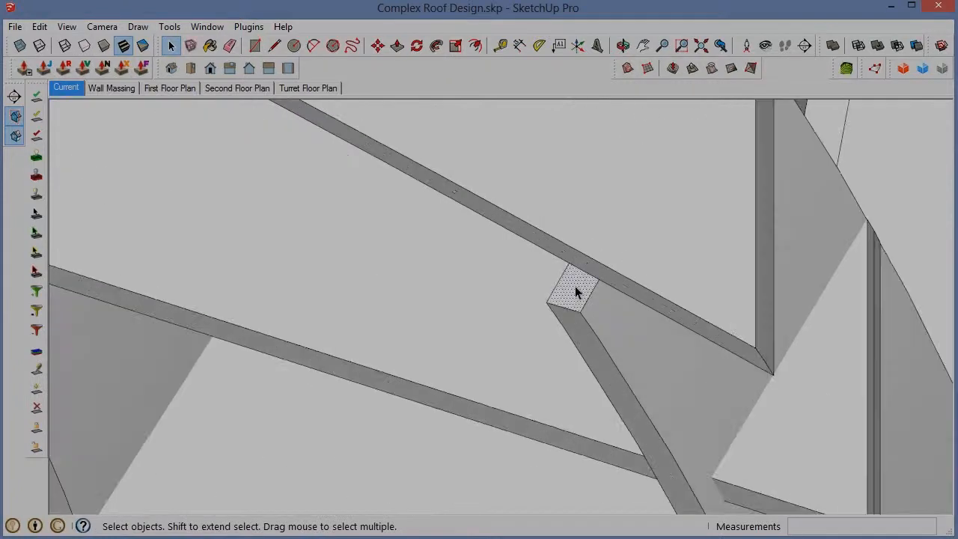
{"action": "key", "text": "p"}
{"action": "mouse_move", "coordinate": [474, 182]}
{"action": "middle_mouse_down"}
{"action": "mouse_move", "coordinate": [520, 196]}
{"action": "mouse_move", "coordinate": [423, 253]}
{"action": "middle_mouse_up"}
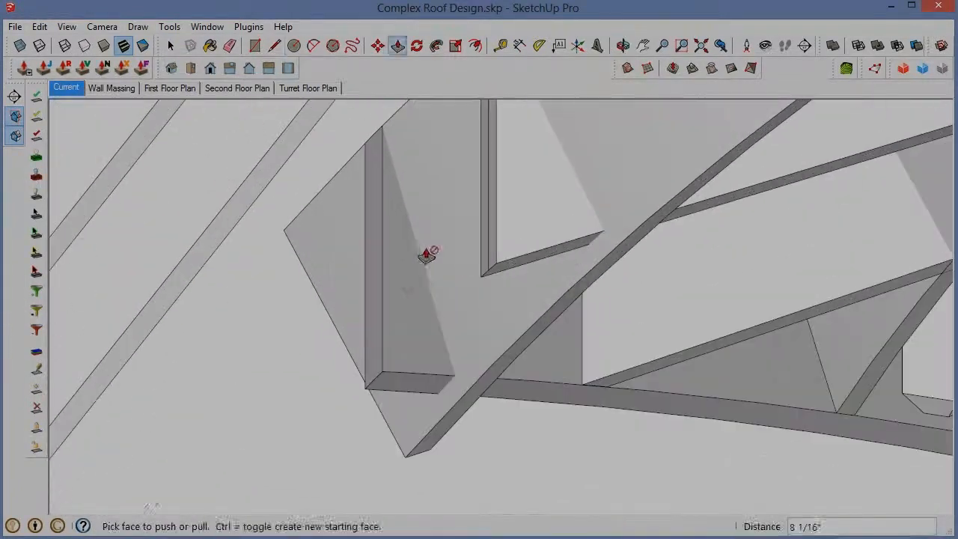
Draw a cutting circle on the adjoining framing face at the extended fascia end and erase the excess fascia beyond it.
{"action": "key", "text": "c"}
{"action": "left_click", "coordinate": [404, 277]}
{"action": "left_click", "coordinate": [534, 347]}
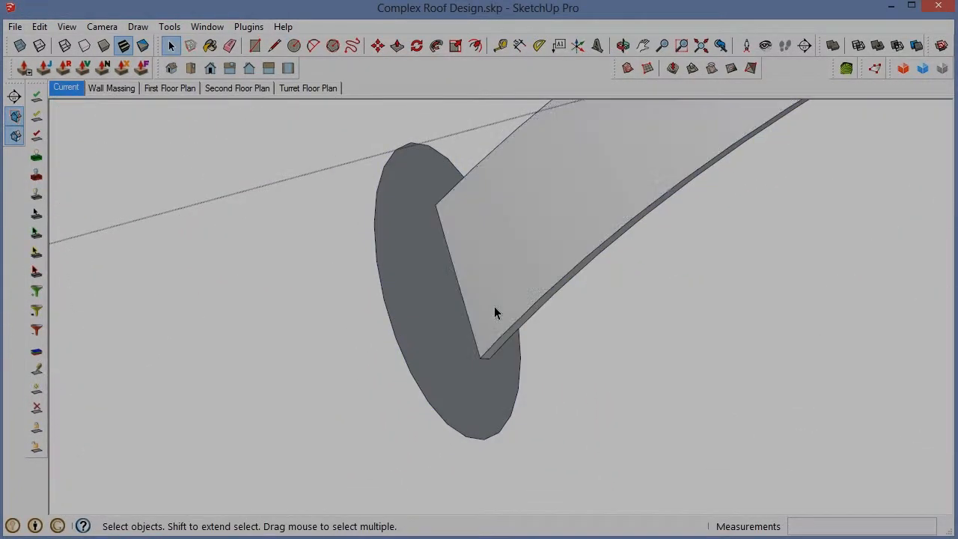
{"action": "middle_click_drag", "start_coordinate": [496, 315], "coordinate": [402, 192]}
{"action": "left_click_drag", "start_coordinate": [402, 193], "coordinate": [380, 444]}
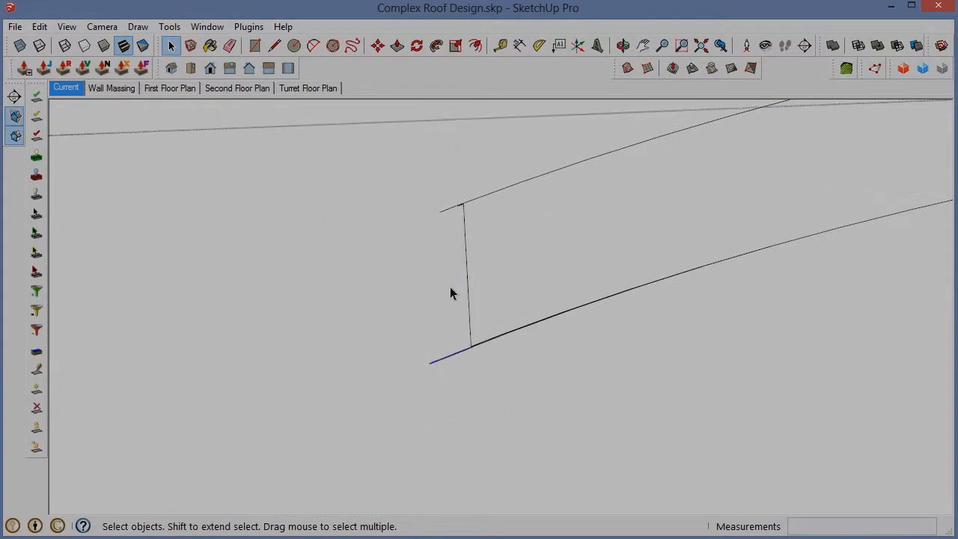
Reverse the selected faces of the fascia so they are oriented outward.
{"action": "middle_click_drag", "start_coordinate": [449, 293], "coordinate": [416, 282]}
{"action": "right_click", "coordinate": [437, 283]}
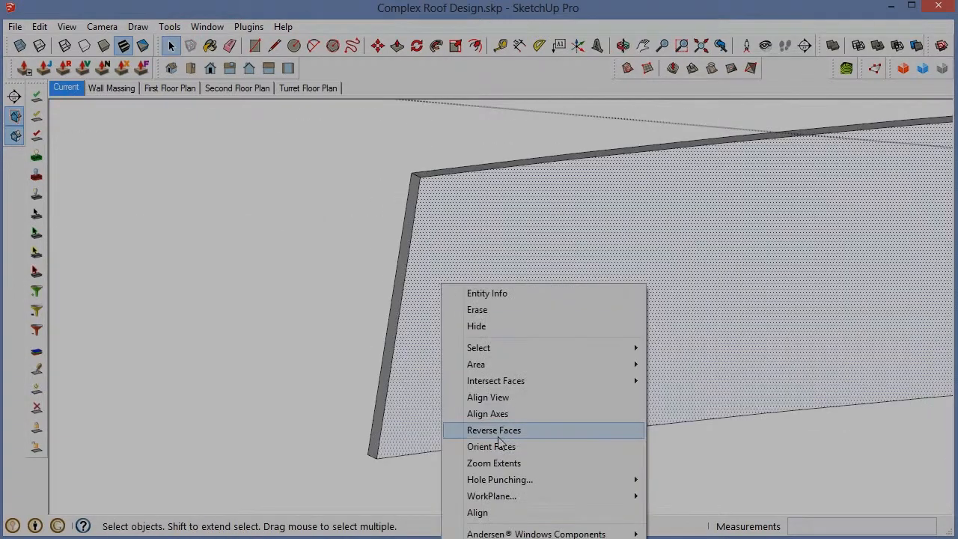
{"action": "left_click", "coordinate": [496, 429]}
Draw a cutting circle on the framing member's face where the other end of the fascia passes through it.
{"action": "mouse_move", "coordinate": [496, 429]}
{"action": "middle_mouse_down"}
{"action": "mouse_move", "coordinate": [478, 324]}
{"action": "mouse_move", "coordinate": [506, 394]}
{"action": "mouse_move", "coordinate": [463, 449]}
{"action": "mouse_move", "coordinate": [412, 438]}
{"action": "mouse_move", "coordinate": [547, 367]}
{"action": "middle_mouse_up"}
{"action": "scroll", "coordinate": [554, 344], "scroll_direction": "up", "scroll_amount": 3}
{"action": "mouse_move", "coordinate": [558, 312]}
{"action": "middle_mouse_down"}
{"action": "mouse_move", "coordinate": [502, 271]}
{"action": "mouse_move", "coordinate": [496, 242]}
{"action": "middle_mouse_up"}
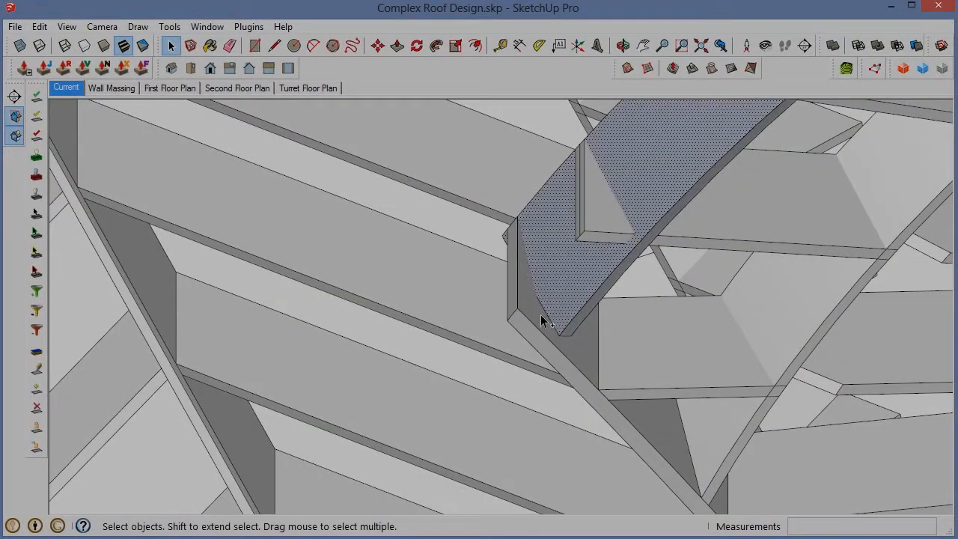
{"action": "mouse_move", "coordinate": [540, 320]}
{"action": "middle_mouse_down"}
{"action": "mouse_move", "coordinate": [581, 359]}
{"action": "mouse_move", "coordinate": [229, 410]}
{"action": "mouse_move", "coordinate": [646, 259]}
{"action": "mouse_move", "coordinate": [277, 317]}
{"action": "middle_mouse_up"}
{"action": "scroll", "coordinate": [582, 356], "scroll_direction": "down", "scroll_amount": 2}
{"action": "left_click", "coordinate": [633, 273]}
{"action": "key", "text": "c"}
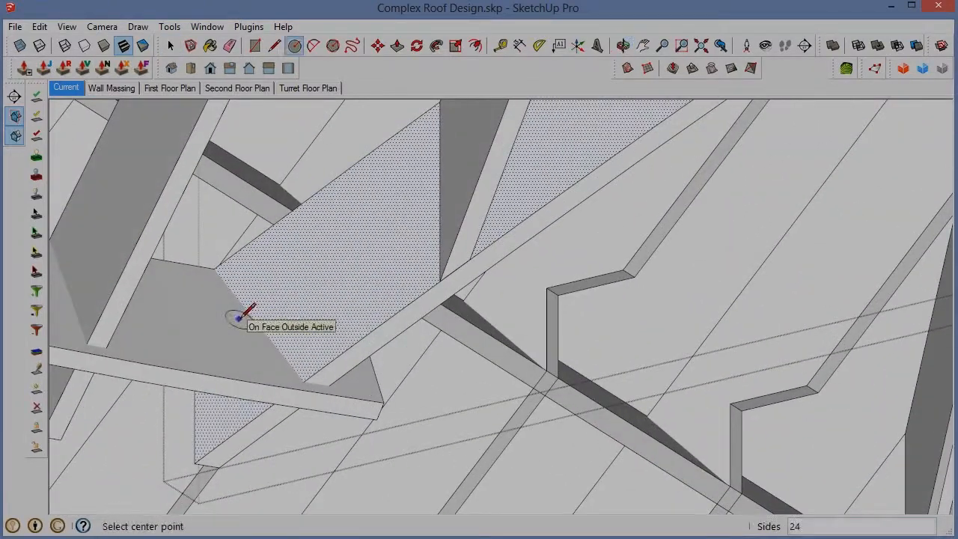
{"action": "scroll", "coordinate": [394, 408], "scroll_direction": "up", "scroll_amount": 5}
{"action": "key", "text": "space"}
Erase the fascia stub beyond the cutting circle, then erase the leftover circle.
{"action": "middle_click_drag", "start_coordinate": [729, 387], "coordinate": [727, 336]}
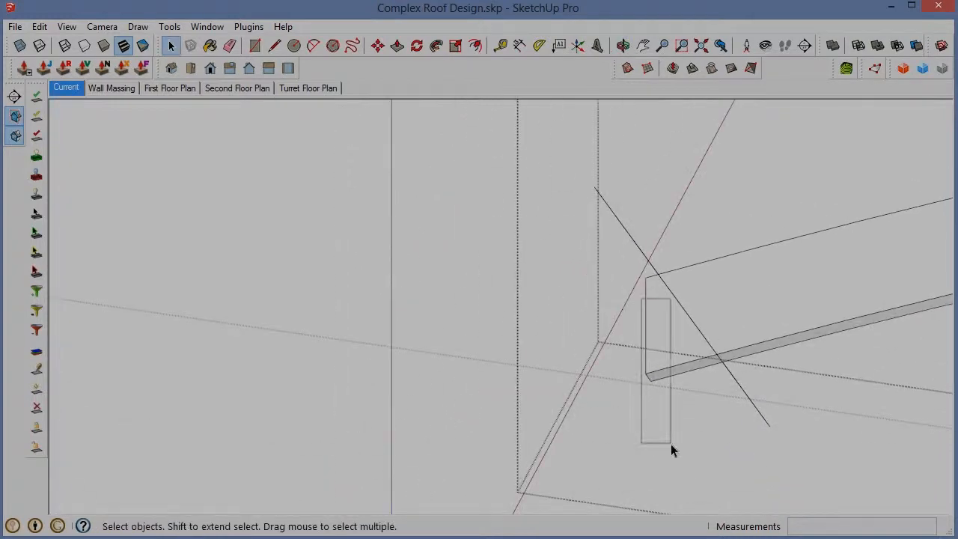
{"action": "left_click_drag", "start_coordinate": [670, 444], "coordinate": [670, 444]}
{"action": "key", "text": "Delete"}
{"action": "left_click_drag", "start_coordinate": [787, 394], "coordinate": [733, 447]}
{"action": "key", "text": "Delete"}
{"action": "scroll", "coordinate": [650, 269], "scroll_direction": "up", "scroll_amount": 3}
{"action": "middle_click_drag", "start_coordinate": [732, 334], "coordinate": [475, 349]}
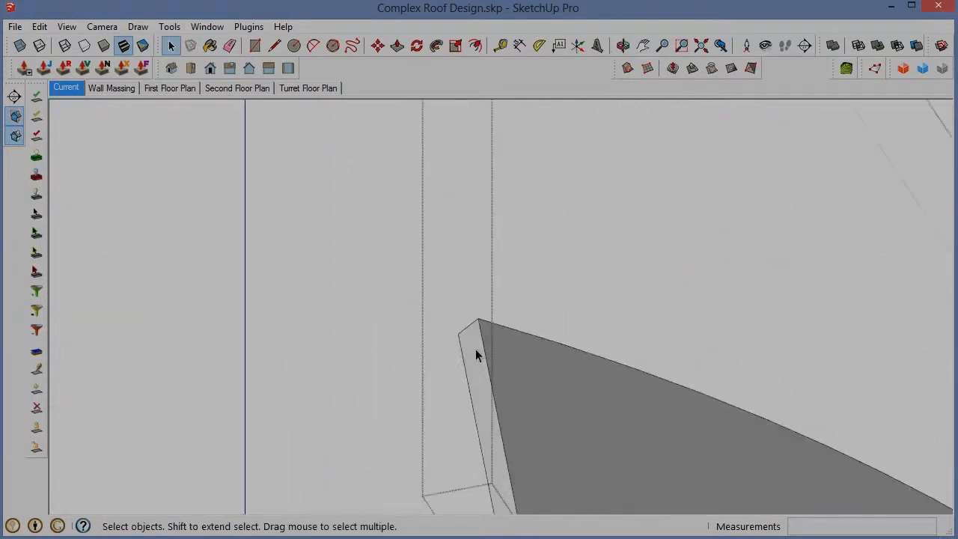
Examine how the fascia meets the rafter tails along the curved eave.
{"action": "scroll", "coordinate": [524, 356], "scroll_direction": "down", "scroll_amount": 5}
{"action": "middle_click_drag", "start_coordinate": [551, 360], "coordinate": [666, 402]}
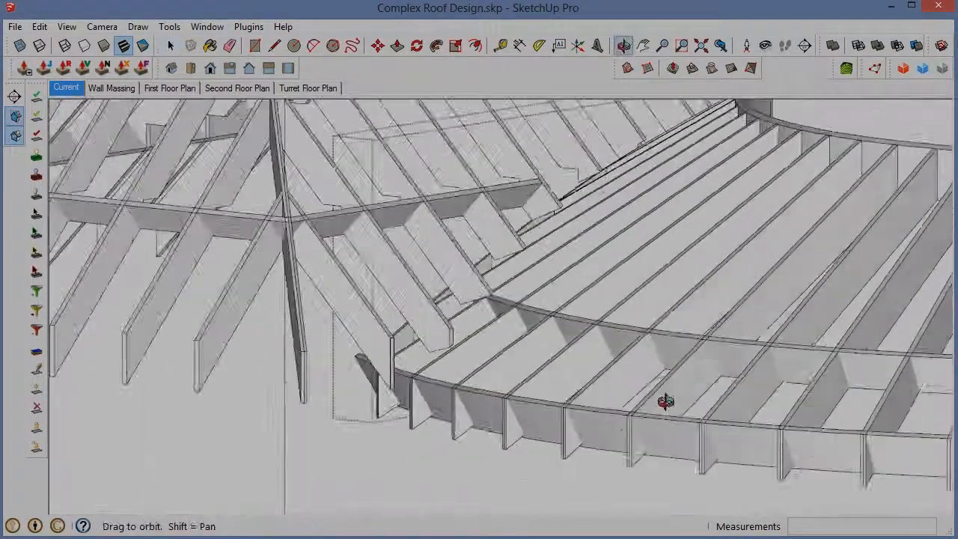
{"action": "scroll", "coordinate": [456, 406], "scroll_direction": "up", "scroll_amount": 3}
{"action": "middle_click_drag", "start_coordinate": [456, 406], "coordinate": [519, 413]}
{"action": "scroll", "coordinate": [663, 336], "scroll_direction": "down", "scroll_amount": 3}
{"action": "middle_click_drag", "start_coordinate": [663, 335], "coordinate": [505, 369]}
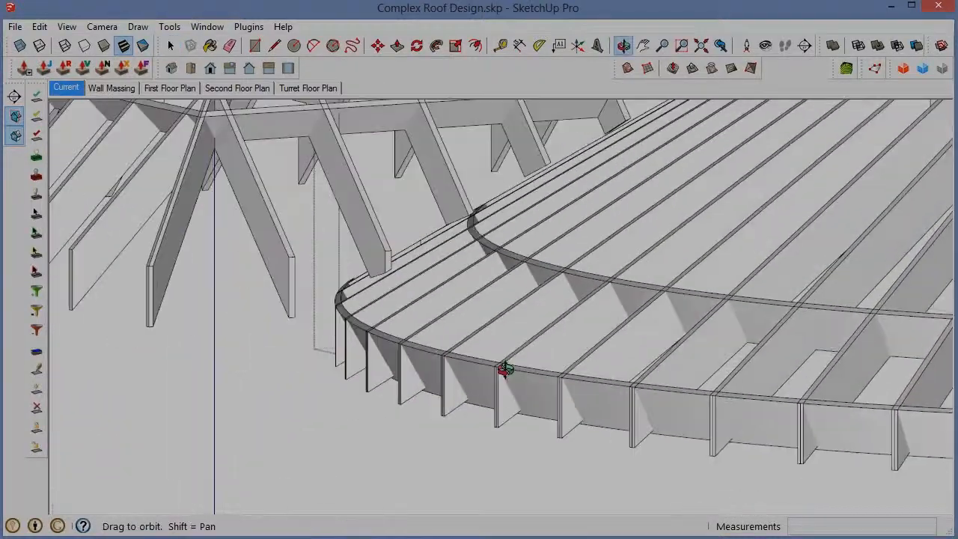
{"action": "scroll", "coordinate": [695, 381], "scroll_direction": "down", "scroll_amount": 3}
{"action": "scroll", "coordinate": [573, 387], "scroll_direction": "up", "scroll_amount": 5}
{"action": "scroll", "coordinate": [598, 272], "scroll_direction": "down", "scroll_amount": 3}
{"action": "scroll", "coordinate": [586, 328], "scroll_direction": "up", "scroll_amount": 3}
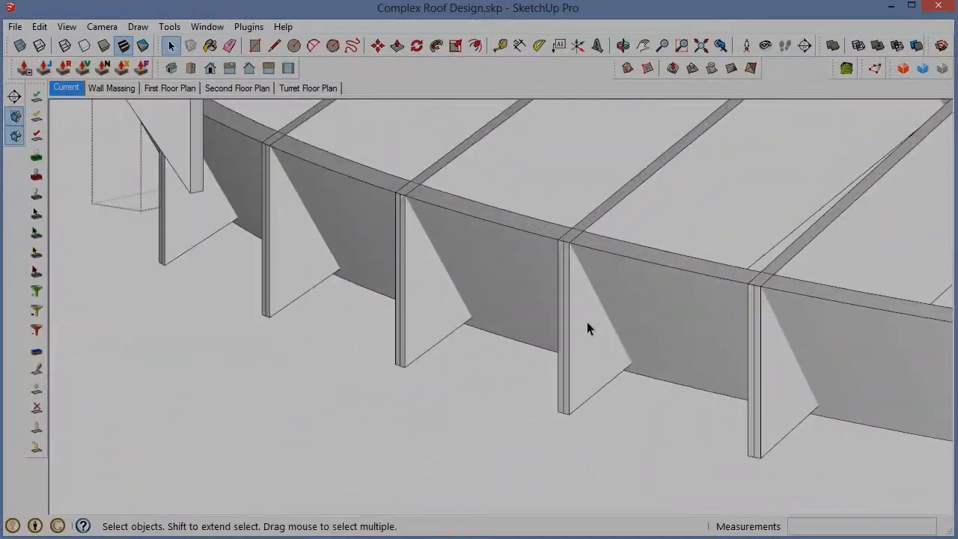
{"action": "scroll", "coordinate": [586, 327], "scroll_direction": "down", "scroll_amount": 5}
{"action": "scroll", "coordinate": [515, 306], "scroll_direction": "up", "scroll_amount": 5}
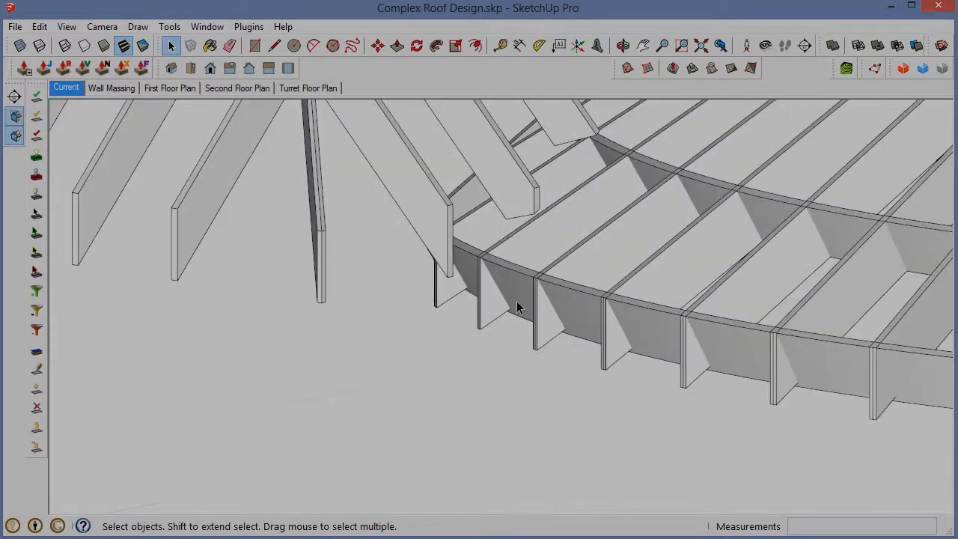
Rename the fascia group as "Fascia, 1st Floor".
{"action": "key", "text": "shift+o"}
{"action": "left_click", "coordinate": [590, 326]}
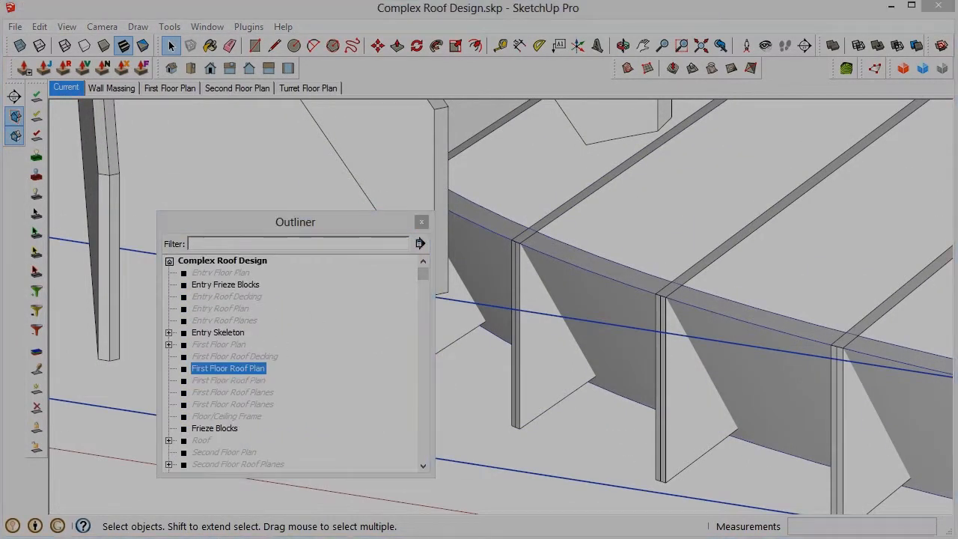
{"action": "key", "text": "shift+e"}
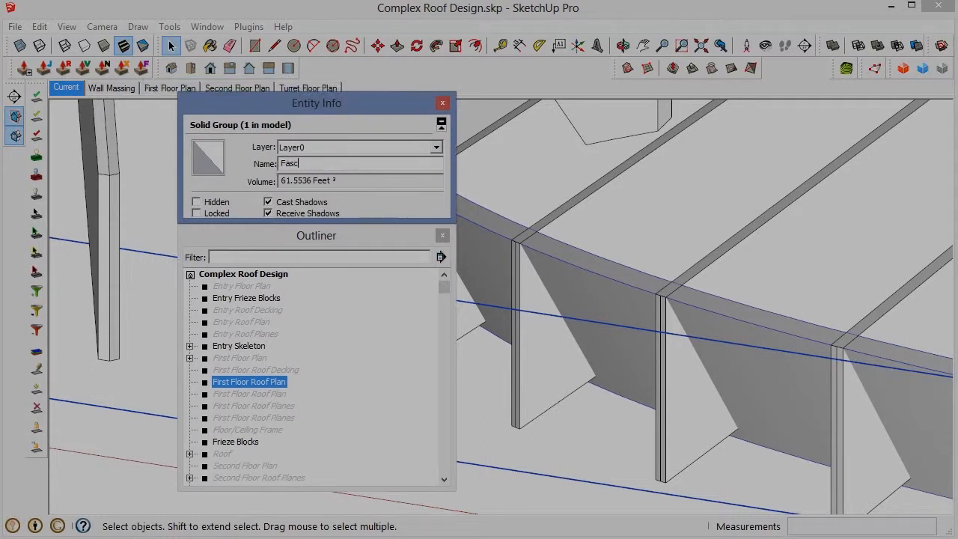
Move the "Fascia, 1st Floor" group into the Skeleton group and open the Skeleton for editing.
{"action": "left_click", "coordinate": [222, 384]}
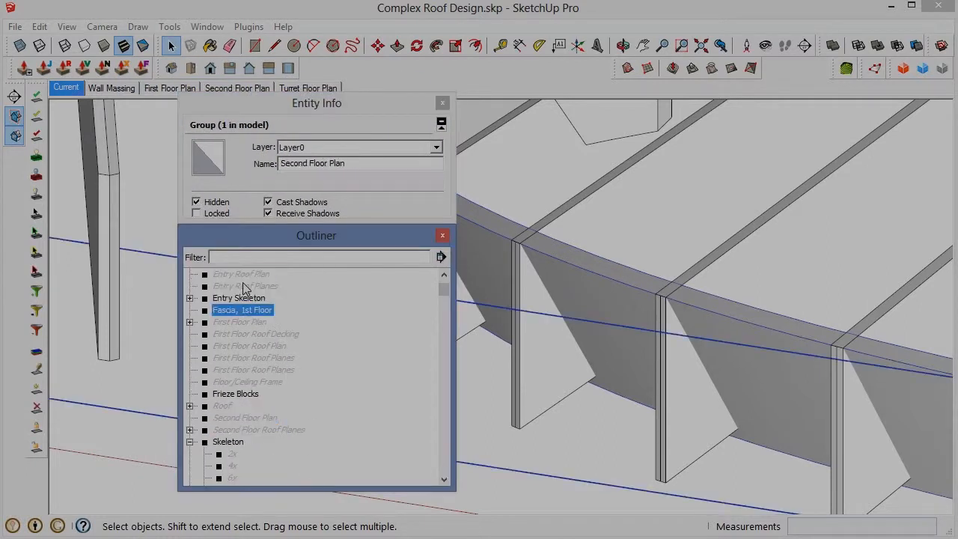
{"action": "scroll", "coordinate": [241, 322], "scroll_direction": "down", "scroll_amount": 10}
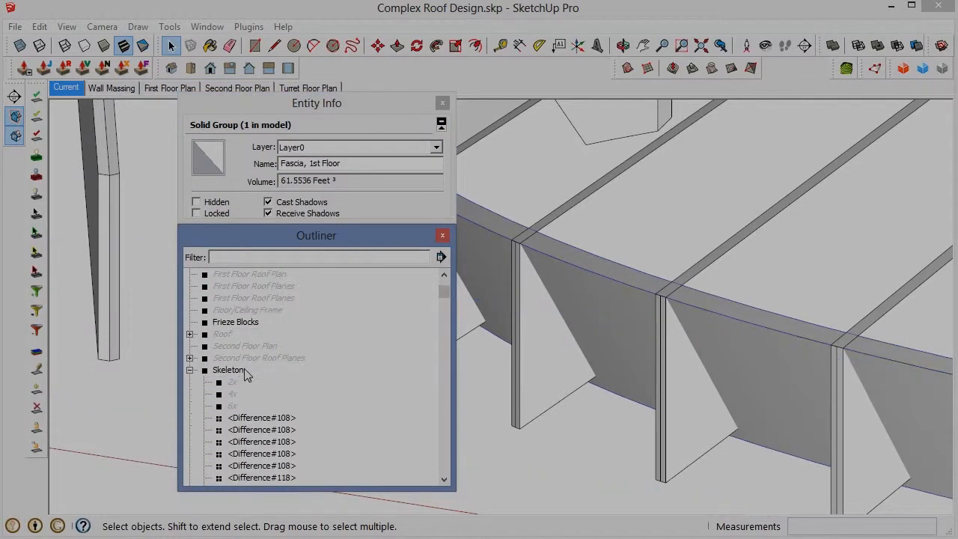
{"action": "double_click", "coordinate": [530, 358]}
{"action": "left_click", "coordinate": [530, 359]}
{"action": "key", "text": "Escape"}
{"action": "left_click_drag", "start_coordinate": [444, 439], "coordinate": [440, 442]}
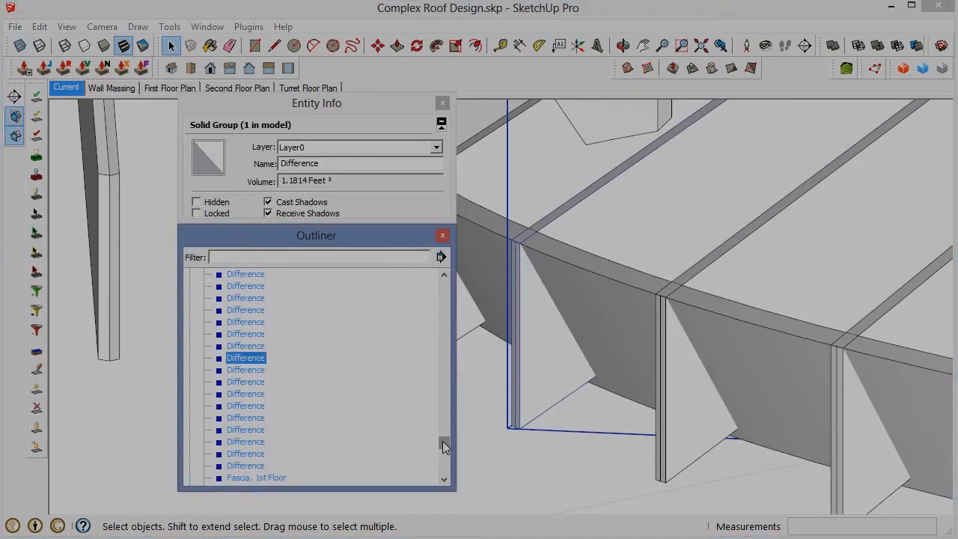
Trim the end rafter of the curved eave with the "Fascia, 1st Floor" solid using the Trim solid tool.
{"action": "left_click", "coordinate": [636, 338]}
{"action": "scroll", "coordinate": [639, 336], "scroll_direction": "down", "scroll_amount": 4}
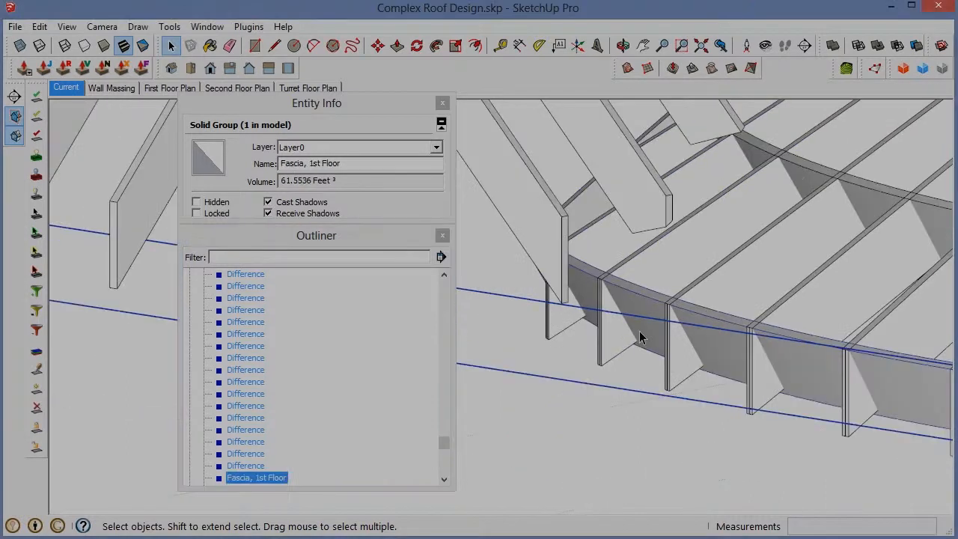
{"action": "scroll", "coordinate": [538, 307], "scroll_direction": "up", "scroll_amount": 6}
{"action": "left_click", "coordinate": [686, 359]}
{"action": "middle_click_drag", "start_coordinate": [686, 359], "coordinate": [639, 336]}
{"action": "scroll", "coordinate": [651, 374], "scroll_direction": "down", "scroll_amount": 3}
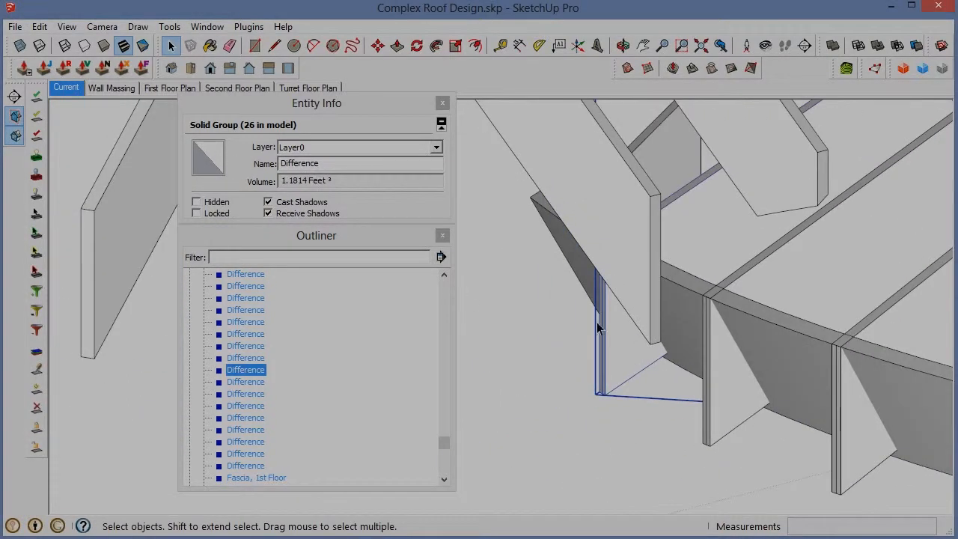
{"action": "scroll", "coordinate": [599, 327], "scroll_direction": "down", "scroll_amount": 3}
{"action": "left_click", "coordinate": [780, 375]}
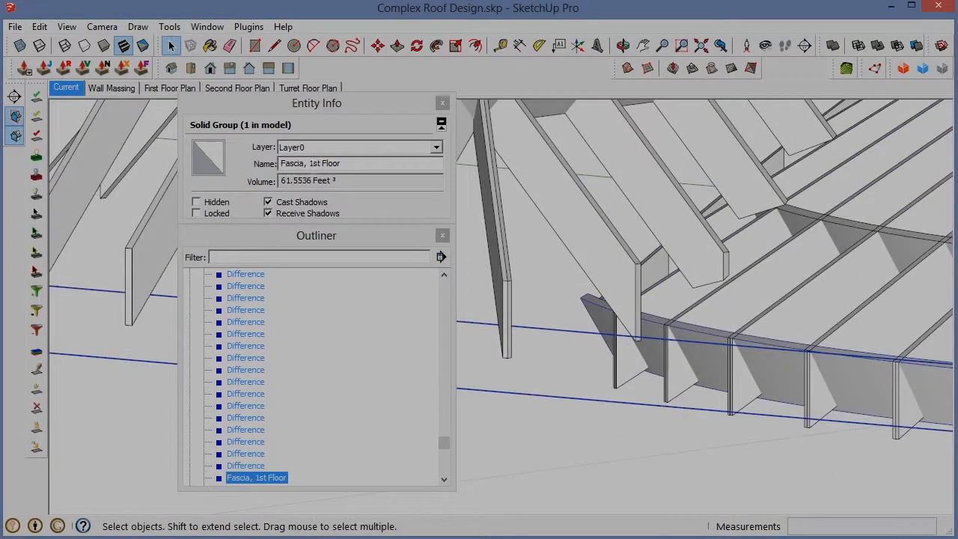
{"action": "left_click", "coordinate": [634, 339]}
{"action": "scroll", "coordinate": [621, 377], "scroll_direction": "up", "scroll_amount": 3}
{"action": "left_click", "coordinate": [662, 365]}
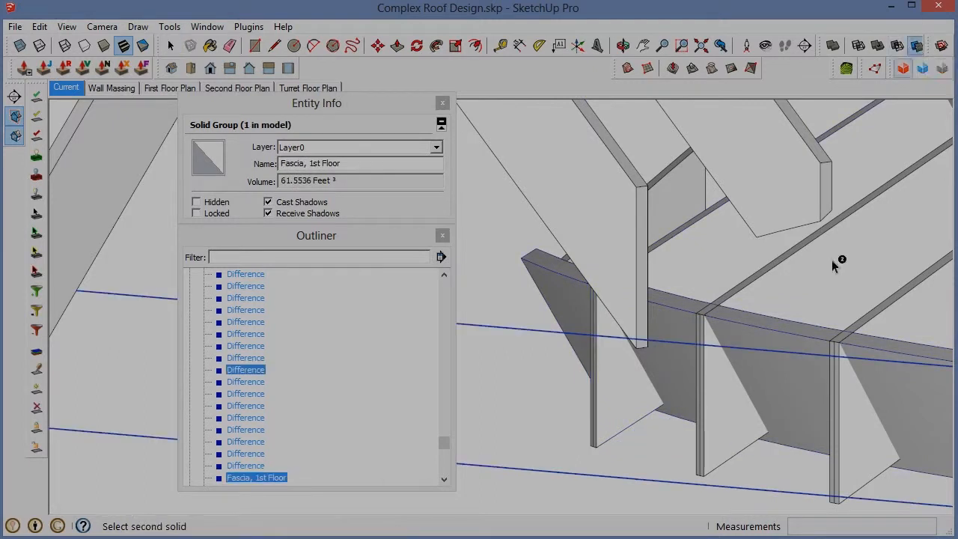
Open the trimmed end rafter and select all its geometry to examine the cut at its tail.
{"action": "scroll", "coordinate": [733, 425], "scroll_direction": "down", "scroll_amount": 4}
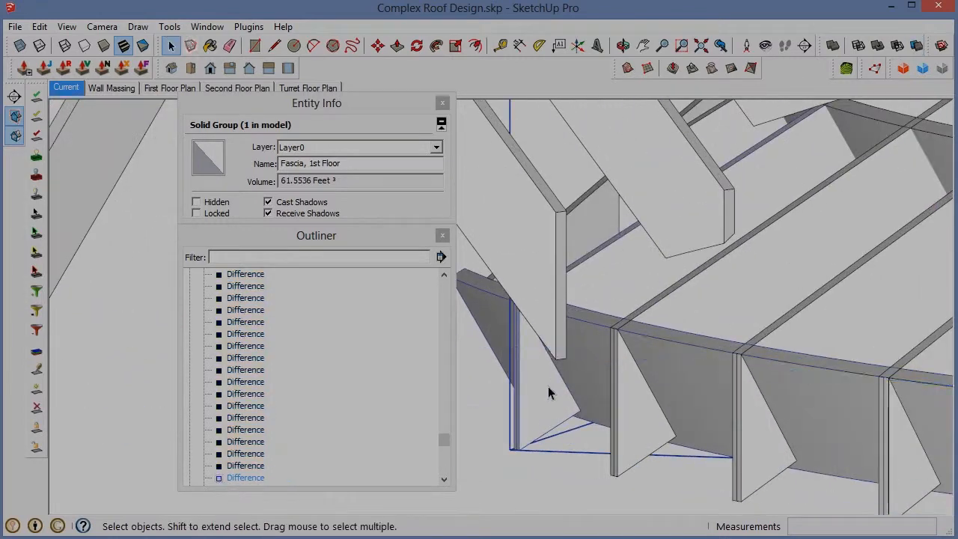
{"action": "triple_click", "coordinate": [548, 386]}
{"action": "scroll", "coordinate": [528, 291], "scroll_direction": "up", "scroll_amount": 5}
{"action": "mouse_move", "coordinate": [528, 292]}
{"action": "middle_mouse_down"}
{"action": "mouse_move", "coordinate": [532, 334]}
{"action": "mouse_move", "coordinate": [421, 206]}
{"action": "mouse_move", "coordinate": [569, 329]}
{"action": "mouse_move", "coordinate": [670, 297]}
{"action": "middle_mouse_up"}
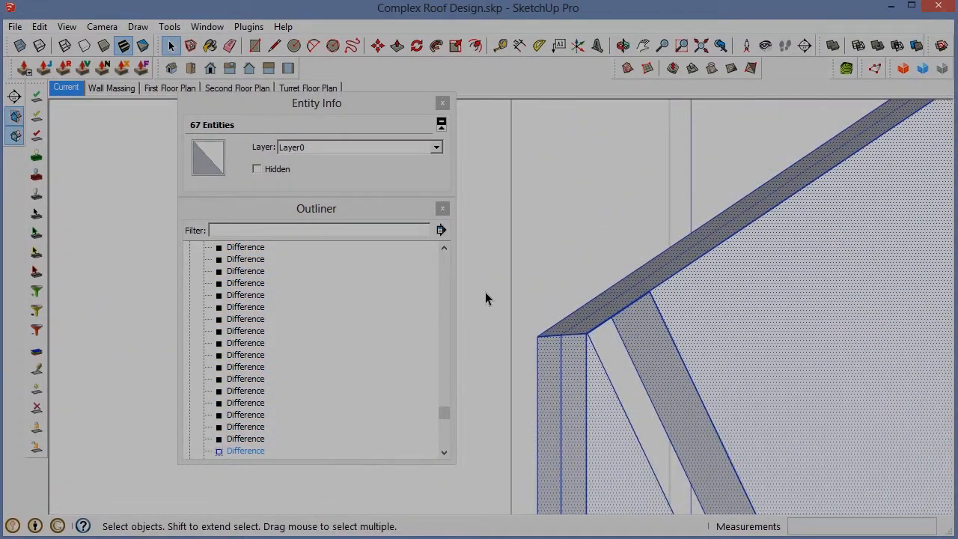
{"action": "middle_click_drag", "start_coordinate": [485, 298], "coordinate": [408, 291]}
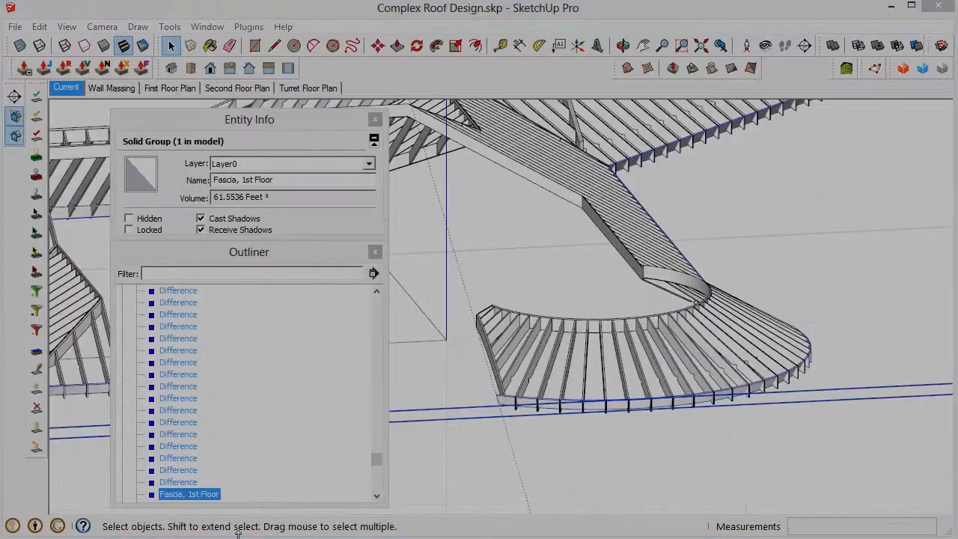
Paste a copy of the "Fascia, 1st Floor" group in place inside the Skeleton and hide one of the two.
{"action": "left_click", "coordinate": [183, 495]}
{"action": "left_click", "coordinate": [39, 26]}
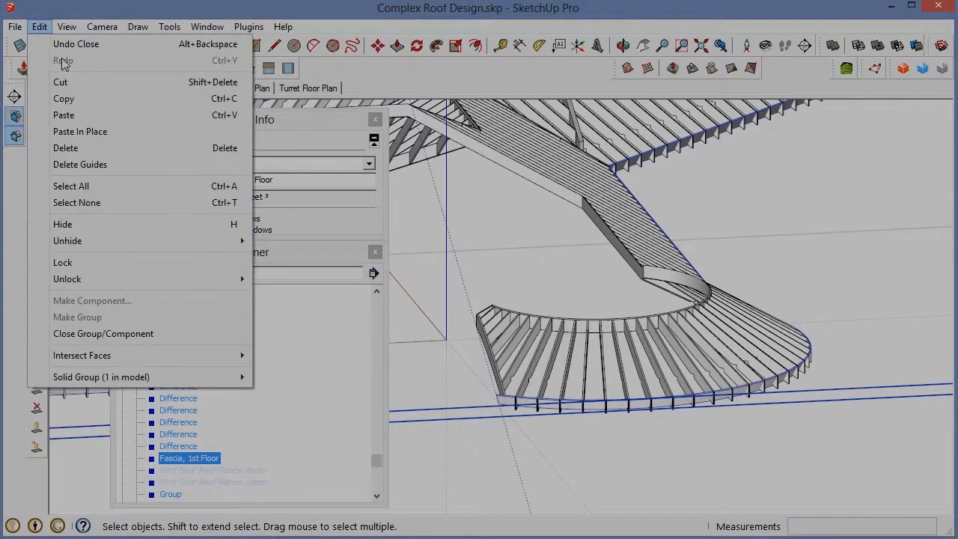
{"action": "left_click", "coordinate": [63, 130]}
{"action": "right_click", "coordinate": [187, 446]}
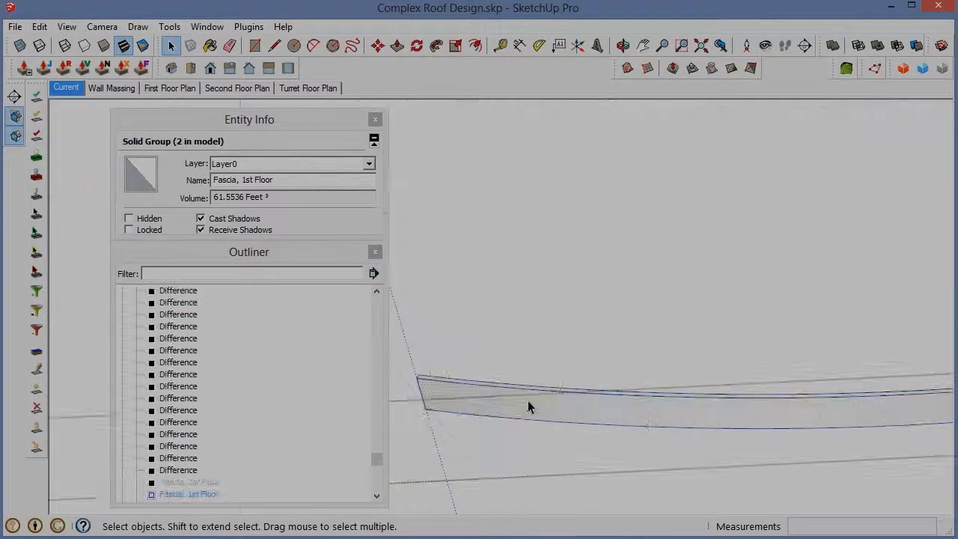
Select all geometry inside the open fascia copy and collapse and reposition the Entity Info and Outliner windows.
{"action": "triple_click", "coordinate": [511, 408]}
{"action": "middle_click_drag", "start_coordinate": [511, 408], "coordinate": [547, 409]}
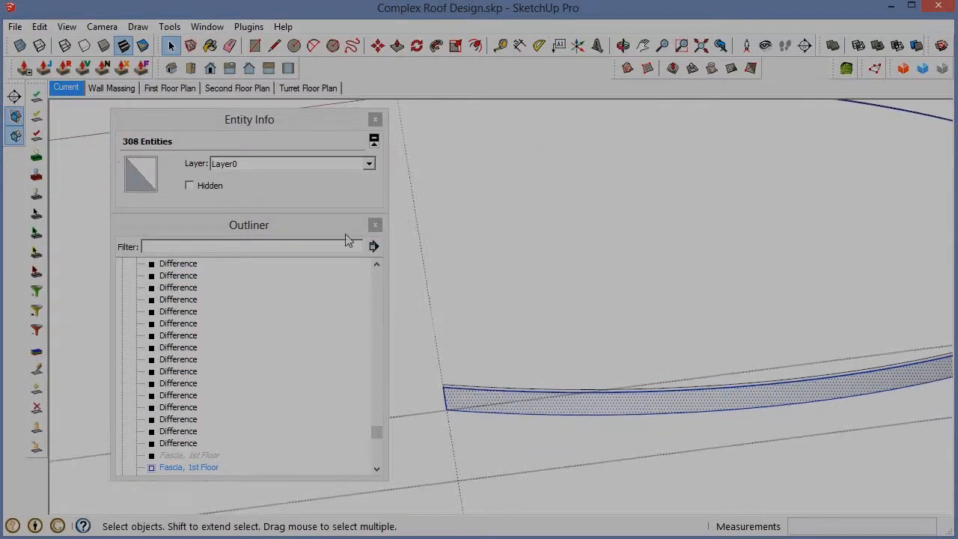
{"action": "left_click", "coordinate": [345, 230]}
{"action": "left_click", "coordinate": [285, 126]}
{"action": "left_click_drag", "start_coordinate": [285, 125], "coordinate": [250, 160]}
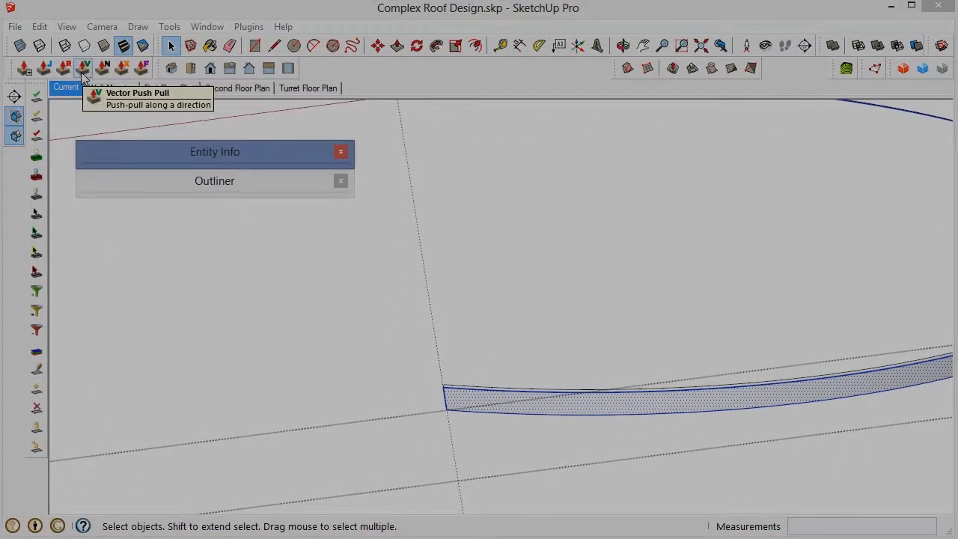
{"action": "left_click", "coordinate": [67, 27]}
{"action": "left_click", "coordinate": [69, 27]}
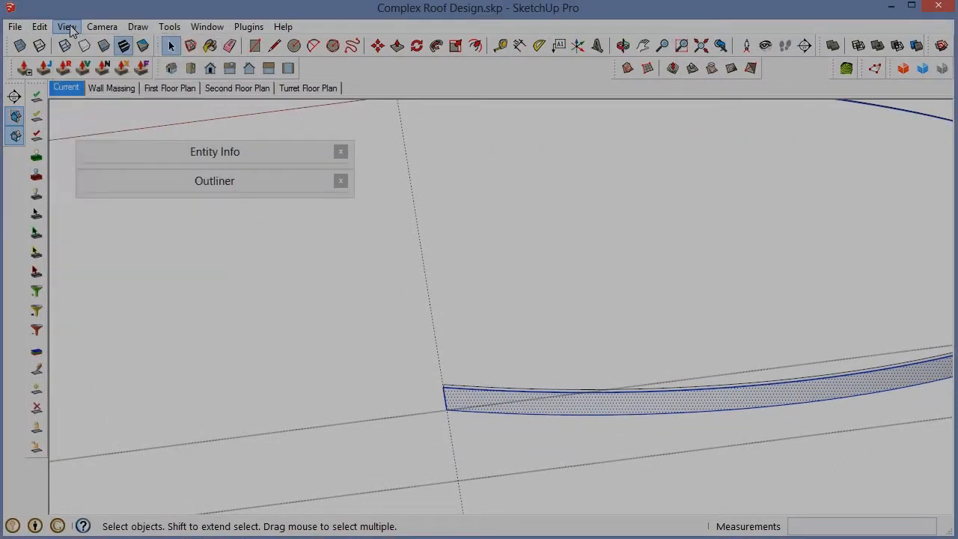
{"action": "right_click", "coordinate": [334, 69]}
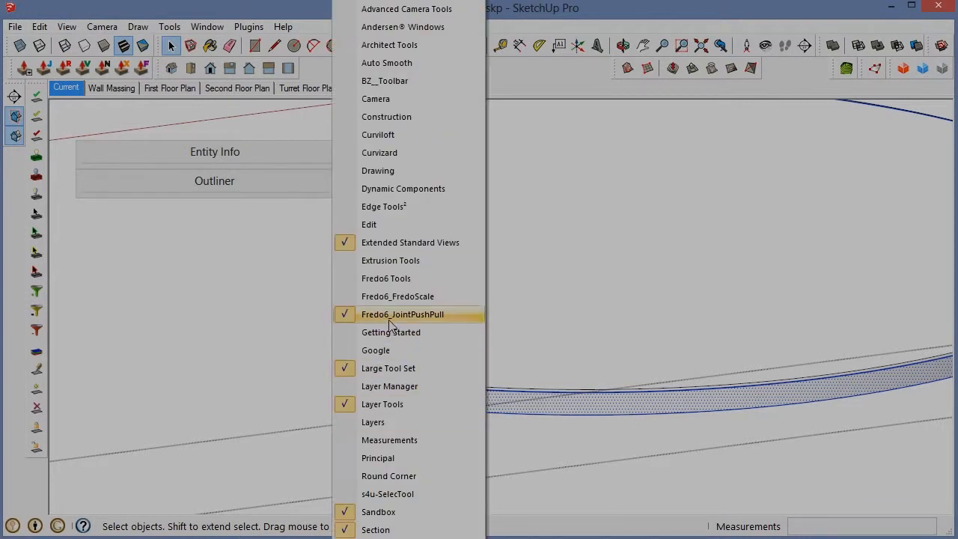
{"action": "left_click", "coordinate": [278, 11]}
Extend the narrow top face of the fascia copy upward with Follow Push Pull and leave the group.
{"action": "scroll", "coordinate": [470, 398], "scroll_direction": "up", "scroll_amount": 4}
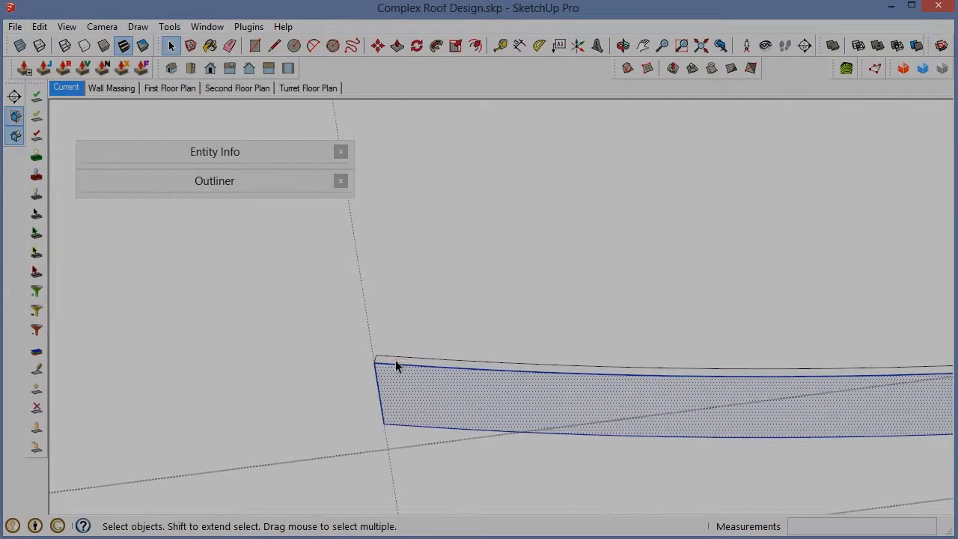
{"action": "scroll", "coordinate": [395, 360], "scroll_direction": "up", "scroll_amount": 3}
{"action": "left_click", "coordinate": [395, 363]}
{"action": "left_click", "coordinate": [142, 69]}
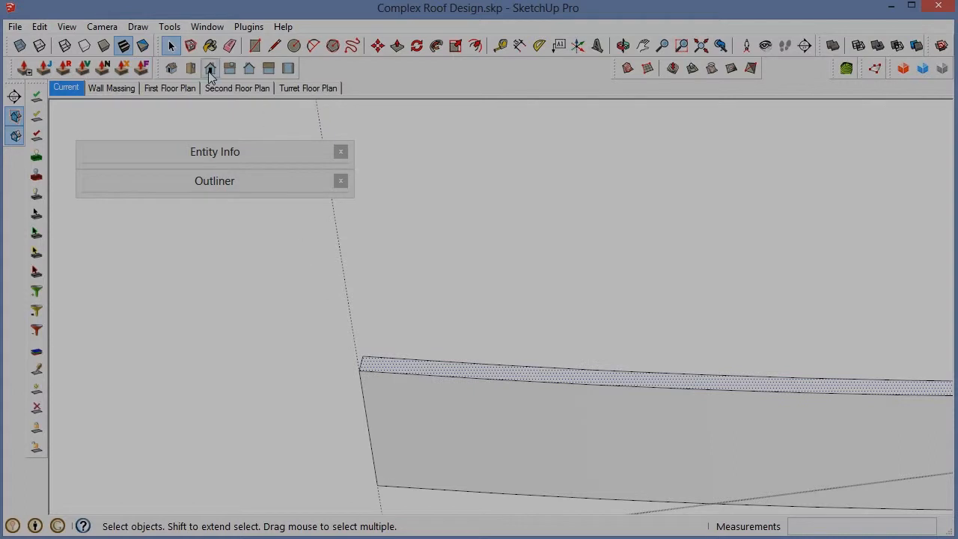
{"action": "left_click", "coordinate": [370, 368]}
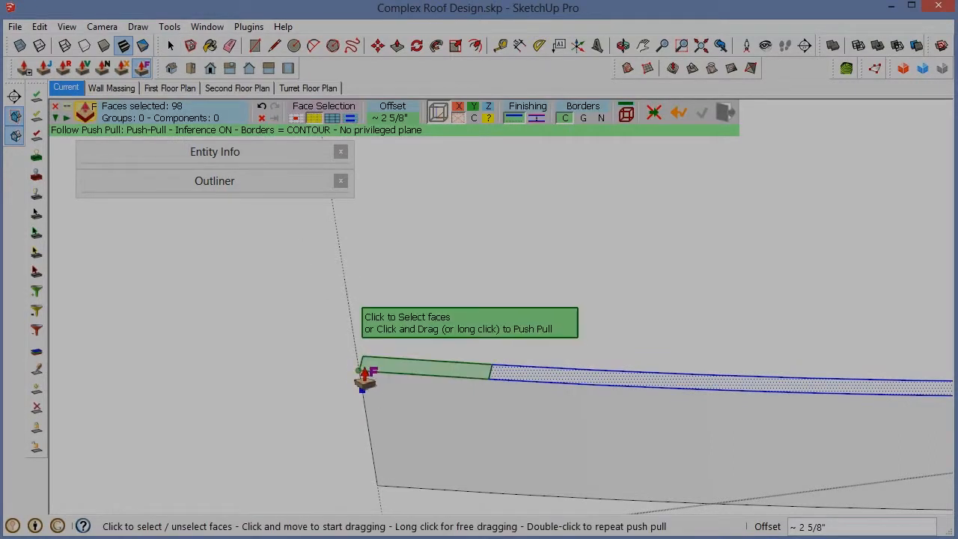
{"action": "left_click_drag", "start_coordinate": [362, 367], "coordinate": [352, 329]}
{"action": "left_click", "coordinate": [268, 316]}
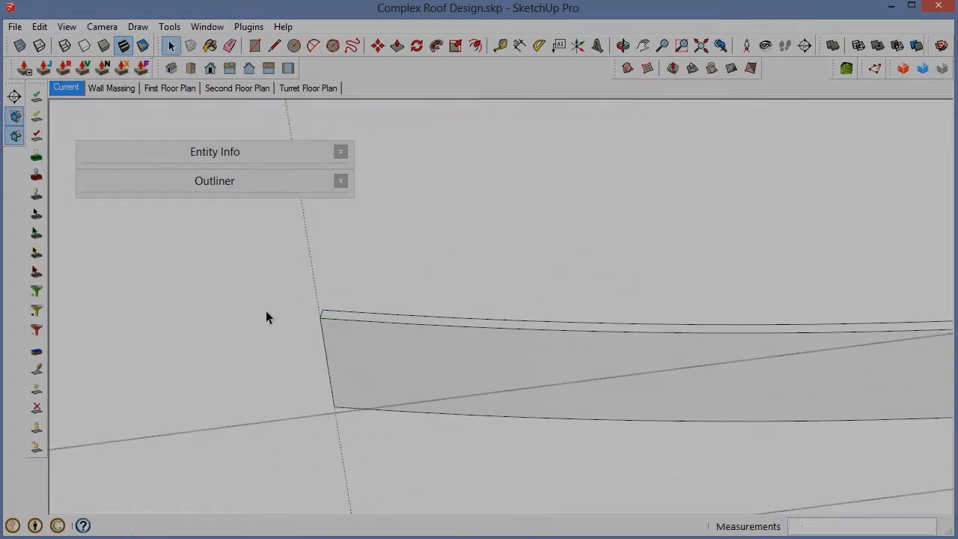
Check in Entity Info that the enlarged fascia is a solid and trim the end rafter of the curved eave with it.
{"action": "middle_click_drag", "start_coordinate": [267, 317], "coordinate": [600, 352]}
{"action": "scroll", "coordinate": [795, 371], "scroll_direction": "down", "scroll_amount": 5}
{"action": "scroll", "coordinate": [688, 406], "scroll_direction": "up", "scroll_amount": 5}
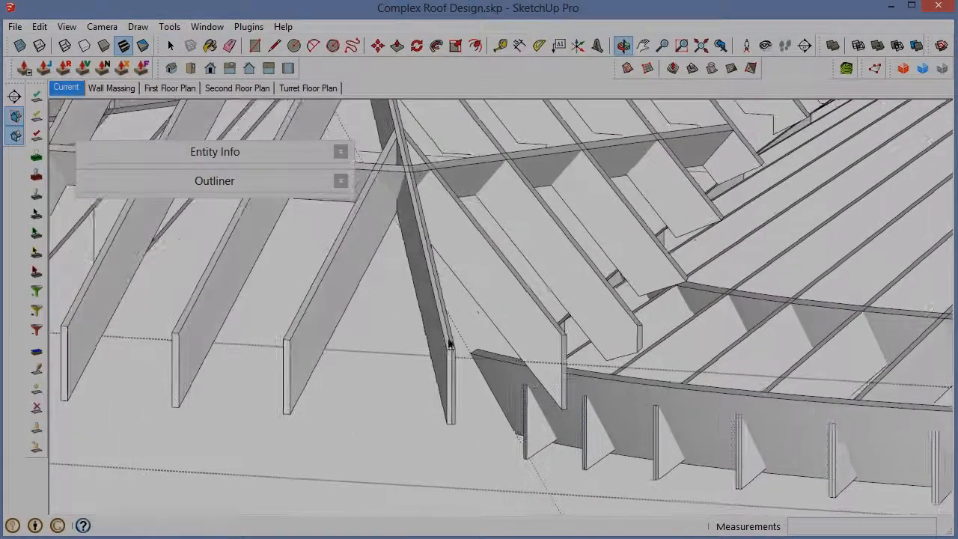
{"action": "left_click", "coordinate": [635, 434]}
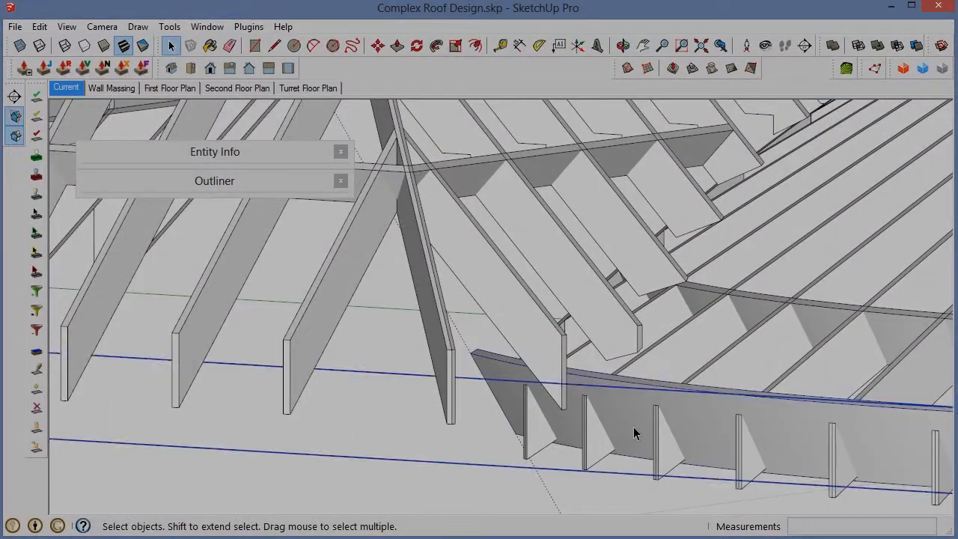
{"action": "left_click", "coordinate": [172, 153]}
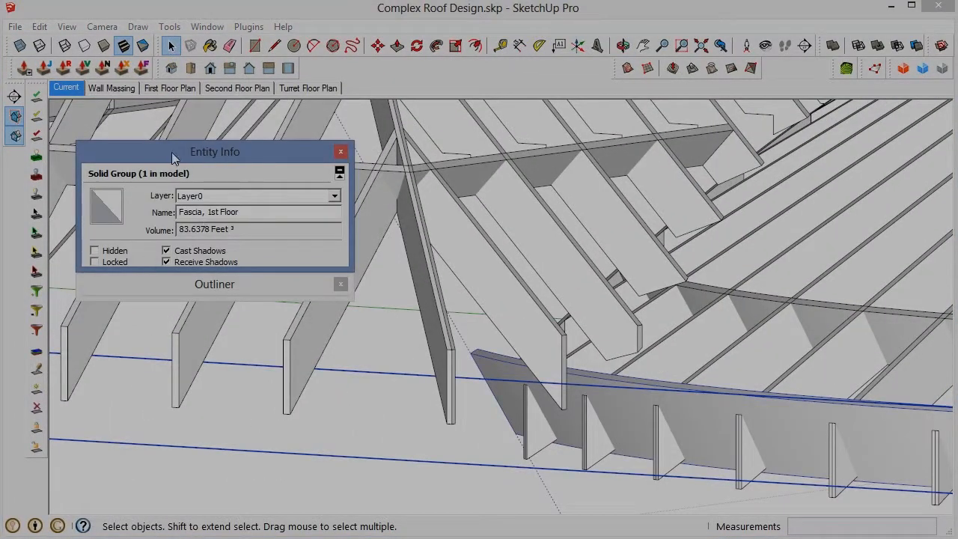
{"action": "left_click", "coordinate": [172, 153]}
{"action": "middle_click_drag", "start_coordinate": [546, 392], "coordinate": [626, 418]}
{"action": "scroll", "coordinate": [625, 419], "scroll_direction": "up", "scroll_amount": 4}
{"action": "left_click", "coordinate": [915, 46]}
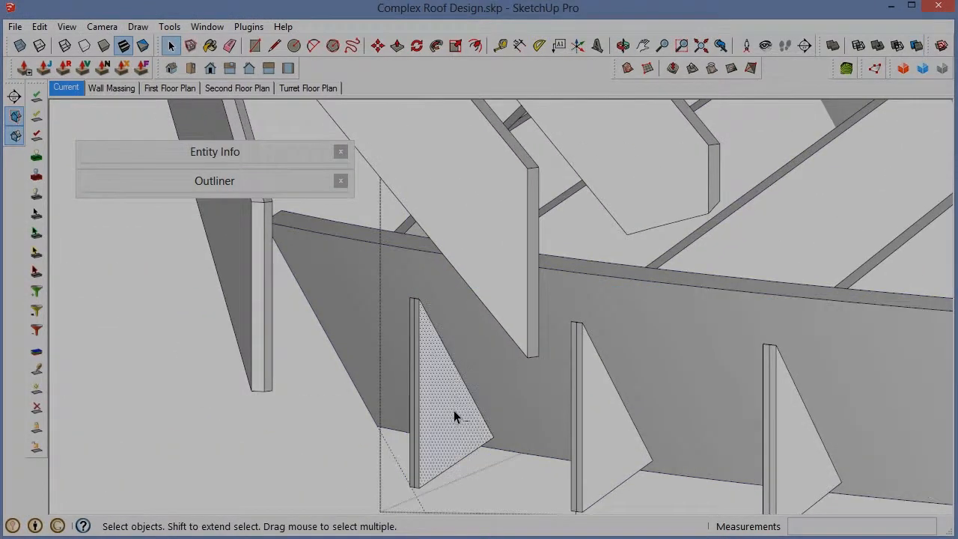
Delete the cut-off tail piece inside the trimmed end rafter of the curved eave, isolating the rafter while working on it.
{"action": "key", "text": "i"}
{"action": "scroll", "coordinate": [410, 347], "scroll_direction": "down", "scroll_amount": 4}
{"action": "scroll", "coordinate": [420, 360], "scroll_direction": "up", "scroll_amount": 4}
{"action": "triple_click", "coordinate": [429, 369]}
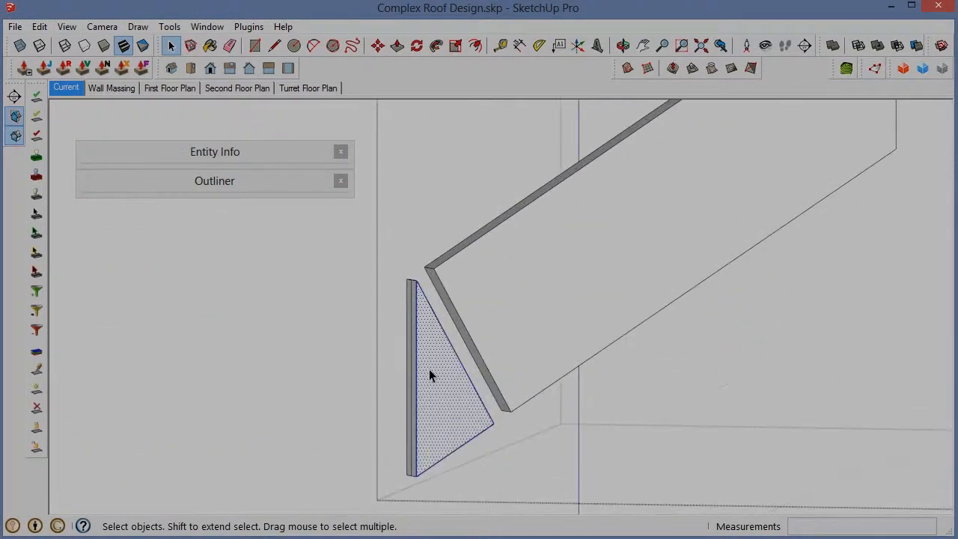
{"action": "key", "text": "Delete"}
{"action": "scroll", "coordinate": [225, 290], "scroll_direction": "down", "scroll_amount": 5}
{"action": "key", "text": "i"}
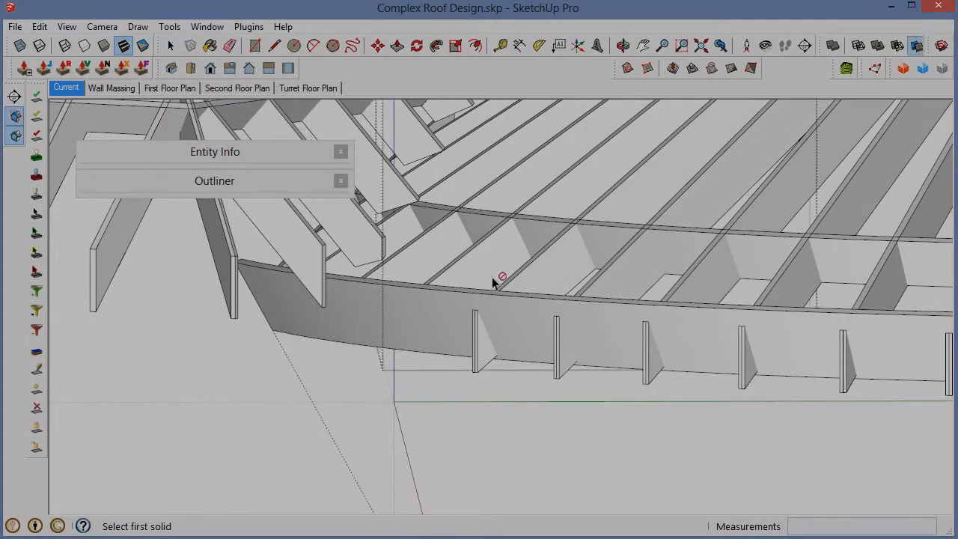
Trim the rafters along the curved eave and onward with the enlarged fascia using the Trim solid tool.
{"action": "key", "text": "space"}
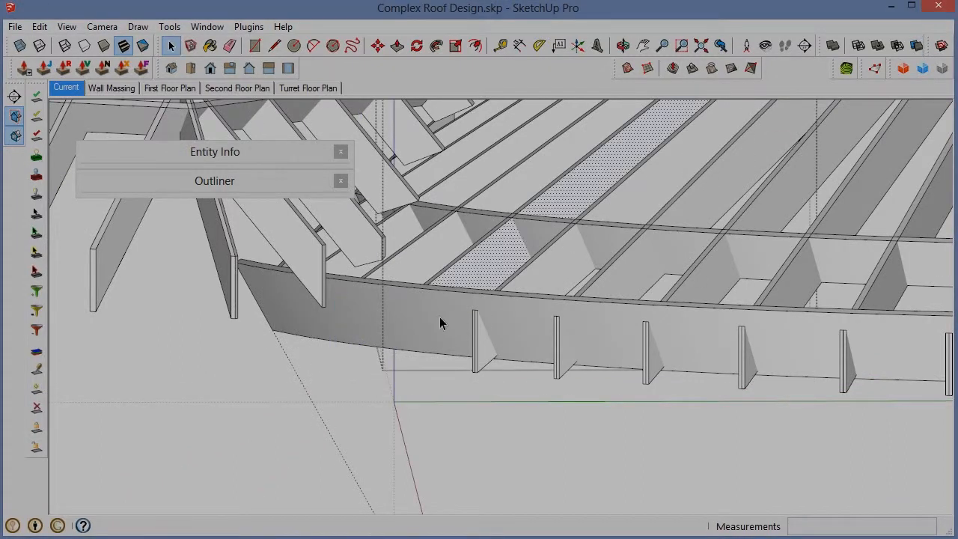
{"action": "left_click", "coordinate": [439, 317]}
{"action": "key", "text": "t"}
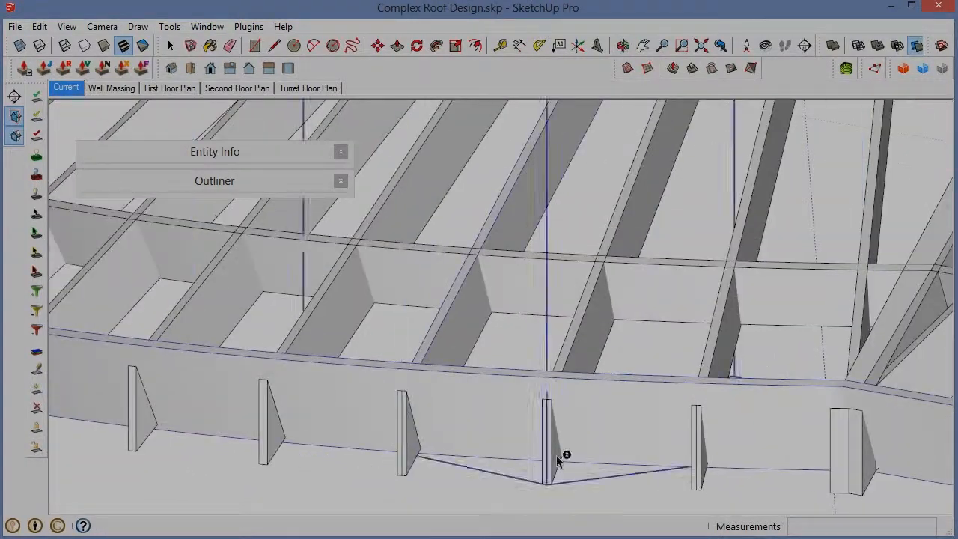
{"action": "middle_click_drag", "start_coordinate": [831, 473], "coordinate": [843, 480]}
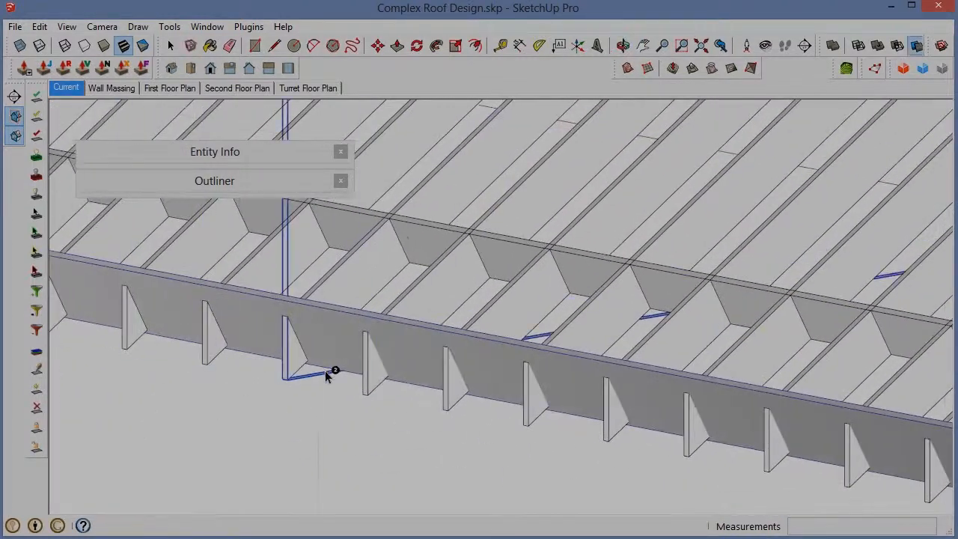
{"action": "middle_click_drag", "start_coordinate": [684, 434], "coordinate": [433, 419], "text": "shift"}
{"action": "scroll", "coordinate": [483, 416], "scroll_direction": "up", "scroll_amount": 6}
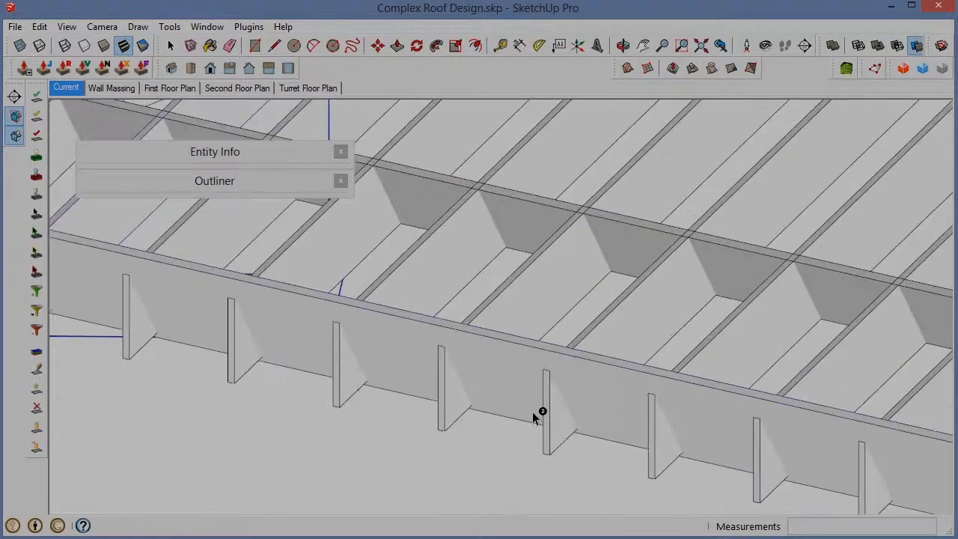
Try to trim the first straight-eave rafter beside the hip with the fascia and undo the last change.
{"action": "key", "text": "space"}
{"action": "left_click", "coordinate": [173, 187]}
{"action": "left_click", "coordinate": [173, 187]}
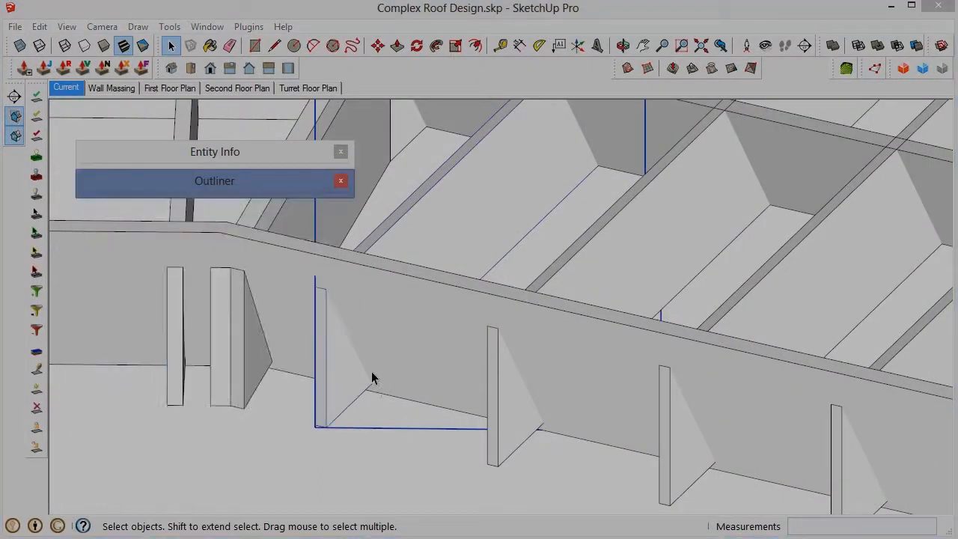
{"action": "right_click", "coordinate": [371, 371]}
{"action": "left_click", "coordinate": [505, 436]}
{"action": "left_click", "coordinate": [332, 372]}
{"action": "key", "text": "ctrl+z"}
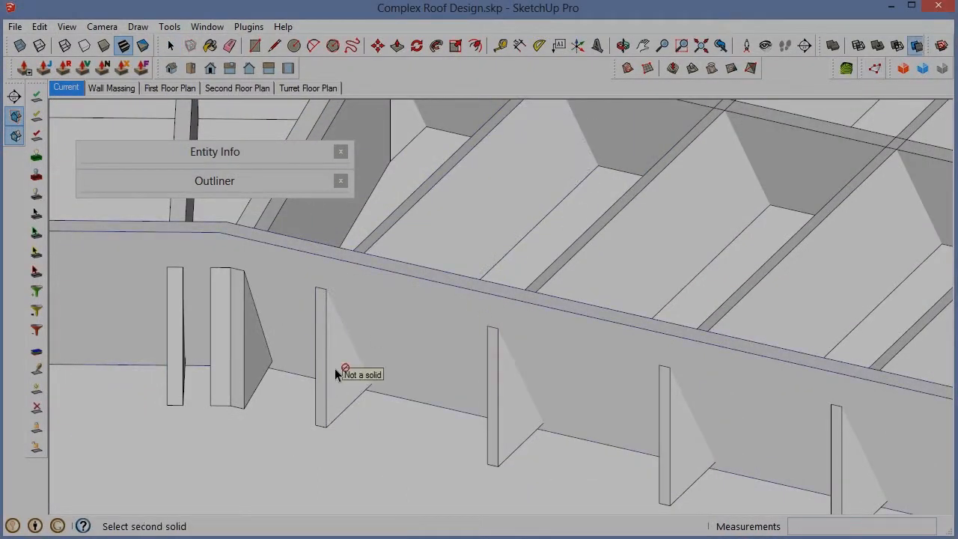
Open the rafter beside the hip that cannot be trimmed as a solid and select all its geometry.
{"action": "middle_click_drag", "start_coordinate": [325, 379], "coordinate": [741, 302]}
{"action": "key", "text": "space"}
{"action": "left_click", "coordinate": [473, 221]}
{"action": "double_click", "coordinate": [473, 220]}
{"action": "middle_click_drag", "start_coordinate": [473, 221], "coordinate": [166, 286]}
{"action": "key", "text": "ctrl+a"}
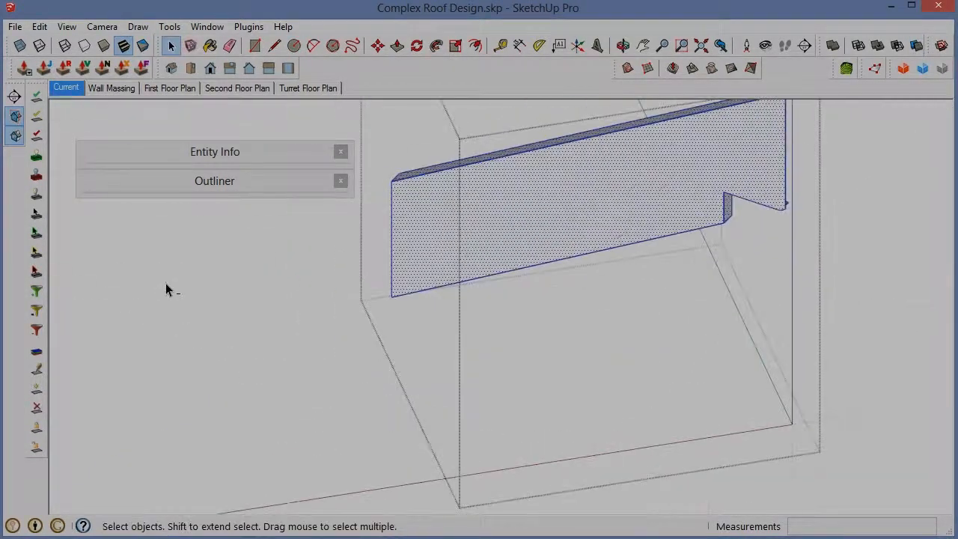
Draw a circle of about 2' 7 1/4" radius across the rafter's lower end and cut its tail off there.
{"action": "key", "text": "h"}
{"action": "scroll", "coordinate": [340, 299], "scroll_direction": "down", "scroll_amount": 2}
{"action": "left_click", "coordinate": [296, 245]}
{"action": "left_click", "coordinate": [412, 247]}
{"action": "key", "text": "c"}
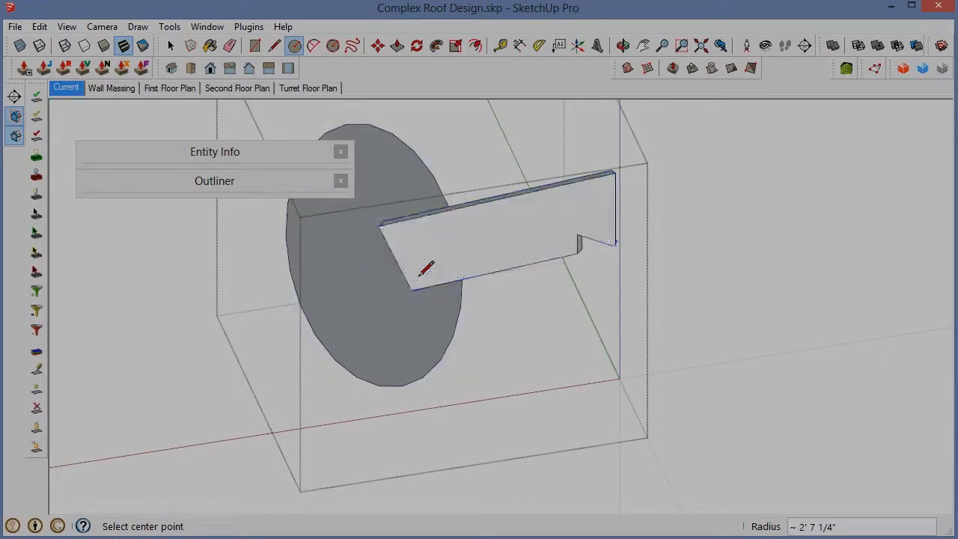
{"action": "key", "text": "space"}
{"action": "middle_click_drag", "start_coordinate": [428, 267], "coordinate": [351, 290]}
{"action": "middle_click_drag", "start_coordinate": [316, 408], "coordinate": [624, 255]}
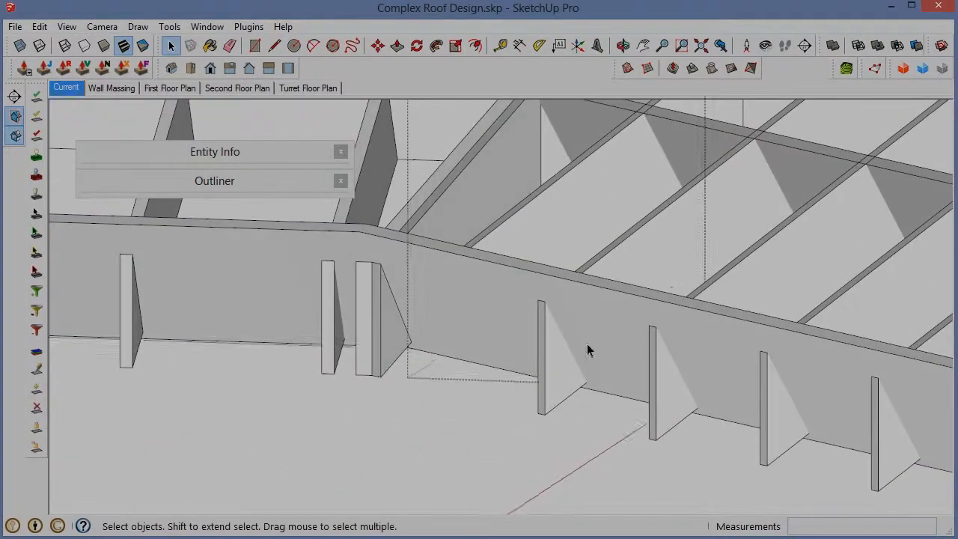
Trim the remaining rafters along the straight eave one after another with the fascia solid.
{"action": "middle_click_drag", "start_coordinate": [587, 344], "coordinate": [464, 320]}
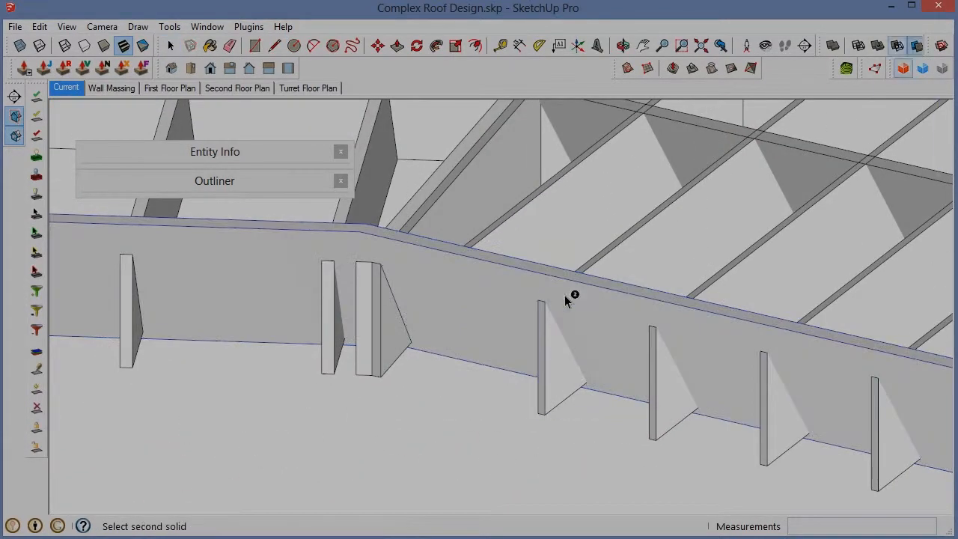
{"action": "middle_click_drag", "start_coordinate": [768, 408], "coordinate": [491, 356], "text": "shift"}
{"action": "left_click", "coordinate": [603, 381]}
{"action": "left_click", "coordinate": [707, 422]}
{"action": "left_click", "coordinate": [819, 443]}
{"action": "middle_click_drag", "start_coordinate": [812, 443], "coordinate": [509, 412], "text": "shift"}
{"action": "left_click", "coordinate": [630, 438]}
{"action": "left_click", "coordinate": [748, 462]}
{"action": "middle_click_drag", "start_coordinate": [747, 462], "coordinate": [324, 324], "text": "shift"}
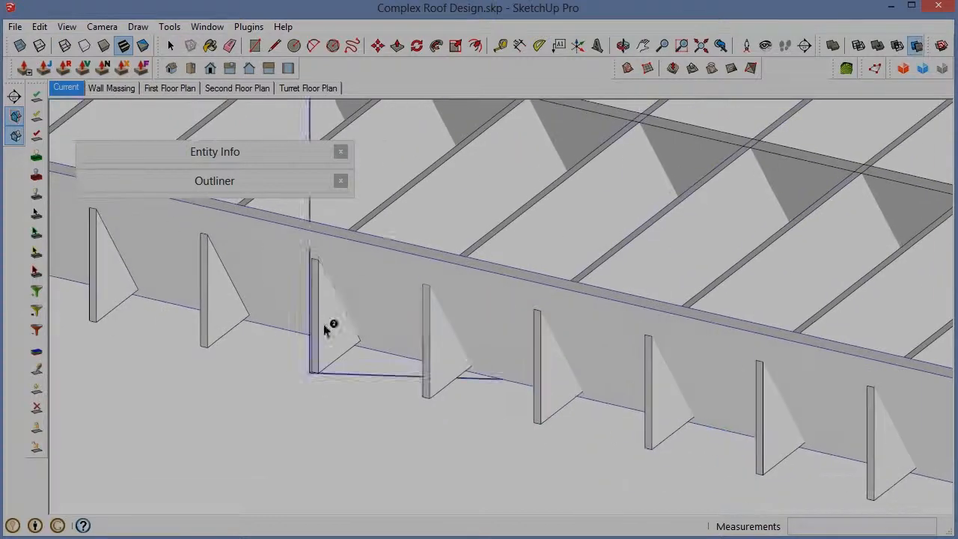
{"action": "middle_click_drag", "start_coordinate": [799, 428], "coordinate": [321, 363], "text": "shift"}
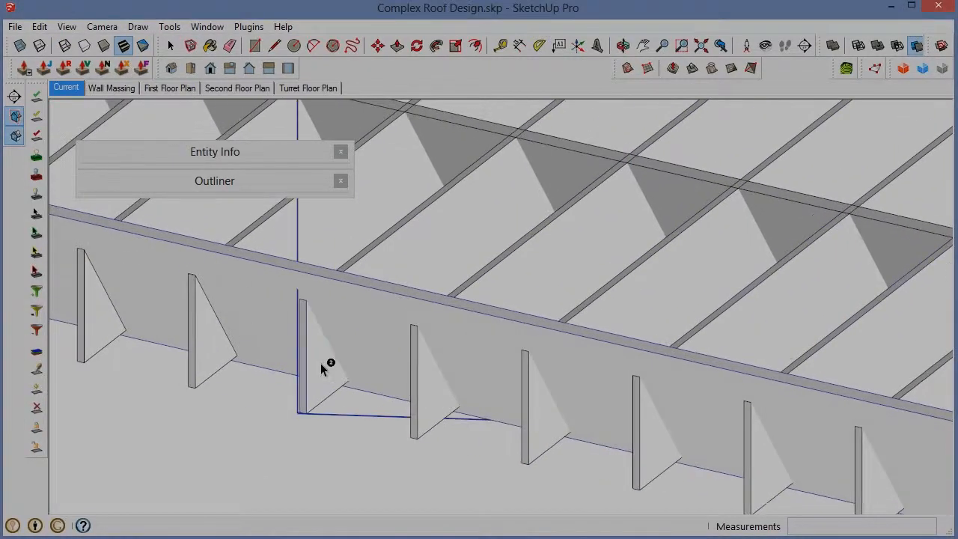
{"action": "middle_click_drag", "start_coordinate": [868, 497], "coordinate": [521, 440], "text": "shift"}
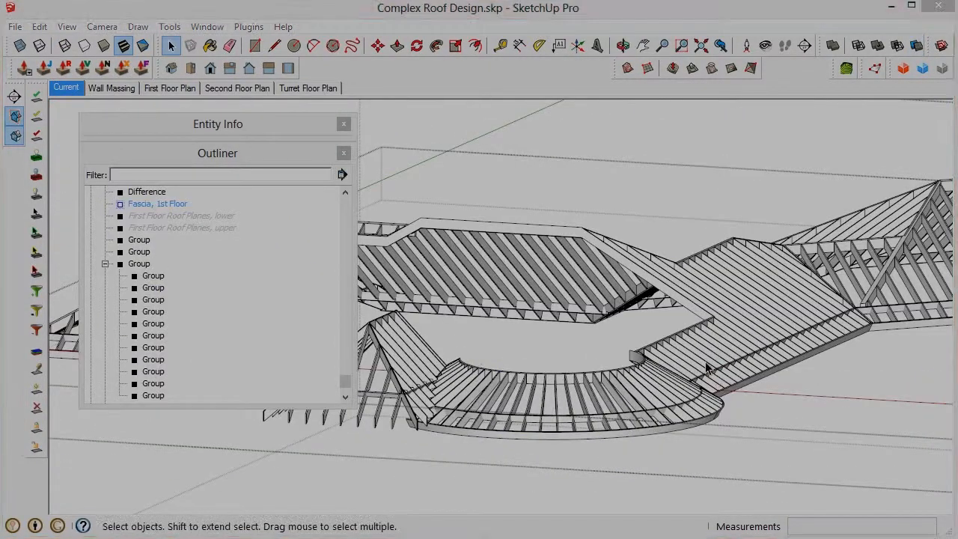
Erase leftover geometry where the curved eave meets the straight wing.
{"action": "scroll", "coordinate": [673, 419], "scroll_direction": "up", "scroll_amount": 10}
{"action": "key", "text": "e"}
{"action": "left_click", "coordinate": [705, 435]}
Examine the whole roof from above and below, including the junction of the small hip roof and the curved roof.
{"action": "scroll", "coordinate": [355, 442], "scroll_direction": "down", "scroll_amount": 7}
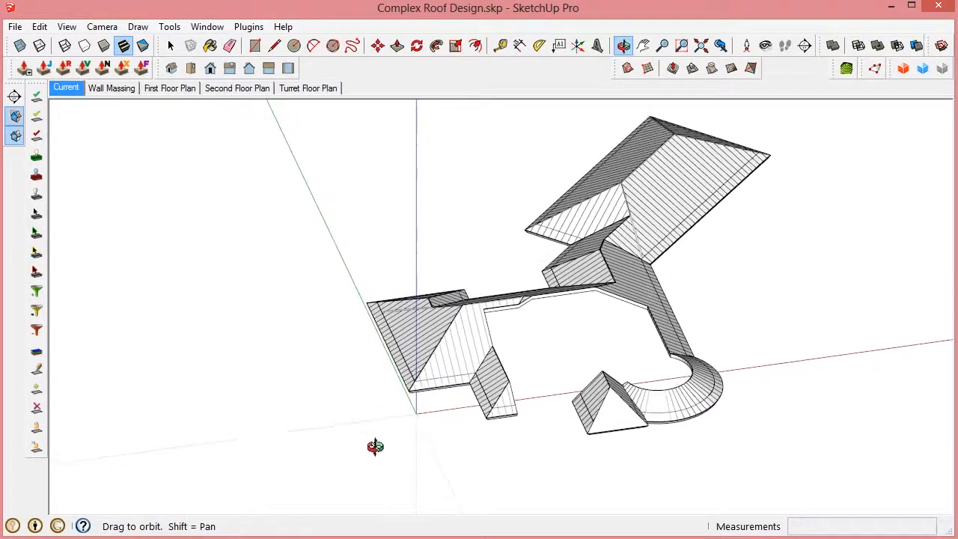
{"action": "middle_click_drag", "start_coordinate": [374, 446], "coordinate": [701, 389]}
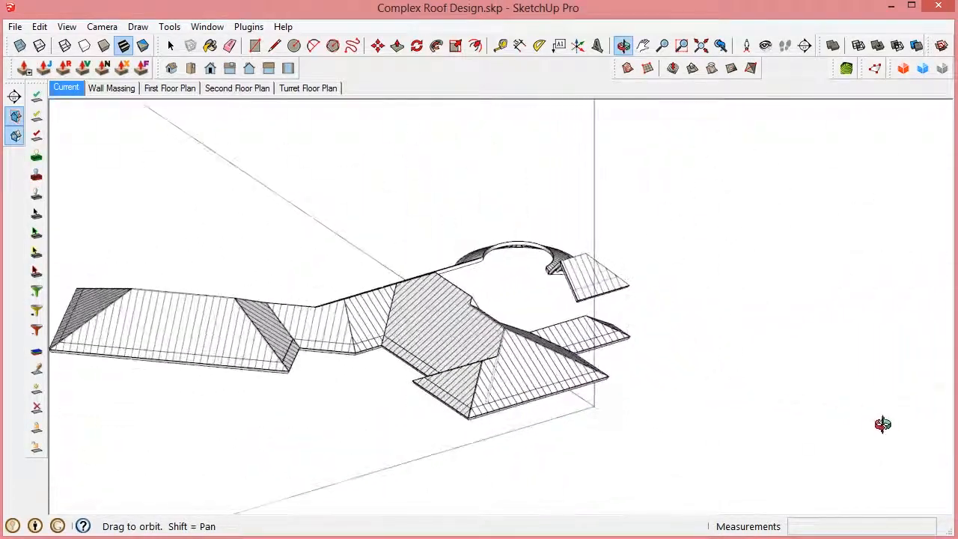
{"action": "middle_click_drag", "start_coordinate": [479, 187], "coordinate": [808, 133]}
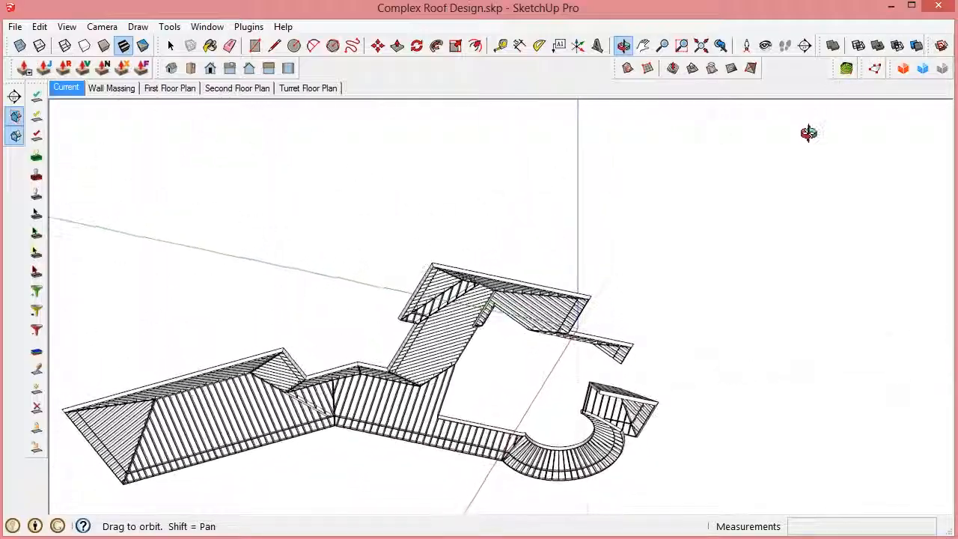
{"action": "scroll", "coordinate": [580, 460], "scroll_direction": "up", "scroll_amount": 5}
{"action": "middle_click_drag", "start_coordinate": [592, 461], "coordinate": [550, 374]}
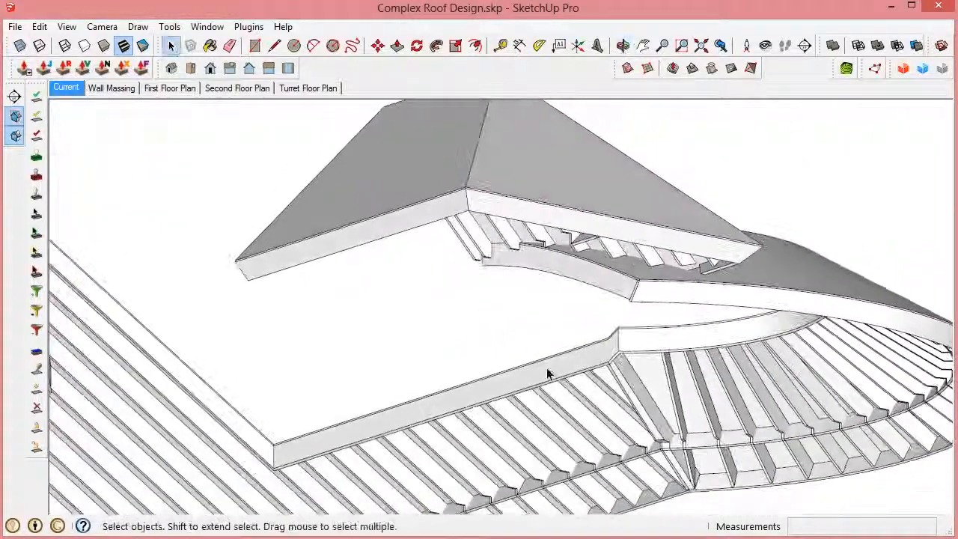
{"action": "scroll", "coordinate": [667, 267], "scroll_direction": "up", "scroll_amount": 3}
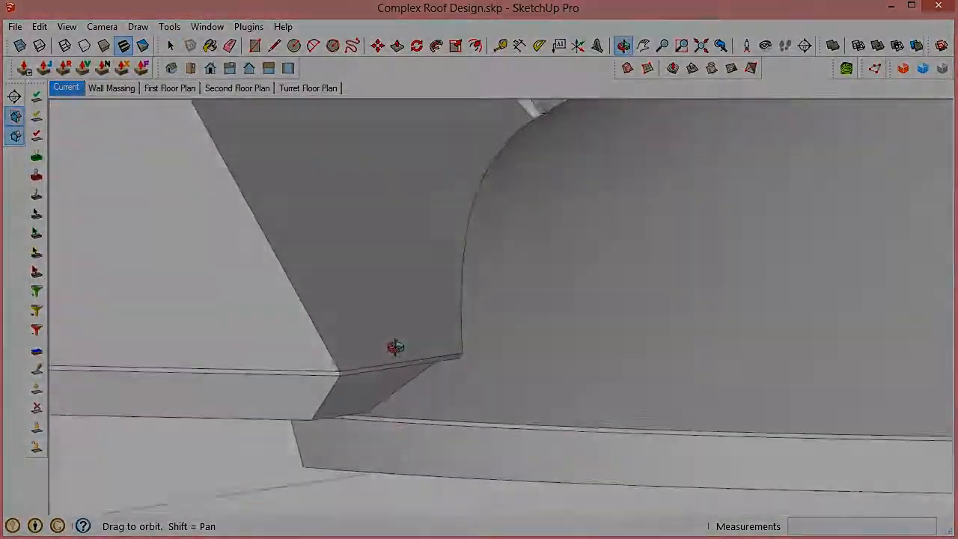